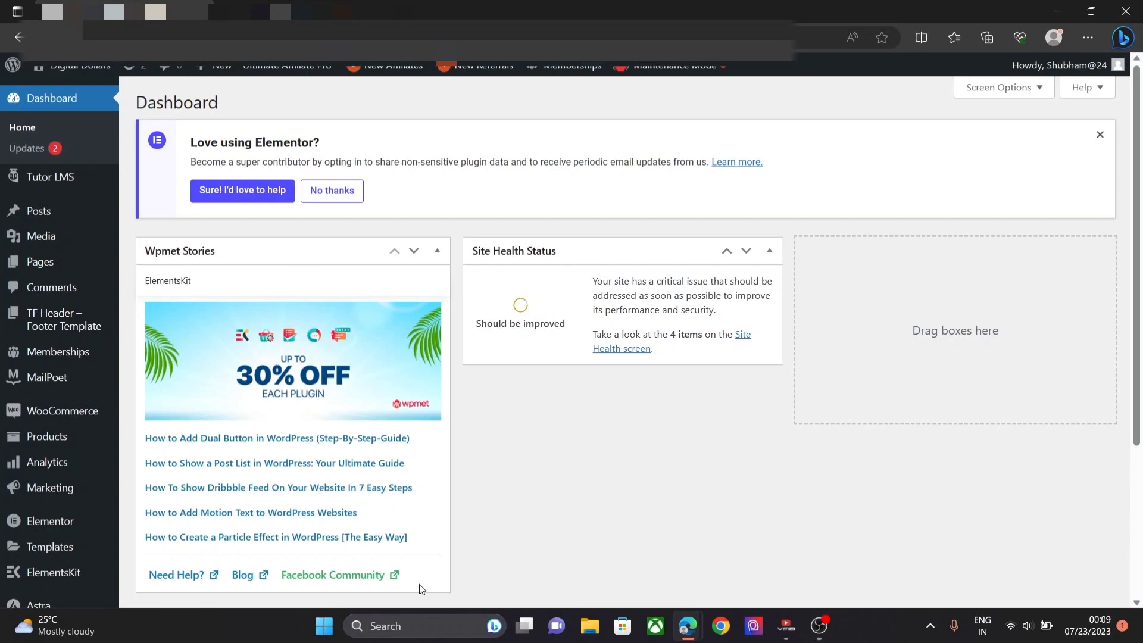
- Go from Plugins > Installed Plugins to the Add Plugins page
{"action": "mouse_move", "coordinate": [3, 505]}
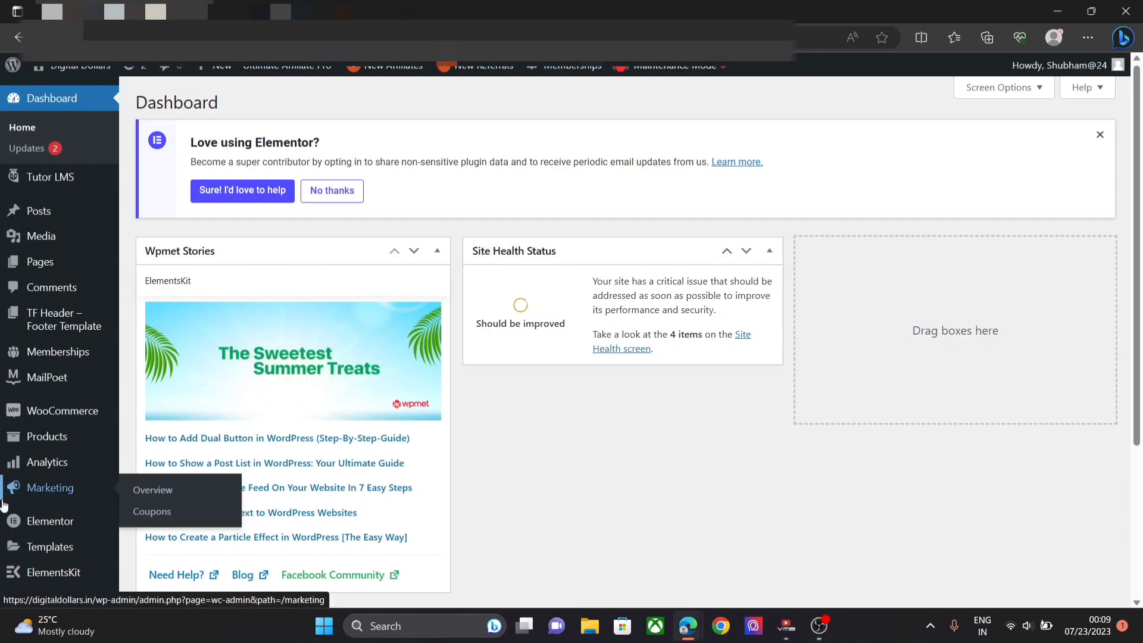
{"action": "scroll", "coordinate": [3, 505], "scroll_direction": "down", "scroll_amount": 3}
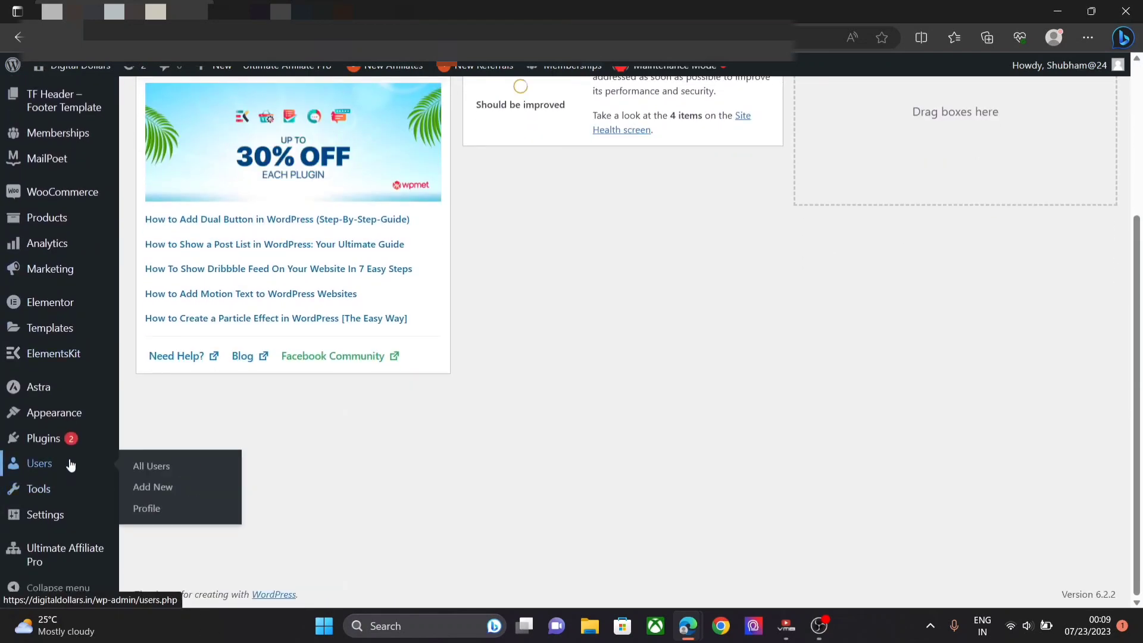
{"action": "mouse_move", "coordinate": [69, 438]}
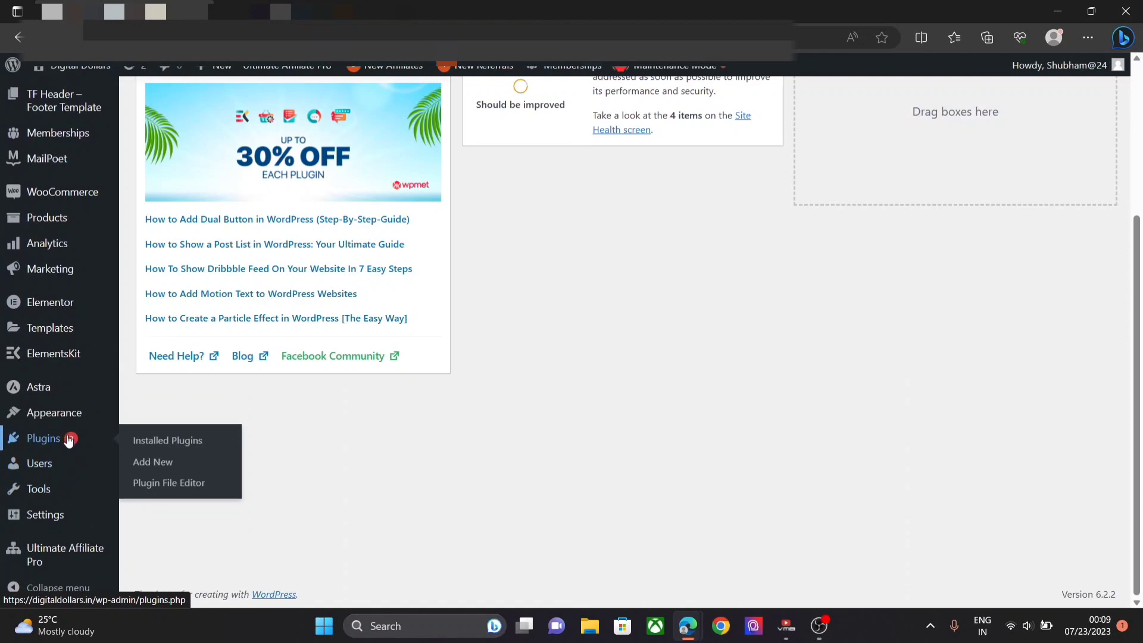
{"action": "left_click", "coordinate": [147, 447]}
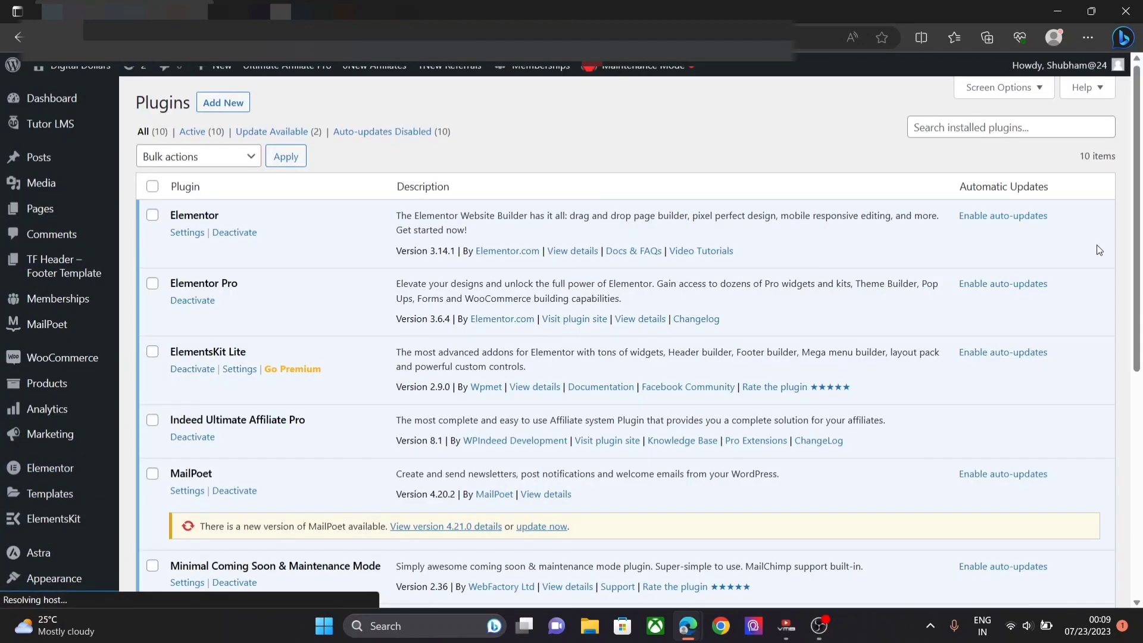
{"action": "scroll", "coordinate": [1097, 246], "scroll_direction": "down", "scroll_amount": 2}
{"action": "scroll", "coordinate": [1131, 209], "scroll_direction": "down", "scroll_amount": 2}
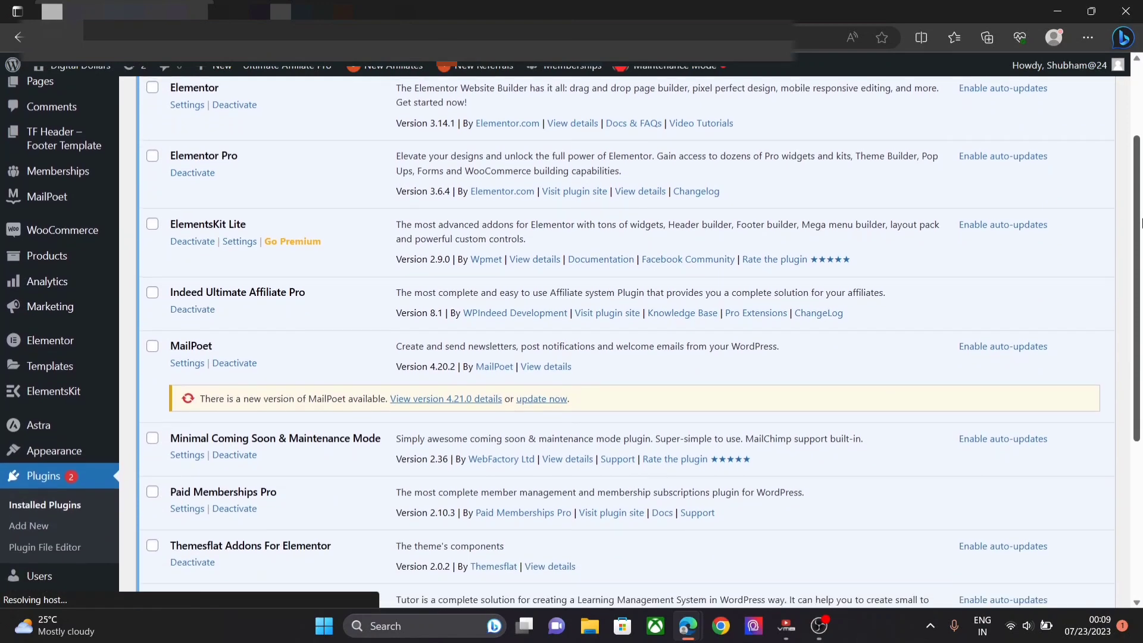
{"action": "scroll", "coordinate": [1127, 134], "scroll_direction": "up", "scroll_amount": 4}
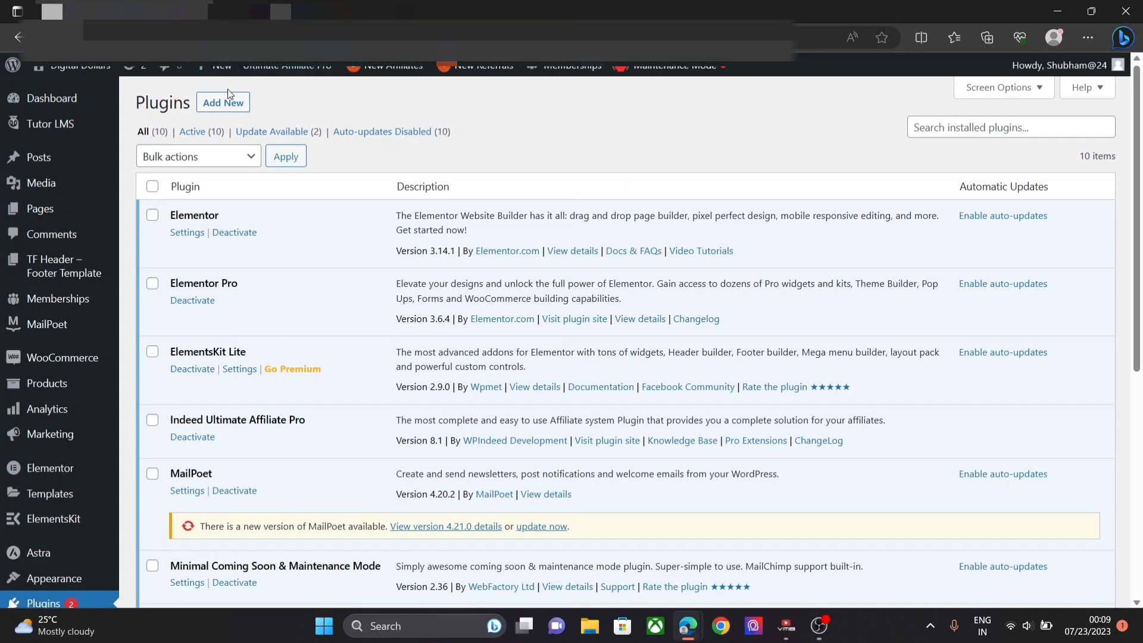
{"action": "left_click", "coordinate": [228, 110]}
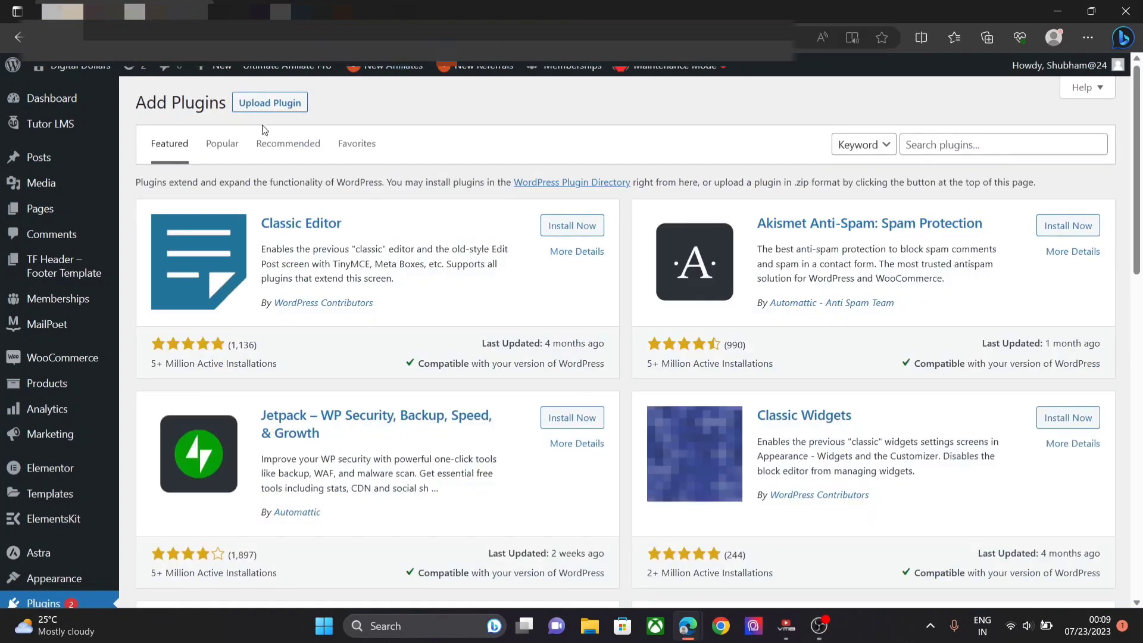
- Upload and install essential-addons-elementor.5.4.12.zip as a new plugin
{"action": "left_click", "coordinate": [268, 105]}
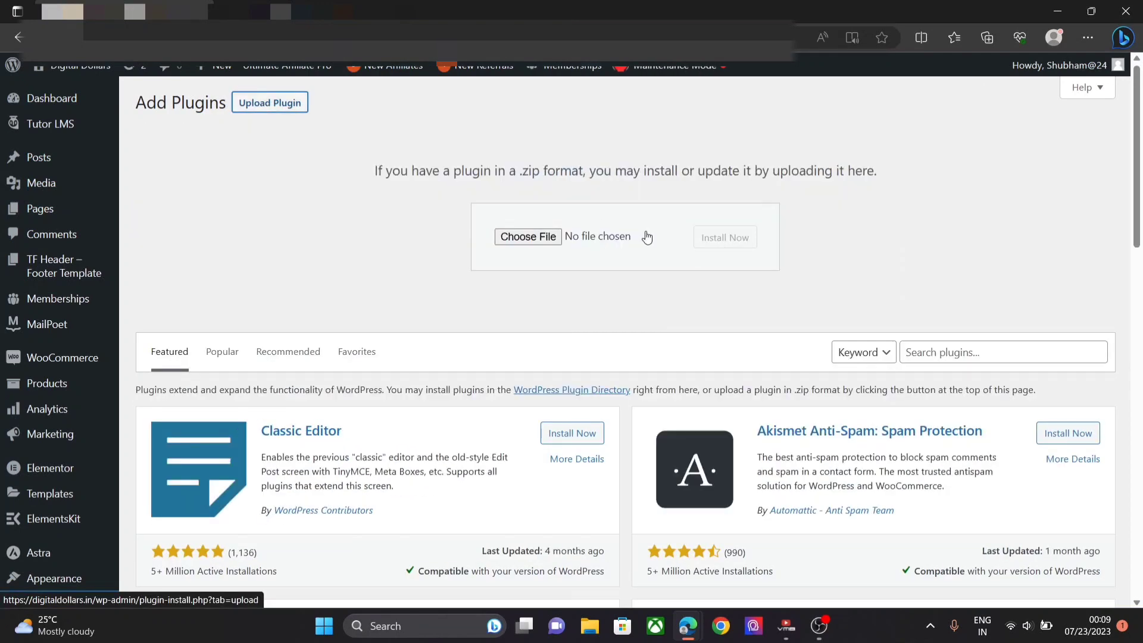
{"action": "left_click", "coordinate": [524, 237]}
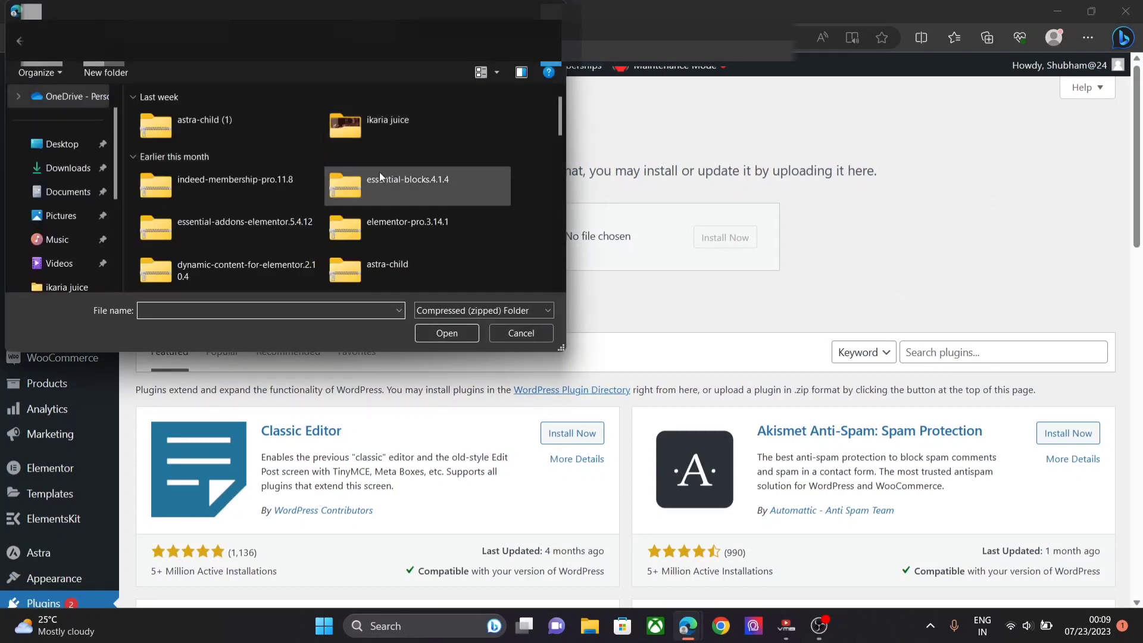
{"action": "left_click", "coordinate": [261, 230]}
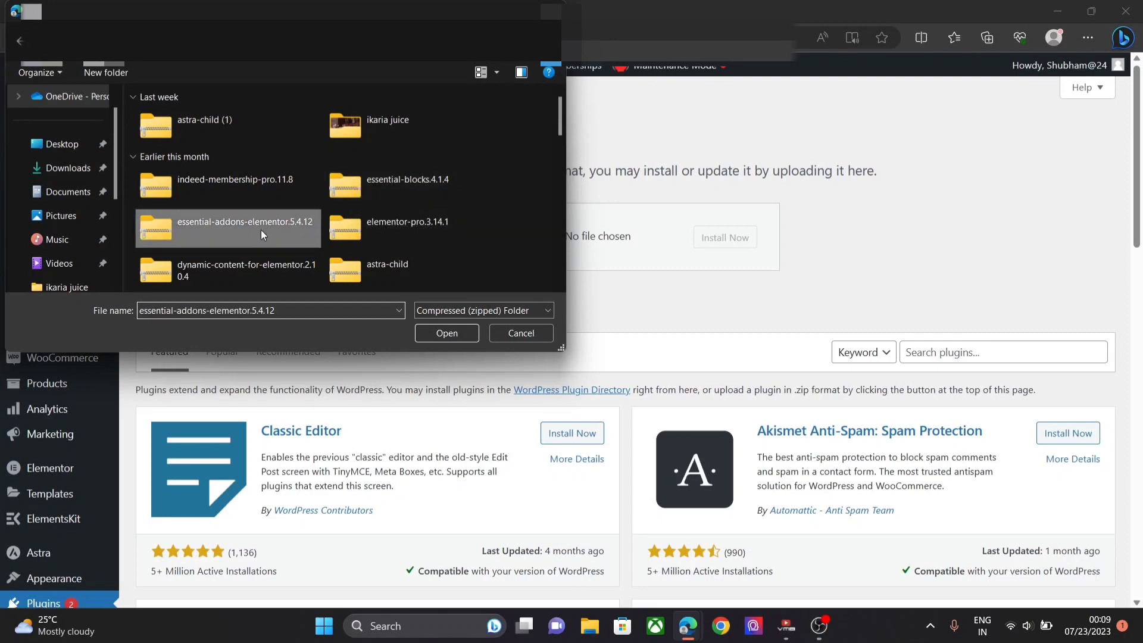
{"action": "left_click", "coordinate": [451, 331]}
{"action": "left_click", "coordinate": [722, 247]}
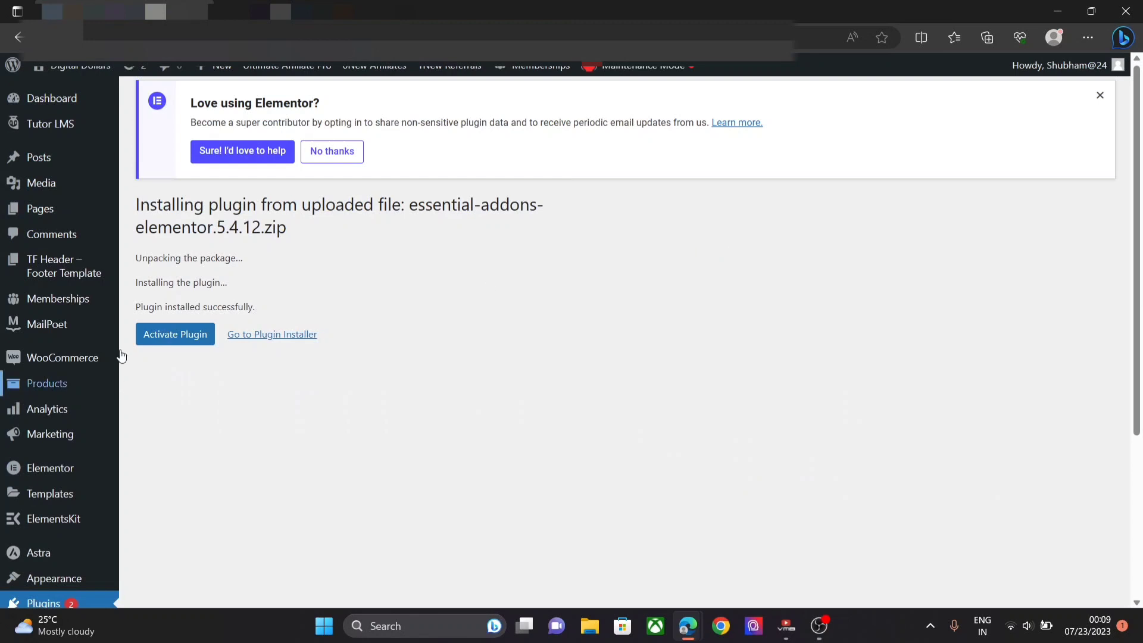
{"action": "left_click", "coordinate": [176, 335]}
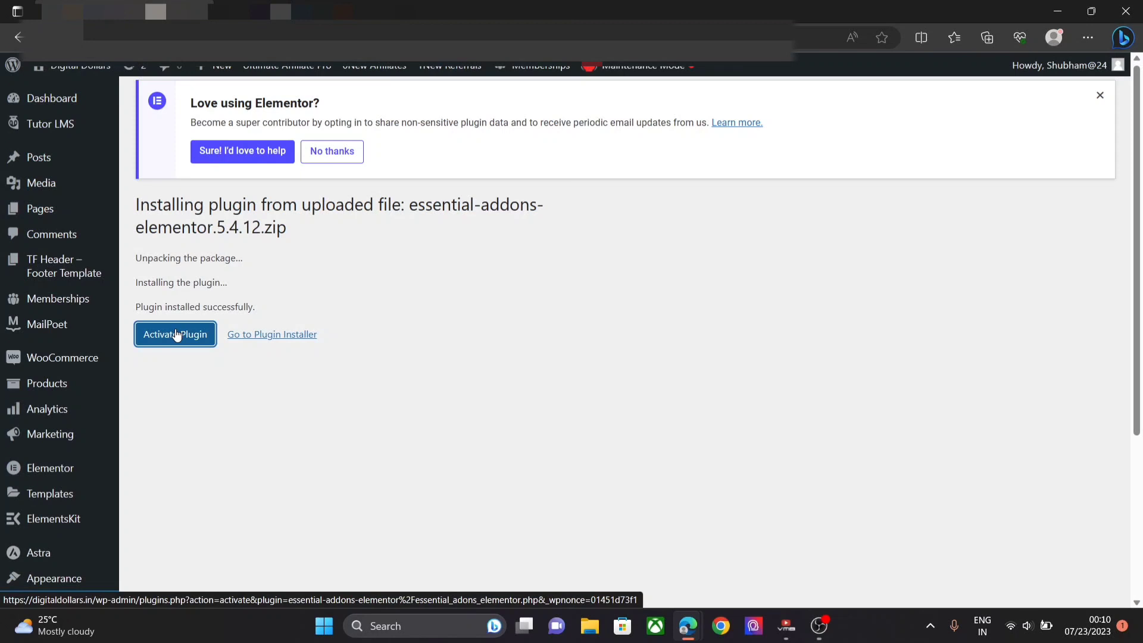
- Activate Essential Addons for Elementor - Pro 5.4.12 and go back to Add Plugins
{"action": "left_click", "coordinate": [176, 336]}
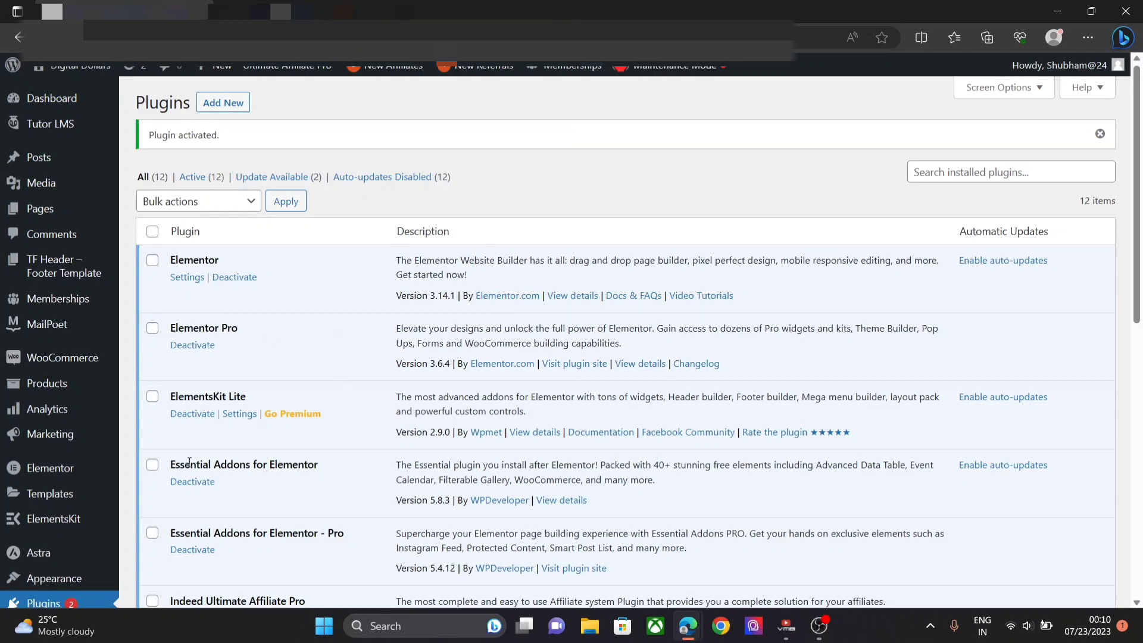
{"action": "left_click", "coordinate": [242, 104]}
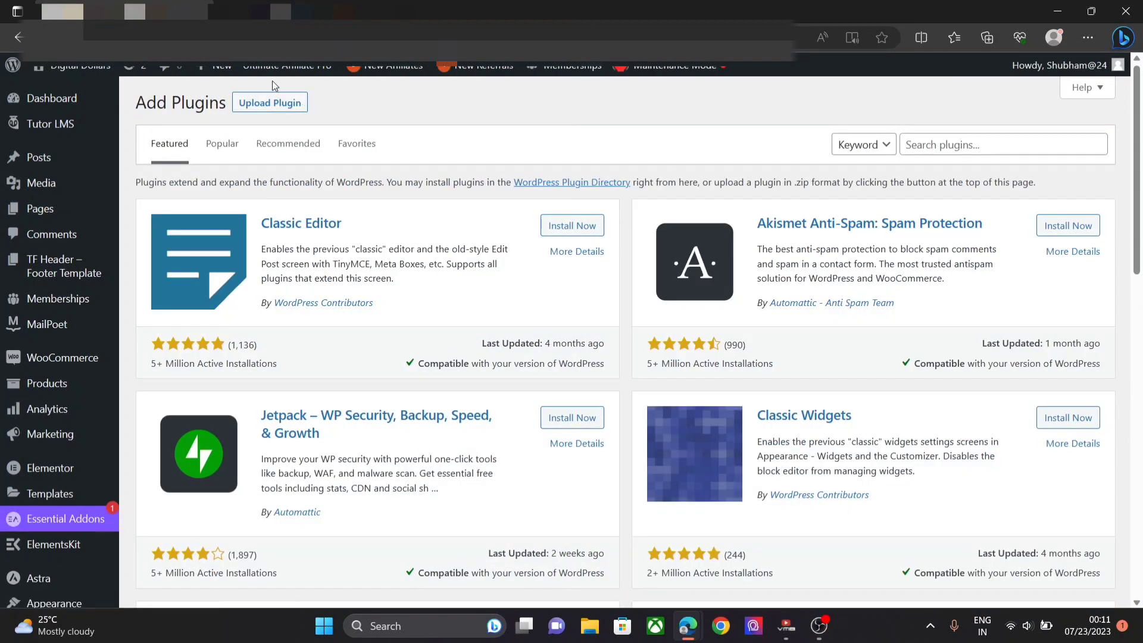
- Upload, install and activate essential-blocks.4.1.4.zip, then return to Add Plugins
{"action": "left_click", "coordinate": [280, 100]}
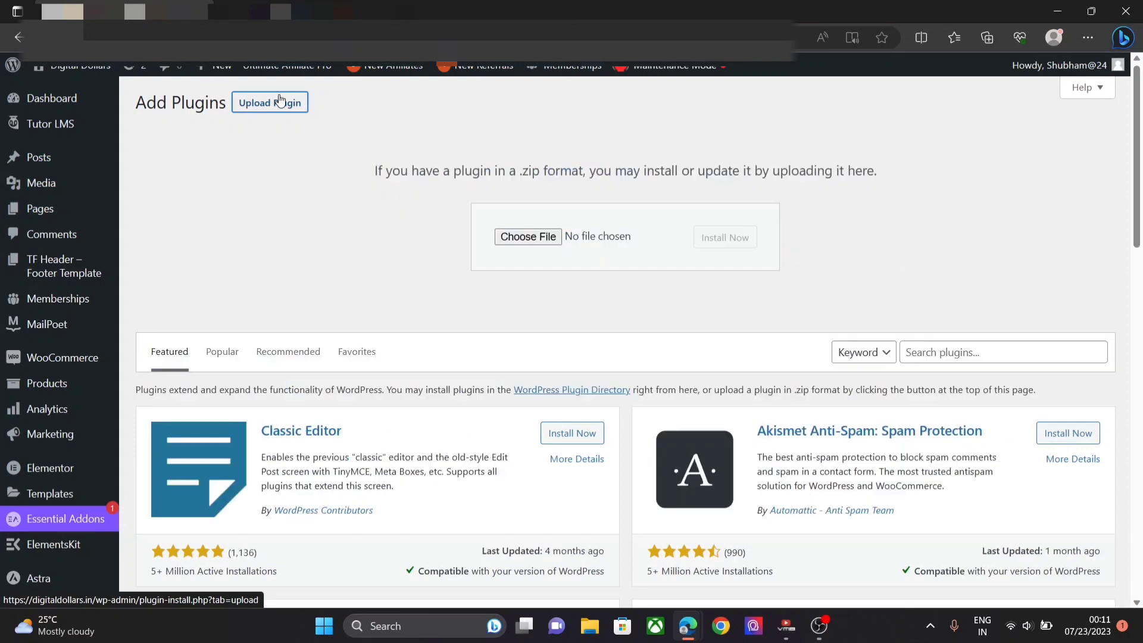
{"action": "left_click", "coordinate": [538, 238]}
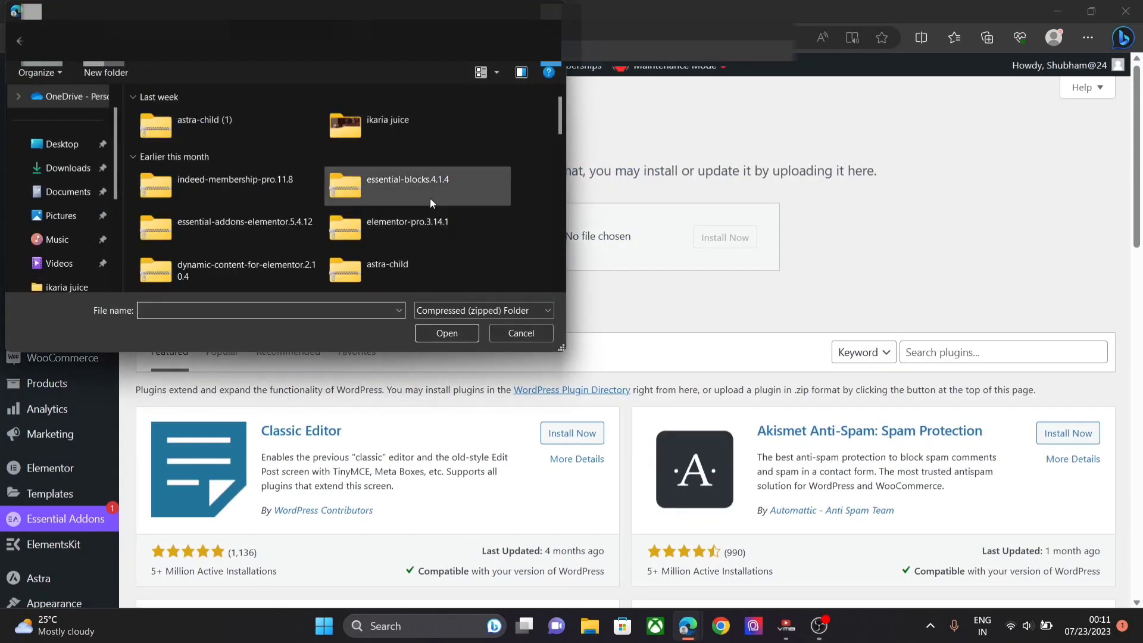
{"action": "left_click", "coordinate": [430, 198]}
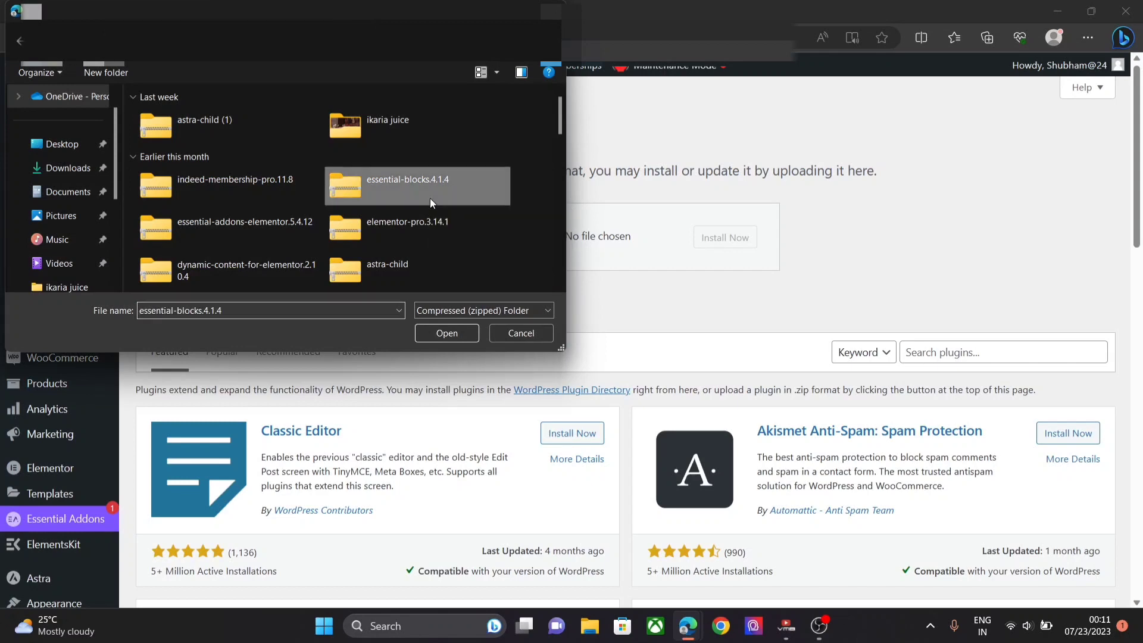
{"action": "left_click", "coordinate": [447, 333]}
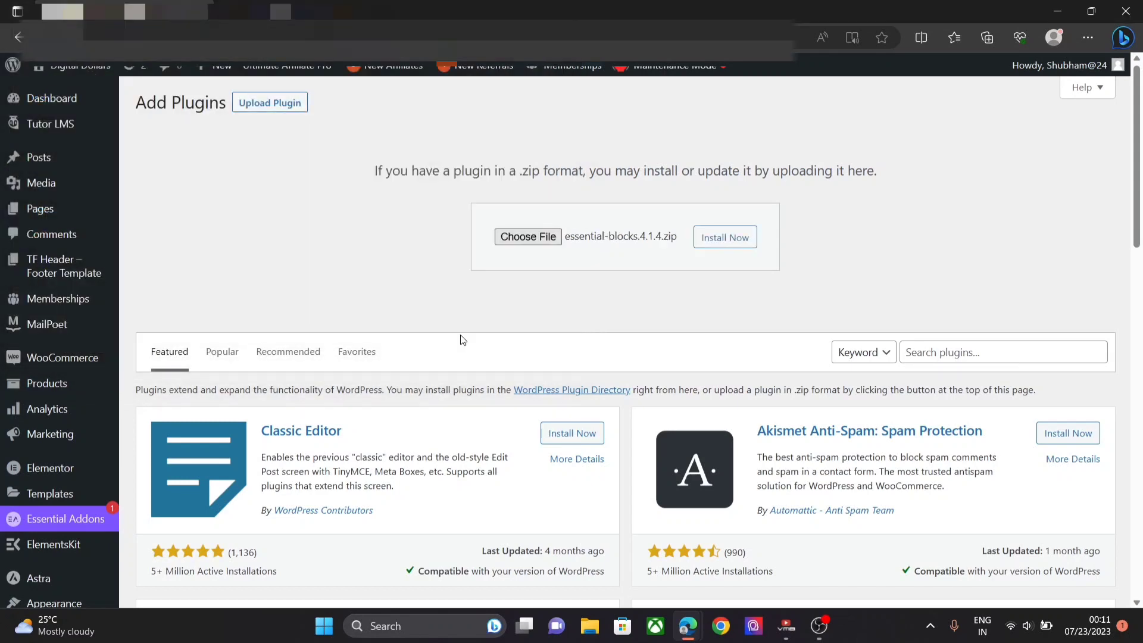
{"action": "left_click", "coordinate": [730, 237]}
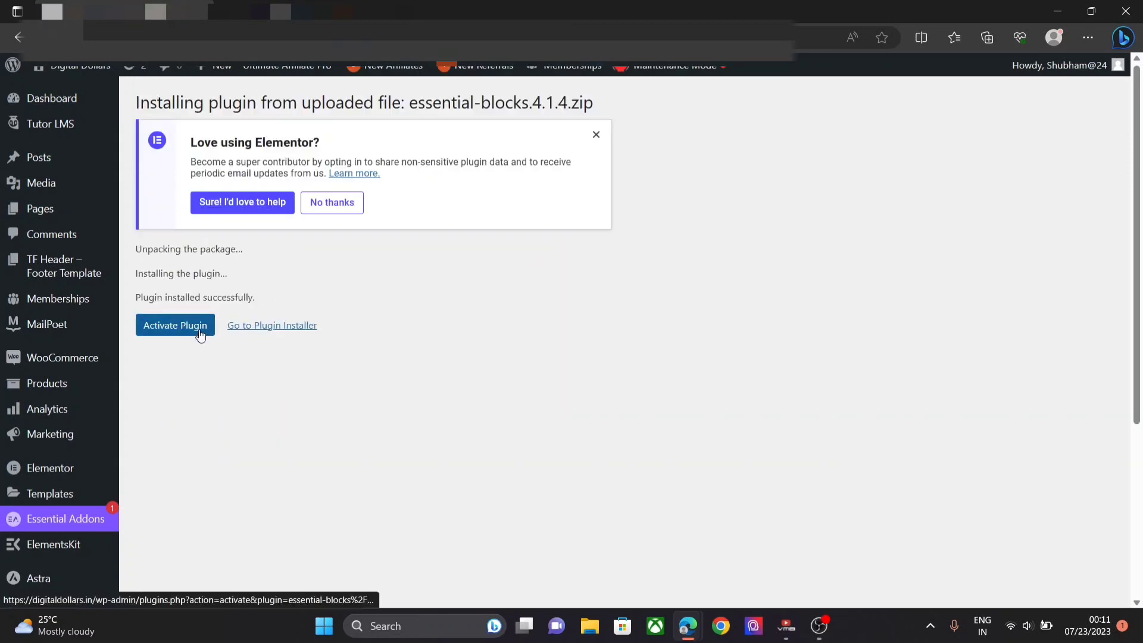
{"action": "left_click", "coordinate": [200, 332]}
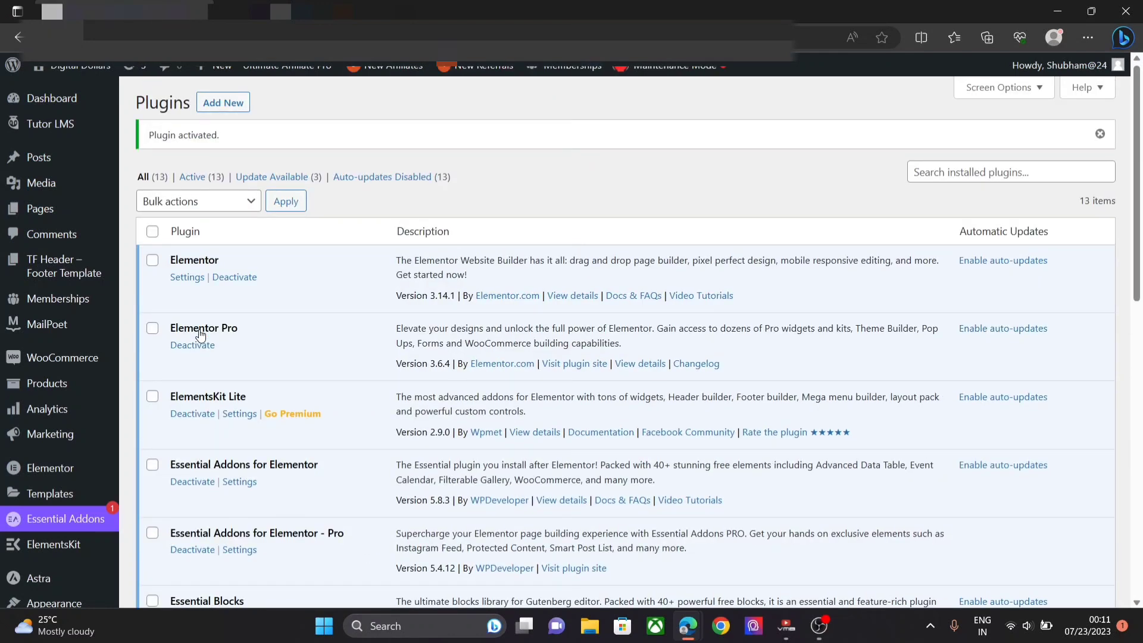
{"action": "left_click", "coordinate": [219, 105]}
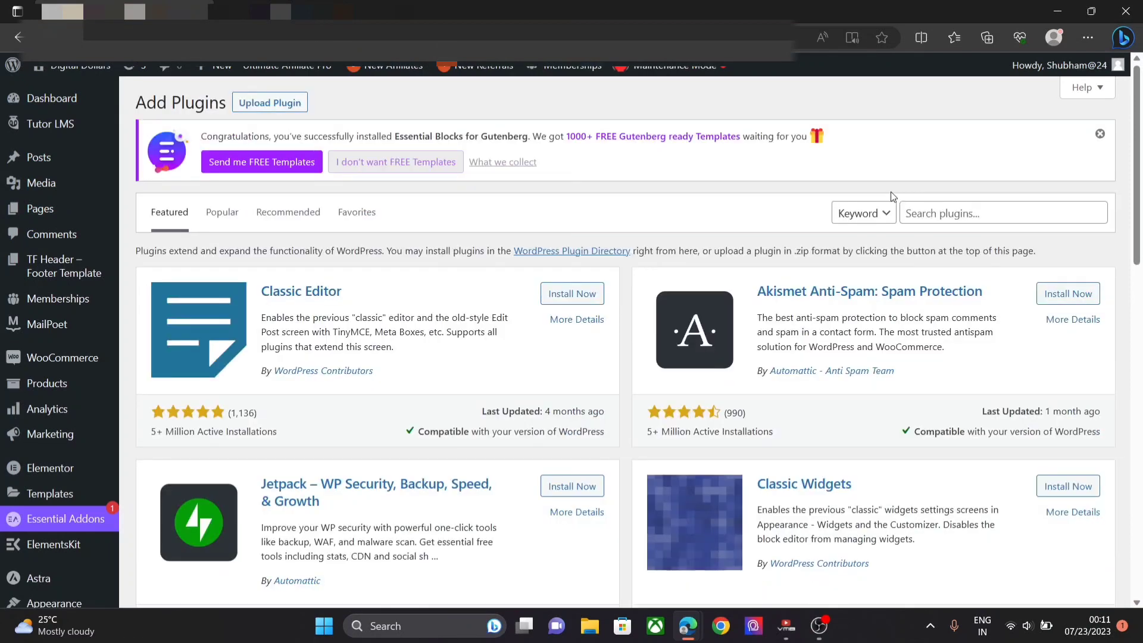
- Search 'Jeg', install and activate Jeg Elementor Kit, and update Essential Blocks to 4.1.5
{"action": "left_click", "coordinate": [953, 217]}
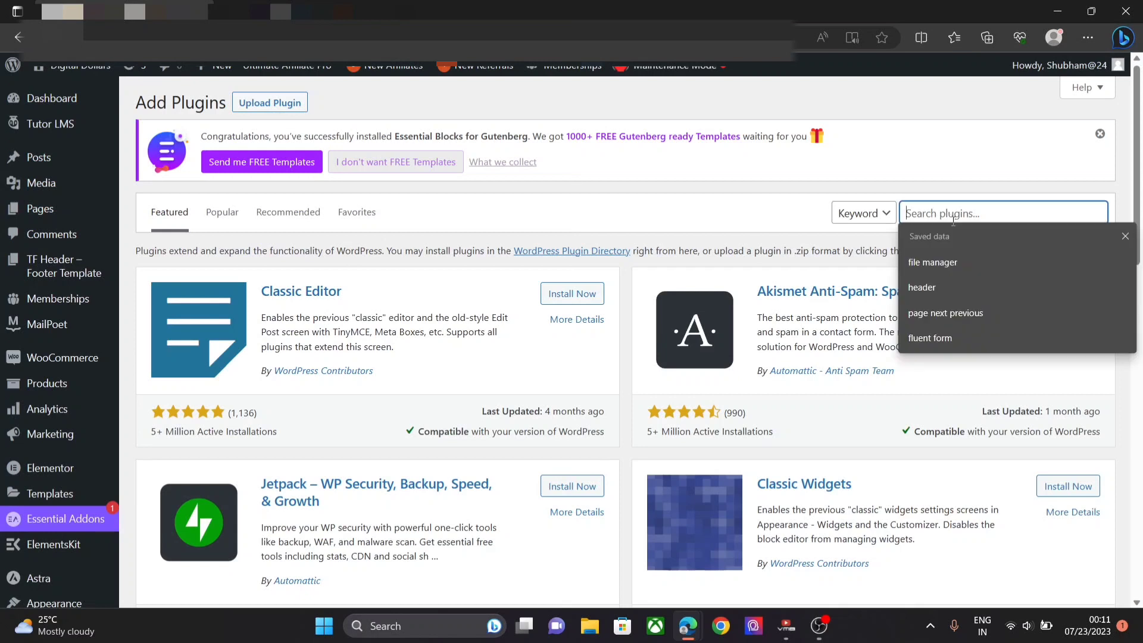
{"action": "type", "text": "Jeg"}
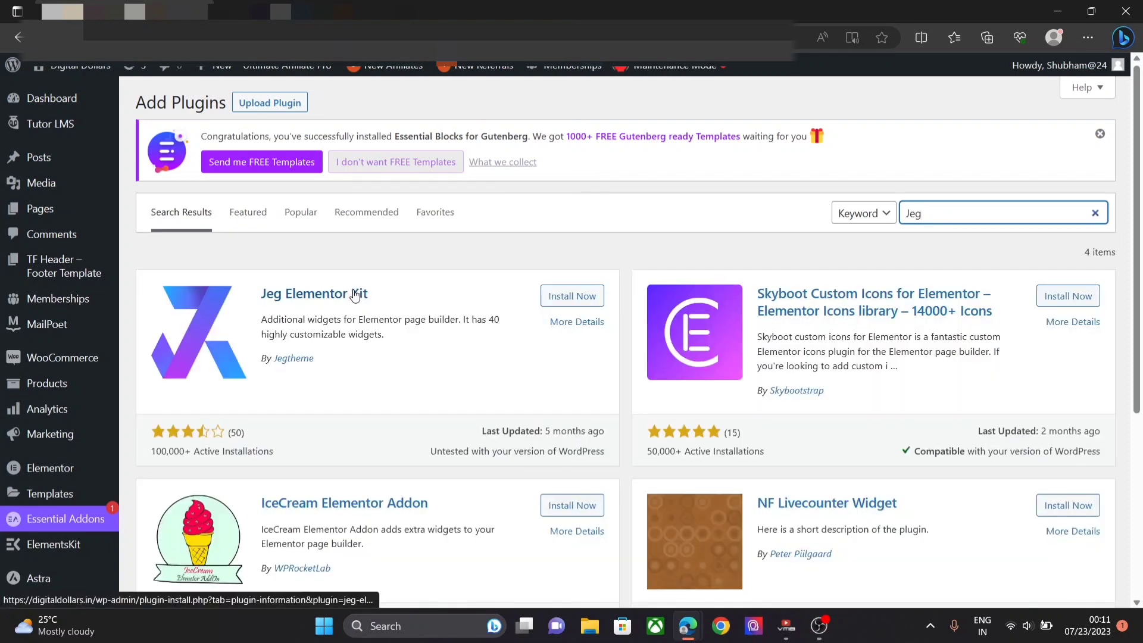
{"action": "left_click", "coordinate": [573, 297]}
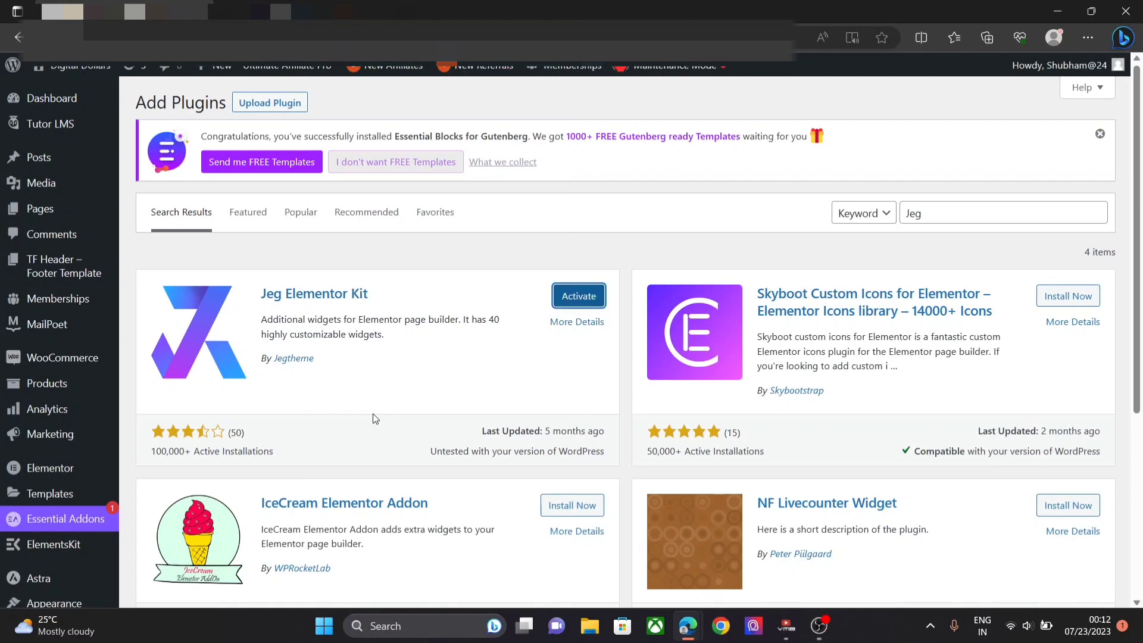
{"action": "left_click", "coordinate": [582, 294]}
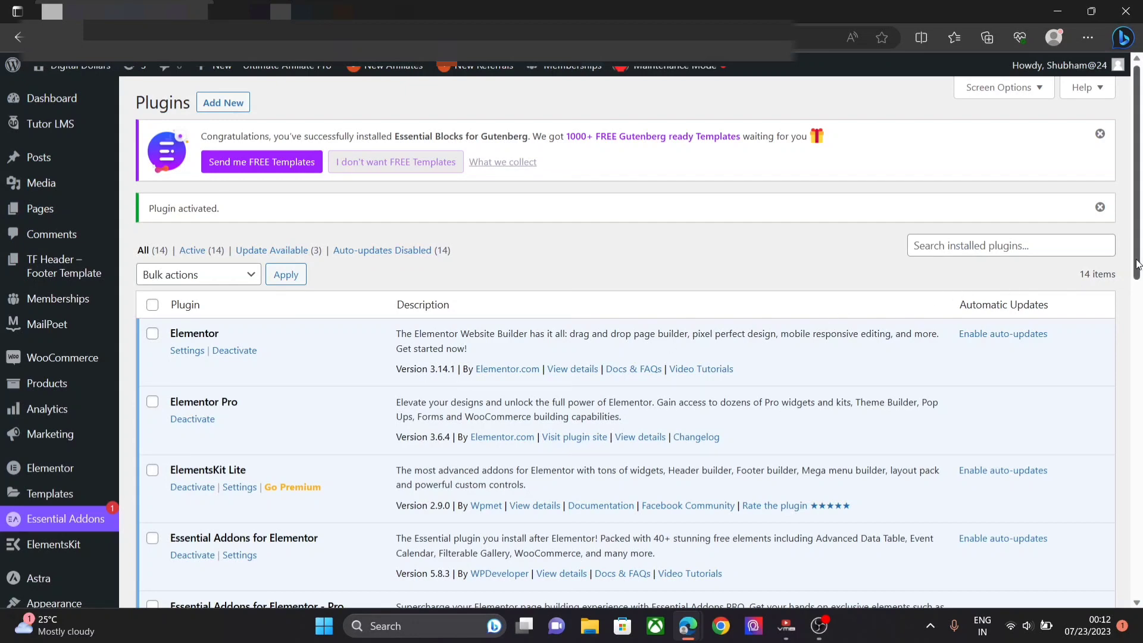
{"action": "left_click_drag", "start_coordinate": [1141, 257], "coordinate": [1117, 349]}
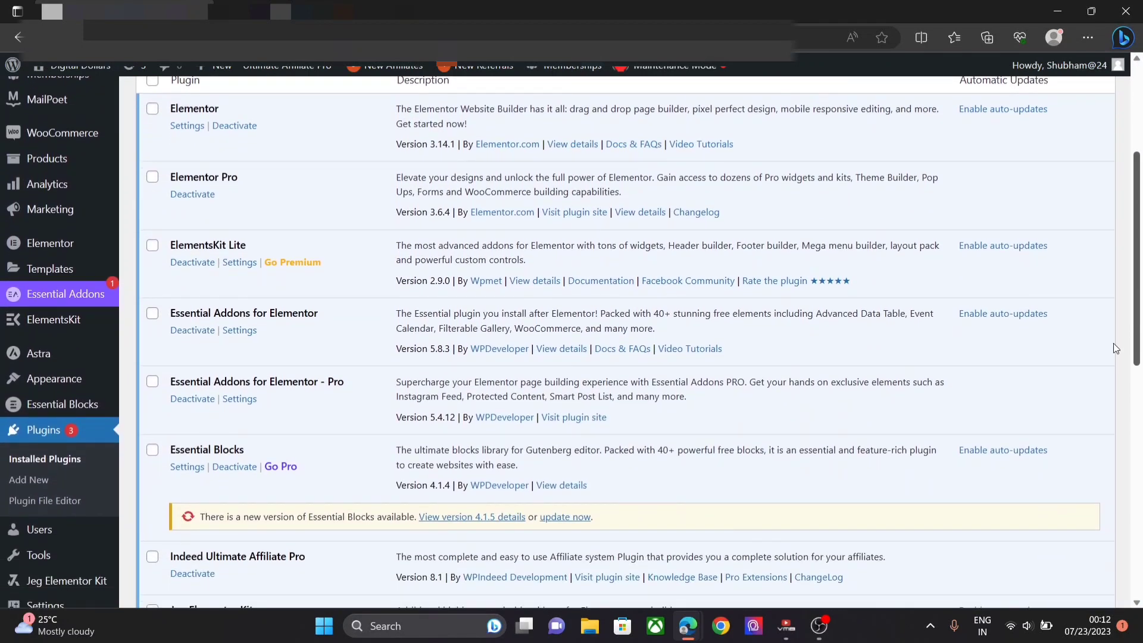
{"action": "left_click", "coordinate": [580, 516]}
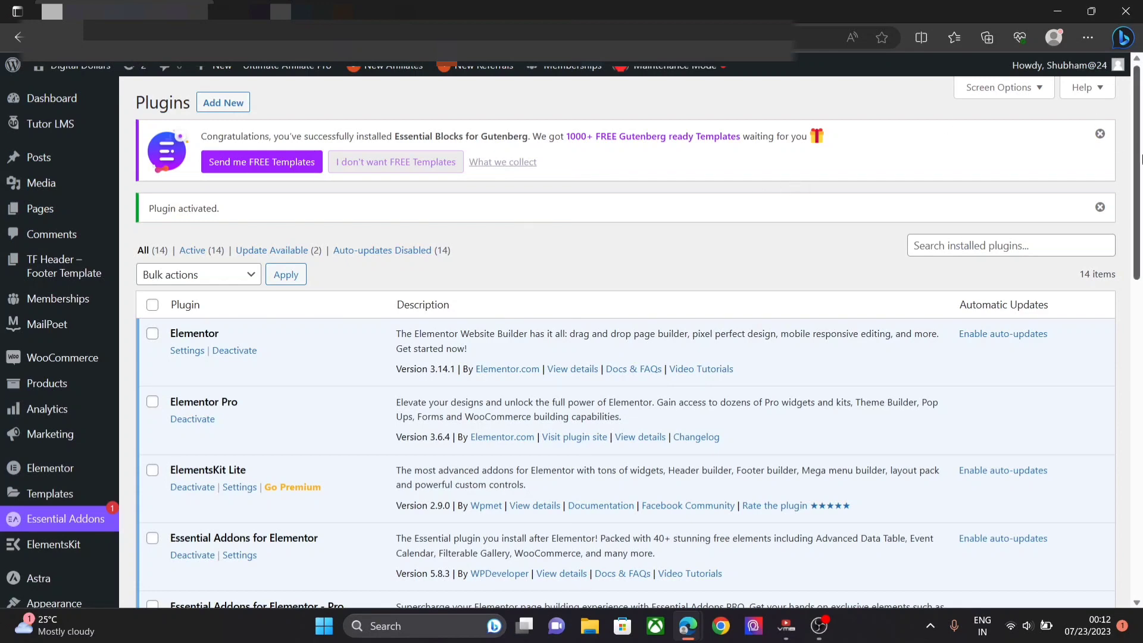
- Open Ultimate Affiliate Pro's Affiliates listing, showing one affiliate with 52.60 USD unpaid
{"action": "mouse_move", "coordinate": [1142, 159]}
{"action": "left_mouse_down"}
{"action": "mouse_move", "coordinate": [1141, 290]}
{"action": "mouse_move", "coordinate": [1141, 156]}
{"action": "left_mouse_up"}
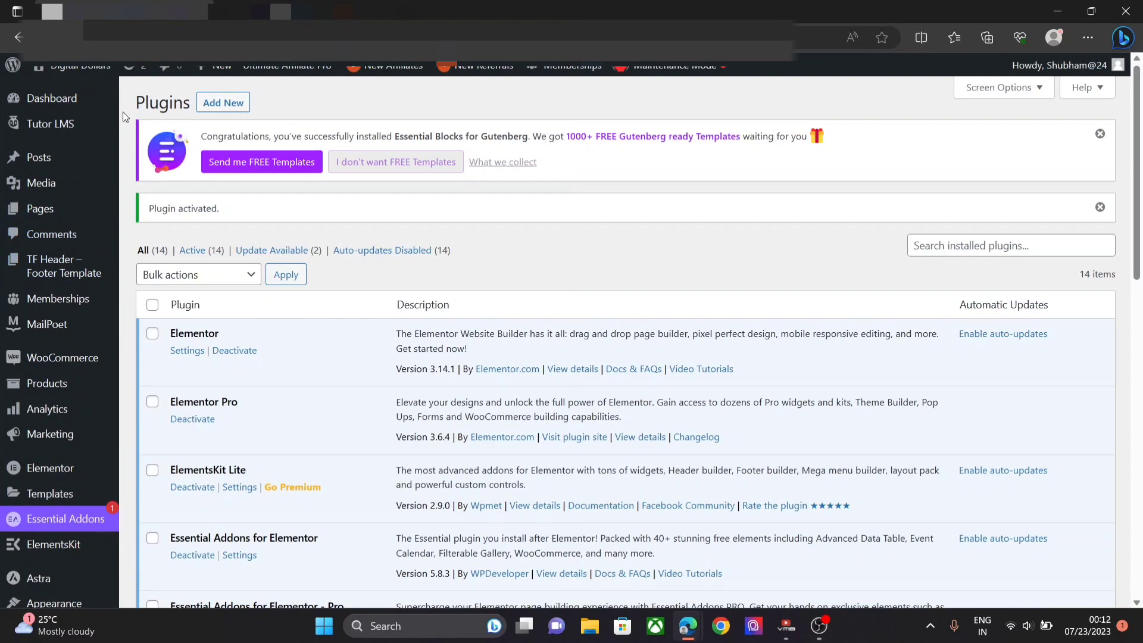
{"action": "mouse_move", "coordinate": [296, 74]}
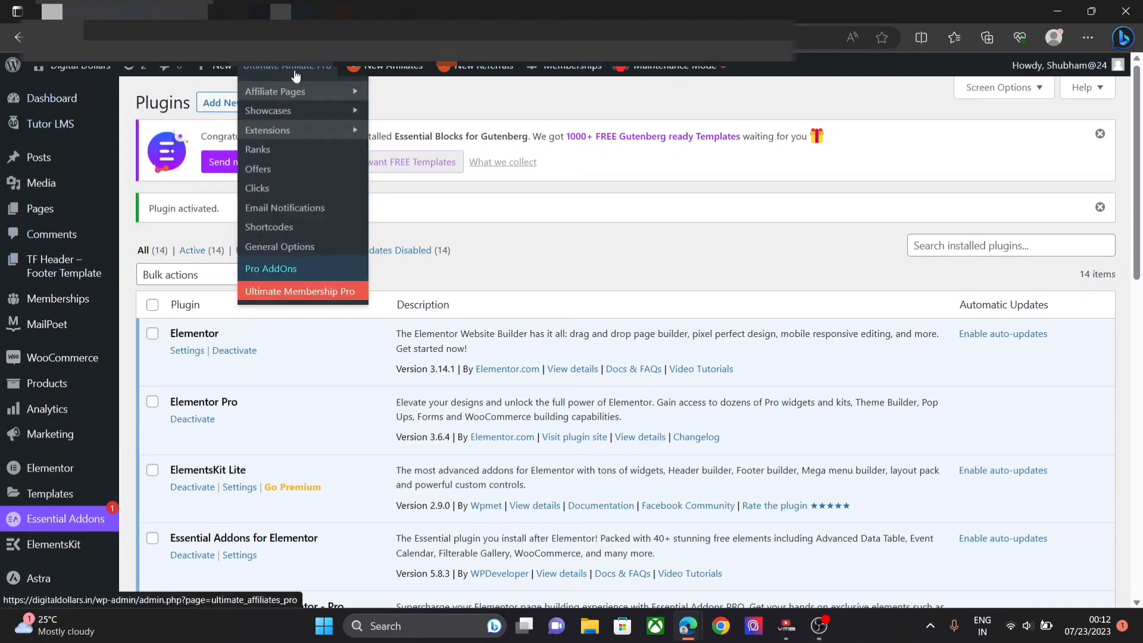
{"action": "mouse_move", "coordinate": [300, 129]}
{"action": "left_click", "coordinate": [417, 169]}
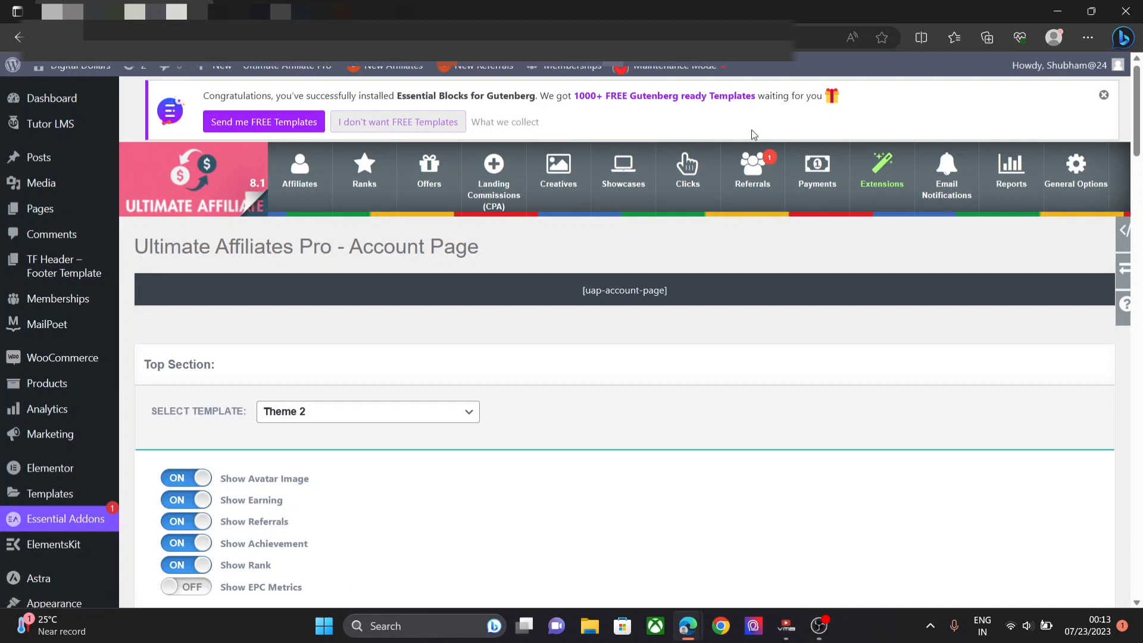
{"action": "left_click", "coordinate": [316, 172]}
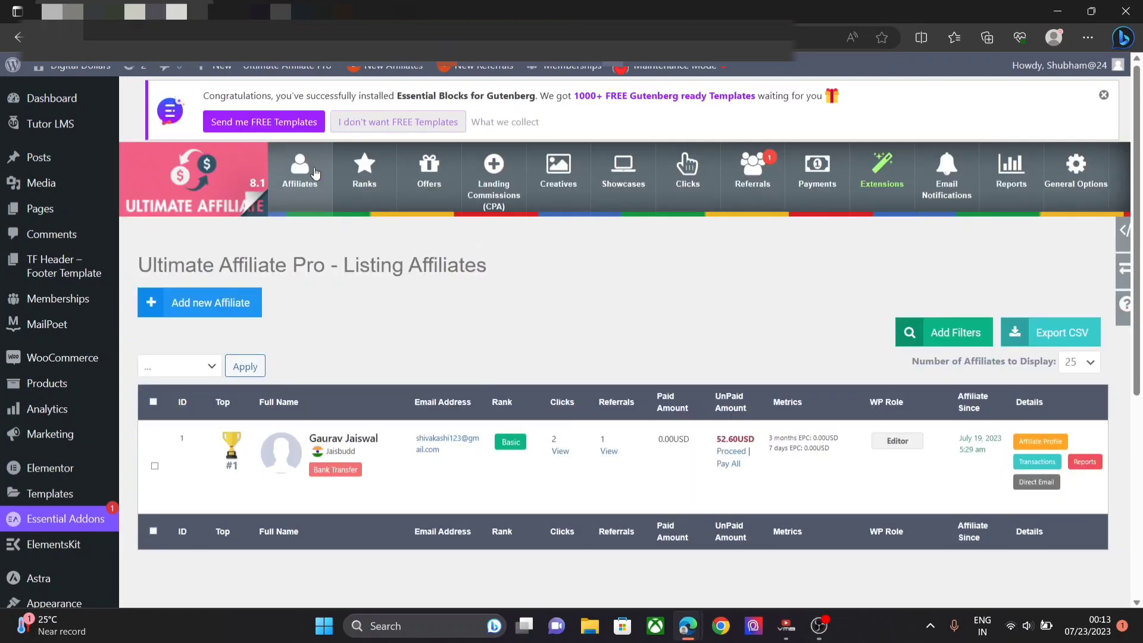
- Start a new affiliate, autofilling username, e-mail and names, ending username and last name with 4
{"action": "left_click", "coordinate": [243, 312]}
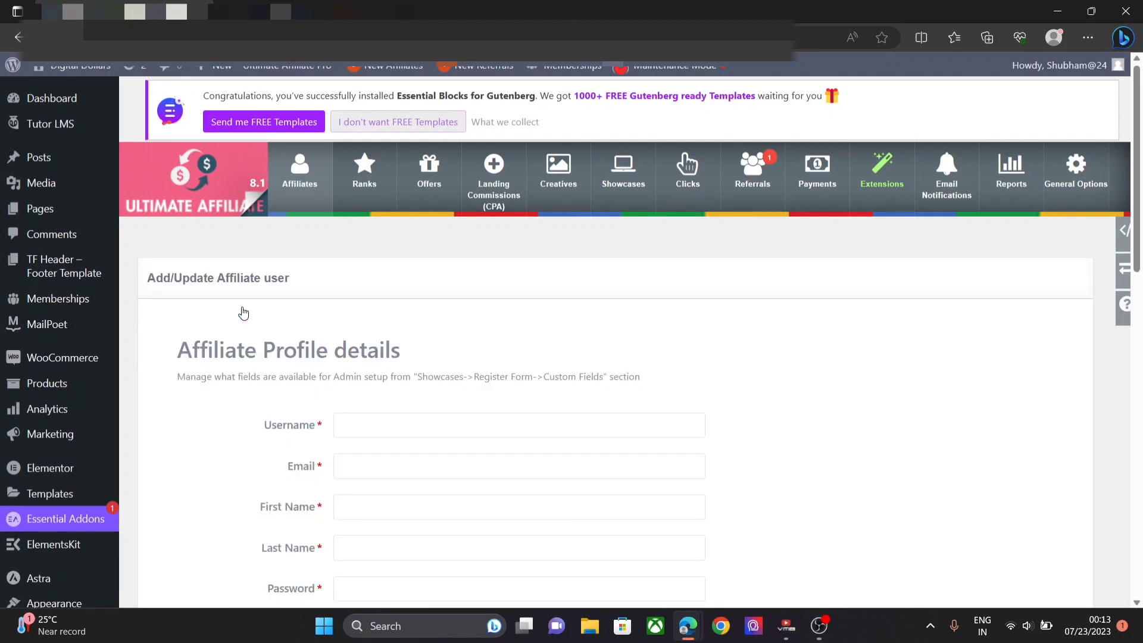
{"action": "left_click", "coordinate": [337, 423]}
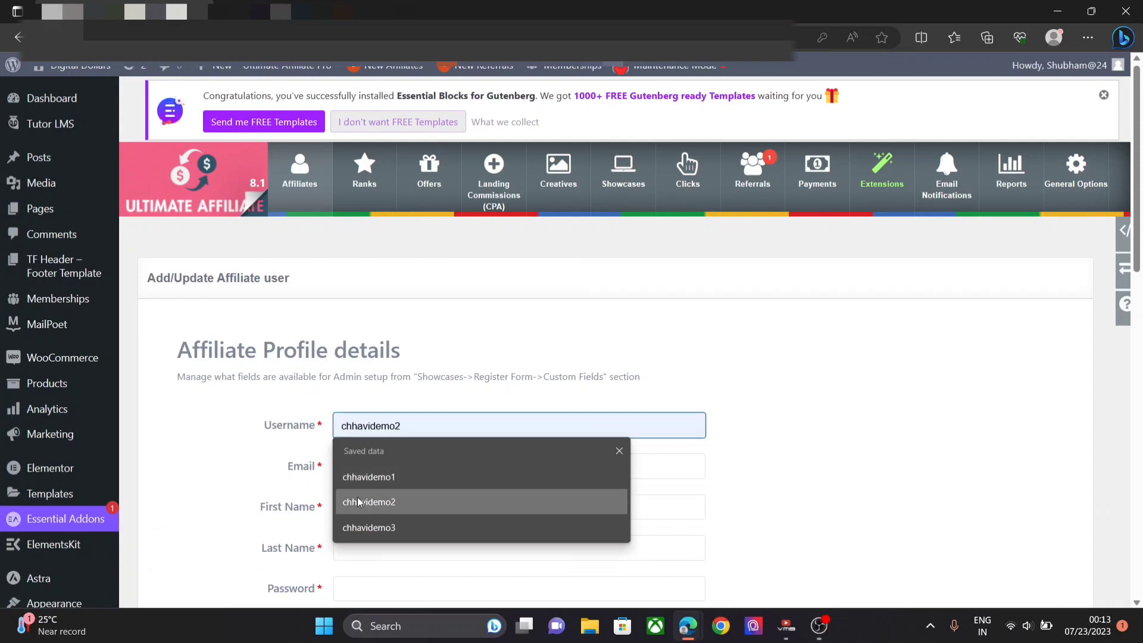
{"action": "left_click", "coordinate": [366, 528]}
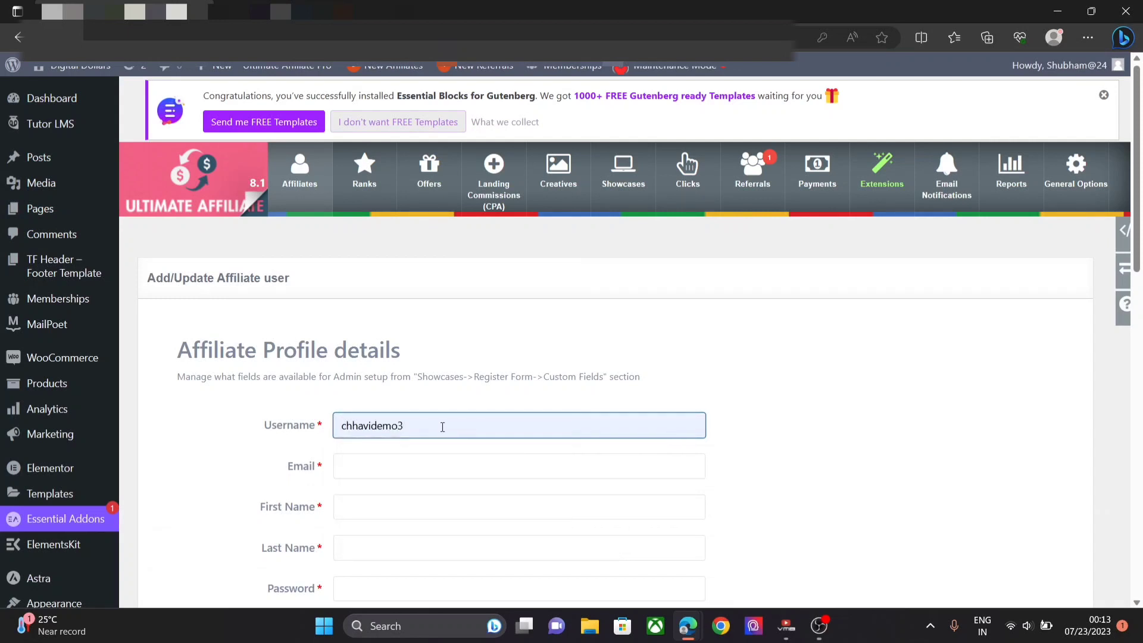
{"action": "key", "text": "BackSpace"}
{"action": "type", "text": "4"}
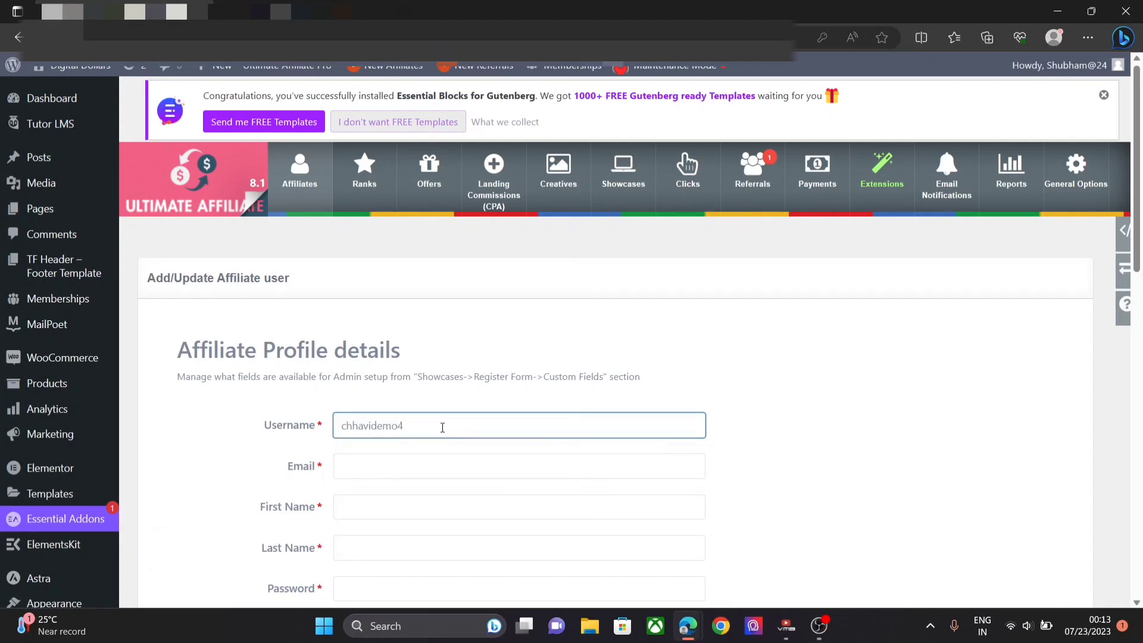
{"action": "left_click", "coordinate": [433, 465]}
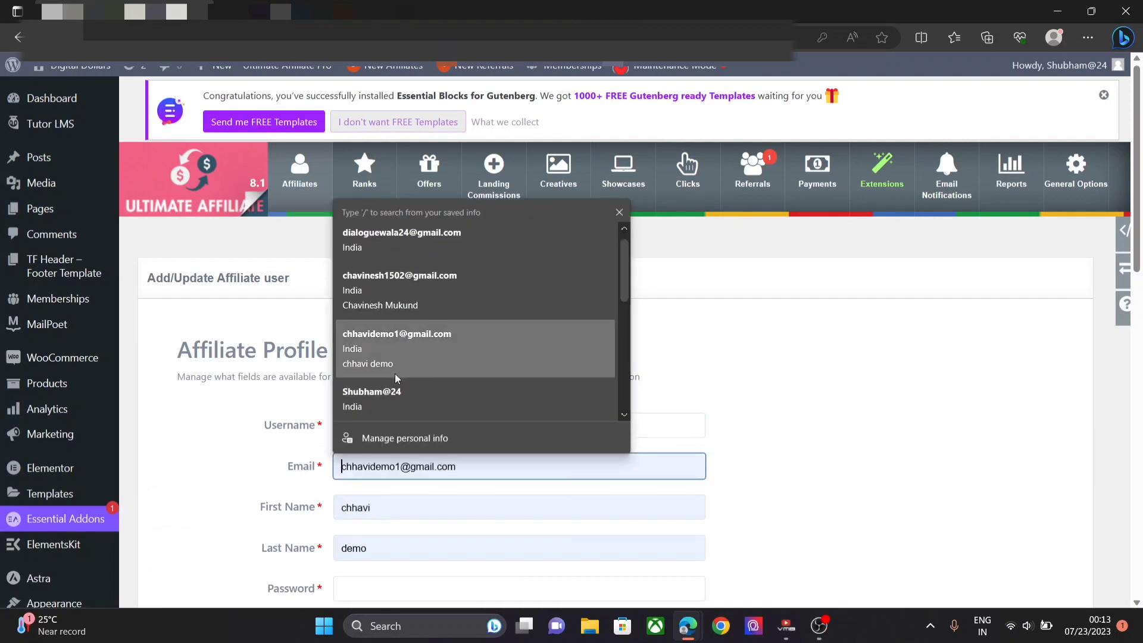
{"action": "left_click", "coordinate": [392, 355]}
{"action": "scroll", "coordinate": [393, 298], "scroll_direction": "down", "scroll_amount": 6}
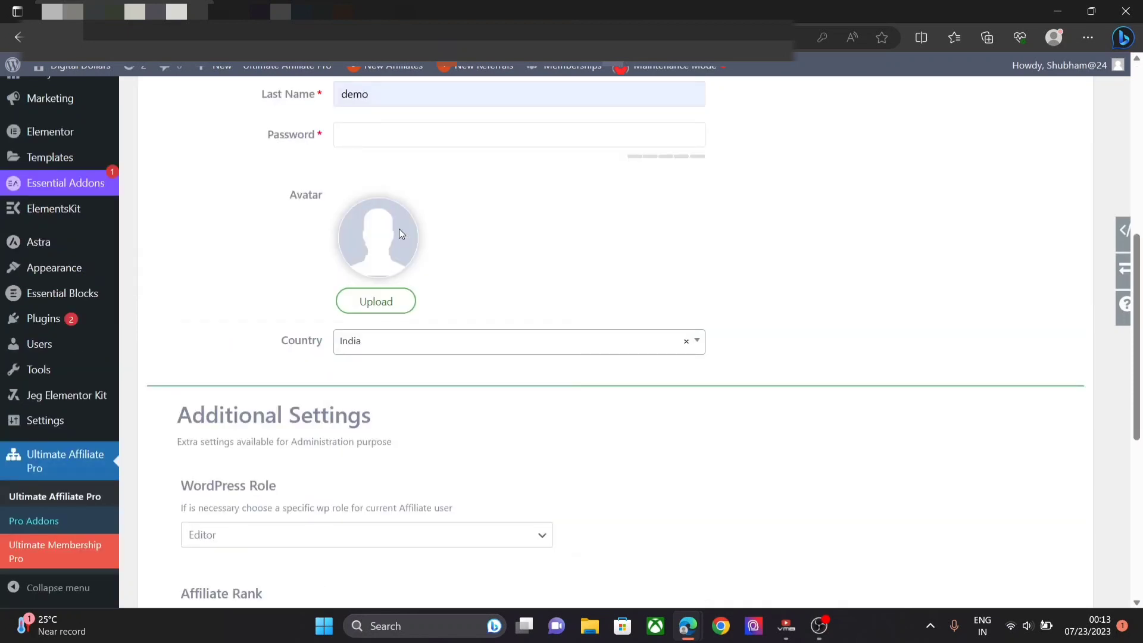
{"action": "left_click", "coordinate": [474, 98]}
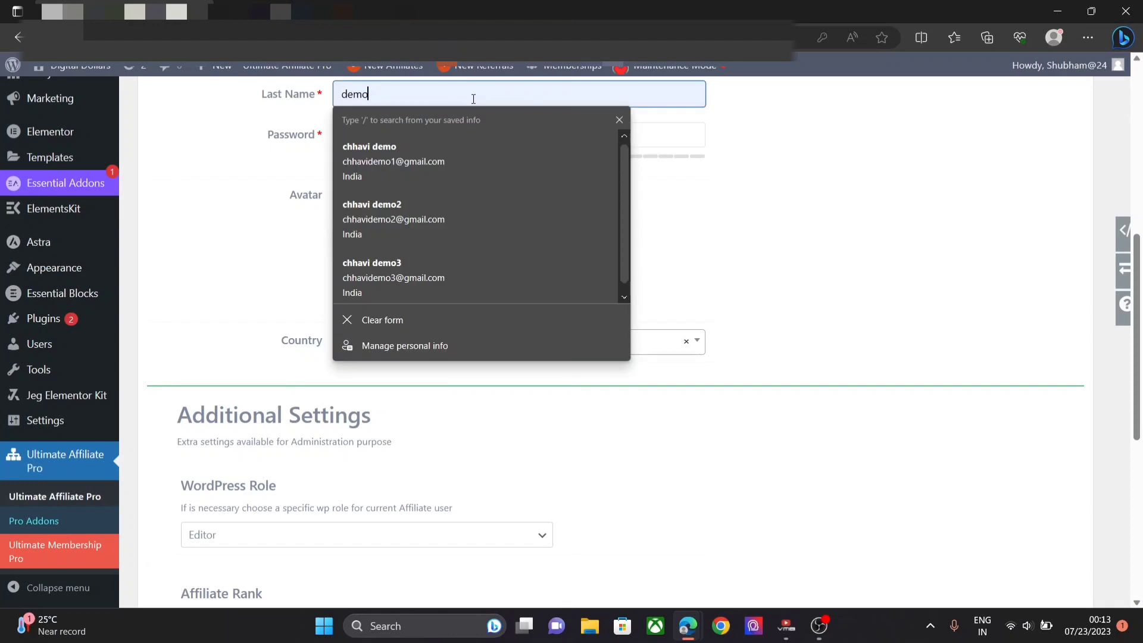
{"action": "type", "text": "4"}
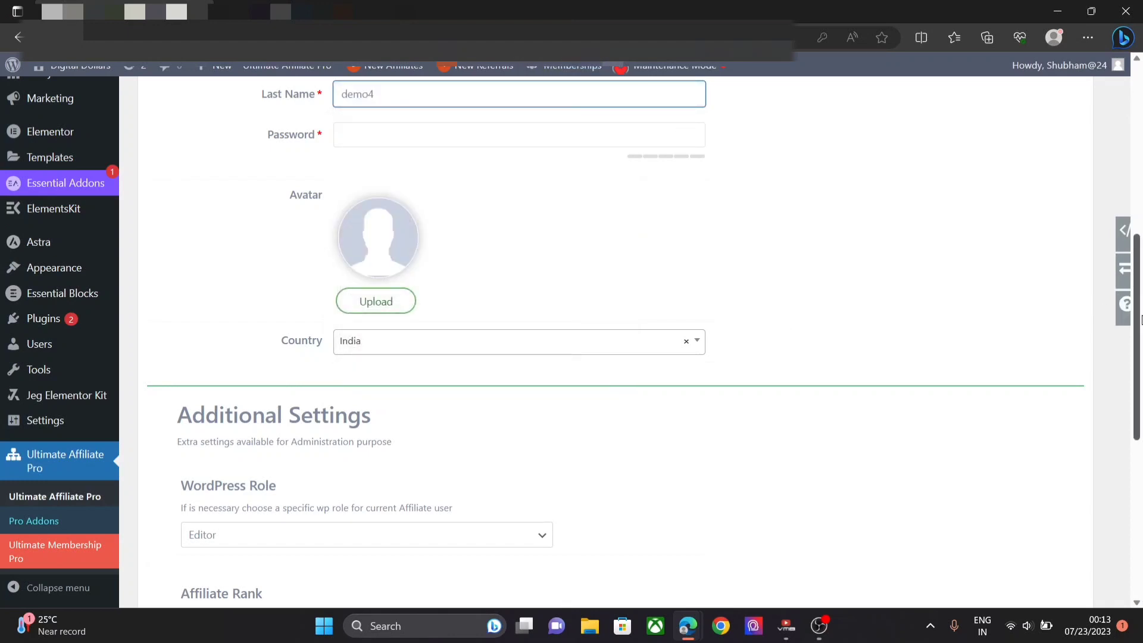
- Fix the e-mail, enter a password, register the affiliate, and open a new Chrome tab
{"action": "scroll", "coordinate": [1140, 320], "scroll_direction": "up", "scroll_amount": 4}
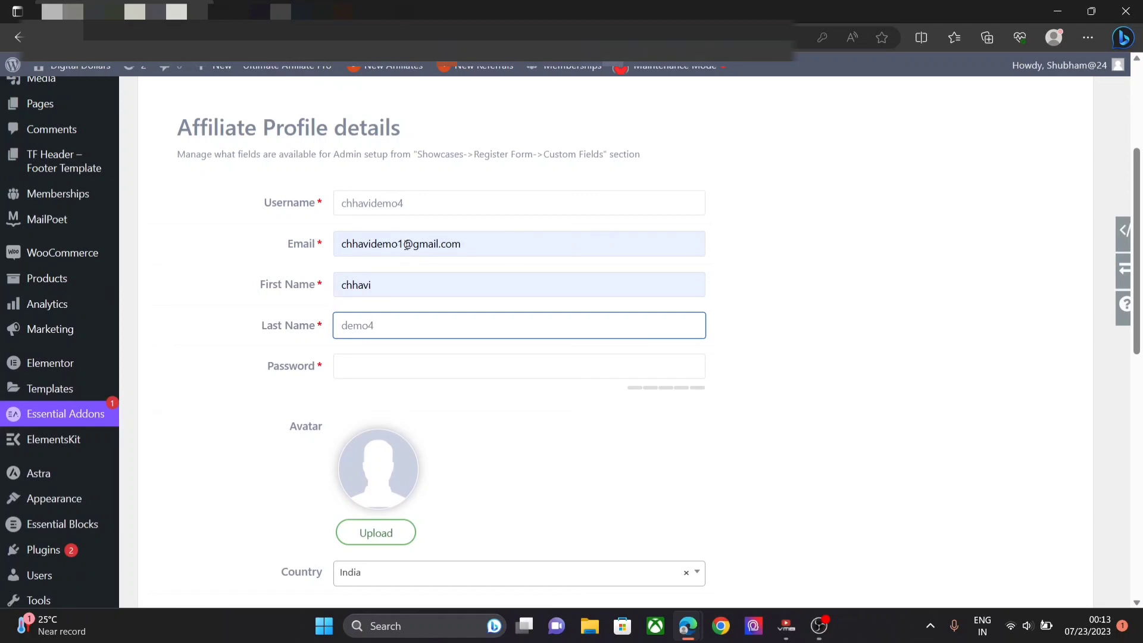
{"action": "left_click", "coordinate": [404, 244]}
{"action": "key", "text": "BackSpace"}
{"action": "type", "text": "4"}
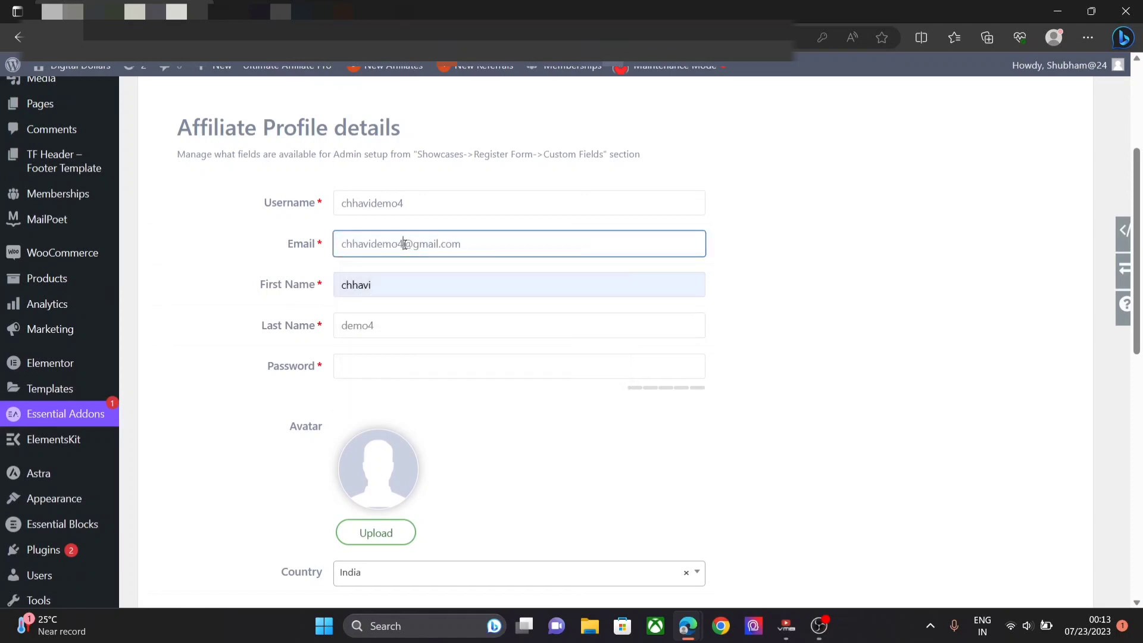
{"action": "left_click", "coordinate": [361, 354]}
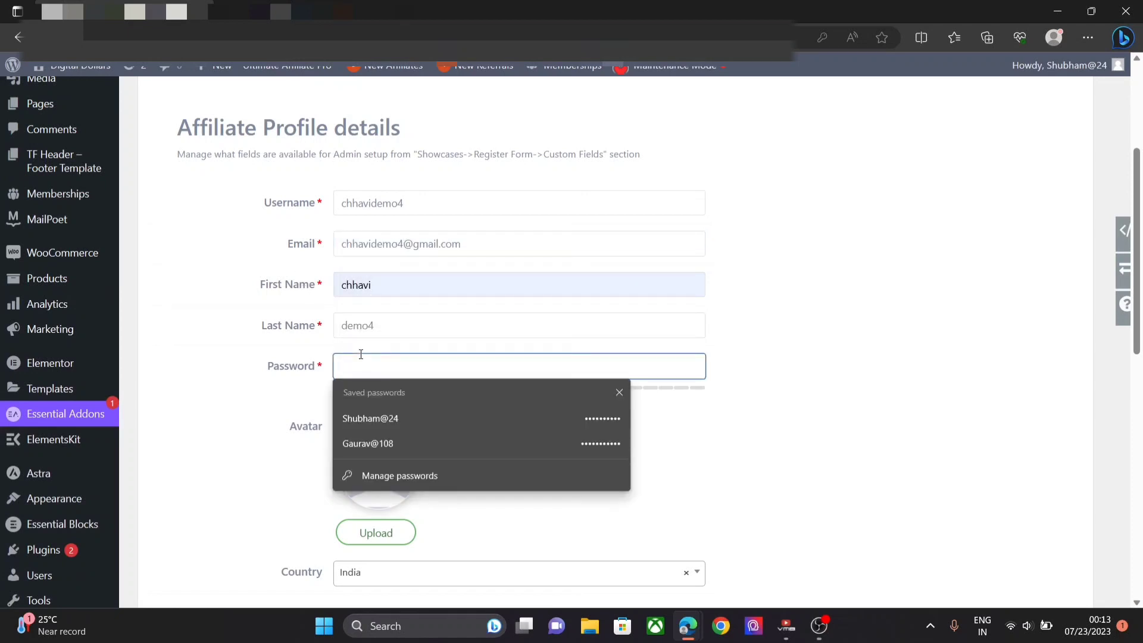
{"action": "type", "text": "12345678"}
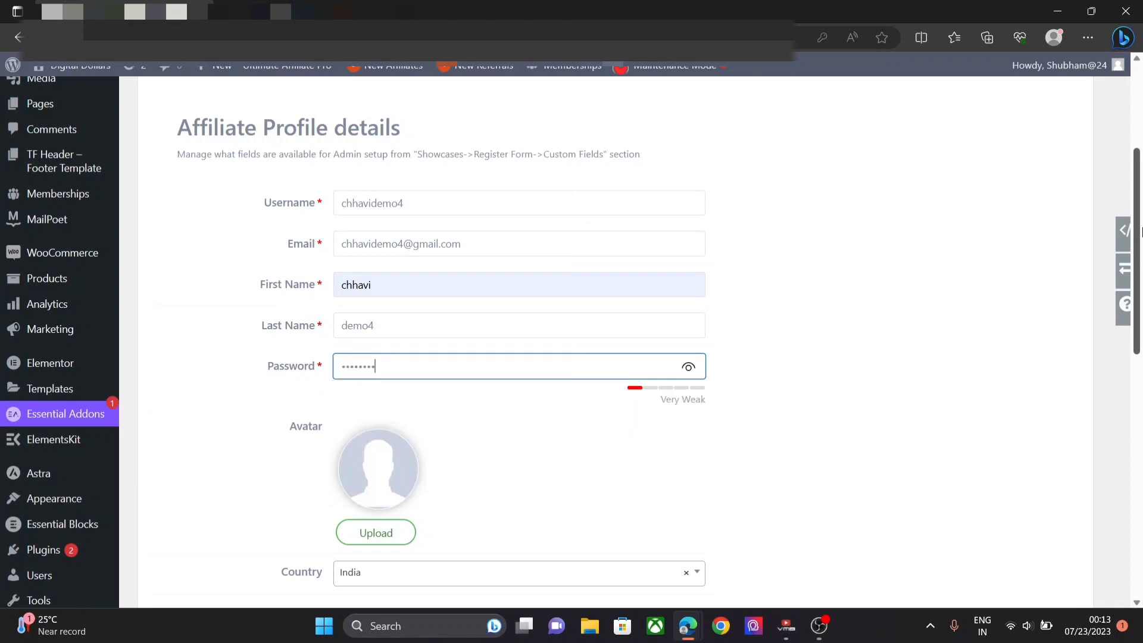
{"action": "scroll", "coordinate": [1138, 232], "scroll_direction": "down", "scroll_amount": 10}
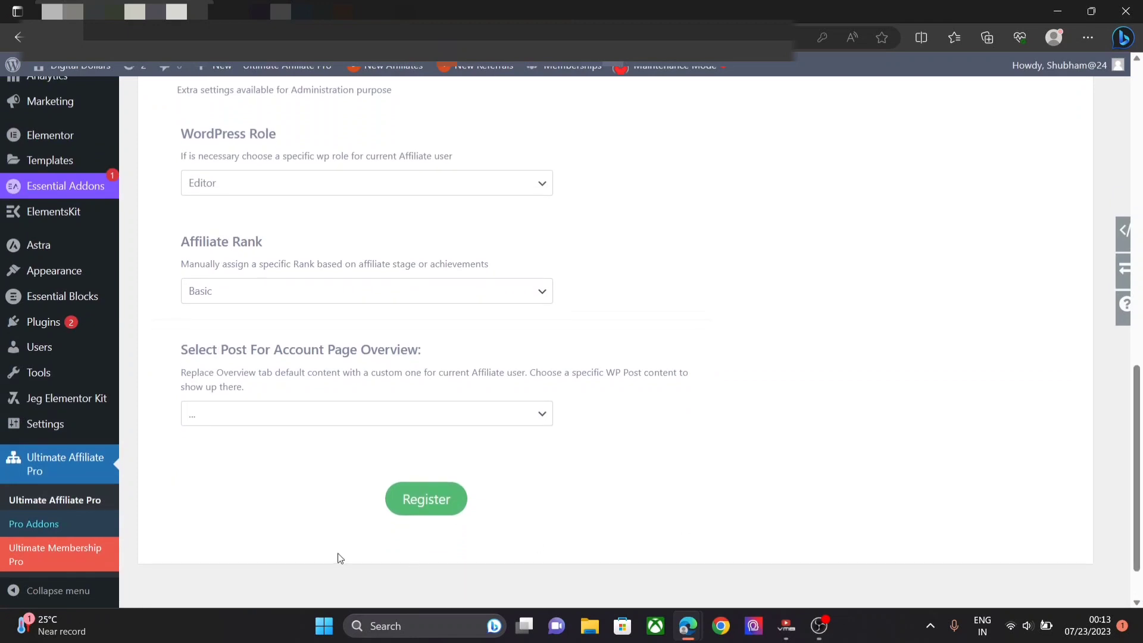
{"action": "left_click", "coordinate": [448, 501]}
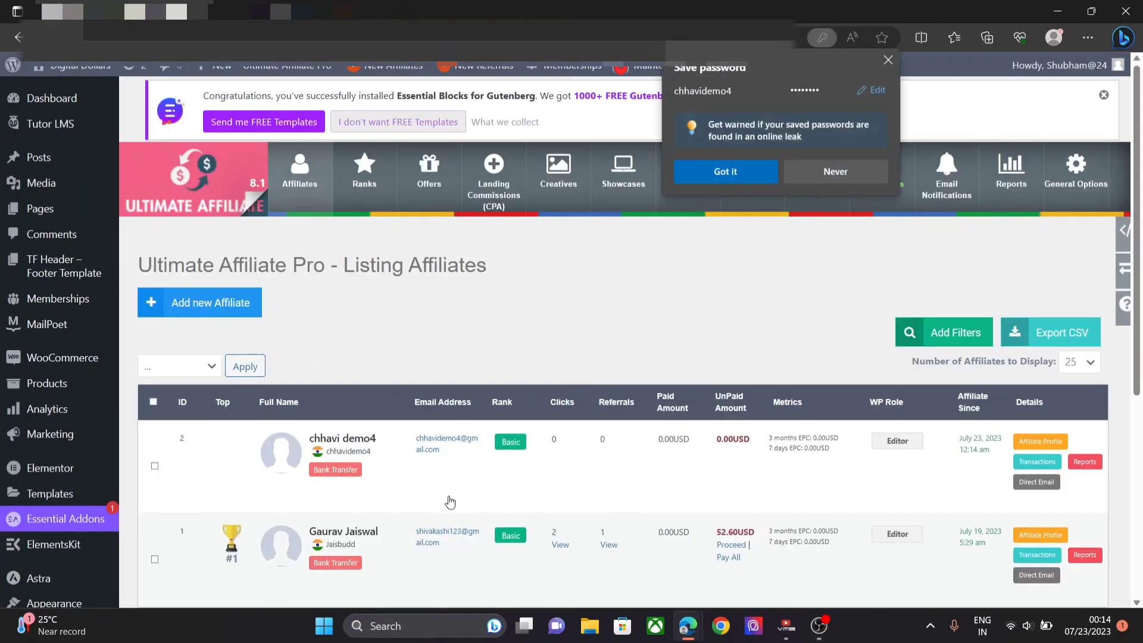
{"action": "left_click", "coordinate": [721, 630]}
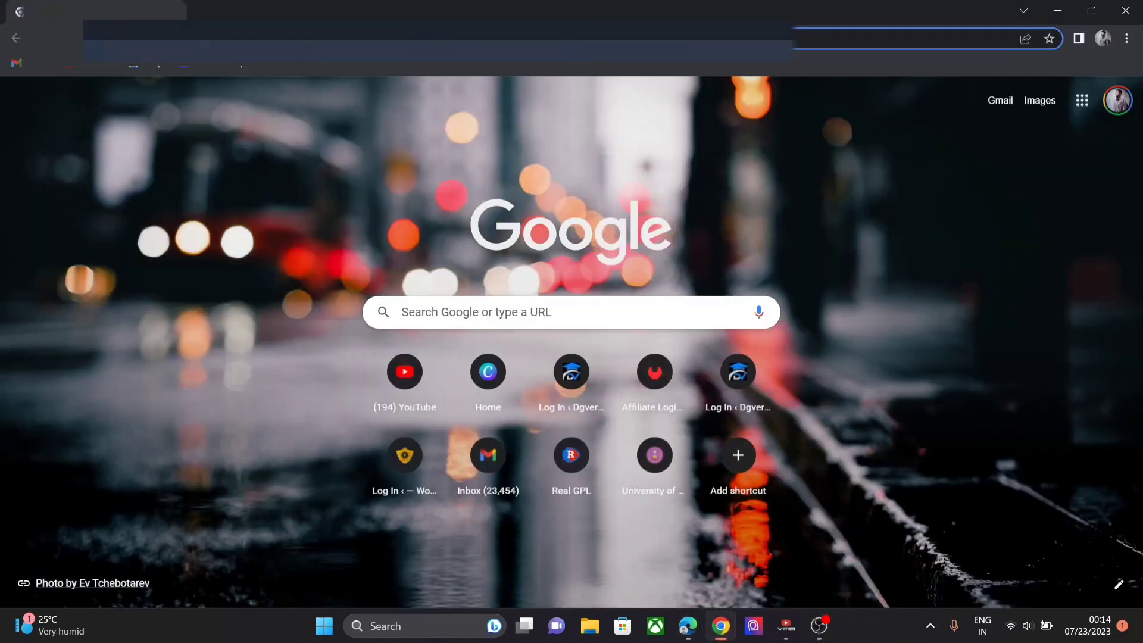
{"action": "left_click", "coordinate": [223, 39]}
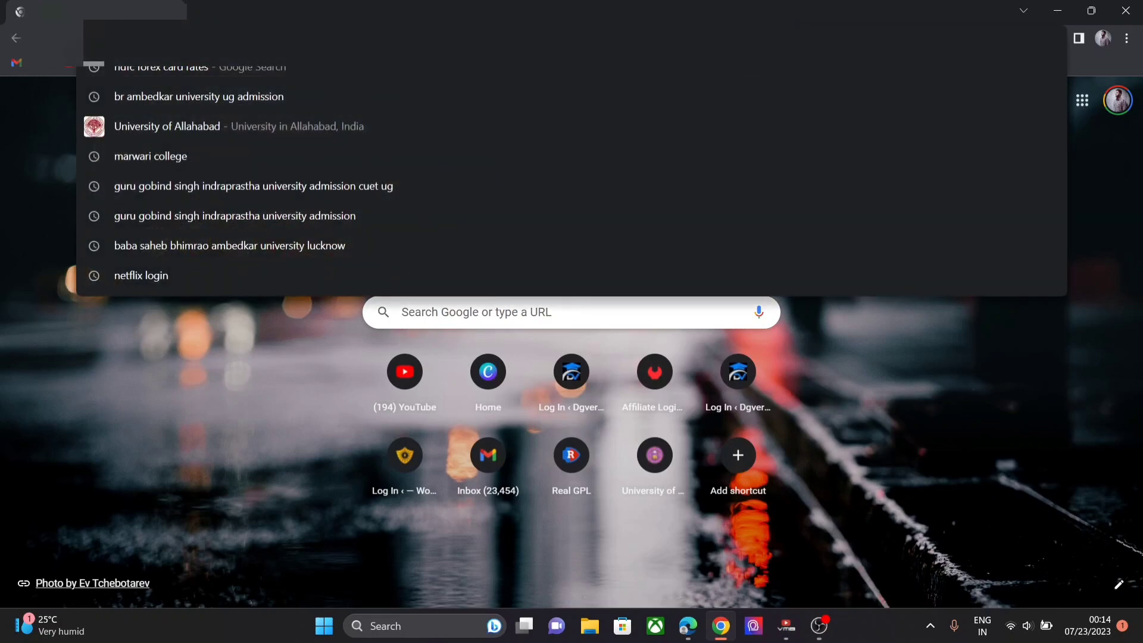
- Log in on the site's Affiliate Login page as the new affiliate with Remember Me ticked
{"action": "type", "text": "di"}
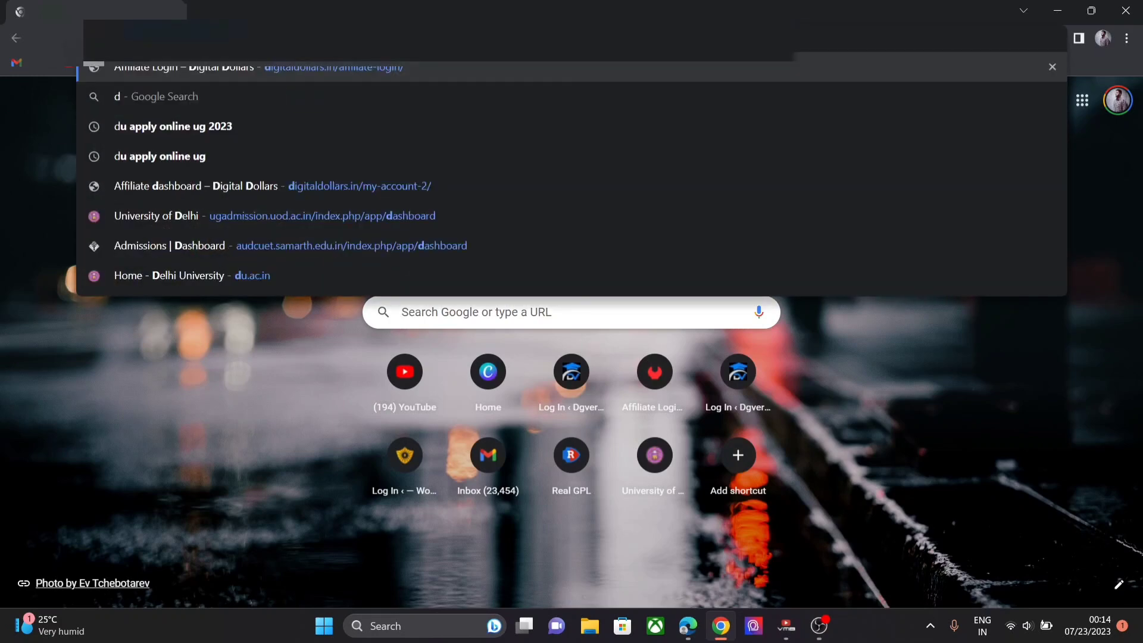
{"action": "left_click", "coordinate": [424, 67]}
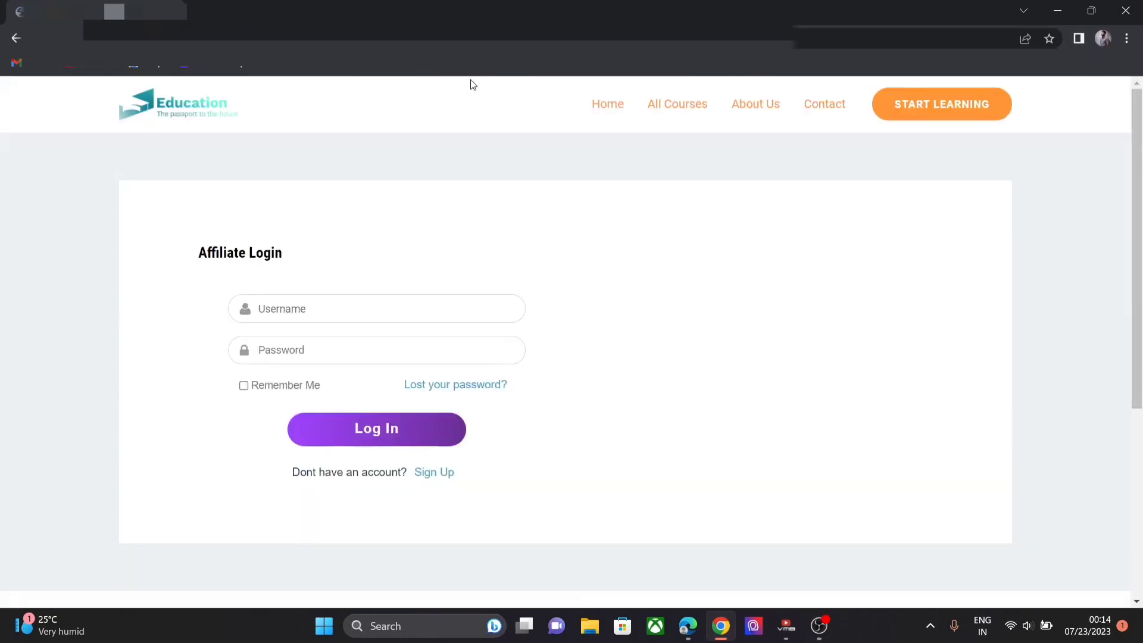
{"action": "left_click", "coordinate": [394, 311]}
{"action": "left_click", "coordinate": [394, 310]}
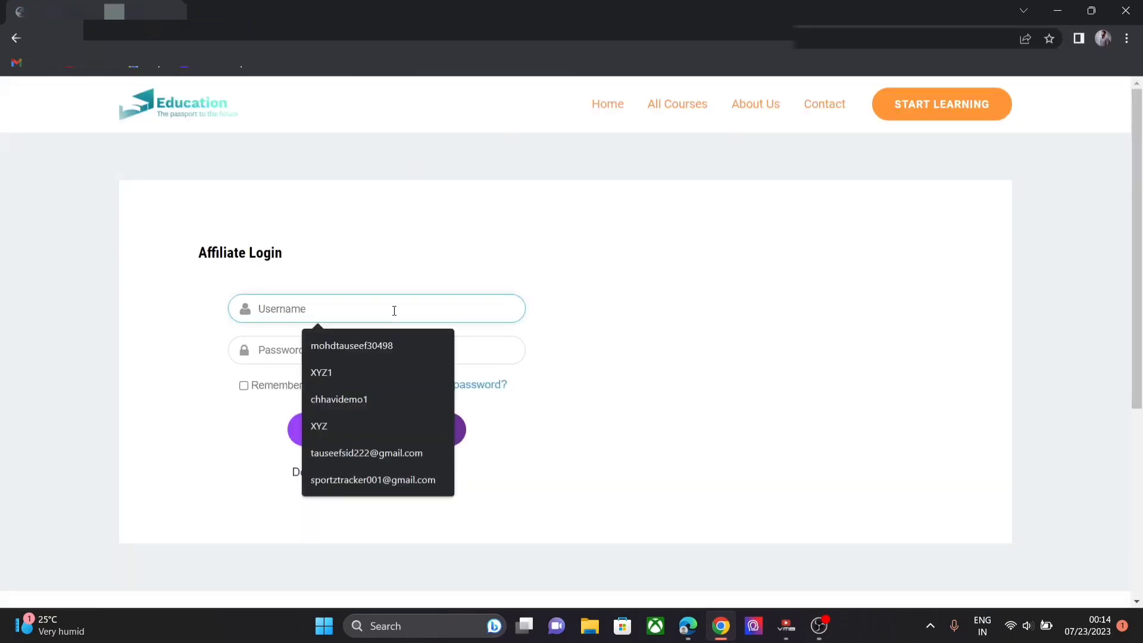
{"action": "left_click", "coordinate": [413, 395]}
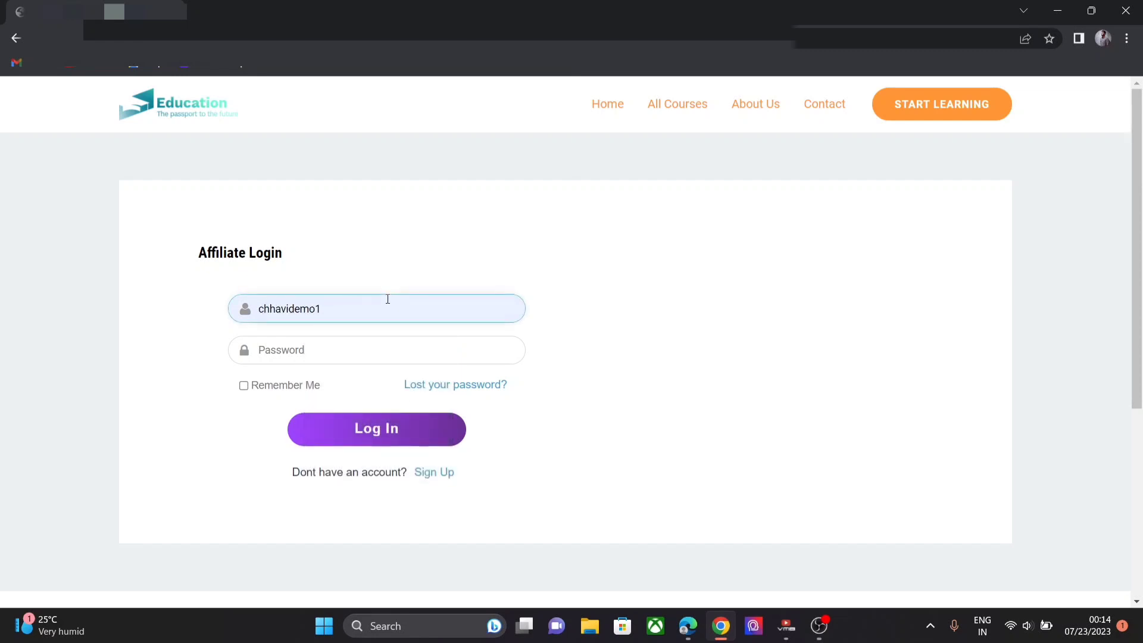
{"action": "key", "text": "BackSpace"}
{"action": "type", "text": "4"}
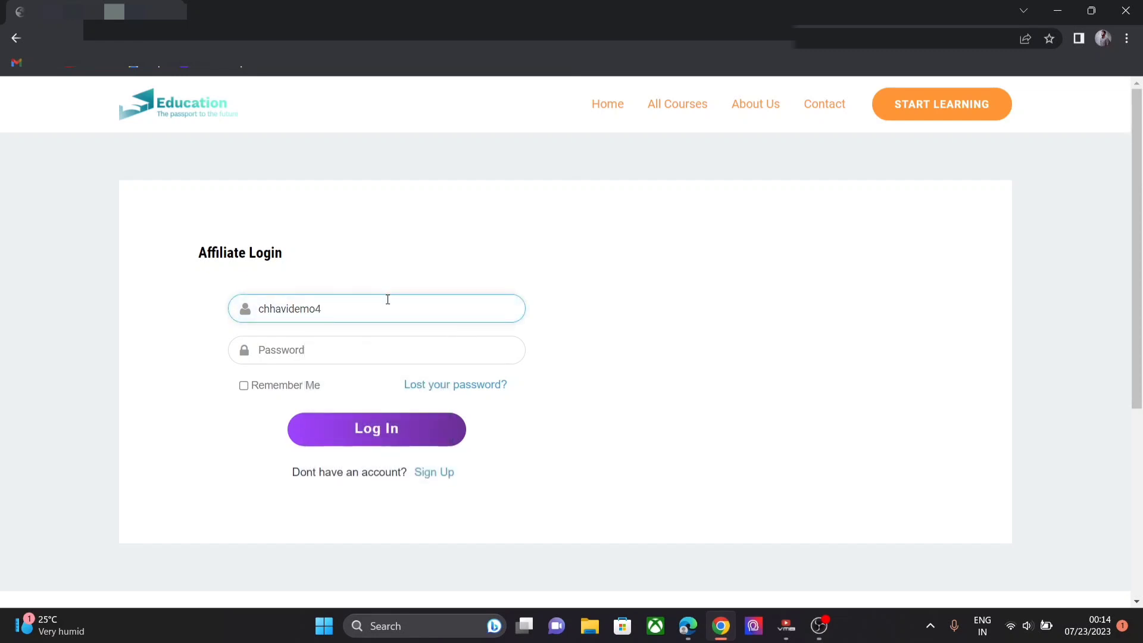
{"action": "type", "text": "••"}
{"action": "key", "text": "Tab"}
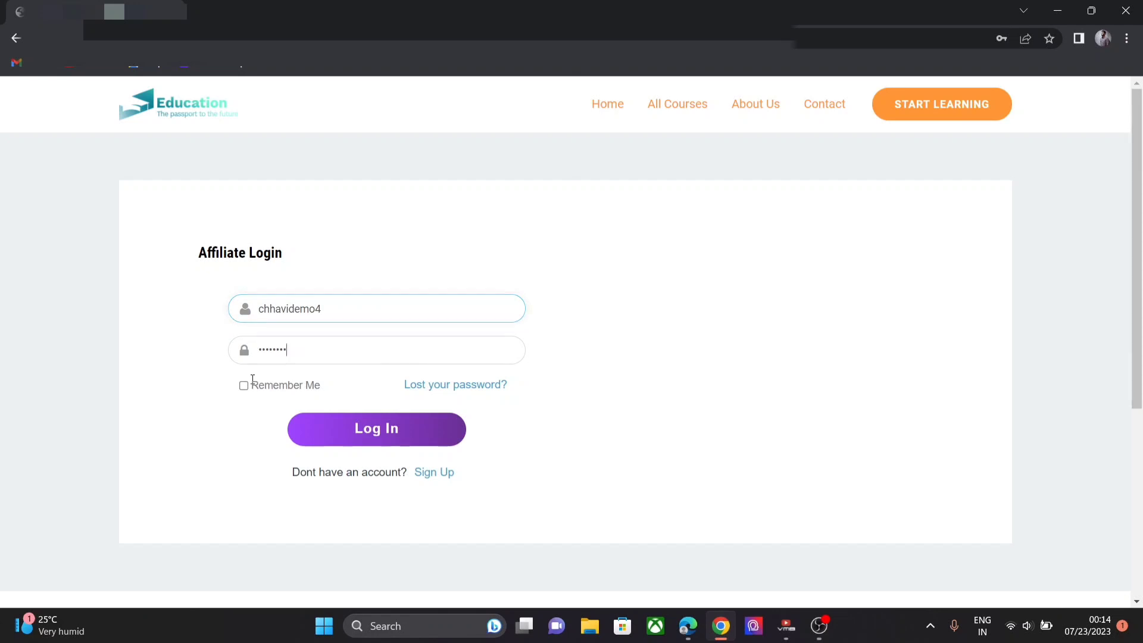
{"action": "left_click", "coordinate": [244, 387]}
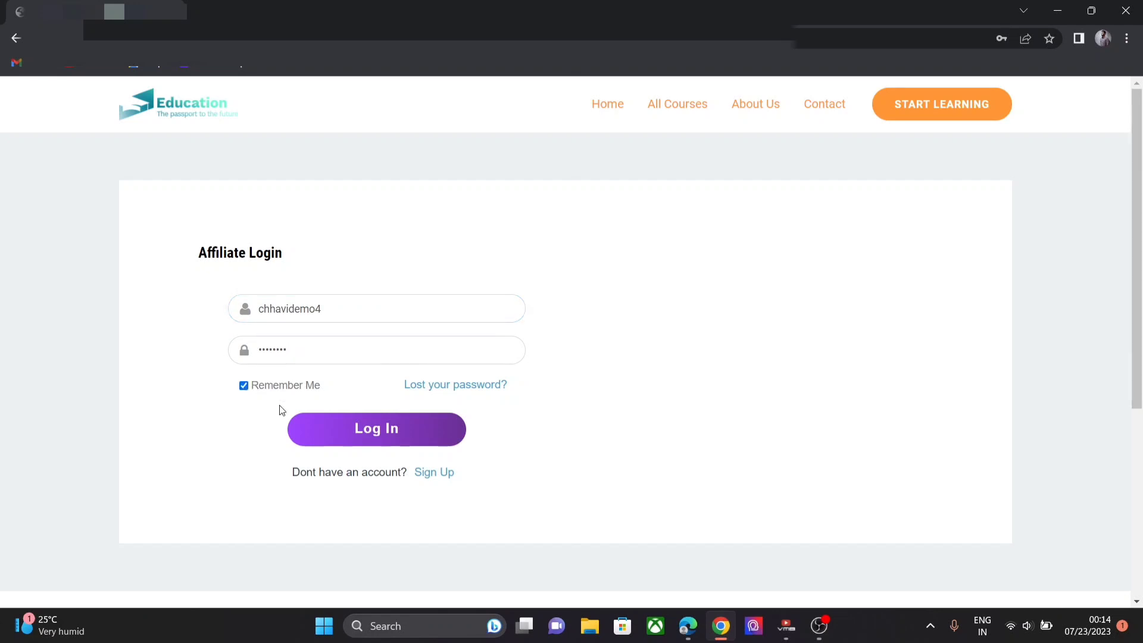
{"action": "left_click", "coordinate": [352, 435]}
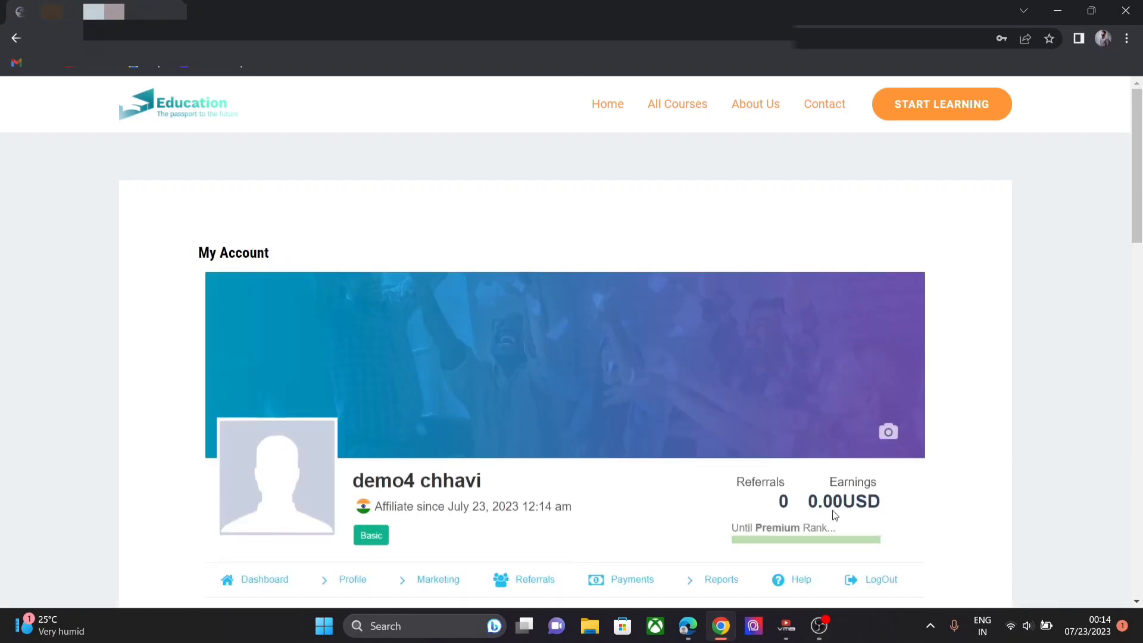
- Review the My Account page's profile options, showing Basic rank, 0 referrals and 0.00USD earnings
{"action": "scroll", "coordinate": [709, 209], "scroll_direction": "down", "scroll_amount": 2}
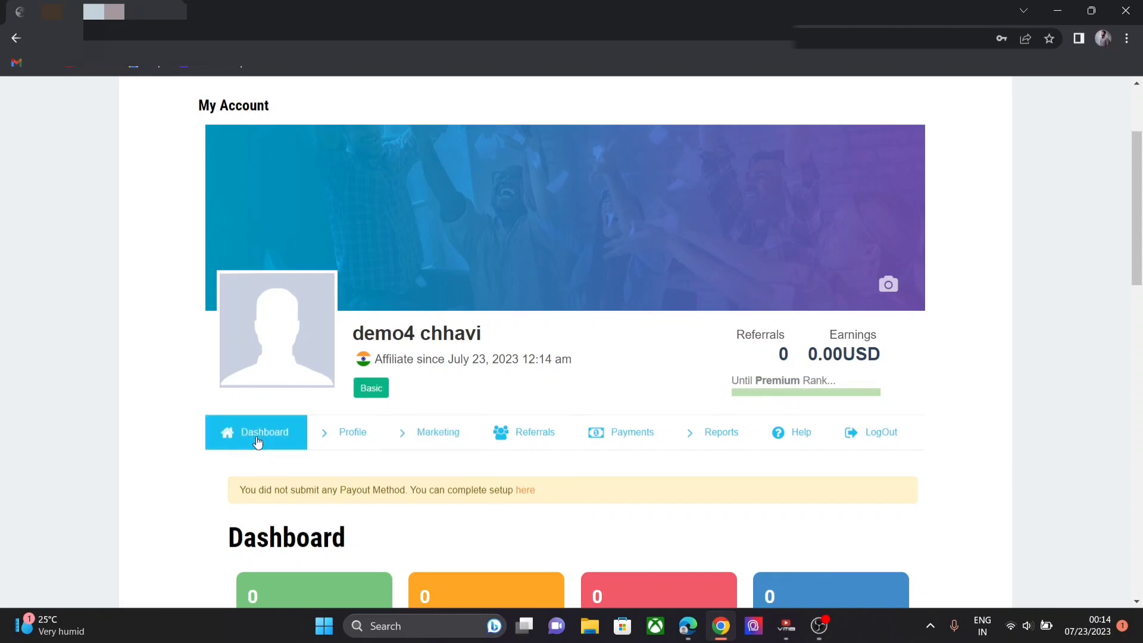
{"action": "left_click", "coordinate": [324, 444]}
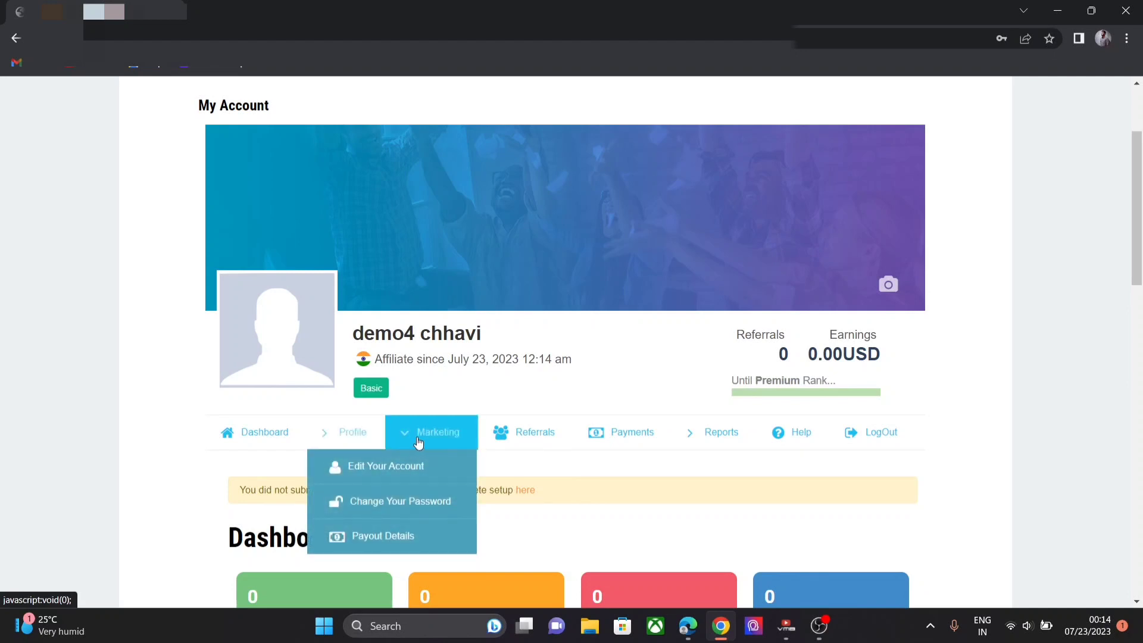
{"action": "mouse_move", "coordinate": [499, 446]}
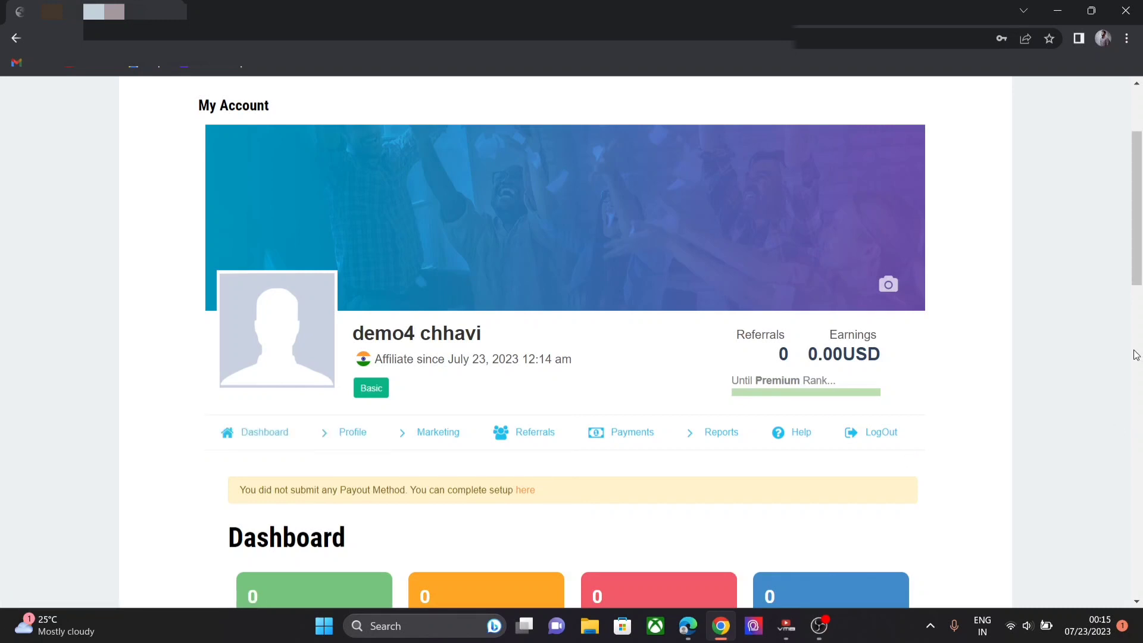
{"action": "left_click", "coordinate": [1139, 303]}
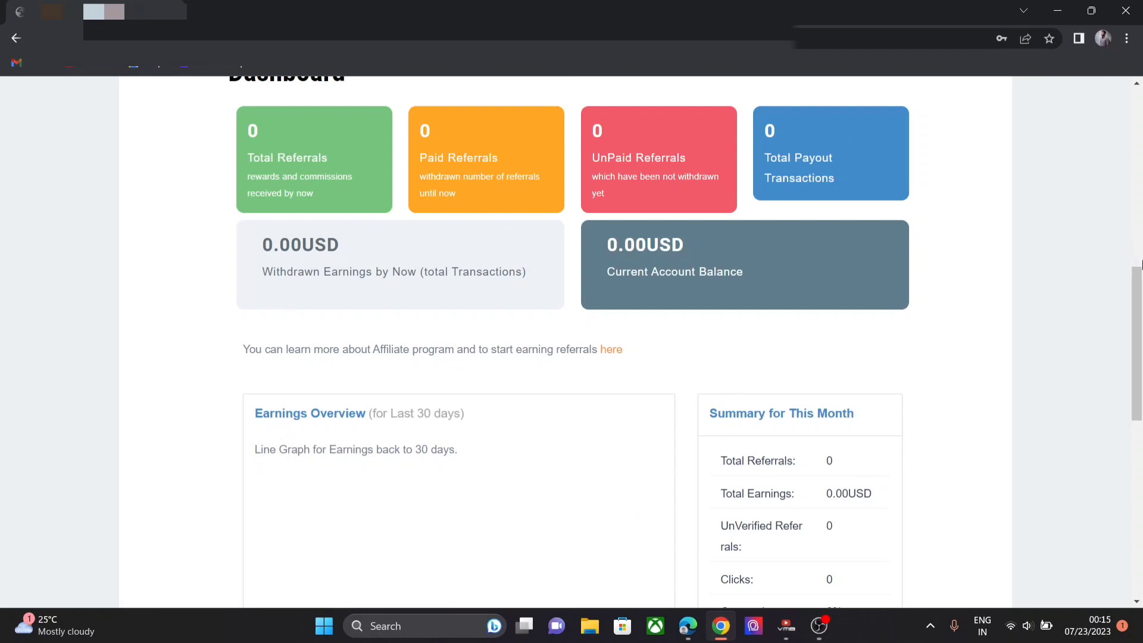
{"action": "left_click_drag", "start_coordinate": [1140, 267], "coordinate": [1141, 120]}
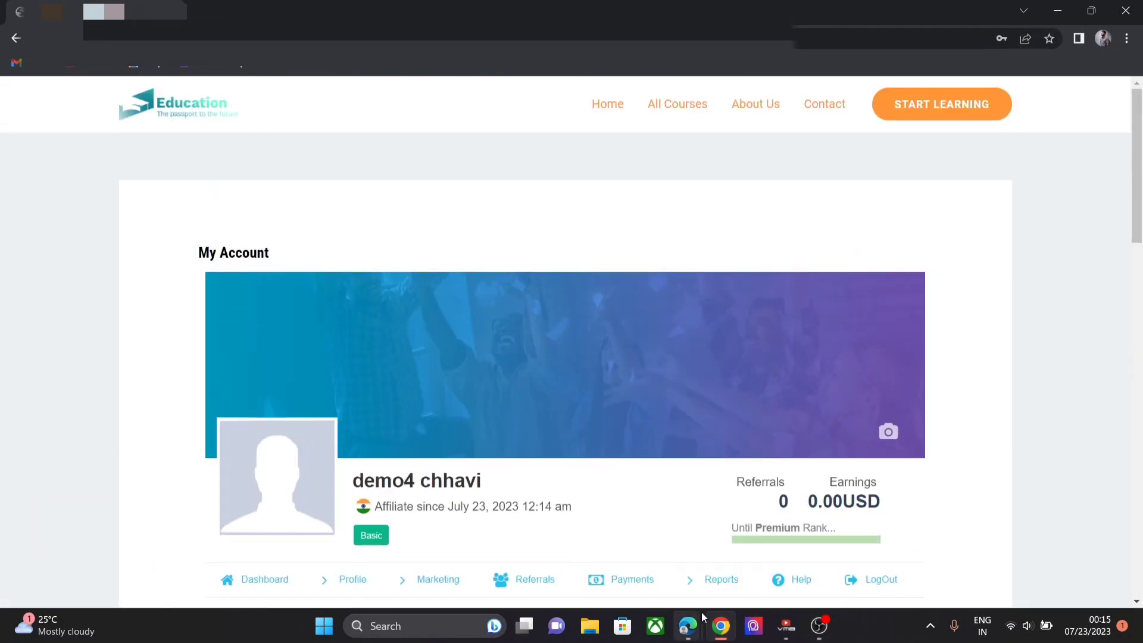
- Open the Showcases > Account Page settings in the Ultimate Affiliate Pro admin window
{"action": "mouse_move", "coordinate": [688, 626]}
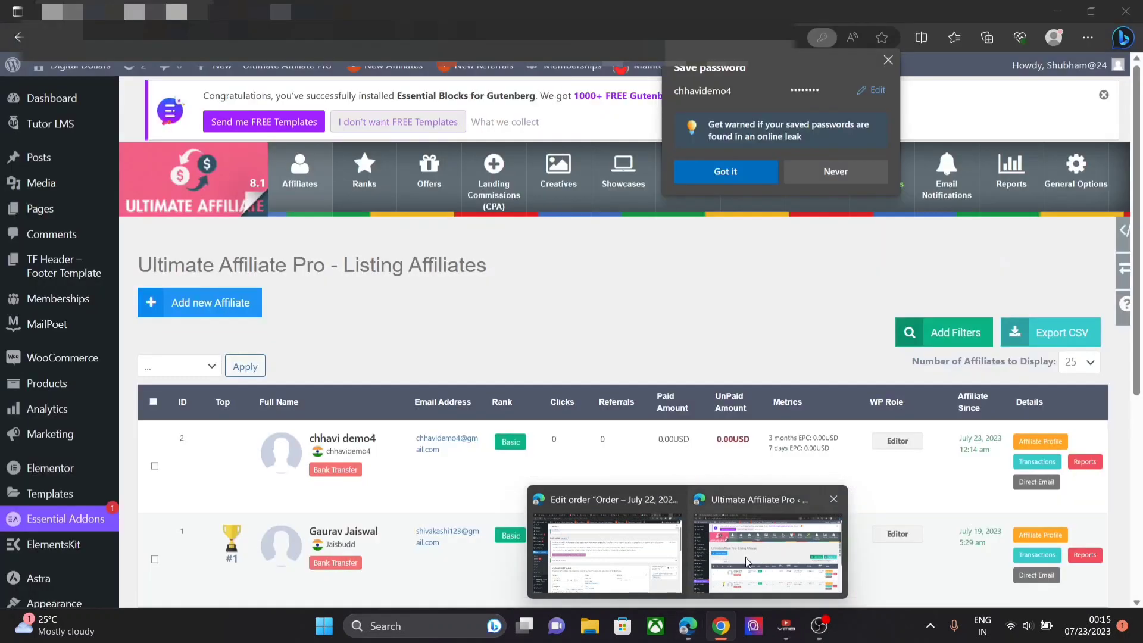
{"action": "left_click", "coordinate": [745, 559]}
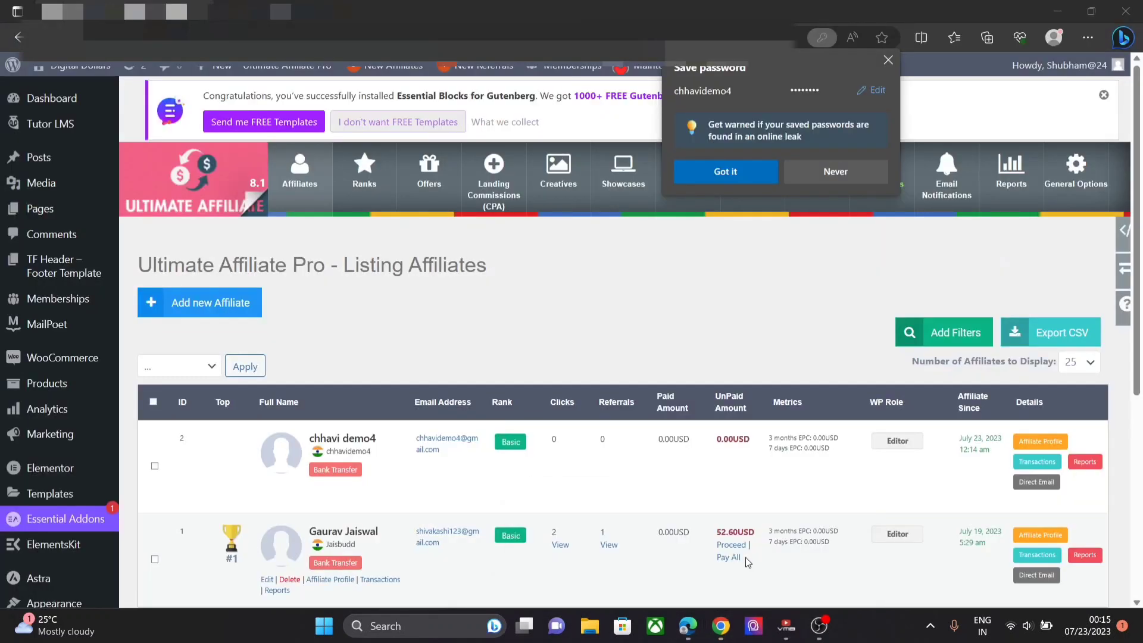
{"action": "left_click", "coordinate": [625, 182]}
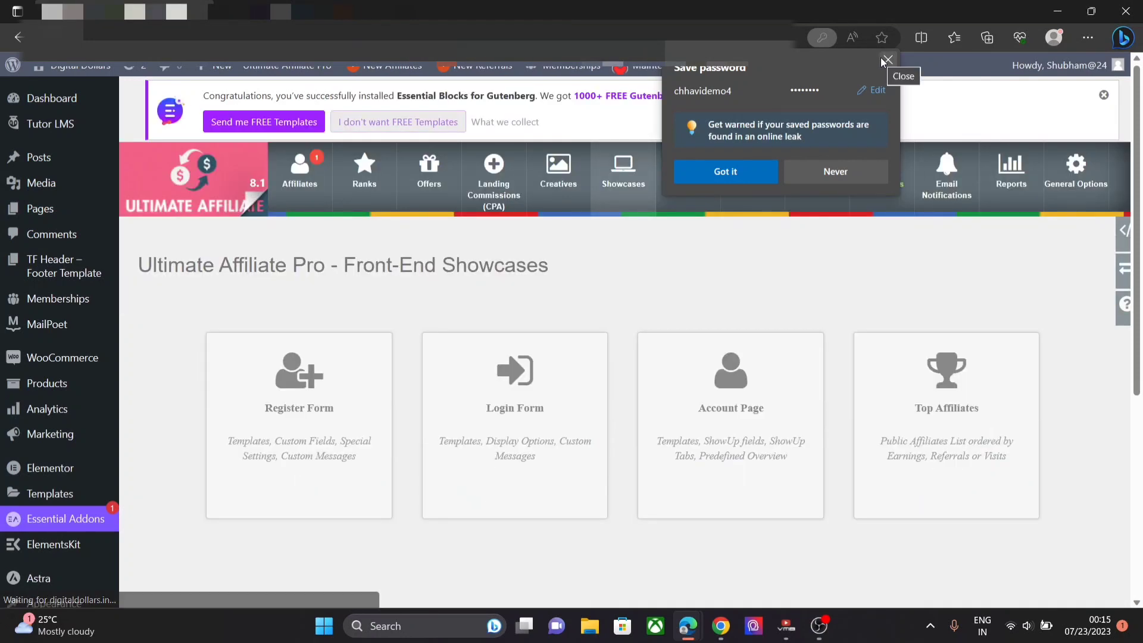
{"action": "left_click", "coordinate": [886, 60]}
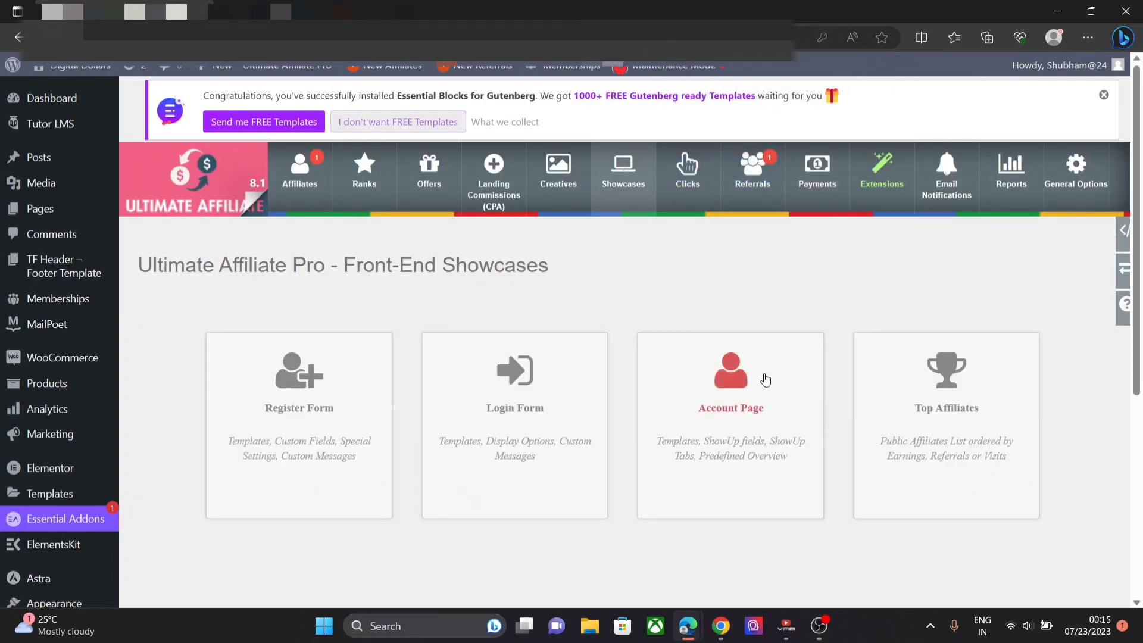
{"action": "left_click", "coordinate": [752, 394]}
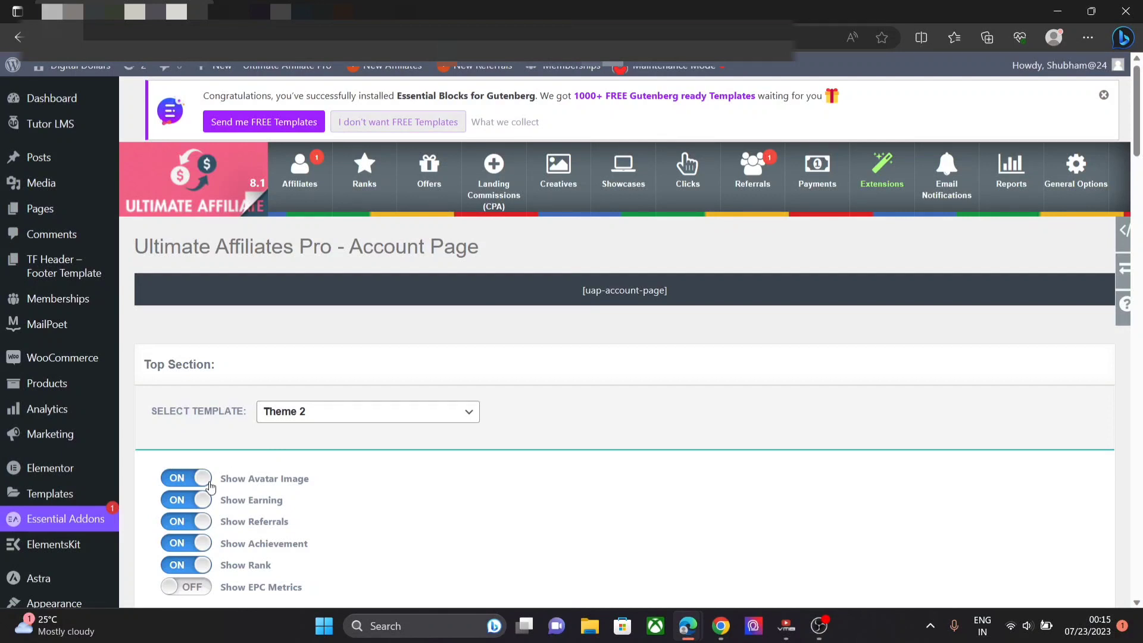
- Switch off the avatar, earnings, referrals, achievement and rank displays
{"action": "left_click", "coordinate": [210, 486]}
{"action": "left_click", "coordinate": [203, 505]}
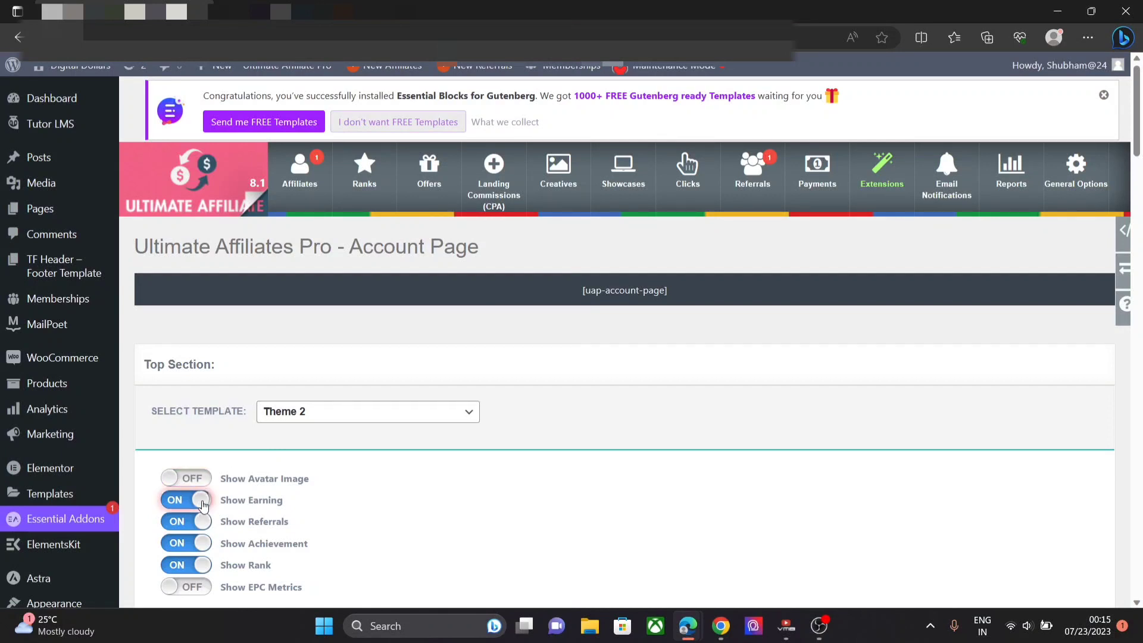
{"action": "left_click", "coordinate": [202, 524]}
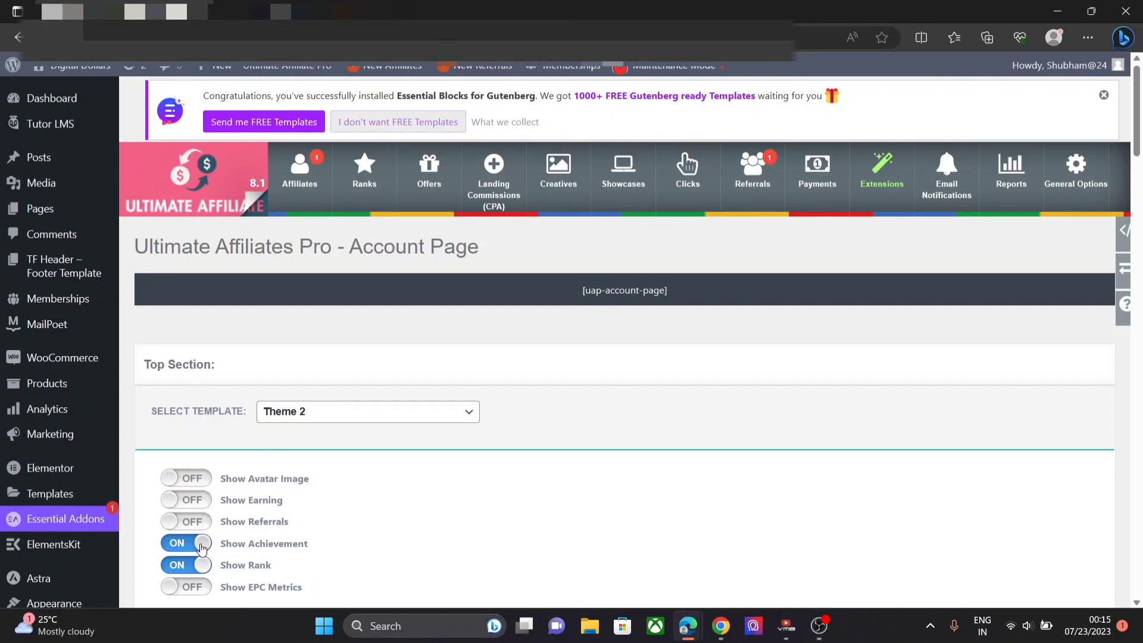
{"action": "left_click", "coordinate": [203, 544]}
{"action": "left_click", "coordinate": [203, 566]}
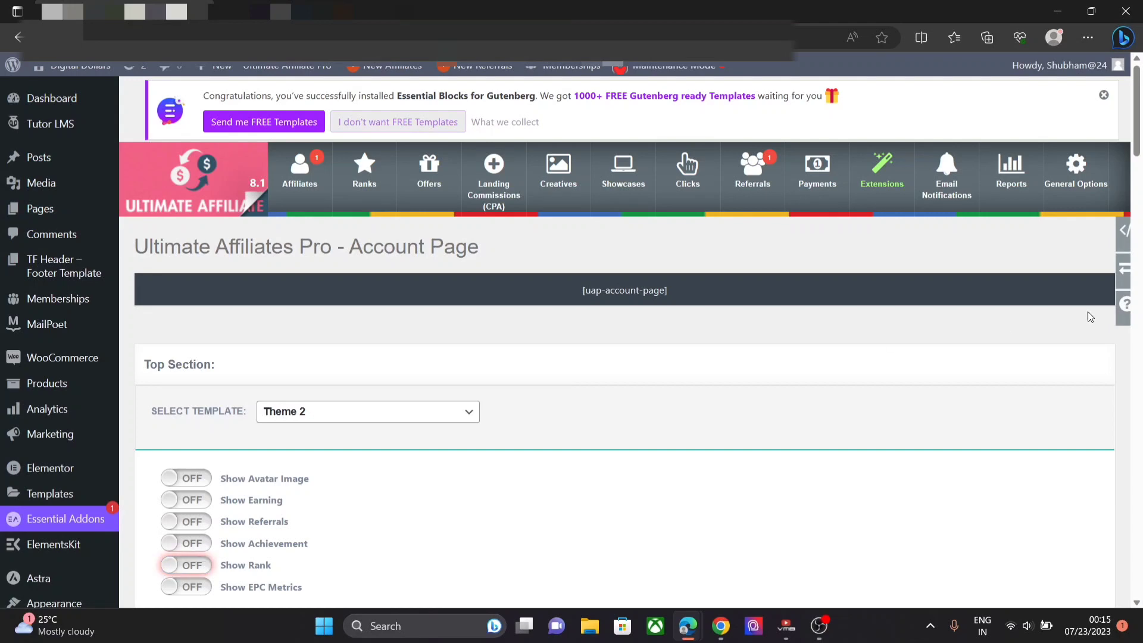
- Delete the welcome message, turn off the banner image, and save the changes
{"action": "scroll", "coordinate": [341, 227], "scroll_direction": "down", "scroll_amount": 5}
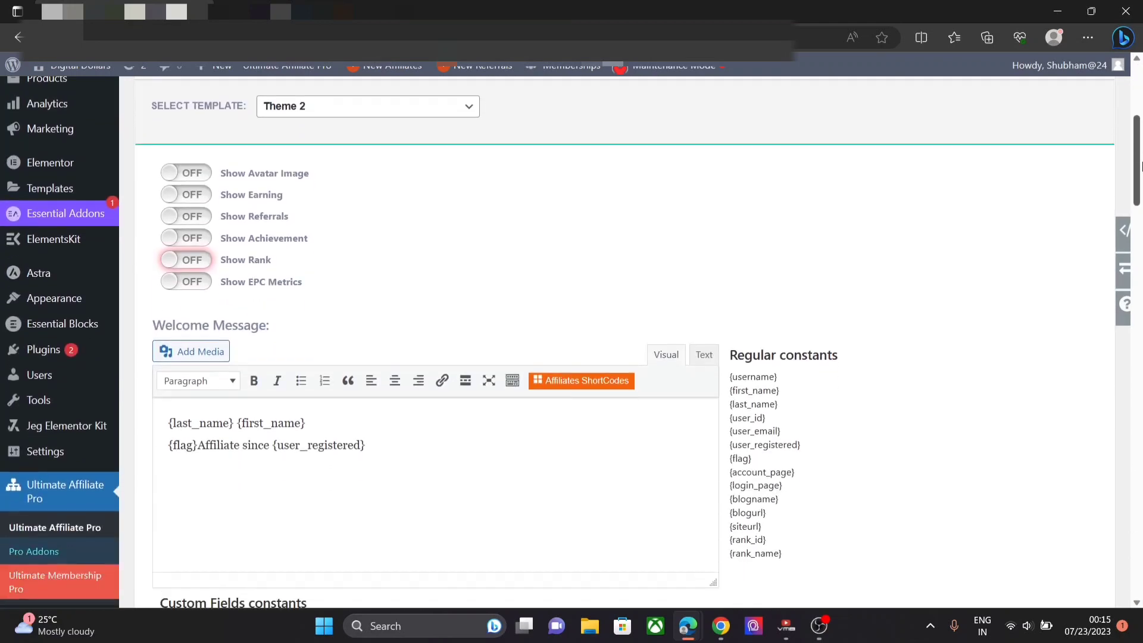
{"action": "left_click_drag", "start_coordinate": [382, 315], "coordinate": [156, 291]}
{"action": "key", "text": "BackSpace"}
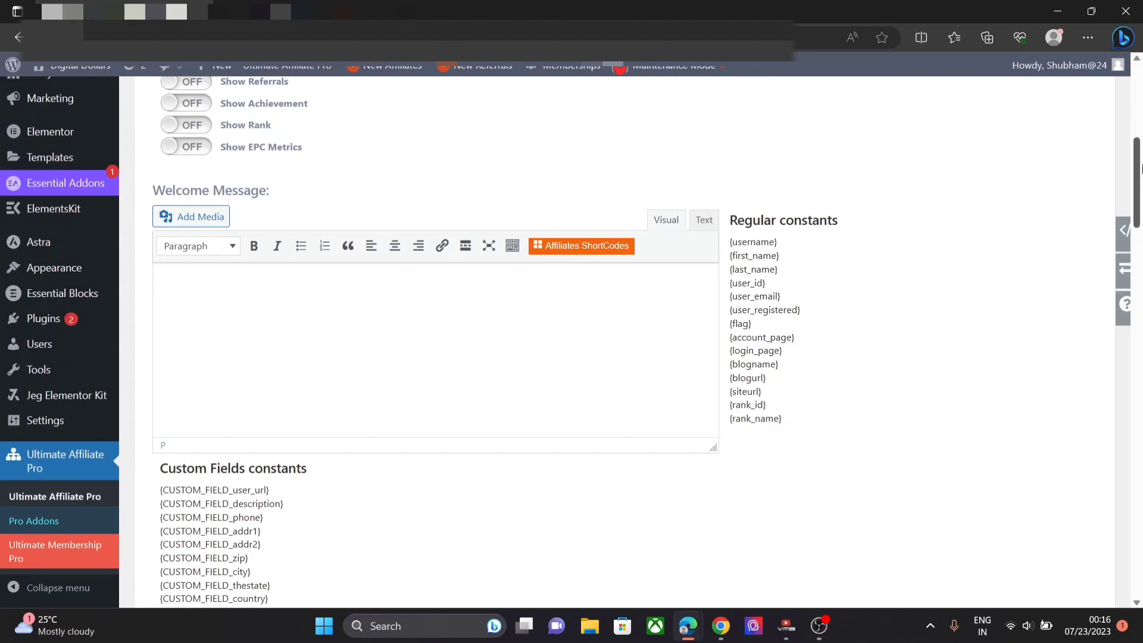
{"action": "left_click_drag", "start_coordinate": [1135, 141], "coordinate": [1139, 299]}
{"action": "scroll", "coordinate": [1135, 138], "scroll_direction": "up", "scroll_amount": 6}
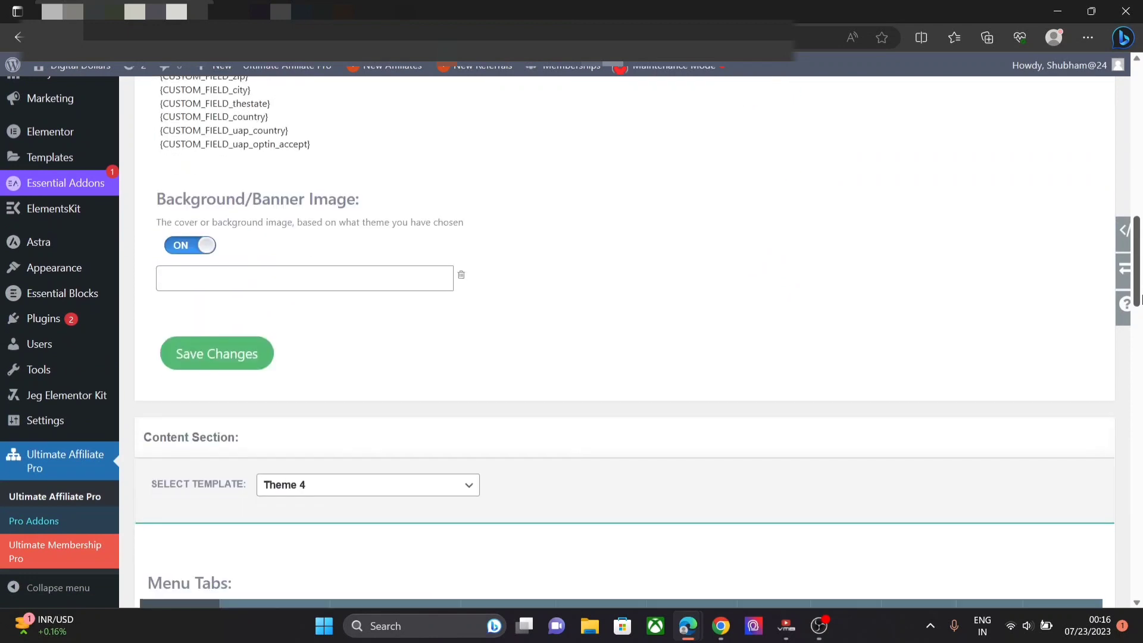
{"action": "left_click", "coordinate": [205, 242]}
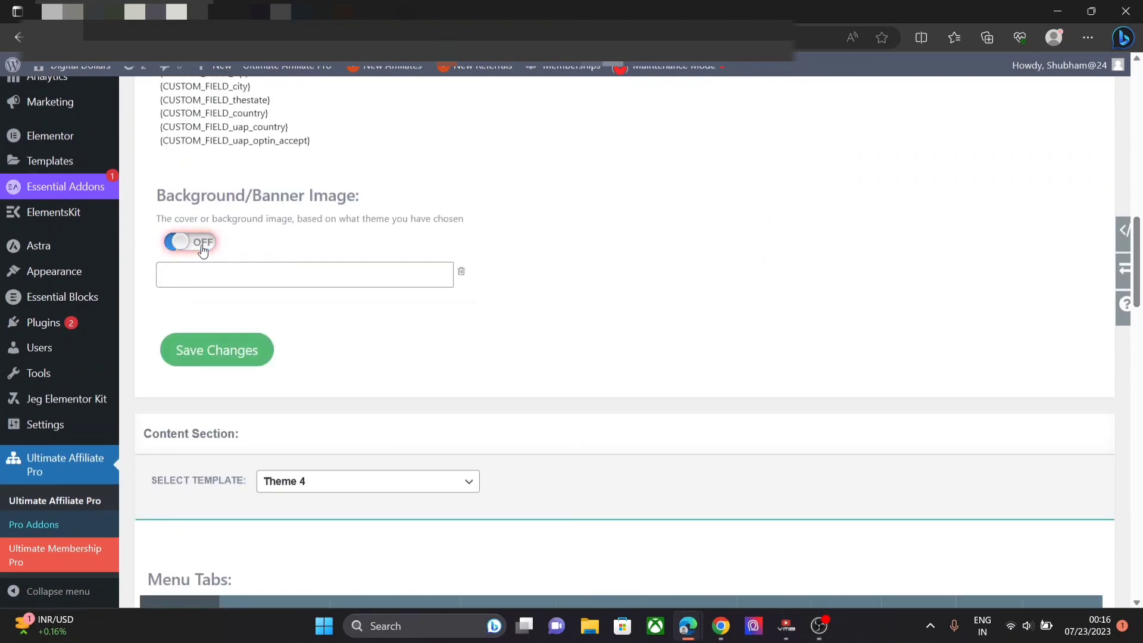
{"action": "left_click", "coordinate": [230, 351]}
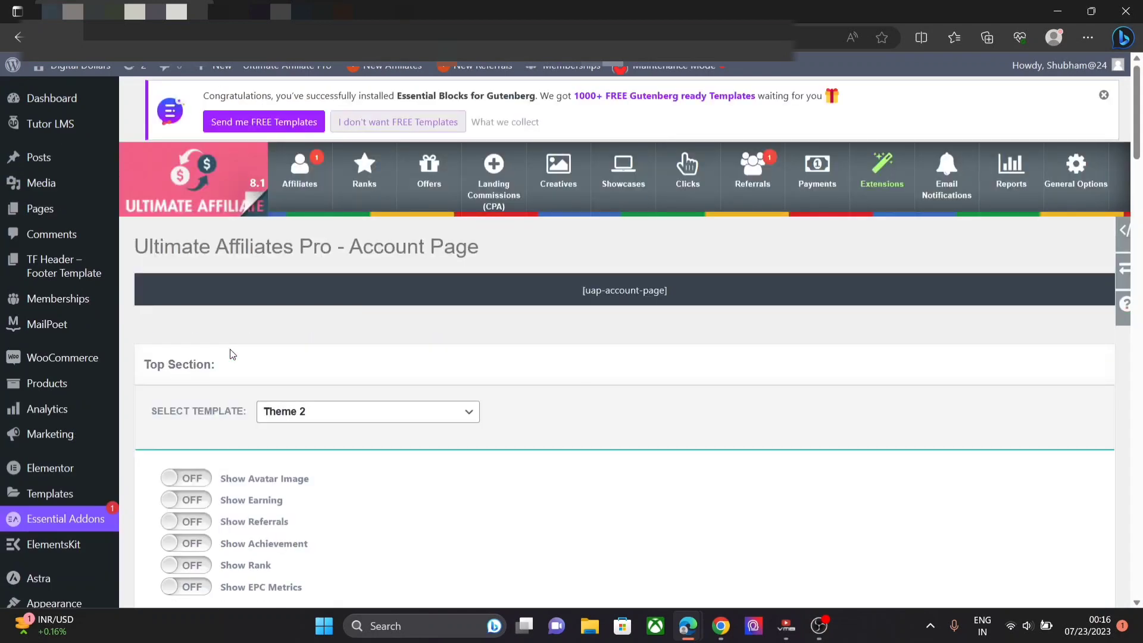
- On the trimmed My Account page in Chrome, copy the Dashboard tab's link address
{"action": "mouse_move", "coordinate": [739, 633]}
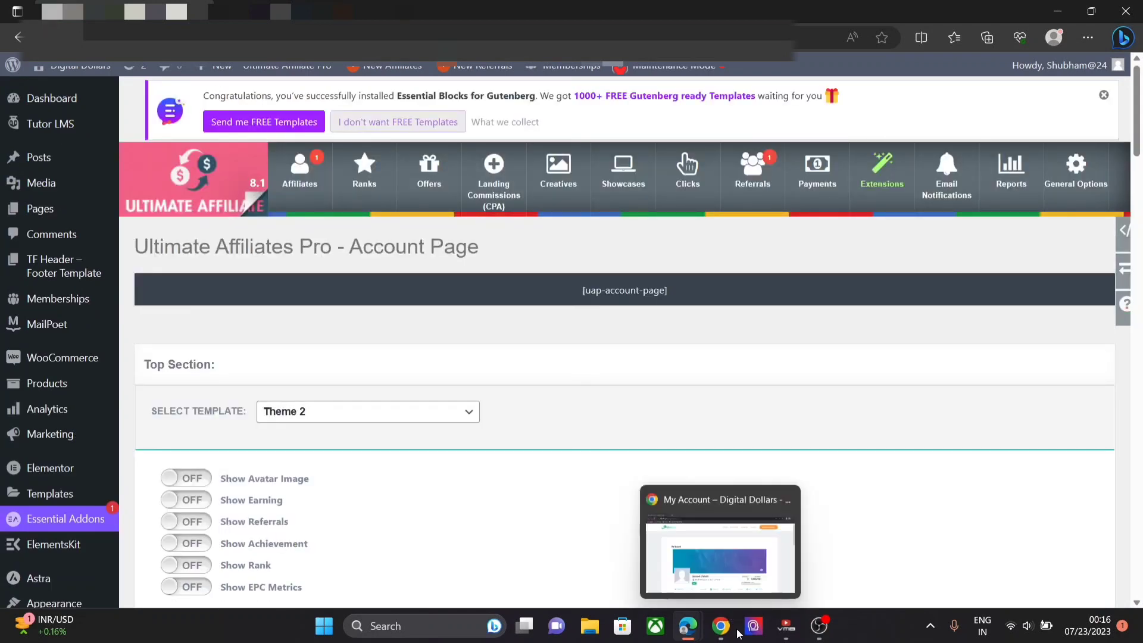
{"action": "left_click", "coordinate": [713, 546]}
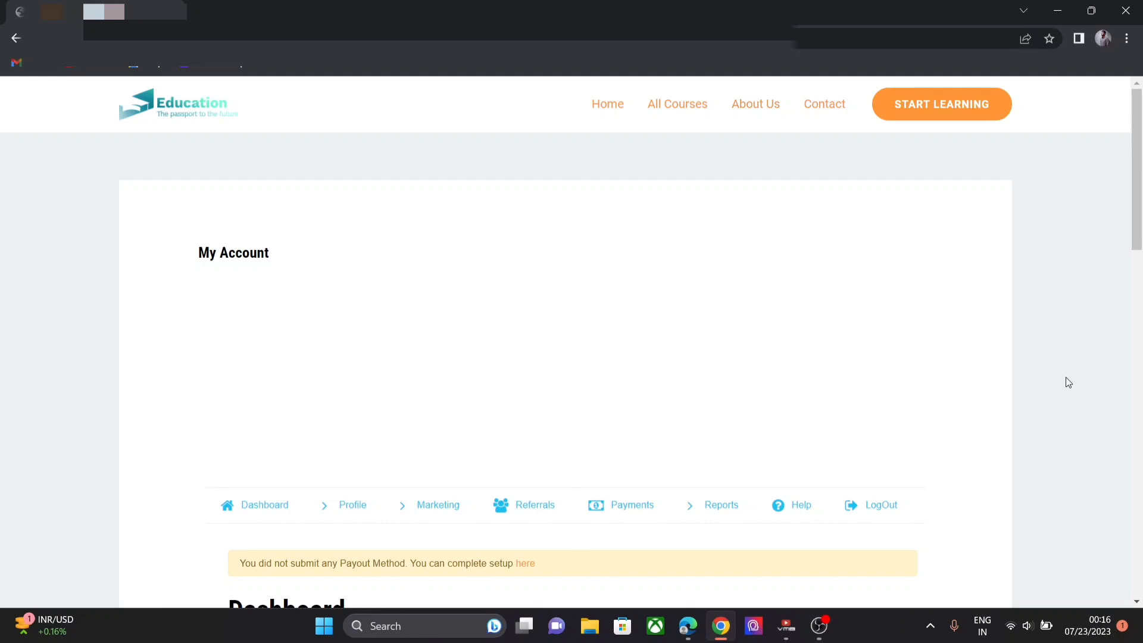
{"action": "right_click", "coordinate": [255, 511]}
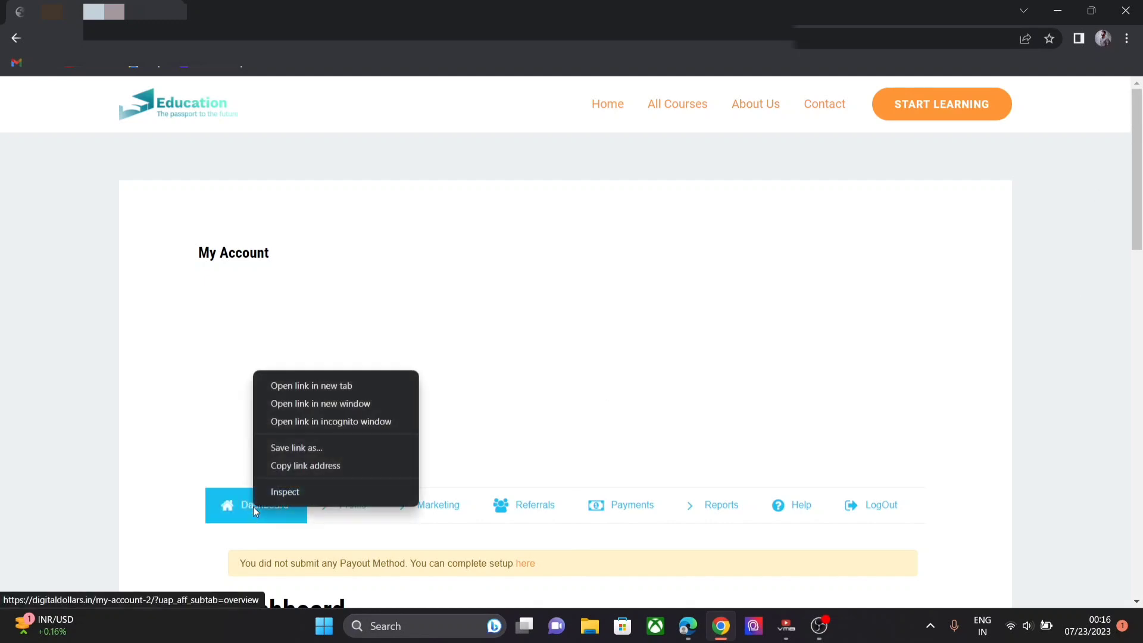
{"action": "left_click", "coordinate": [289, 471]}
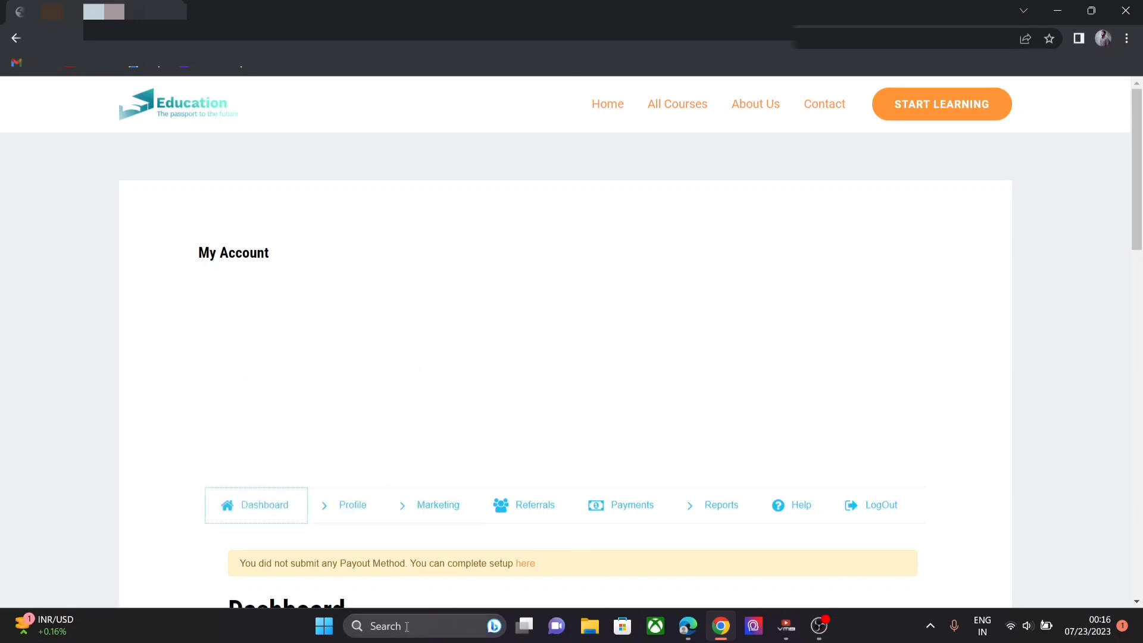
- Launch Notepad and write 'Dashboard' followed by the pasted Dashboard link
{"action": "left_click", "coordinate": [403, 627]}
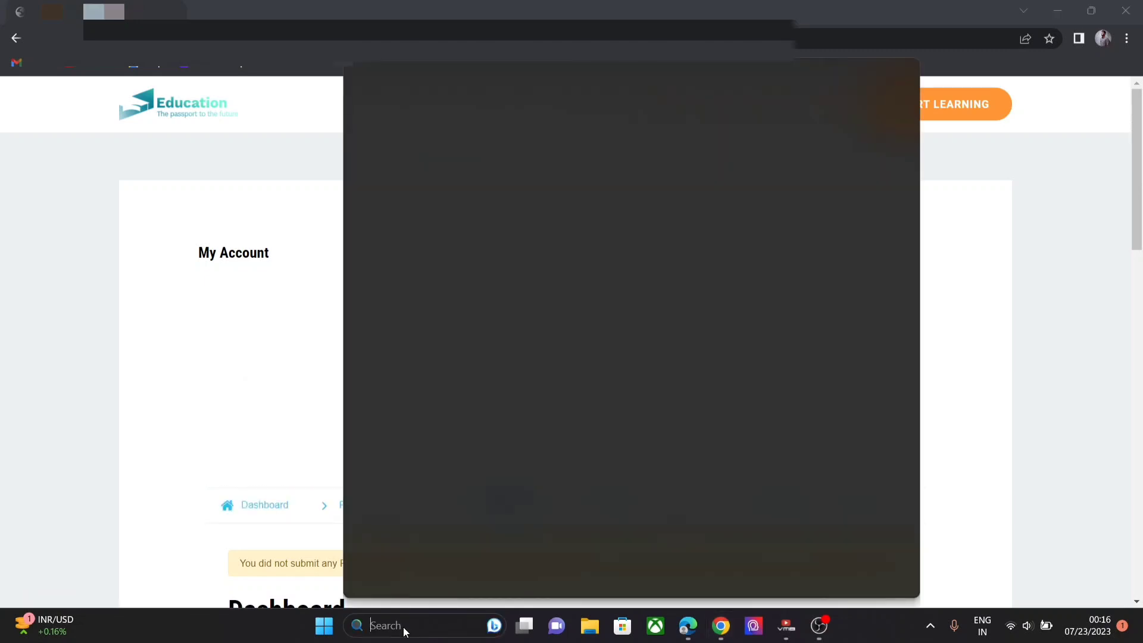
{"action": "type", "text": "notepad"}
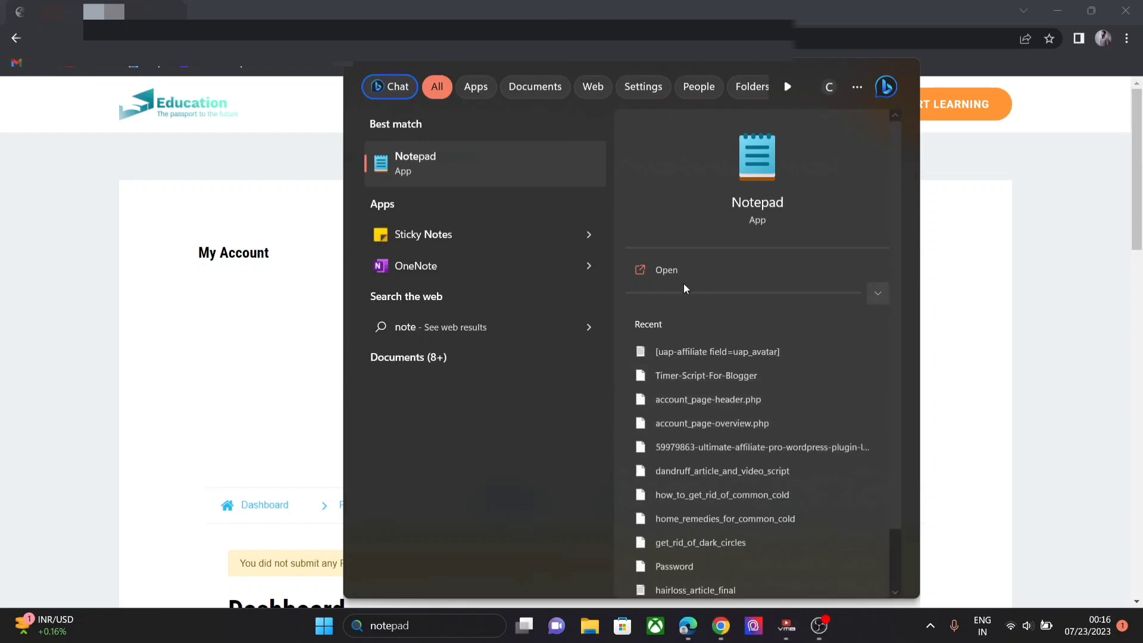
{"action": "left_click", "coordinate": [662, 269]}
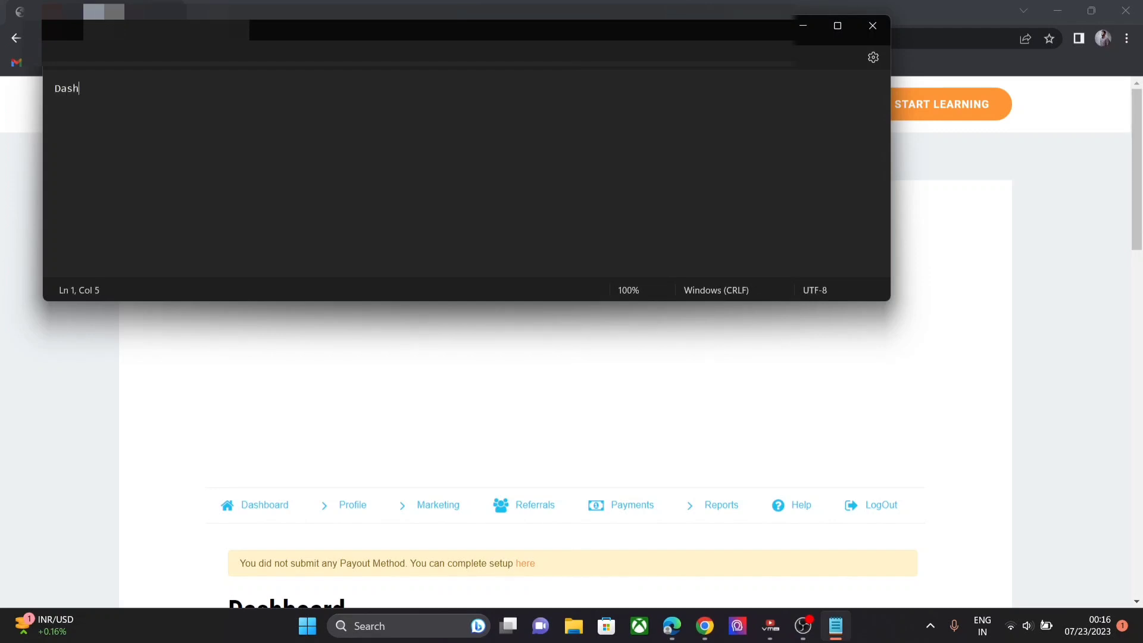
{"action": "type", "text": "Dashboaed"}
{"action": "key", "text": "BackSpace"}
{"action": "key", "text": "BackSpace"}
{"action": "type", "text": "rd"}
{"action": "key", "text": "ctrl+v"}
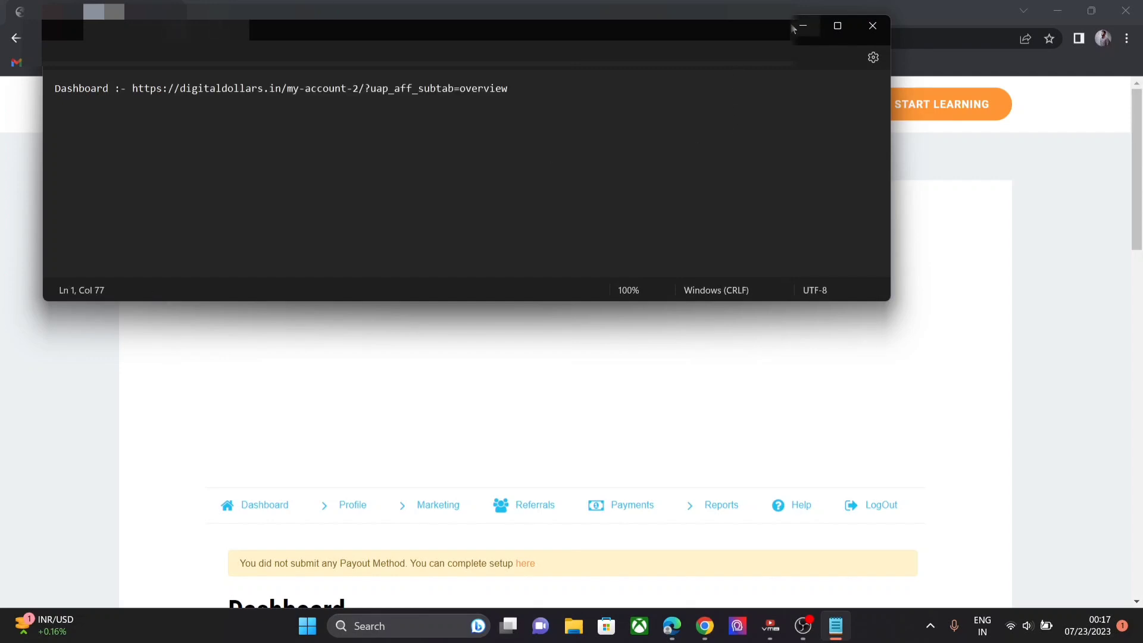
- Open the [uap-affiliate field=uap_avatar] notes file, review its tab links, then minimize Notepad
{"action": "left_click", "coordinate": [62, 51]}
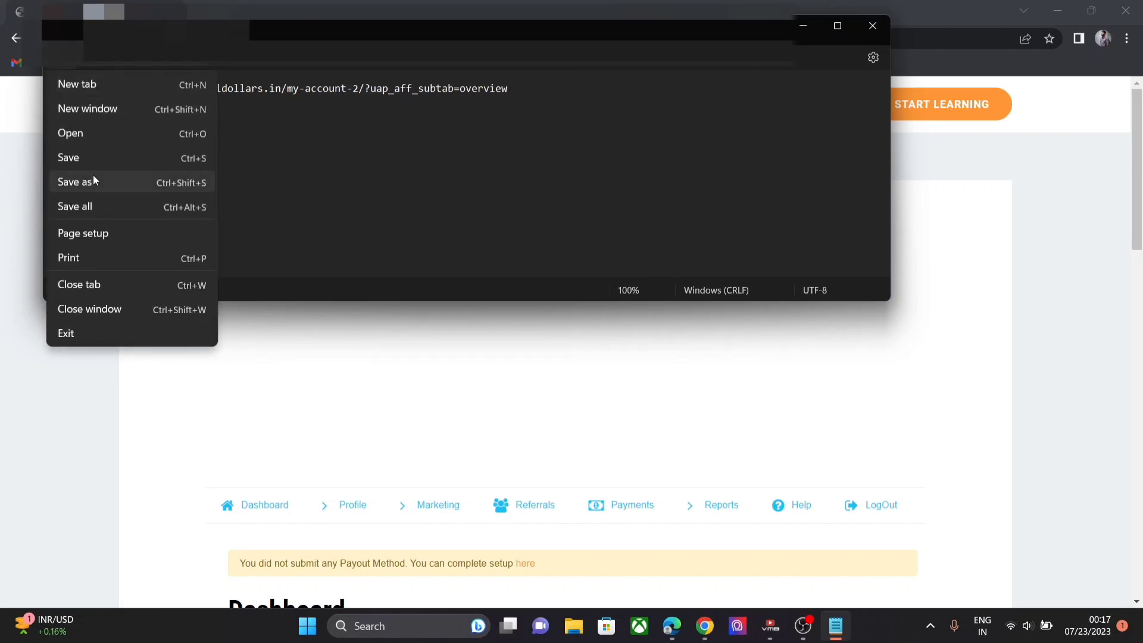
{"action": "left_click", "coordinate": [91, 133]}
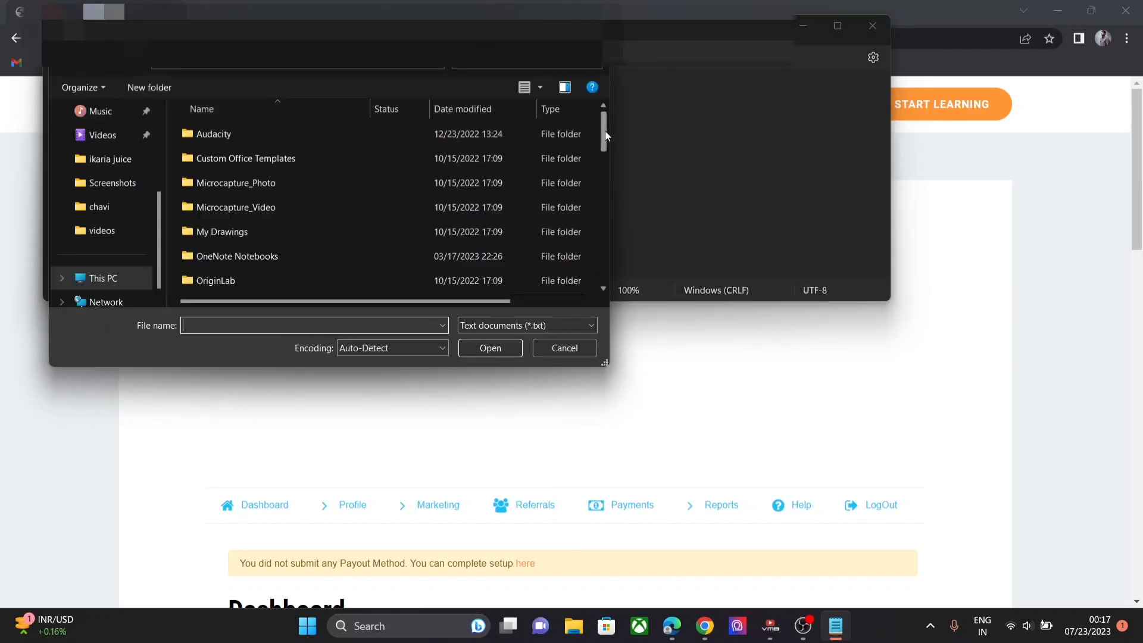
{"action": "left_click_drag", "start_coordinate": [605, 131], "coordinate": [605, 192]}
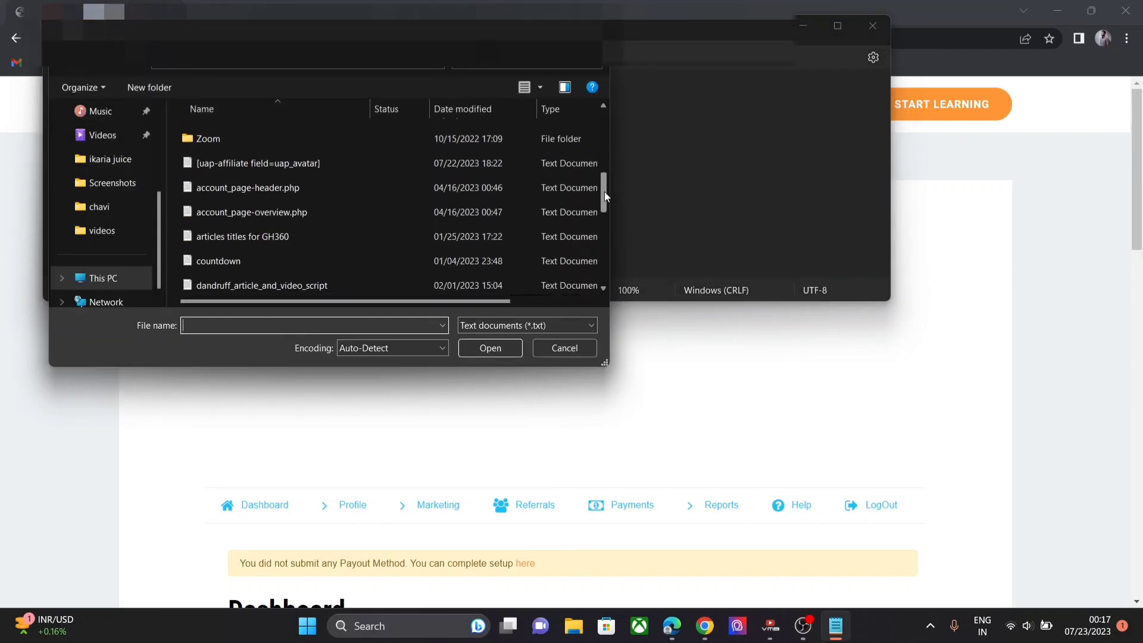
{"action": "left_click", "coordinate": [385, 162]}
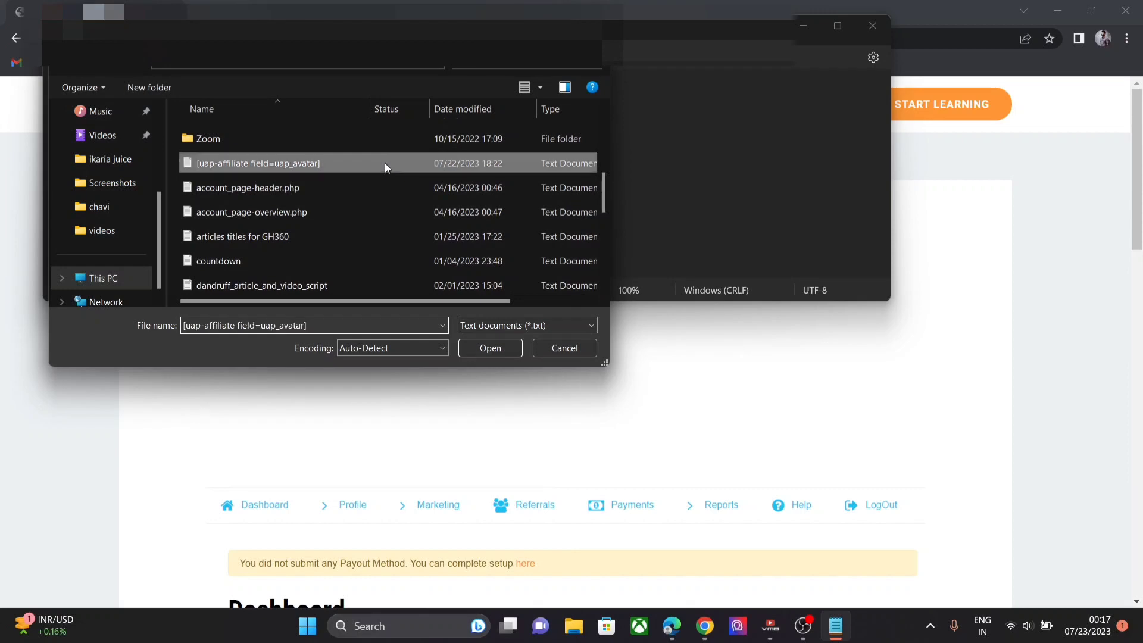
{"action": "left_click", "coordinate": [490, 348]}
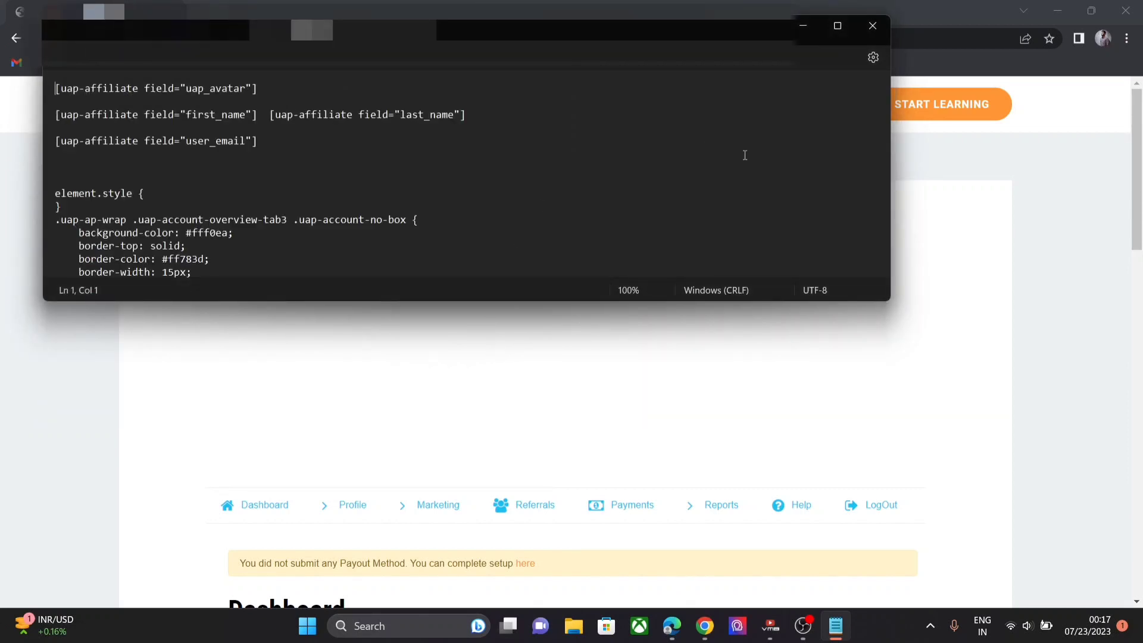
{"action": "left_click", "coordinate": [792, 145]}
{"action": "key", "text": "Down"}
{"action": "key", "text": "Down"}
{"action": "key", "text": "Down"}
{"action": "key", "text": "Down"}
{"action": "key", "text": "Down"}
{"action": "key", "text": "Down"}
{"action": "key", "text": "Down"}
{"action": "key", "text": "Down"}
{"action": "key", "text": "Down"}
{"action": "key", "text": "Down"}
{"action": "key", "text": "Down"}
{"action": "key", "text": "Down"}
{"action": "key", "text": "Down"}
{"action": "key", "text": "Down"}
{"action": "key", "text": "Down"}
{"action": "key", "text": "Down"}
{"action": "key", "text": "Down"}
{"action": "key", "text": "Down"}
{"action": "key", "text": "Down"}
{"action": "key", "text": "Down"}
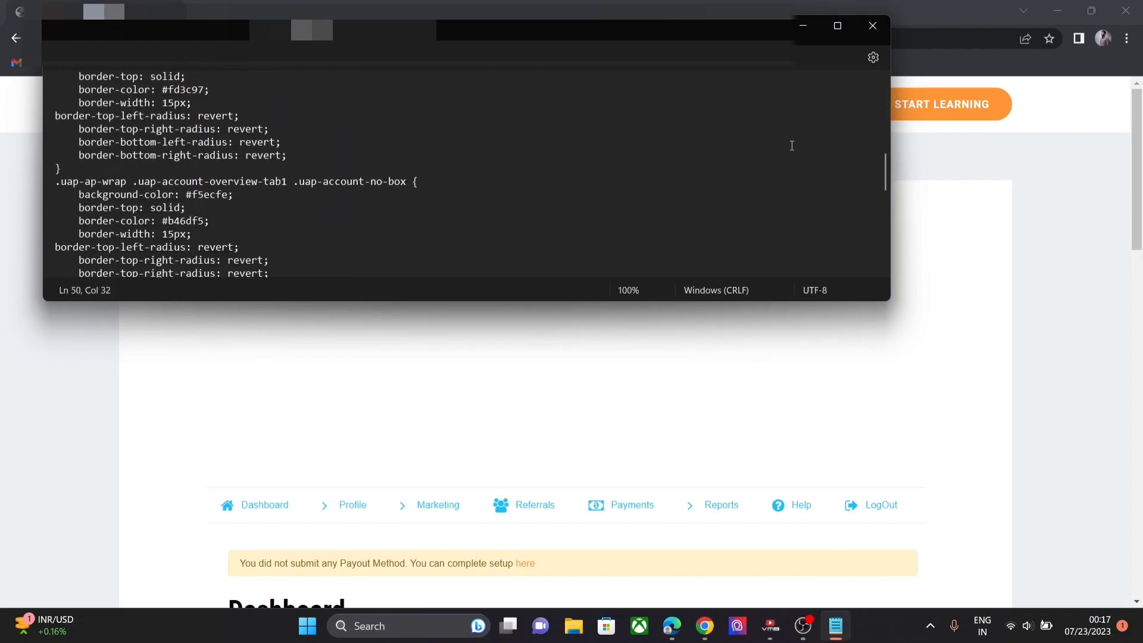
{"action": "key", "text": "Down"}
{"action": "key", "text": "Down"}
{"action": "key", "text": "Down"}
{"action": "key", "text": "Down"}
{"action": "key", "text": "Down"}
{"action": "key", "text": "Down"}
{"action": "key", "text": "Down"}
{"action": "key", "text": "Down"}
{"action": "key", "text": "Up"}
{"action": "key", "text": "Up"}
{"action": "key", "text": "Up"}
{"action": "key", "text": "Up"}
{"action": "key", "text": "Up"}
{"action": "key", "text": "Up"}
{"action": "key", "text": "Up"}
{"action": "key", "text": "Up"}
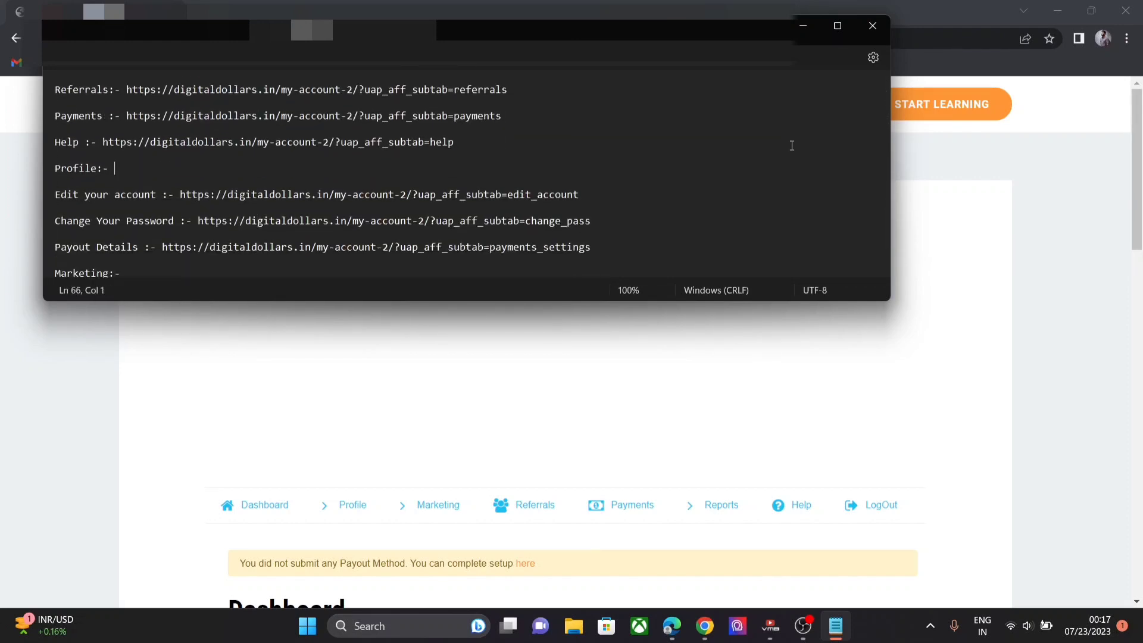
{"action": "key", "text": "Up"}
{"action": "key", "text": "Up"}
{"action": "key", "text": "Up"}
{"action": "key", "text": "Up"}
{"action": "key", "text": "Up"}
{"action": "key", "text": "Up"}
{"action": "key", "text": "Up"}
{"action": "key", "text": "Up"}
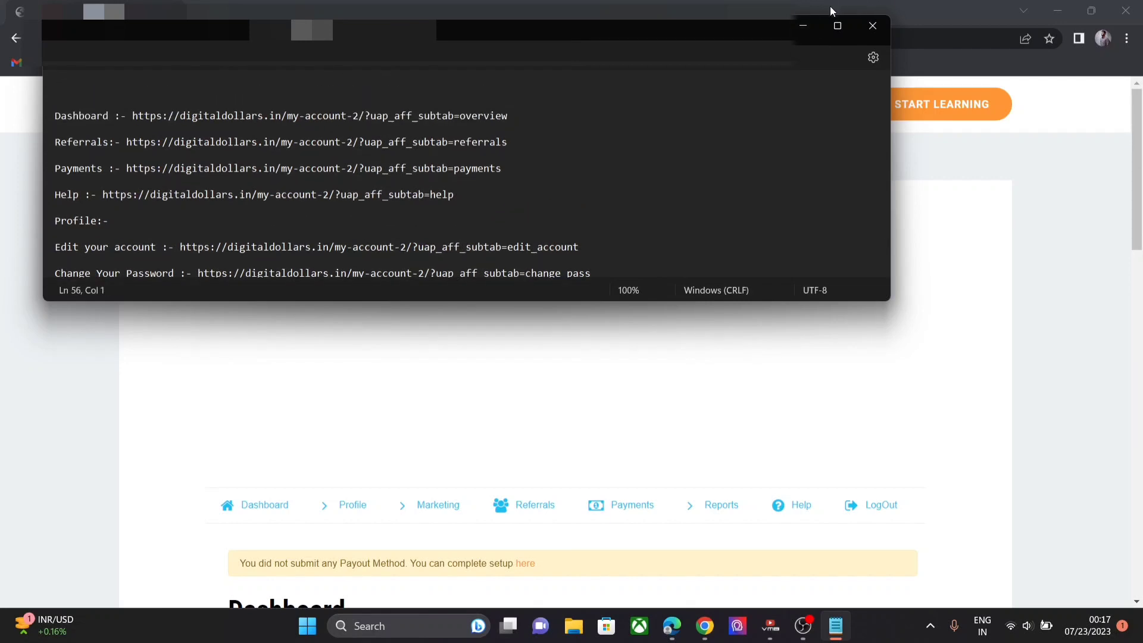
{"action": "left_click", "coordinate": [803, 25]}
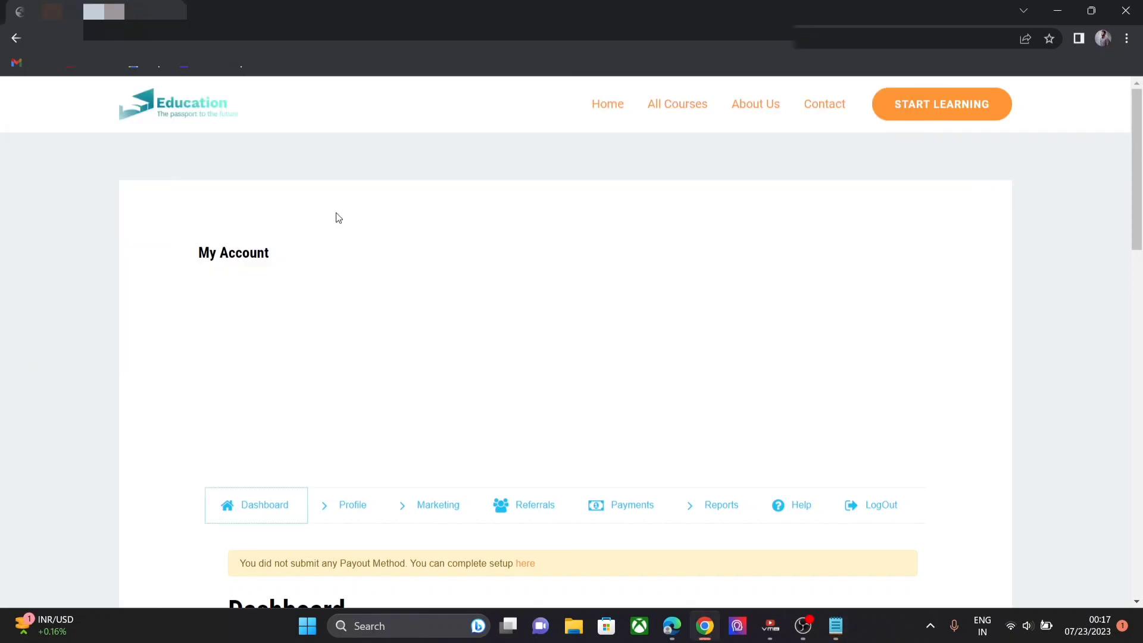
- Deactivate the Dashboard and Change Your Password menu tabs, also toggling Edit Your Account
{"action": "mouse_move", "coordinate": [672, 626]}
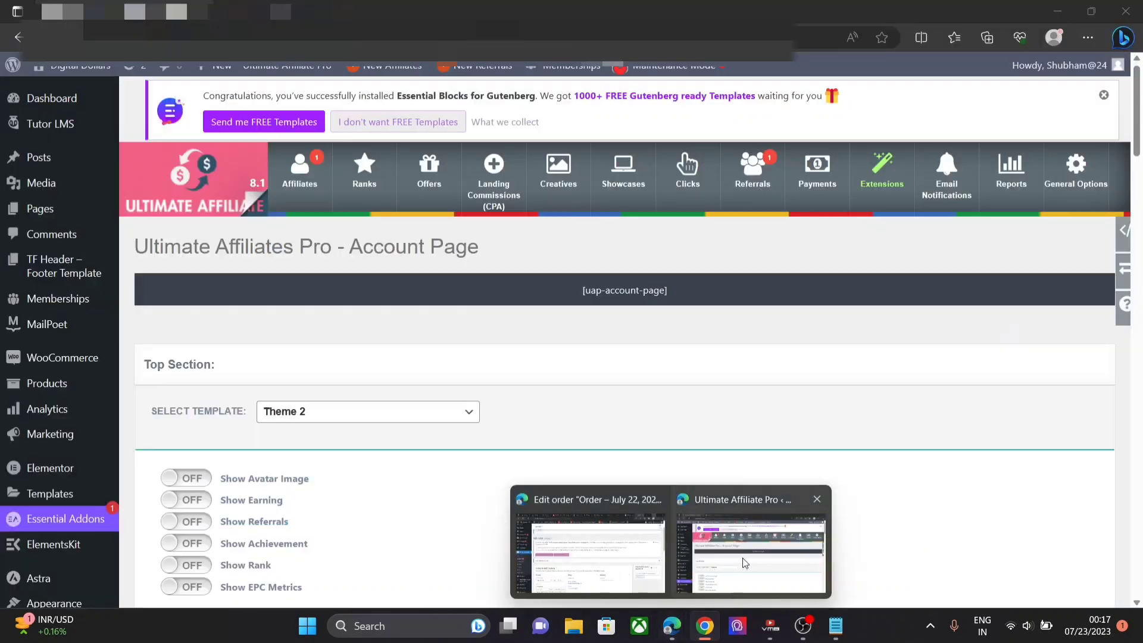
{"action": "left_click", "coordinate": [744, 562]}
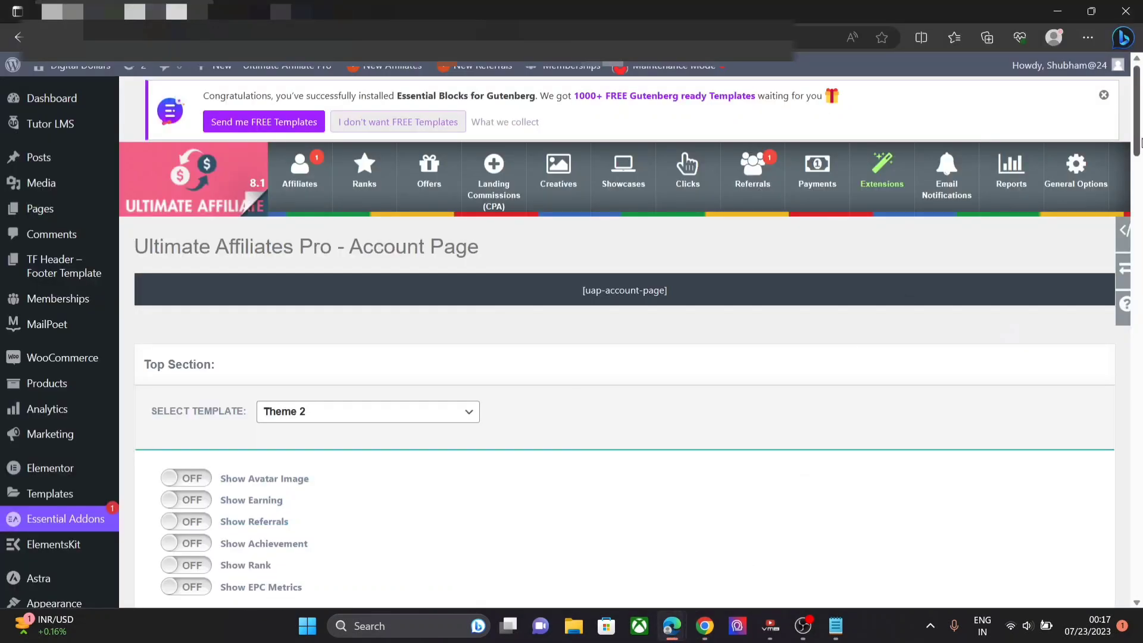
{"action": "left_click_drag", "start_coordinate": [1140, 149], "coordinate": [1140, 353]}
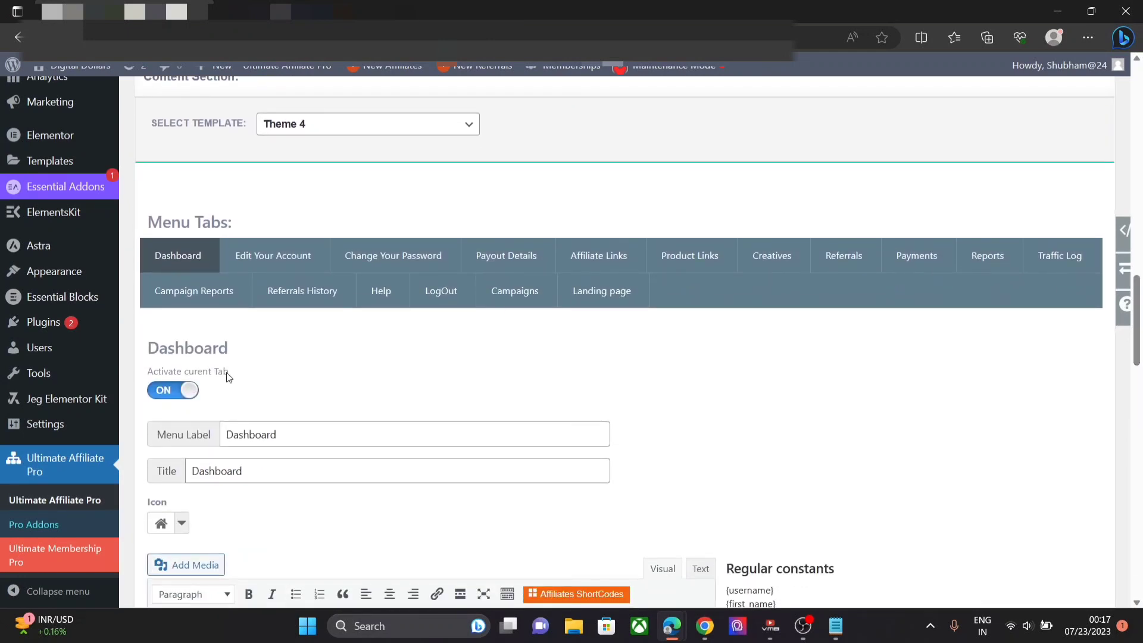
{"action": "left_click", "coordinate": [198, 393]}
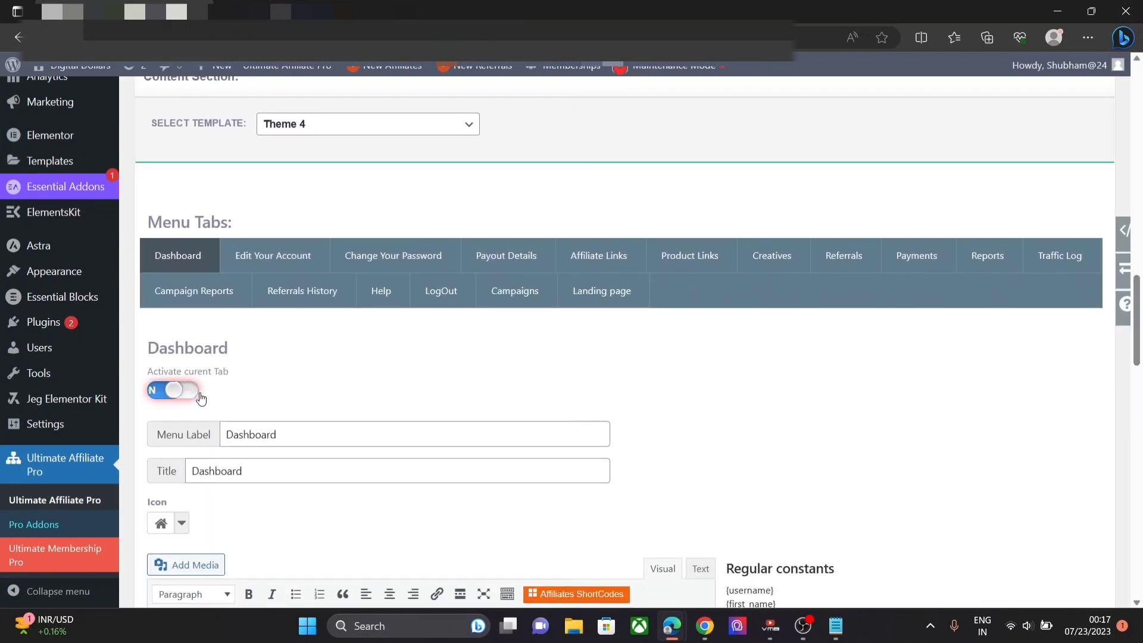
{"action": "left_click", "coordinate": [253, 260]}
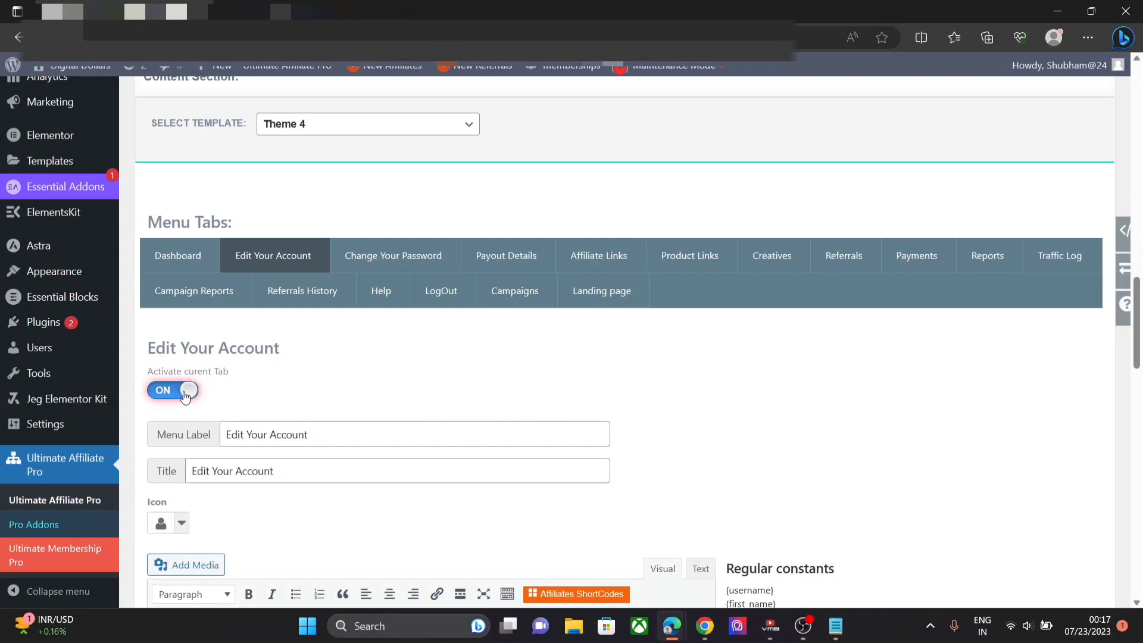
{"action": "left_click", "coordinate": [186, 396]}
{"action": "left_click", "coordinate": [403, 263]}
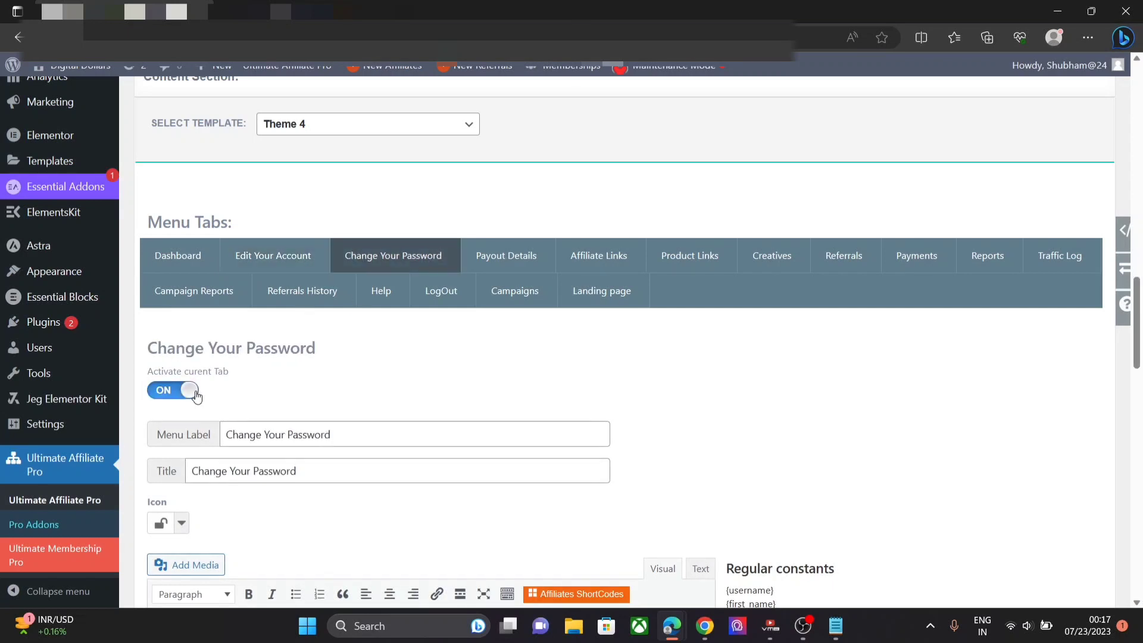
{"action": "left_click", "coordinate": [194, 396]}
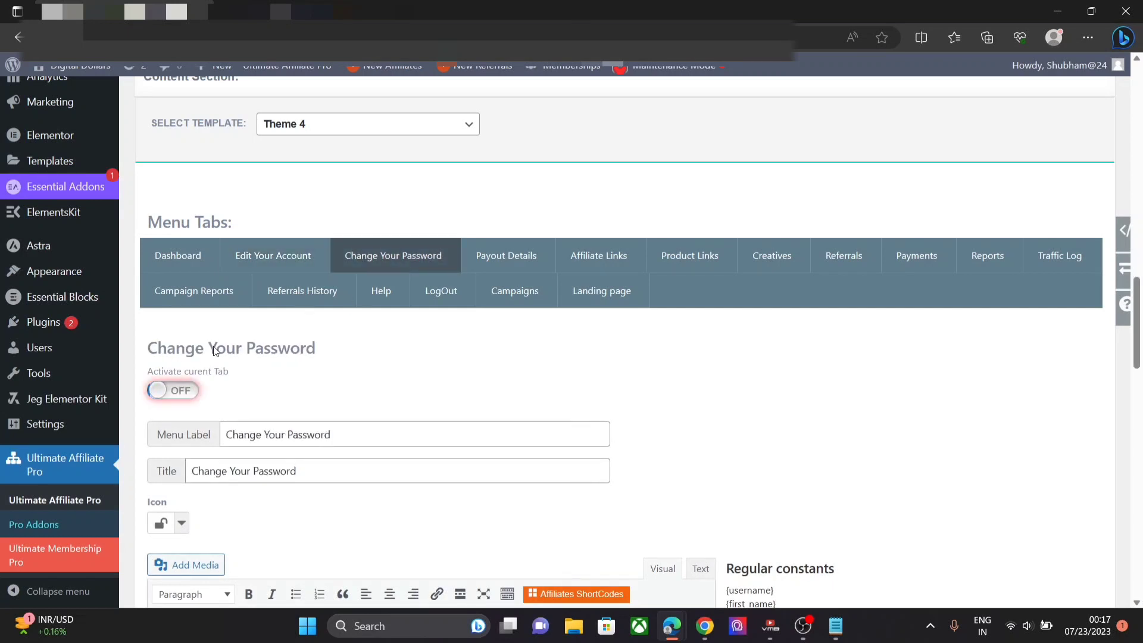
- Deactivate the Product Links and Payments tabs, toggling Creatives, Reports and Traffic Log
{"action": "left_click", "coordinate": [492, 262]}
{"action": "left_click", "coordinate": [618, 256]}
{"action": "left_click", "coordinate": [173, 391]}
{"action": "left_click", "coordinate": [690, 255]}
{"action": "left_click", "coordinate": [173, 390]}
{"action": "left_click", "coordinate": [774, 256]}
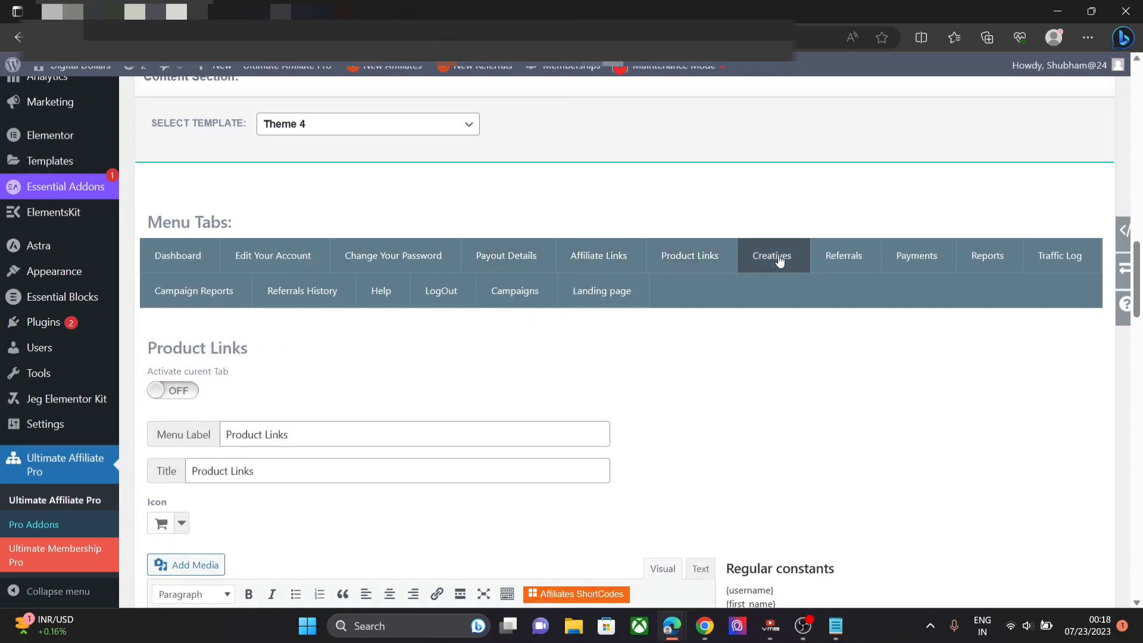
{"action": "left_click", "coordinate": [844, 256]}
{"action": "left_click", "coordinate": [917, 256]}
{"action": "left_click", "coordinate": [190, 391]}
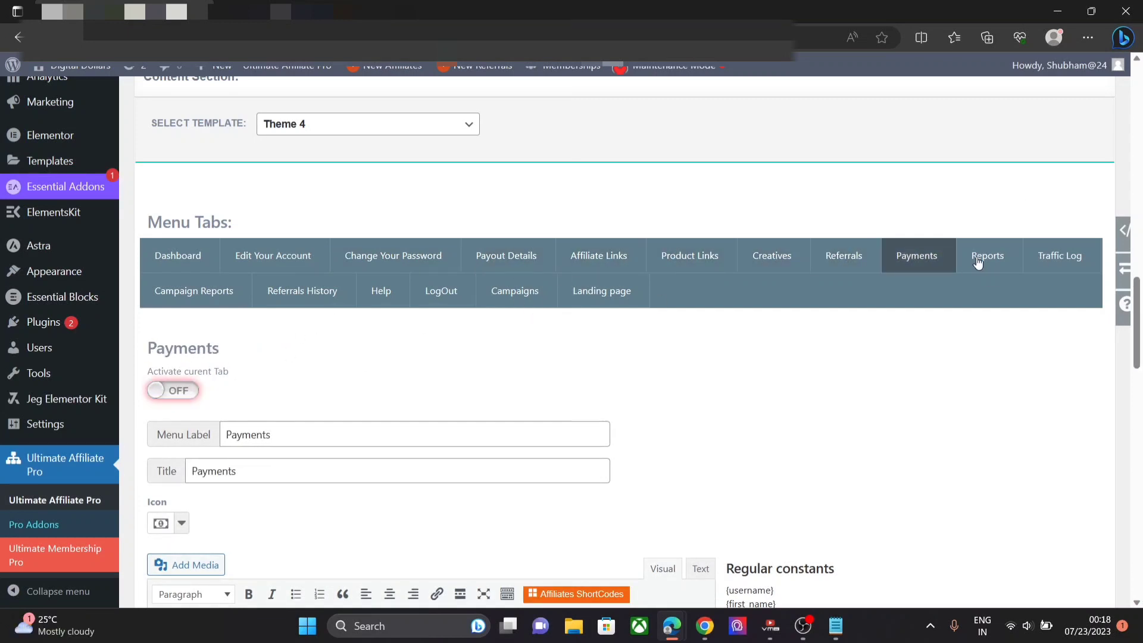
{"action": "left_click", "coordinate": [988, 255]}
{"action": "left_click", "coordinate": [194, 393]}
{"action": "left_click", "coordinate": [1039, 256]}
{"action": "left_click", "coordinate": [186, 391]}
- Toggle Campaign Reports, Referrals History, Help and LogOut tabs, then save the menu tab settings
{"action": "left_click", "coordinate": [202, 296]}
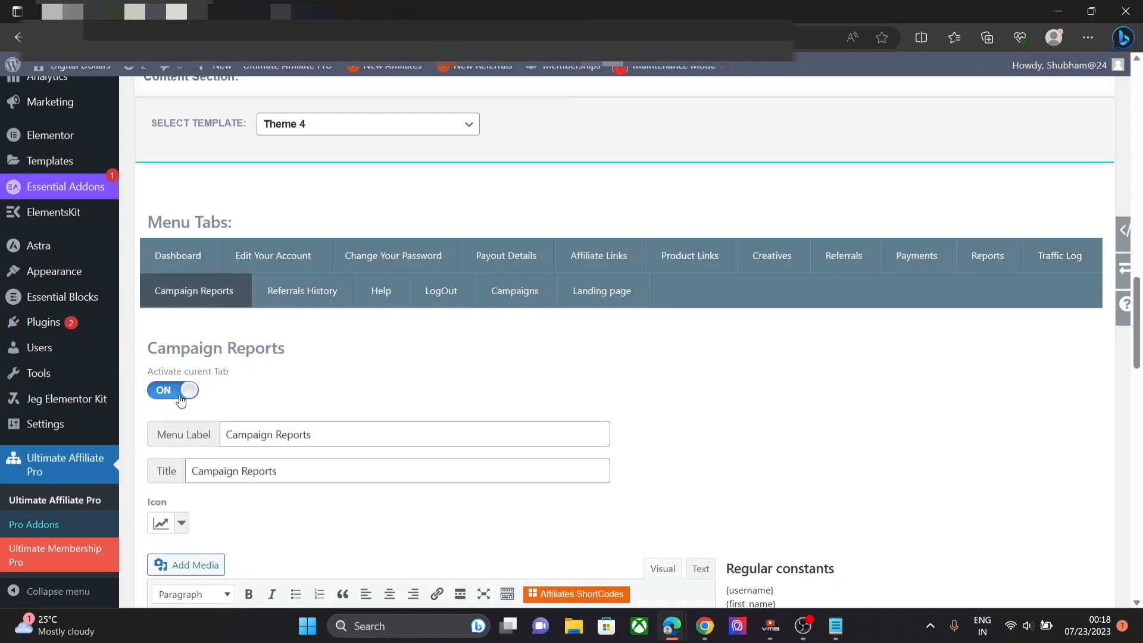
{"action": "left_click", "coordinate": [183, 394]}
{"action": "left_click", "coordinate": [327, 301]}
{"action": "left_click", "coordinate": [179, 390]}
{"action": "left_click", "coordinate": [381, 291]}
{"action": "left_click", "coordinate": [173, 391]}
{"action": "left_click", "coordinate": [442, 291]}
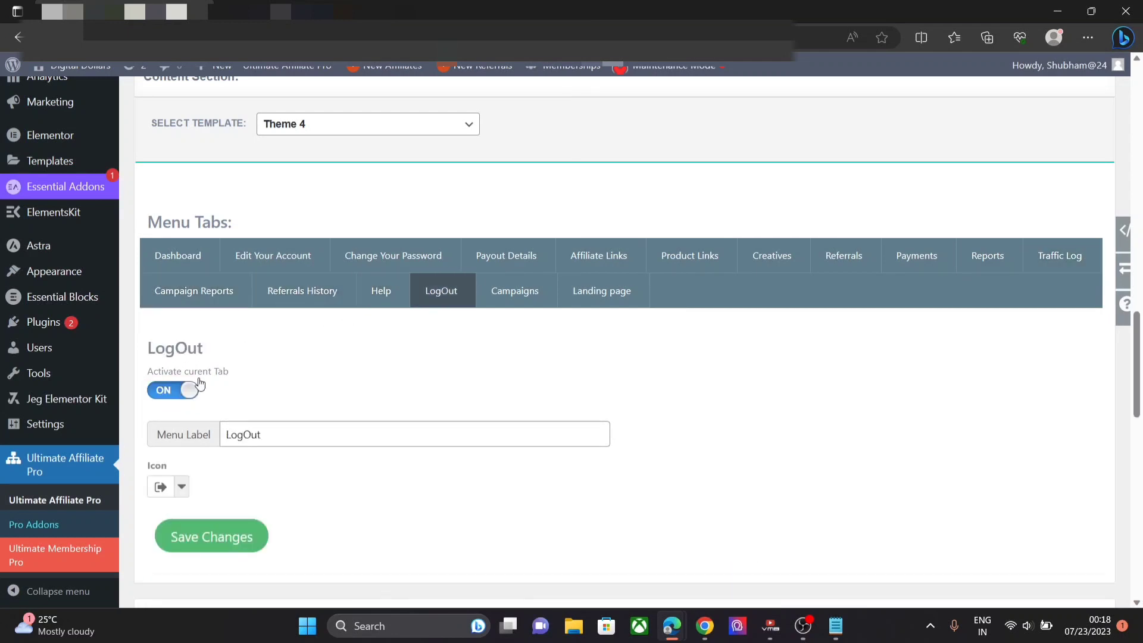
{"action": "left_click", "coordinate": [191, 390]}
{"action": "left_click", "coordinate": [522, 286]}
{"action": "left_click", "coordinate": [599, 293]}
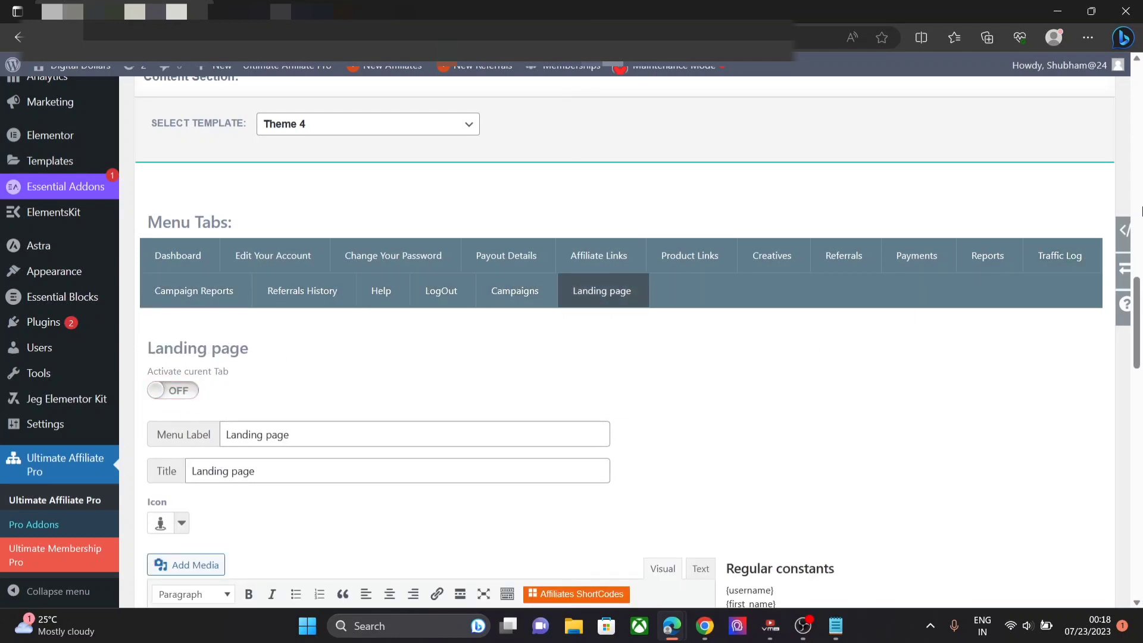
{"action": "scroll", "coordinate": [1139, 308], "scroll_direction": "down", "scroll_amount": 10}
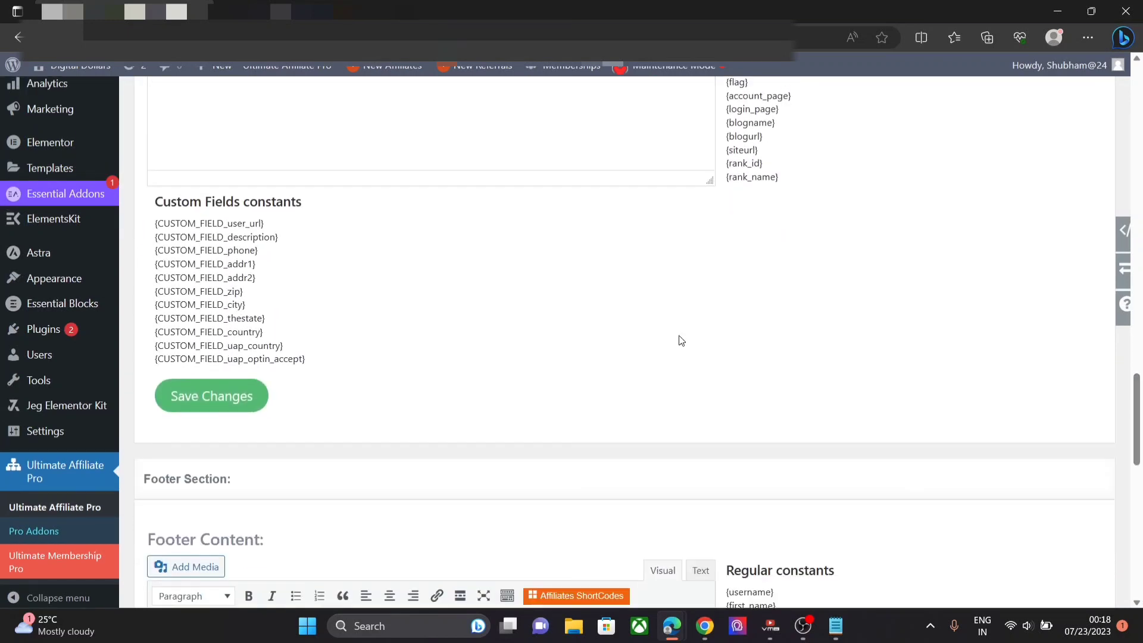
{"action": "left_click", "coordinate": [238, 398]}
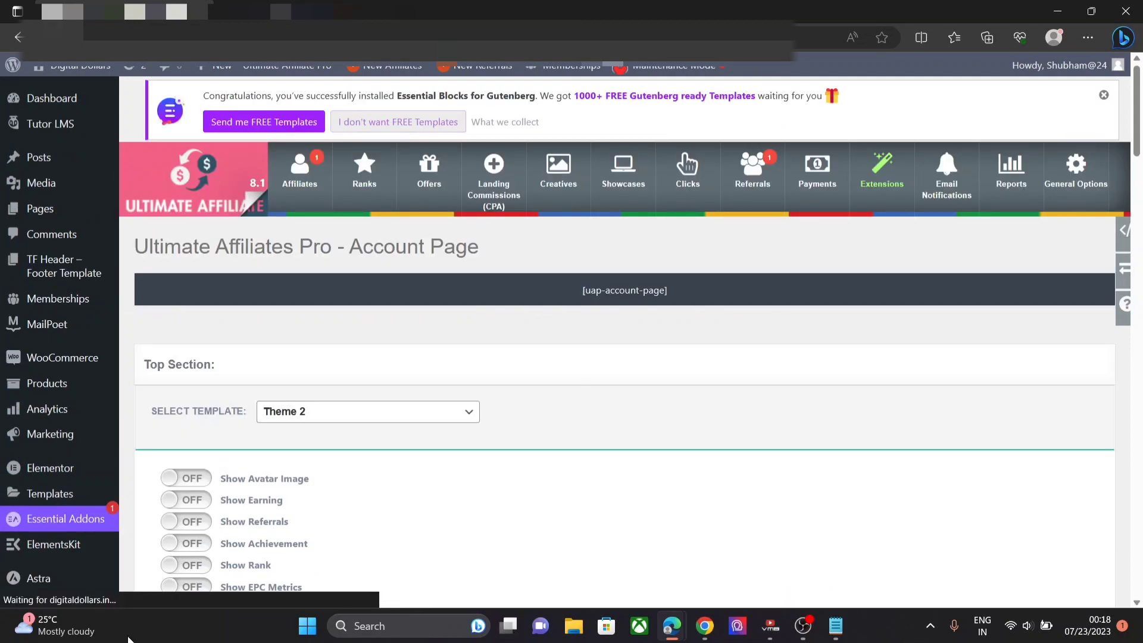
{"action": "left_click", "coordinate": [705, 625]}
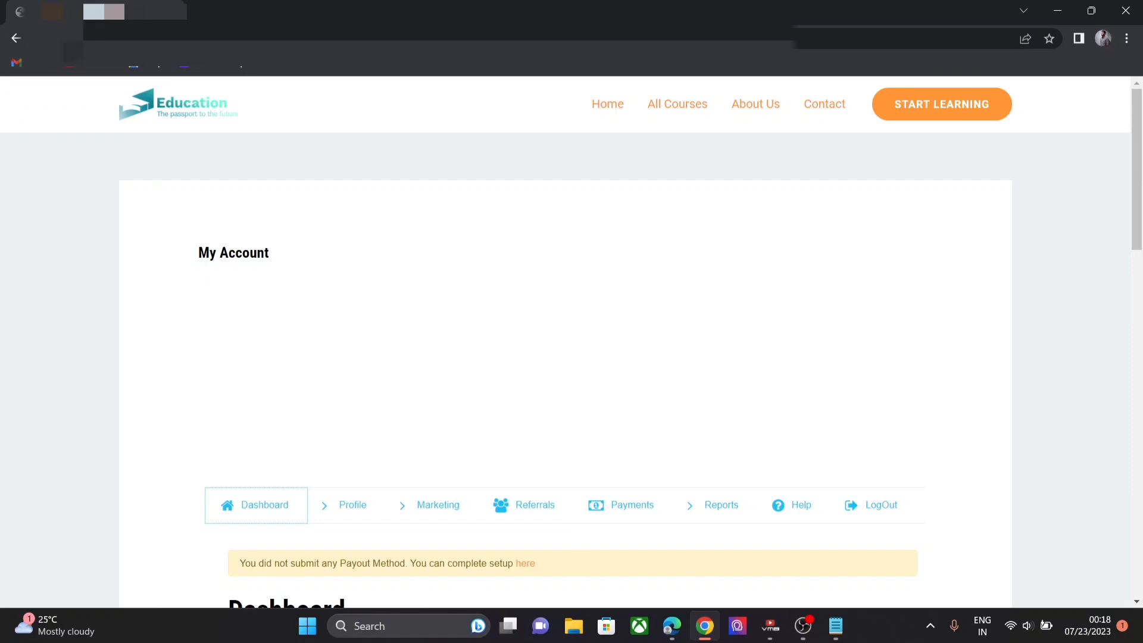
{"action": "left_click", "coordinate": [375, 491]}
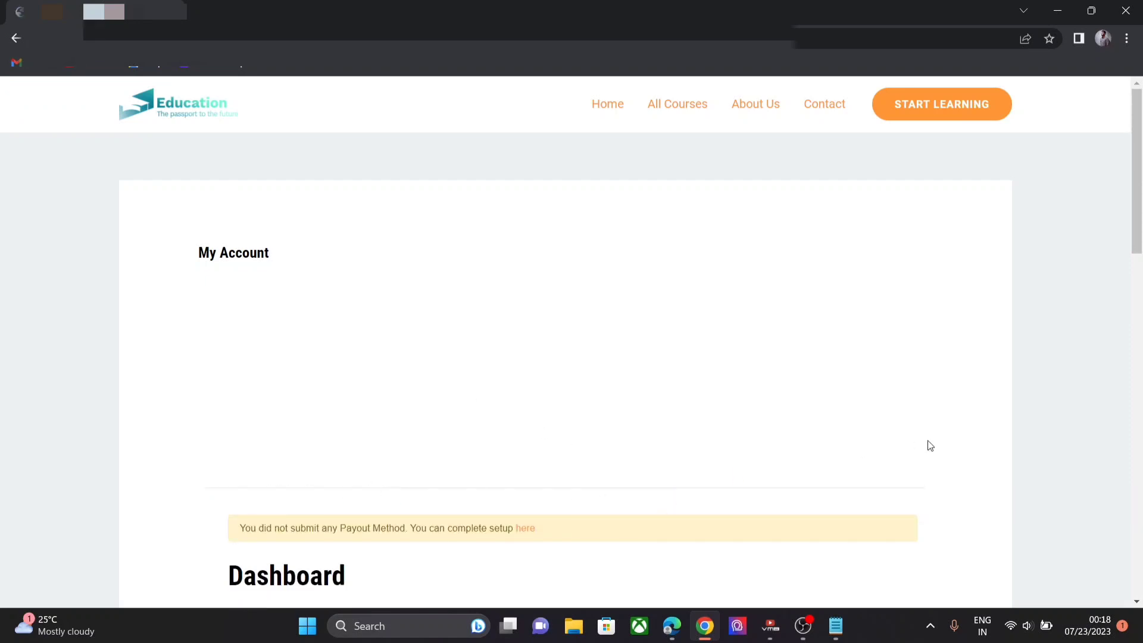
{"action": "left_click_drag", "start_coordinate": [1138, 179], "coordinate": [1139, 302]}
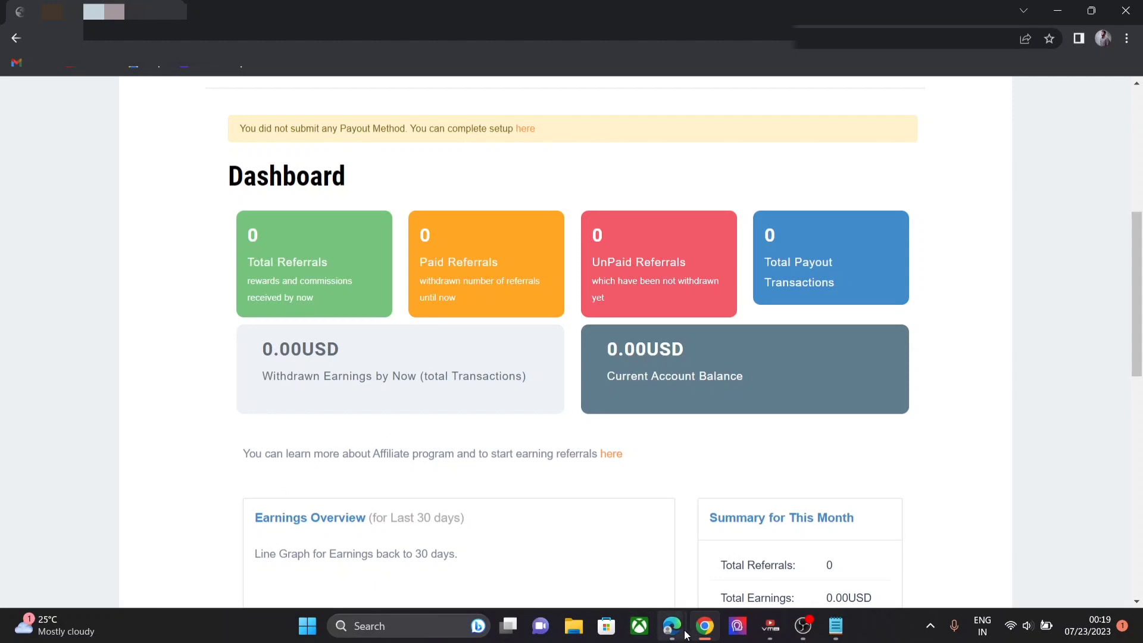
{"action": "mouse_move", "coordinate": [671, 628]}
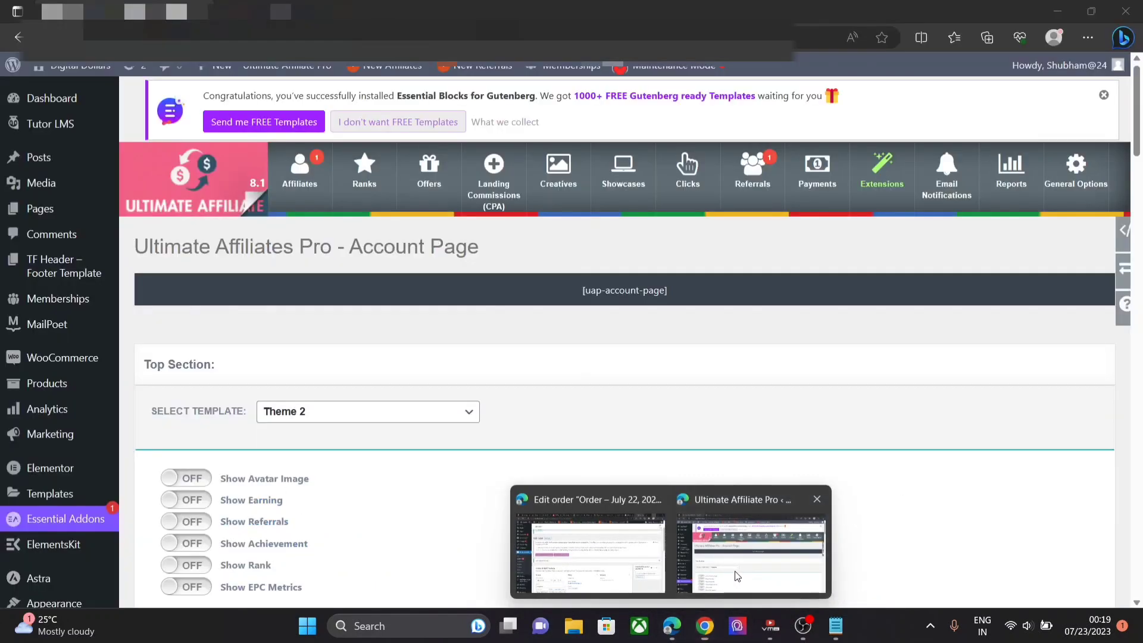
{"action": "left_click", "coordinate": [737, 576]}
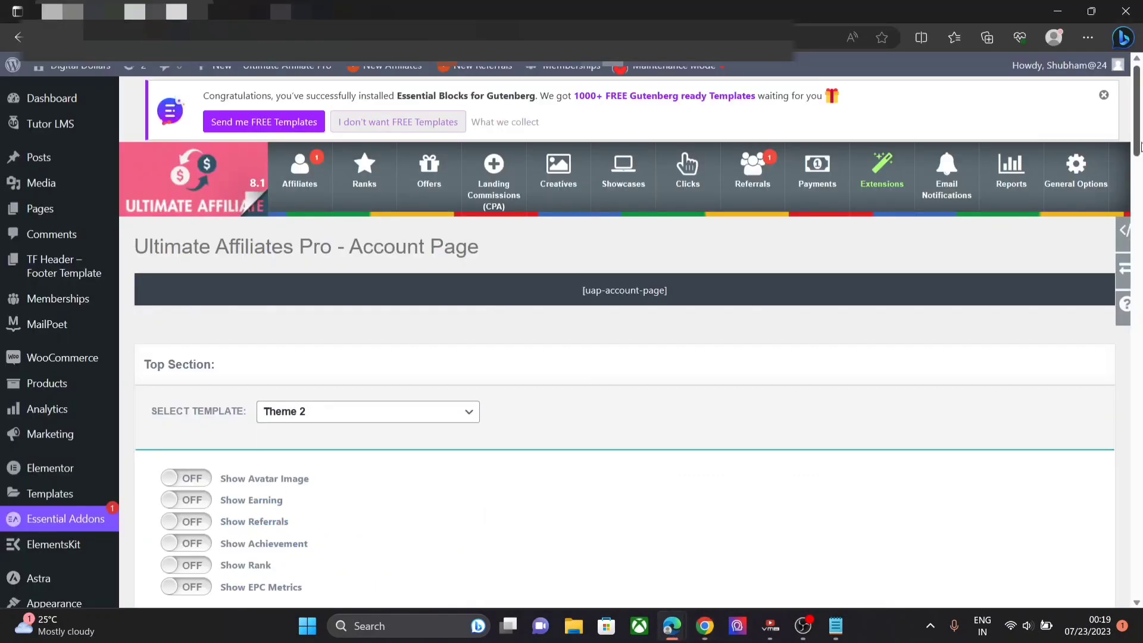
- Paste the overview-box CSS (#f5ecfe background, #b46df5 15px border) from Notepad into Custom CSS and save
{"action": "left_click_drag", "start_coordinate": [1138, 140], "coordinate": [1142, 585]}
{"action": "left_click", "coordinate": [472, 420]}
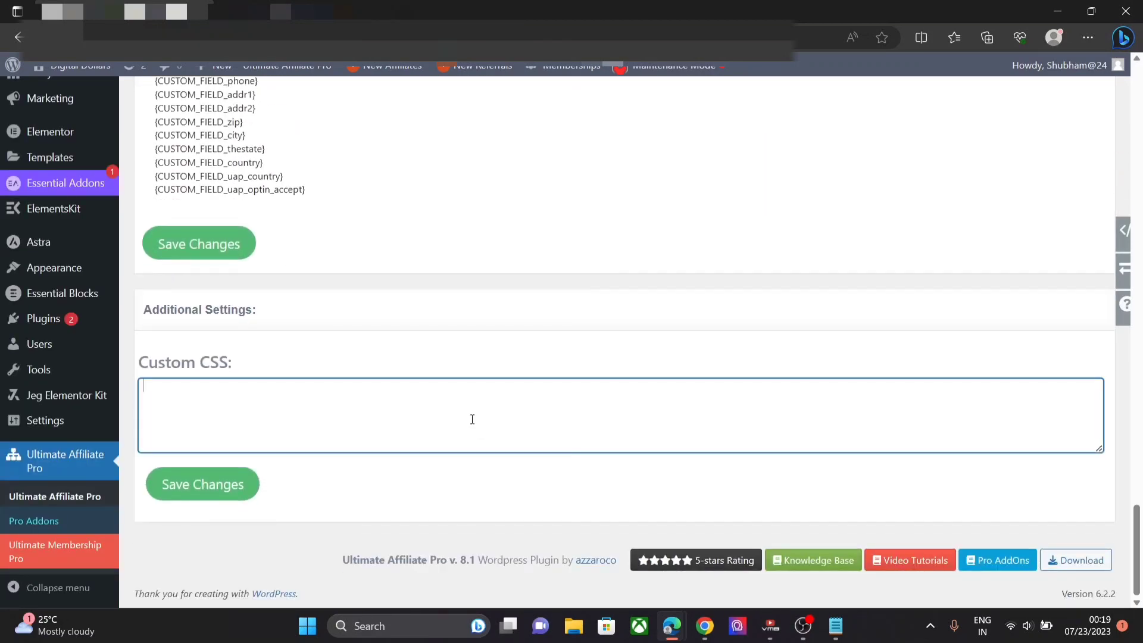
{"action": "left_click", "coordinate": [836, 625]}
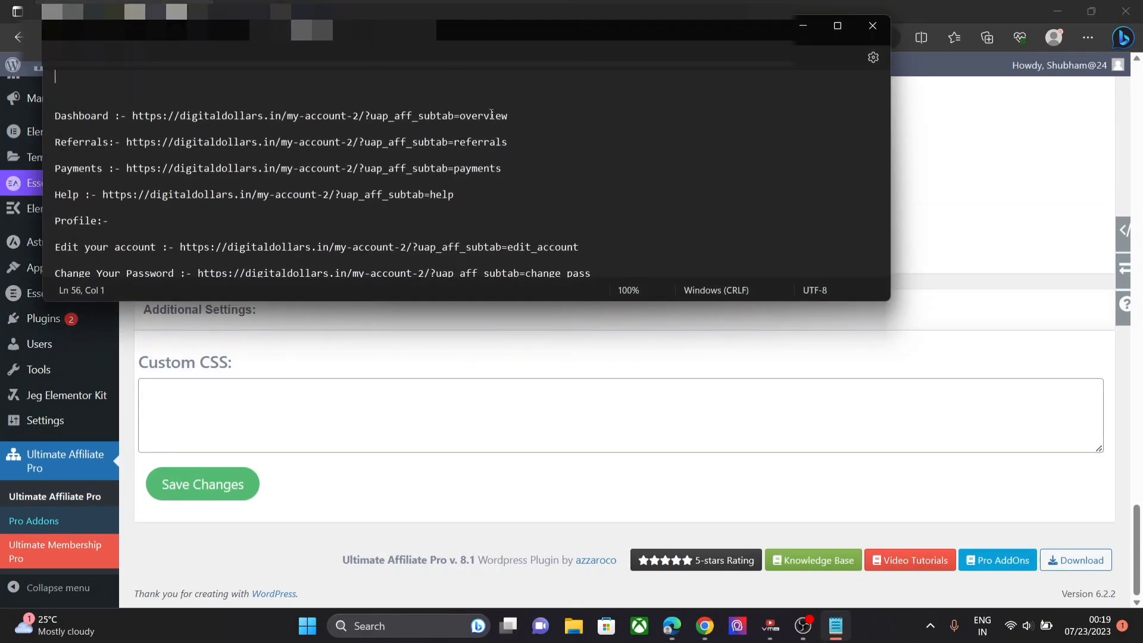
{"action": "key", "text": "Up"}
{"action": "key", "text": "Up"}
{"action": "key", "text": "Up"}
{"action": "key", "text": "Up"}
{"action": "key", "text": "Up"}
{"action": "key", "text": "Up"}
{"action": "key", "text": "Up"}
{"action": "key", "text": "Up"}
{"action": "key", "text": "Up"}
{"action": "key", "text": "Up"}
{"action": "key", "text": "Up"}
{"action": "key", "text": "Up"}
{"action": "key", "text": "Up"}
{"action": "key", "text": "Up"}
{"action": "key", "text": "Up"}
{"action": "key", "text": "Up"}
{"action": "key", "text": "Up"}
{"action": "key", "text": "Up"}
{"action": "key", "text": "Up"}
{"action": "key", "text": "Up"}
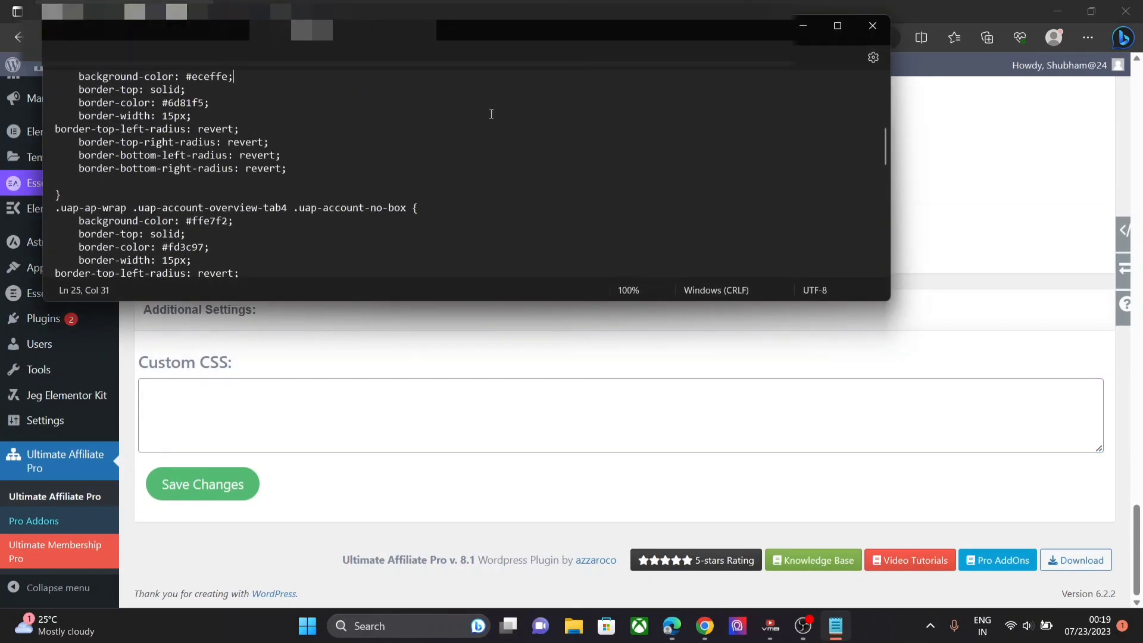
{"action": "key", "text": "Up"}
{"action": "key", "text": "Up"}
{"action": "key", "text": "Up"}
{"action": "key", "text": "Up"}
{"action": "key", "text": "Up"}
{"action": "key", "text": "Up"}
{"action": "key", "text": "Up"}
{"action": "key", "text": "Up"}
{"action": "key", "text": "Up"}
{"action": "key", "text": "Up"}
{"action": "key", "text": "Up"}
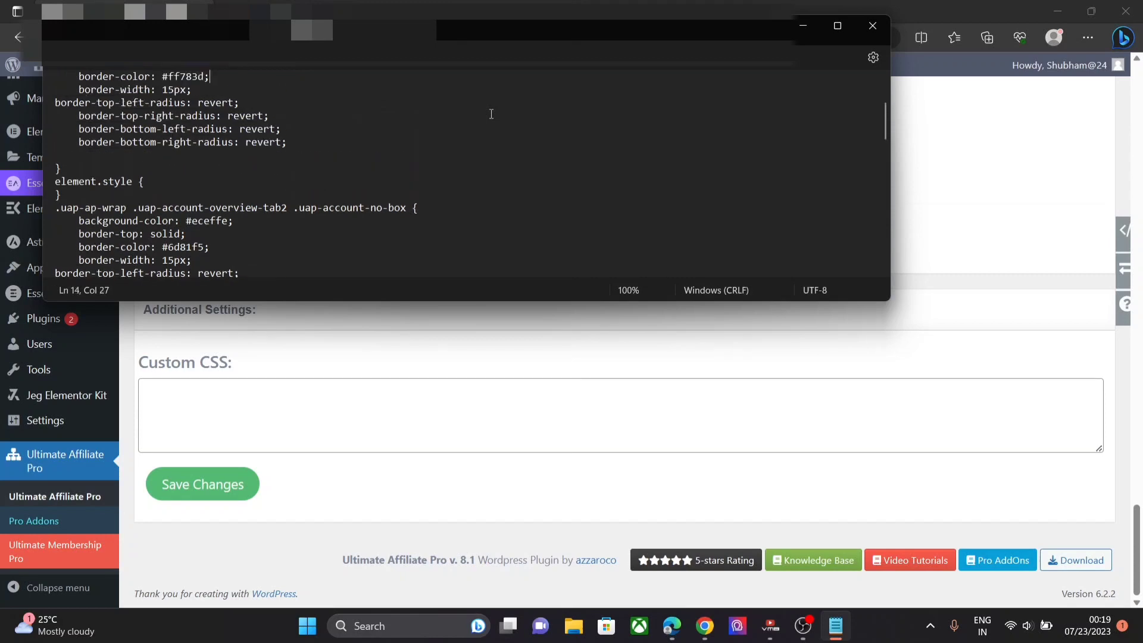
{"action": "key", "text": "Up"}
{"action": "key", "text": "Up"}
{"action": "key", "text": "Up"}
{"action": "key", "text": "Up"}
{"action": "key", "text": "Up"}
{"action": "key", "text": "Up"}
{"action": "key", "text": "Up"}
{"action": "key", "text": "Up"}
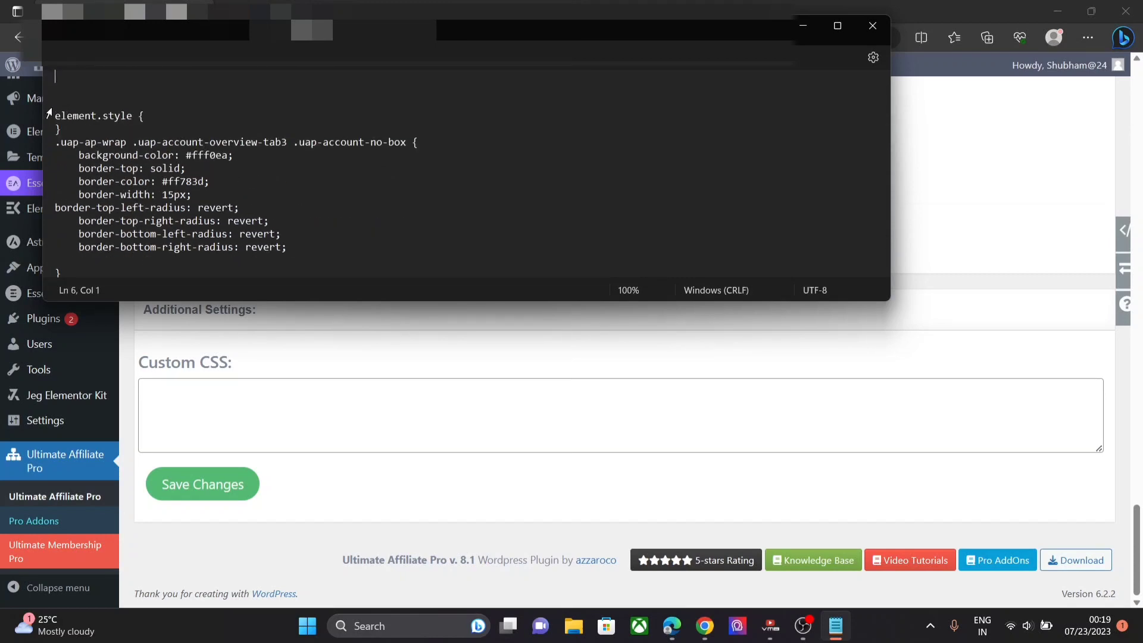
{"action": "left_click_drag", "start_coordinate": [57, 114], "coordinate": [152, 271]}
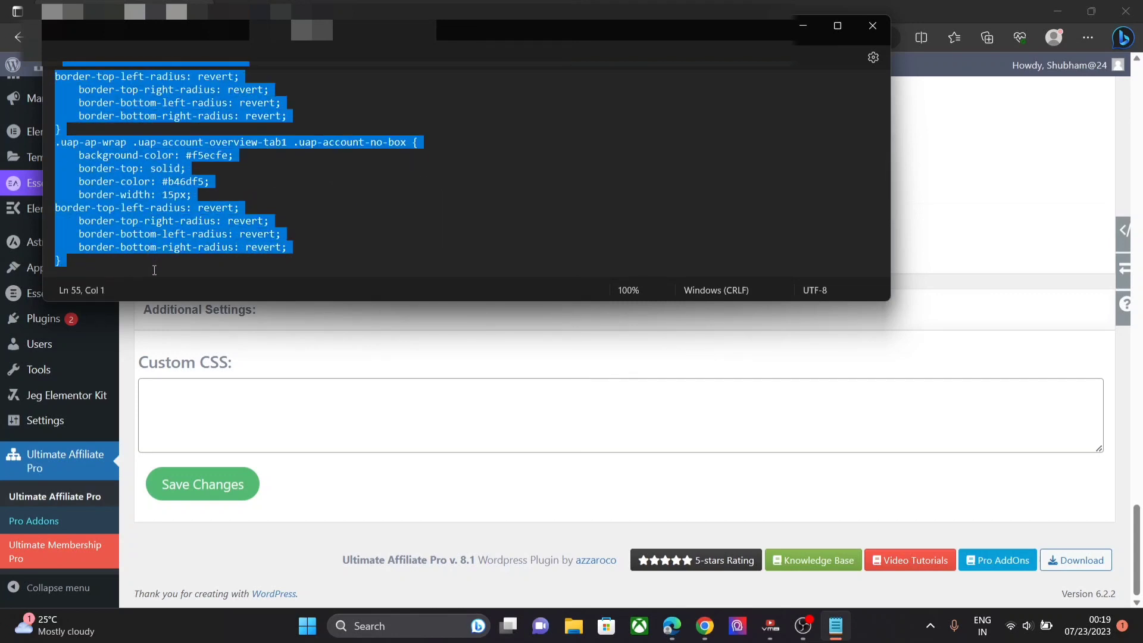
{"action": "left_click", "coordinate": [193, 428]}
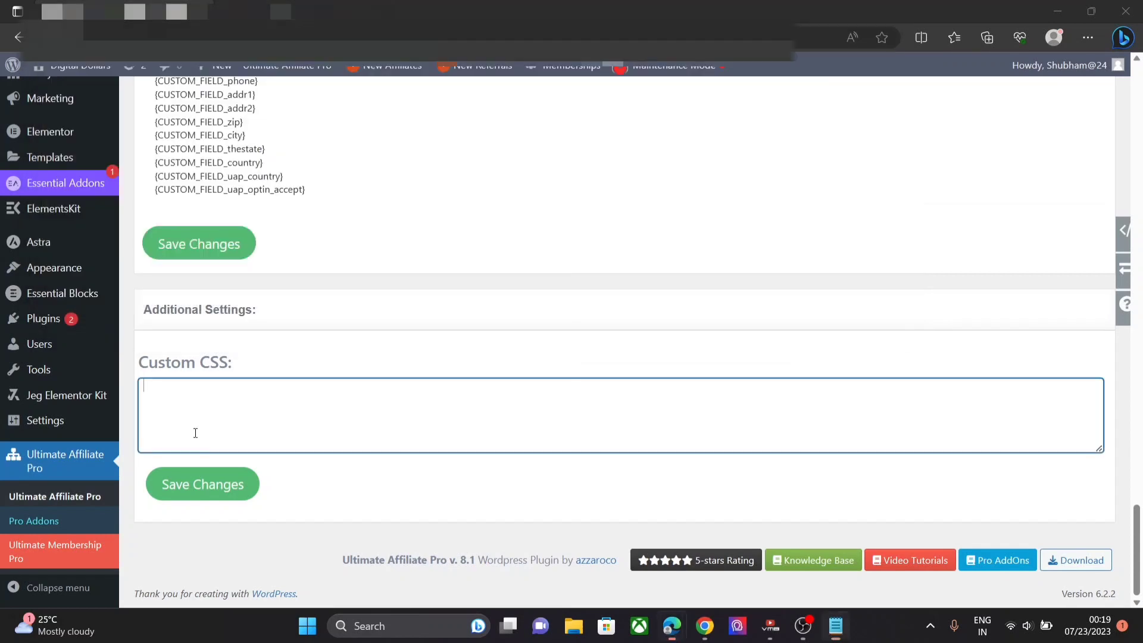
{"action": "key", "text": "ctrl+v"}
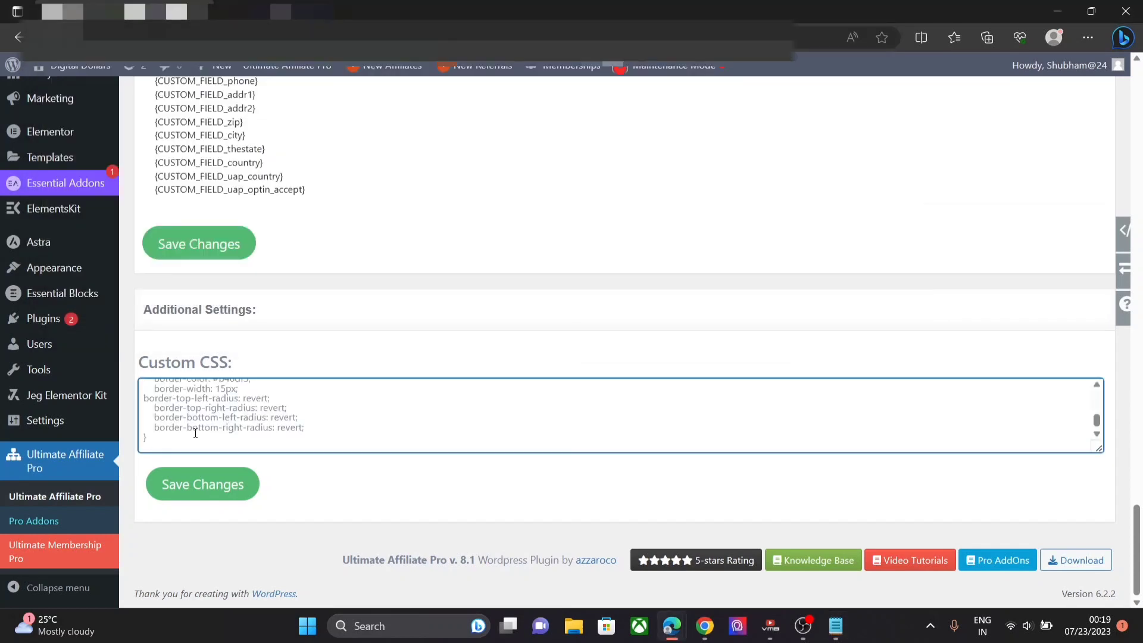
{"action": "left_click", "coordinate": [226, 485]}
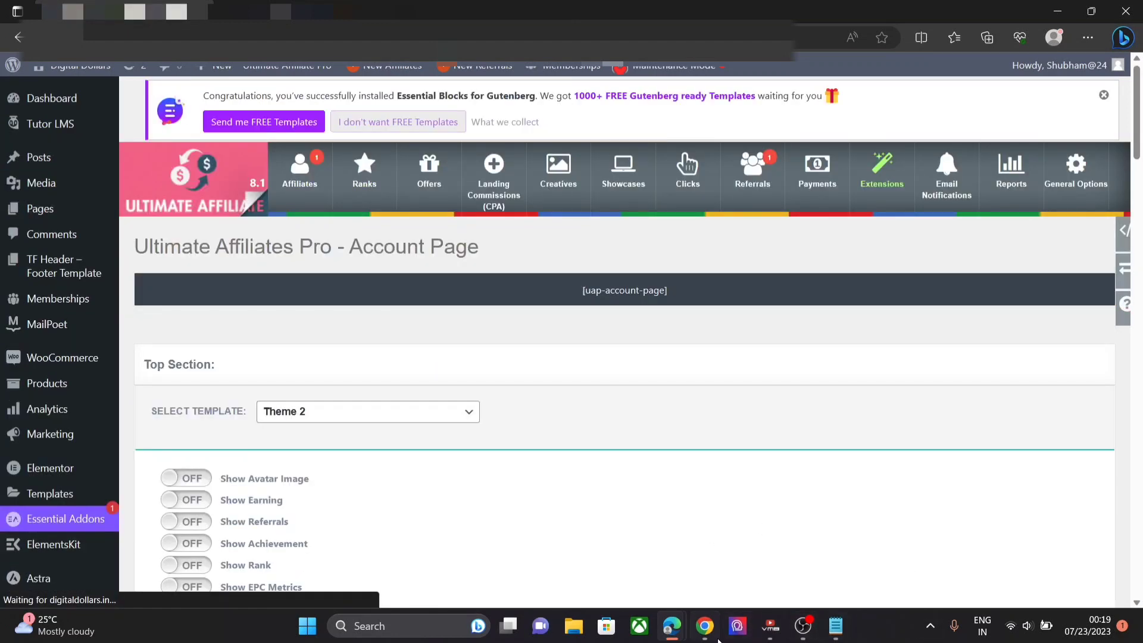
- Check the restyled stat boxes on the affiliate Dashboard, then return to the Account Page settings
{"action": "mouse_move", "coordinate": [715, 636]}
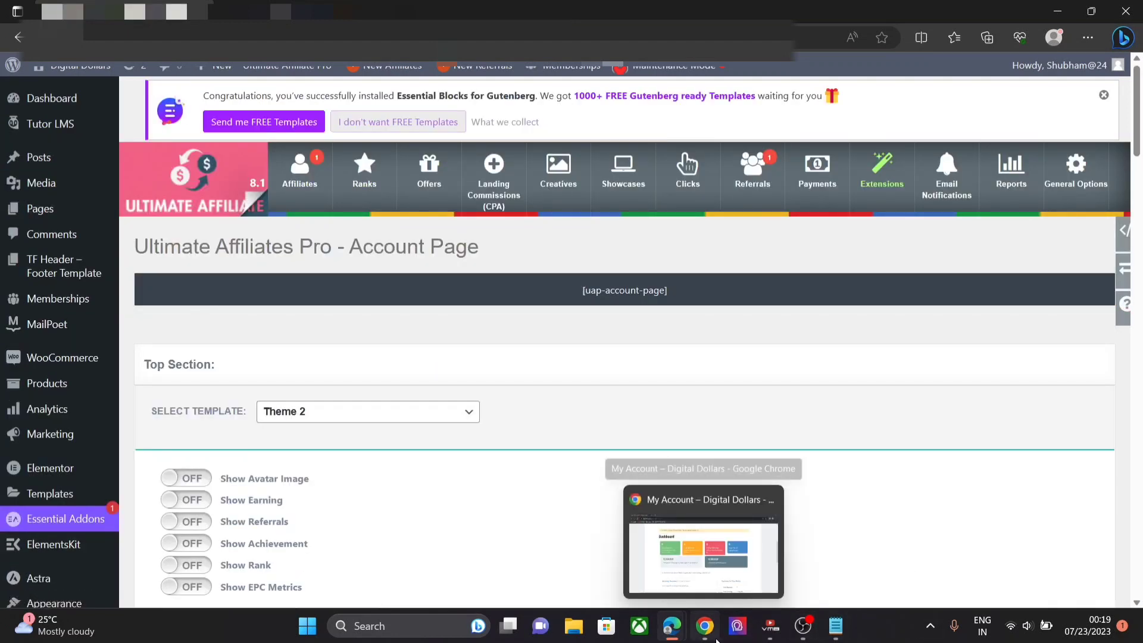
{"action": "left_click", "coordinate": [697, 555]}
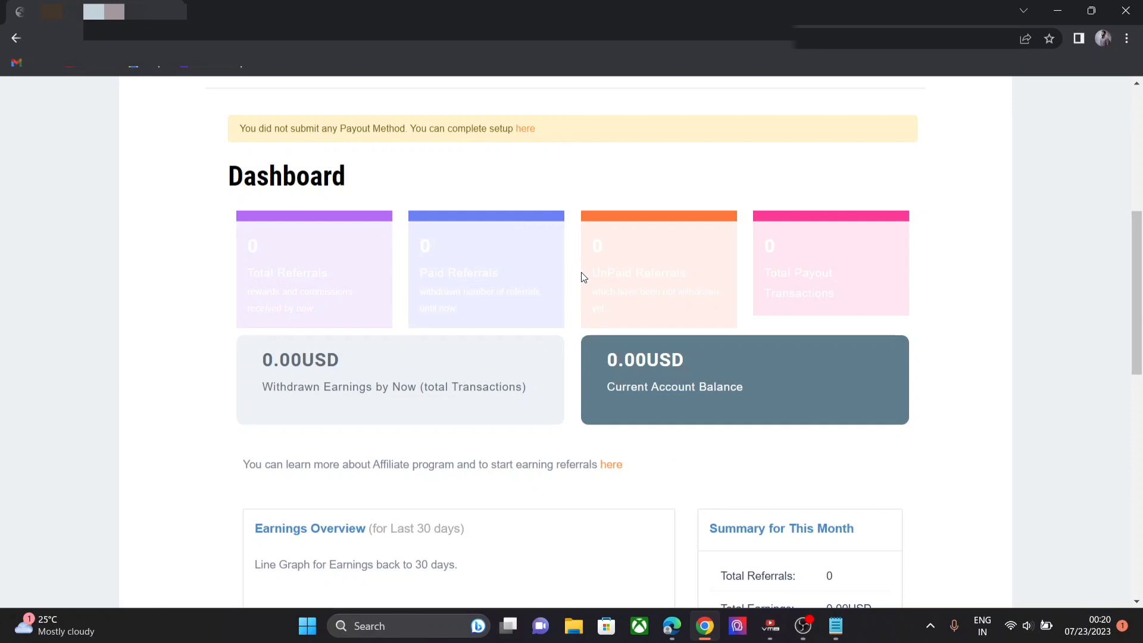
{"action": "mouse_move", "coordinate": [678, 624]}
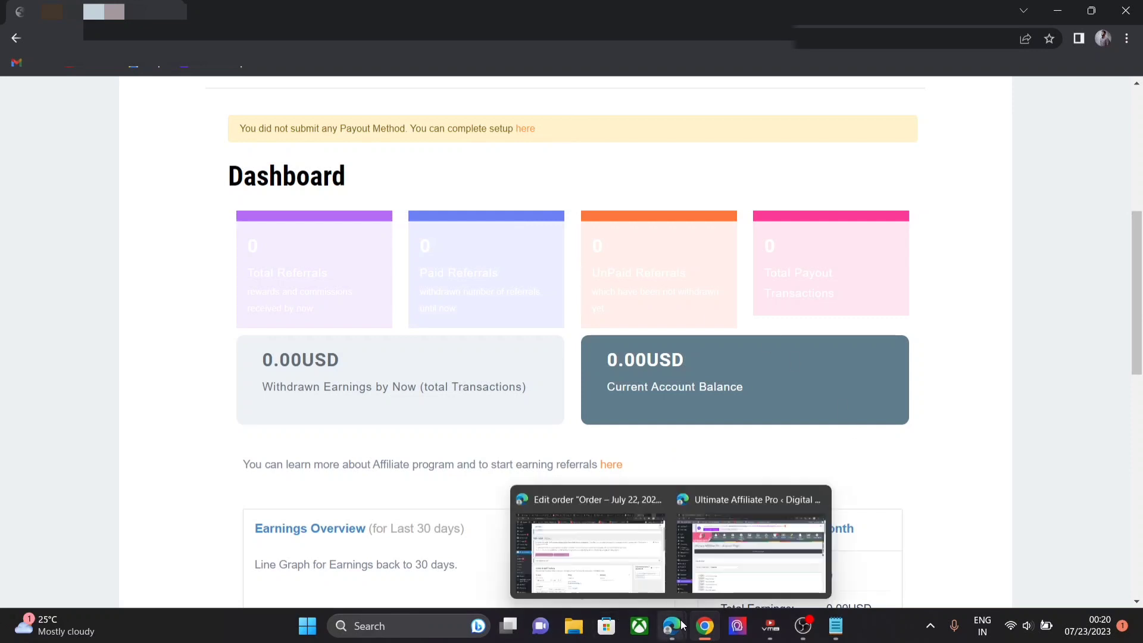
{"action": "left_click", "coordinate": [705, 574]}
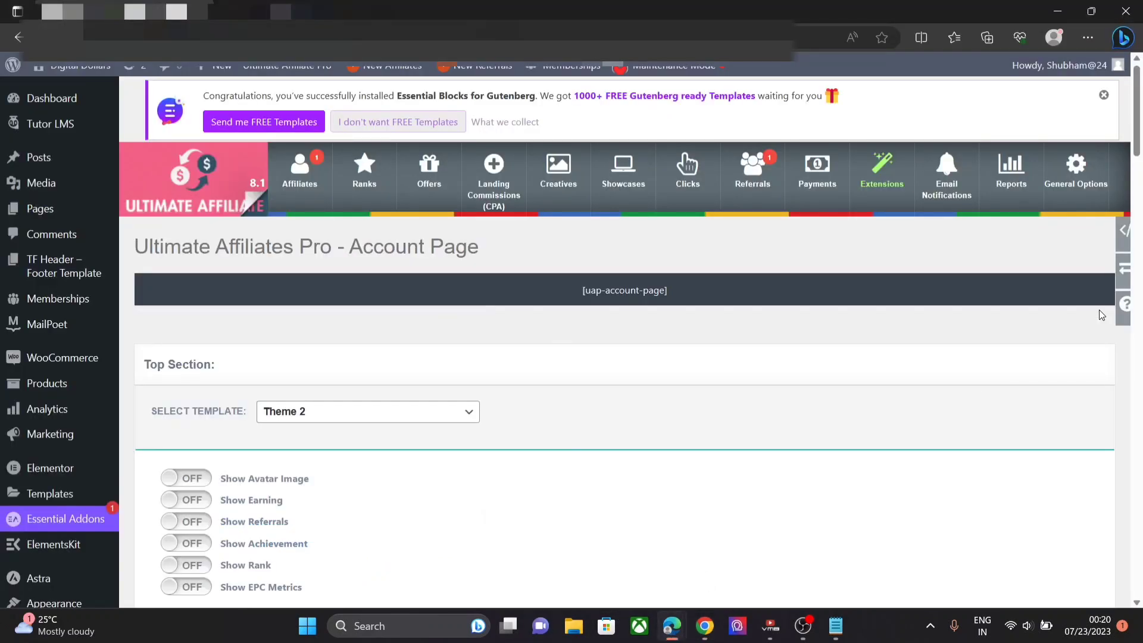
- Locate the tab1 block in Custom CSS and compare it with the affiliate dashboard boxes
{"action": "left_click_drag", "start_coordinate": [1137, 155], "coordinate": [1141, 625]}
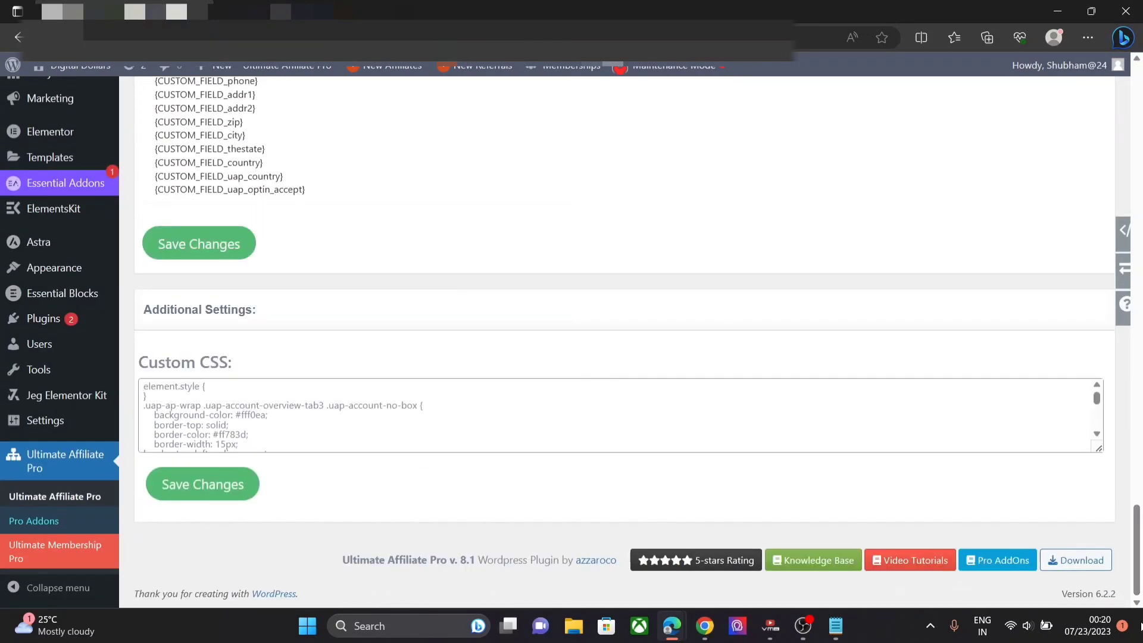
{"action": "left_click", "coordinate": [291, 415]}
{"action": "key", "text": "Down"}
{"action": "key", "text": "Down"}
{"action": "key", "text": "Down"}
{"action": "key", "text": "Down"}
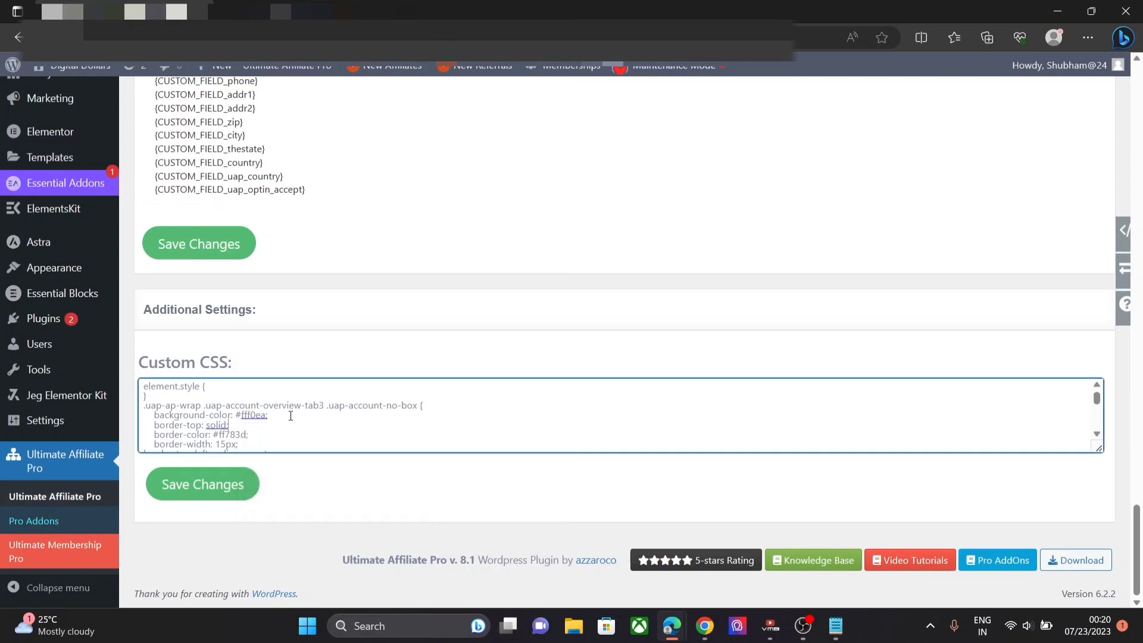
{"action": "key", "text": "Down"}
{"action": "key", "text": "Down"}
{"action": "key", "text": "Down"}
{"action": "key", "text": "Down"}
{"action": "key", "text": "Down"}
{"action": "key", "text": "Down"}
{"action": "key", "text": "Down"}
{"action": "key", "text": "Down"}
{"action": "key", "text": "Down"}
{"action": "key", "text": "Down"}
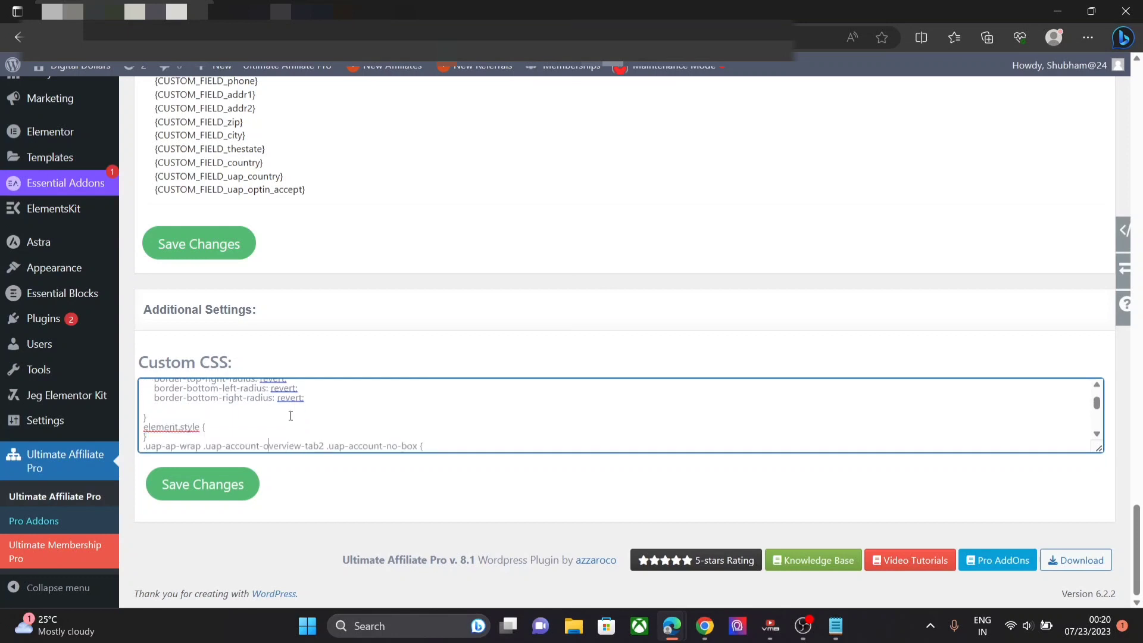
{"action": "key", "text": "Down"}
{"action": "key", "text": "Down"}
{"action": "key", "text": "Down"}
{"action": "key", "text": "Down"}
{"action": "key", "text": "Down"}
{"action": "key", "text": "Down"}
{"action": "key", "text": "Down"}
{"action": "key", "text": "Down"}
{"action": "key", "text": "Down"}
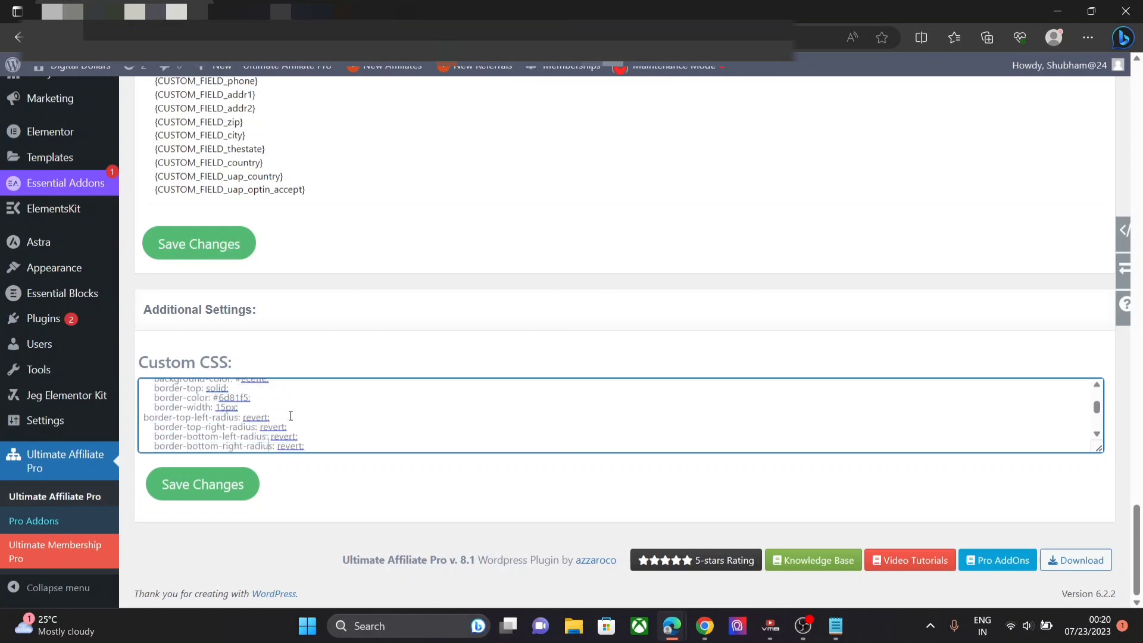
{"action": "key", "text": "Down"}
{"action": "key", "text": "Down"}
{"action": "key", "text": "Down"}
{"action": "key", "text": "Down"}
{"action": "key", "text": "Down"}
{"action": "key", "text": "Down"}
{"action": "key", "text": "Down"}
{"action": "key", "text": "Down"}
{"action": "key", "text": "Down"}
{"action": "key", "text": "Down"}
{"action": "key", "text": "Down"}
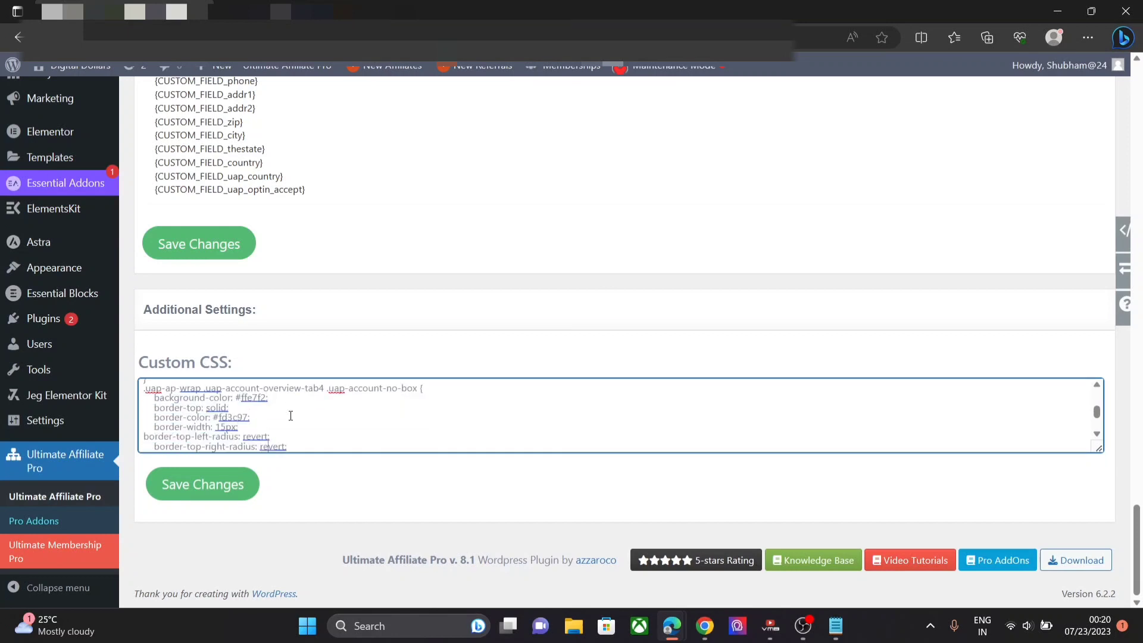
{"action": "key", "text": "Down"}
{"action": "key", "text": "Down"}
{"action": "key", "text": "Down"}
{"action": "key", "text": "Down"}
{"action": "key", "text": "Down"}
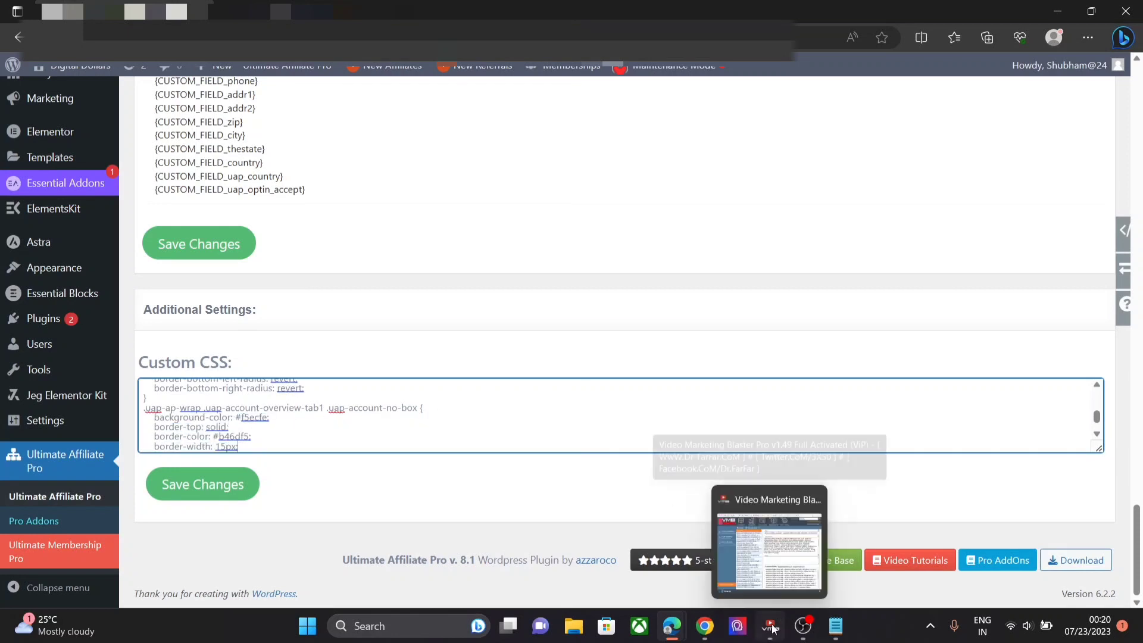
{"action": "left_click", "coordinate": [706, 626]}
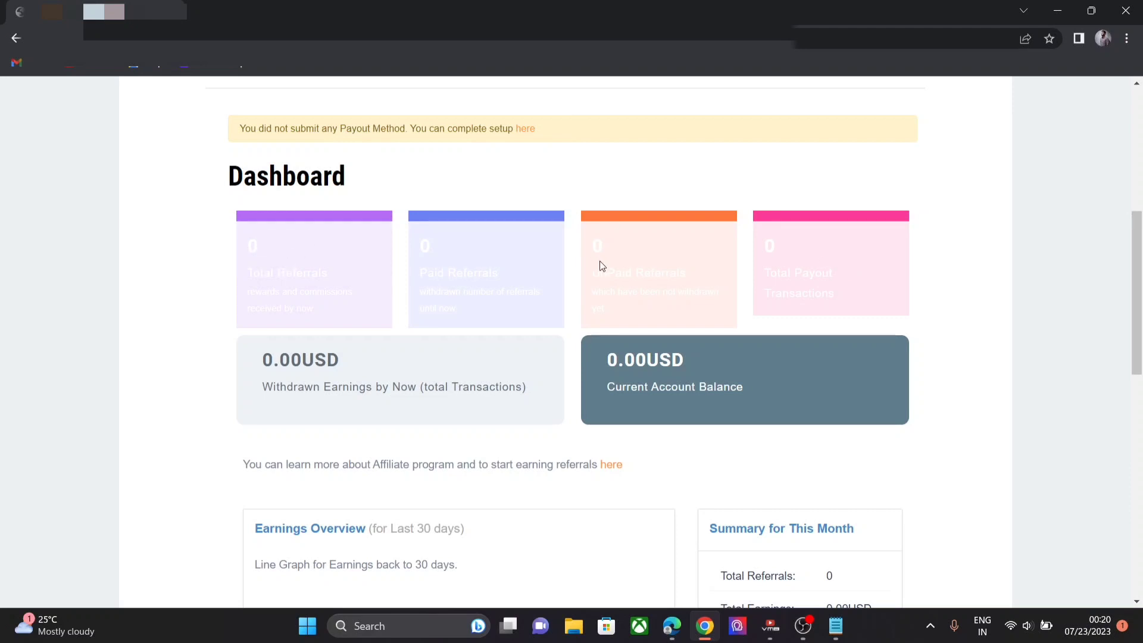
{"action": "mouse_move", "coordinate": [671, 626]}
{"action": "left_click", "coordinate": [733, 553]}
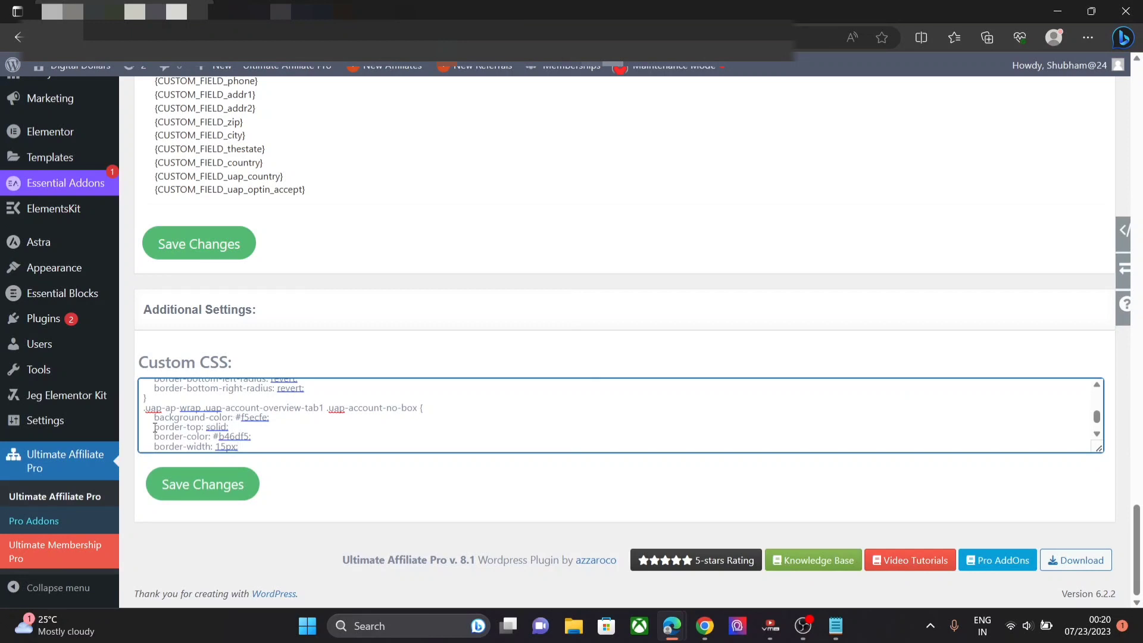
- Delete the tab1 rule's border lines, leaving its #f5ecfe background, and save
{"action": "left_click_drag", "start_coordinate": [155, 427], "coordinate": [303, 429]}
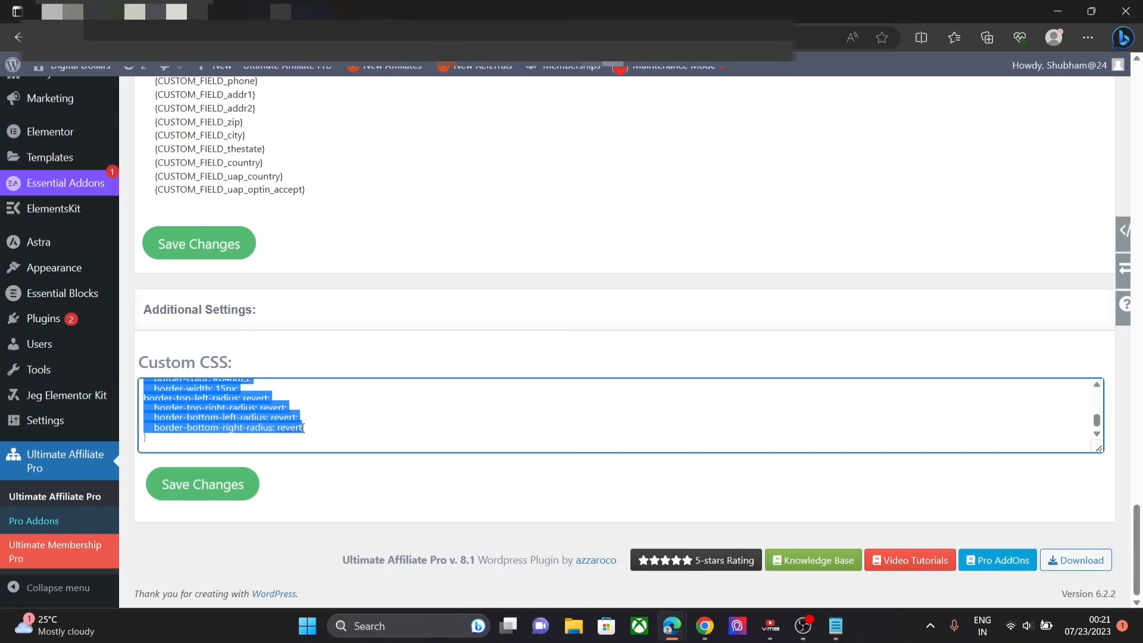
{"action": "scroll", "coordinate": [302, 428], "scroll_direction": "down", "scroll_amount": 1}
{"action": "left_click", "coordinate": [302, 428]}
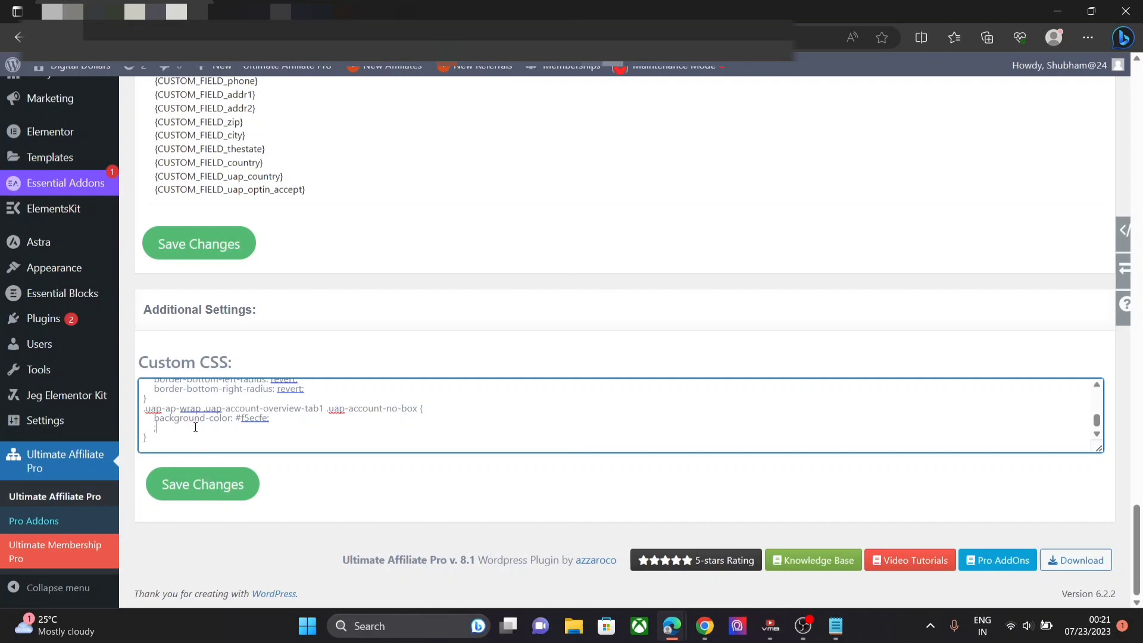
{"action": "left_click", "coordinate": [203, 485]}
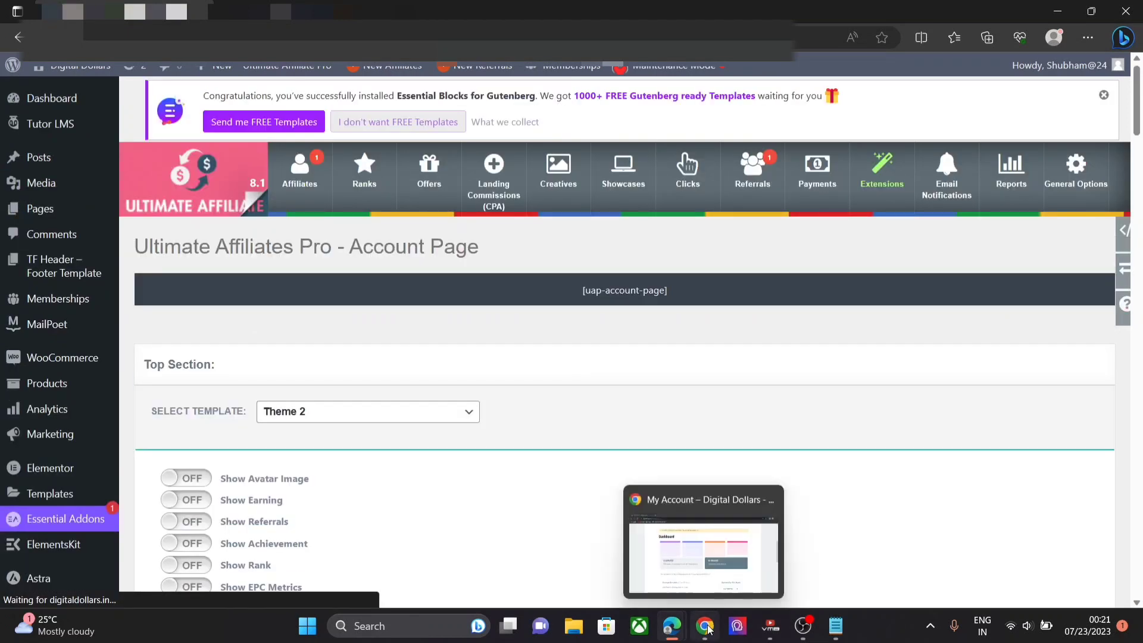
- Confirm the Total Referrals box now has a plain #f5ecfe background, then open a new browser tab
{"action": "left_click", "coordinate": [709, 629]}
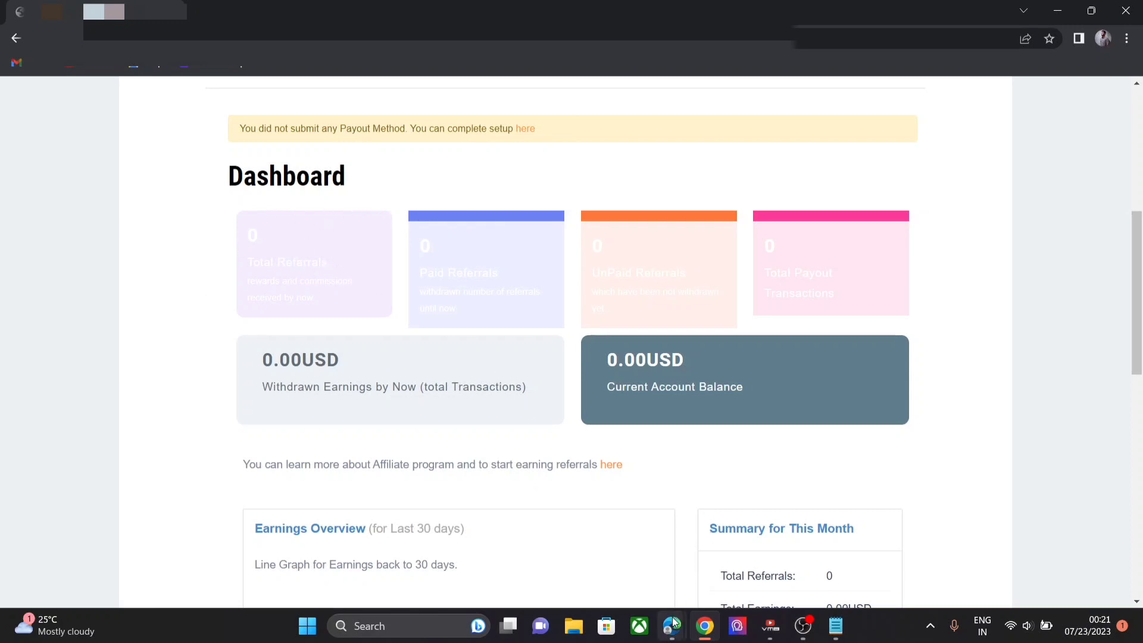
{"action": "mouse_move", "coordinate": [673, 624]}
{"action": "left_click", "coordinate": [786, 524]}
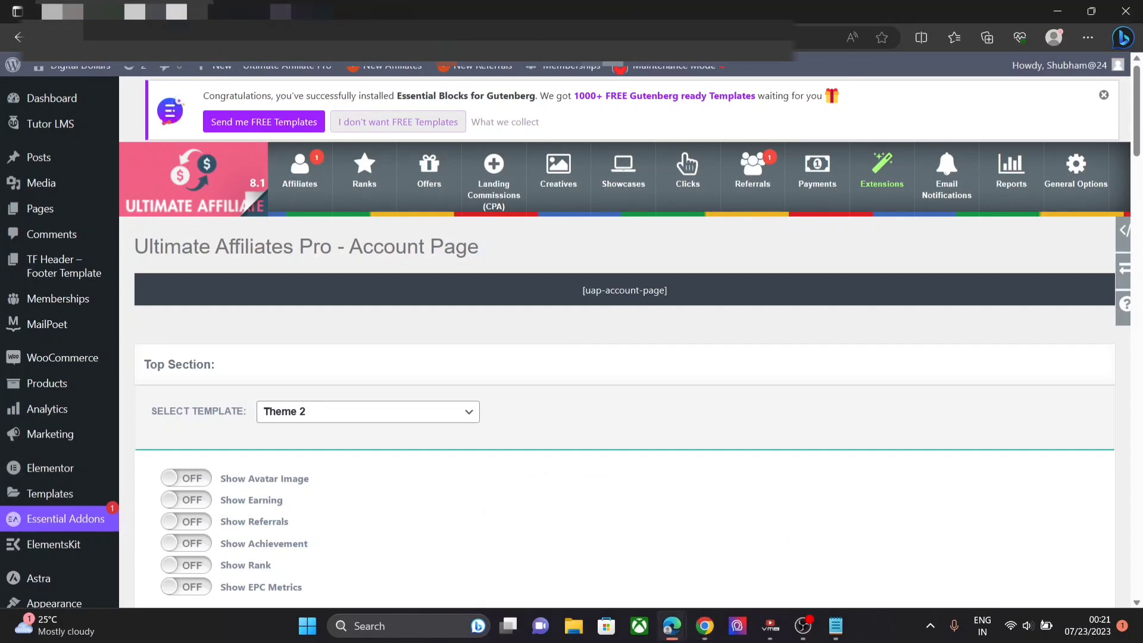
{"action": "key", "text": "ctrl+t"}
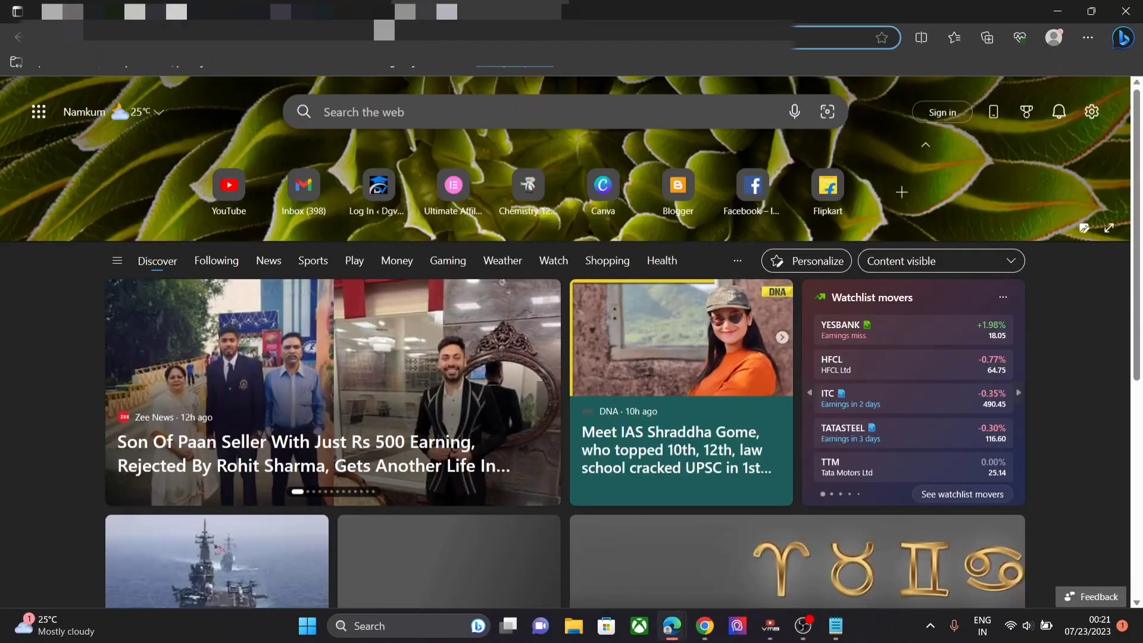
- Search for an html color picker and open the W3Schools HTML Color Picker page
{"action": "left_click", "coordinate": [381, 37]}
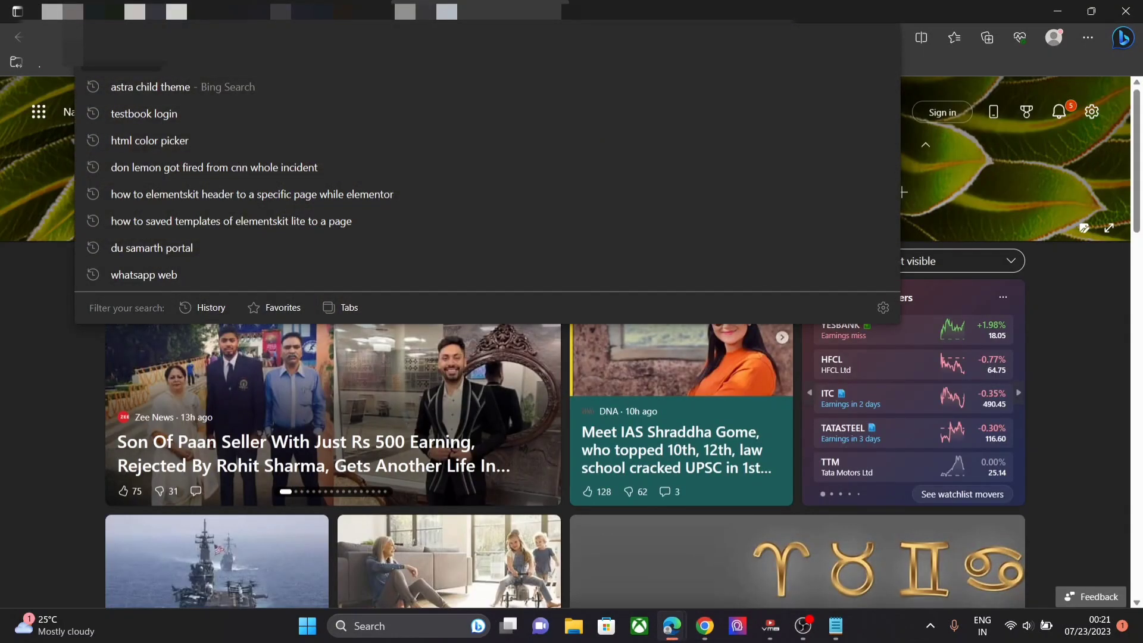
{"action": "type", "text": "html"}
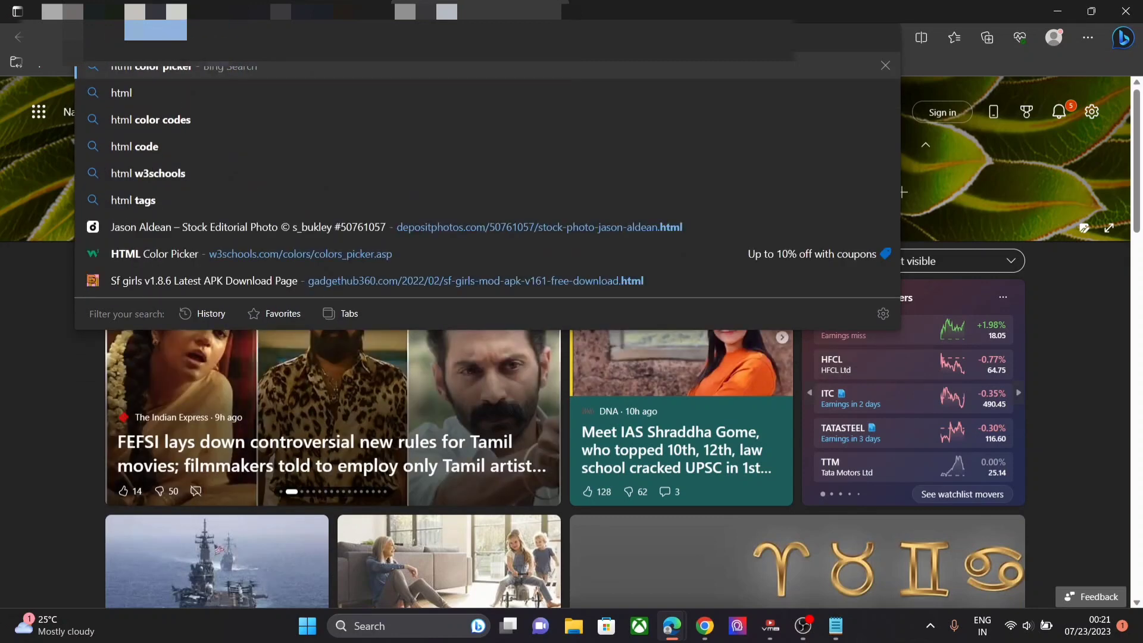
{"action": "key", "text": "Return"}
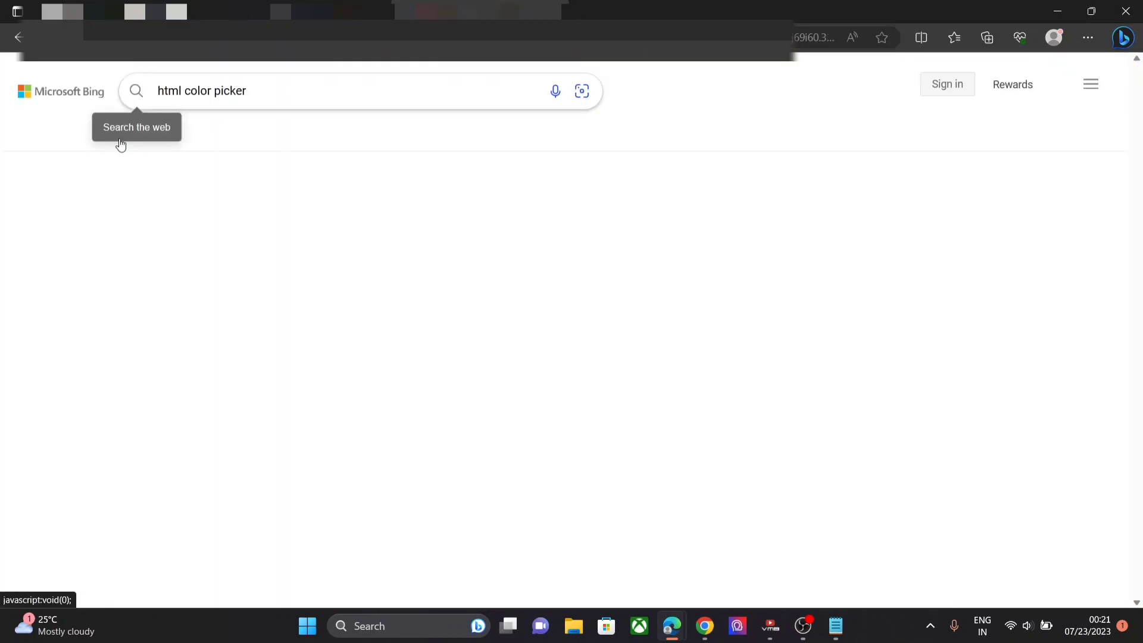
{"action": "left_click", "coordinate": [199, 255]}
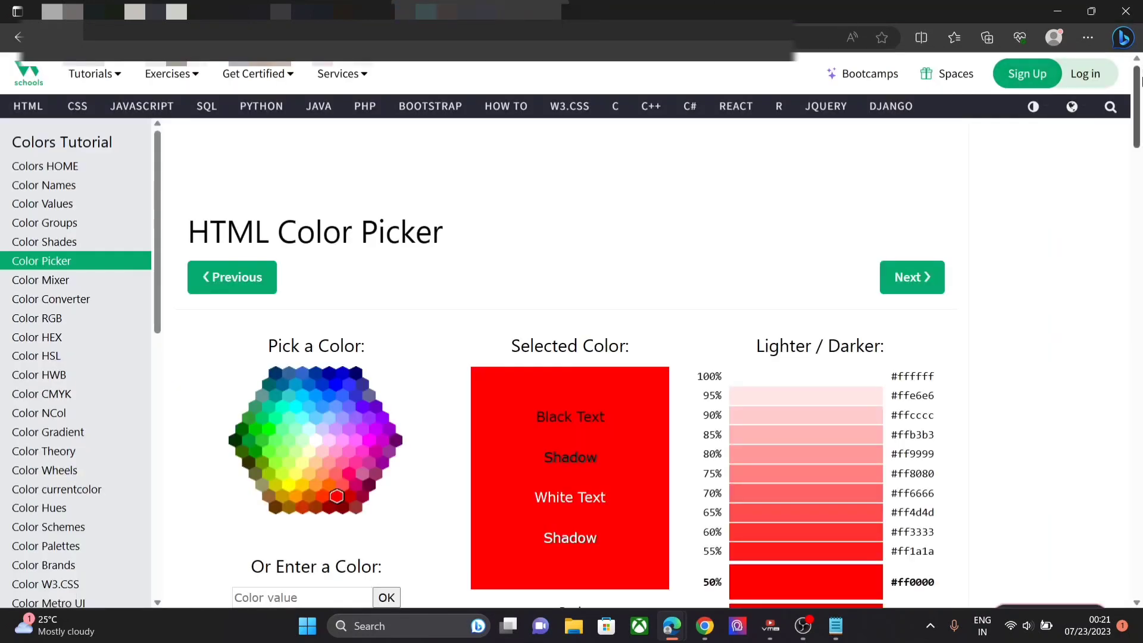
{"action": "scroll", "coordinate": [1141, 134], "scroll_direction": "down", "scroll_amount": 3}
{"action": "scroll", "coordinate": [1141, 134], "scroll_direction": "down", "scroll_amount": 2}
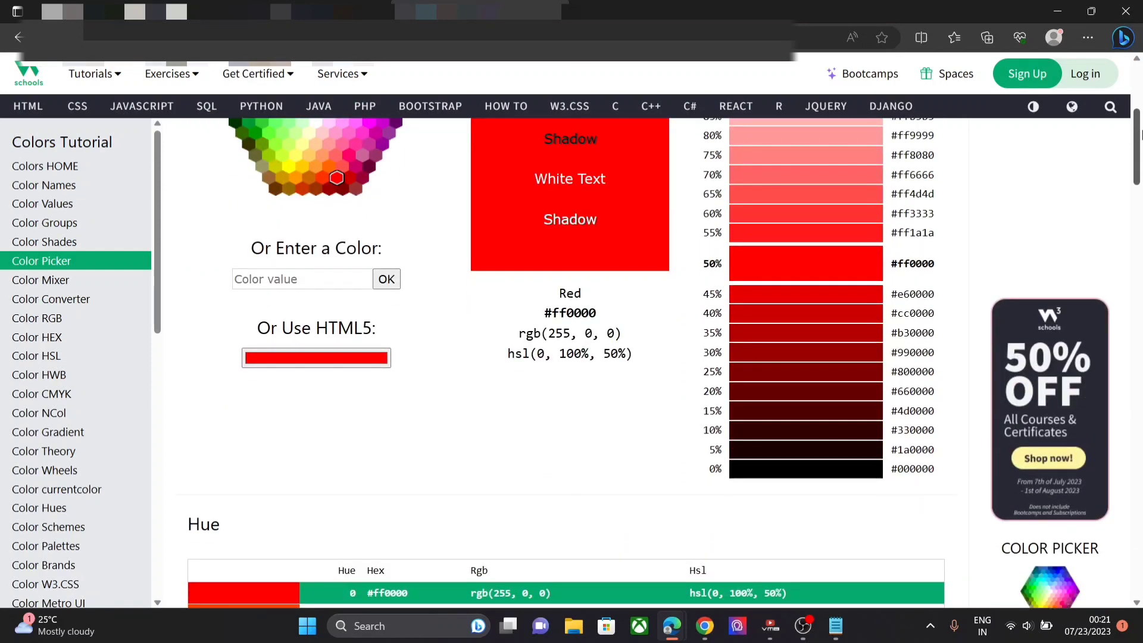
{"action": "scroll", "coordinate": [403, 144], "scroll_direction": "up", "scroll_amount": 3}
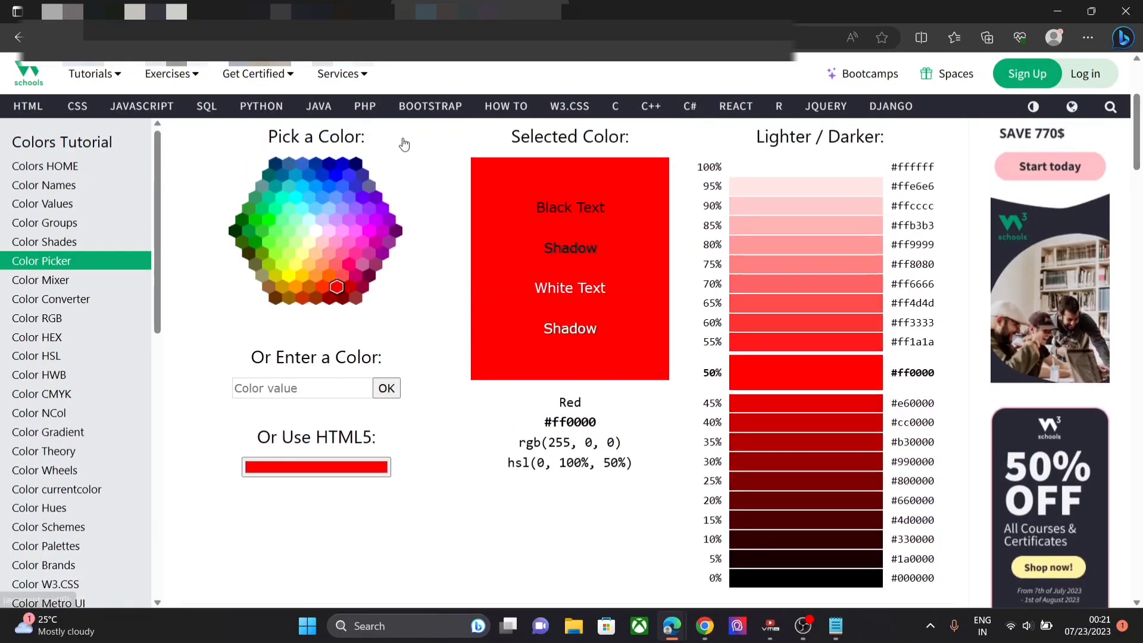
- Choose Blue #0000ff and copy the #1a1aff shade's hex code
{"action": "left_click", "coordinate": [335, 174]}
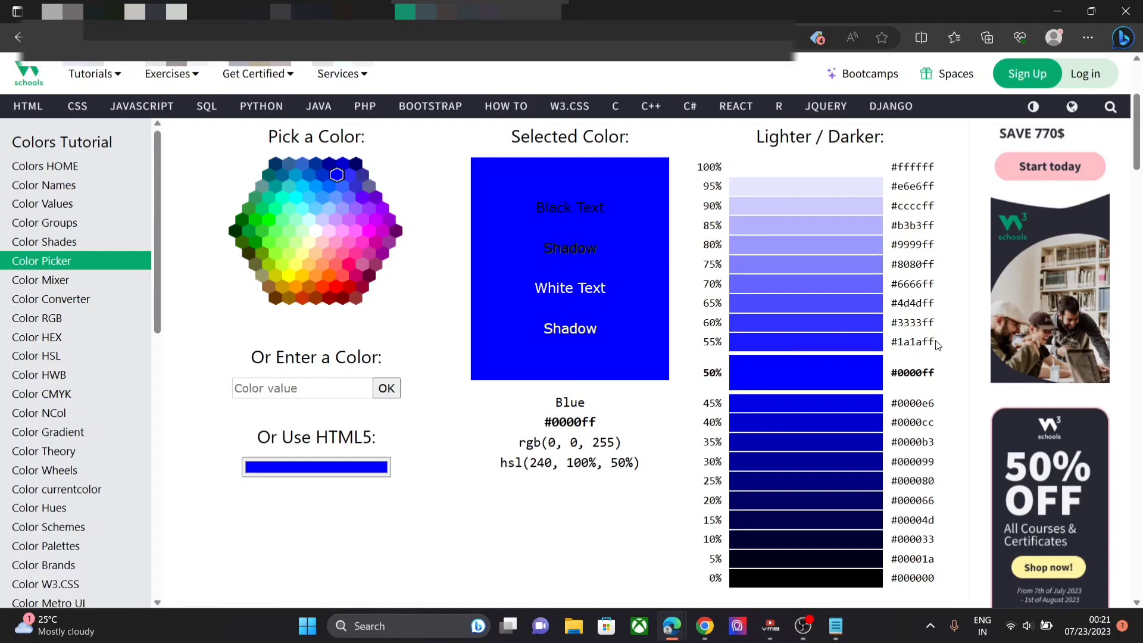
{"action": "left_click_drag", "start_coordinate": [937, 343], "coordinate": [892, 344]}
{"action": "key", "text": "ctrl+c"}
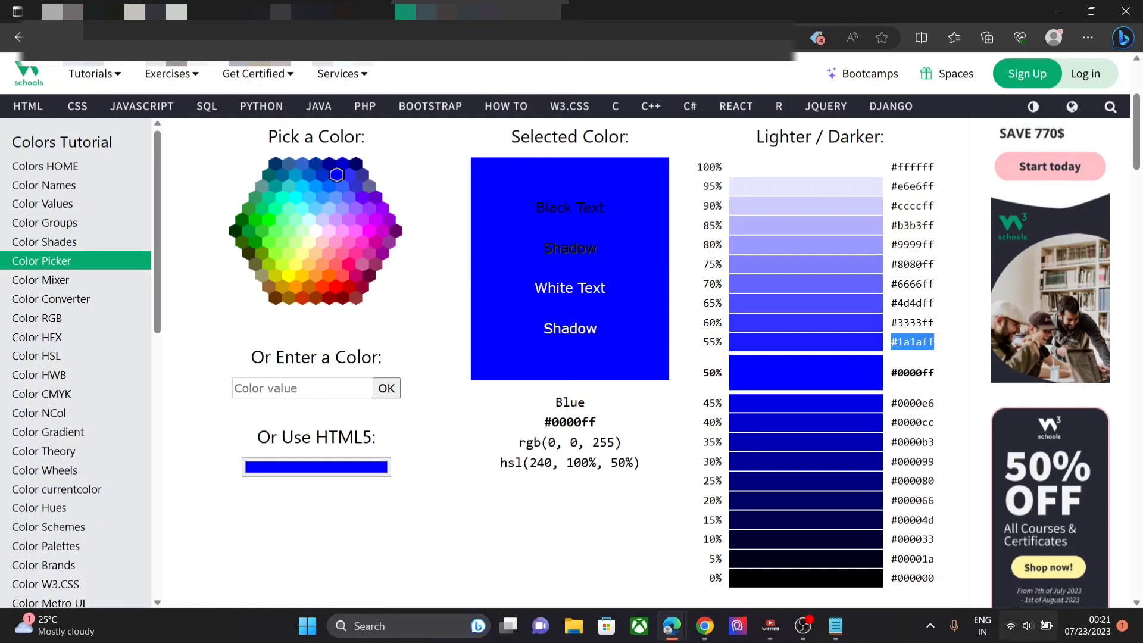
{"action": "mouse_move", "coordinate": [685, 613]}
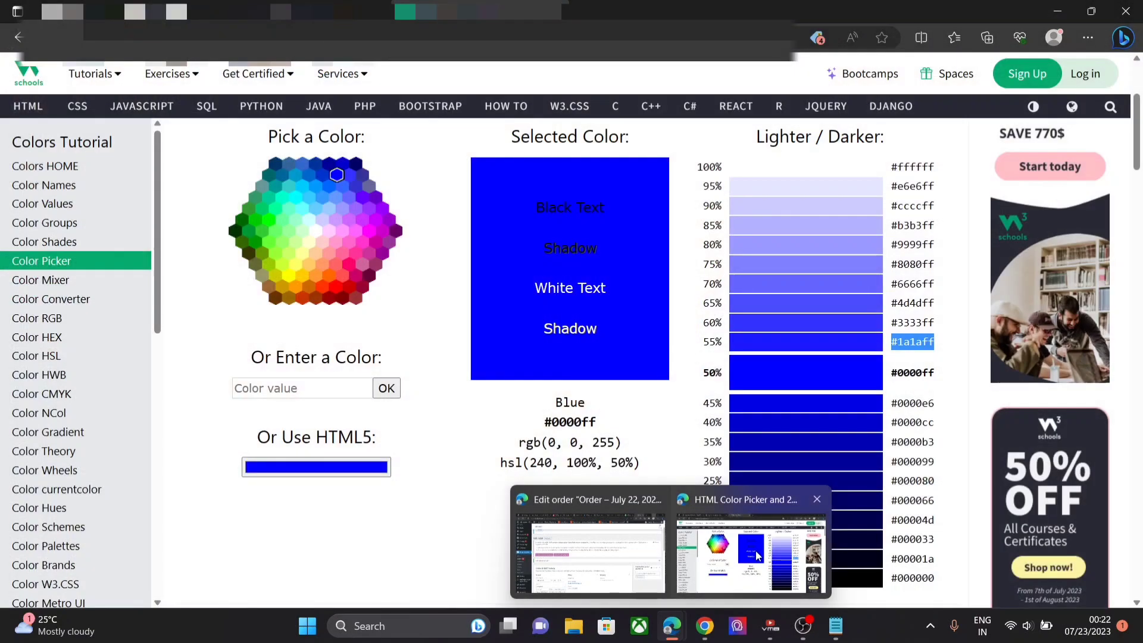
- In the .uap-account-overview-tab1 rule, swap background #f5ecfe for the pasted #1a1aff and save
{"action": "left_click", "coordinate": [757, 556]}
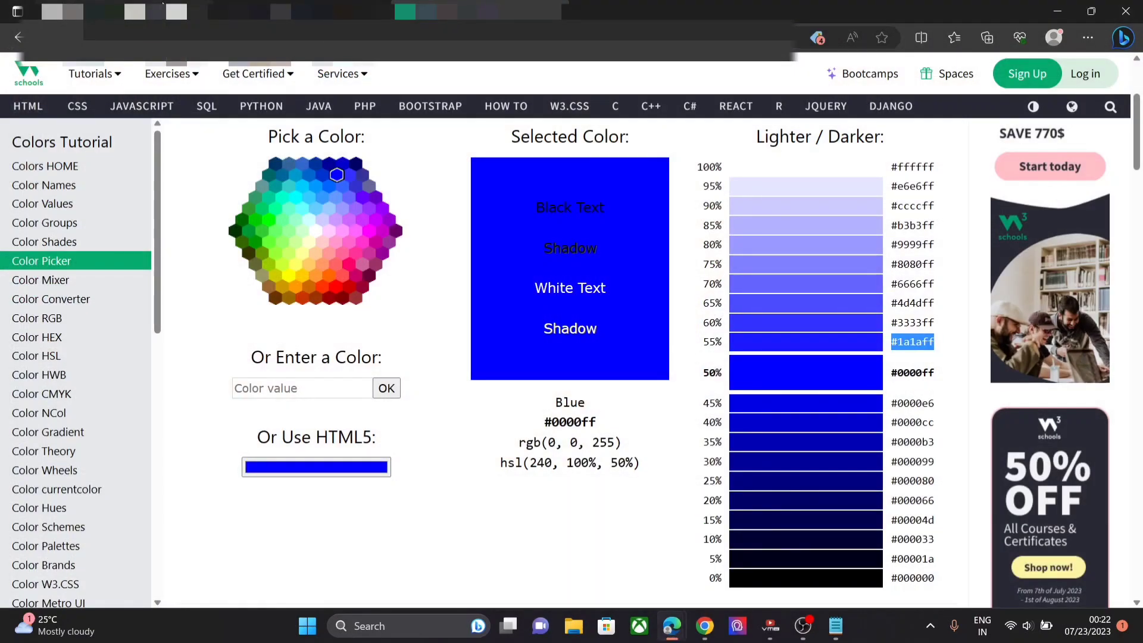
{"action": "left_click", "coordinate": [122, 10]}
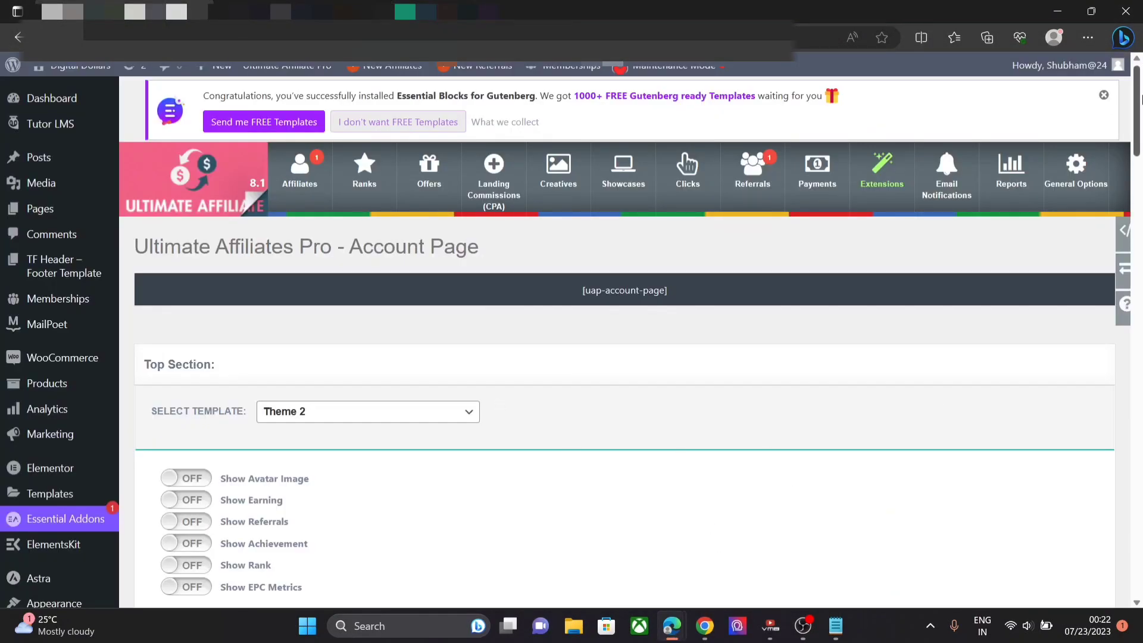
{"action": "left_click_drag", "start_coordinate": [1142, 110], "coordinate": [1141, 551]}
{"action": "left_click", "coordinate": [318, 410]}
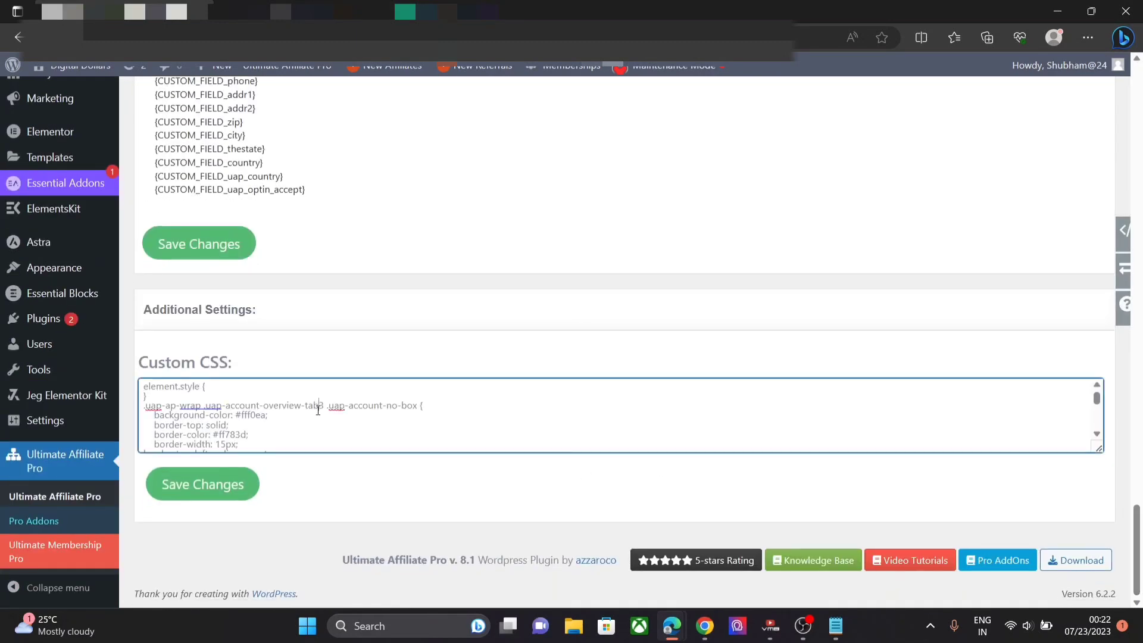
{"action": "key", "text": "Down"}
{"action": "key", "text": "Down"}
{"action": "key", "text": "Down"}
{"action": "key", "text": "Down"}
{"action": "key", "text": "Down"}
{"action": "key", "text": "Down"}
{"action": "key", "text": "Down"}
{"action": "key", "text": "Down"}
{"action": "key", "text": "Down"}
{"action": "key", "text": "Down"}
{"action": "key", "text": "Down"}
{"action": "key", "text": "Down"}
{"action": "key", "text": "Down"}
{"action": "key", "text": "Down"}
{"action": "key", "text": "Down"}
{"action": "key", "text": "Down"}
{"action": "key", "text": "Down"}
{"action": "key", "text": "Down"}
{"action": "key", "text": "Down"}
{"action": "key", "text": "Down"}
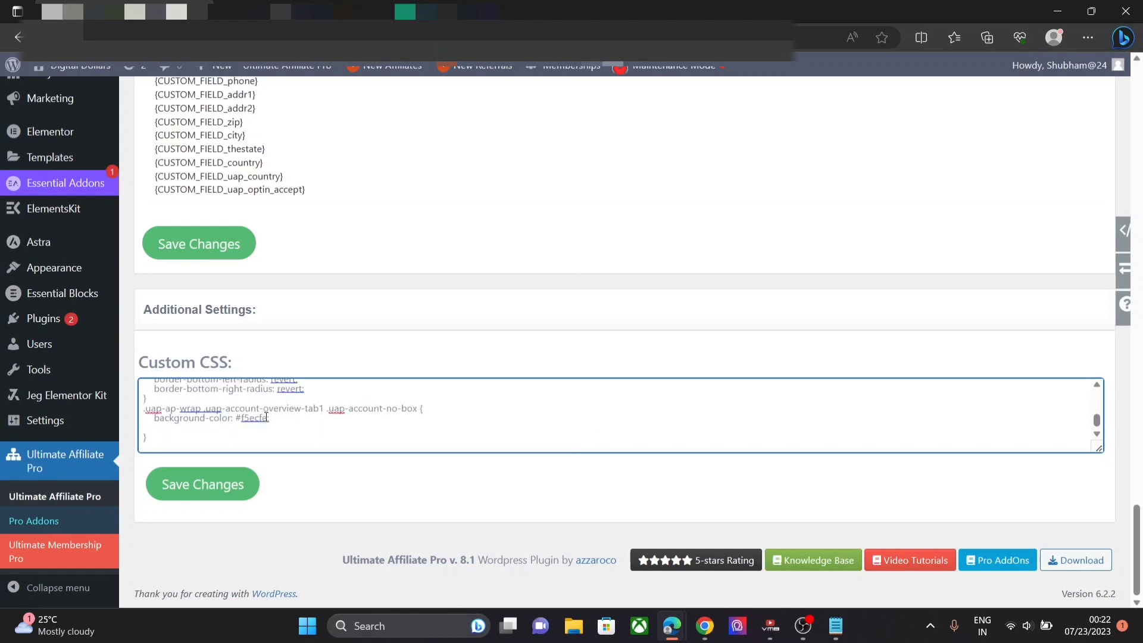
{"action": "left_click_drag", "start_coordinate": [269, 418], "coordinate": [236, 418]}
{"action": "key", "text": "BackSpace"}
{"action": "key", "text": "ctrl+v"}
{"action": "left_click", "coordinate": [218, 486]}
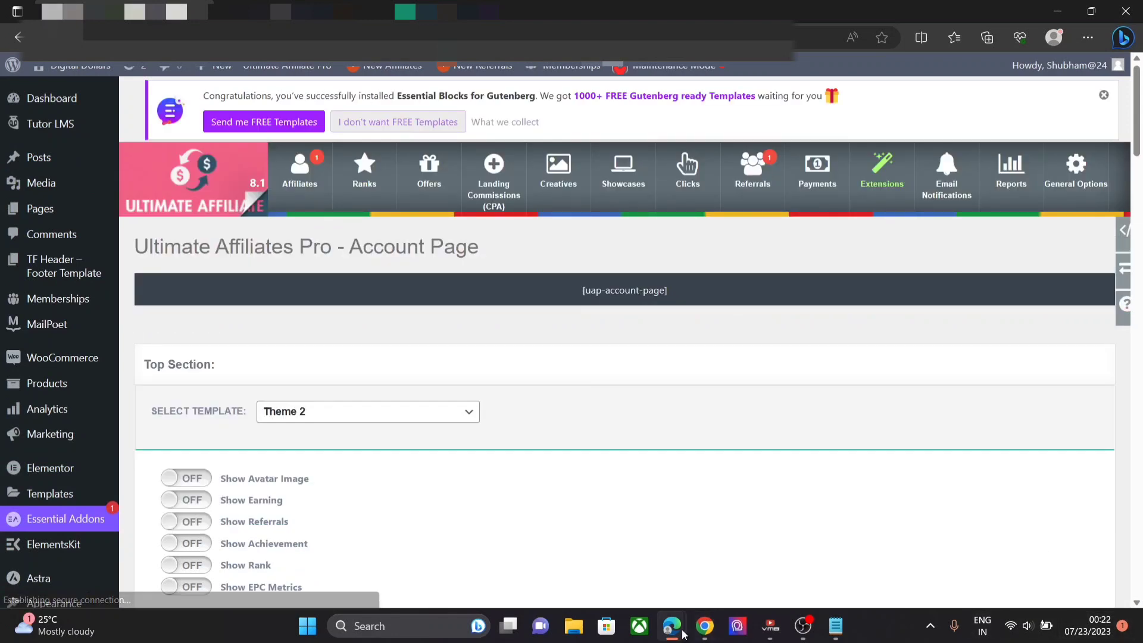
- View the solid blue Total Referrals box on the dashboard, then return to the Account Page settings
{"action": "left_click", "coordinate": [705, 626]}
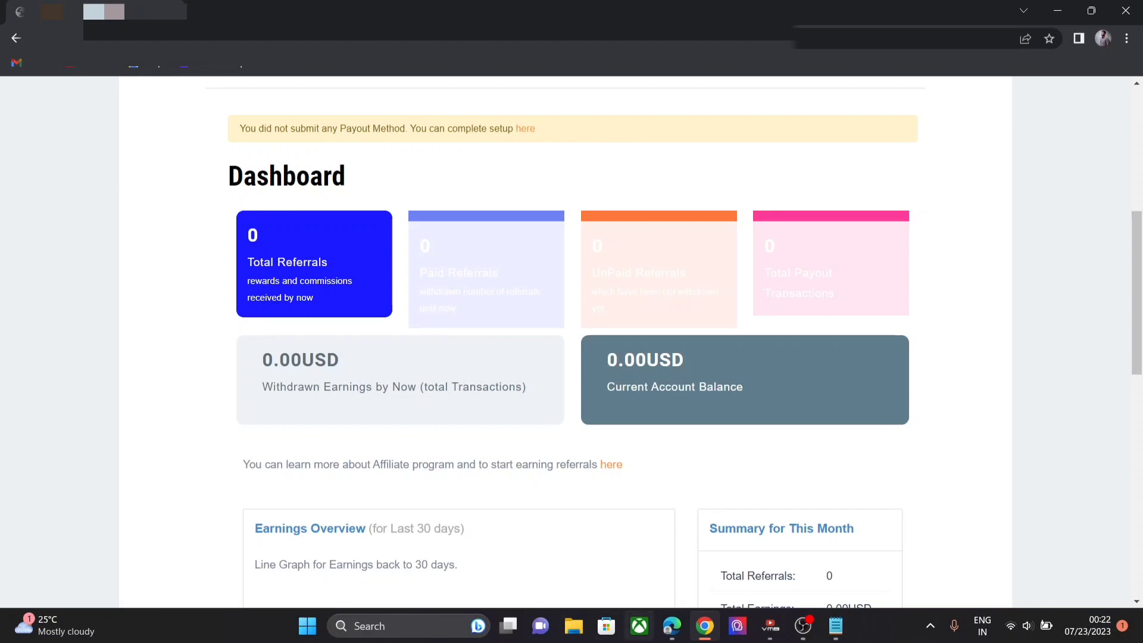
{"action": "mouse_move", "coordinate": [685, 630]}
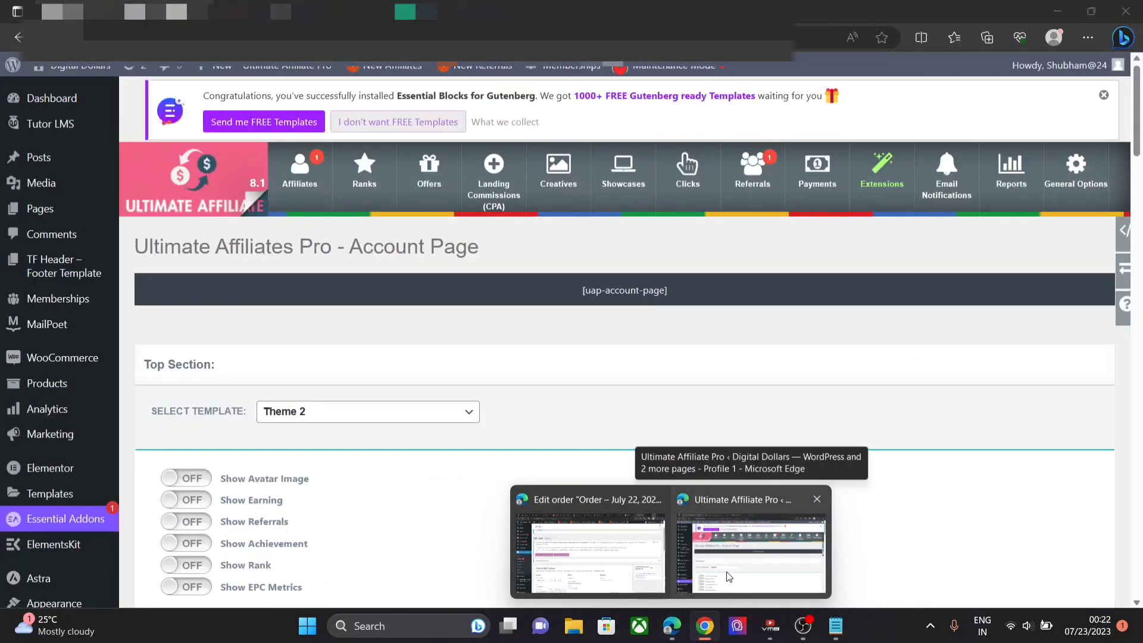
{"action": "left_click", "coordinate": [726, 577]}
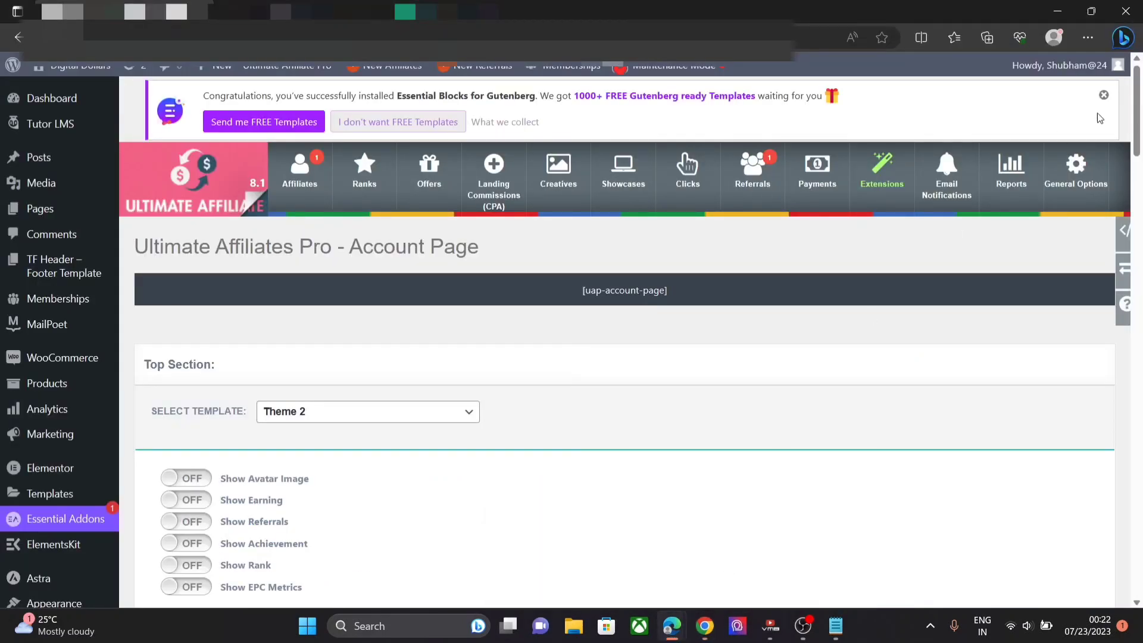
- Replace the Account Page Custom CSS with the Notepad stylesheet, including its 15px borders, and save
{"action": "left_click_drag", "start_coordinate": [1137, 127], "coordinate": [1138, 587]}
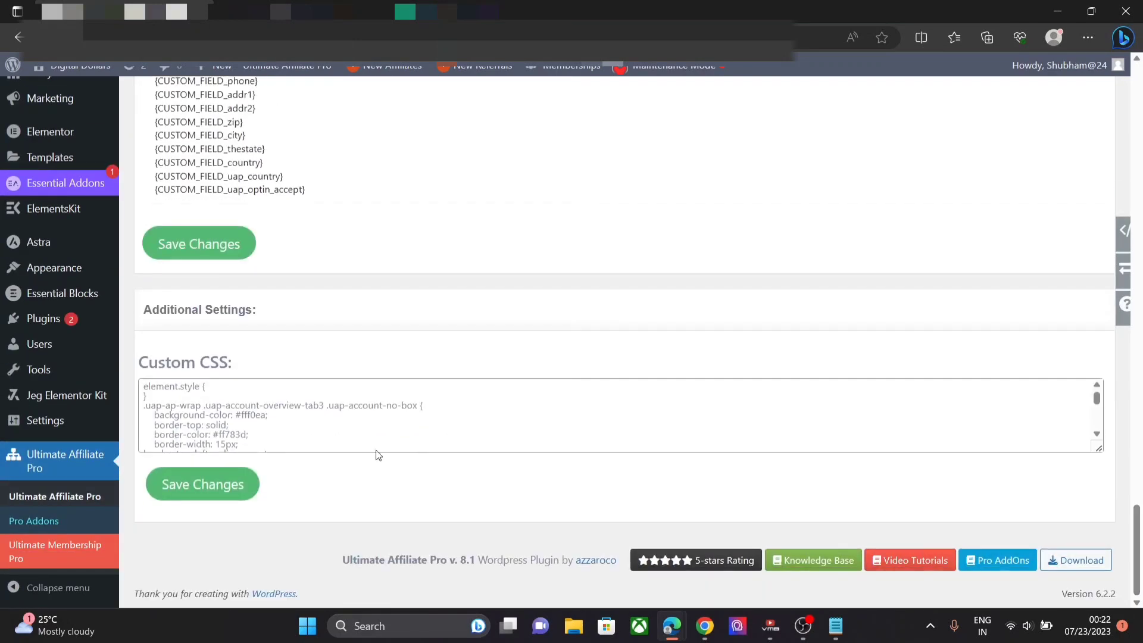
{"action": "left_click", "coordinate": [317, 427]}
{"action": "key", "text": "ctrl+a"}
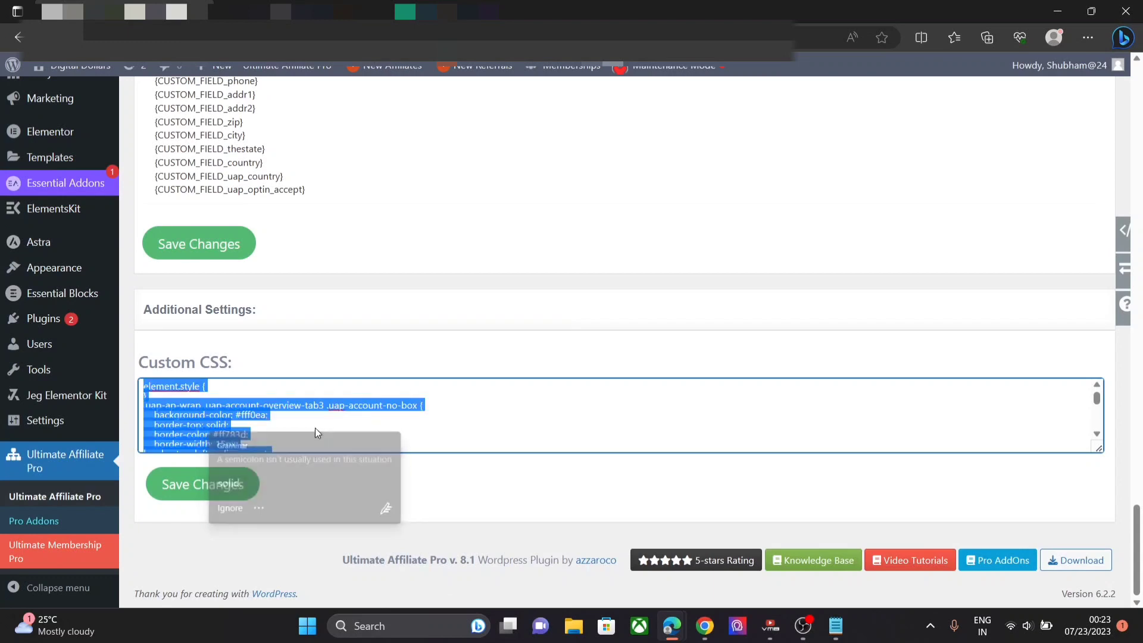
{"action": "key", "text": "BackSpace"}
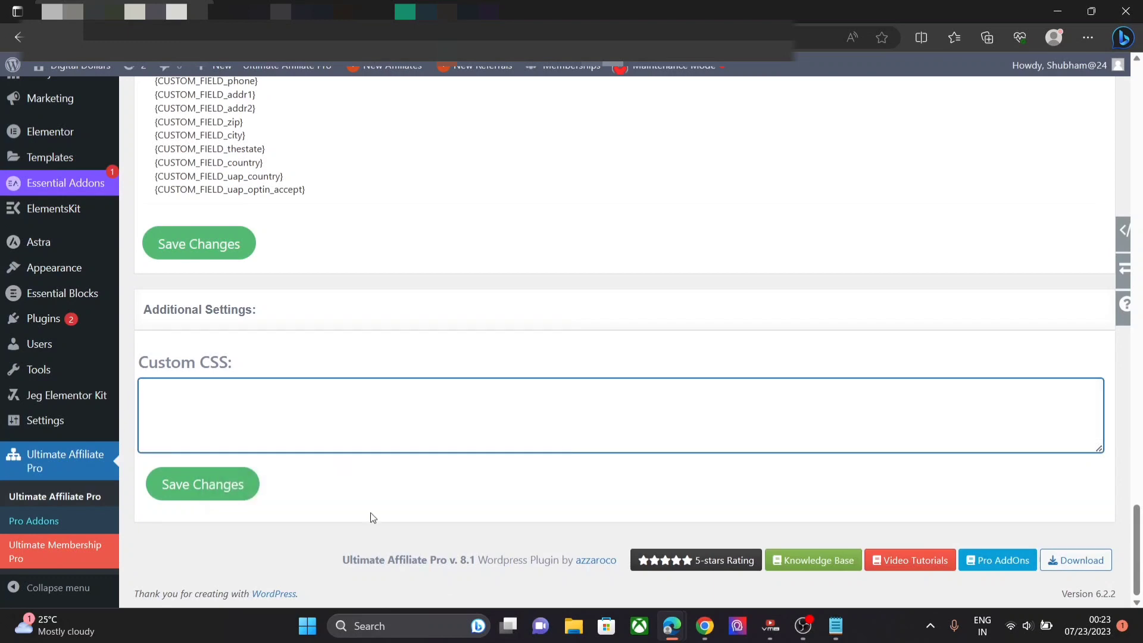
{"action": "key", "text": "ctrl+v"}
{"action": "key", "text": "BackSpace"}
{"action": "key", "text": "BackSpace"}
{"action": "key", "text": "BackSpace"}
{"action": "key", "text": "BackSpace"}
{"action": "key", "text": "BackSpace"}
{"action": "left_click", "coordinate": [836, 627]}
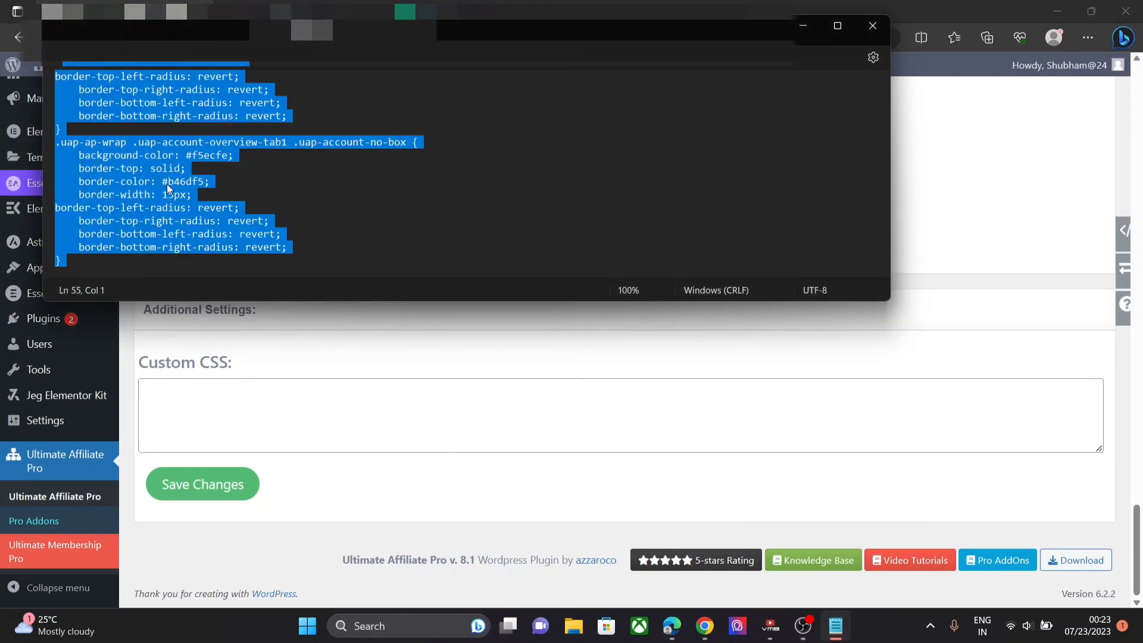
{"action": "left_click", "coordinate": [167, 398]}
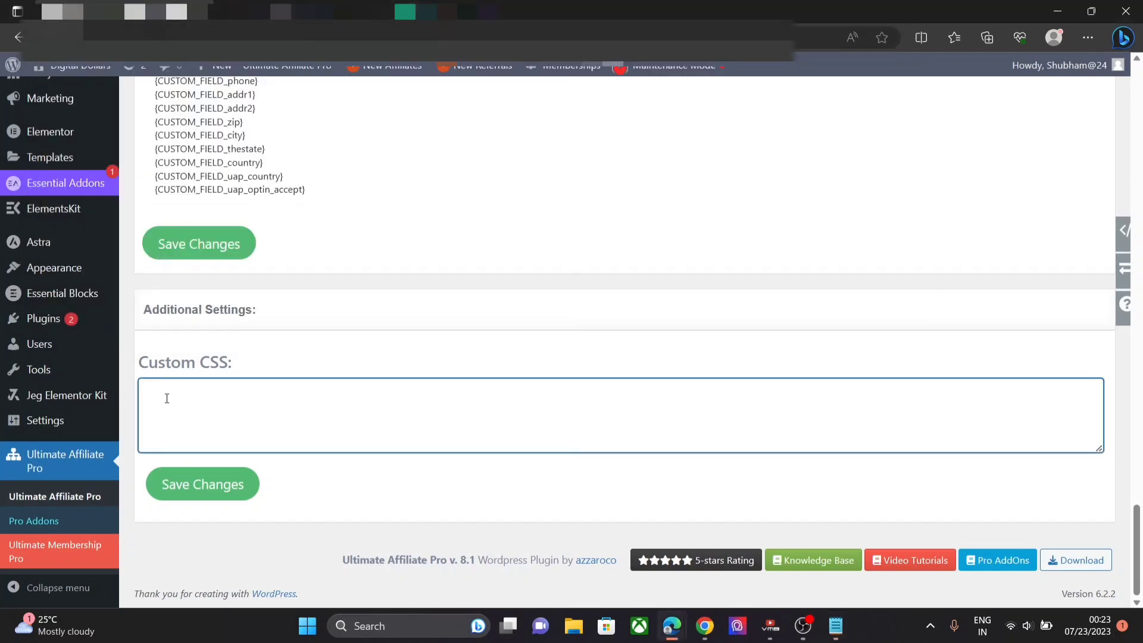
{"action": "key", "text": "ctrl+v"}
{"action": "left_click", "coordinate": [220, 478]}
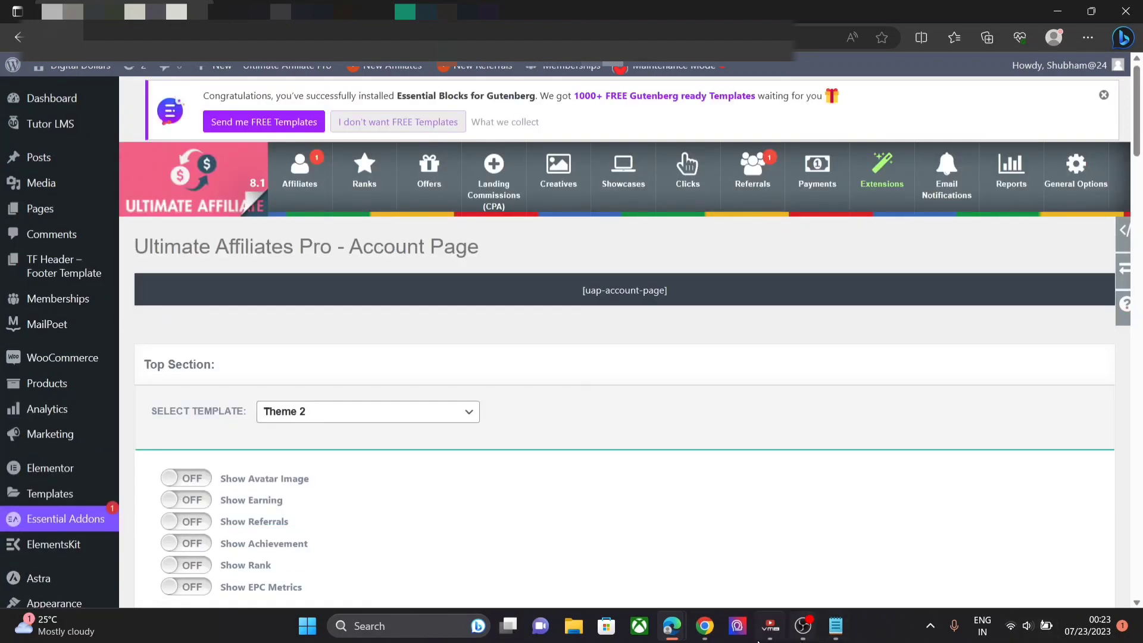
{"action": "left_click", "coordinate": [705, 625]}
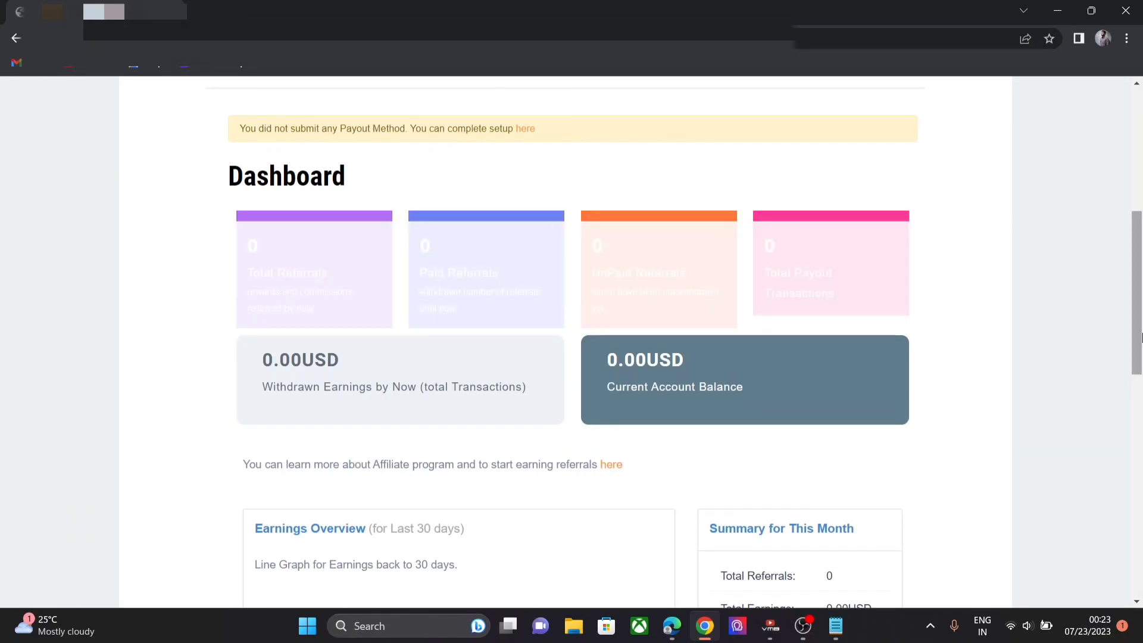
{"action": "left_click_drag", "start_coordinate": [1138, 334], "coordinate": [1142, 361]}
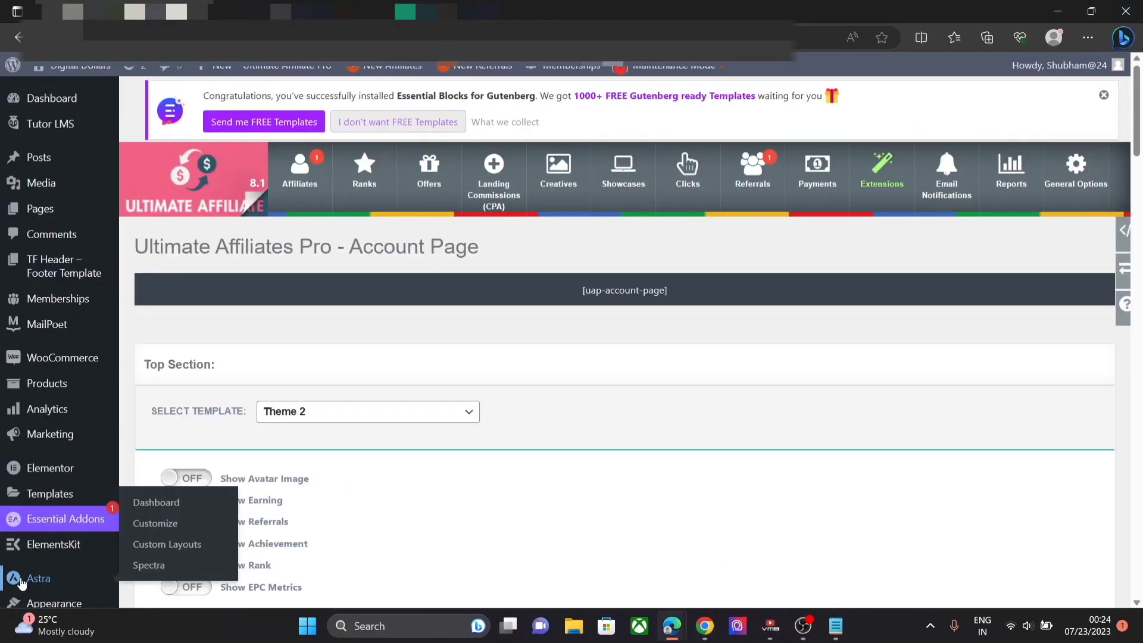
- Open the Astra welcome dashboard from the admin sidebar, then start a new browser tab
{"action": "left_click", "coordinate": [20, 580]}
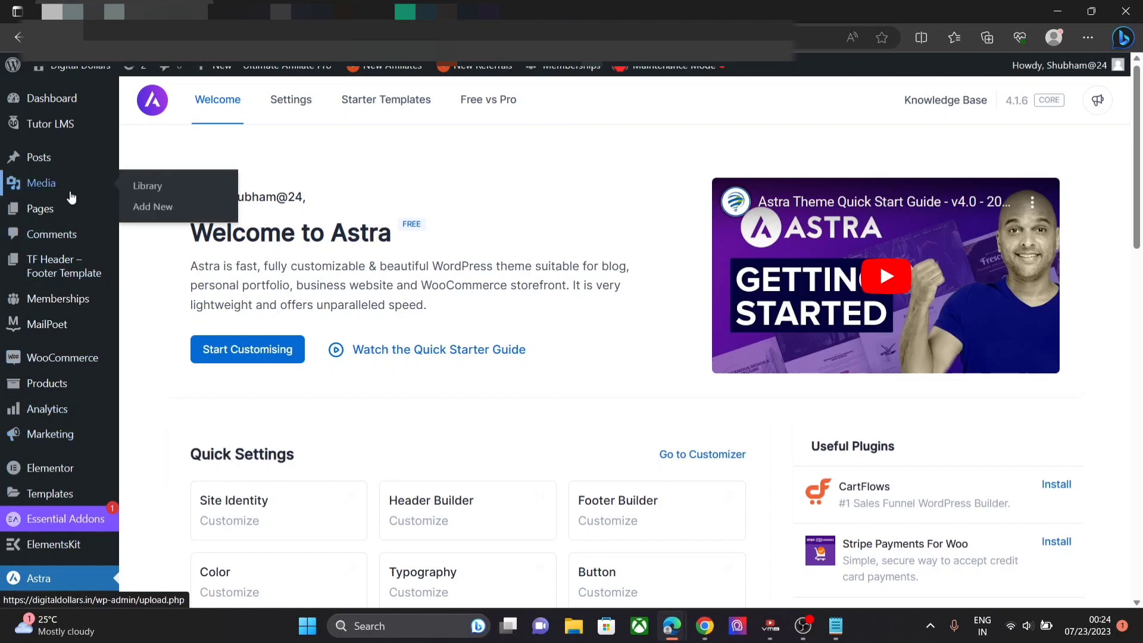
{"action": "mouse_move", "coordinate": [56, 208]}
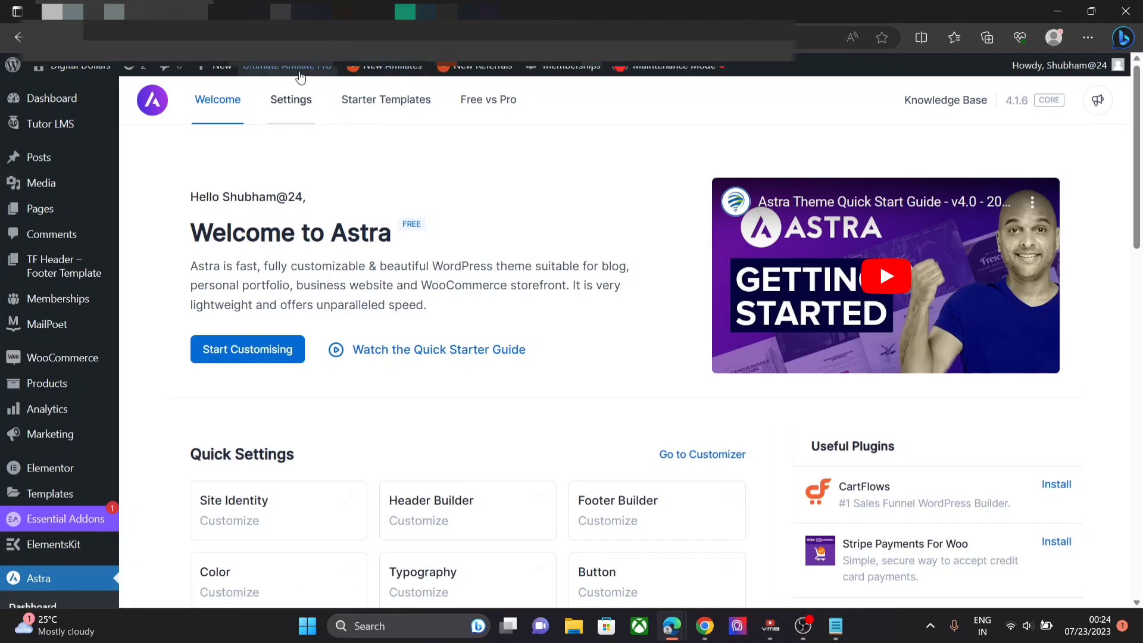
{"action": "key", "text": "ctrl+t"}
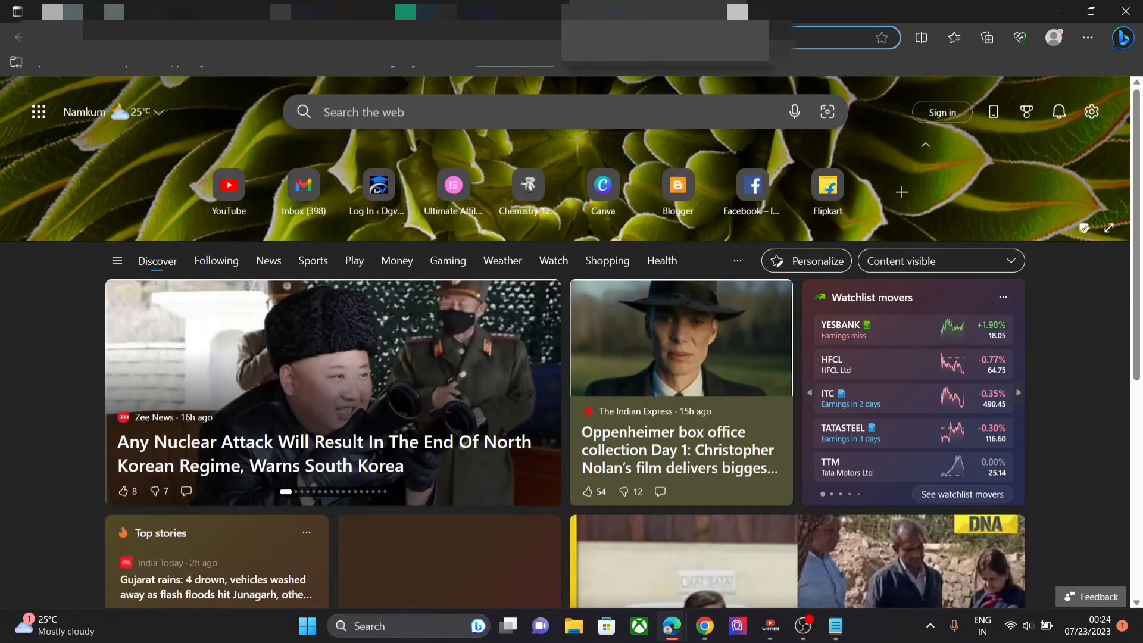
- Search Bing for 'astra child theme' and try the Astra child theme generator
{"action": "type", "text": "astra"}
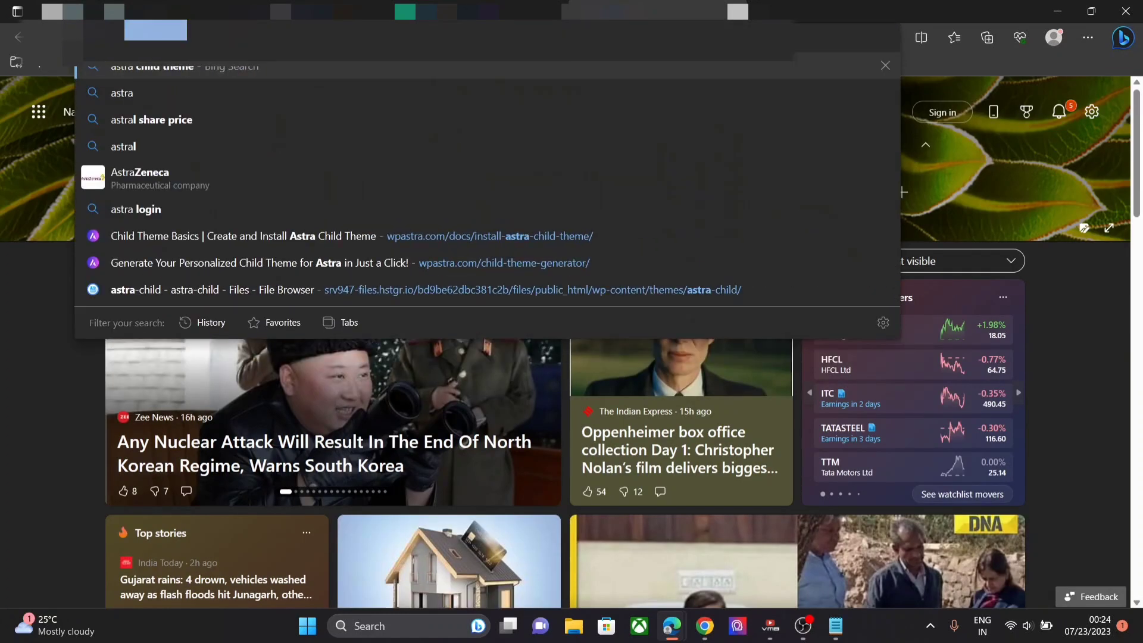
{"action": "key", "text": "Return"}
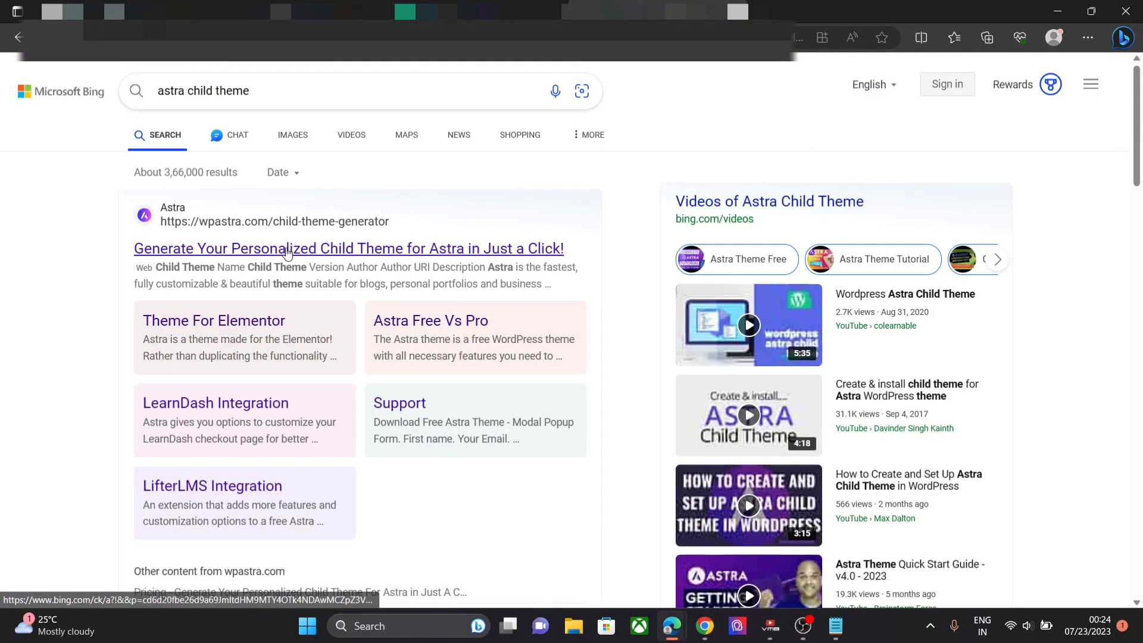
{"action": "left_click", "coordinate": [288, 251]}
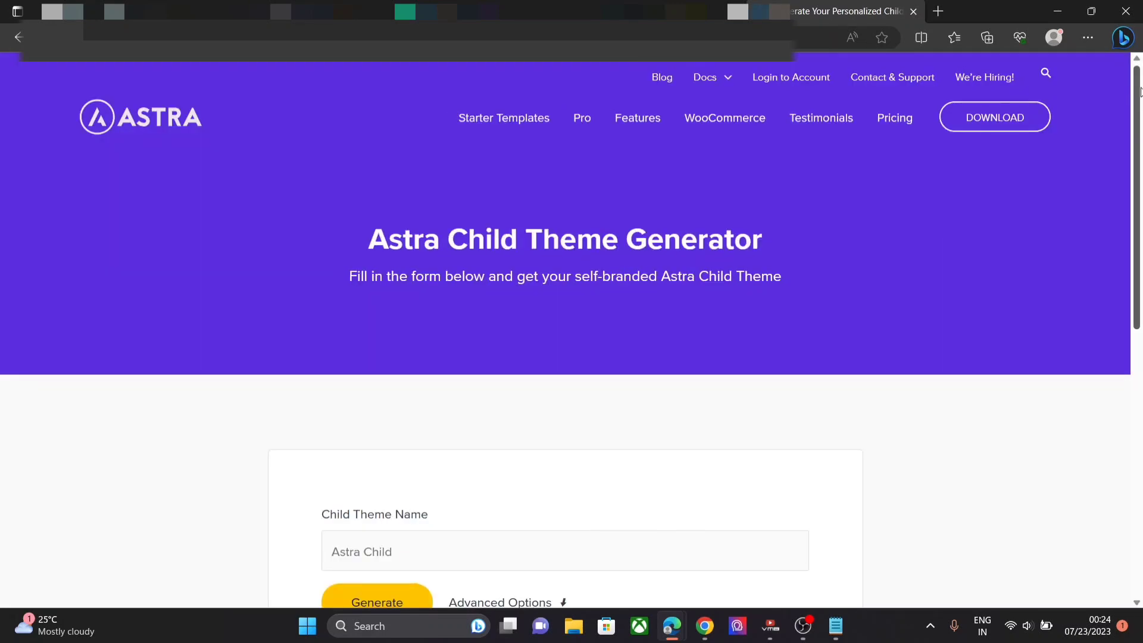
{"action": "scroll", "coordinate": [1140, 92], "scroll_direction": "down", "scroll_amount": 3}
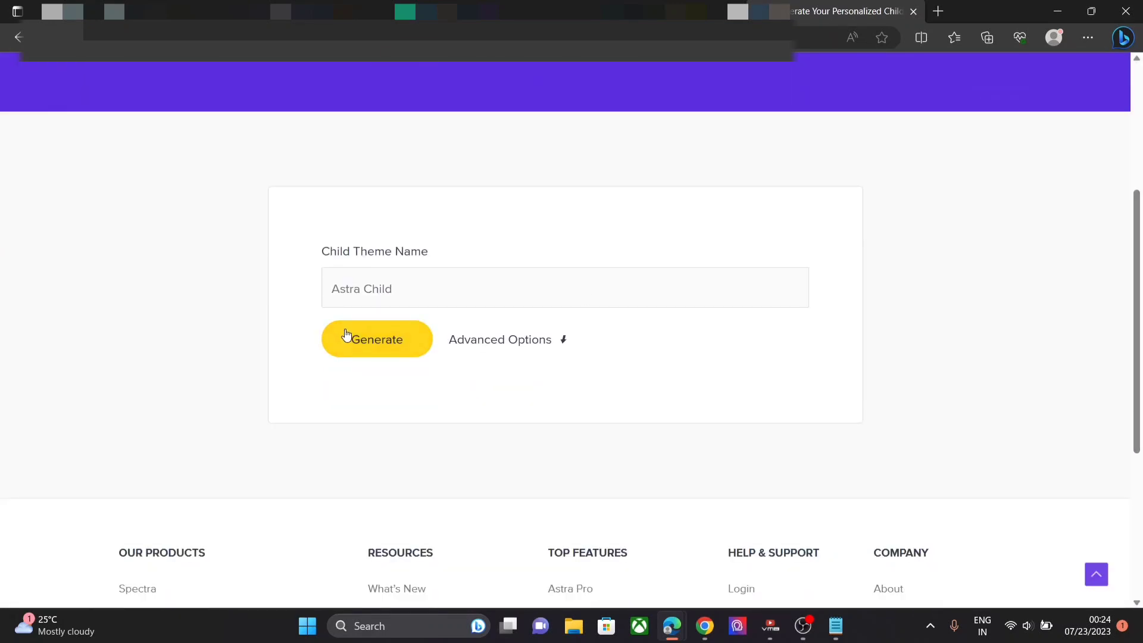
{"action": "left_click", "coordinate": [346, 337]}
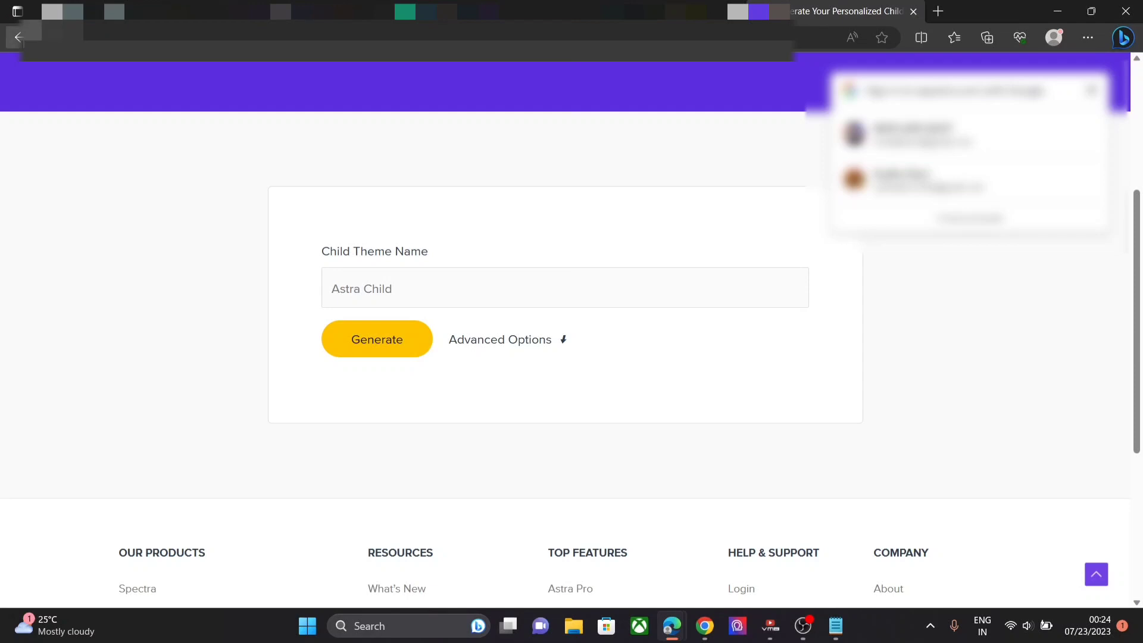
{"action": "left_click", "coordinate": [19, 37]}
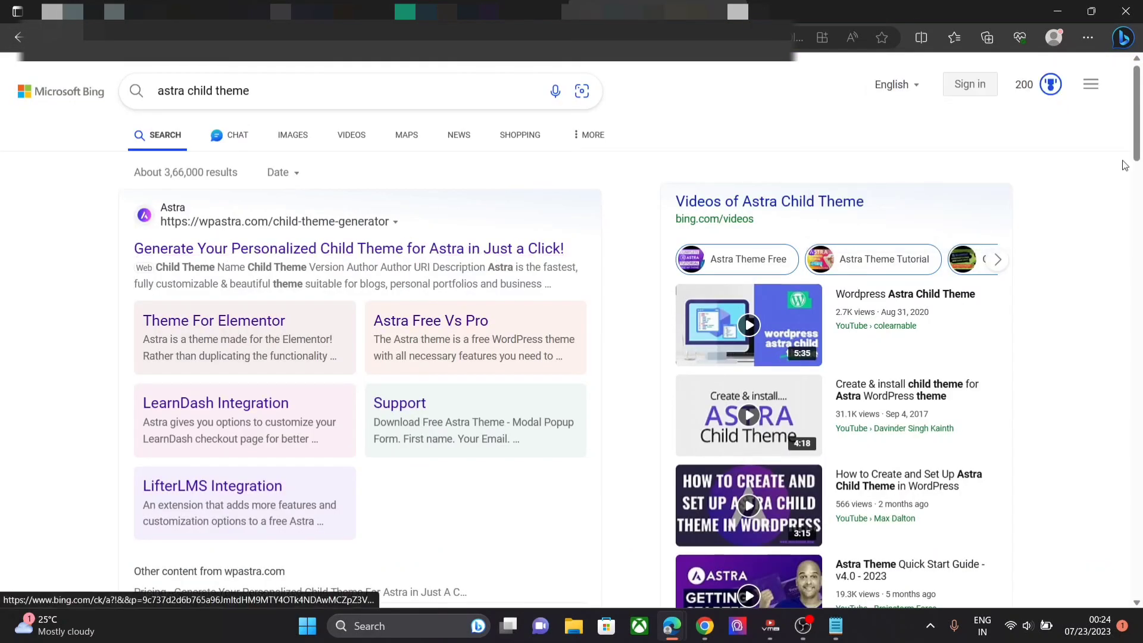
- Read the Child Theme Basics article, then close the docs tabs and return to the WordPress dashboard
{"action": "scroll", "coordinate": [1140, 137], "scroll_direction": "down", "scroll_amount": 13}
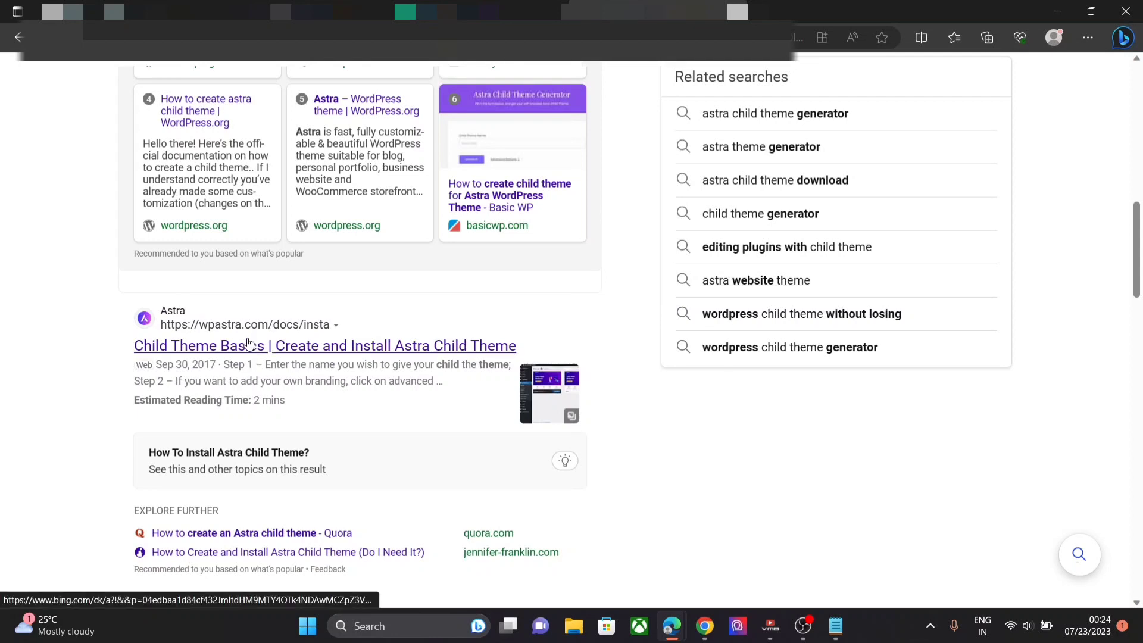
{"action": "left_click", "coordinate": [248, 344]}
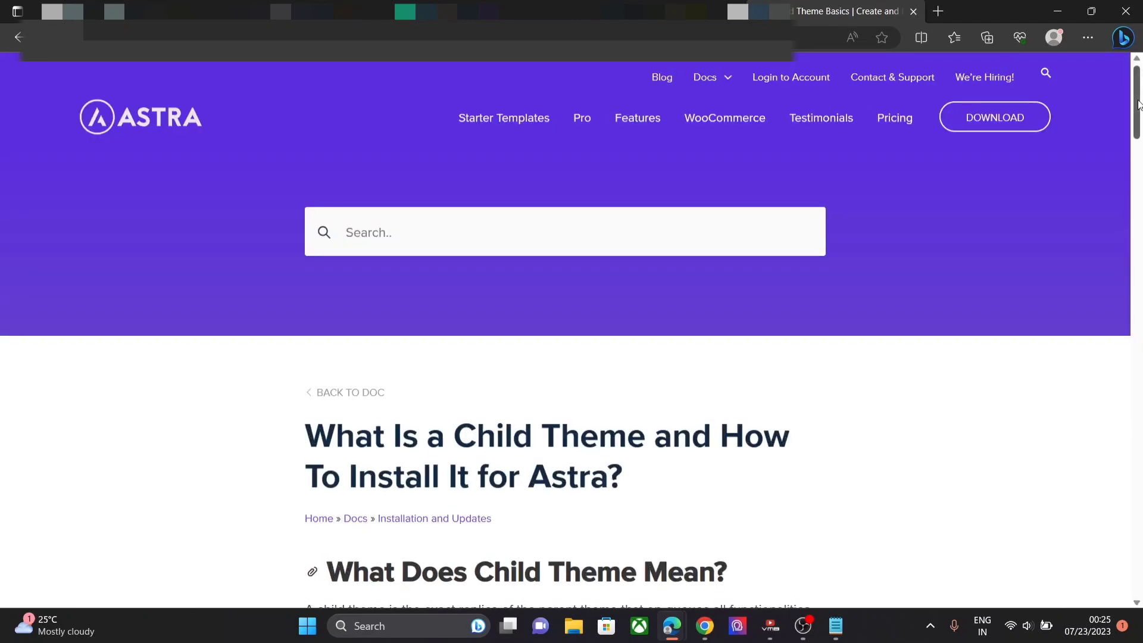
{"action": "left_click_drag", "start_coordinate": [1139, 105], "coordinate": [1142, 145]}
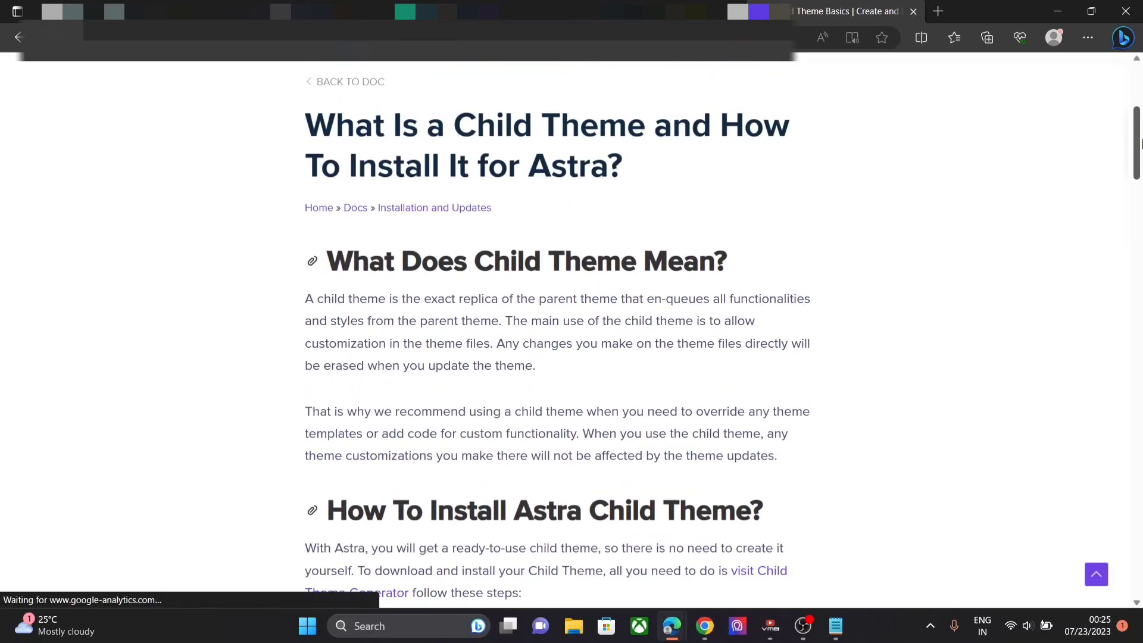
{"action": "left_click", "coordinate": [744, 572]}
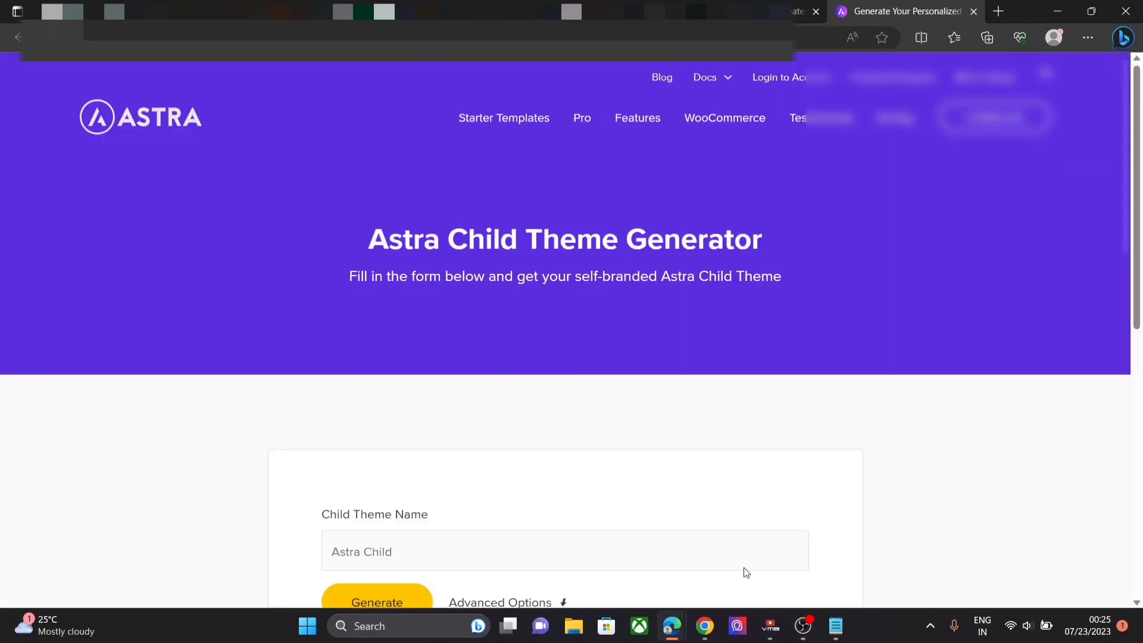
{"action": "left_click", "coordinate": [974, 11]}
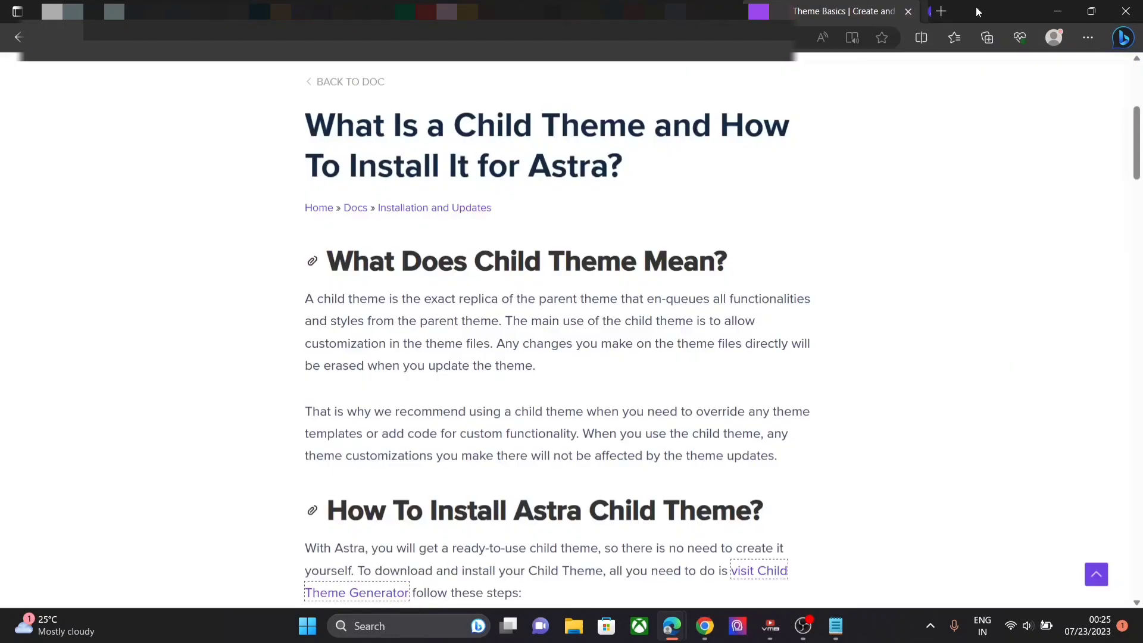
{"action": "left_click", "coordinate": [917, 13]}
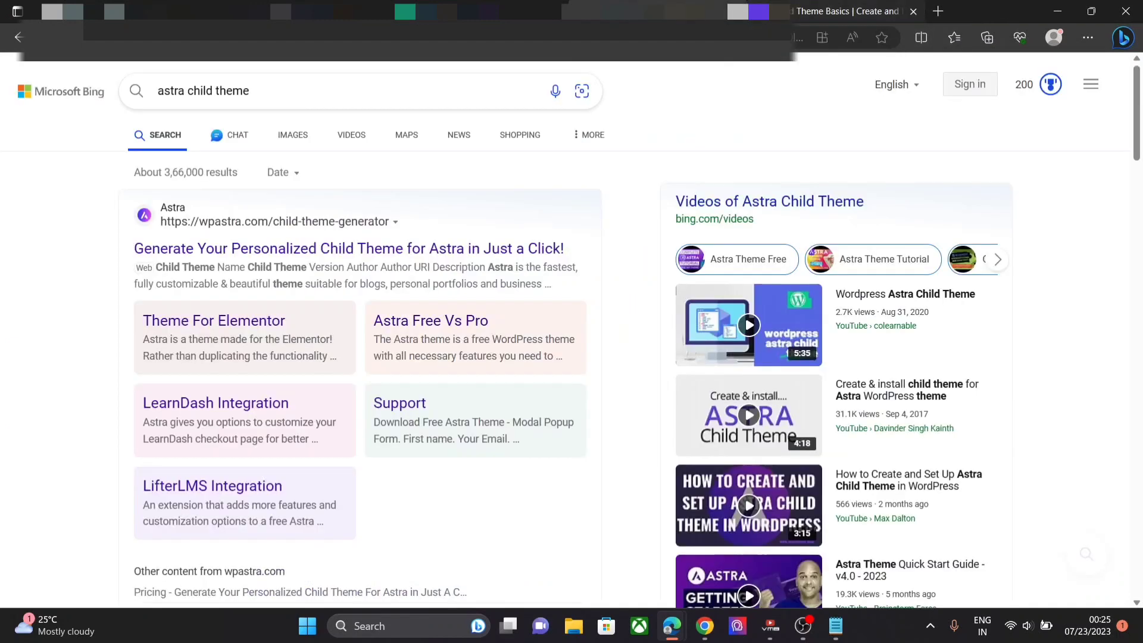
{"action": "left_click", "coordinate": [140, 11]}
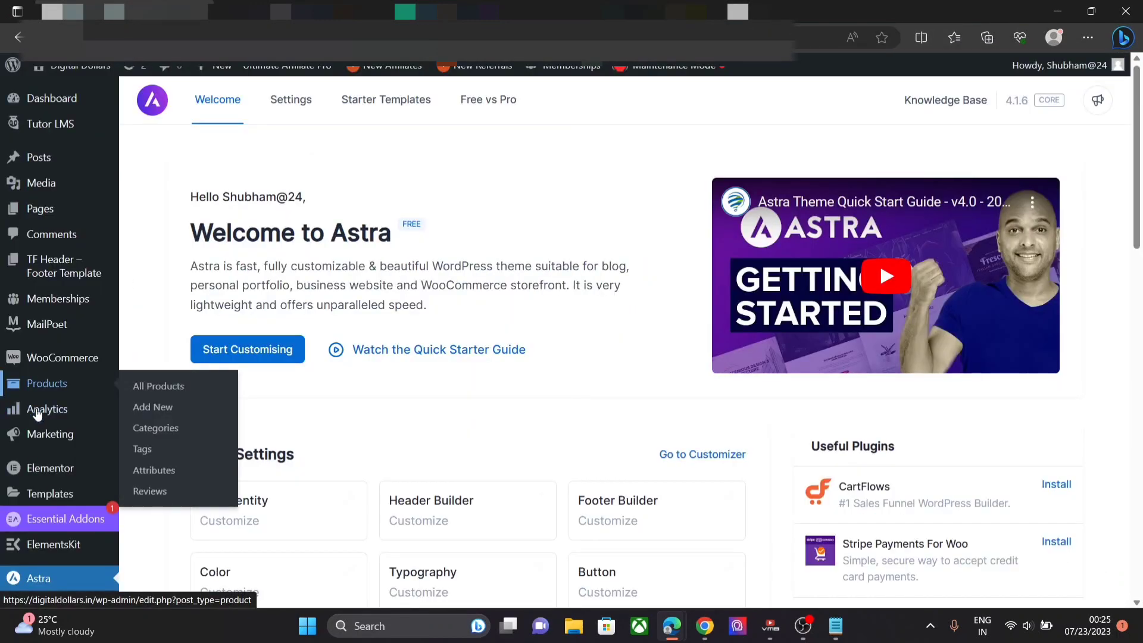
- Open Appearance > Themes, showing Astra 4.1.6 active, then go to the Add Themes page
{"action": "mouse_move", "coordinate": [39, 492]}
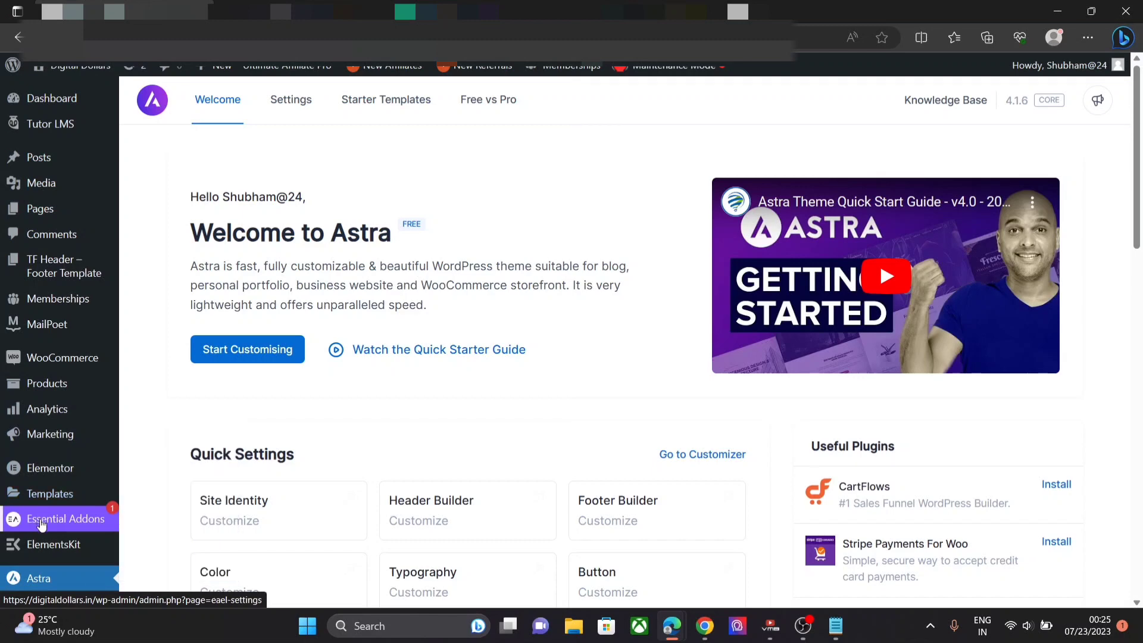
{"action": "scroll", "coordinate": [30, 523], "scroll_direction": "down", "scroll_amount": 2}
{"action": "scroll", "coordinate": [41, 524], "scroll_direction": "down", "scroll_amount": 3}
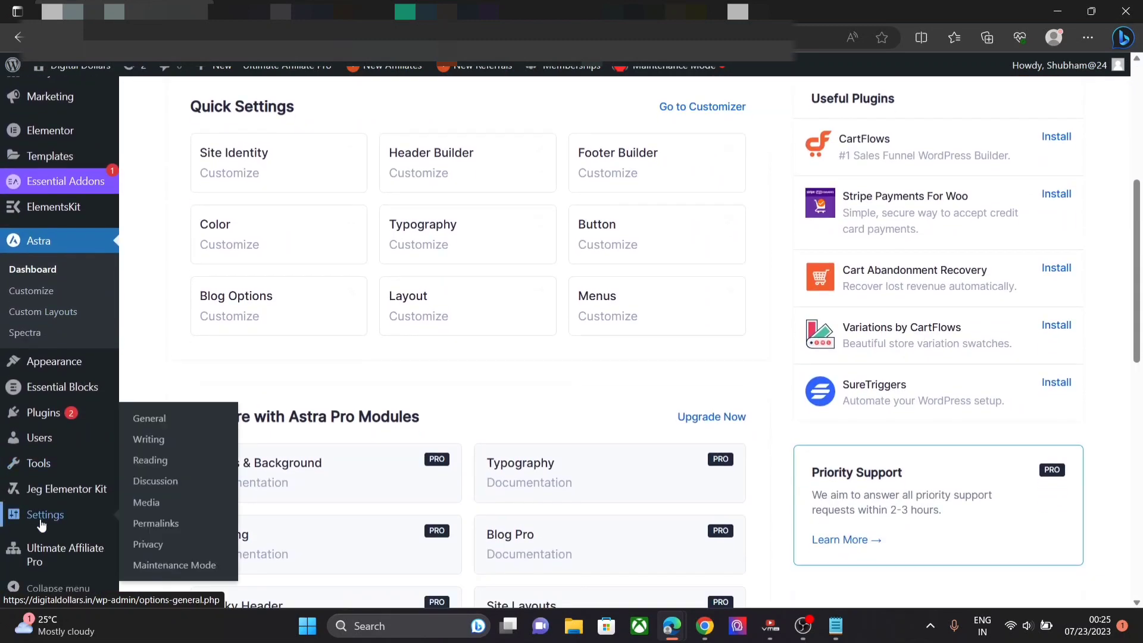
{"action": "mouse_move", "coordinate": [41, 360]}
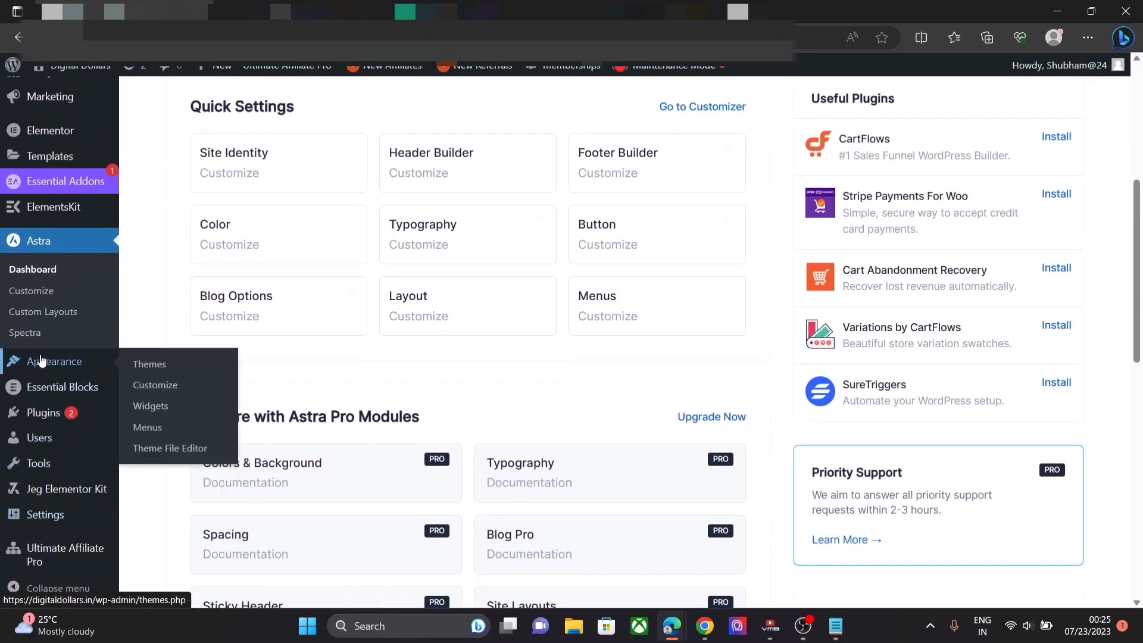
{"action": "left_click", "coordinate": [183, 366]}
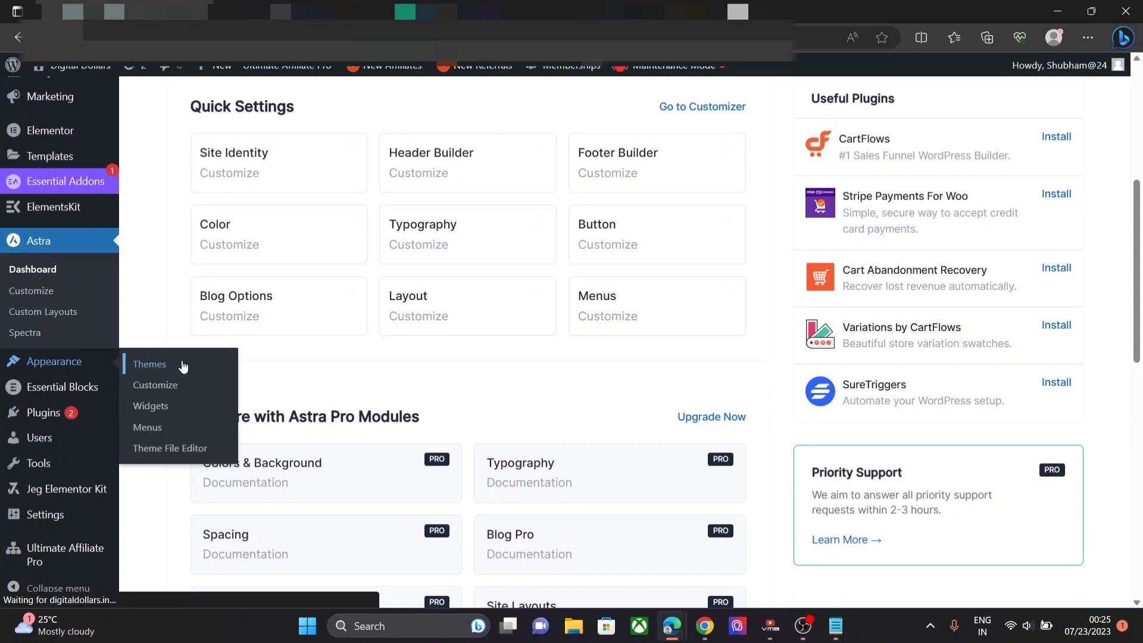
{"action": "scroll", "coordinate": [300, 238], "scroll_direction": "down", "scroll_amount": 5}
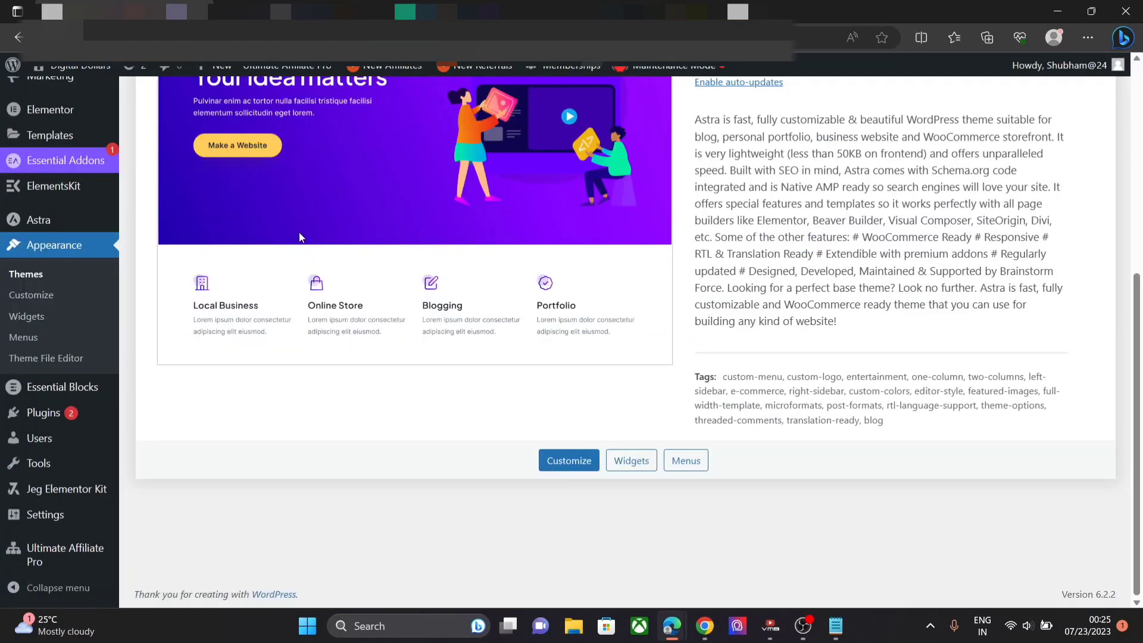
{"action": "left_click_drag", "start_coordinate": [1141, 410], "coordinate": [1142, 262]}
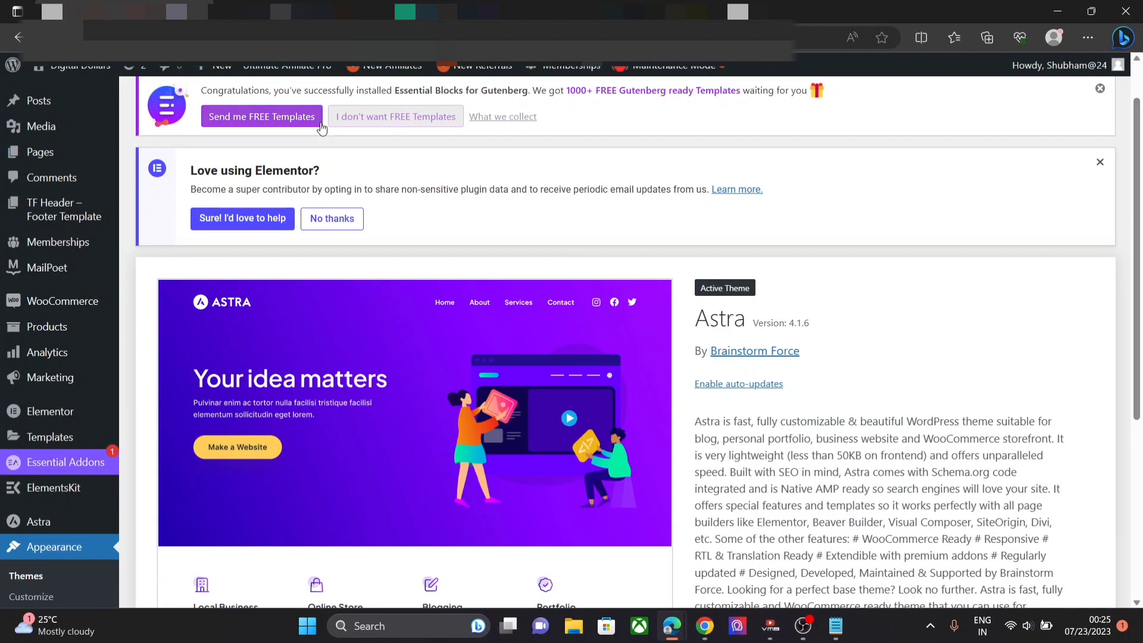
{"action": "left_click_drag", "start_coordinate": [1142, 155], "coordinate": [1142, 125]}
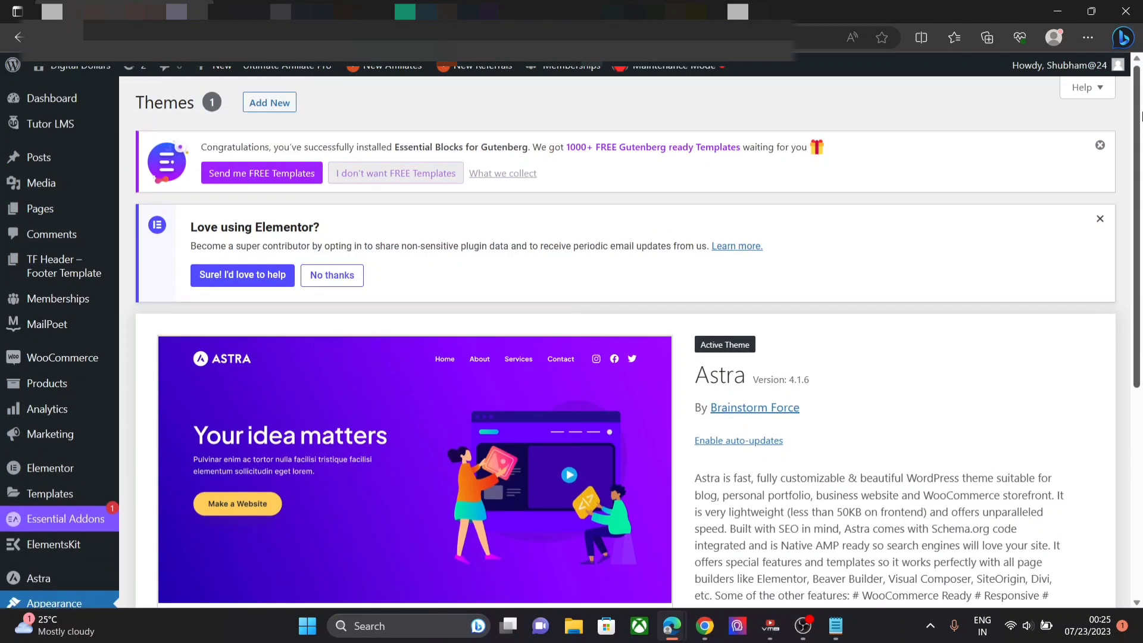
{"action": "left_click", "coordinate": [250, 105]}
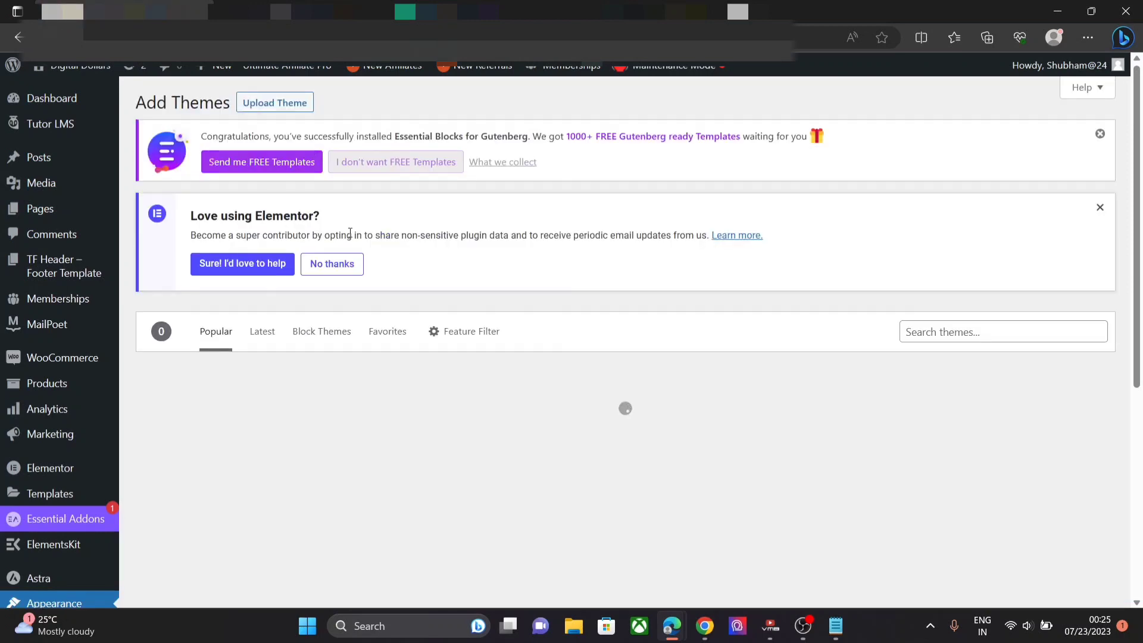
- Upload astra-child.zip as a new theme and install it
{"action": "left_click", "coordinate": [300, 106]}
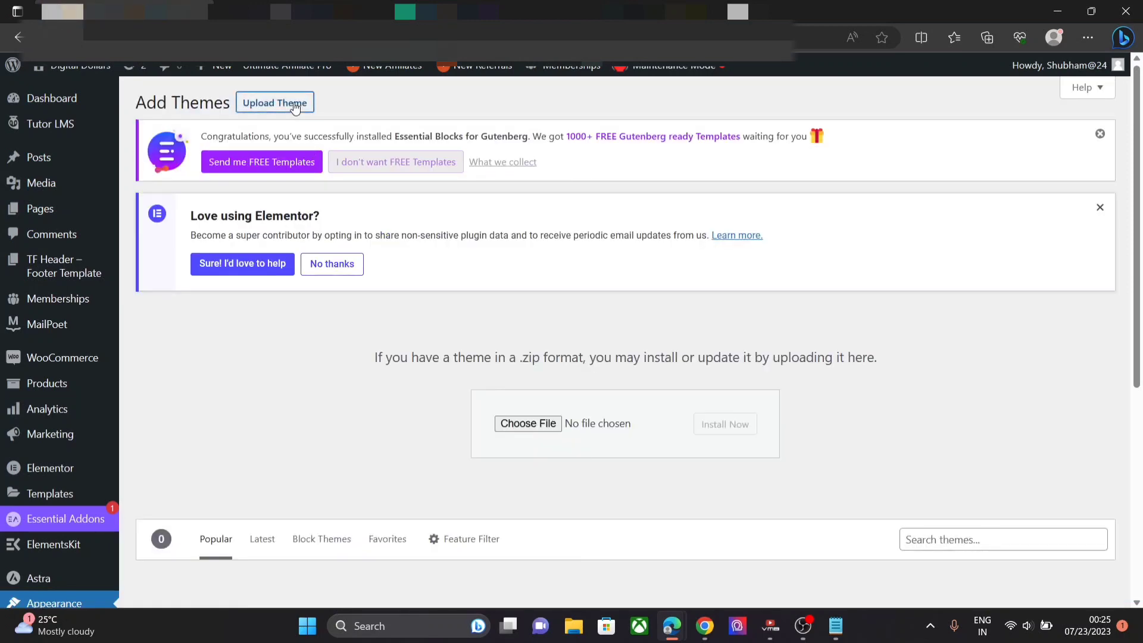
{"action": "left_click", "coordinate": [532, 424]}
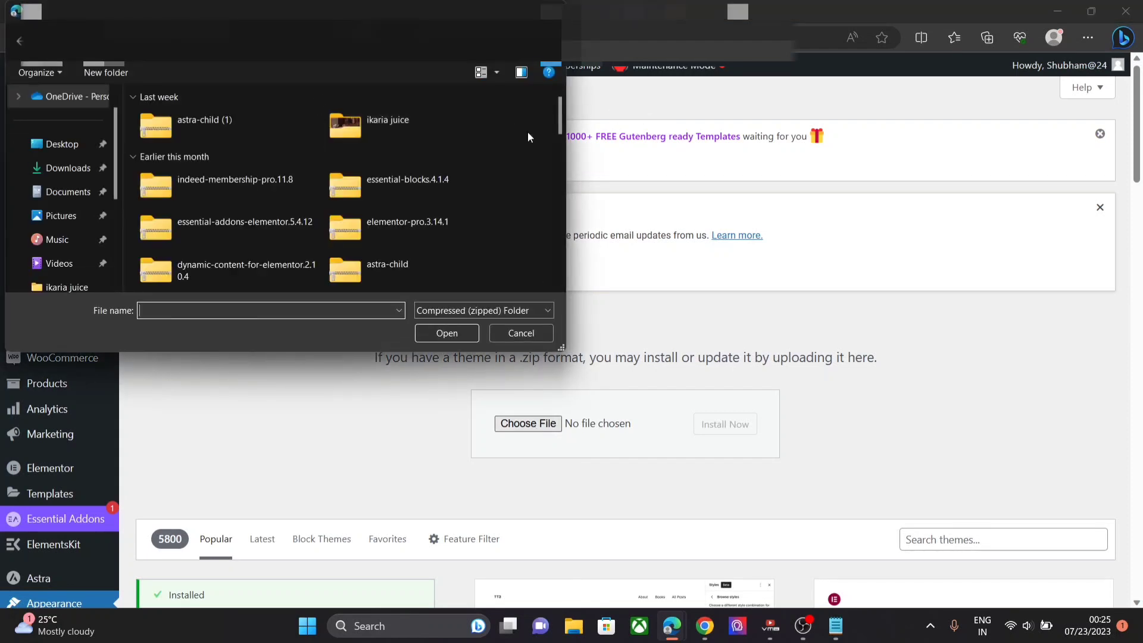
{"action": "left_click", "coordinate": [385, 262]}
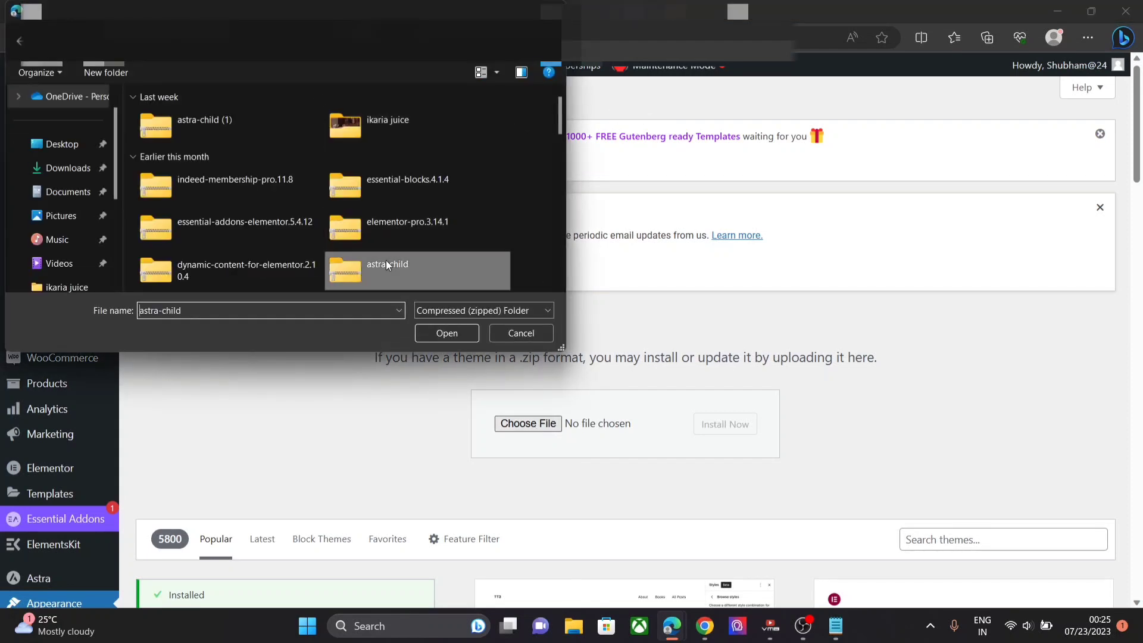
{"action": "left_click", "coordinate": [449, 337]}
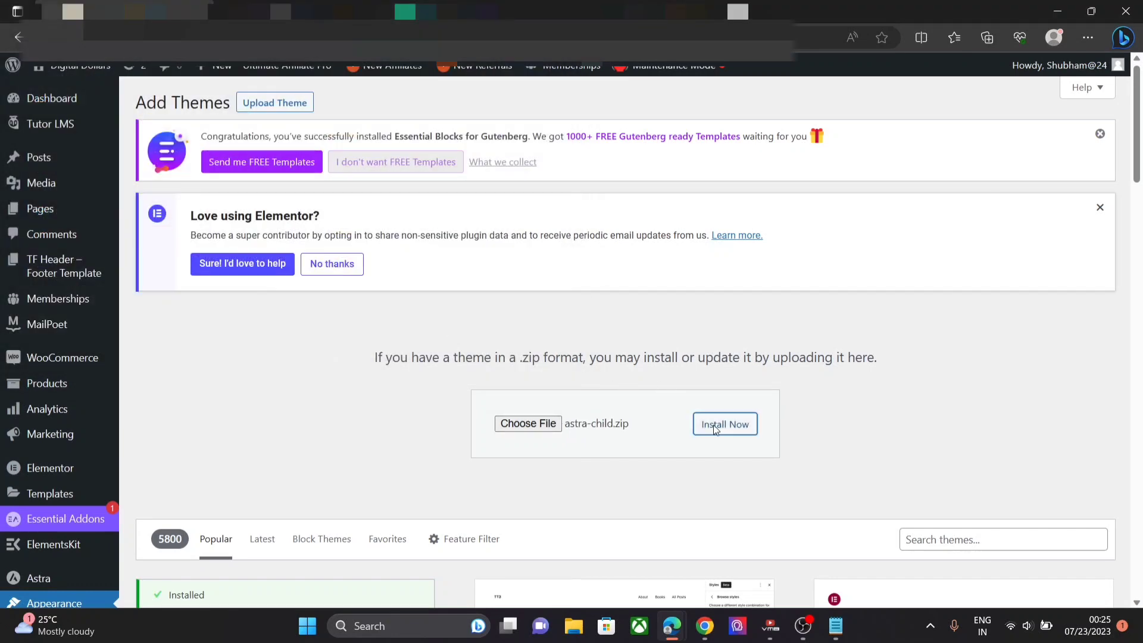
{"action": "left_click", "coordinate": [715, 426]}
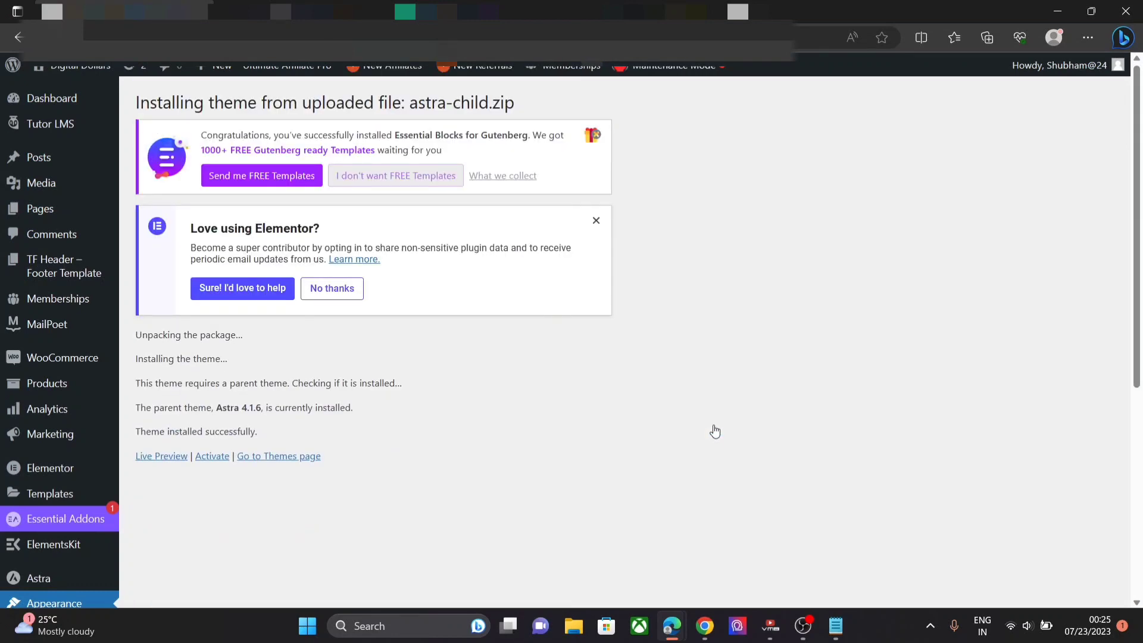
- Activate Astra Child on the Themes page, then return to the Bing results
{"action": "left_click", "coordinate": [256, 459]}
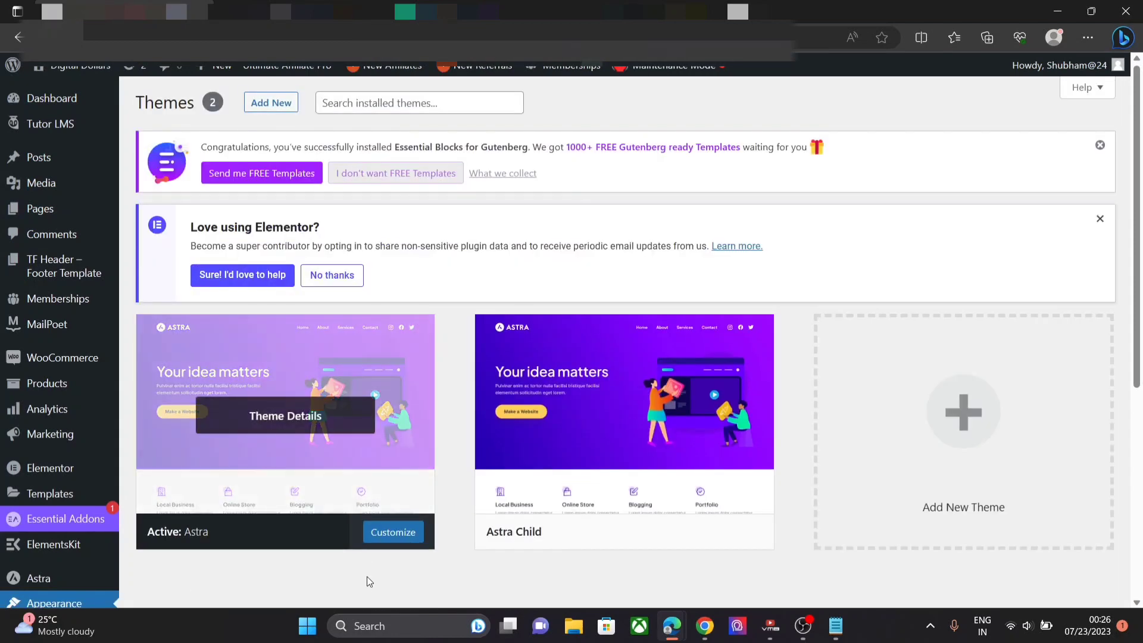
{"action": "mouse_move", "coordinate": [676, 545]}
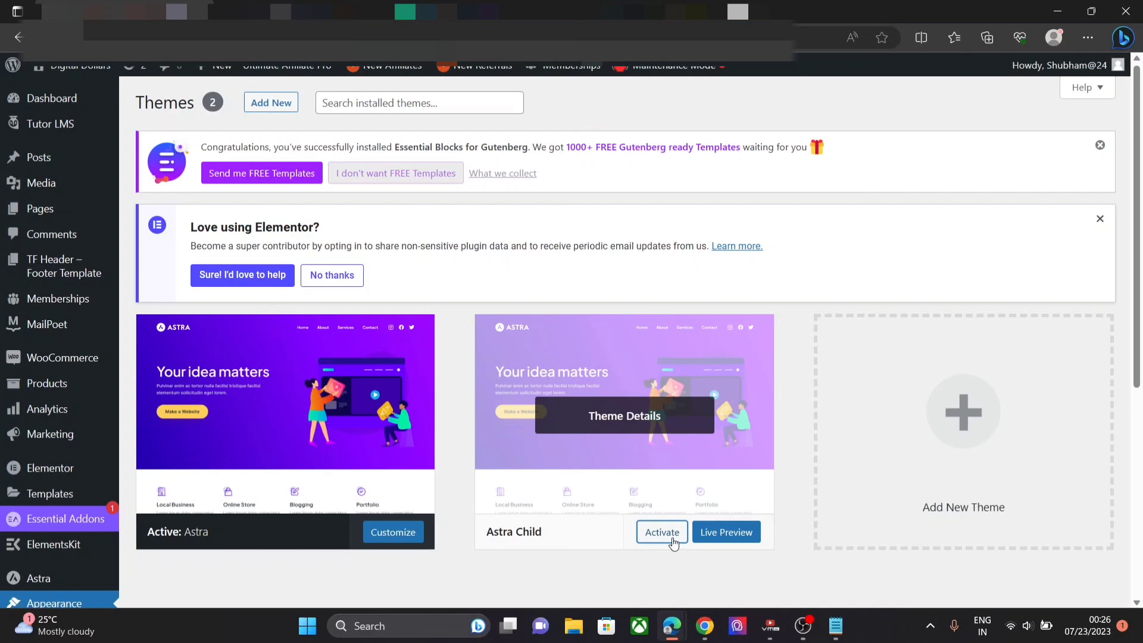
{"action": "left_click", "coordinate": [661, 532]}
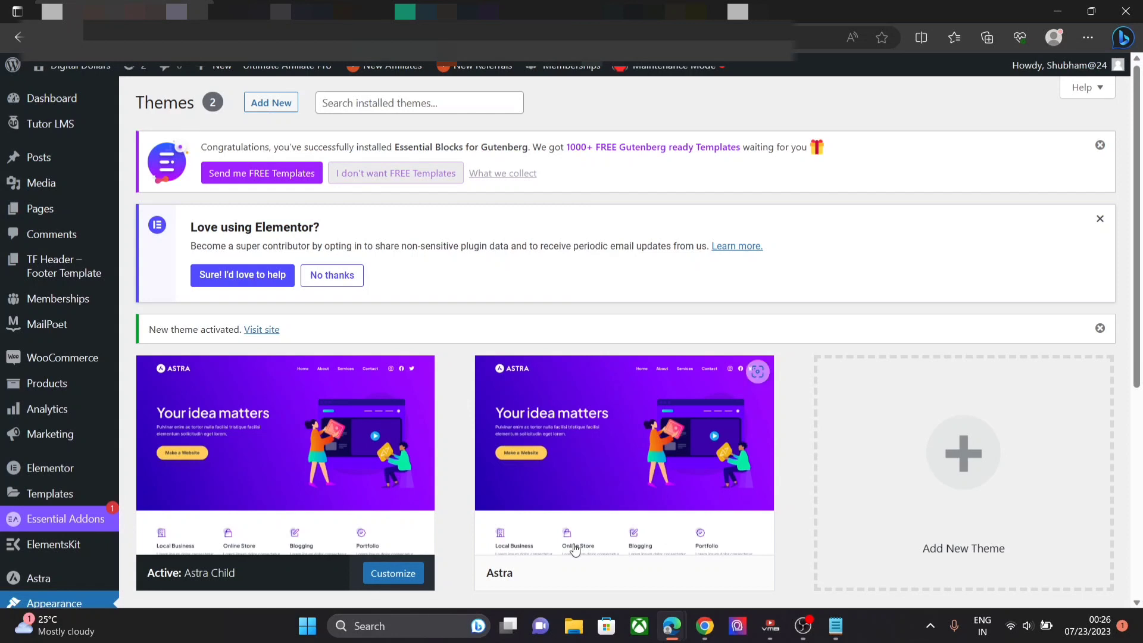
{"action": "mouse_move", "coordinate": [75, 445]}
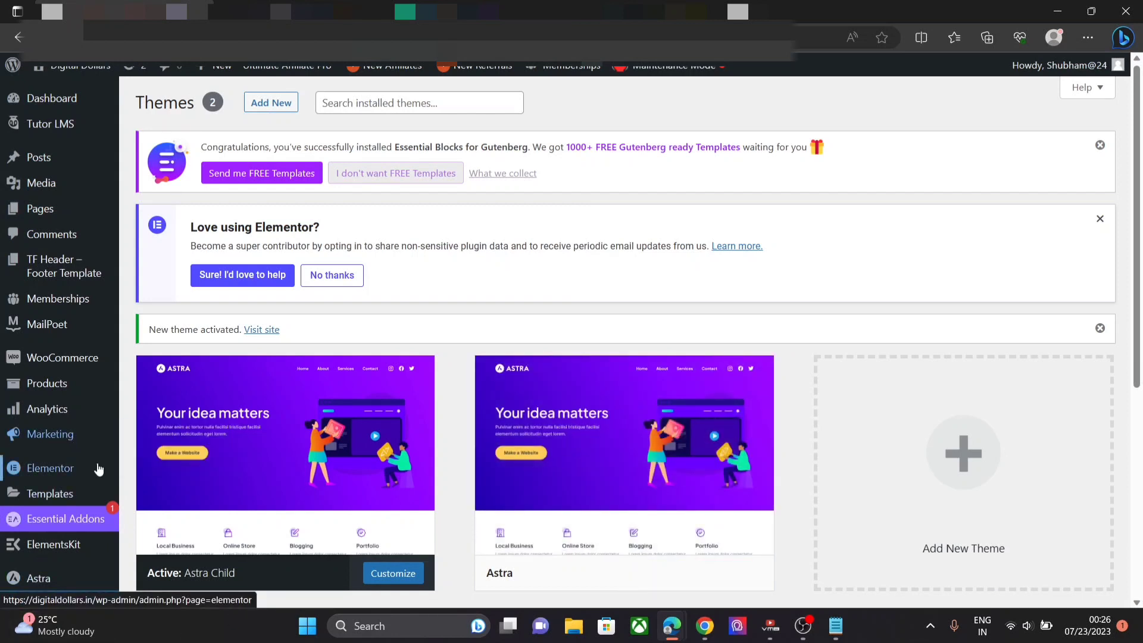
{"action": "mouse_move", "coordinate": [101, 467]}
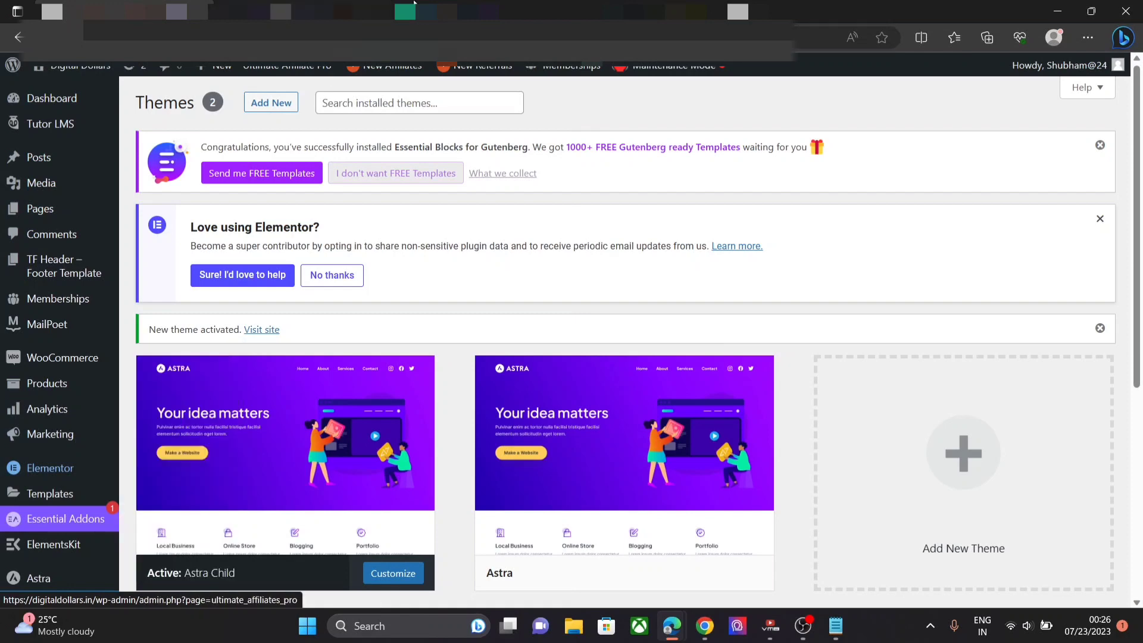
{"action": "left_click", "coordinate": [619, 10]}
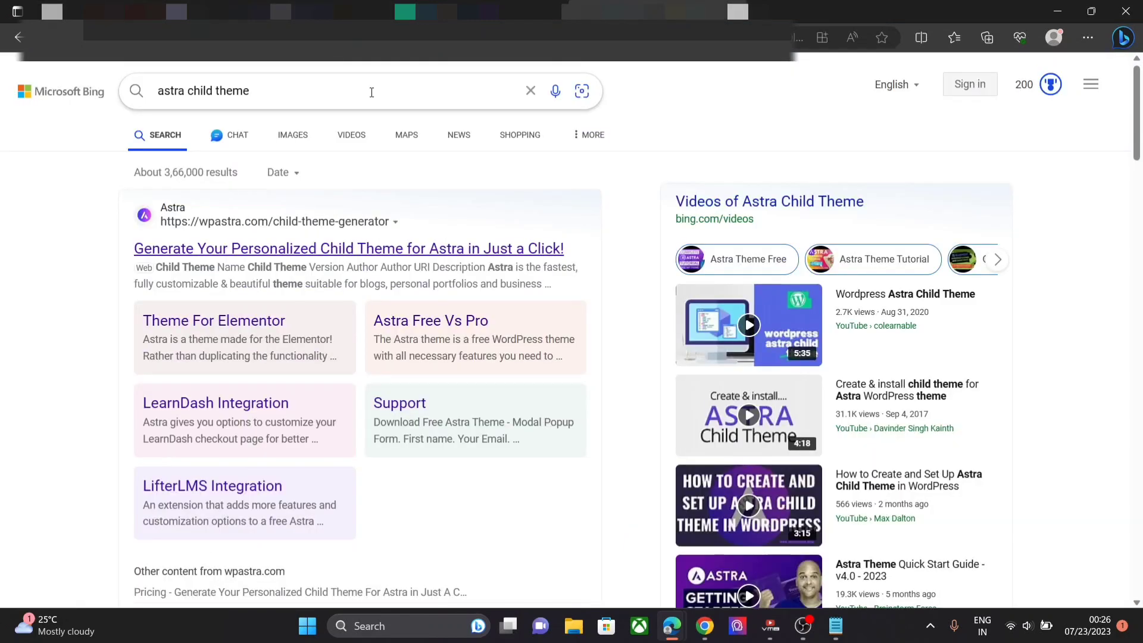
- Search Bing for 'ocean wp child theme' and open the GitHub oceanwp-child-theme repository
{"action": "left_click", "coordinate": [532, 91]}
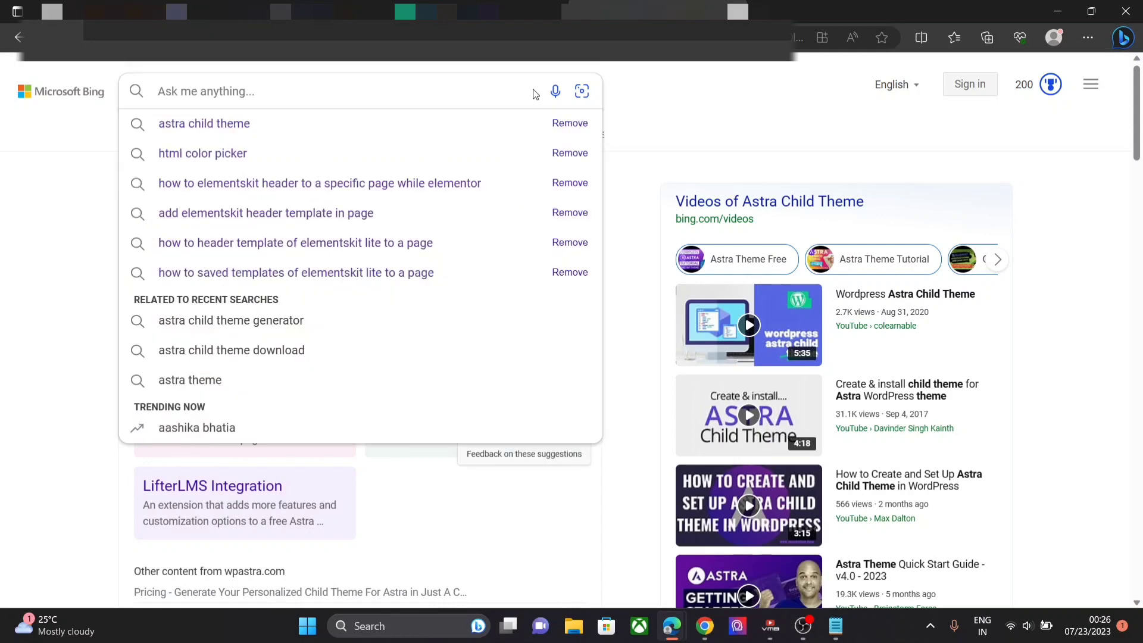
{"action": "type", "text": "ocea"}
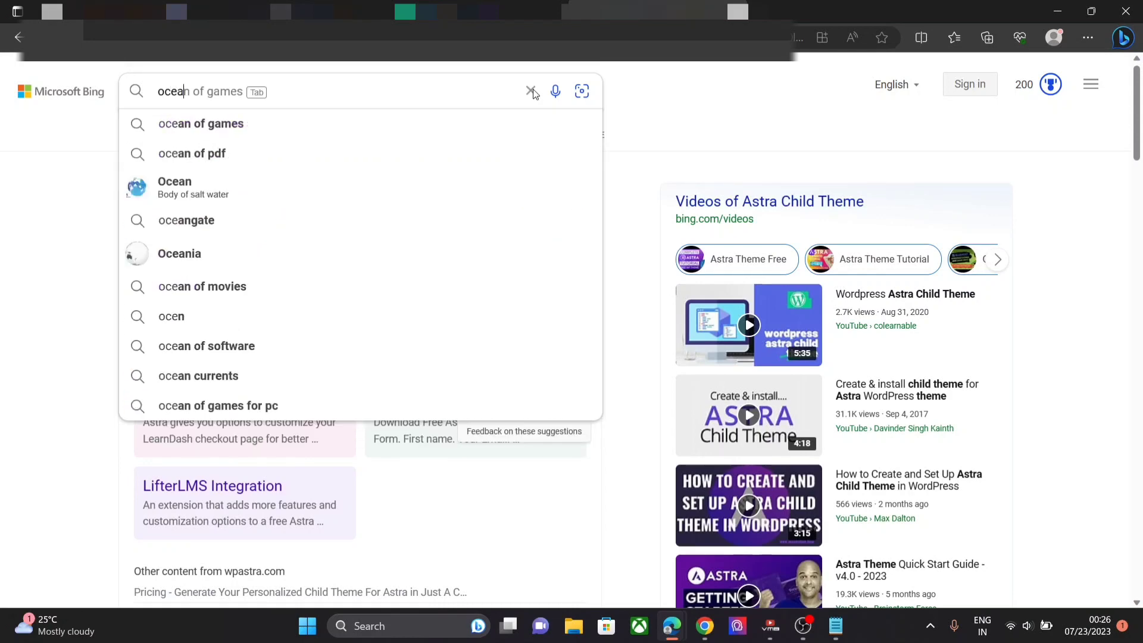
{"action": "type", "text": "n wp c"}
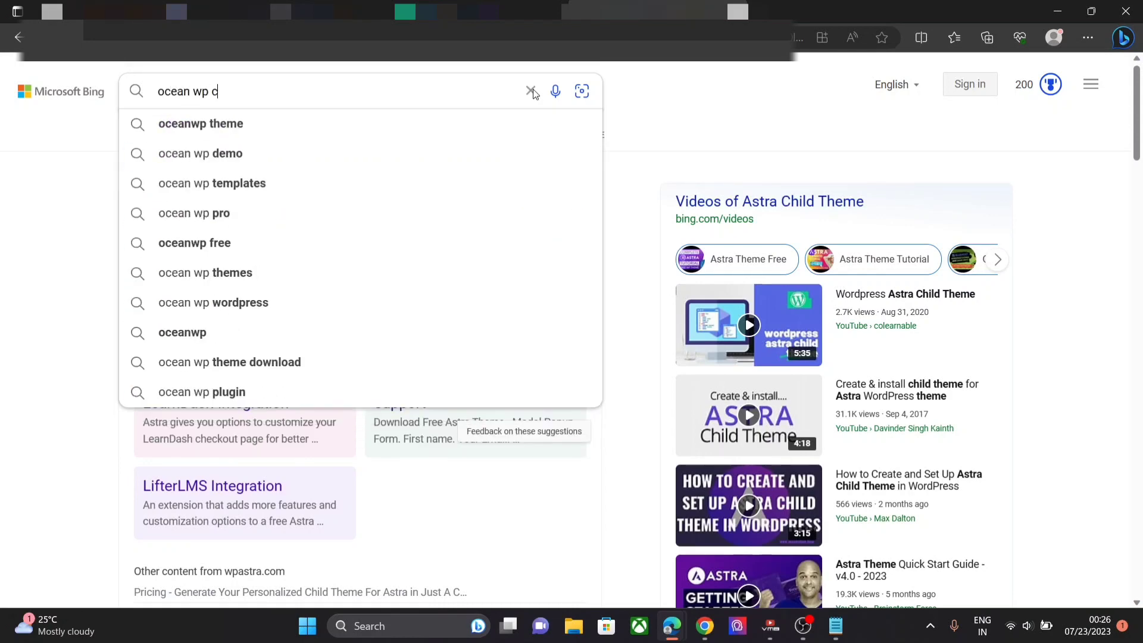
{"action": "type", "text": "hild theme"}
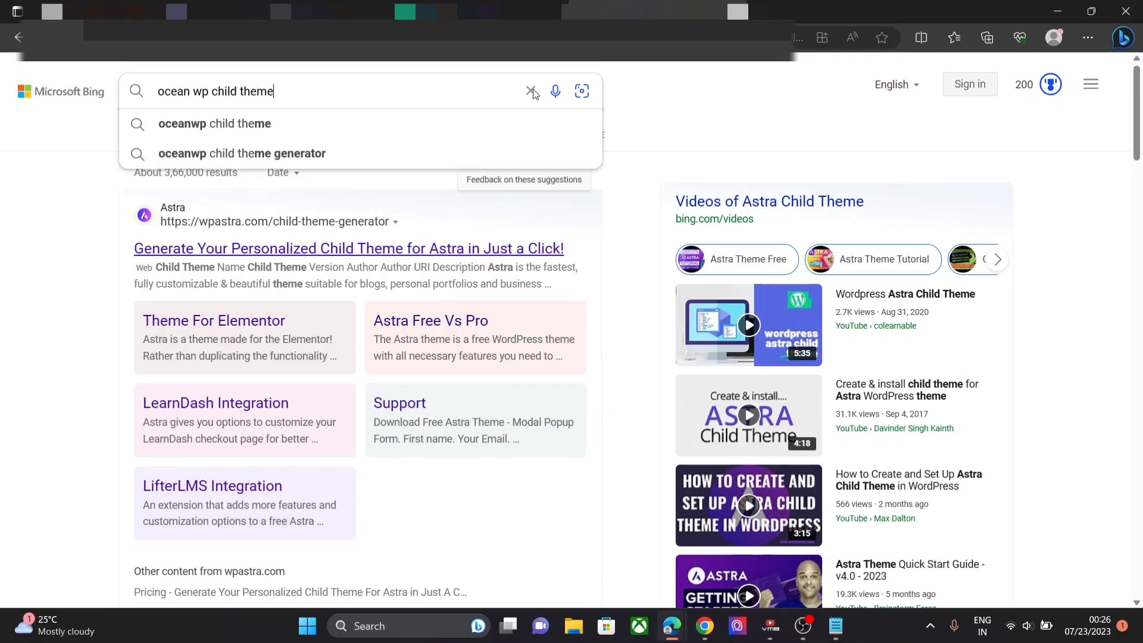
{"action": "key", "text": "Return"}
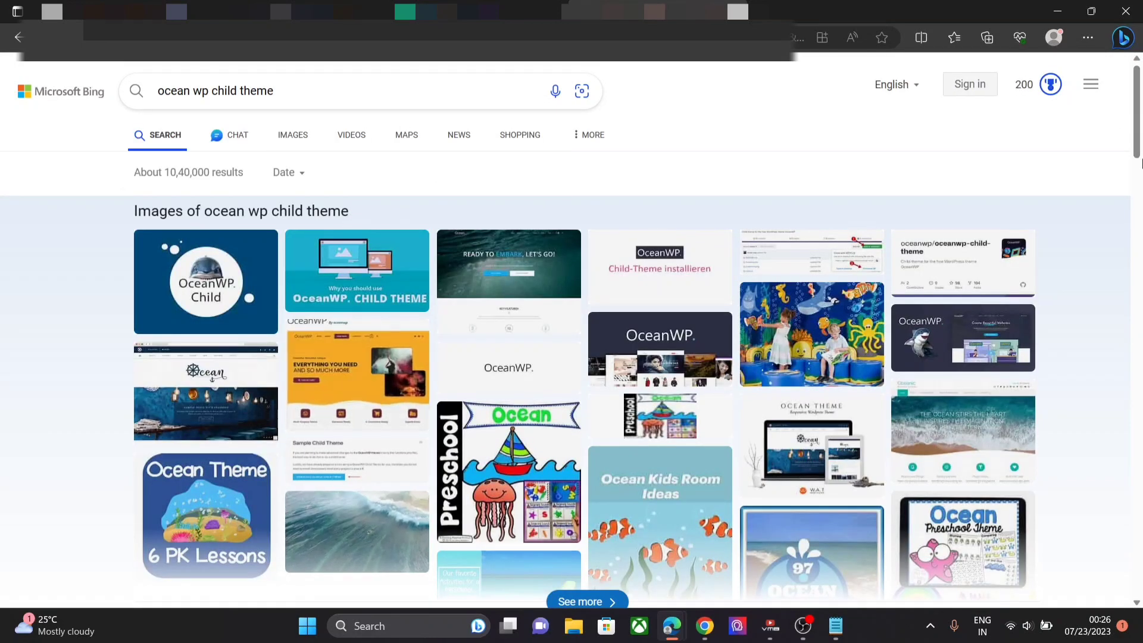
{"action": "left_click_drag", "start_coordinate": [1131, 120], "coordinate": [1142, 193]}
{"action": "left_click", "coordinate": [1142, 116]}
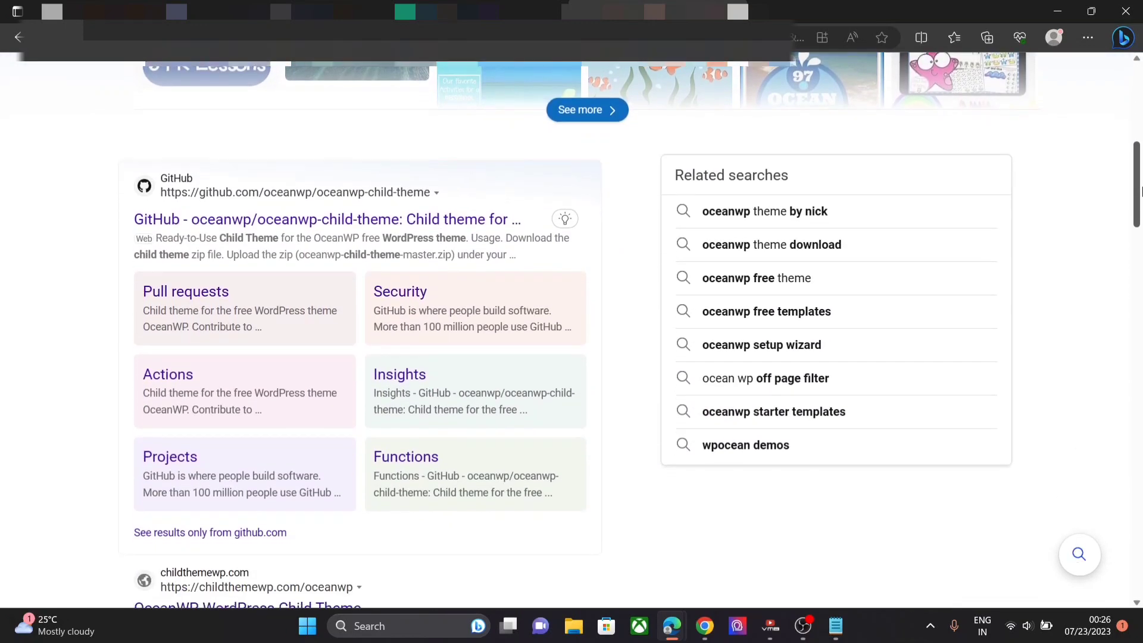
{"action": "left_click", "coordinate": [419, 224]}
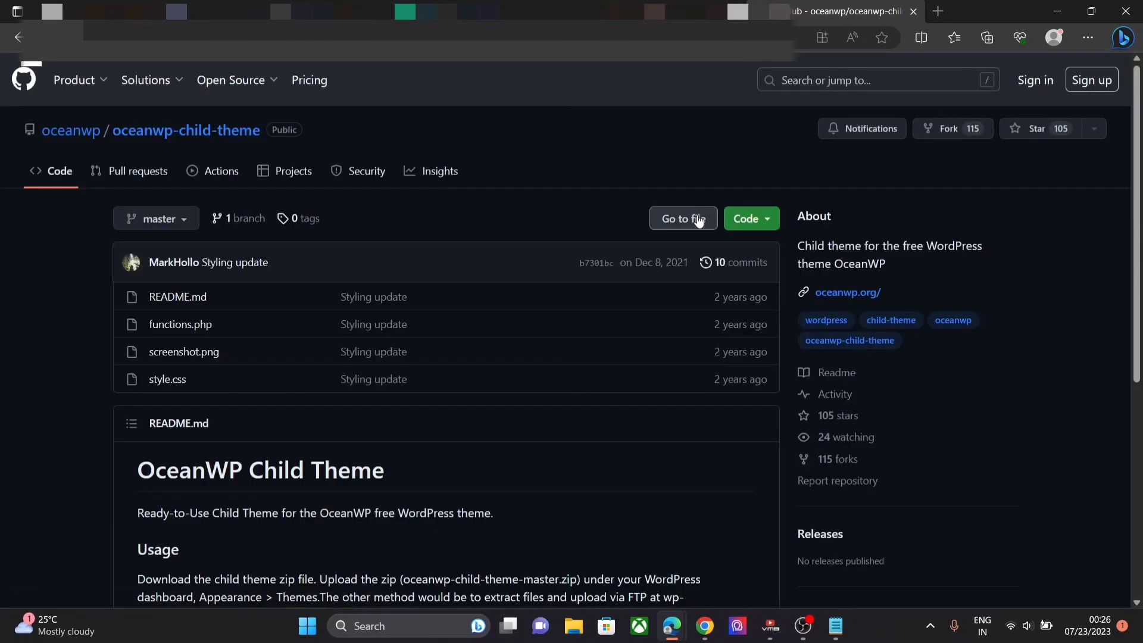
- Download the oceanwp-child-theme repository as a ZIP from the Code menu
{"action": "left_click", "coordinate": [760, 228]}
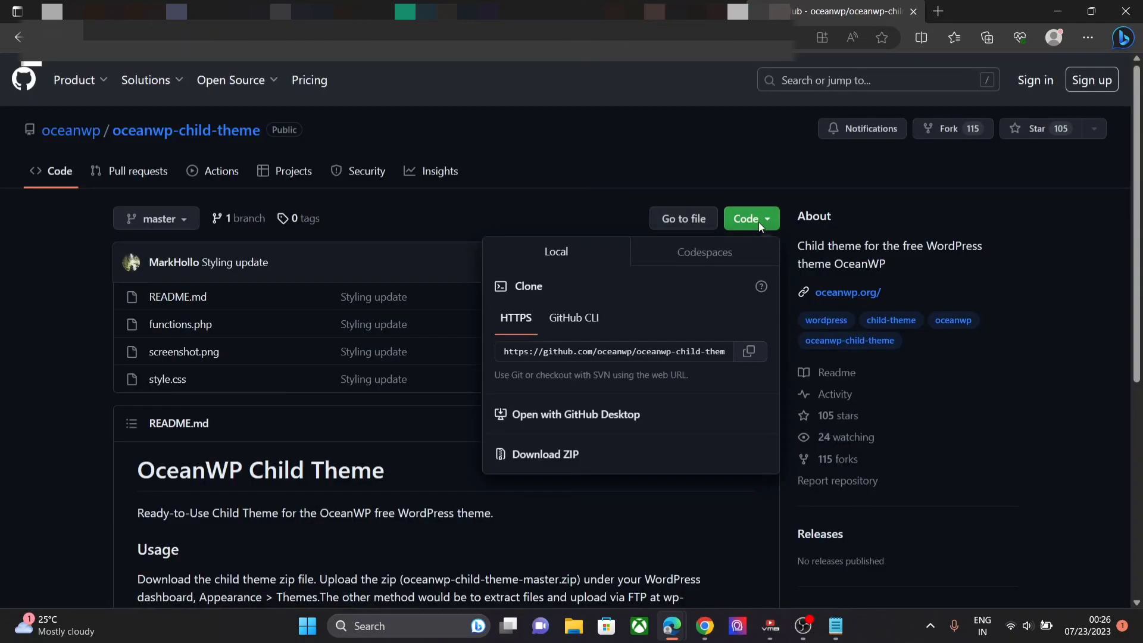
{"action": "left_click", "coordinate": [534, 456]}
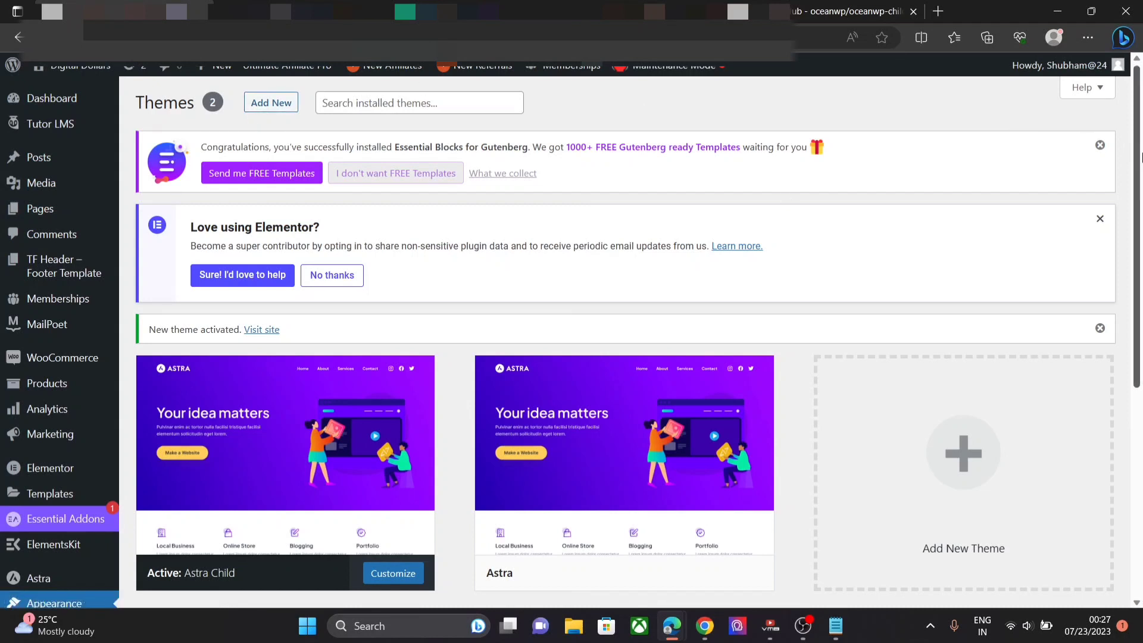
{"action": "left_click_drag", "start_coordinate": [1140, 157], "coordinate": [1141, 86]}
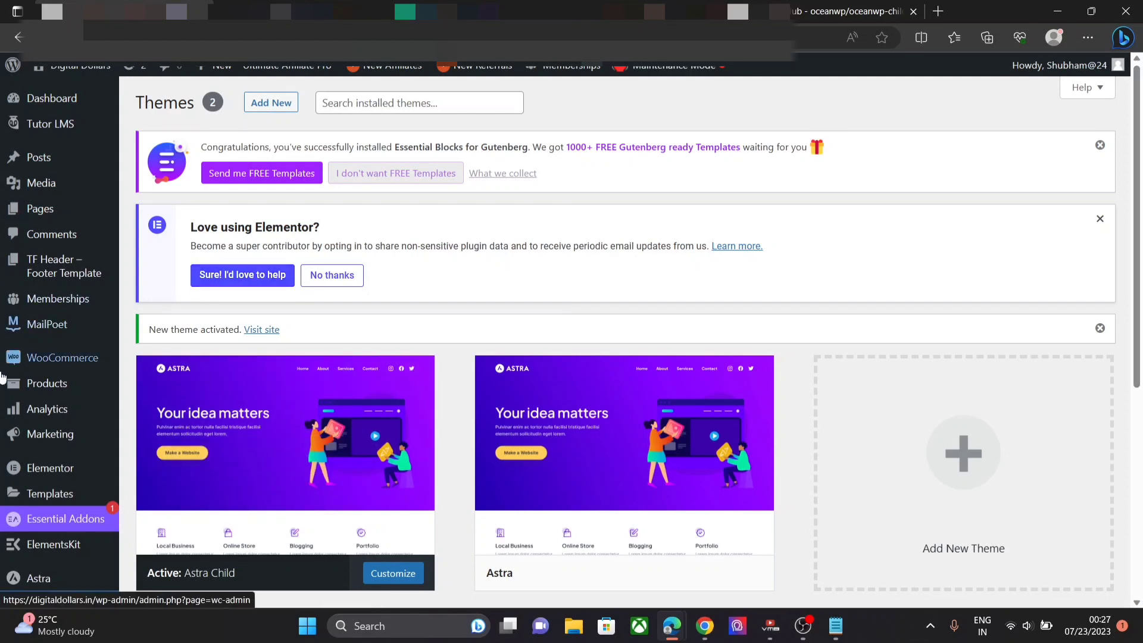
{"action": "scroll", "coordinate": [17, 411], "scroll_direction": "down", "scroll_amount": 6}
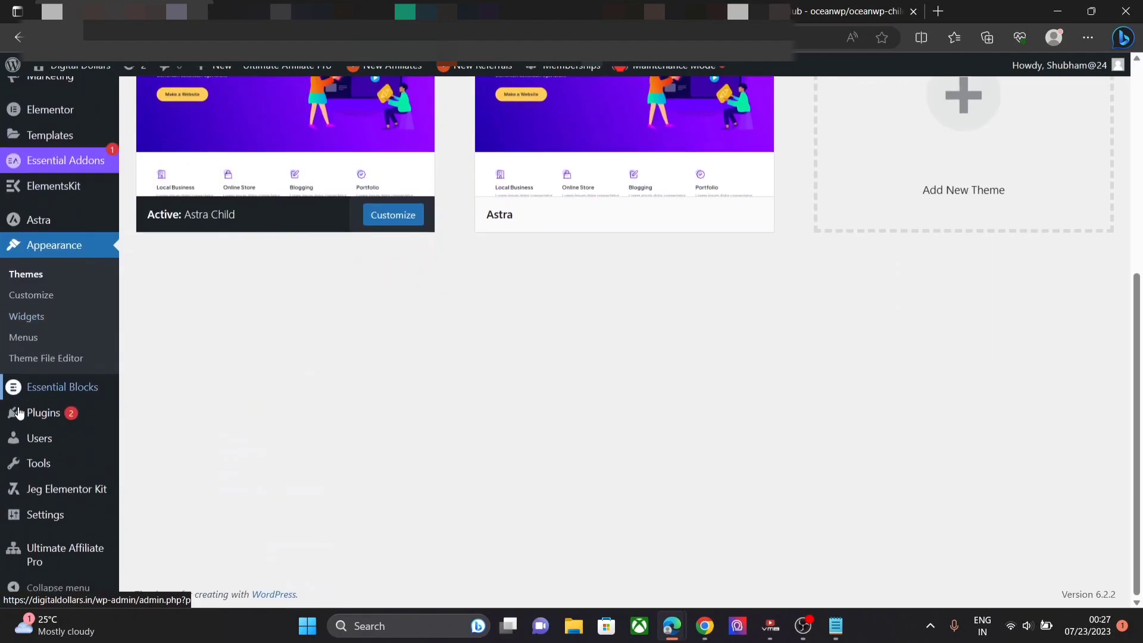
{"action": "mouse_move", "coordinate": [19, 413]}
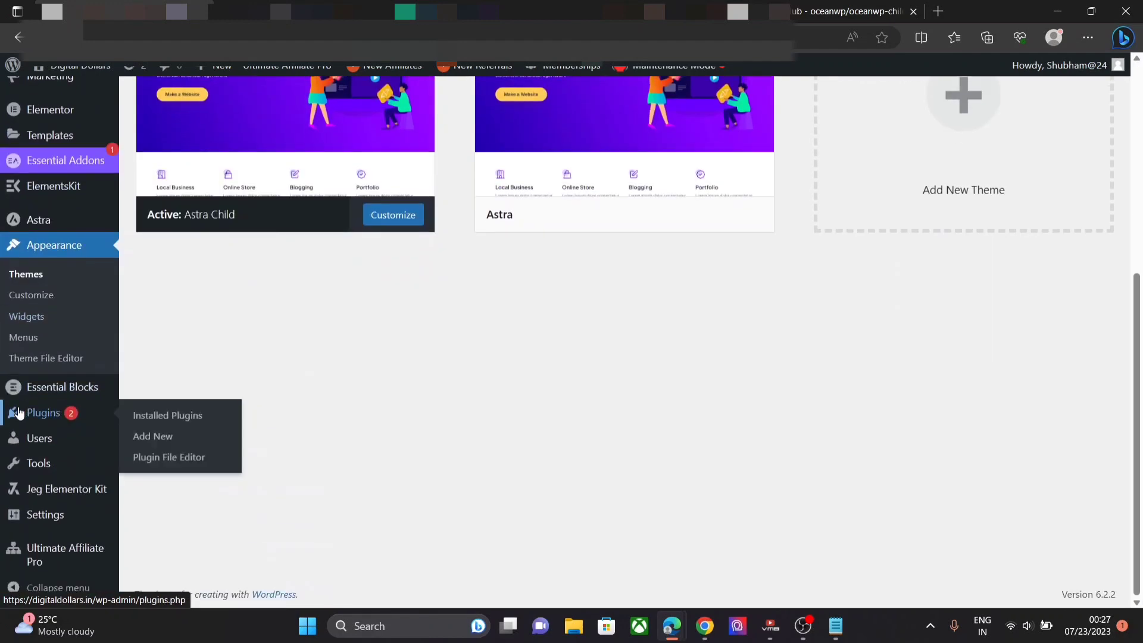
- Search the plugin directory for 'file manager', then install and activate File Manager
{"action": "left_click", "coordinate": [147, 436]}
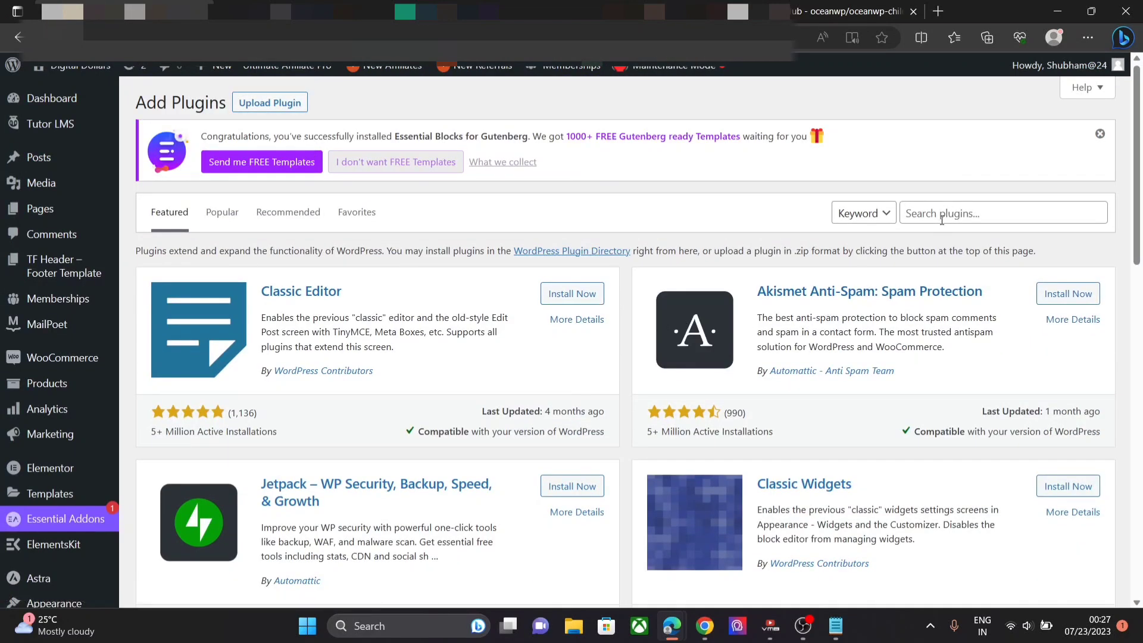
{"action": "left_click", "coordinate": [942, 220]}
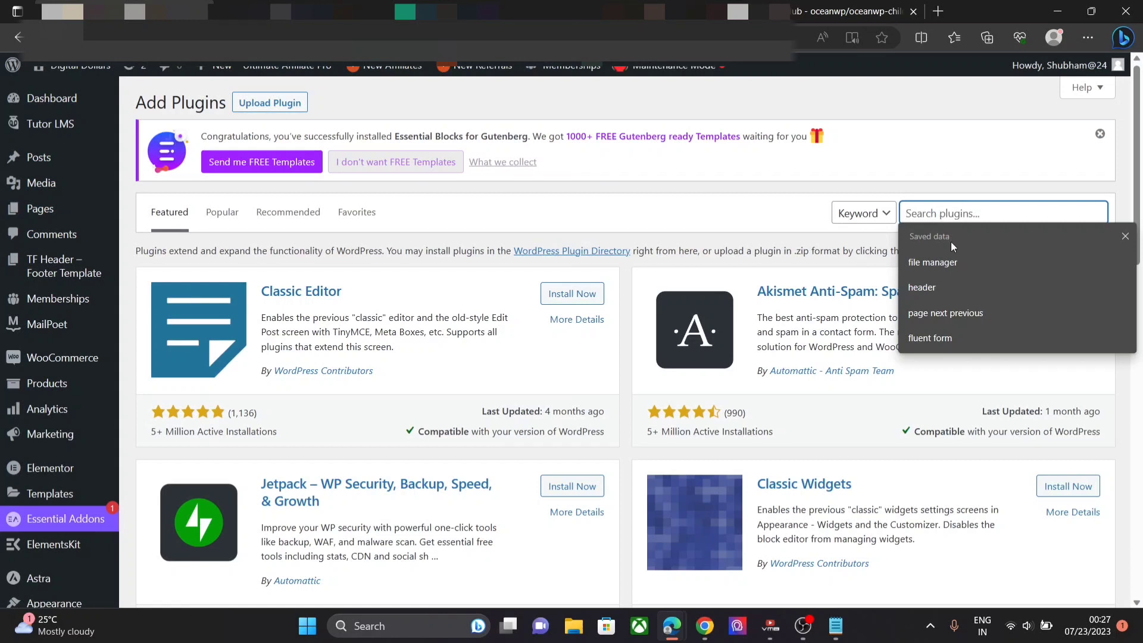
{"action": "left_click", "coordinate": [959, 259]}
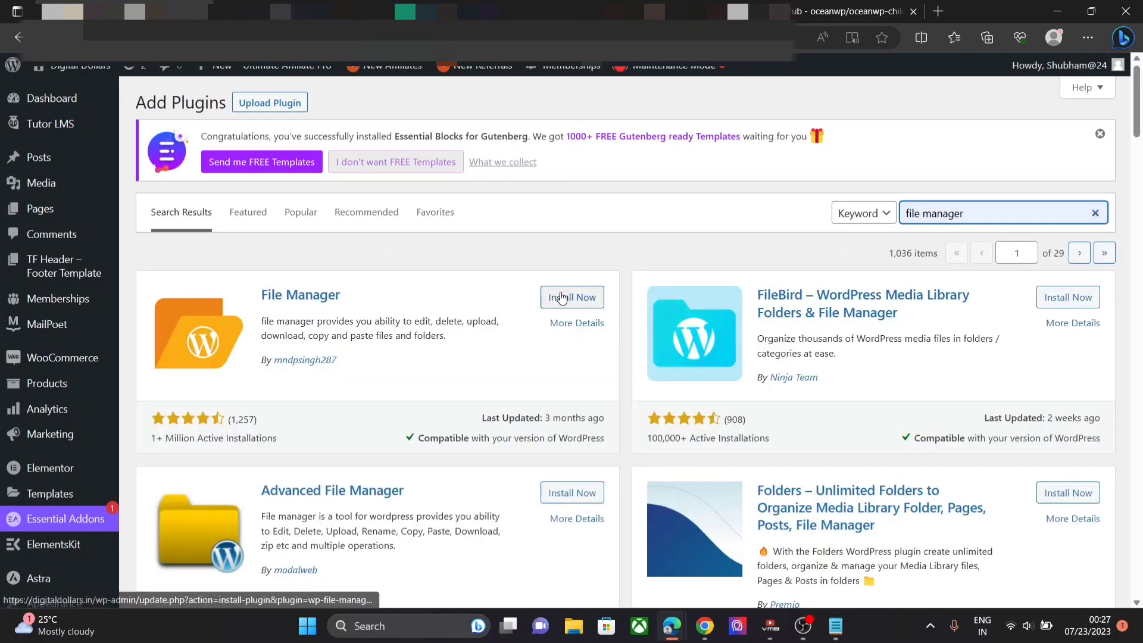
{"action": "left_click", "coordinate": [565, 296]}
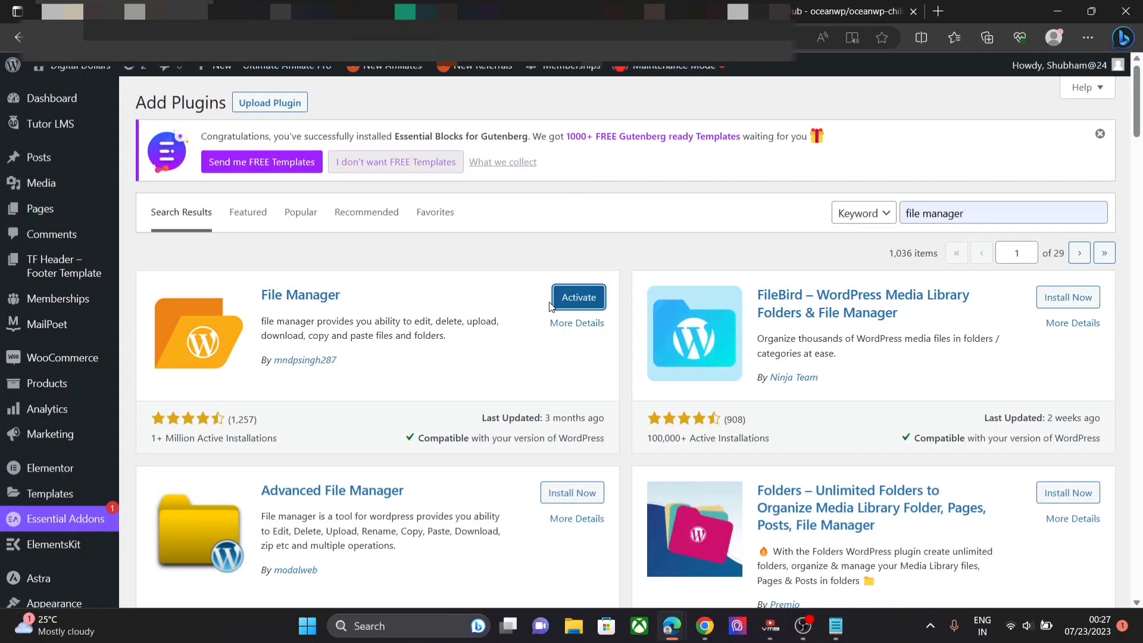
{"action": "left_click", "coordinate": [570, 305]}
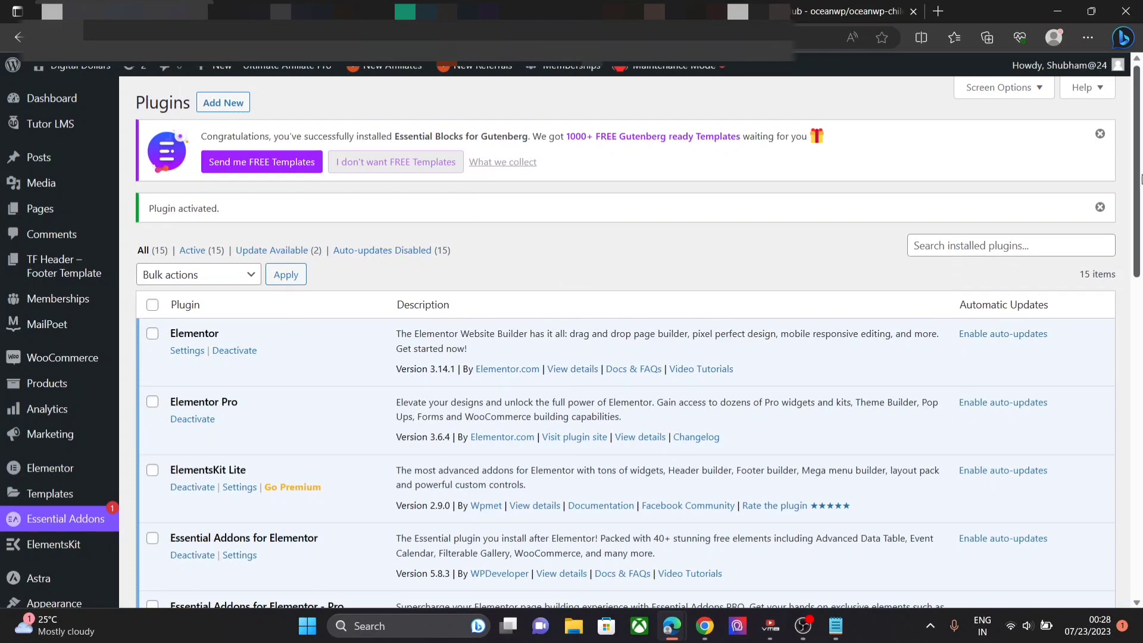
- Open the WP File Manager page from the admin sidebar
{"action": "scroll", "coordinate": [608, 336], "scroll_direction": "down", "scroll_amount": 8}
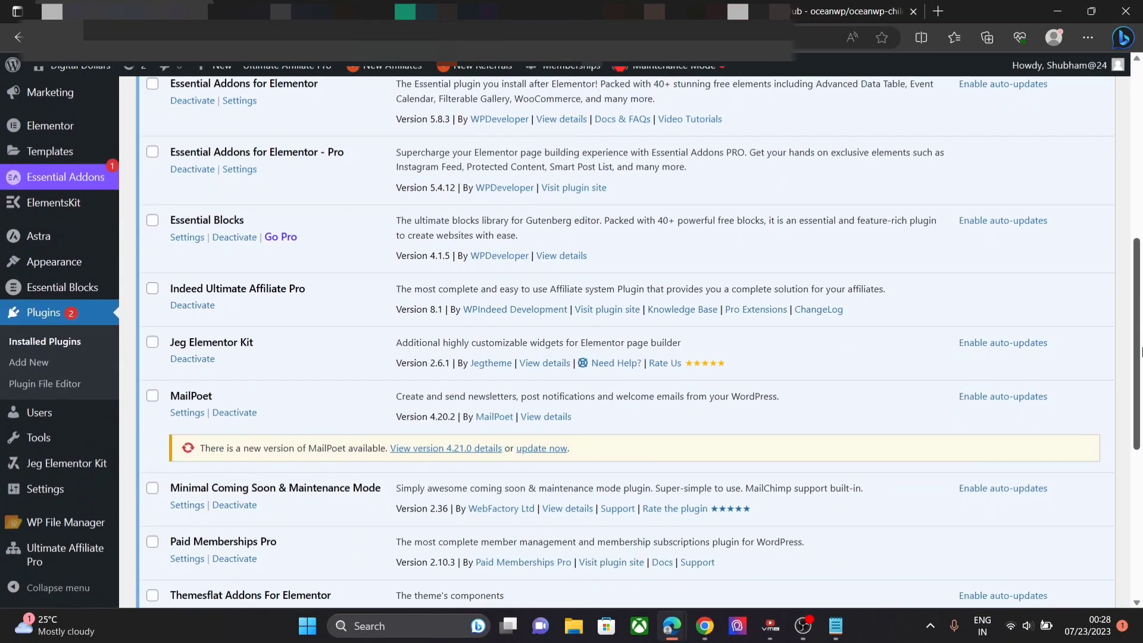
{"action": "mouse_move", "coordinate": [83, 526]}
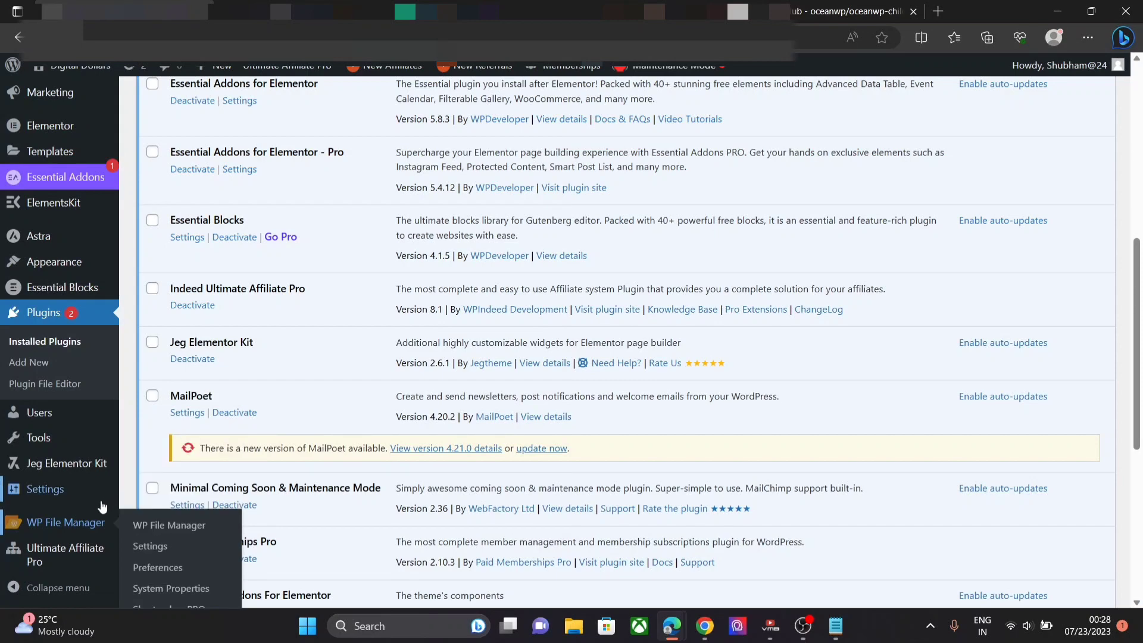
{"action": "left_click", "coordinate": [144, 522]}
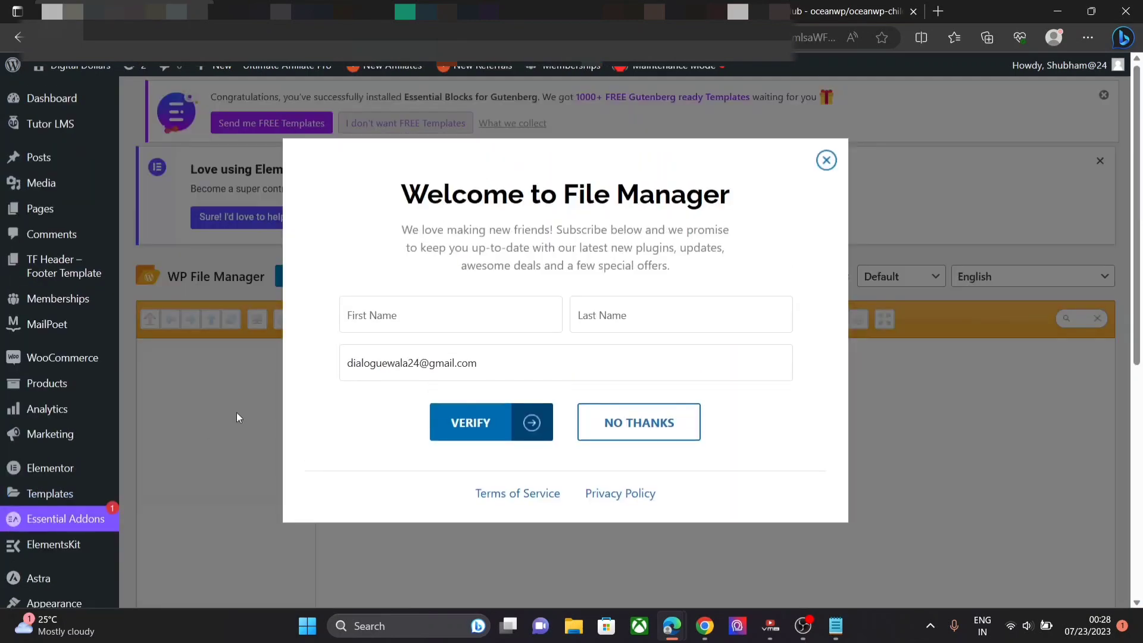
- Dismiss the welcome prompt and browse into wp-content/themes/astra-child in the file list
{"action": "left_click", "coordinate": [825, 159]}
{"action": "left_click_drag", "start_coordinate": [1139, 163], "coordinate": [1141, 268]}
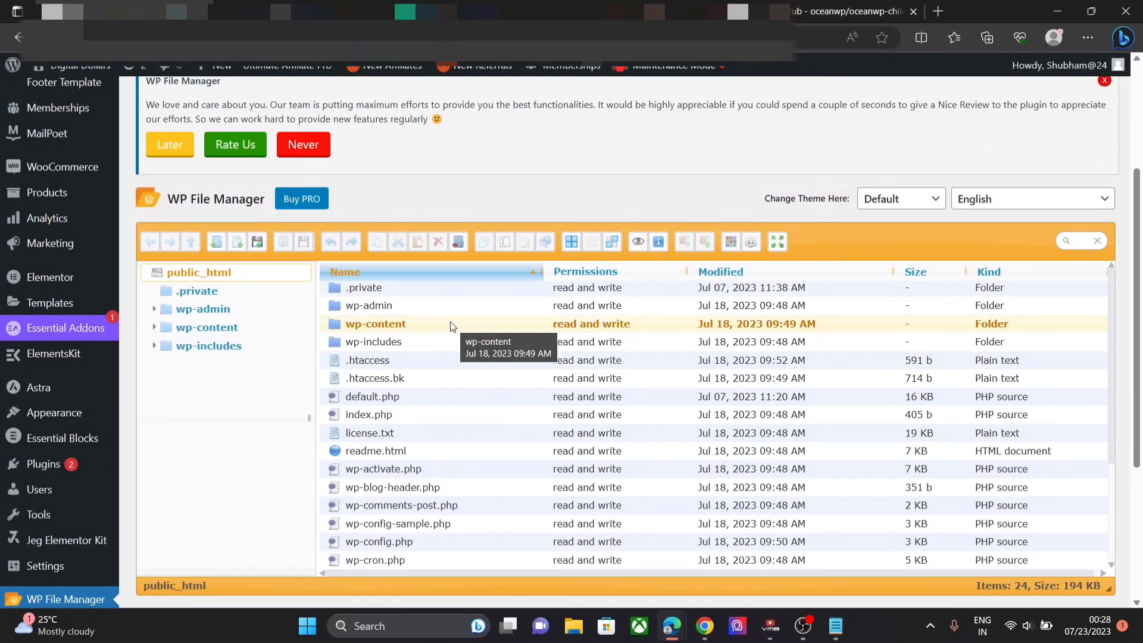
{"action": "left_click", "coordinate": [451, 326]}
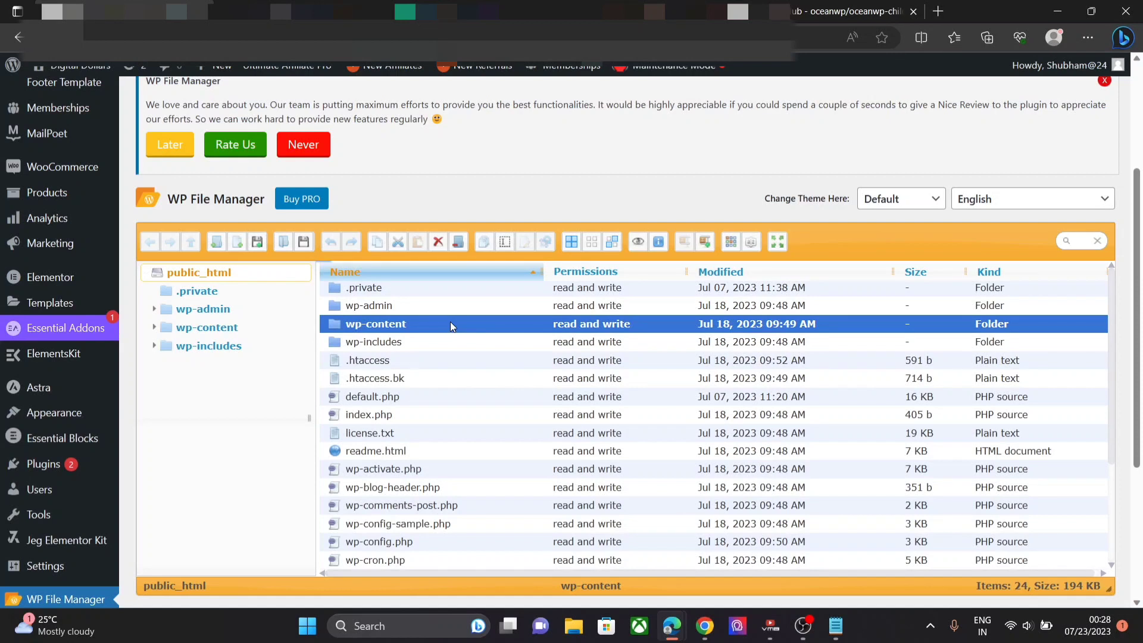
{"action": "double_click", "coordinate": [450, 325]}
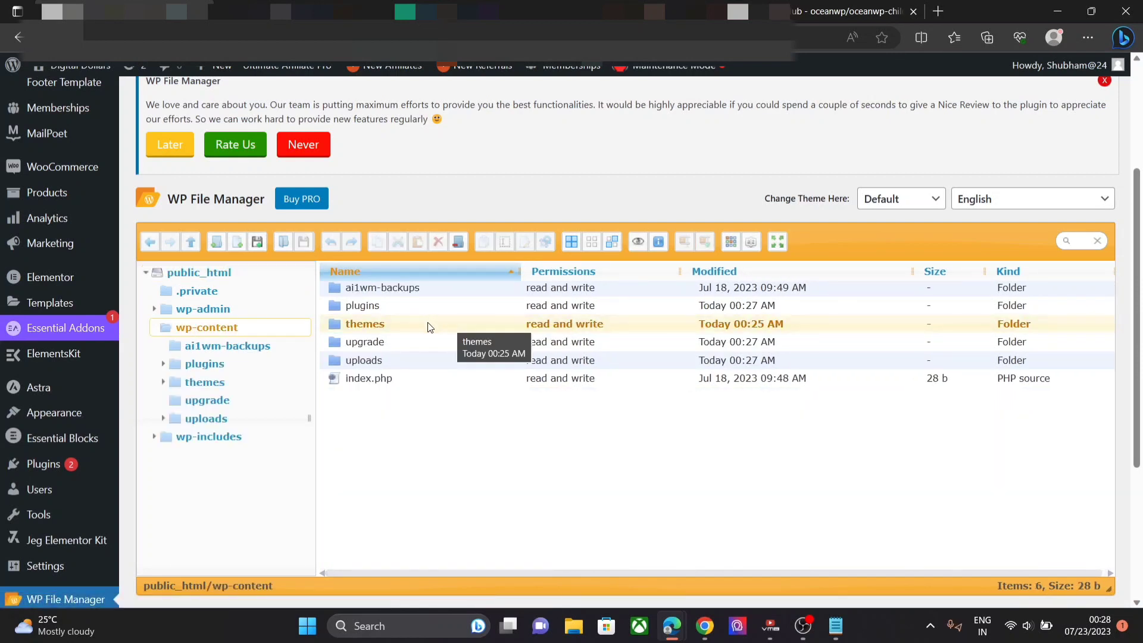
{"action": "left_click", "coordinate": [428, 326]}
{"action": "double_click", "coordinate": [427, 322]}
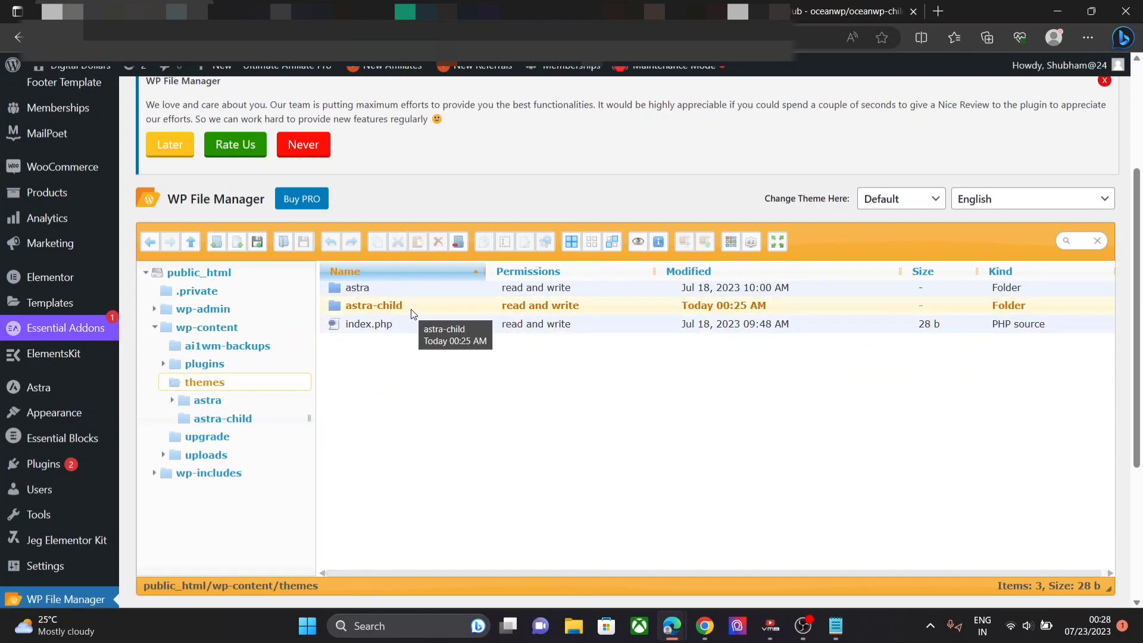
{"action": "left_click", "coordinate": [414, 313]}
{"action": "double_click", "coordinate": [414, 305]}
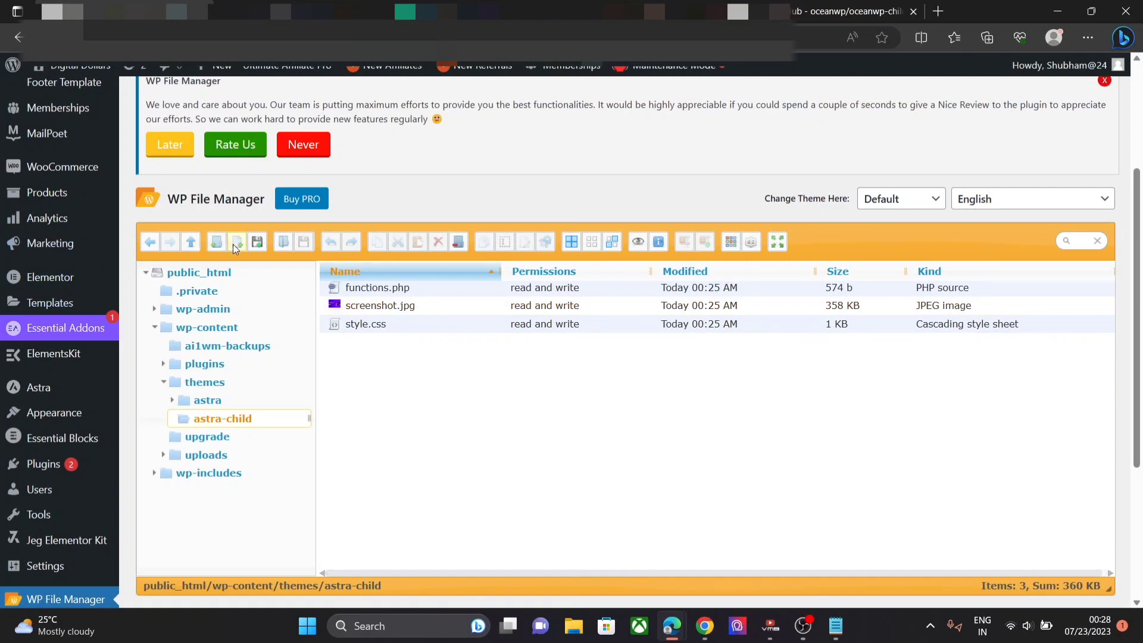
- Add a new folder in astra-child, name it indeed-affiliate-pro, and open the empty folder
{"action": "left_click", "coordinate": [218, 241]}
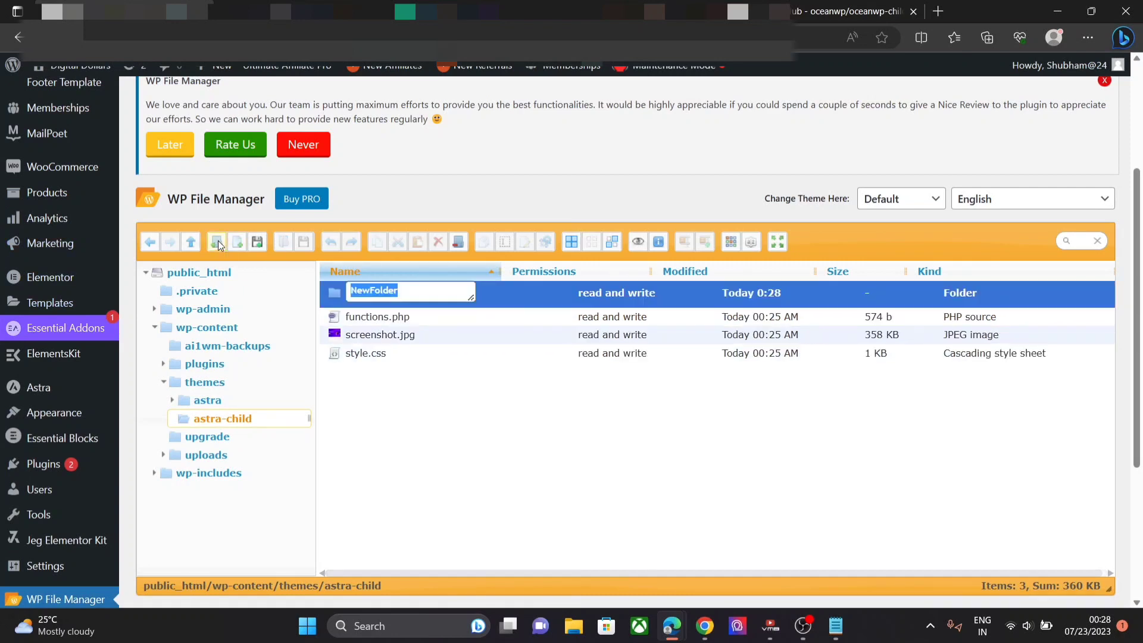
{"action": "key", "text": "BackSpace"}
{"action": "type", "text": "inde"}
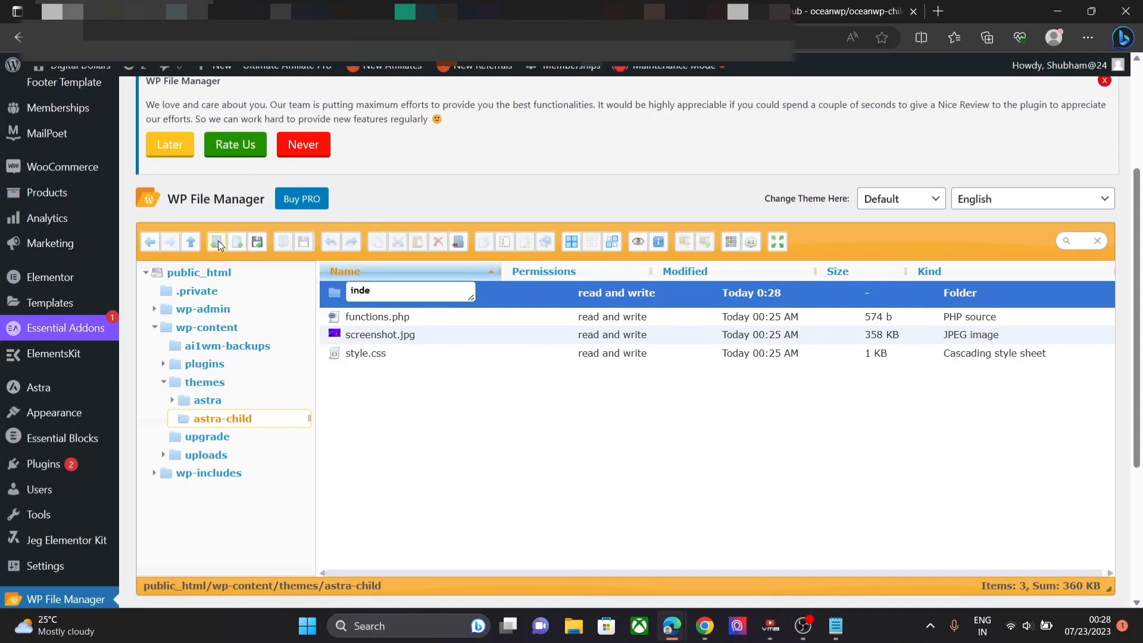
{"action": "type", "text": "ed-affiliate-pro"}
{"action": "left_click", "coordinate": [445, 276]}
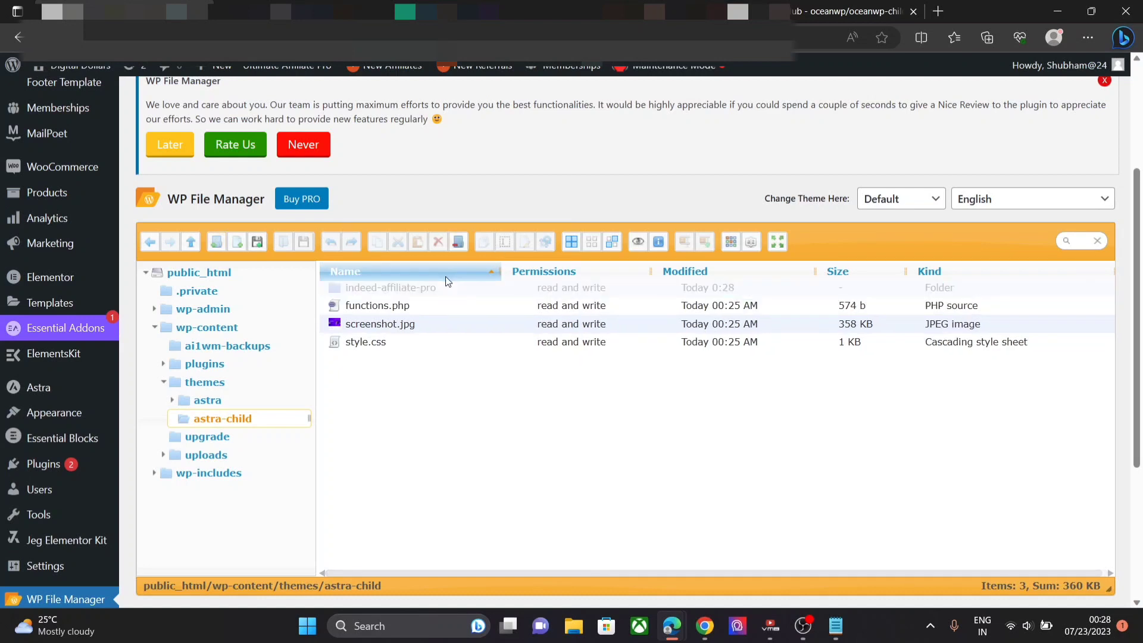
{"action": "double_click", "coordinate": [482, 288]}
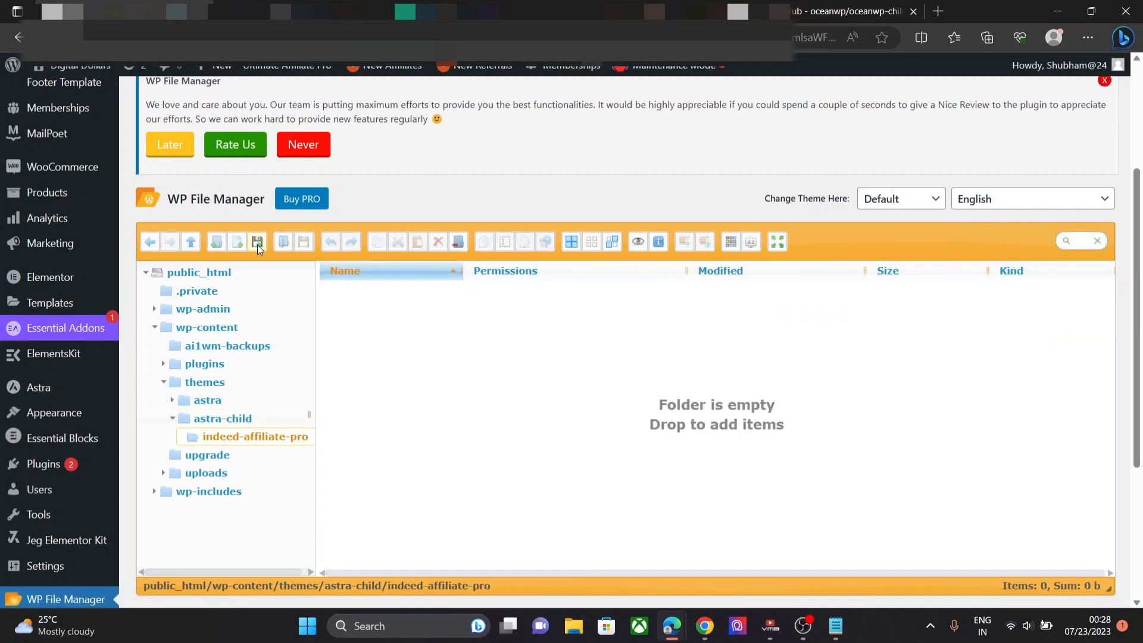
- Upload account_page-header.php and account_page-overview.php from the _indeed-affiliate-pro downloads into astra-child/indeed-affiliate-pro
{"action": "left_click", "coordinate": [257, 245]}
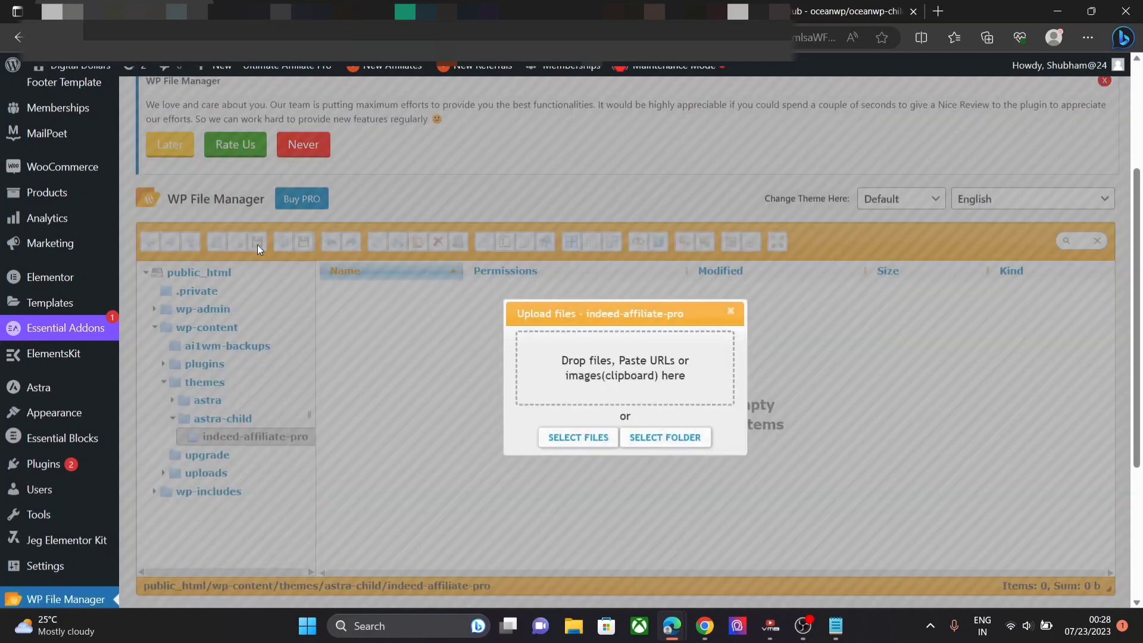
{"action": "left_click", "coordinate": [602, 442]}
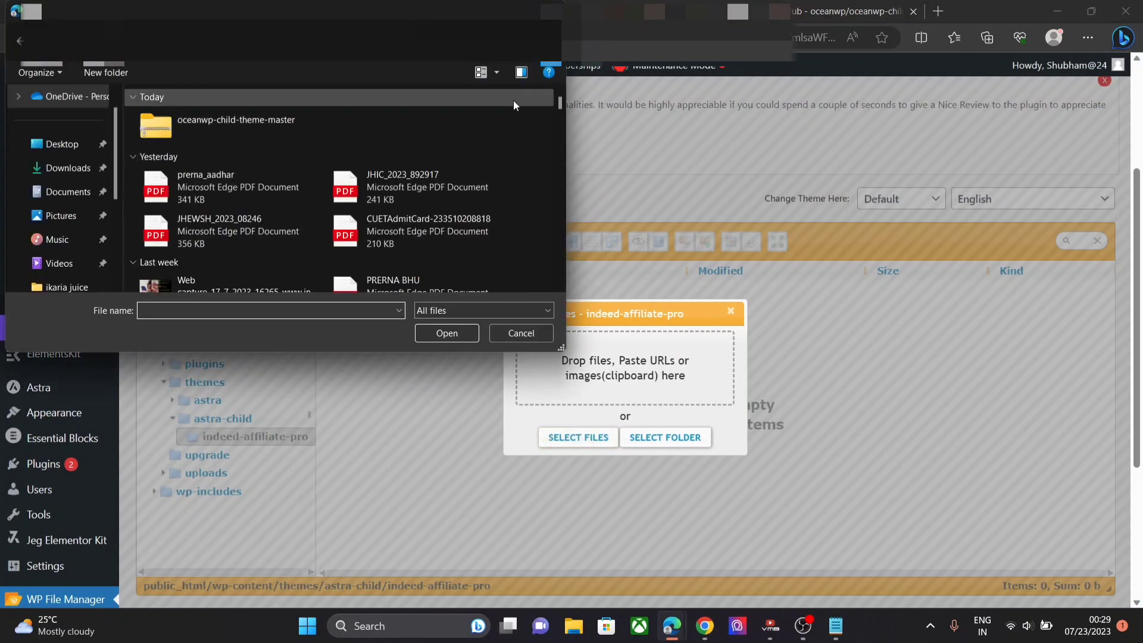
{"action": "left_click", "coordinate": [553, 104]}
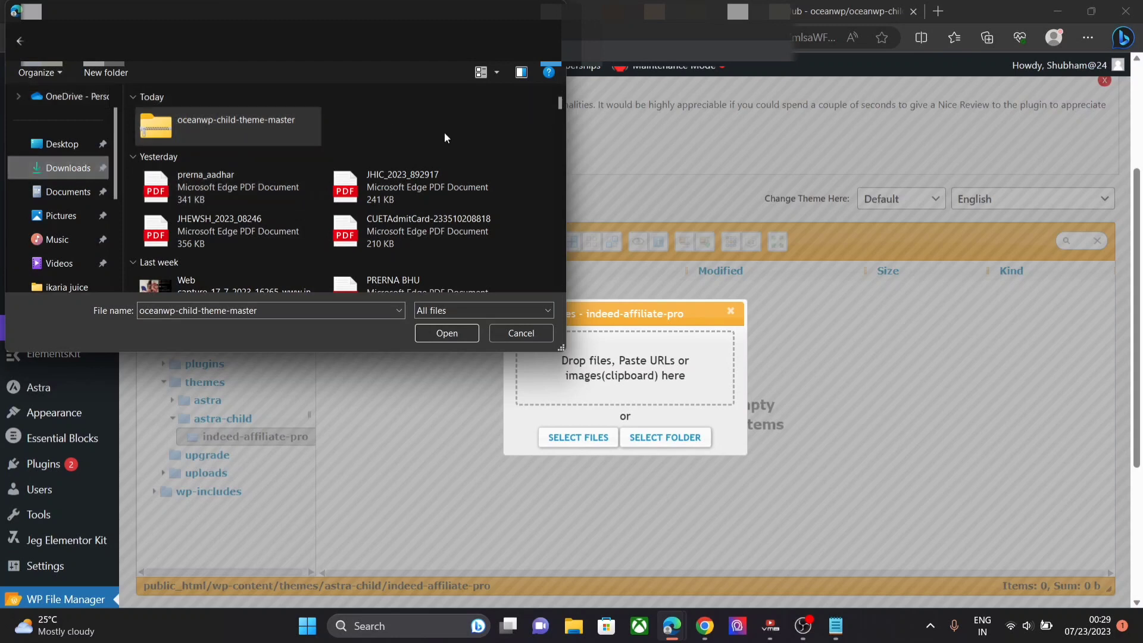
{"action": "left_click_drag", "start_coordinate": [558, 107], "coordinate": [568, 134]}
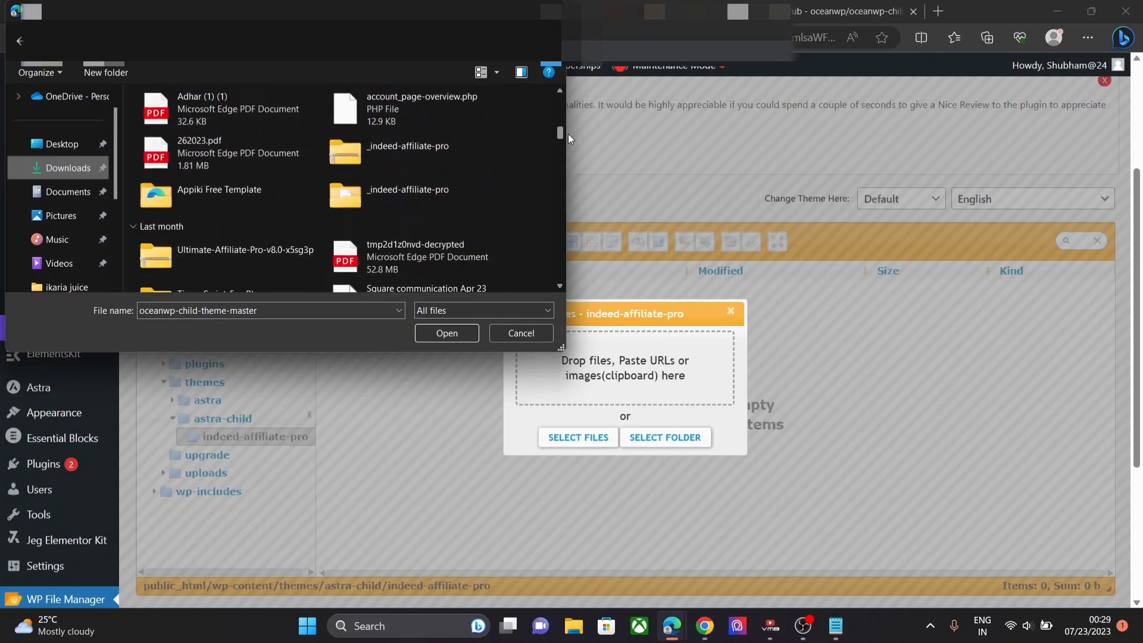
{"action": "double_click", "coordinate": [435, 190]}
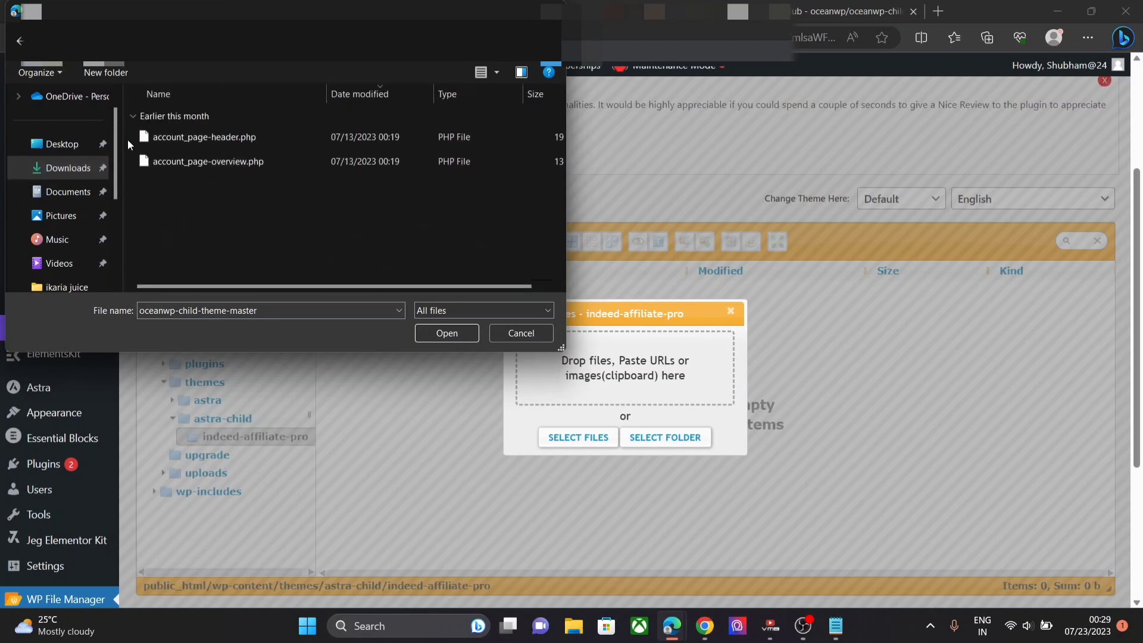
{"action": "left_click_drag", "start_coordinate": [127, 131], "coordinate": [200, 167]}
{"action": "left_click", "coordinate": [446, 333]}
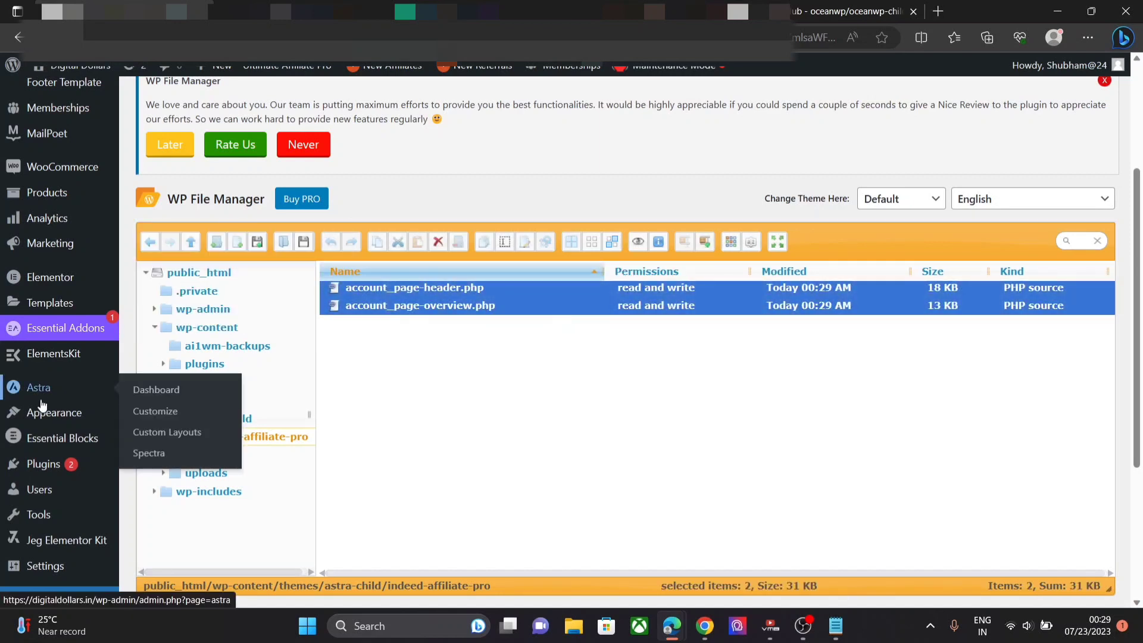
{"action": "mouse_move", "coordinate": [39, 416]}
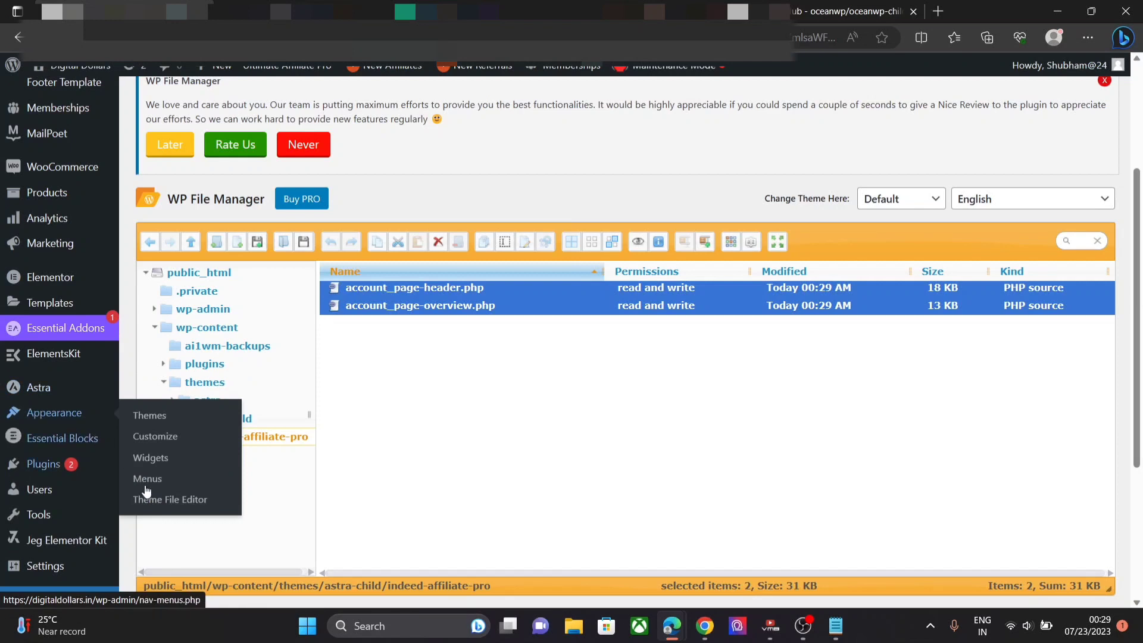
- In the Theme File Editor, accept the warning and open indeed-affiliate-pro/account_page-overview.php
{"action": "left_click", "coordinate": [164, 505]}
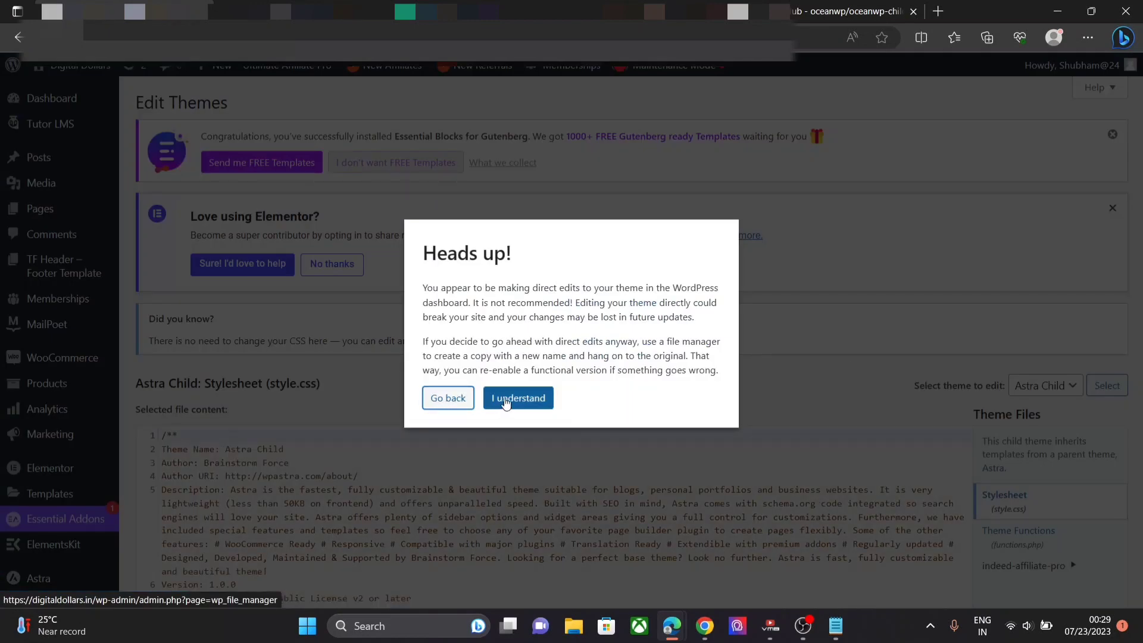
{"action": "left_click", "coordinate": [504, 398]}
{"action": "left_click_drag", "start_coordinate": [1142, 319], "coordinate": [1142, 379]}
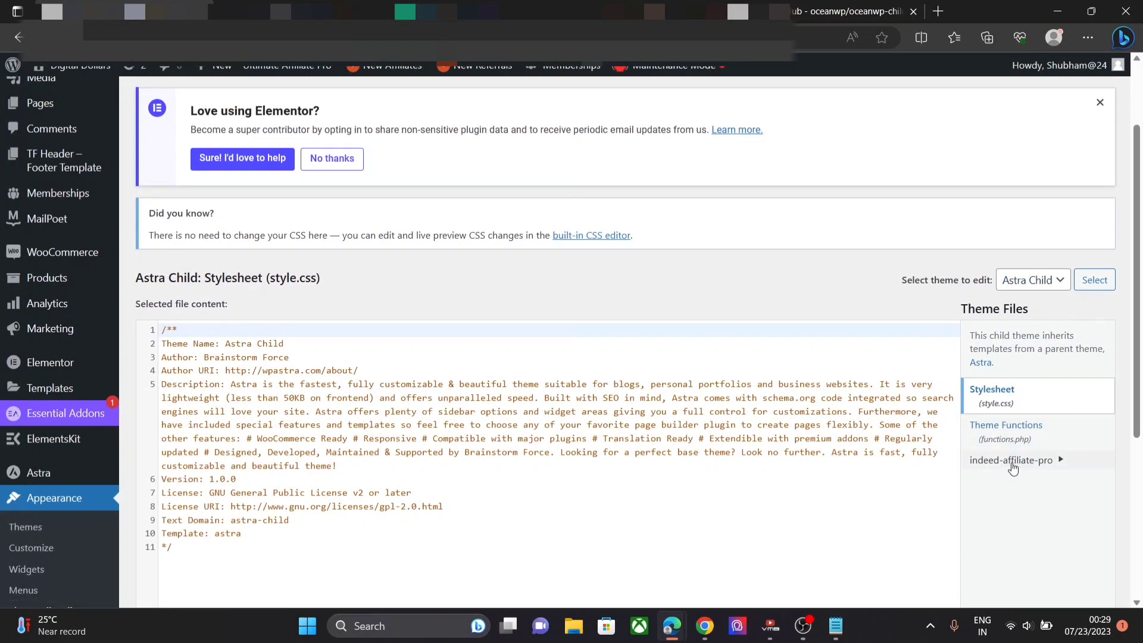
{"action": "left_click", "coordinate": [1013, 462]}
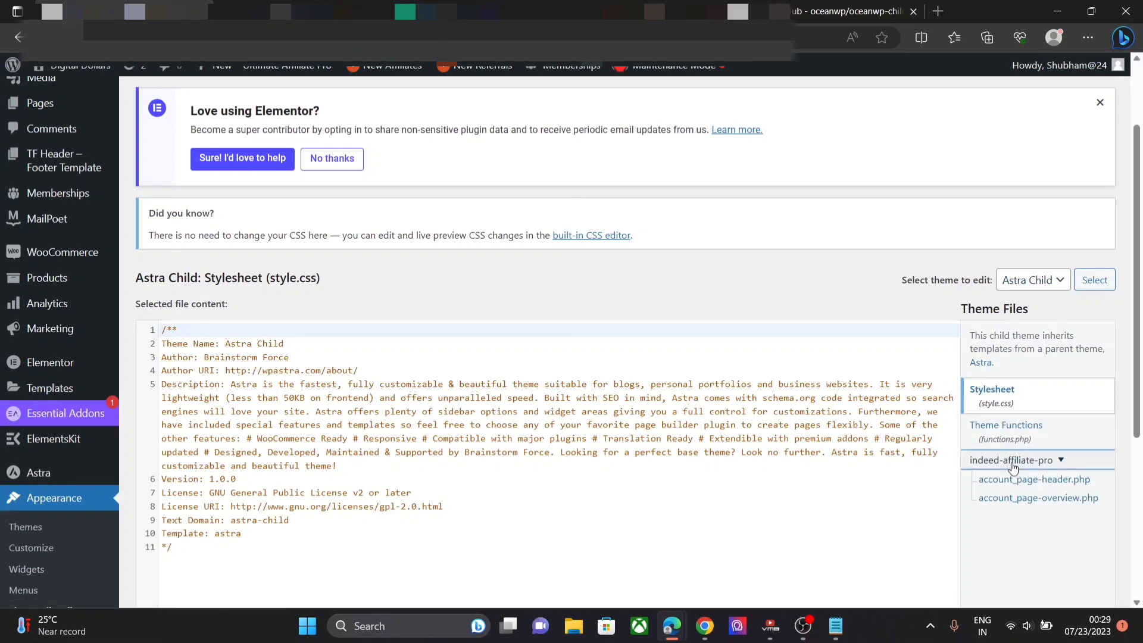
{"action": "left_click_drag", "start_coordinate": [1140, 389], "coordinate": [1142, 468]}
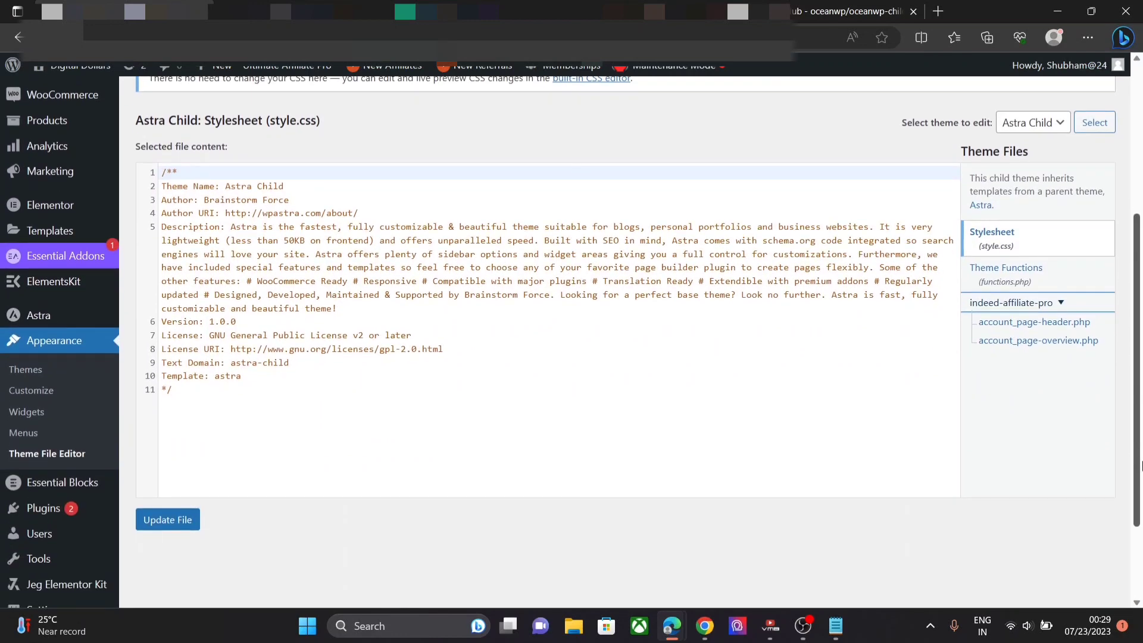
{"action": "left_click", "coordinate": [1022, 345]}
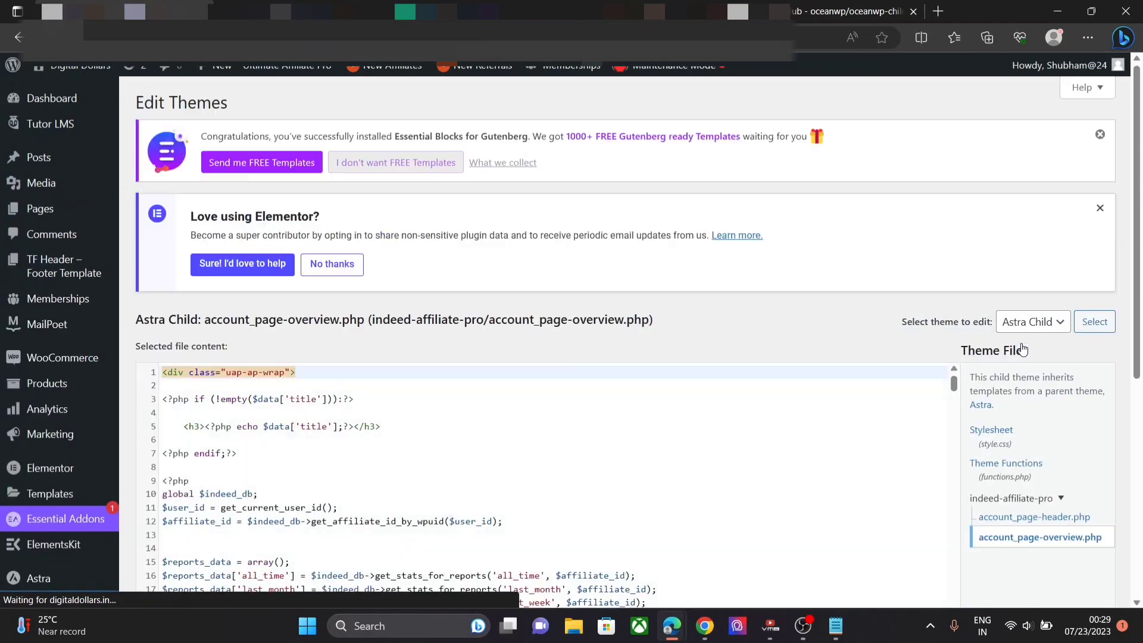
- Scroll through account_page-overview.php to review its overview-box PHP code
{"action": "scroll", "coordinate": [1130, 199], "scroll_direction": "down", "scroll_amount": 4}
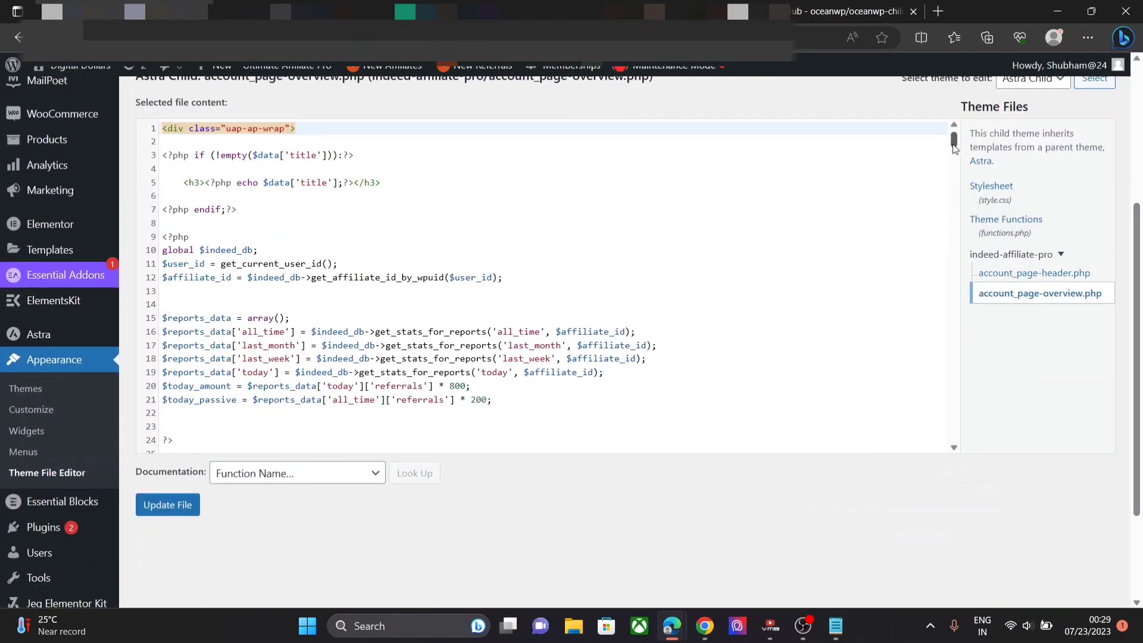
{"action": "left_click_drag", "start_coordinate": [955, 148], "coordinate": [966, 204]}
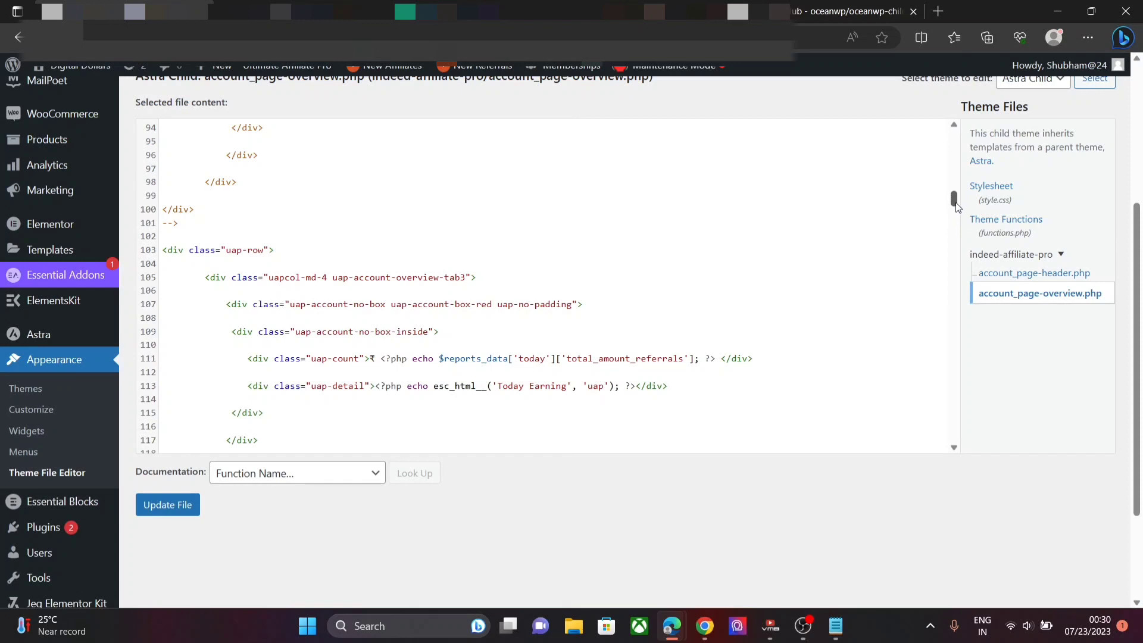
{"action": "left_click_drag", "start_coordinate": [954, 202], "coordinate": [959, 230]}
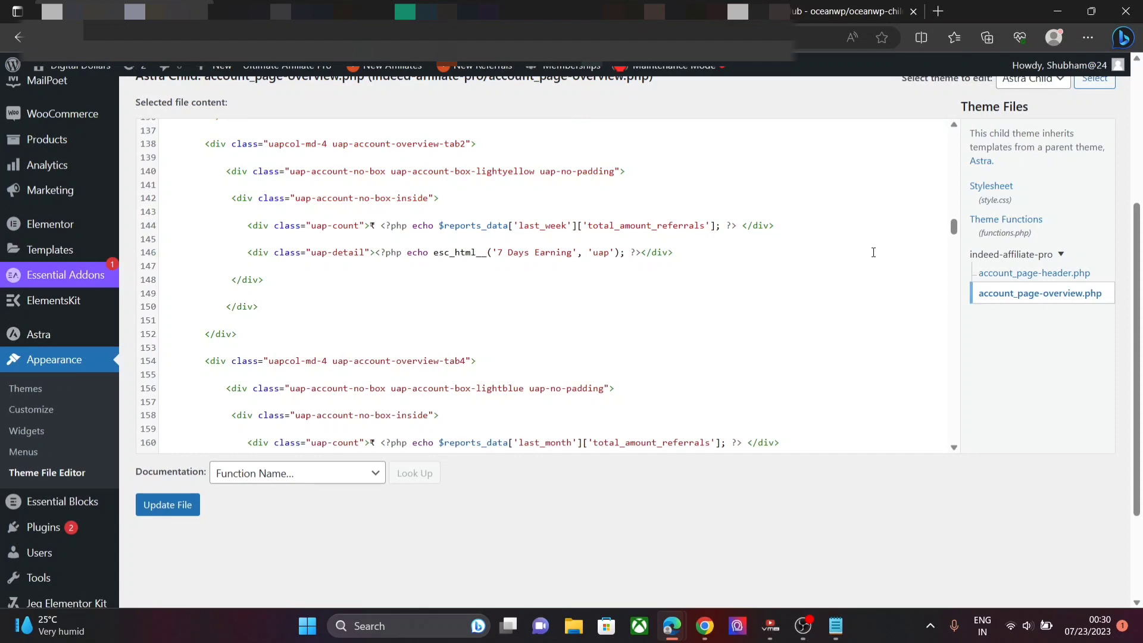
- Switch to Chrome to view the live affiliate Dashboard page with its earnings cards
{"action": "left_click", "coordinate": [705, 626]}
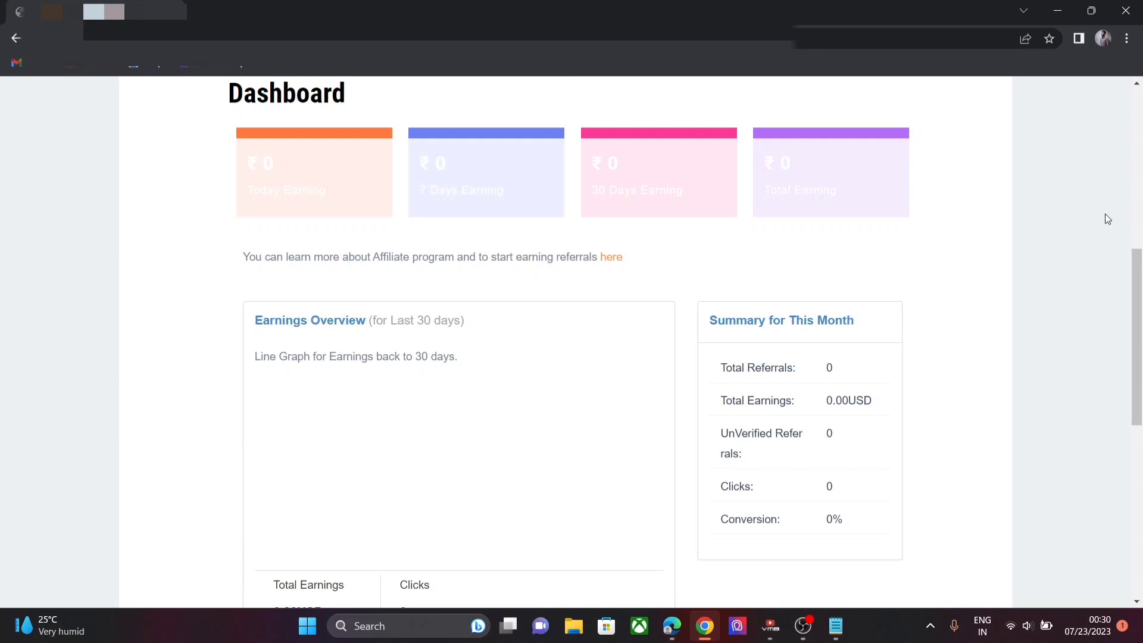
- Scroll the affiliate Dashboard page to review the My Account heading and earnings sections
{"action": "left_click", "coordinate": [1139, 185]}
{"action": "left_click_drag", "start_coordinate": [1142, 185], "coordinate": [1142, 248]}
{"action": "scroll", "coordinate": [1141, 248], "scroll_direction": "down", "scroll_amount": 8}
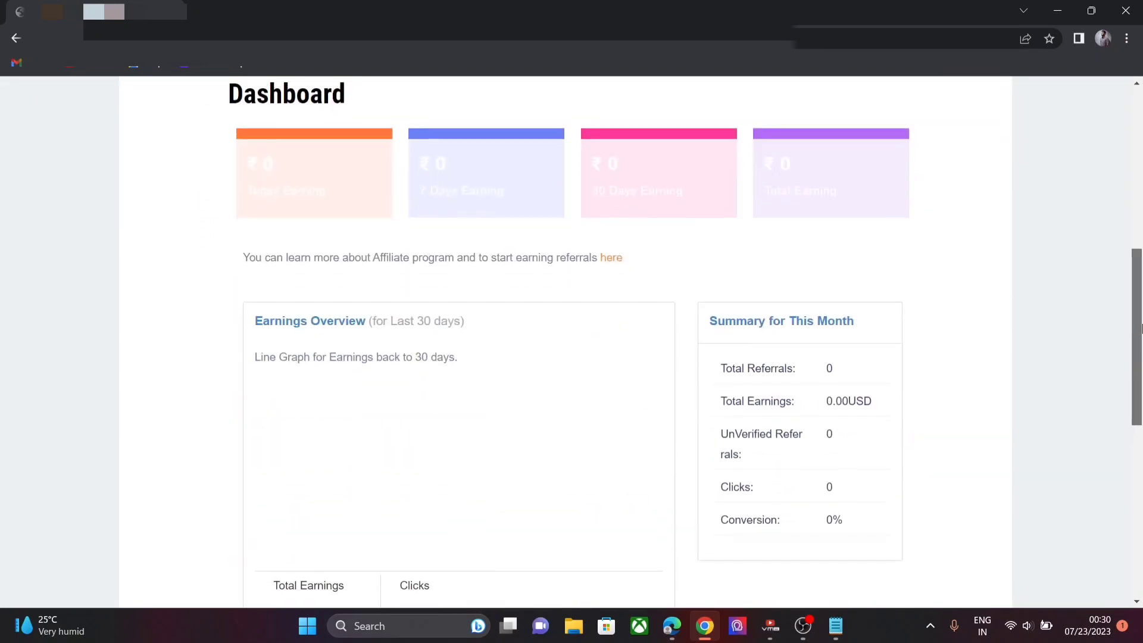
{"action": "left_click_drag", "start_coordinate": [1141, 348], "coordinate": [1127, 225]}
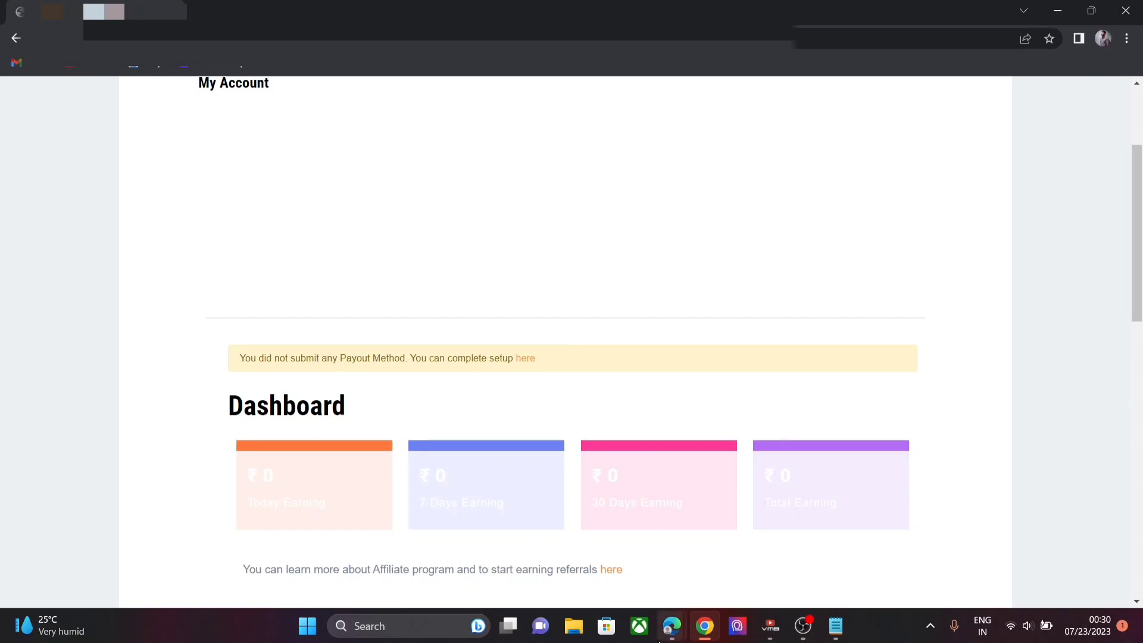
- Return to the Edge theme editor showing the '7 Days Earning' card markup in account_page-overview.php
{"action": "mouse_move", "coordinate": [667, 640]}
{"action": "left_click", "coordinate": [723, 583]}
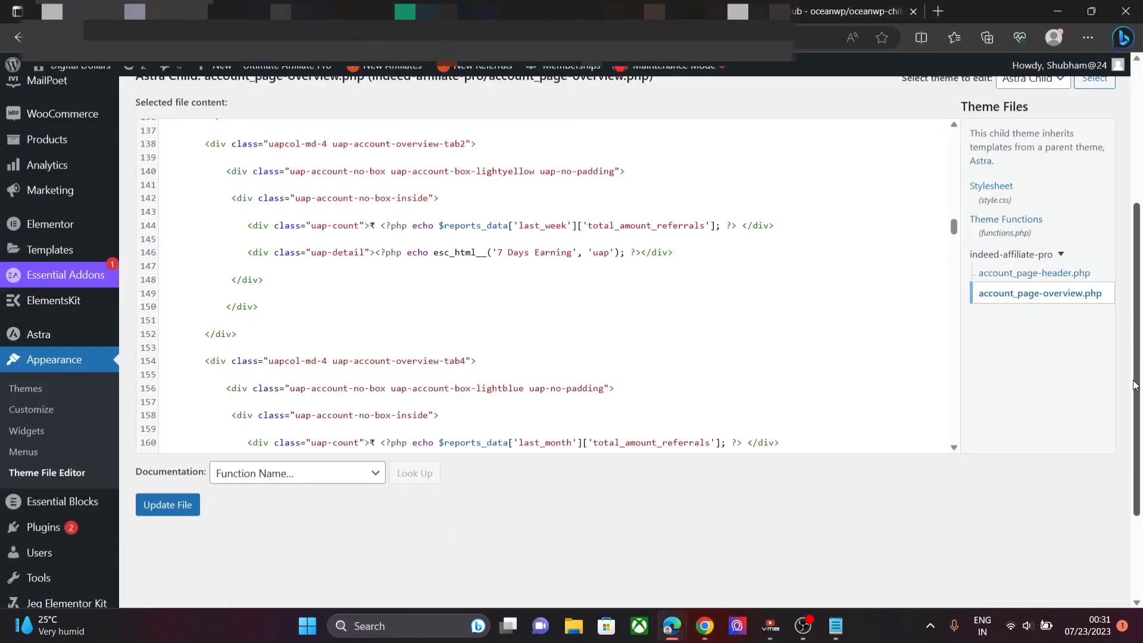
{"action": "left_click_drag", "start_coordinate": [1141, 364], "coordinate": [1141, 233]}
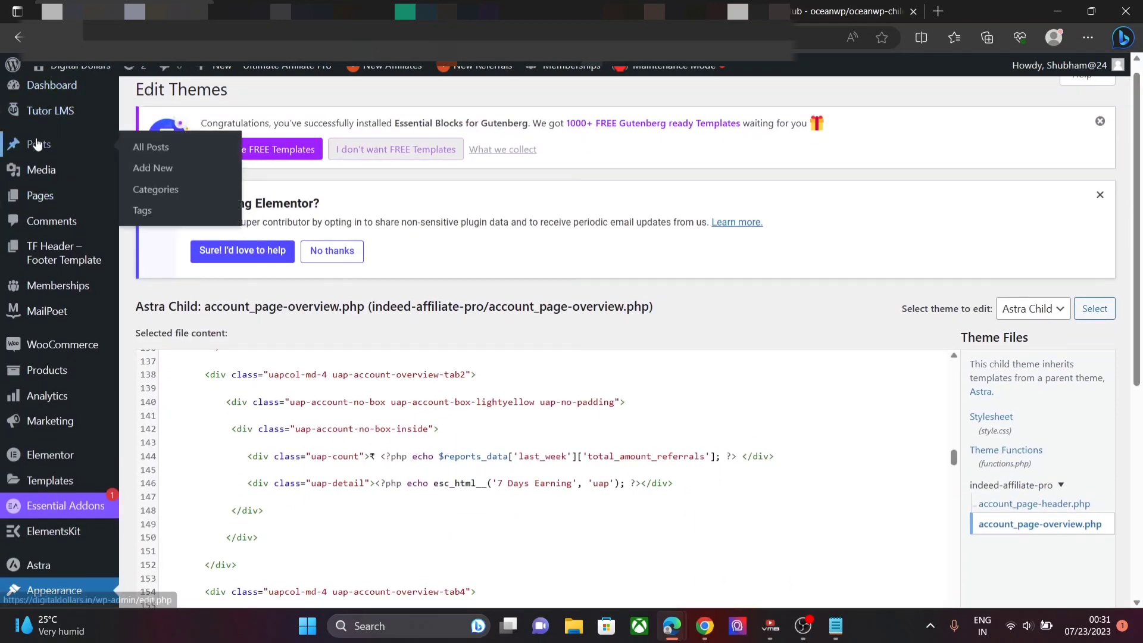
{"action": "mouse_move", "coordinate": [66, 477]}
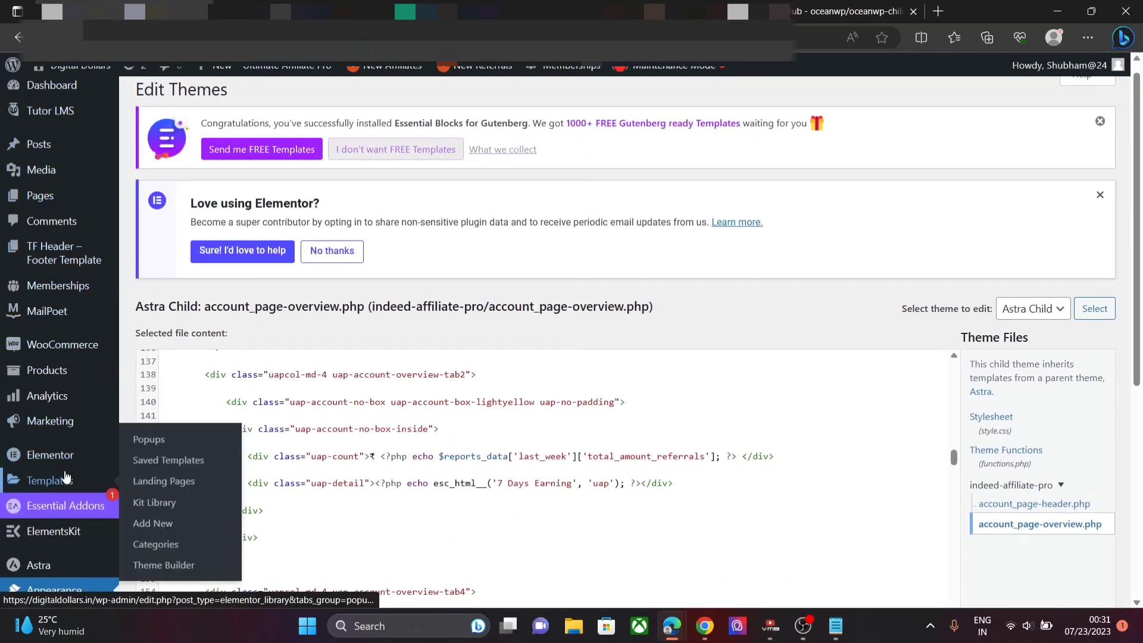
{"action": "scroll", "coordinate": [66, 476], "scroll_direction": "down", "scroll_amount": 3}
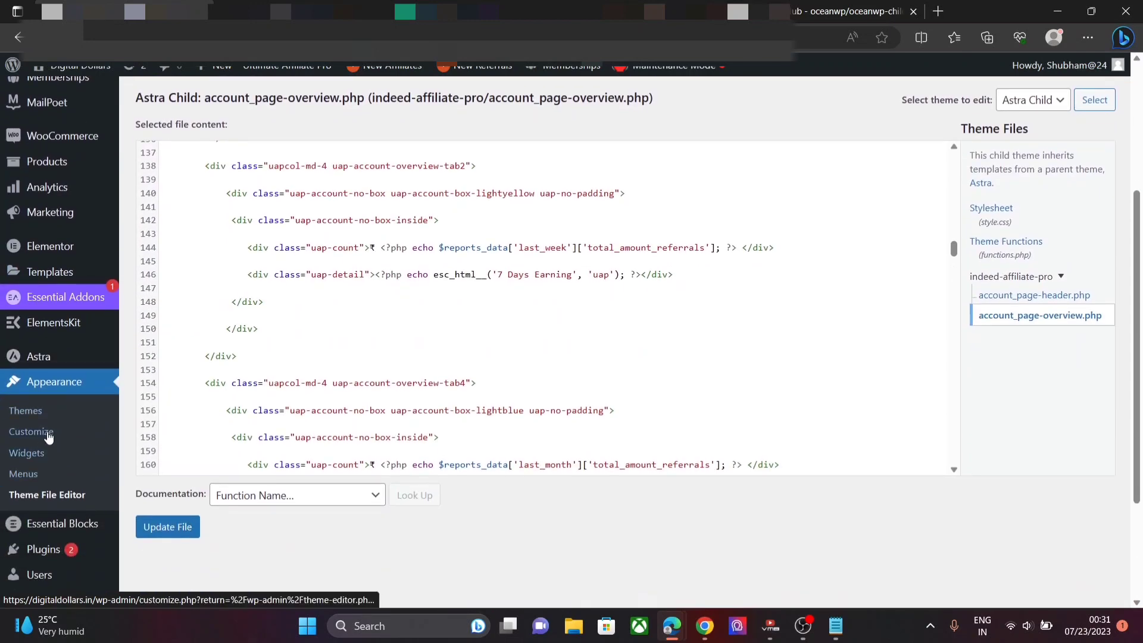
- Under Appearance > Menus, create a new empty menu named 'Affiliate menu'
{"action": "left_click", "coordinate": [55, 472]}
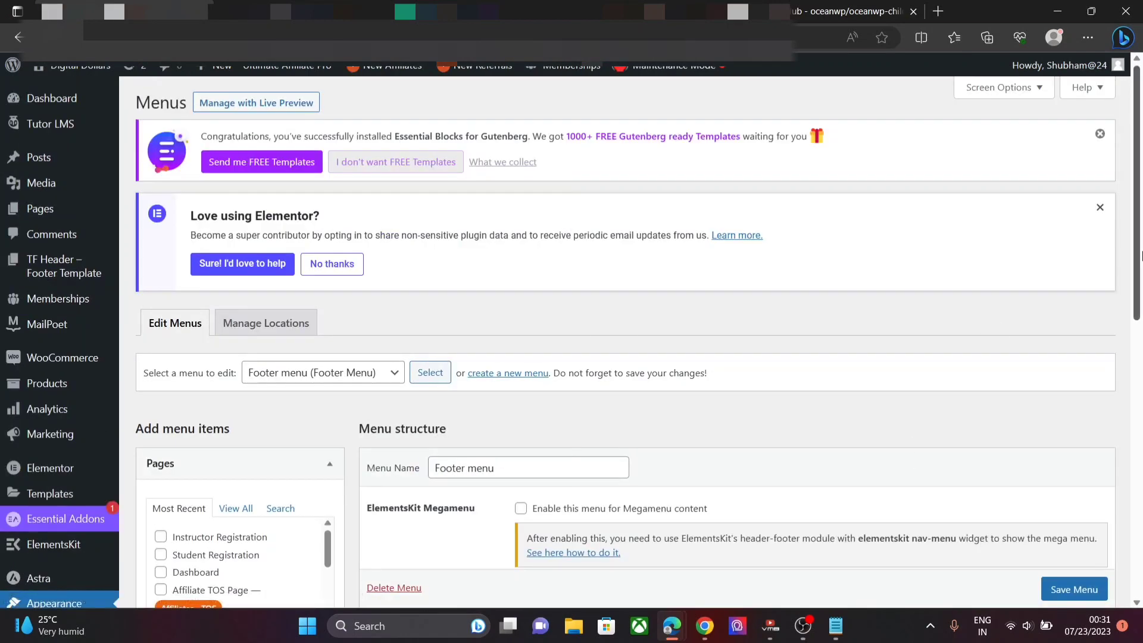
{"action": "scroll", "coordinate": [1140, 241], "scroll_direction": "down", "scroll_amount": 2}
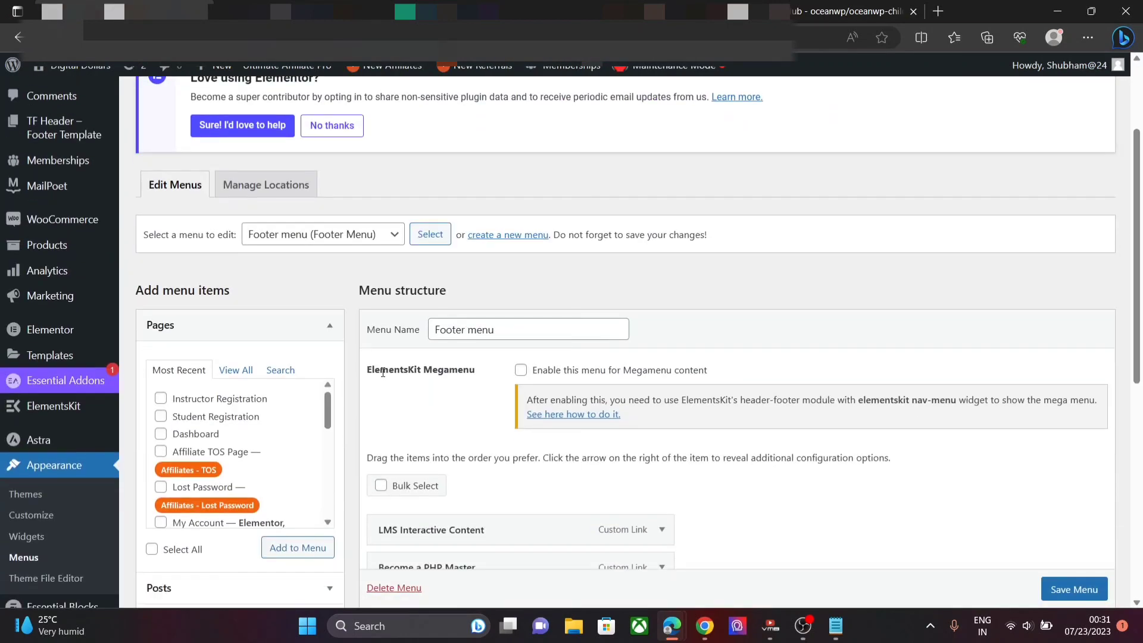
{"action": "left_click", "coordinate": [511, 237]}
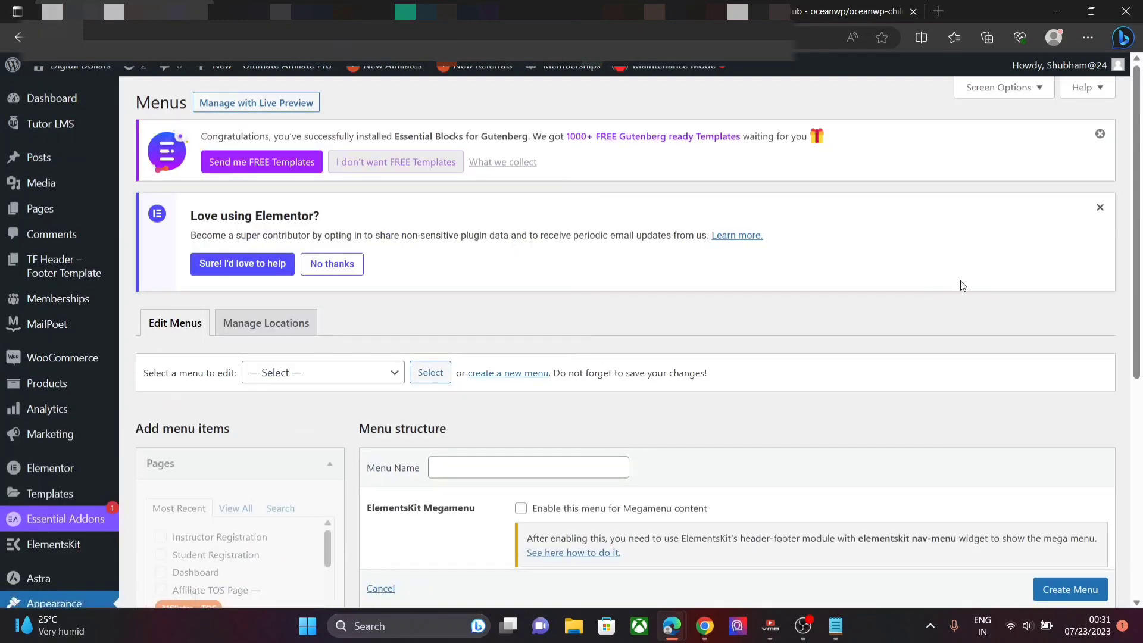
{"action": "scroll", "coordinate": [517, 305], "scroll_direction": "down", "scroll_amount": 2}
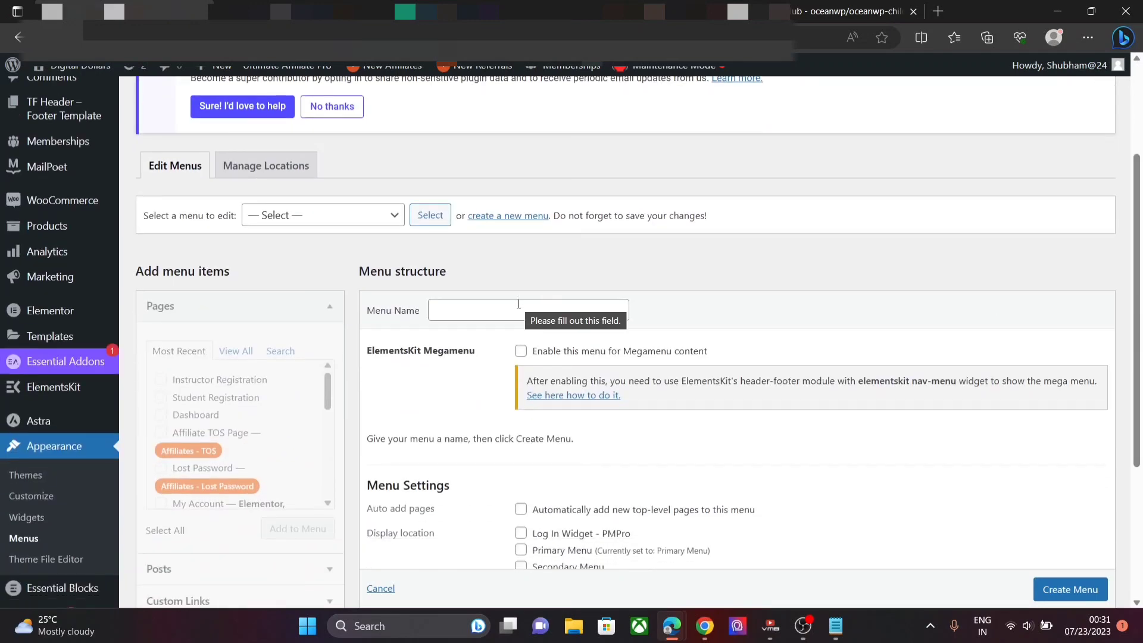
{"action": "left_click", "coordinate": [518, 305]}
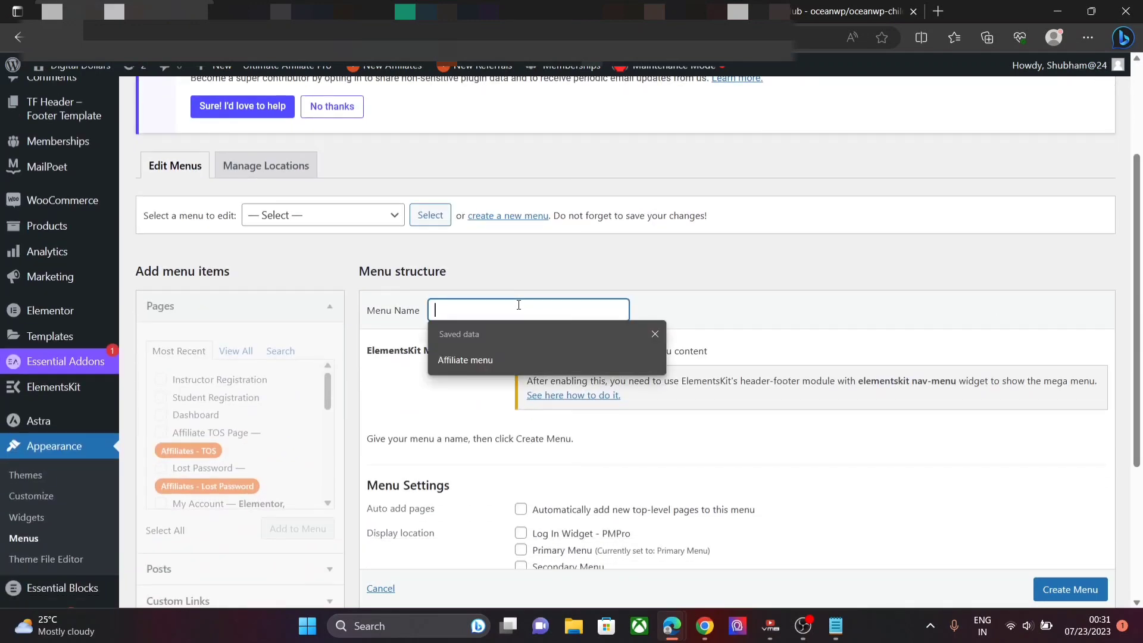
{"action": "left_click", "coordinate": [495, 358]}
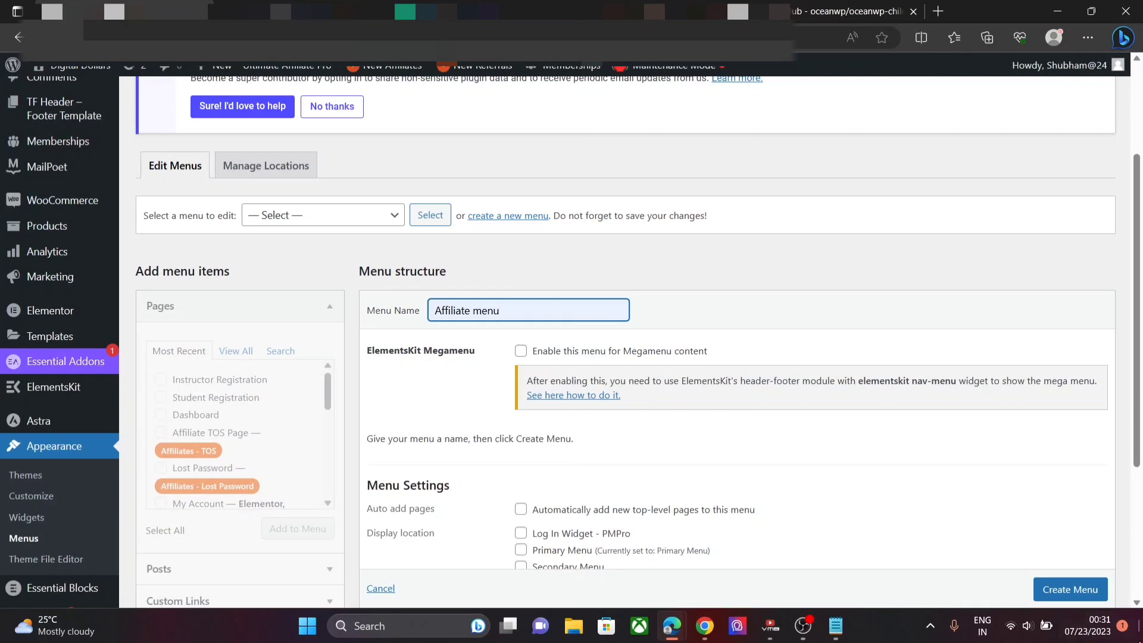
{"action": "left_click", "coordinate": [1070, 589]}
{"action": "scroll", "coordinate": [1089, 596], "scroll_direction": "down", "scroll_amount": 1}
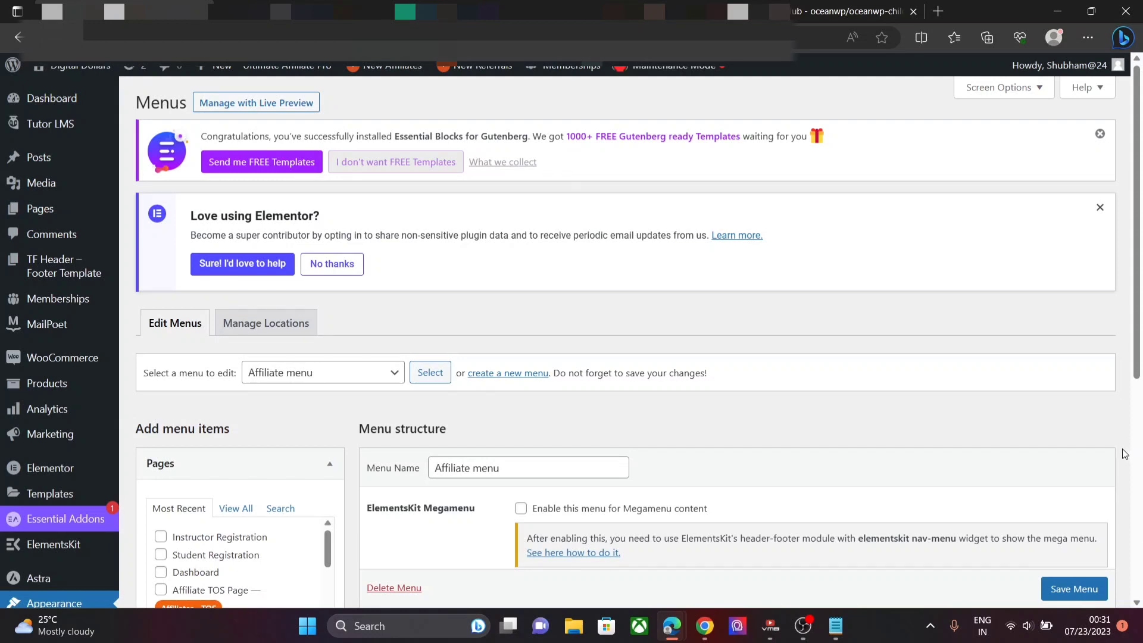
- Open the Custom Links panel and enter 'Dashboard' as the link text
{"action": "scroll", "coordinate": [1140, 336], "scroll_direction": "down", "scroll_amount": 5}
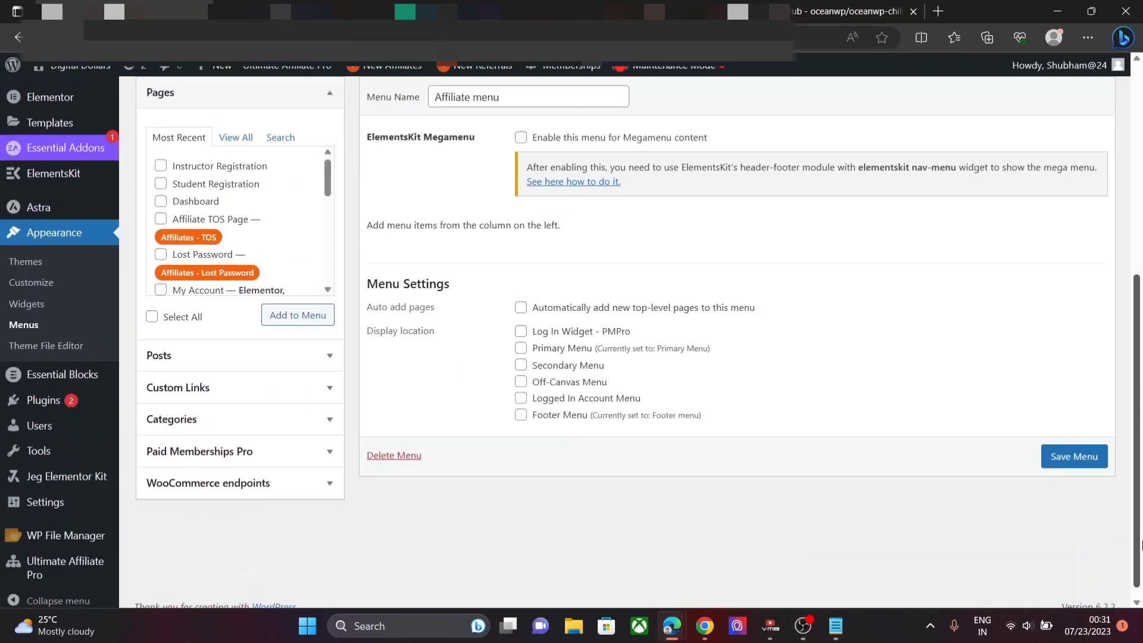
{"action": "left_click", "coordinate": [275, 390]}
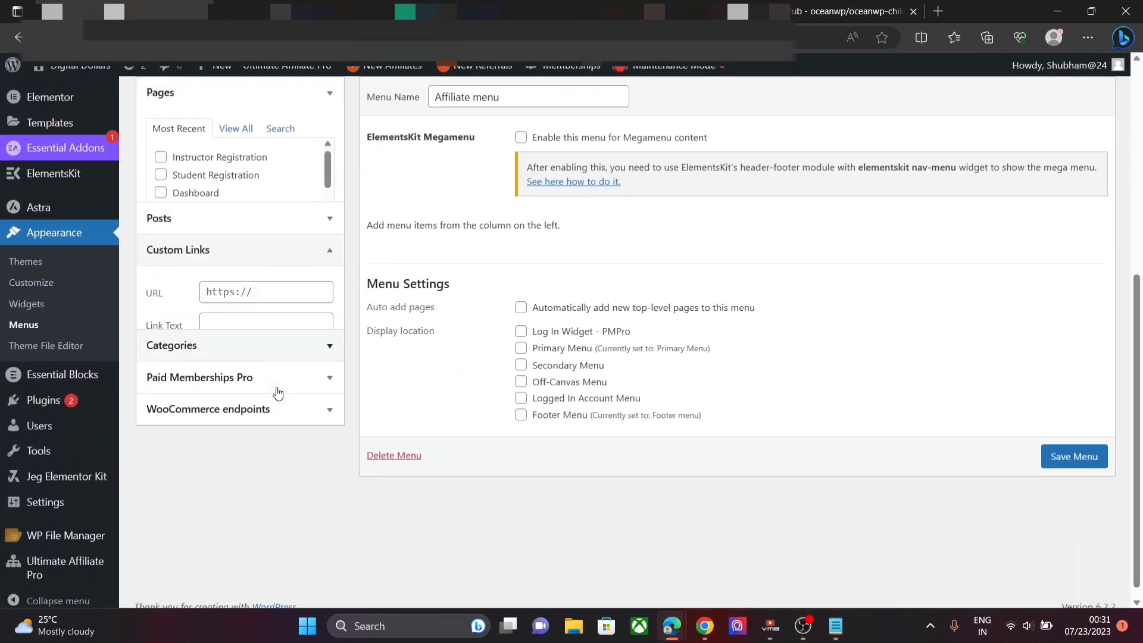
{"action": "left_click", "coordinate": [264, 240]}
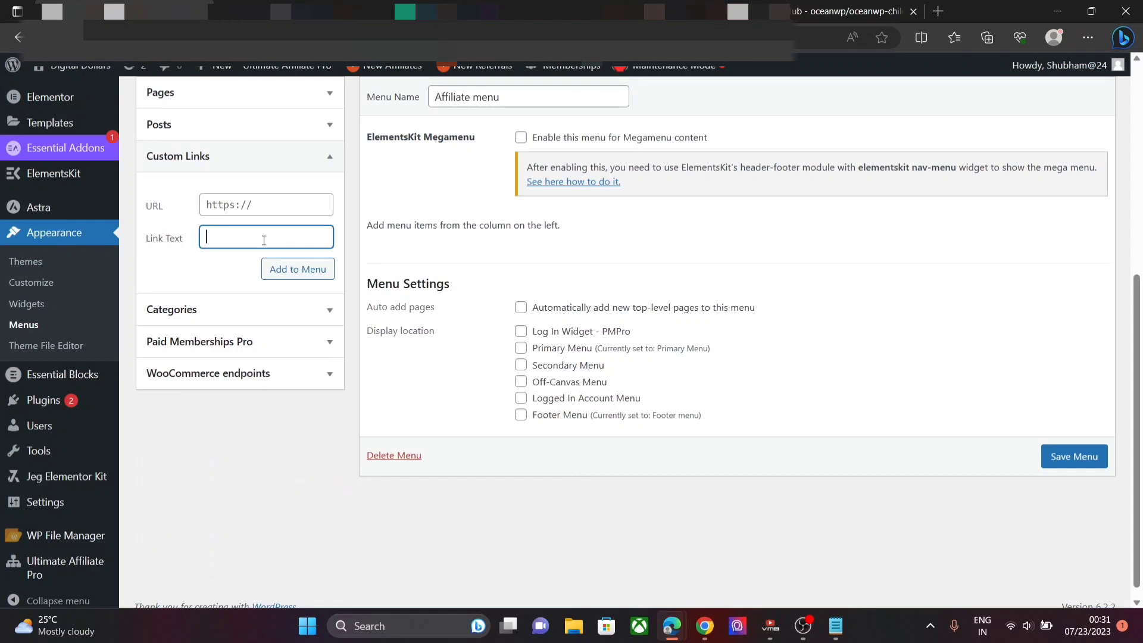
{"action": "type", "text": "Dashboard"}
- Copy the Dashboard account overview URL from the Notepad notes
{"action": "left_click", "coordinate": [263, 208]}
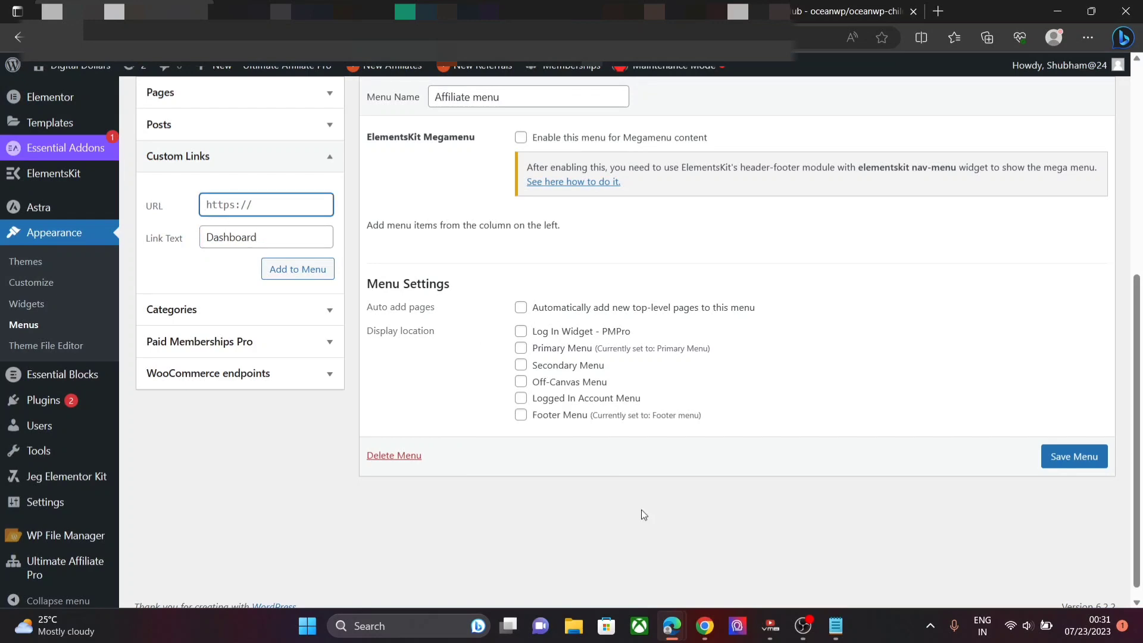
{"action": "mouse_move", "coordinate": [838, 636]}
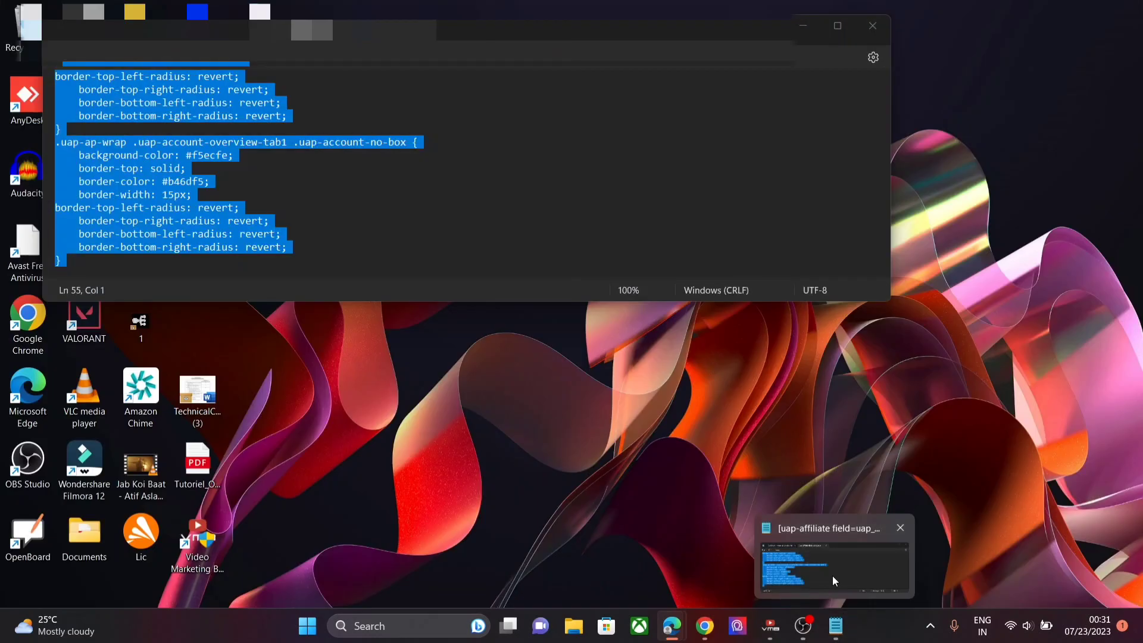
{"action": "left_click", "coordinate": [832, 575]}
{"action": "left_click", "coordinate": [339, 258]}
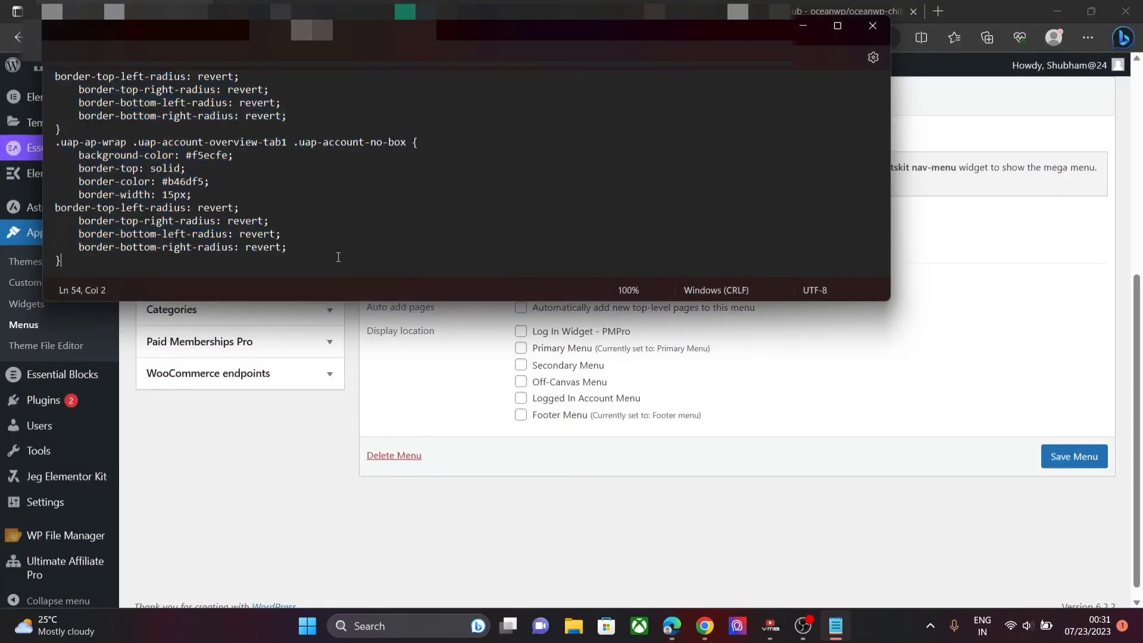
{"action": "key", "text": "Down"}
{"action": "key", "text": "Down"}
{"action": "key", "text": "Down"}
{"action": "key", "text": "Down"}
{"action": "key", "text": "Down"}
{"action": "key", "text": "Down"}
{"action": "key", "text": "Down"}
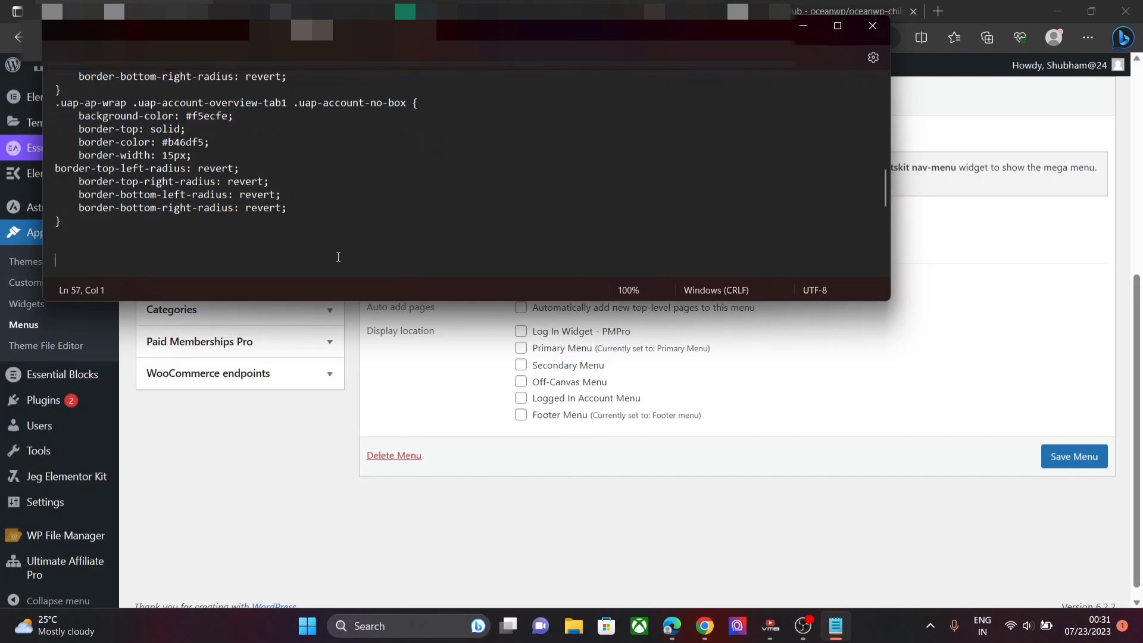
{"action": "key", "text": "Down"}
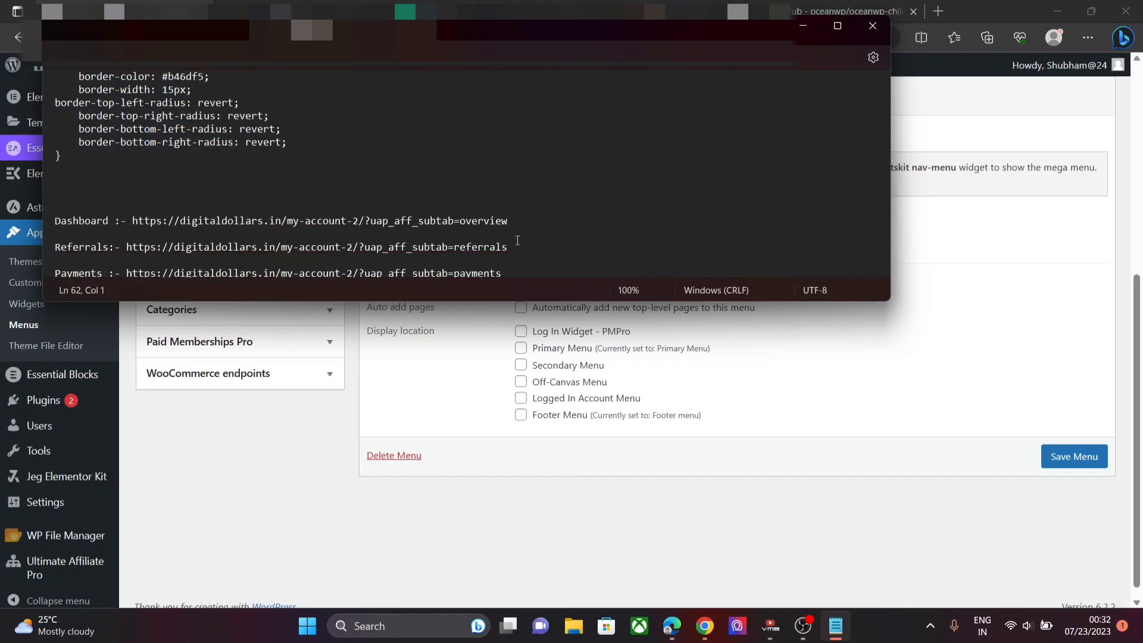
{"action": "left_click_drag", "start_coordinate": [521, 222], "coordinate": [131, 220]}
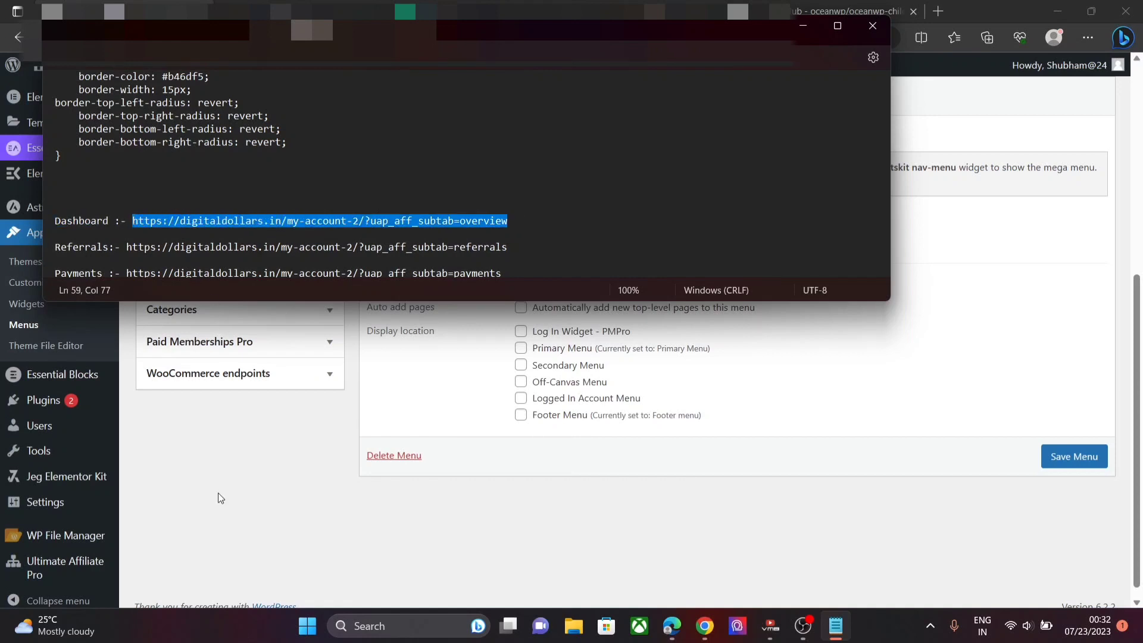
- Paste the overview URL into the URL field and add the Dashboard link to the menu
{"action": "key", "text": "alt+Tab"}
{"action": "left_click", "coordinate": [233, 205]}
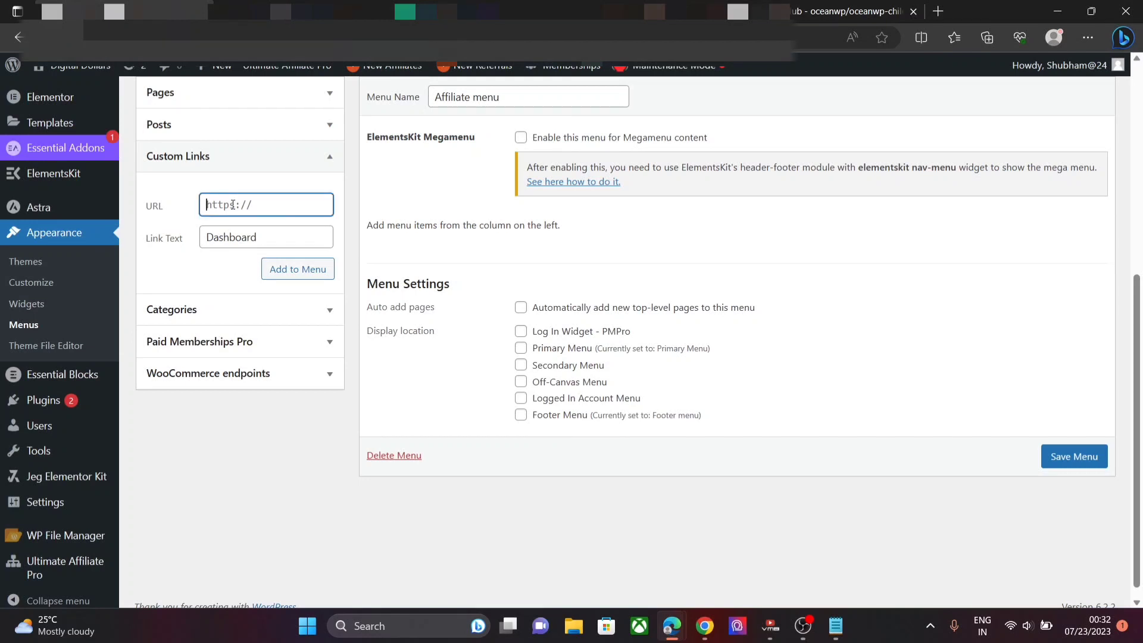
{"action": "key", "text": "ctrl+v"}
{"action": "left_click", "coordinate": [301, 271]}
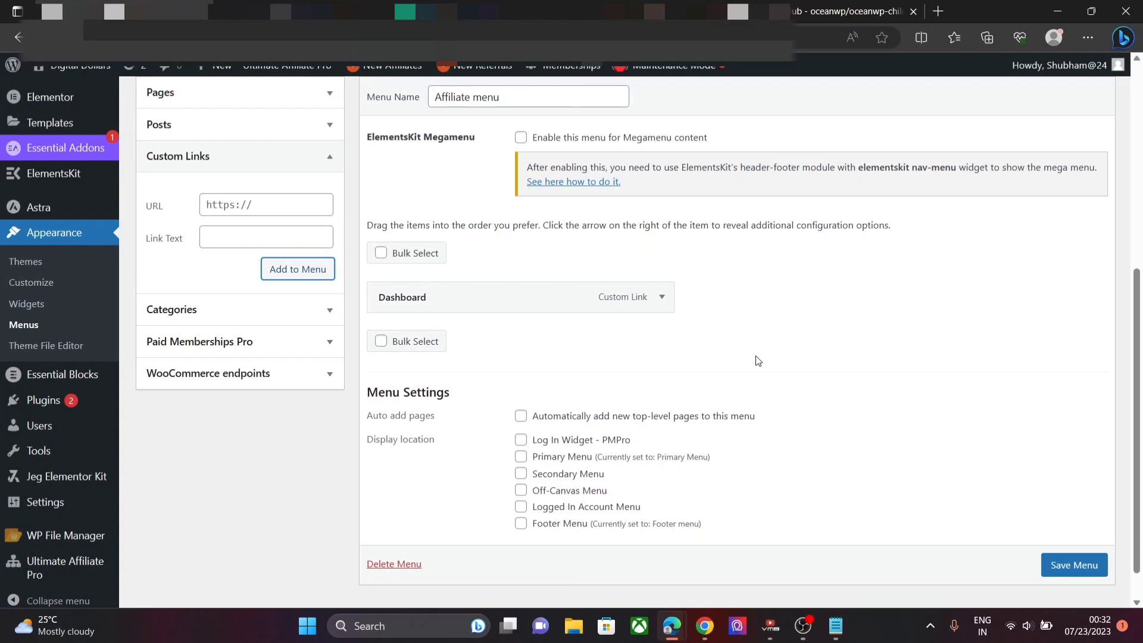
- Add a 'Referrals' custom link using the URL copied from the notes
{"action": "left_click", "coordinate": [805, 616]}
{"action": "left_click_drag", "start_coordinate": [513, 245], "coordinate": [127, 245]}
{"action": "key", "text": "ctrl+c"}
{"action": "left_click", "coordinate": [243, 237]}
{"action": "type", "text": "Refera"}
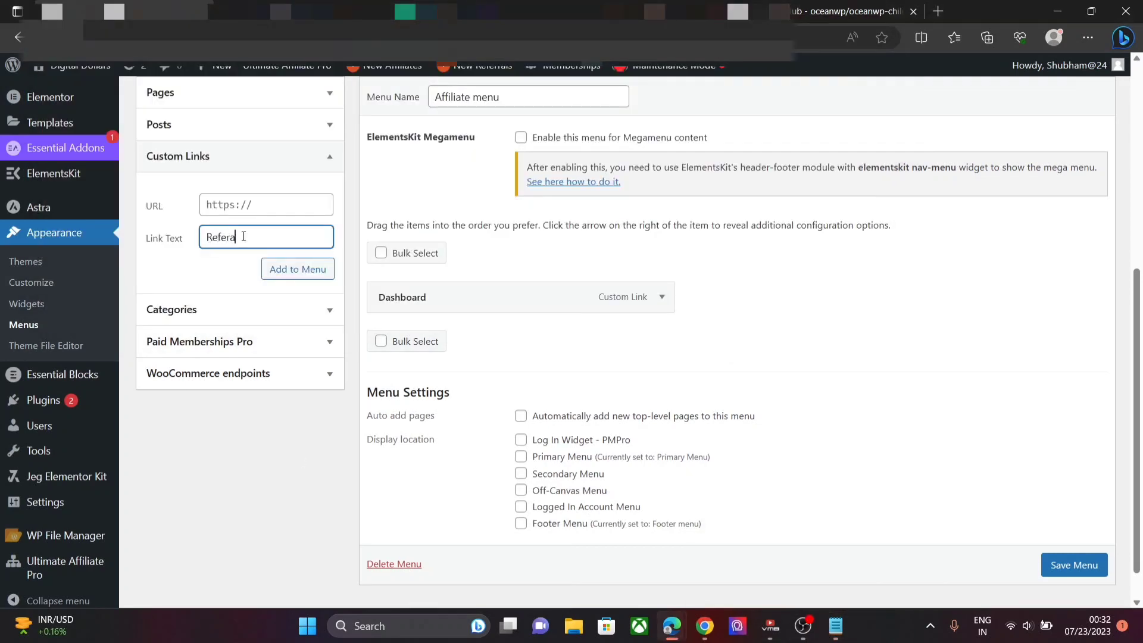
{"action": "key", "text": "BackSpace"}
{"action": "type", "text": "rals"}
{"action": "left_click", "coordinate": [266, 205]}
{"action": "key", "text": "ctrl+v"}
{"action": "left_click", "coordinate": [297, 270]}
{"action": "left_click", "coordinate": [836, 626]}
- Add a 'Payments' custom link with its URL from the notes
{"action": "scroll", "coordinate": [381, 238], "scroll_direction": "down", "scroll_amount": 1}
{"action": "left_click_drag", "start_coordinate": [504, 234], "coordinate": [130, 238]}
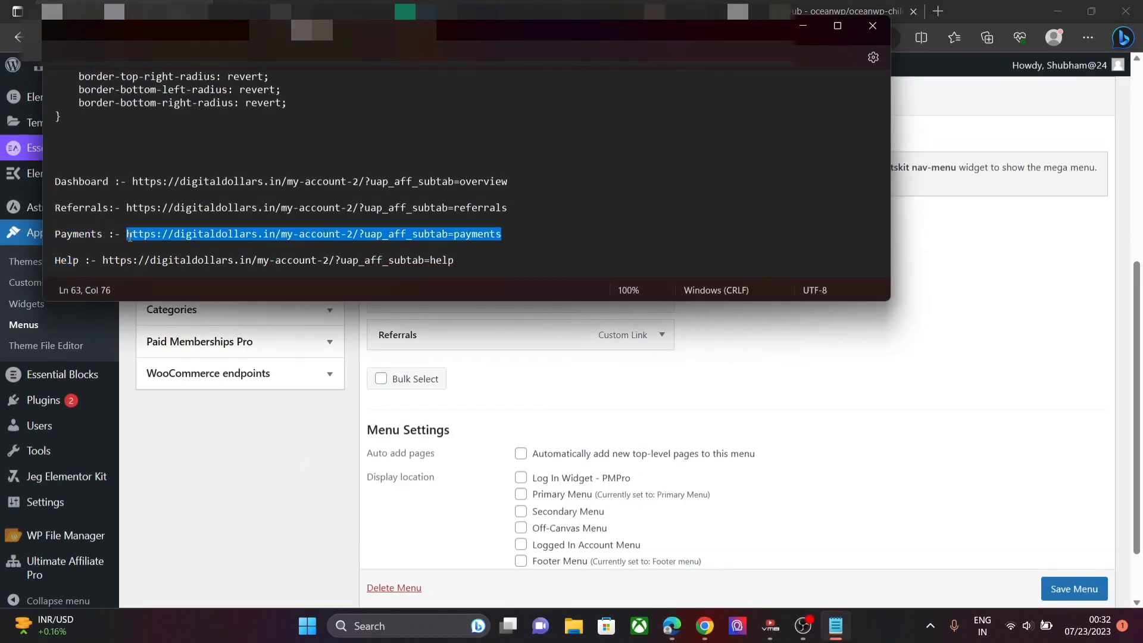
{"action": "left_click", "coordinate": [250, 205]}
{"action": "type", "text": "https://digitaldollars.in/my-account-2/?uap_aff_subtab=payments"}
{"action": "left_click", "coordinate": [250, 237]}
{"action": "type", "text": "Payments"}
{"action": "left_click", "coordinate": [296, 268]}
- Add a 'Profile' parent item with '#' as its placeholder URL
{"action": "left_click", "coordinate": [836, 626]}
{"action": "scroll", "coordinate": [609, 238], "scroll_direction": "down", "scroll_amount": 1}
{"action": "left_click", "coordinate": [609, 257]}
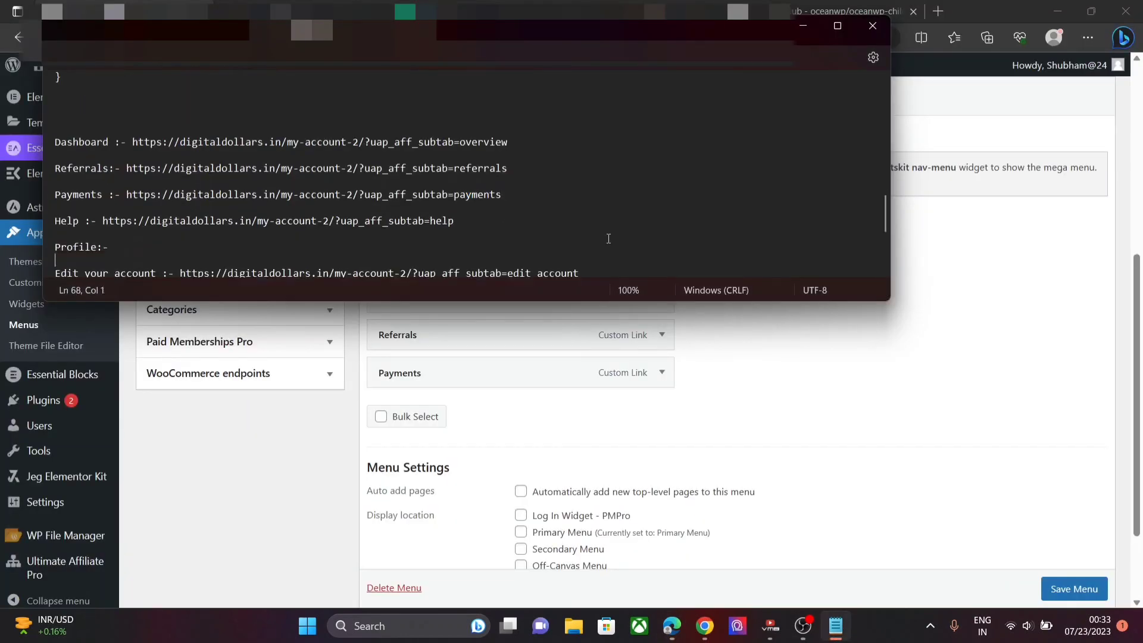
{"action": "scroll", "coordinate": [608, 239], "scroll_direction": "down", "scroll_amount": 1}
{"action": "left_click_drag", "start_coordinate": [580, 221], "coordinate": [181, 222]}
{"action": "key", "text": "ctrl+c"}
{"action": "left_click", "coordinate": [261, 239]}
{"action": "type", "text": "Profile"}
{"action": "left_click", "coordinate": [261, 205]}
{"action": "key", "text": "ctrl+v"}
{"action": "key", "text": "ctrl+a"}
{"action": "type", "text": "#"}
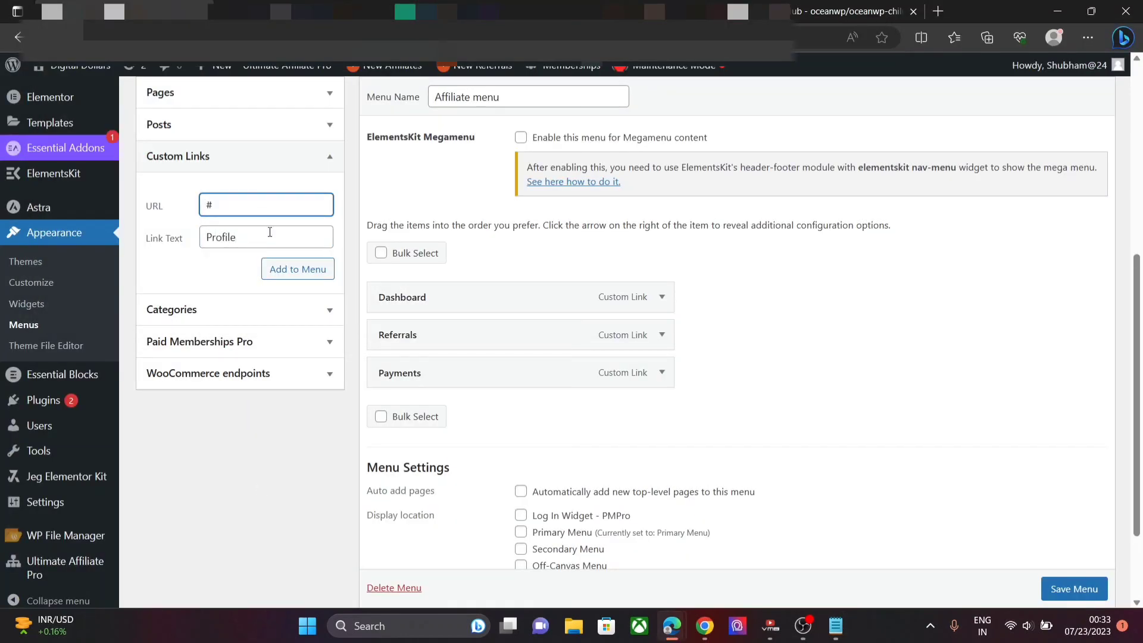
{"action": "left_click", "coordinate": [297, 269]}
- Add the edit account link and correct its address to the pasted URL
{"action": "left_click", "coordinate": [266, 237]}
{"action": "key", "text": "ctrl+v"}
{"action": "triple_click", "coordinate": [248, 204]}
{"action": "type", "text": "Edit"}
{"action": "left_click", "coordinate": [297, 270]}
{"action": "left_click", "coordinate": [661, 448]}
{"action": "left_click", "coordinate": [482, 516]}
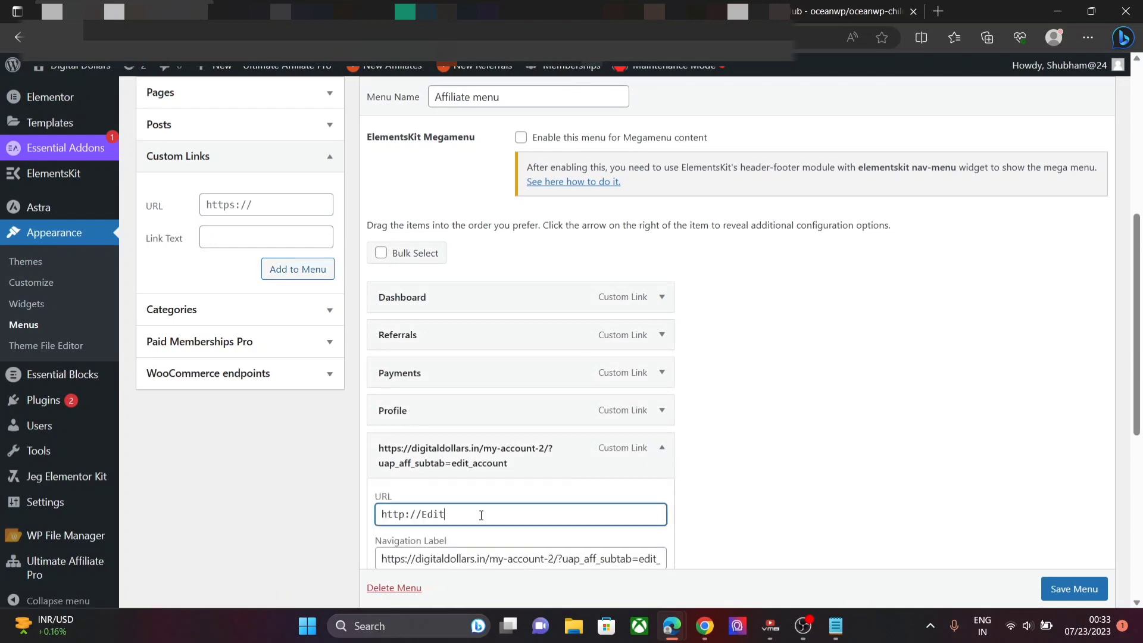
{"action": "key", "text": "ctrl+a"}
{"action": "key", "text": "ctrl+v"}
- Label the edit account item 'Edit' and nest it under Profile
{"action": "triple_click", "coordinate": [498, 559]}
{"action": "type", "text": "ed"}
{"action": "key", "text": "BackSpace"}
{"action": "key", "text": "BackSpace"}
{"action": "type", "text": "Edit"}
{"action": "left_click_drag", "start_coordinate": [1137, 363], "coordinate": [1138, 417]}
{"action": "left_click", "coordinate": [659, 321]}
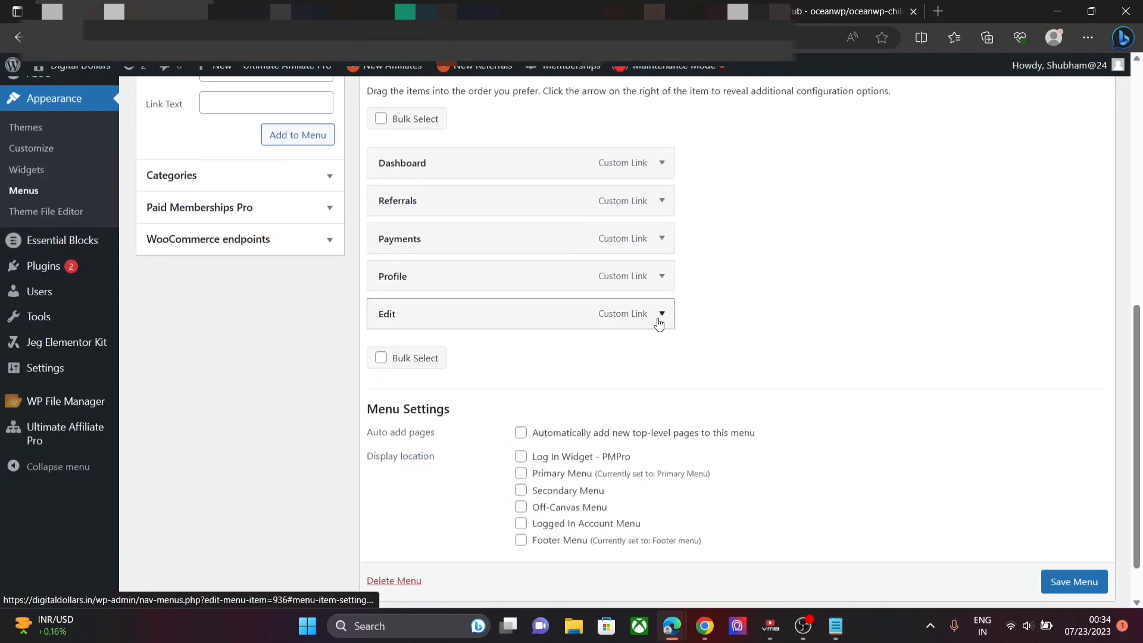
{"action": "left_click_drag", "start_coordinate": [637, 318], "coordinate": [667, 319]}
- Add a 'Set Password' link with the change_pass URL, nested under Profile
{"action": "scroll", "coordinate": [667, 321], "scroll_direction": "up", "scroll_amount": 1}
{"action": "left_click", "coordinate": [836, 626]}
{"action": "left_click_drag", "start_coordinate": [595, 246], "coordinate": [198, 247]}
{"action": "left_click", "coordinate": [262, 121]}
{"action": "type", "text": "https://digitaldollars.in/my-account-2/?uap_aff_subtab=change_pass"}
{"action": "left_click", "coordinate": [260, 158]}
{"action": "type", "text": "Se"}
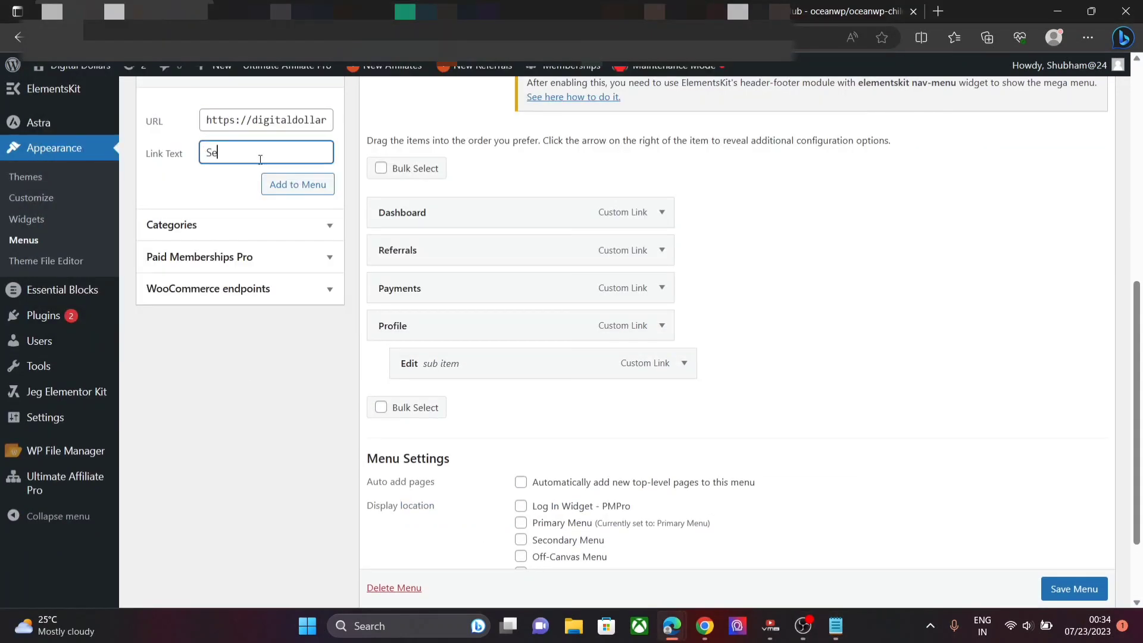
{"action": "type", "text": "t Password"}
{"action": "left_click", "coordinate": [298, 184]}
{"action": "left_click_drag", "start_coordinate": [437, 400], "coordinate": [466, 401]}
- Add a 'Payout' link with the payments_settings URL, nested under Profile
{"action": "left_click", "coordinate": [836, 626]}
{"action": "scroll", "coordinate": [792, 196], "scroll_direction": "down", "scroll_amount": 1}
{"action": "left_click_drag", "start_coordinate": [591, 195], "coordinate": [162, 195]}
{"action": "key", "text": "ctrl+c"}
{"action": "left_click", "coordinate": [244, 363]}
{"action": "left_click", "coordinate": [279, 152]}
{"action": "type", "text": "Payout"}
{"action": "left_click", "coordinate": [274, 121]}
{"action": "key", "text": "ctrl+v"}
{"action": "left_click", "coordinate": [309, 185]}
{"action": "mouse_move", "coordinate": [497, 438]}
{"action": "left_mouse_down"}
{"action": "mouse_move", "coordinate": [539, 439]}
{"action": "mouse_move", "coordinate": [517, 439]}
{"action": "left_mouse_up"}
- Add a 'Marketing' menu item using the affiliate_link URL
{"action": "left_click", "coordinate": [836, 626]}
{"action": "scroll", "coordinate": [623, 199], "scroll_direction": "down", "scroll_amount": 1}
{"action": "left_click_drag", "start_coordinate": [586, 183], "coordinate": [168, 181]}
{"action": "left_click", "coordinate": [250, 358]}
{"action": "left_click", "coordinate": [256, 156]}
{"action": "type", "text": "M"}
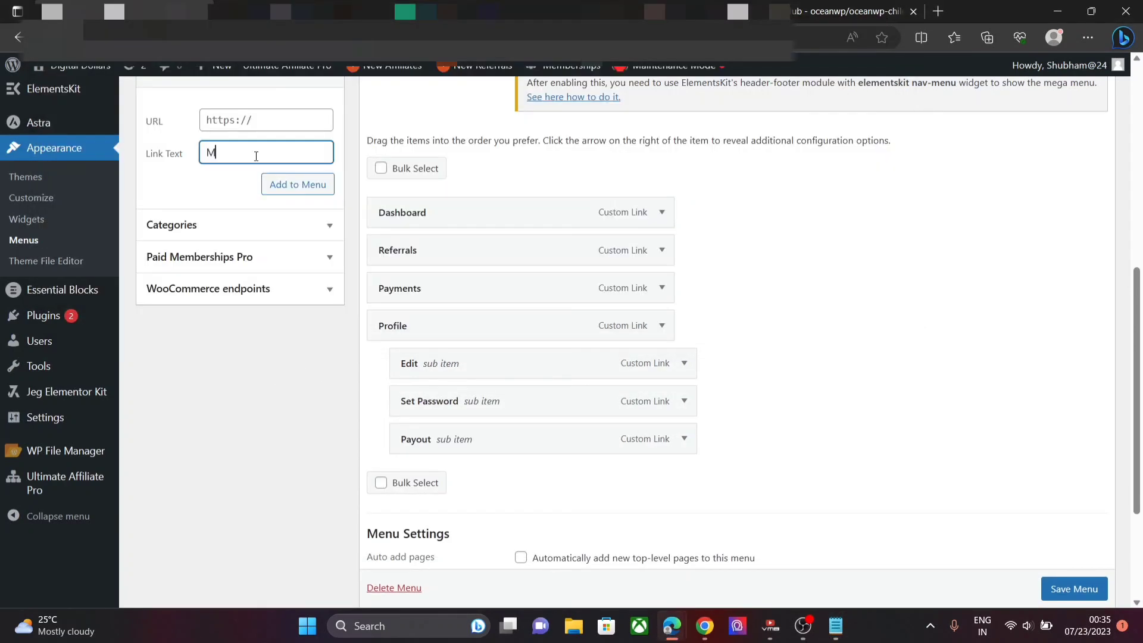
{"action": "type", "text": "arketing"}
{"action": "left_click", "coordinate": [250, 122]}
{"action": "key", "text": "ctrl+v"}
{"action": "left_click", "coordinate": [298, 185]}
{"action": "left_click", "coordinate": [663, 478]}
{"action": "left_click", "coordinate": [531, 526]}
{"action": "left_click", "coordinate": [663, 478]}
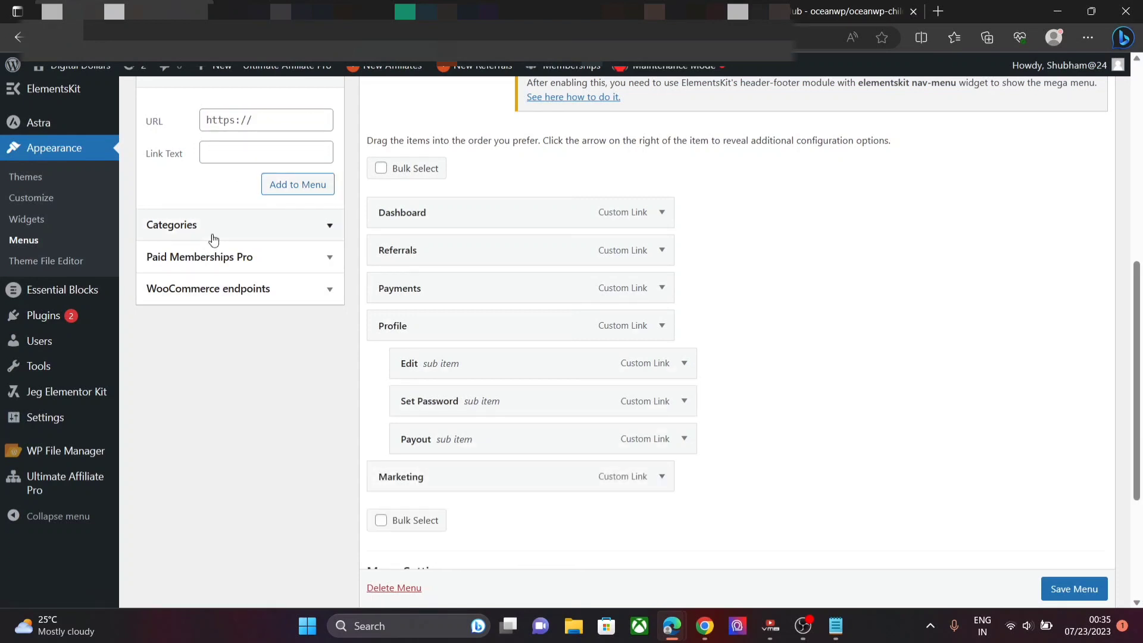
- Add an 'Affiliate Link' item with the affiliate_link URL
{"action": "left_click", "coordinate": [266, 153]}
{"action": "type", "text": "Affiliate Link"}
{"action": "left_click", "coordinate": [266, 119]}
{"action": "key", "text": "ctrl+v"}
{"action": "left_click", "coordinate": [298, 185]}
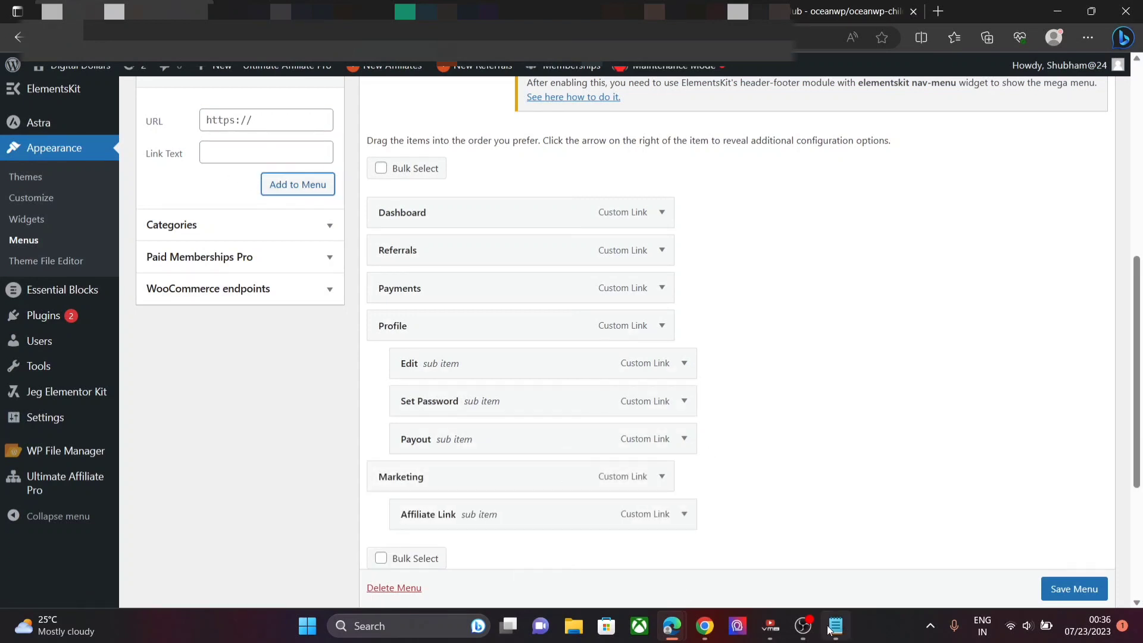
- Add a 'Campaigns' link with the campaigns URL, nested under Marketing
{"action": "left_click", "coordinate": [836, 625]}
{"action": "left_click_drag", "start_coordinate": [578, 182], "coordinate": [168, 182]}
{"action": "key", "text": "alt+Tab"}
{"action": "left_click", "coordinate": [267, 153]}
{"action": "type", "text": "Campaigns"}
{"action": "left_click", "coordinate": [266, 120]}
{"action": "type", "text": "https://digitaldollars.in/my-account-2/?uap_aff_subtab=campaigns"}
{"action": "left_click", "coordinate": [297, 185]}
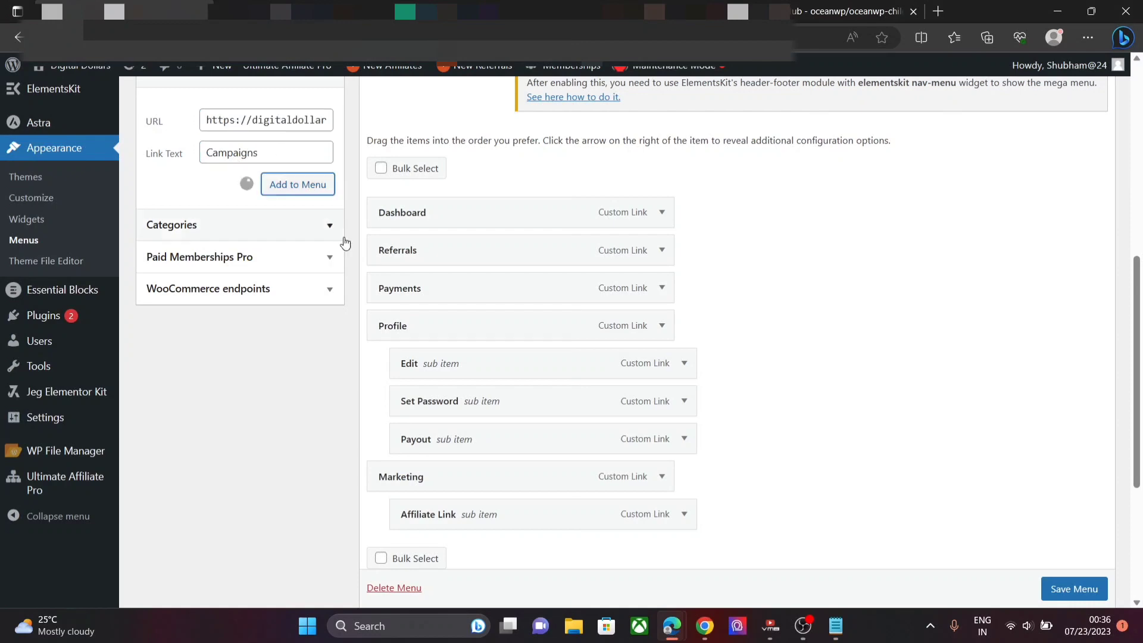
{"action": "left_click_drag", "start_coordinate": [467, 548], "coordinate": [489, 549]}
- Add a 'Creatives' link with the banners URL, nested under Marketing
{"action": "left_click", "coordinate": [267, 153]}
{"action": "type", "text": "Creatives"}
{"action": "left_click", "coordinate": [266, 120]}
{"action": "key", "text": "alt+Tab"}
{"action": "left_click_drag", "start_coordinate": [502, 234], "coordinate": [134, 234]}
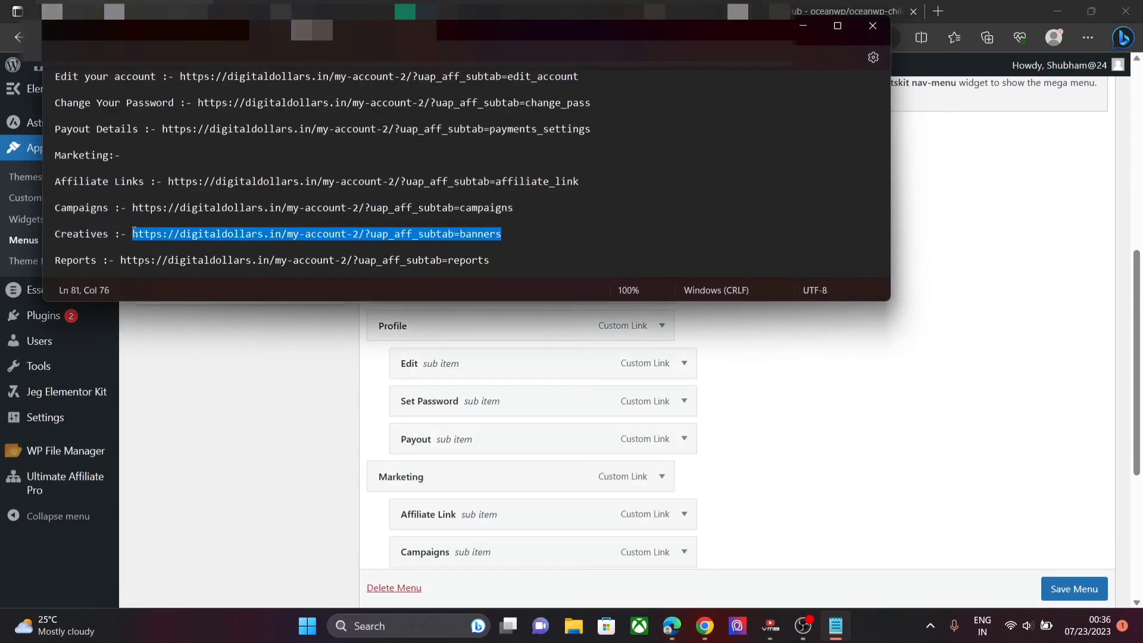
{"action": "key", "text": "alt+Tab"}
{"action": "type", "text": "https://digitaldollars.in/my-account-2/?uap_aff_subtab=banners"}
{"action": "left_click", "coordinate": [297, 185]}
{"action": "scroll", "coordinate": [467, 476], "scroll_direction": "down", "scroll_amount": 1}
{"action": "left_click_drag", "start_coordinate": [467, 505], "coordinate": [490, 505]}
- Enter a 'Reports' custom link with the reports URL from the notes
{"action": "left_click", "coordinate": [836, 626]}
{"action": "scroll", "coordinate": [494, 208], "scroll_direction": "down", "scroll_amount": 1}
{"action": "left_click", "coordinate": [495, 208]}
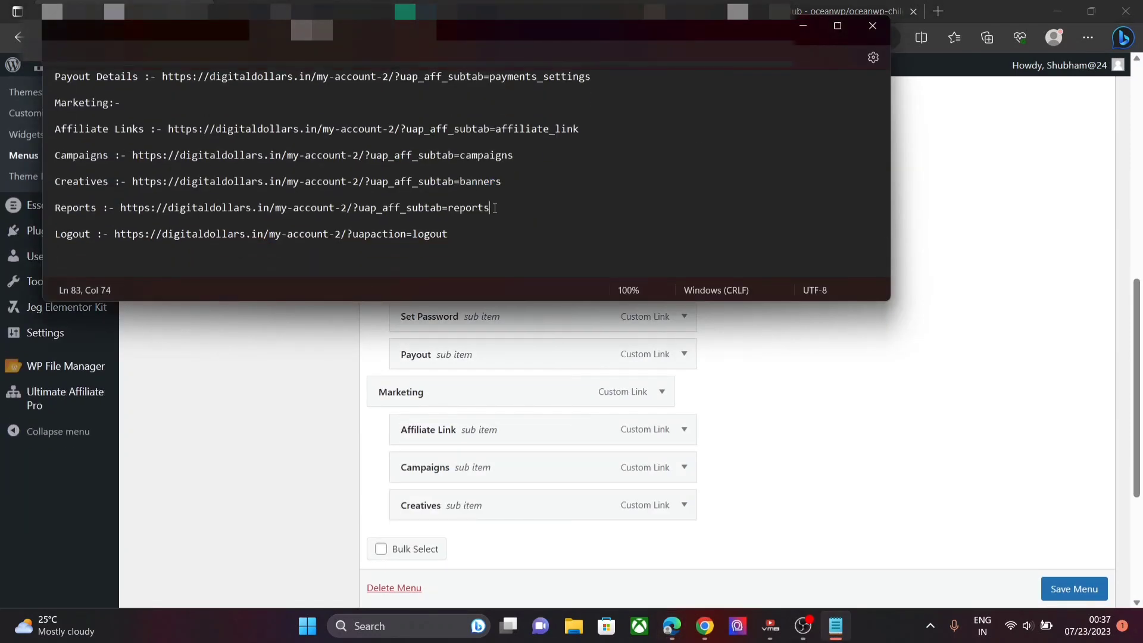
{"action": "left_click_drag", "start_coordinate": [495, 207], "coordinate": [120, 208]}
{"action": "left_click", "coordinate": [166, 448]}
{"action": "scroll", "coordinate": [166, 449], "scroll_direction": "up", "scroll_amount": 3}
{"action": "left_click", "coordinate": [240, 269]}
{"action": "type", "text": "Reports"}
{"action": "left_click", "coordinate": [245, 234]}
{"action": "type", "text": "https://digitaldollars.in/my-account-2/?uap_aff_subtab=reports"}
{"action": "left_click", "coordinate": [295, 298]}
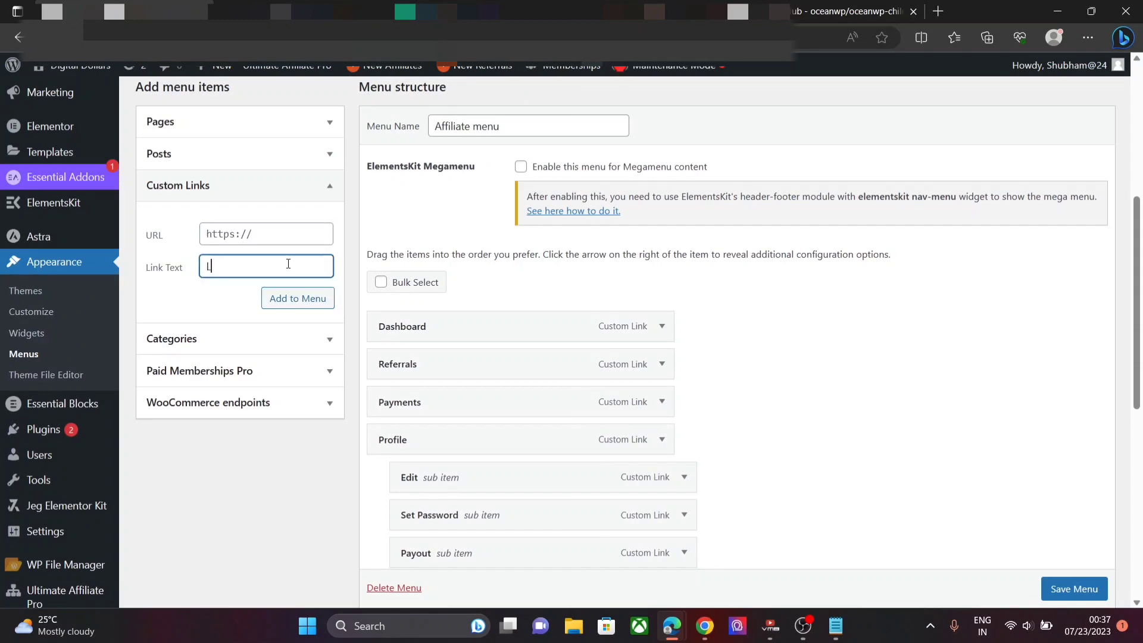
- Add a 'Logout' custom link with the logout URL from the notes
{"action": "type", "text": "ogout"}
{"action": "left_click_drag", "start_coordinate": [1140, 278], "coordinate": [1140, 461]}
{"action": "left_click", "coordinate": [836, 626]}
{"action": "left_click_drag", "start_coordinate": [450, 234], "coordinate": [115, 234]}
{"action": "left_click", "coordinate": [359, 413]}
{"action": "scroll", "coordinate": [360, 413], "scroll_direction": "up", "scroll_amount": 10}
{"action": "left_click", "coordinate": [266, 452]}
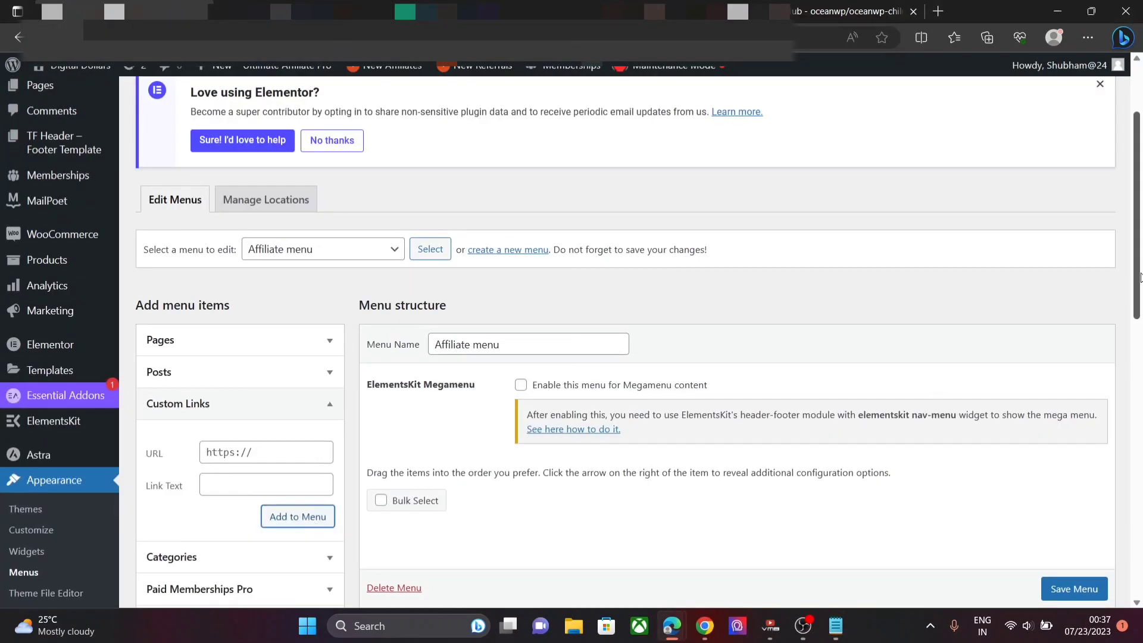
{"action": "left_click_drag", "start_coordinate": [1139, 278], "coordinate": [1130, 427]}
{"action": "scroll", "coordinate": [1129, 427], "scroll_direction": "down", "scroll_amount": 4}
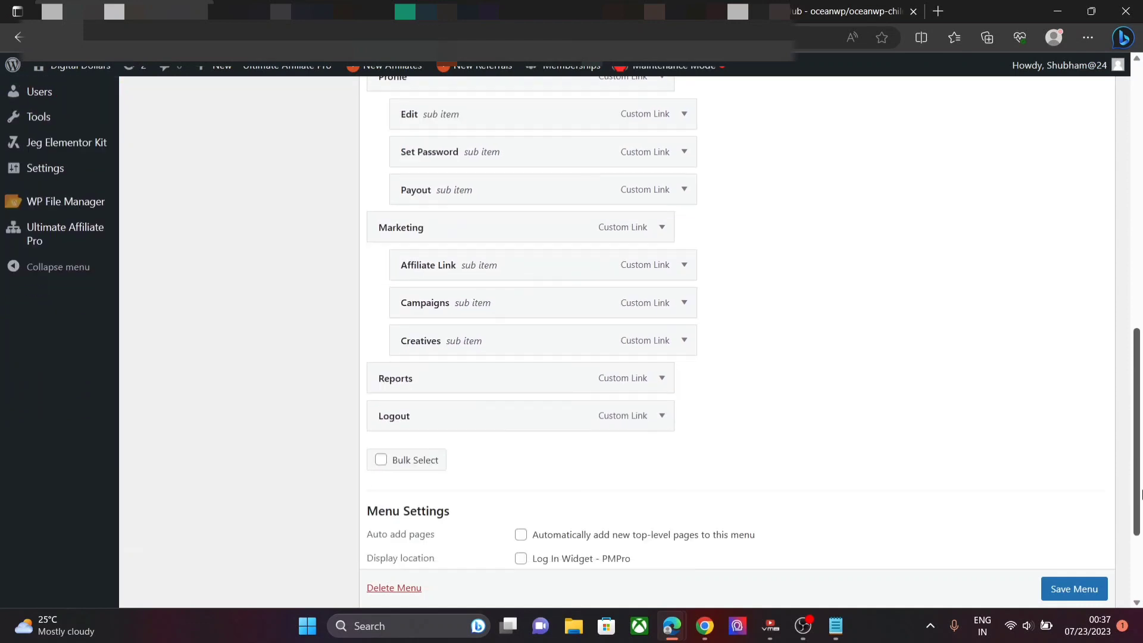
- Save the Affiliate menu with all its new custom links and sub-items
{"action": "left_click", "coordinate": [1075, 589]}
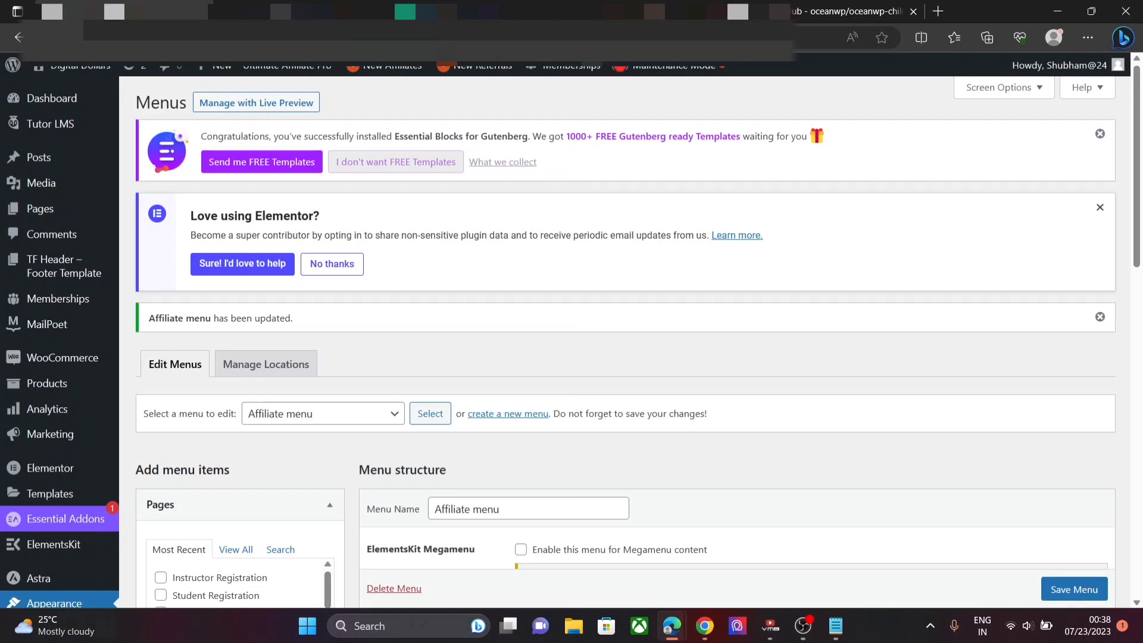
{"action": "mouse_move", "coordinate": [99, 491]}
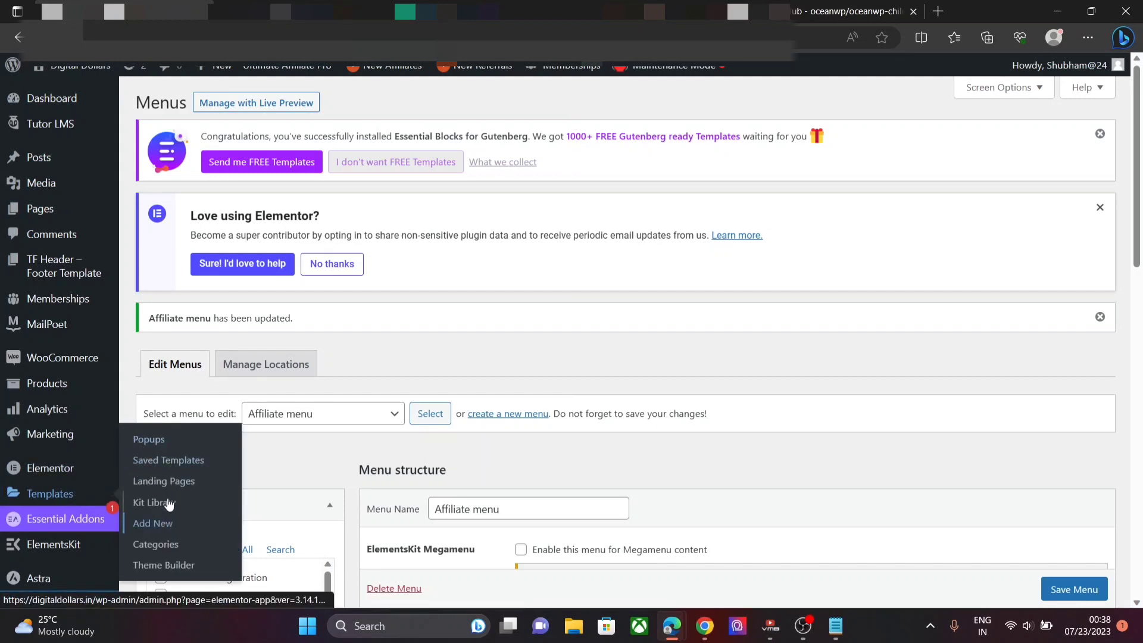
- Create a new Header template in the Theme Builder and insert a library header block
{"action": "left_click", "coordinate": [166, 564]}
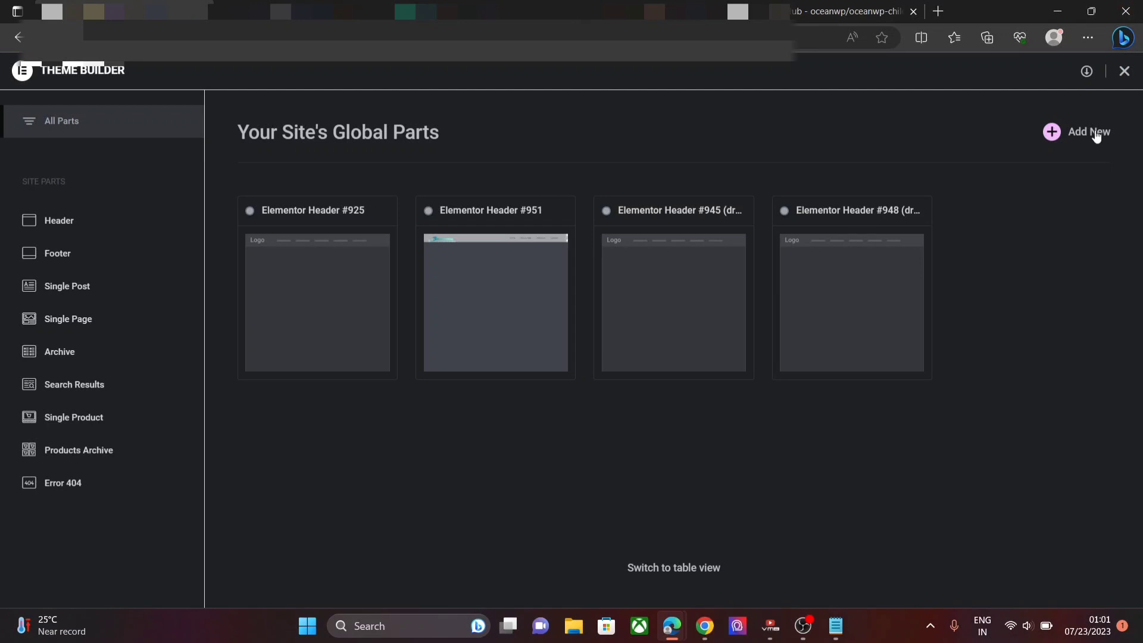
{"action": "left_click", "coordinate": [1096, 132]}
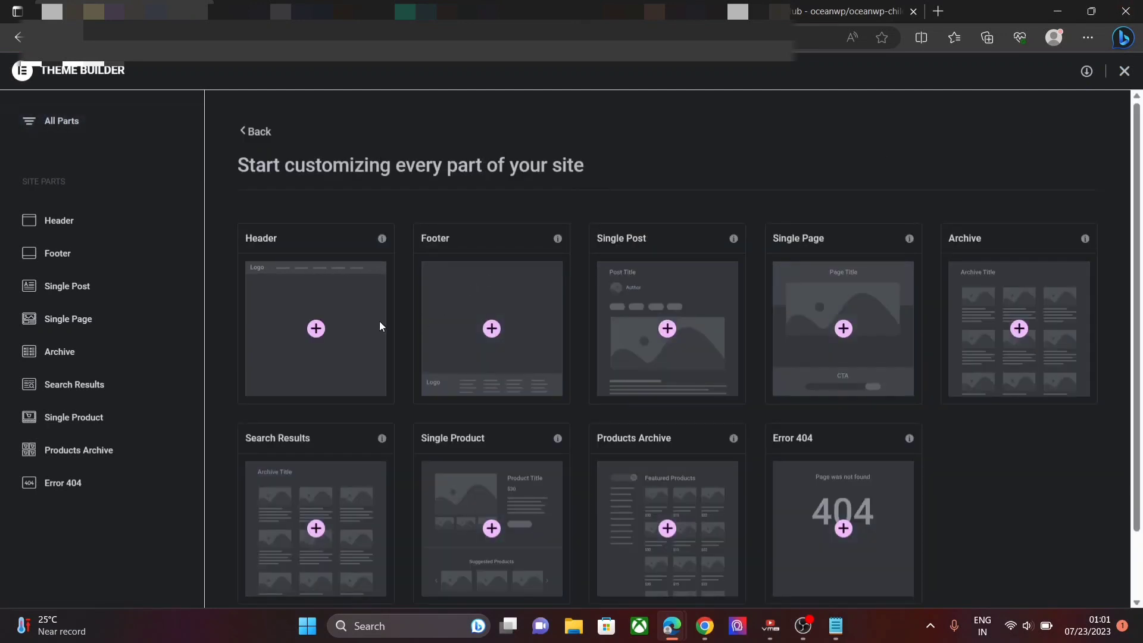
{"action": "left_click", "coordinate": [321, 328]}
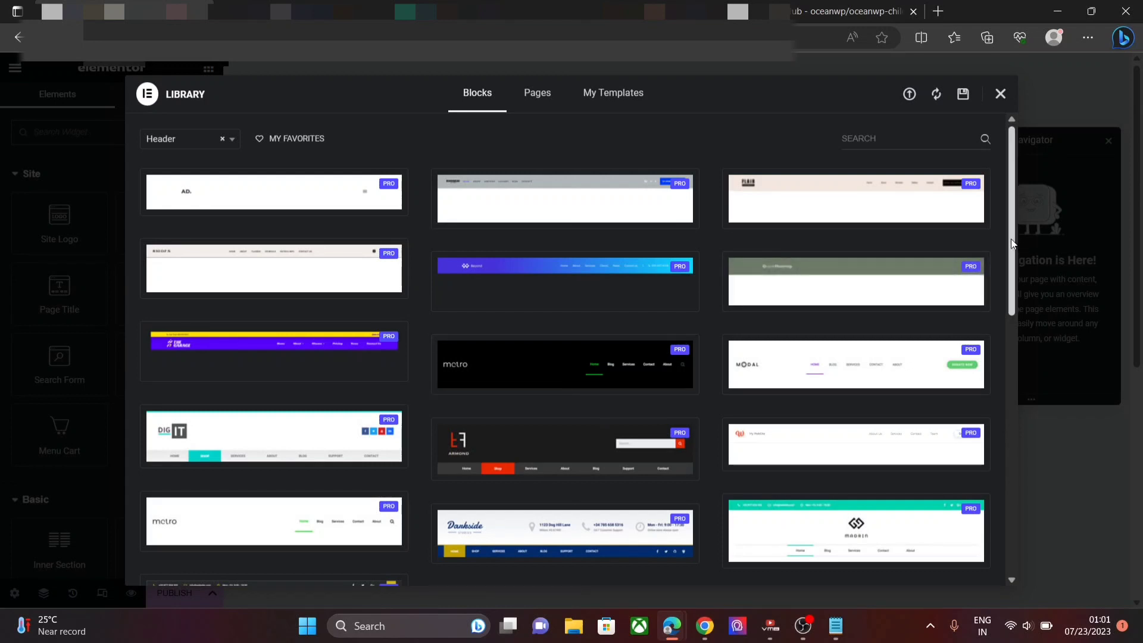
{"action": "scroll", "coordinate": [1012, 280], "scroll_direction": "down", "scroll_amount": 5}
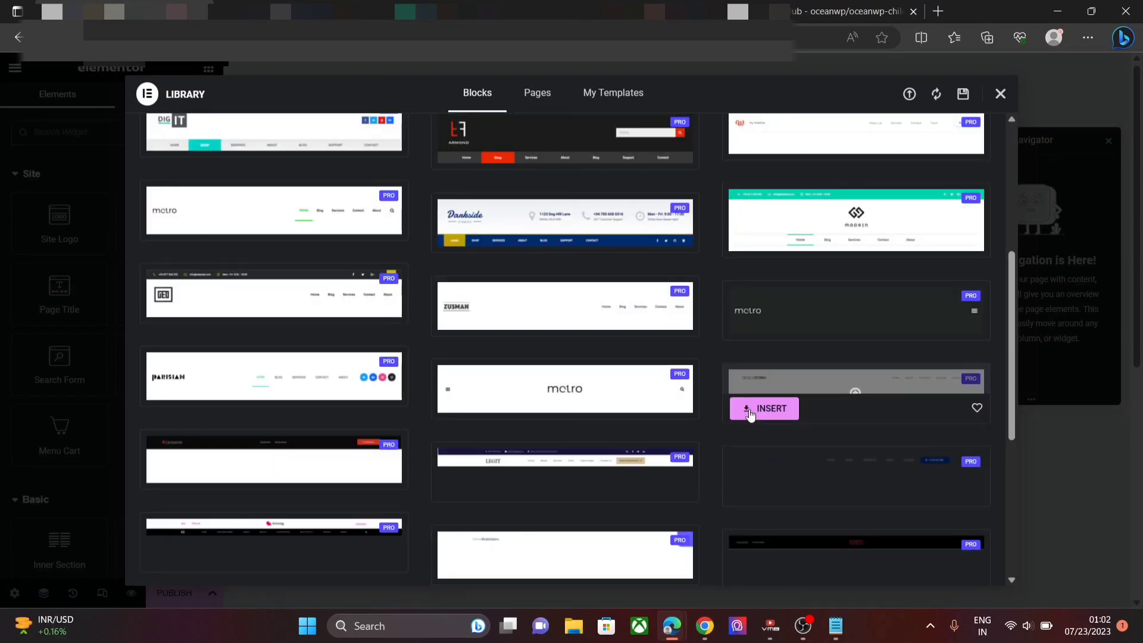
{"action": "left_click", "coordinate": [764, 409]}
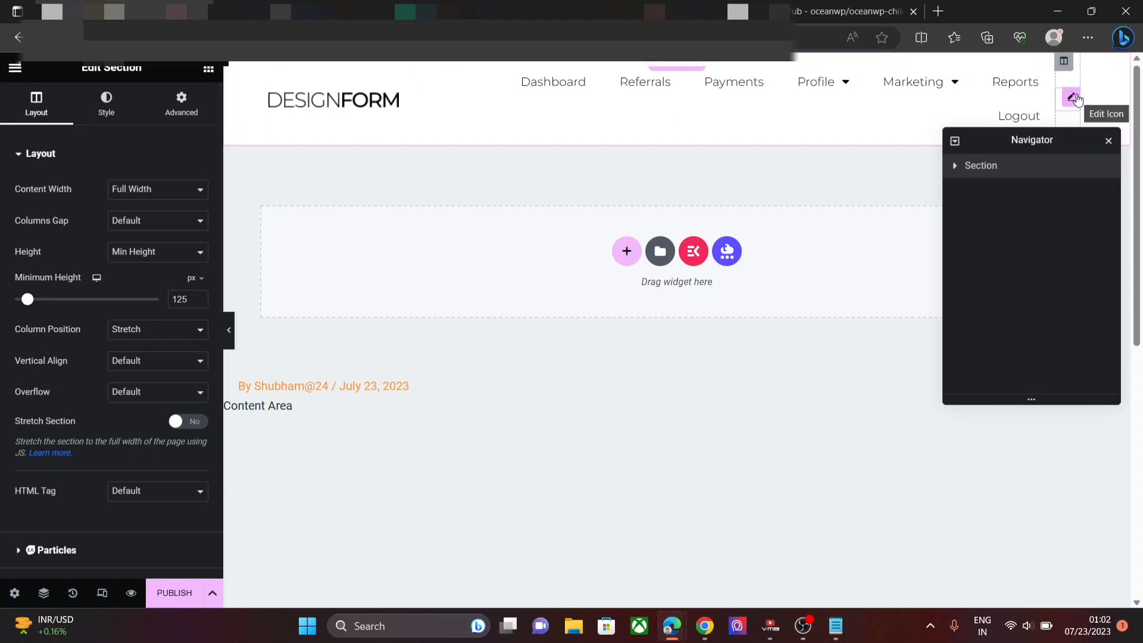
- Delete the header's icon and set the section's minimum height to 9
{"action": "right_click", "coordinate": [1077, 96]}
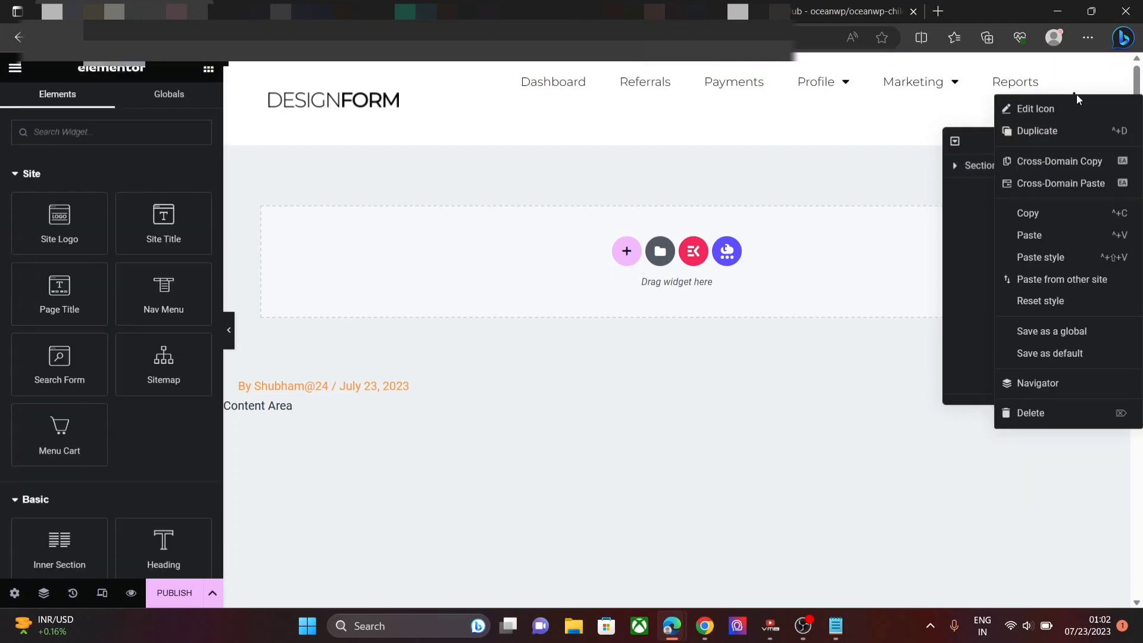
{"action": "left_click", "coordinate": [1031, 414]}
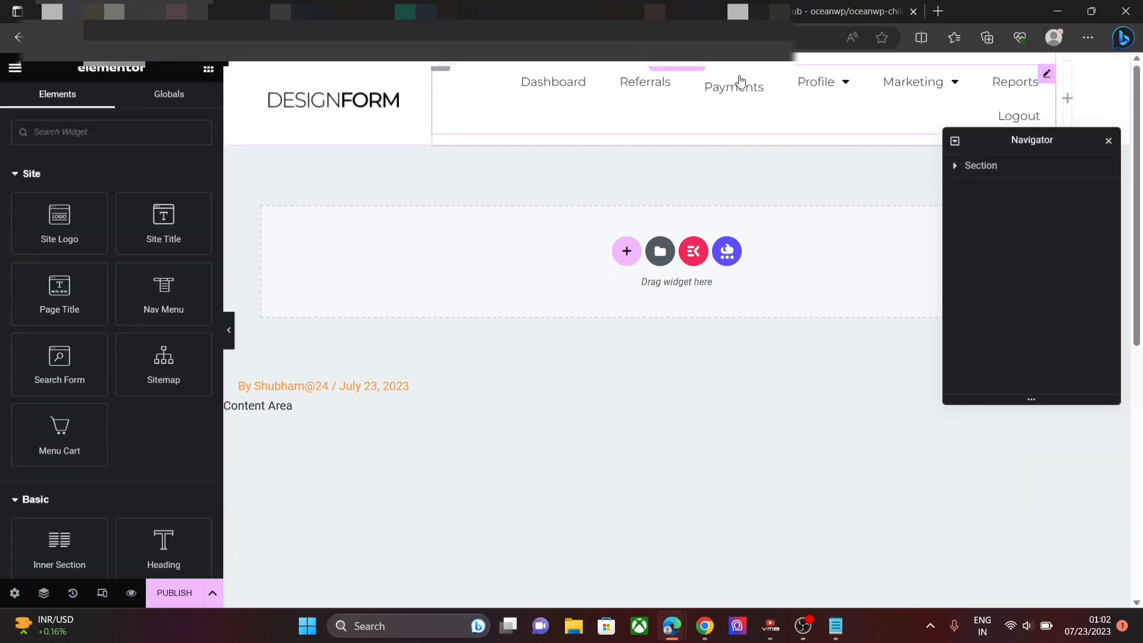
{"action": "left_click", "coordinate": [675, 69]}
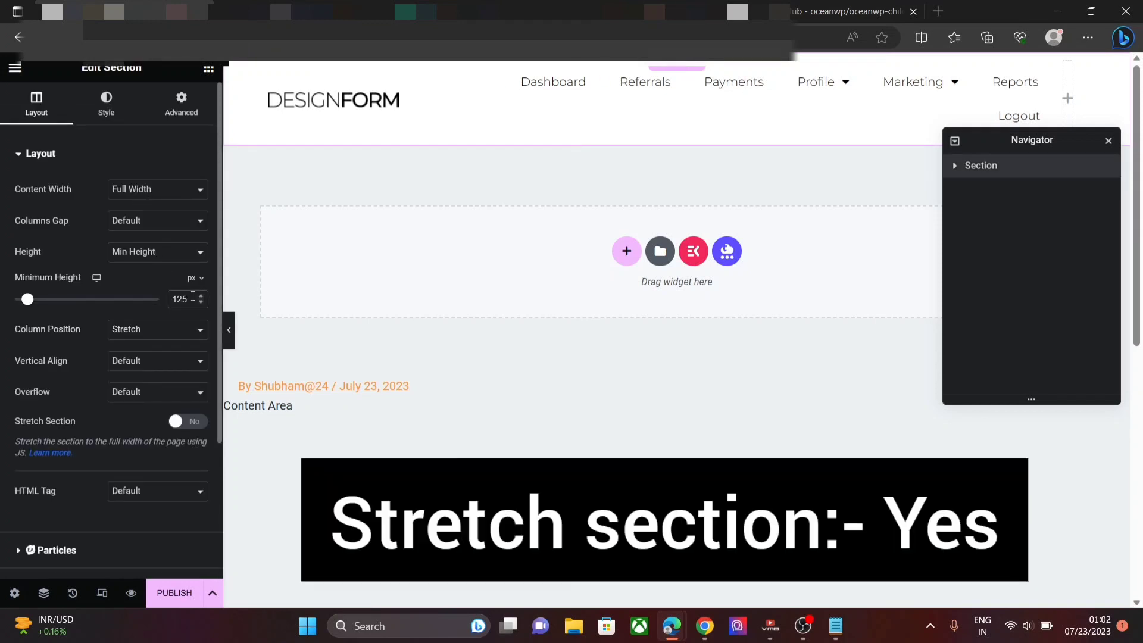
{"action": "key", "text": "BackSpace"}
{"action": "key", "text": "BackSpace"}
{"action": "key", "text": "BackSpace"}
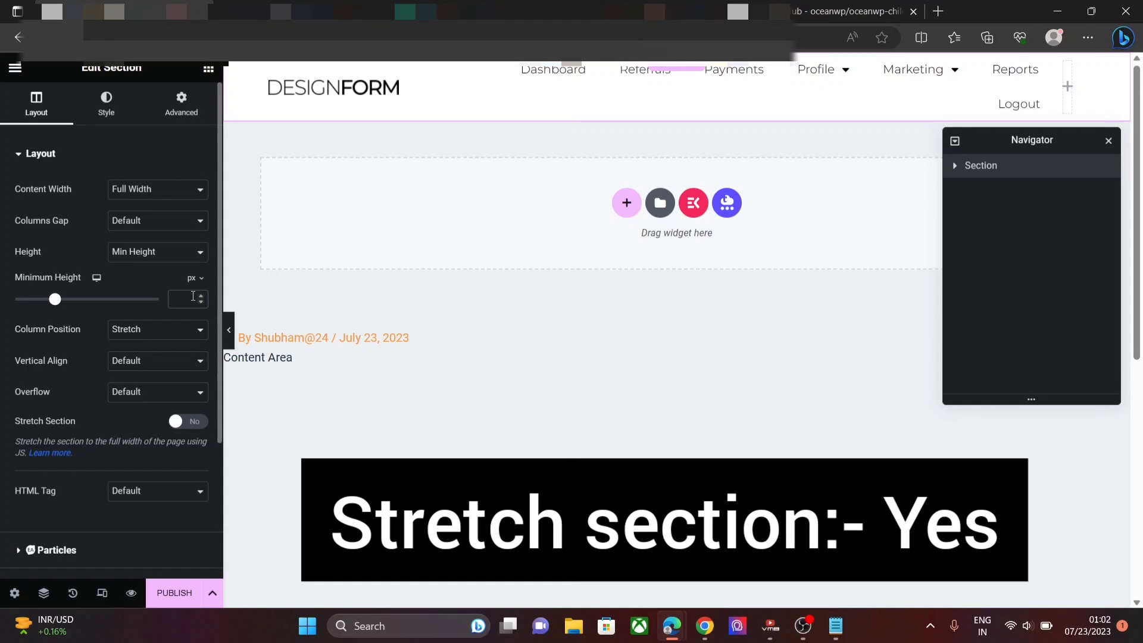
{"action": "type", "text": "9"}
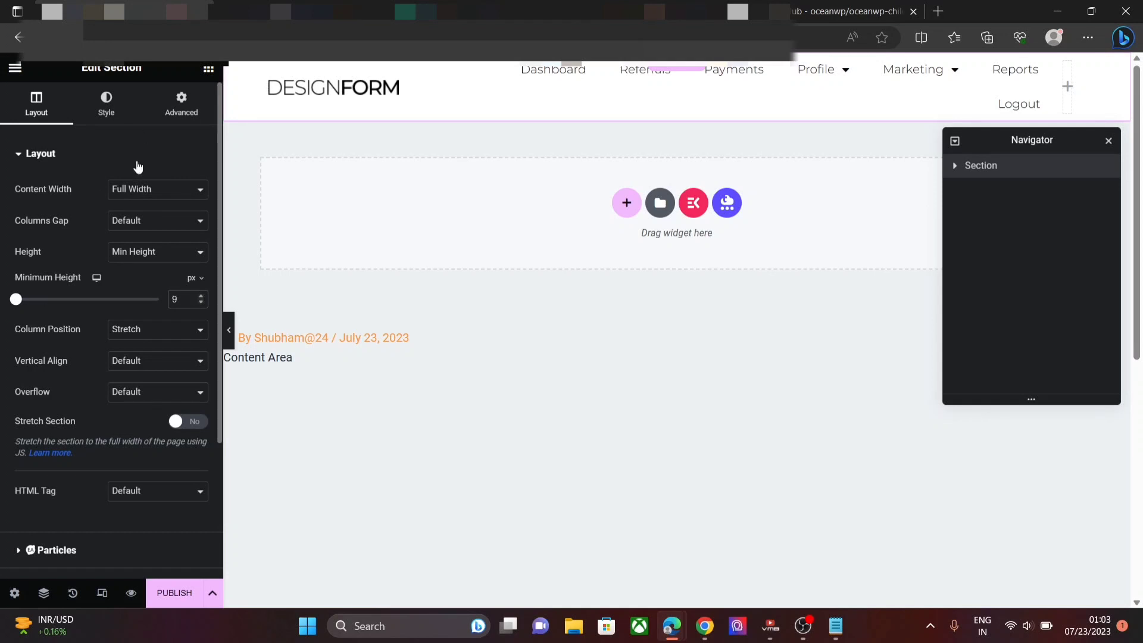
{"action": "left_click", "coordinate": [137, 162]}
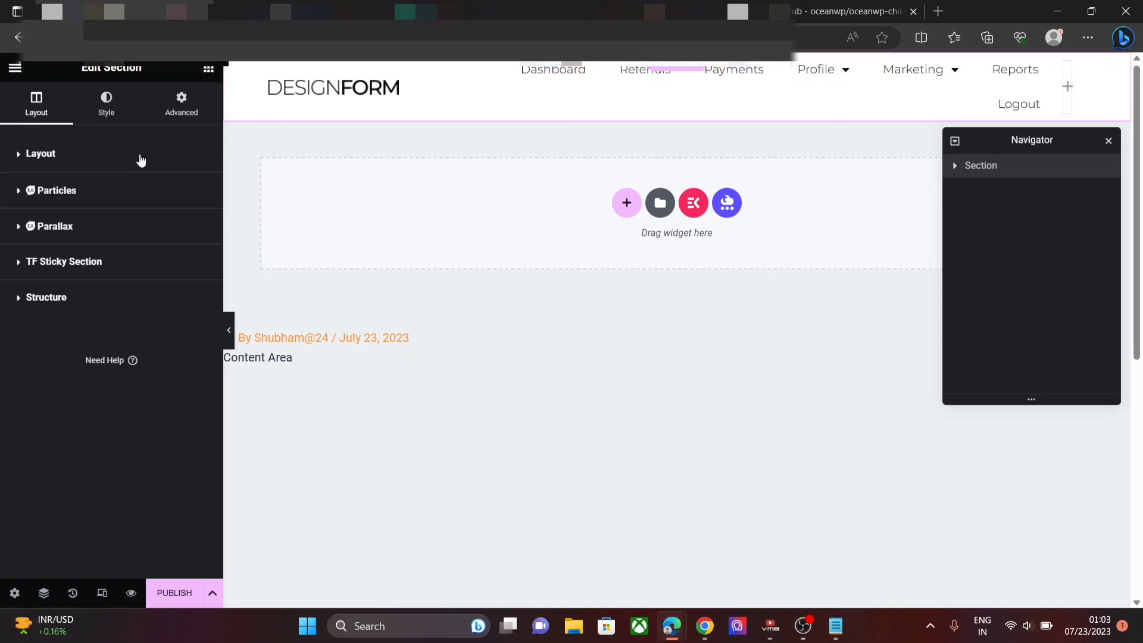
- Delete the header's original Nav Menu widget
{"action": "left_click", "coordinate": [665, 96]}
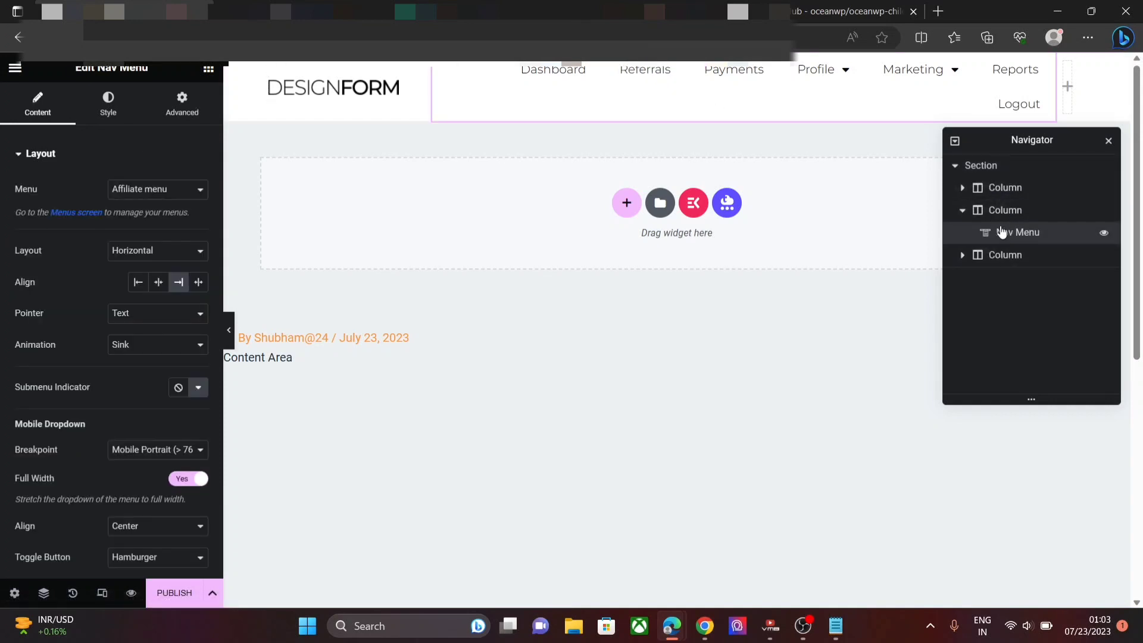
{"action": "right_click", "coordinate": [1001, 230]}
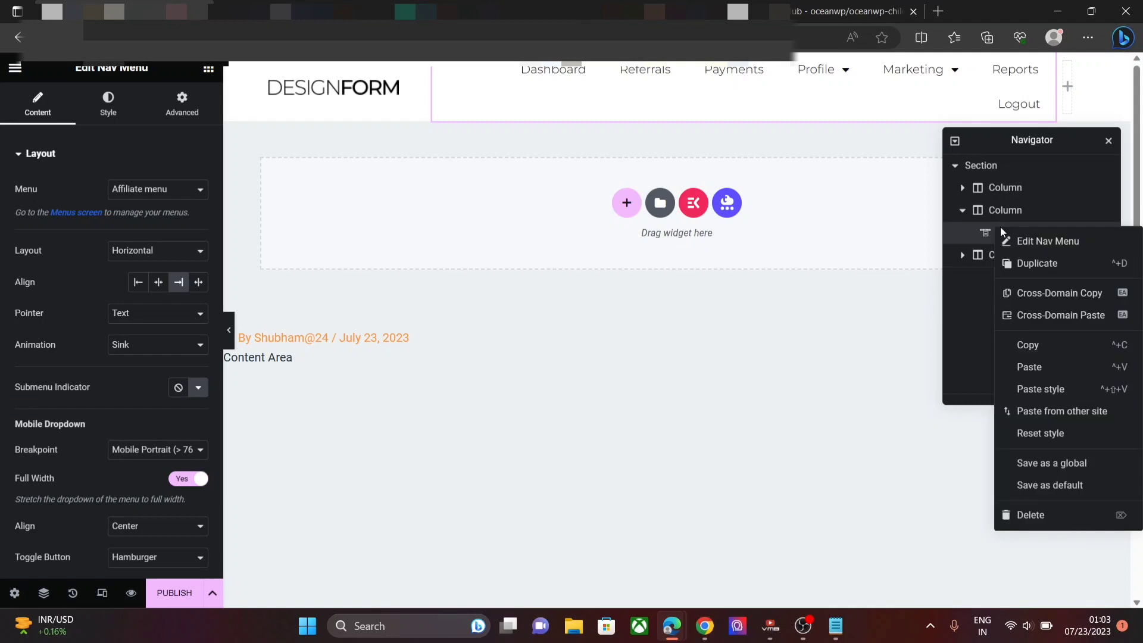
{"action": "left_click", "coordinate": [1043, 516]}
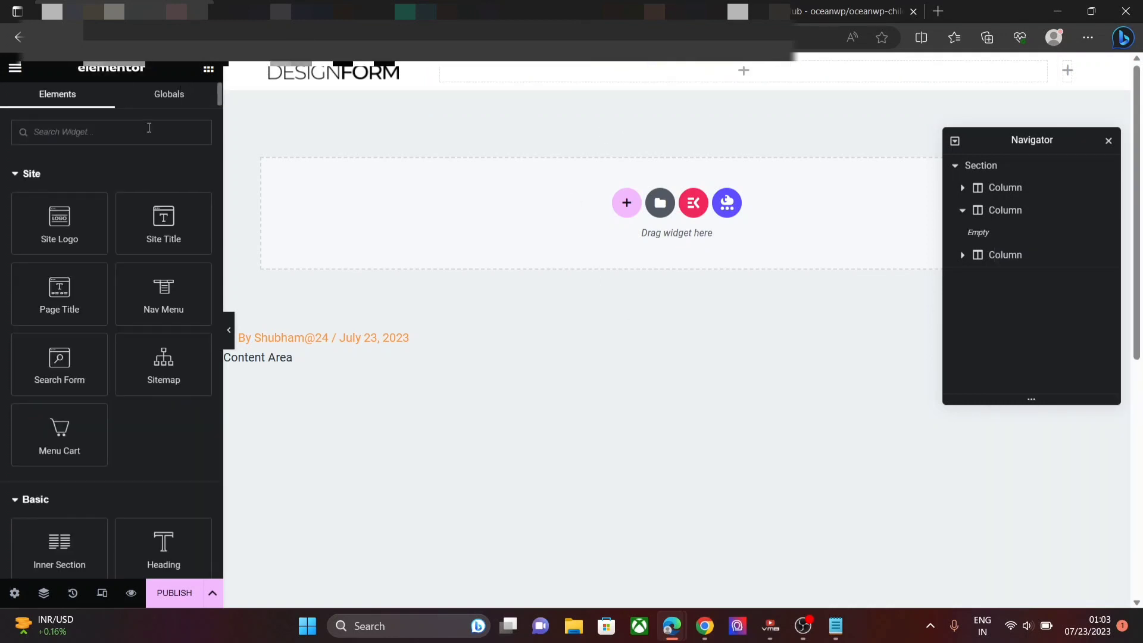
- Drag a JKit Nav Menu into the header's middle column and delete the empty right column
{"action": "left_click", "coordinate": [149, 127]}
{"action": "type", "text": "j"}
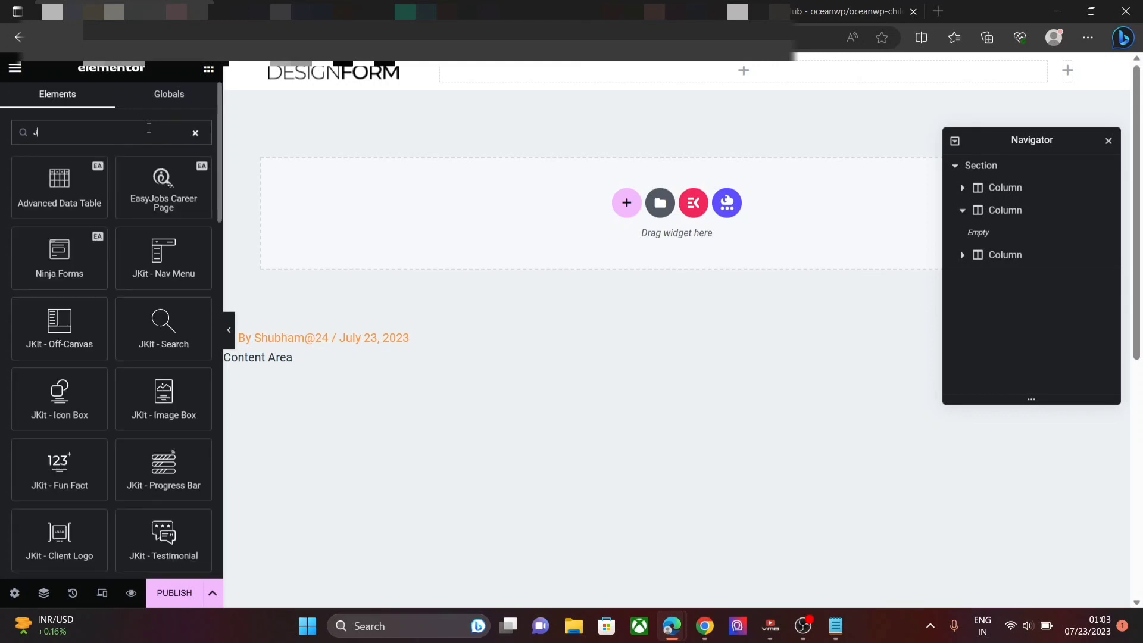
{"action": "left_click_drag", "start_coordinate": [122, 257], "coordinate": [712, 79]}
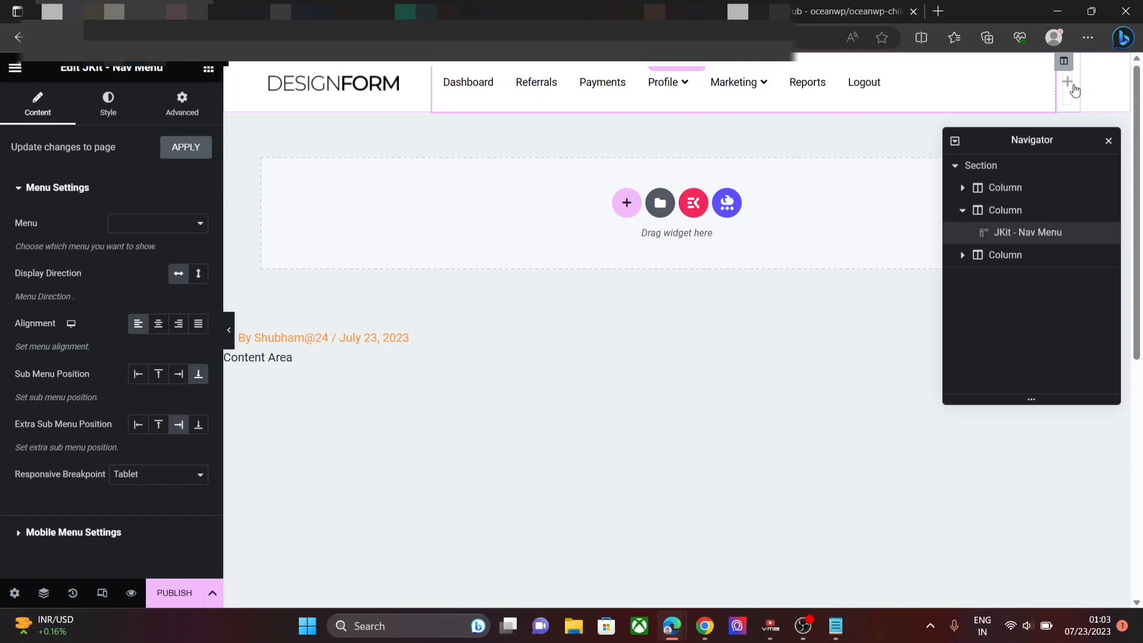
{"action": "right_click", "coordinate": [1075, 89]}
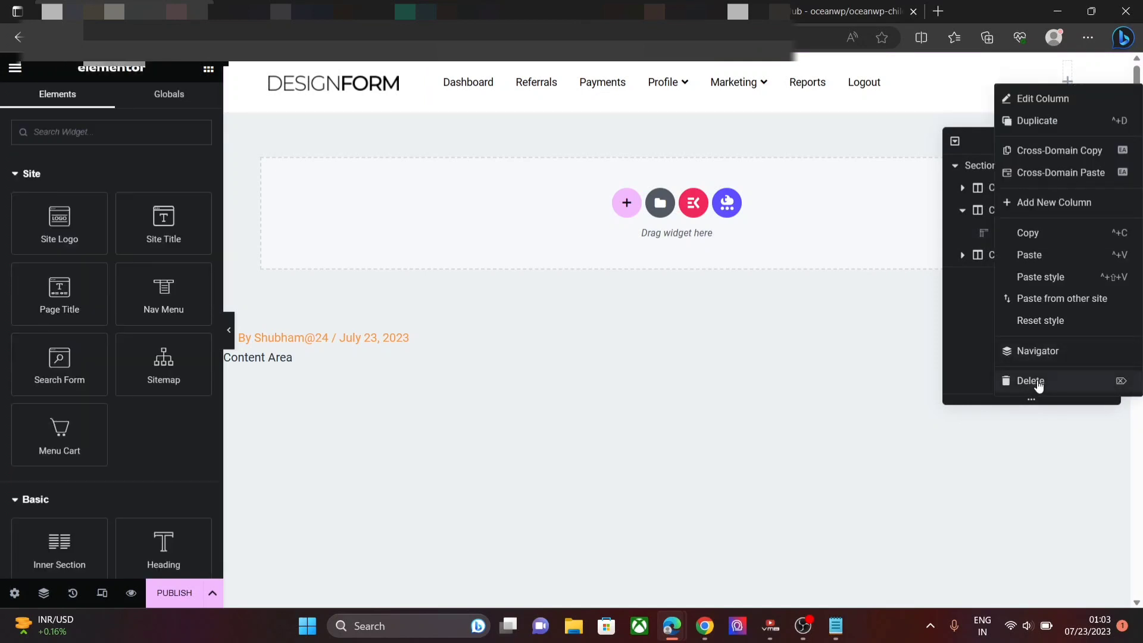
{"action": "left_click", "coordinate": [1036, 381]}
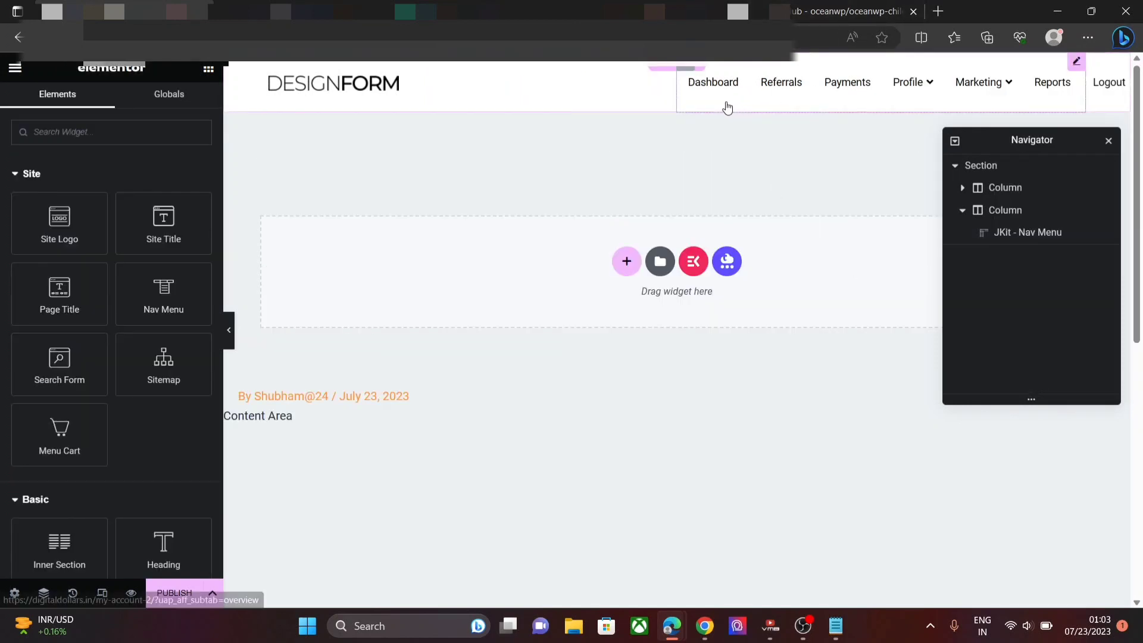
- Give the logo's column unlinked padding of 11 px bottom and 4 px left
{"action": "left_click", "coordinate": [343, 91]}
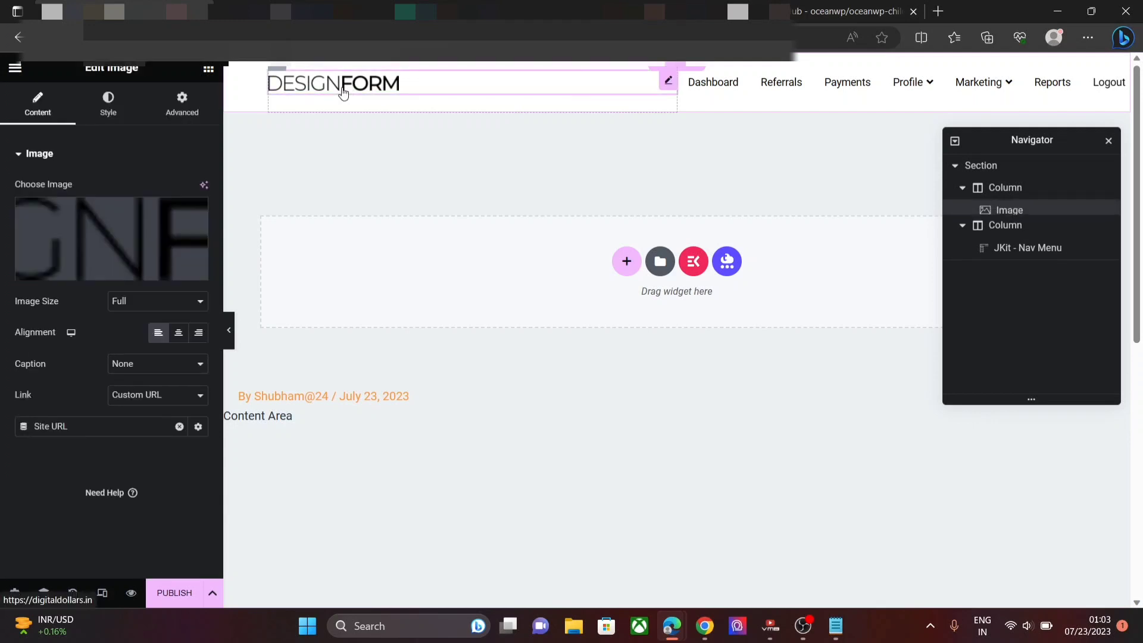
{"action": "left_click", "coordinate": [977, 186]}
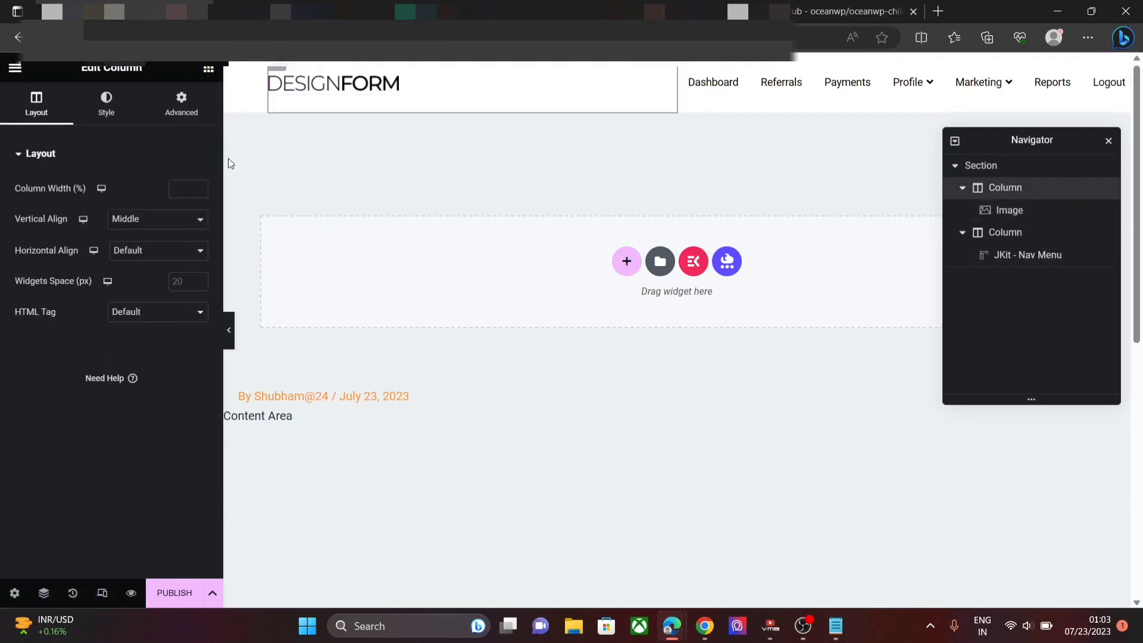
{"action": "left_click", "coordinate": [180, 107]}
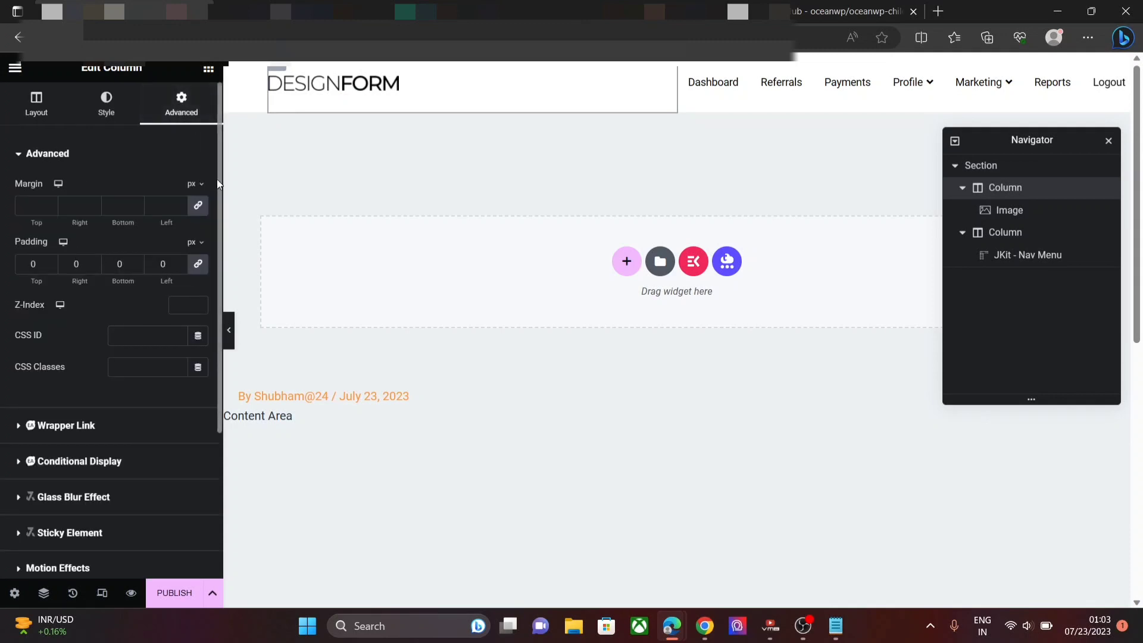
{"action": "left_click", "coordinate": [197, 265]}
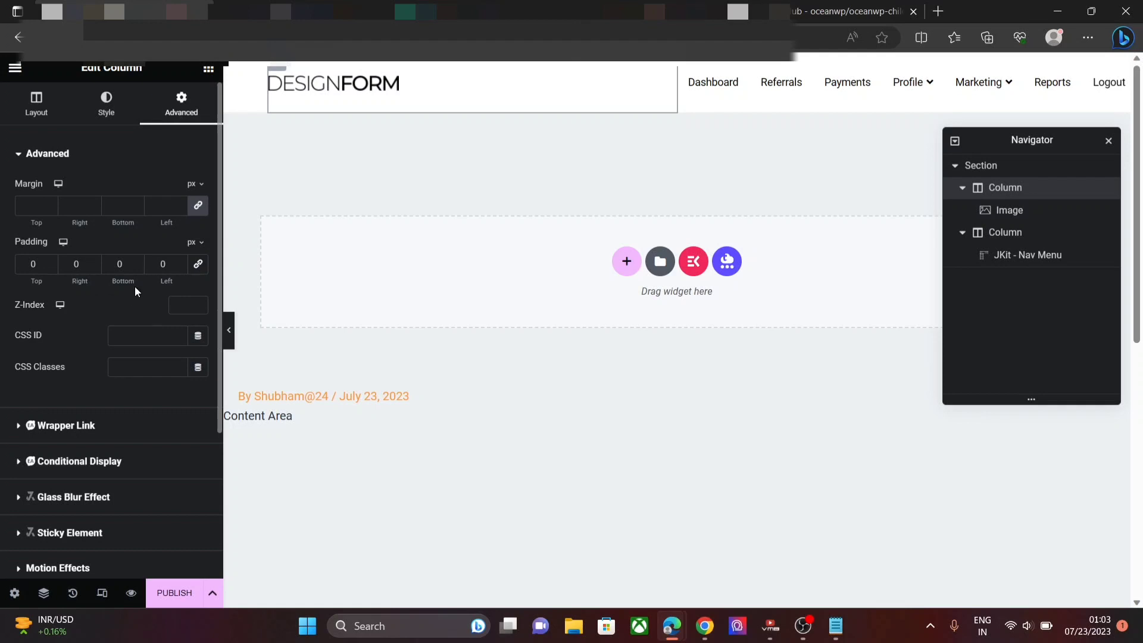
{"action": "left_click", "coordinate": [138, 261]}
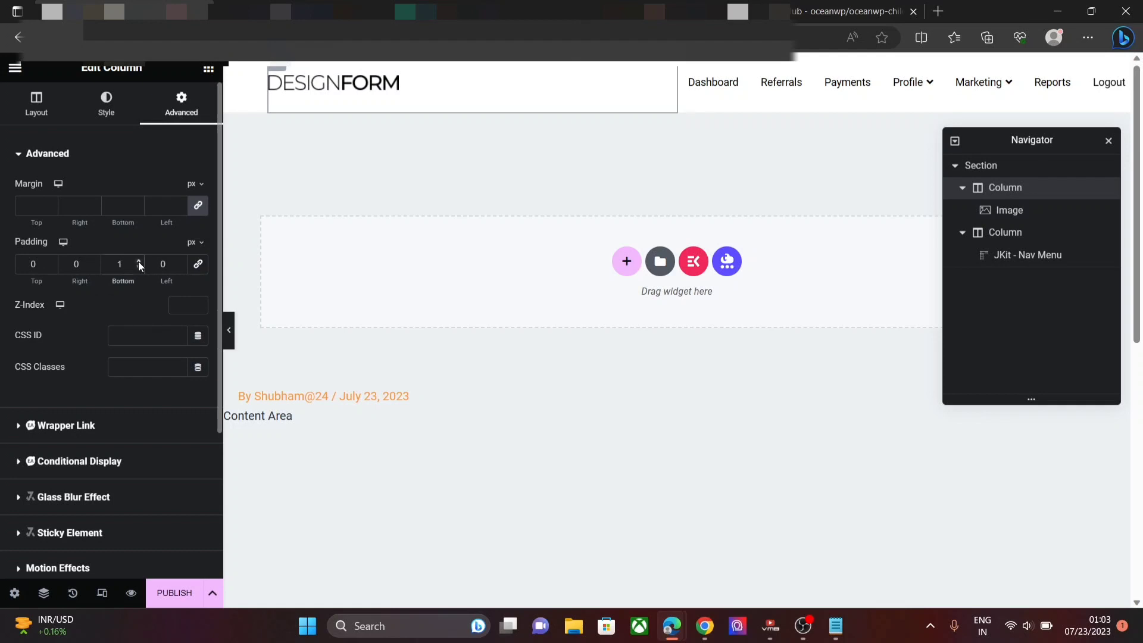
{"action": "type", "text": "1"}
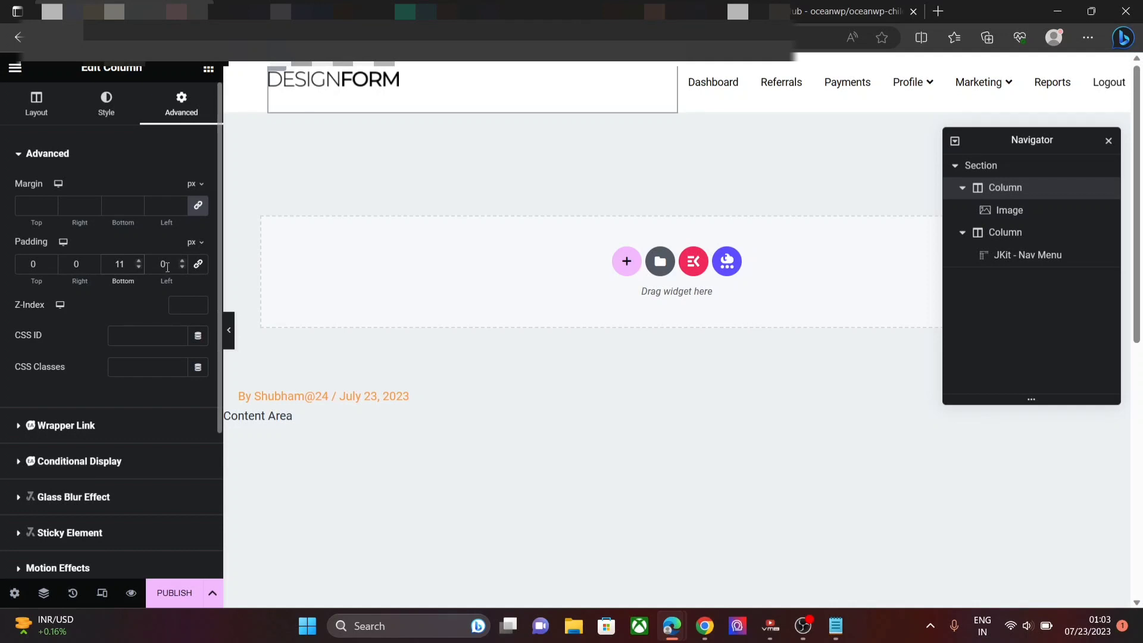
{"action": "left_click", "coordinate": [75, 265]}
{"action": "left_click", "coordinate": [172, 264]}
{"action": "type", "text": "4"}
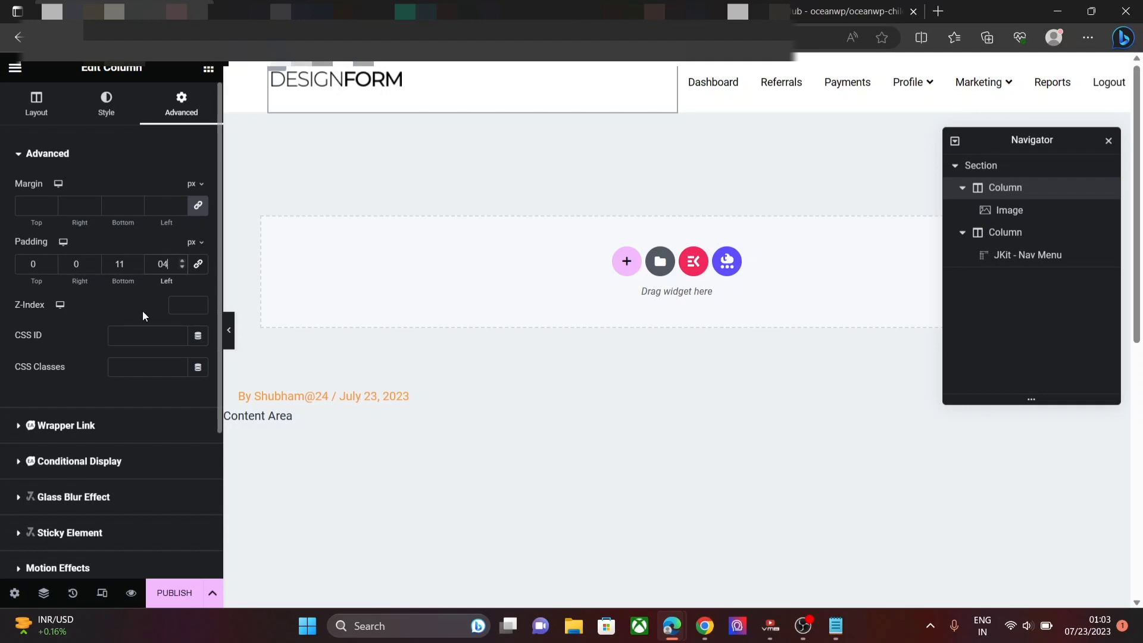
- Set the nav-menu column's horizontal alignment to End
{"action": "left_click", "coordinate": [988, 233]}
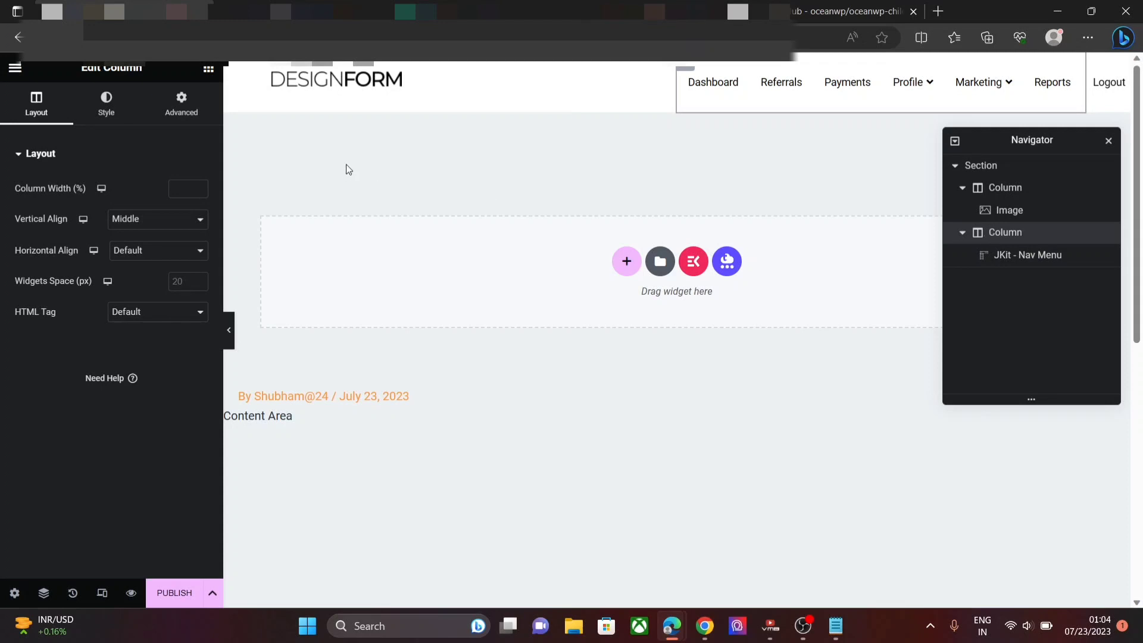
{"action": "left_click", "coordinate": [157, 255]}
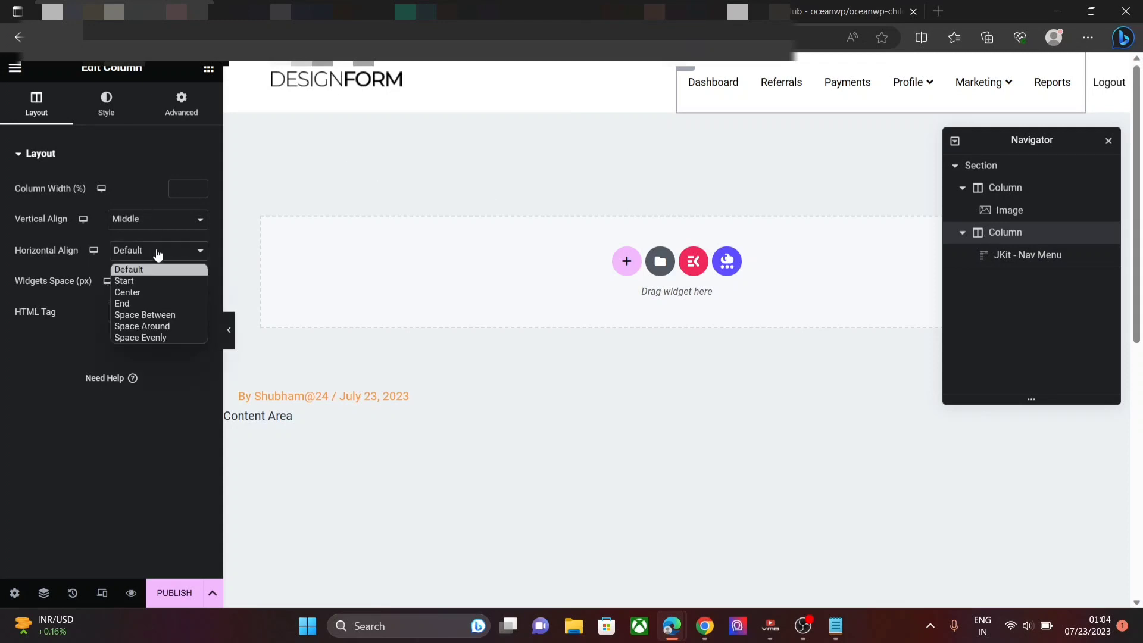
{"action": "left_click", "coordinate": [150, 305]}
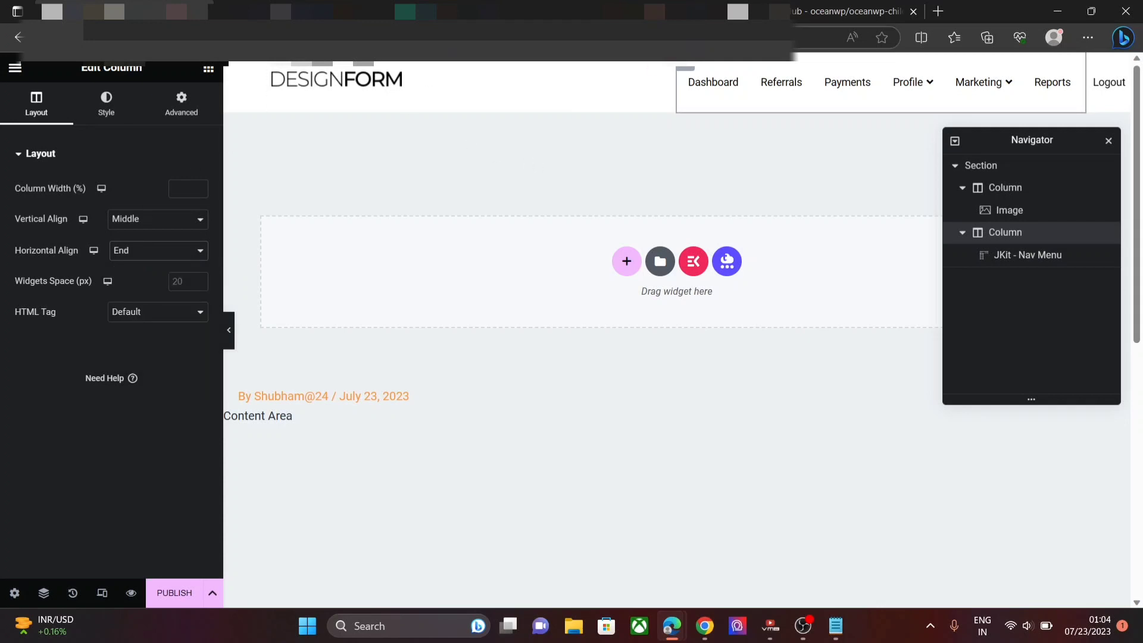
{"action": "left_click", "coordinate": [335, 80]}
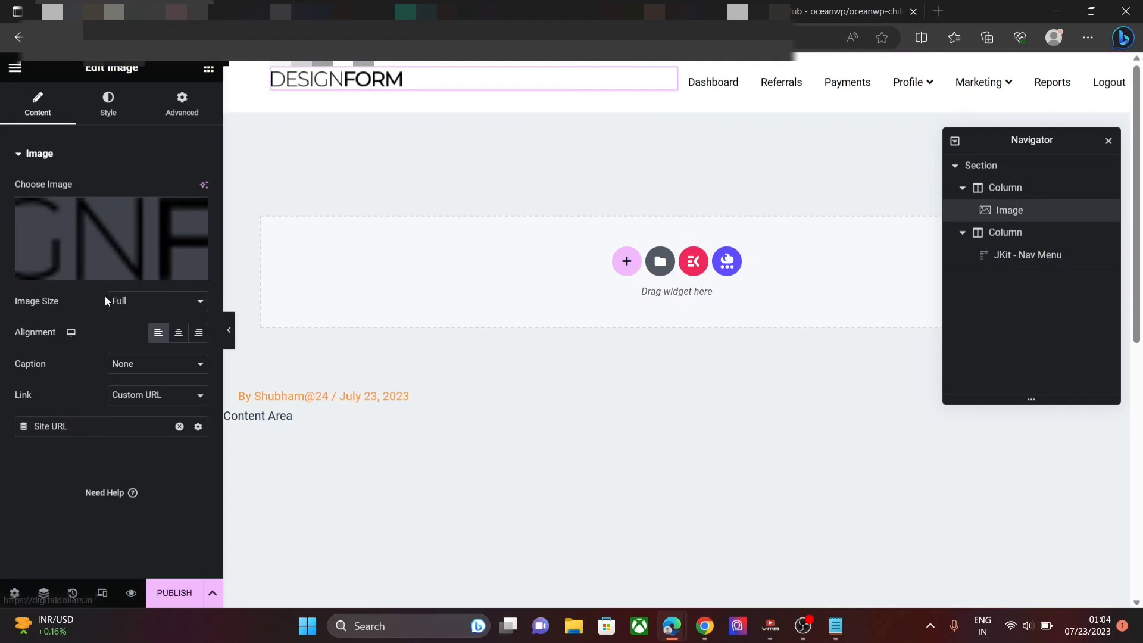
- Choose the logo-retina.png Education image from the Media Library as the header logo
{"action": "left_click", "coordinate": [82, 272]}
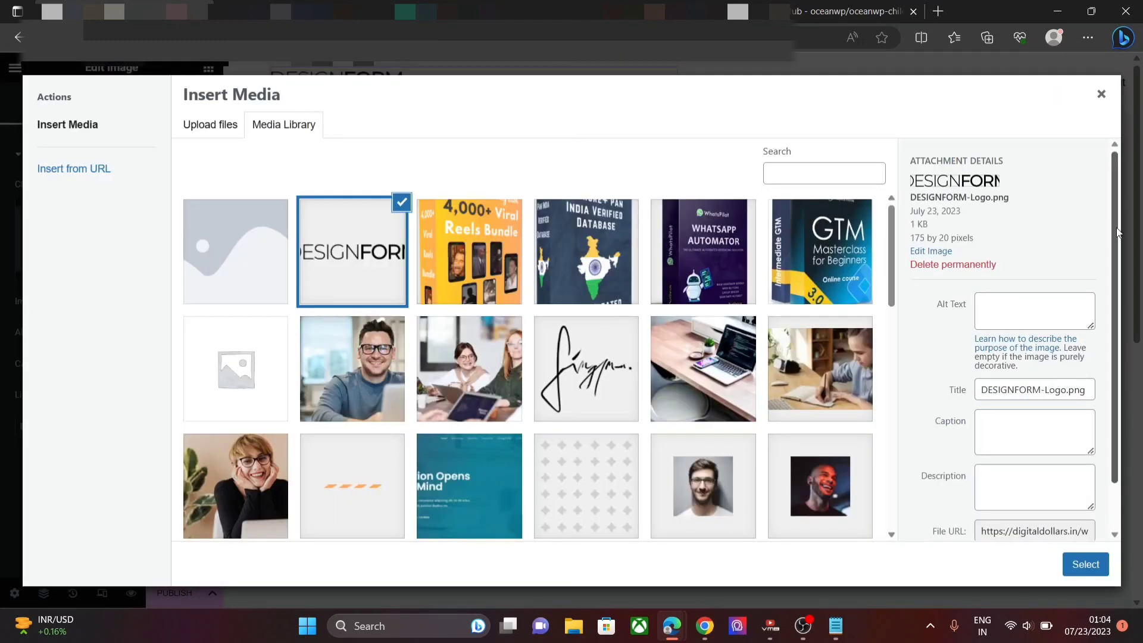
{"action": "scroll", "coordinate": [957, 299], "scroll_direction": "down", "scroll_amount": 1}
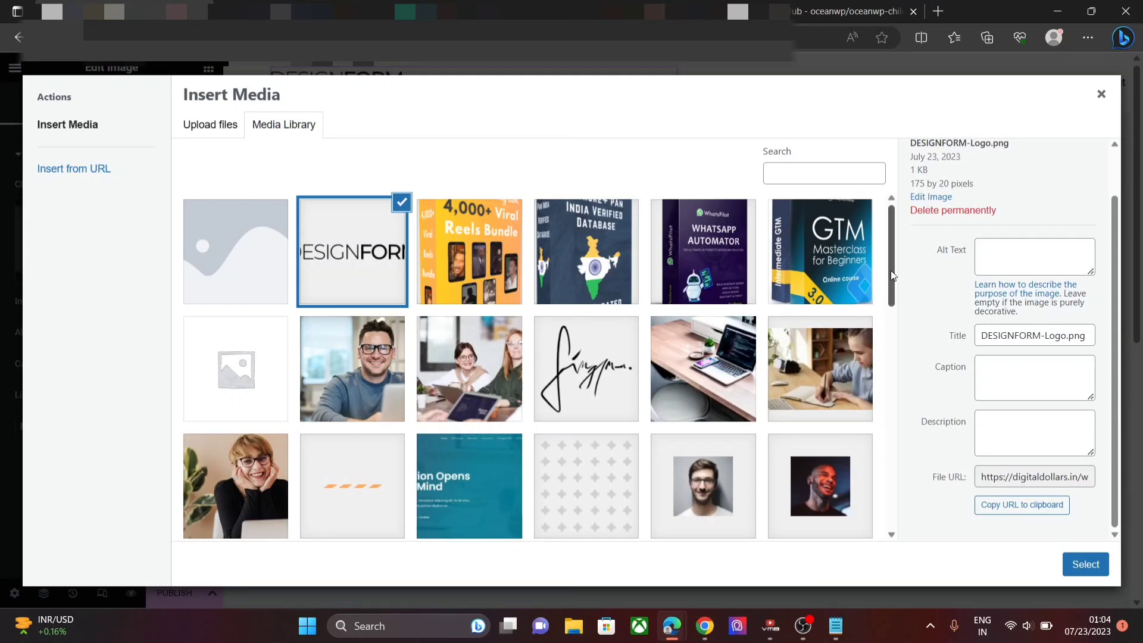
{"action": "left_click_drag", "start_coordinate": [890, 270], "coordinate": [698, 424]}
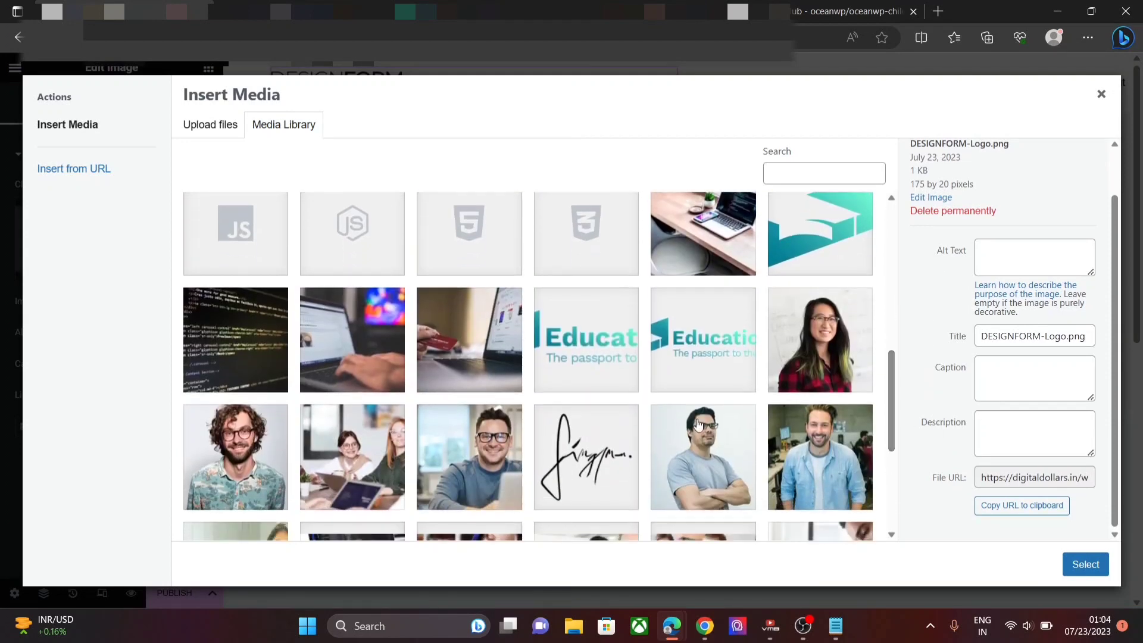
{"action": "left_click", "coordinate": [617, 365]}
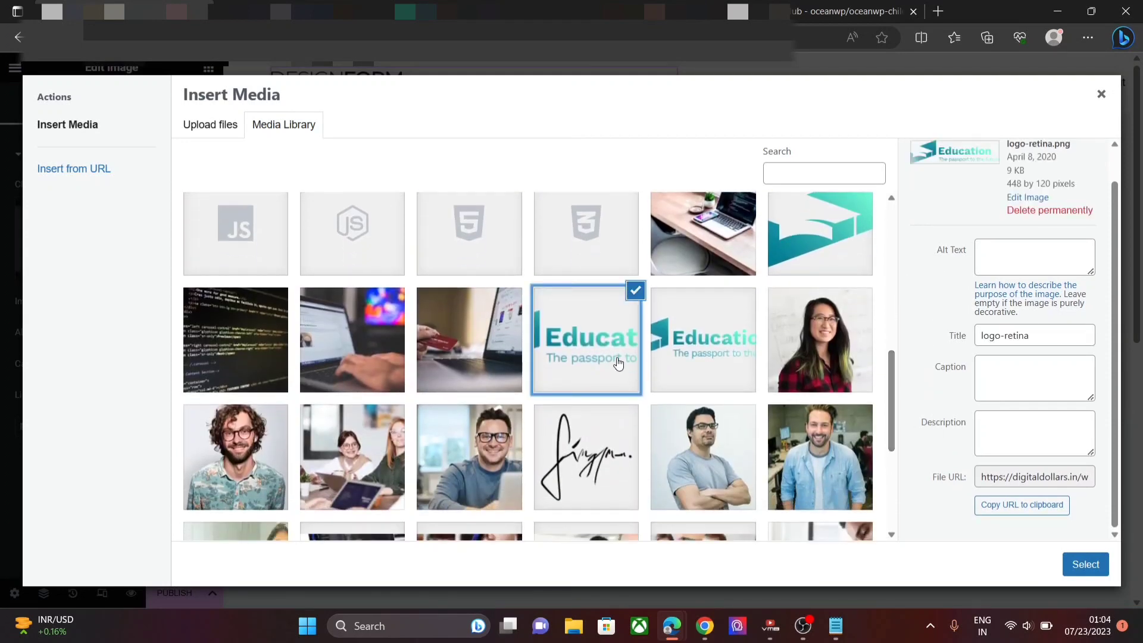
{"action": "left_click", "coordinate": [1096, 564]}
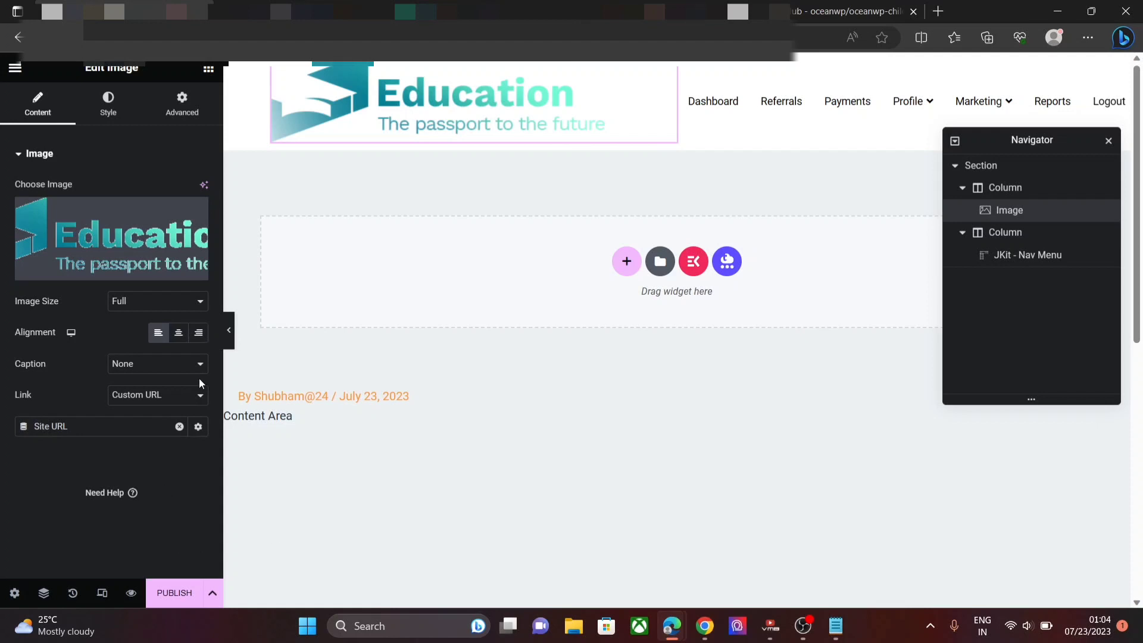
- Set the logo's image size to Medium - 300 x 300
{"action": "left_click", "coordinate": [155, 301]}
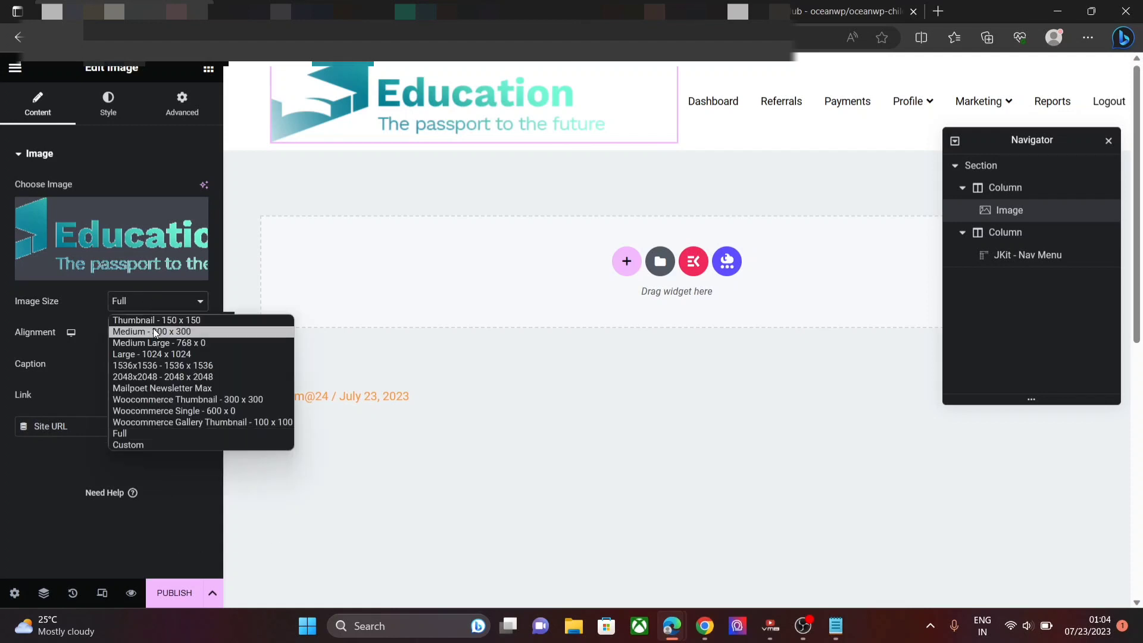
{"action": "left_click", "coordinate": [155, 331]}
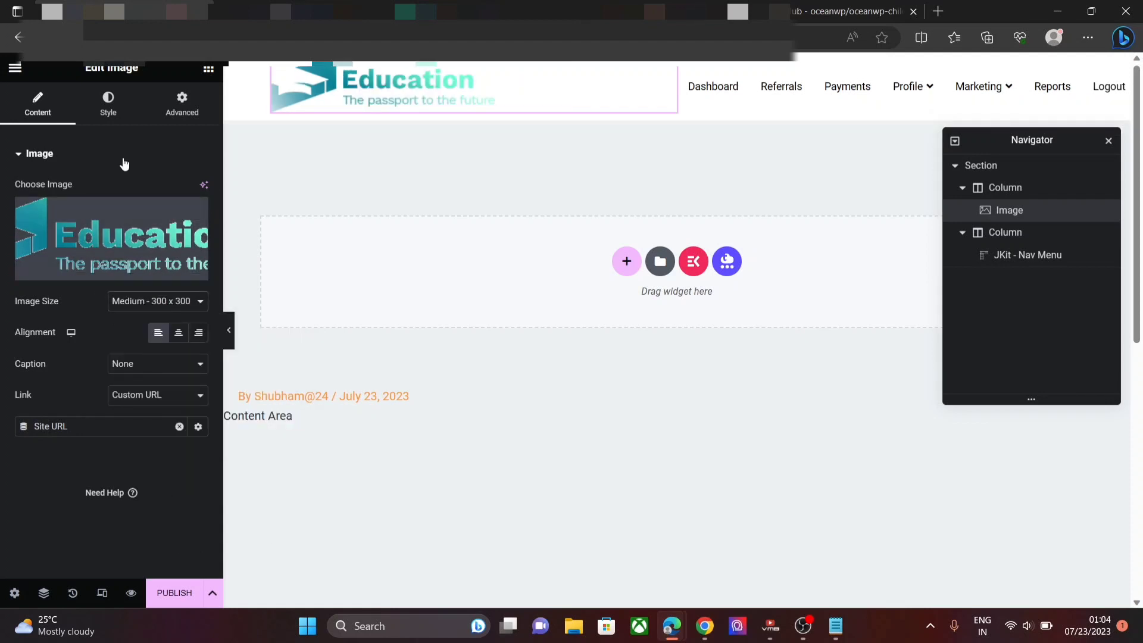
{"action": "left_click", "coordinate": [104, 114]}
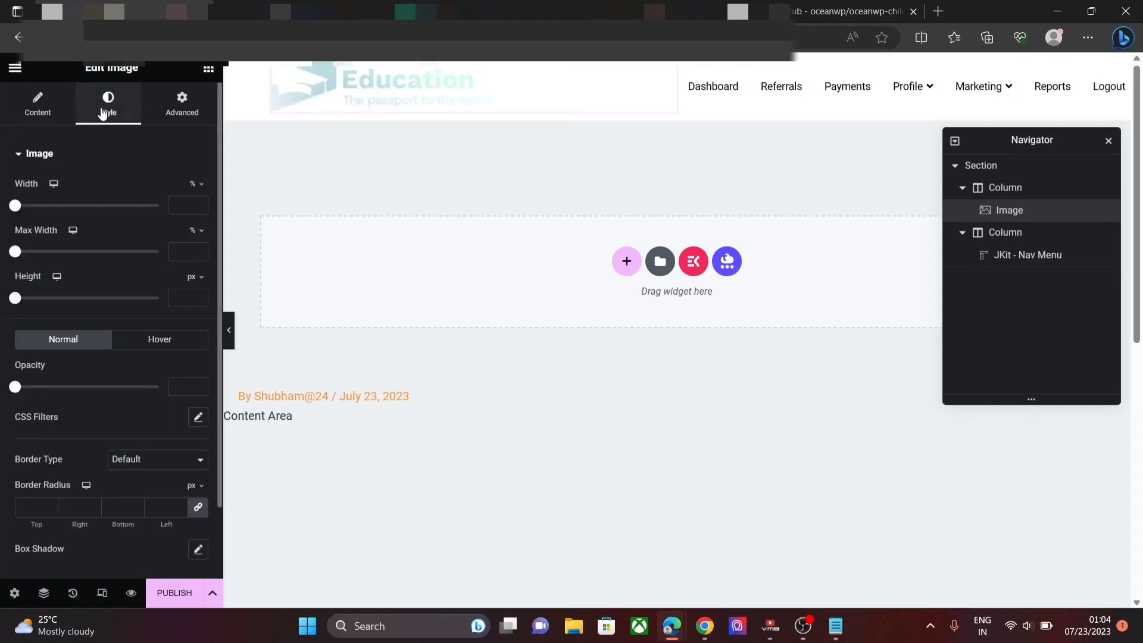
{"action": "left_click", "coordinate": [181, 100]}
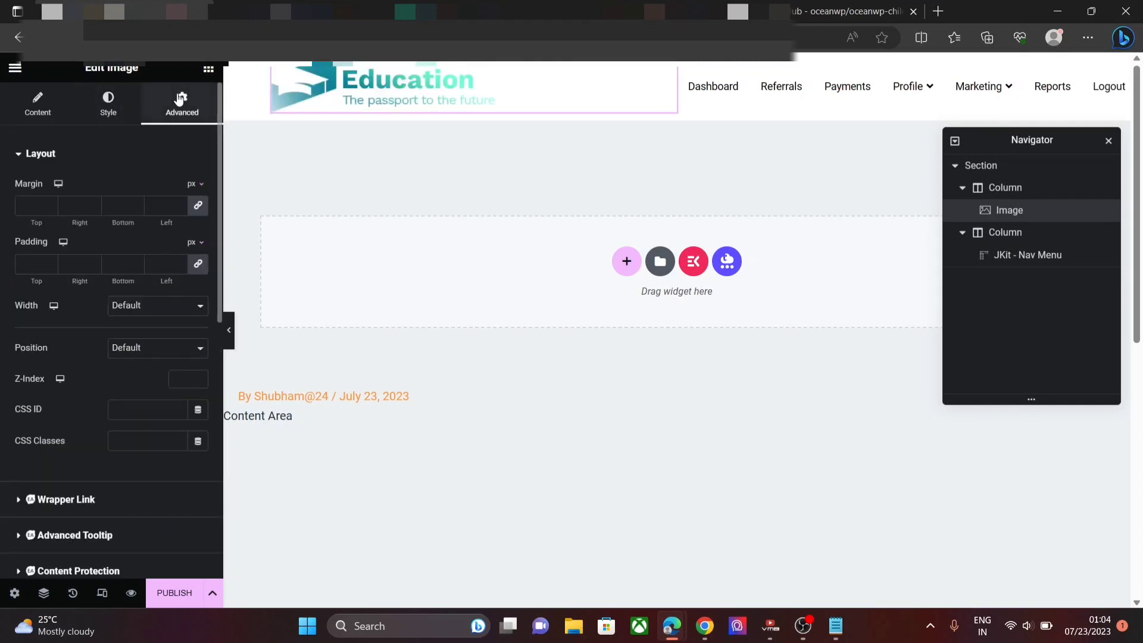
- Unlink the logo's margins and set Top 18, Right -17, Bottom -17, Left -24
{"action": "left_click", "coordinate": [197, 203]}
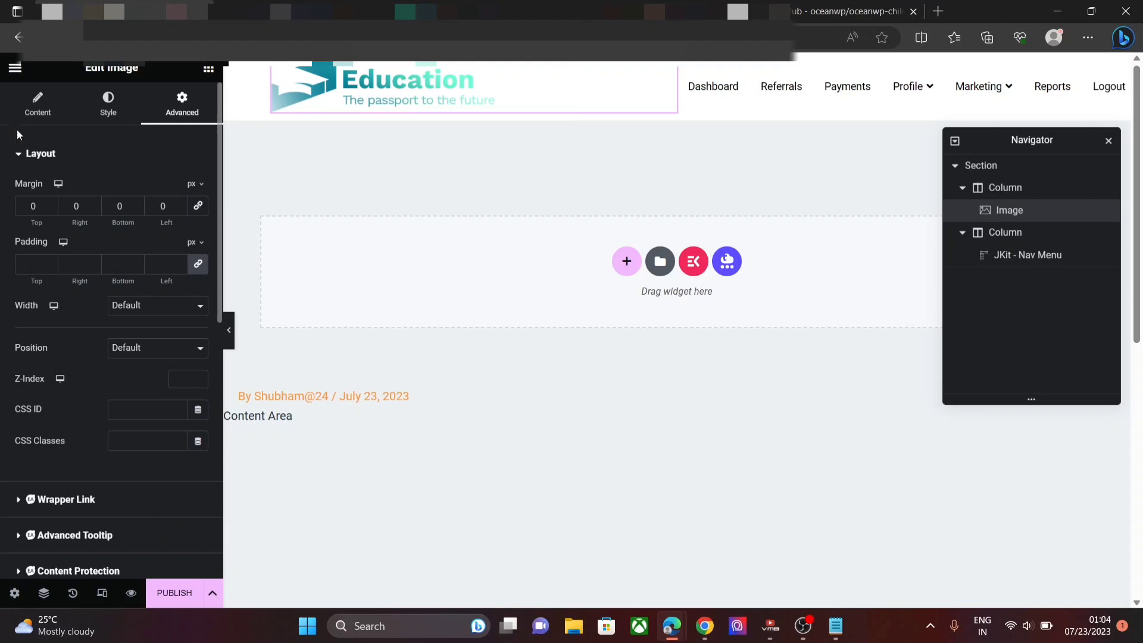
{"action": "left_click", "coordinate": [50, 202]}
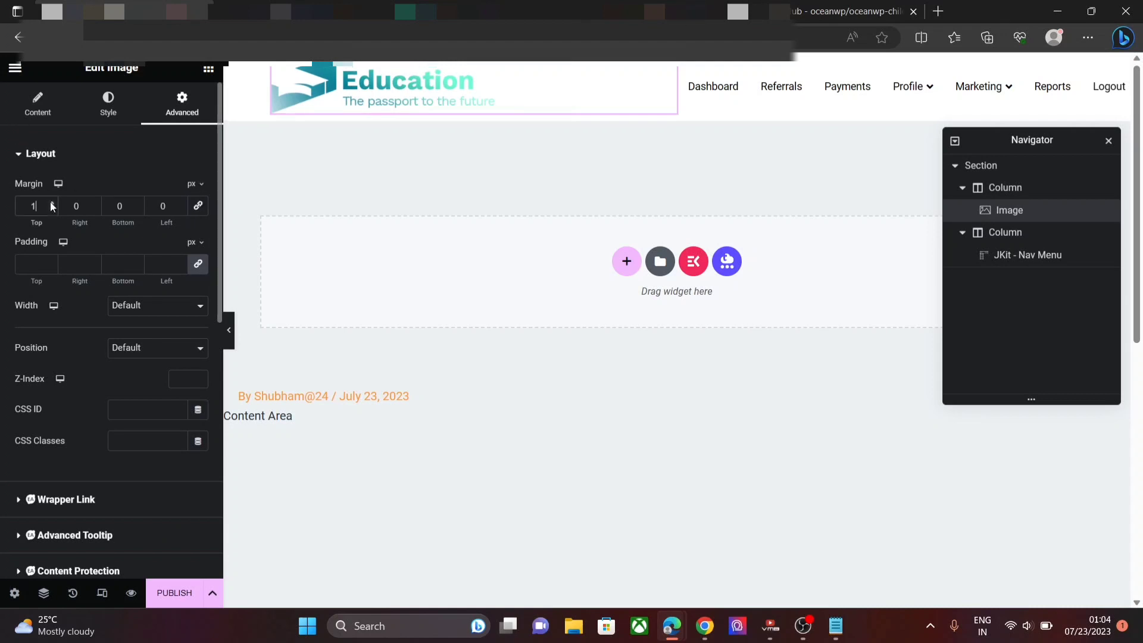
{"action": "type", "text": "8"}
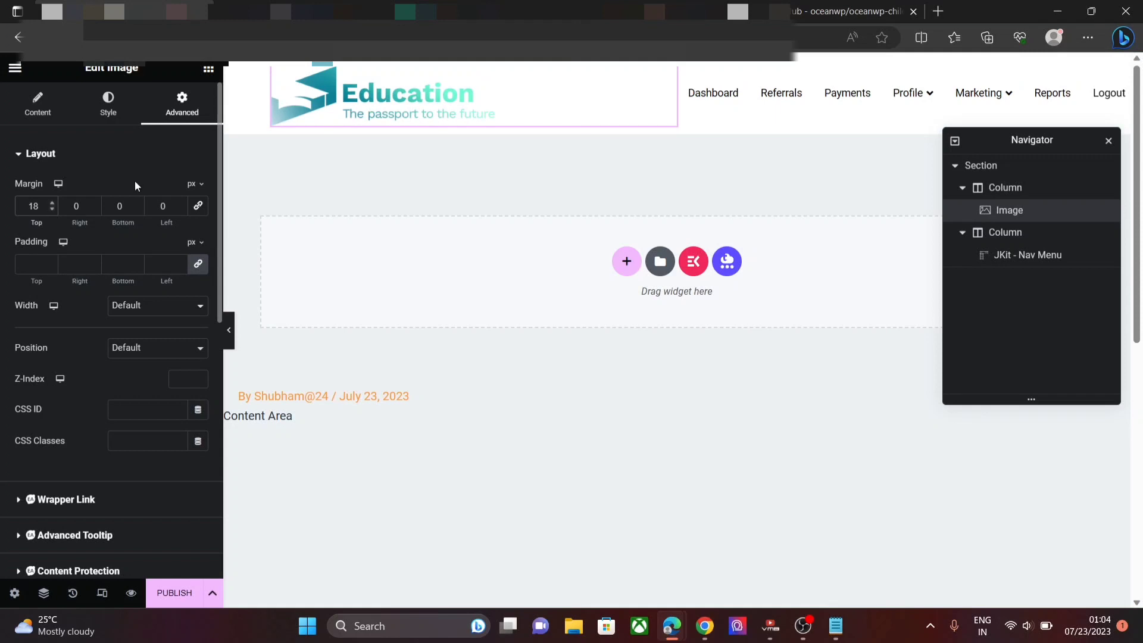
{"action": "left_click", "coordinate": [95, 209]}
{"action": "left_click", "coordinate": [137, 207]}
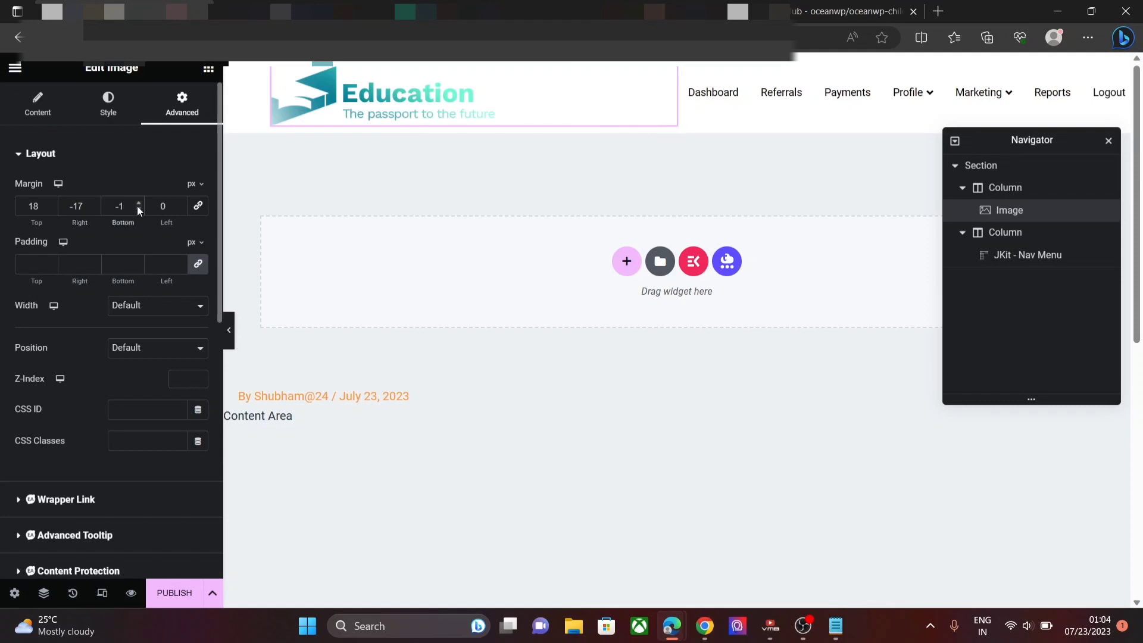
{"action": "type", "text": "7"}
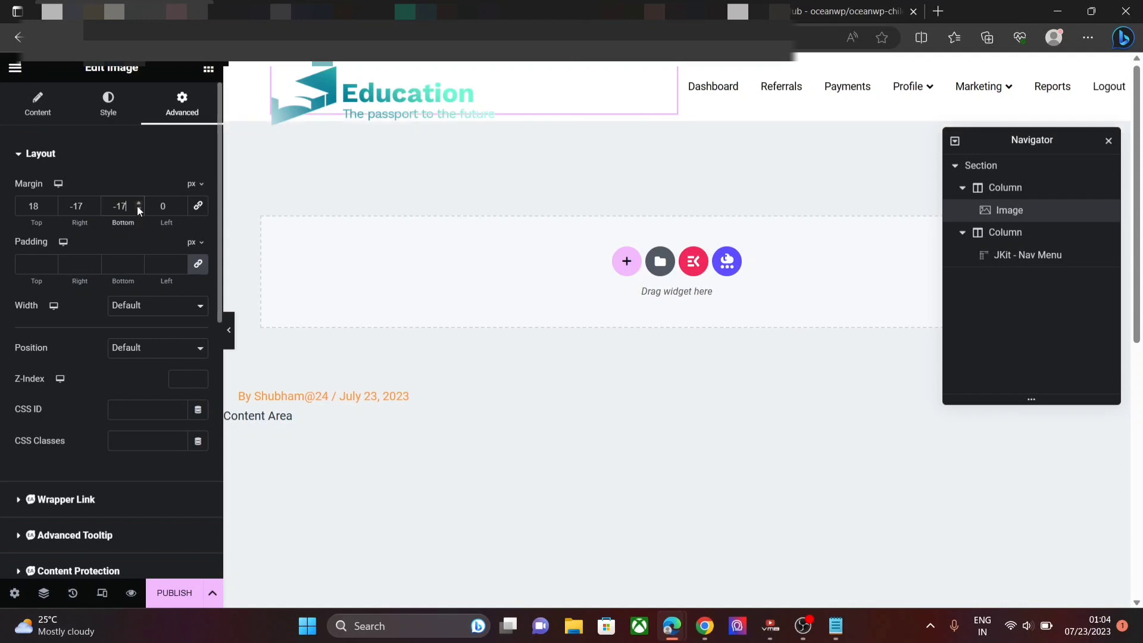
{"action": "left_click", "coordinate": [184, 209]}
{"action": "left_click", "coordinate": [184, 208]}
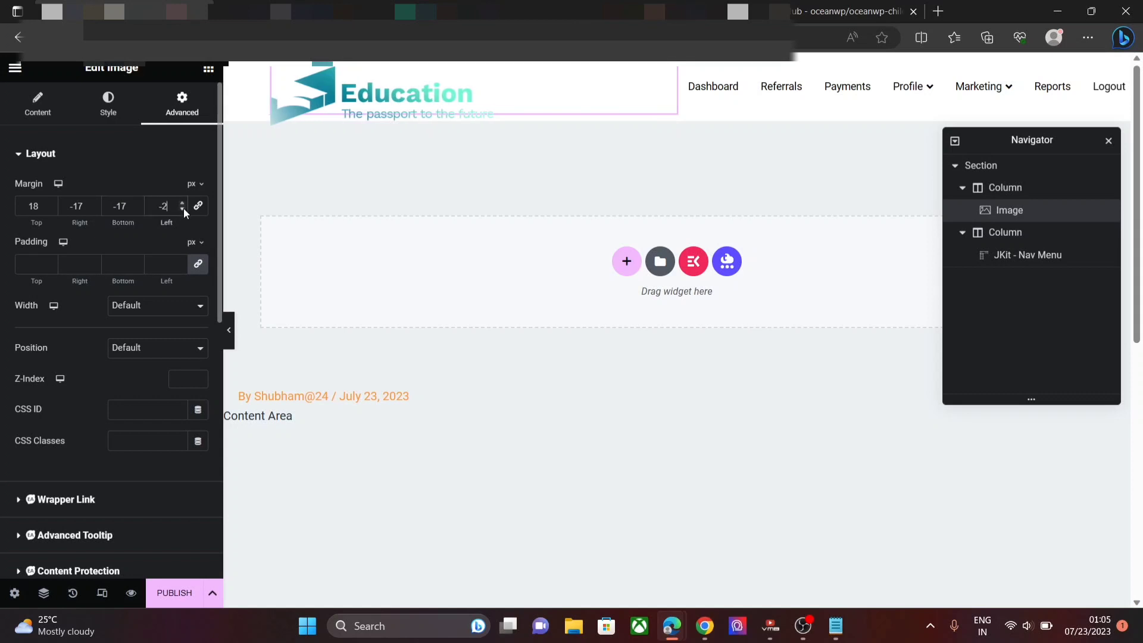
{"action": "type", "text": "4"}
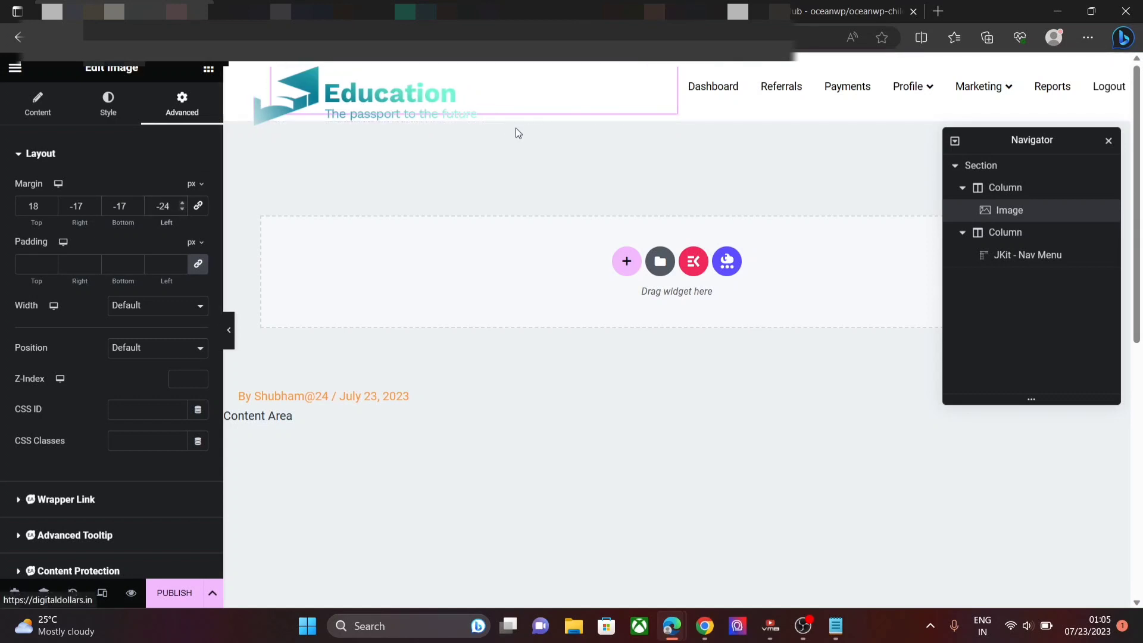
- Make the nav widget show the Primary Menu with its items right-aligned
{"action": "left_click", "coordinate": [722, 98]}
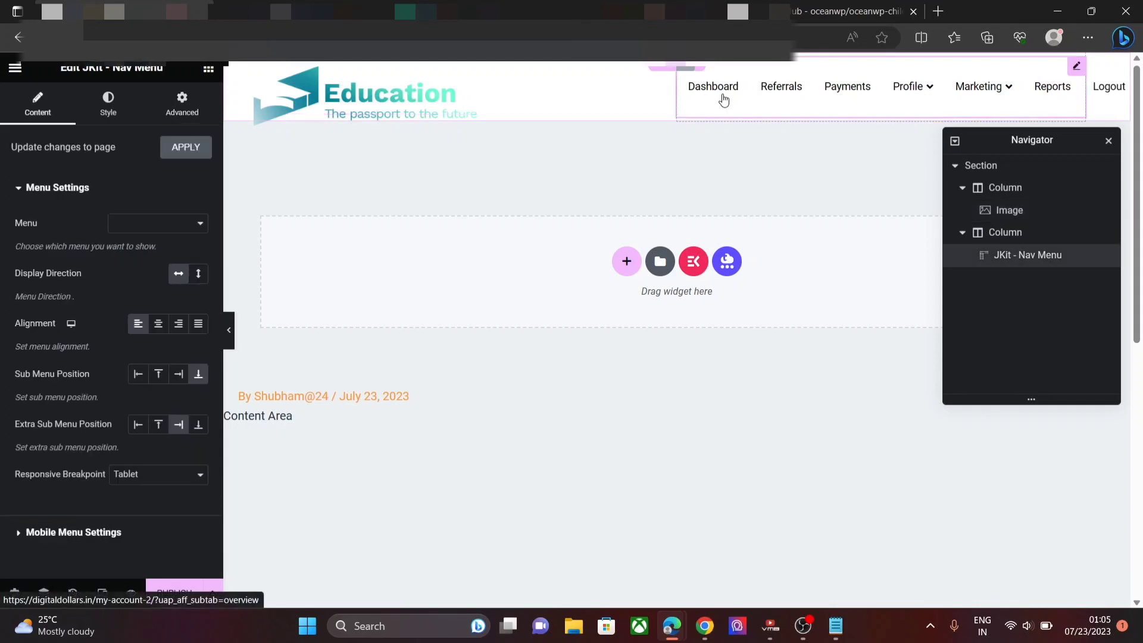
{"action": "left_click", "coordinate": [154, 223]}
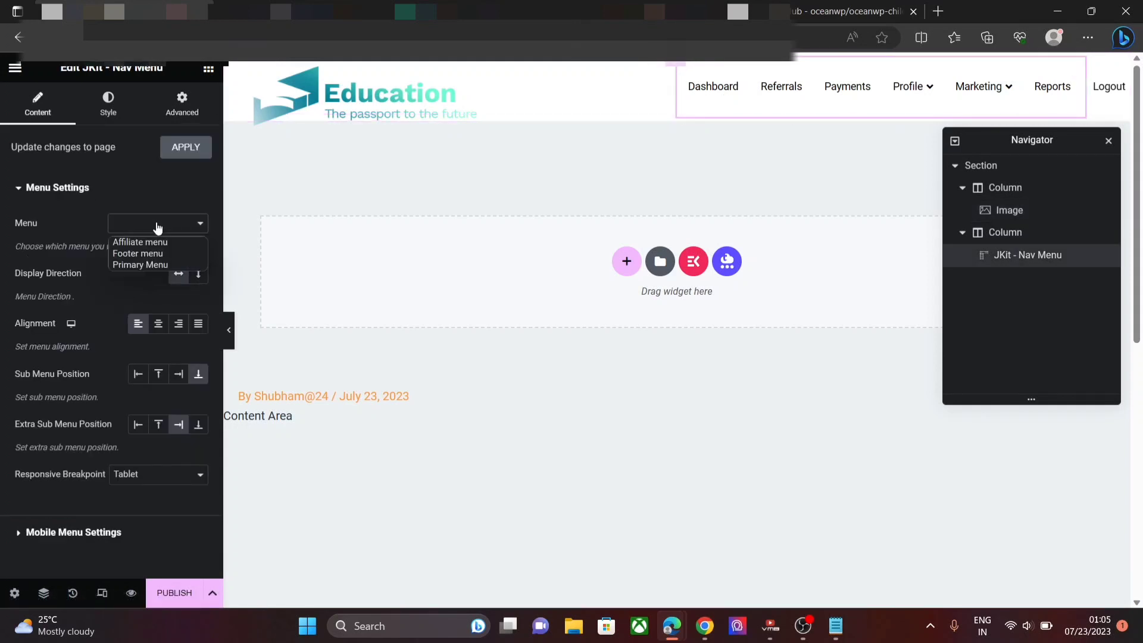
{"action": "left_click", "coordinate": [157, 263]}
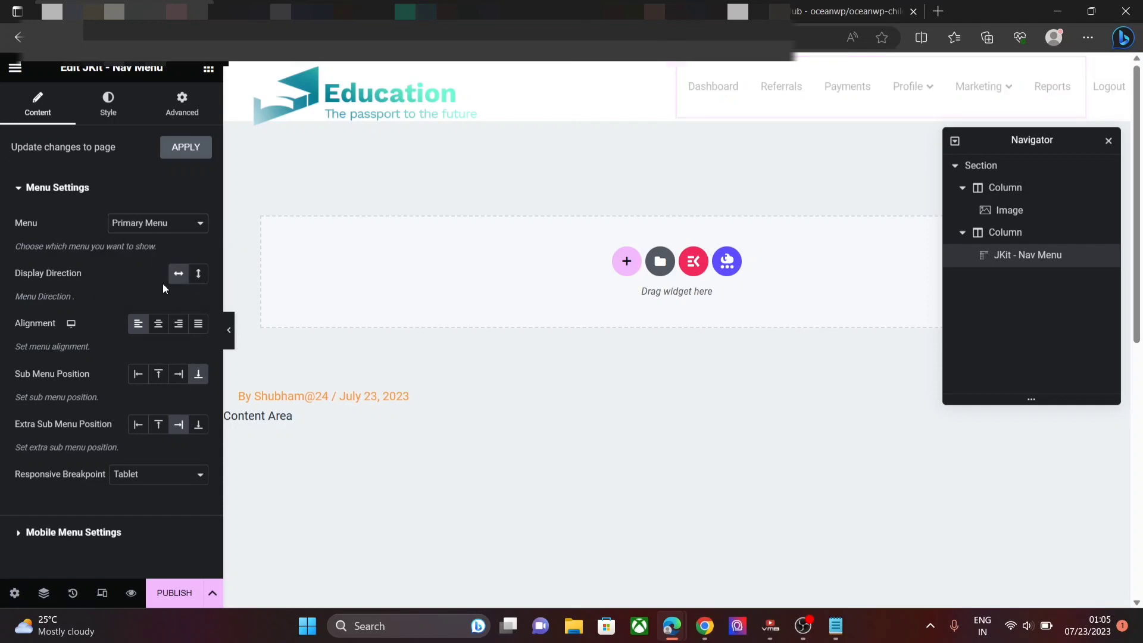
{"action": "left_click", "coordinate": [181, 325]}
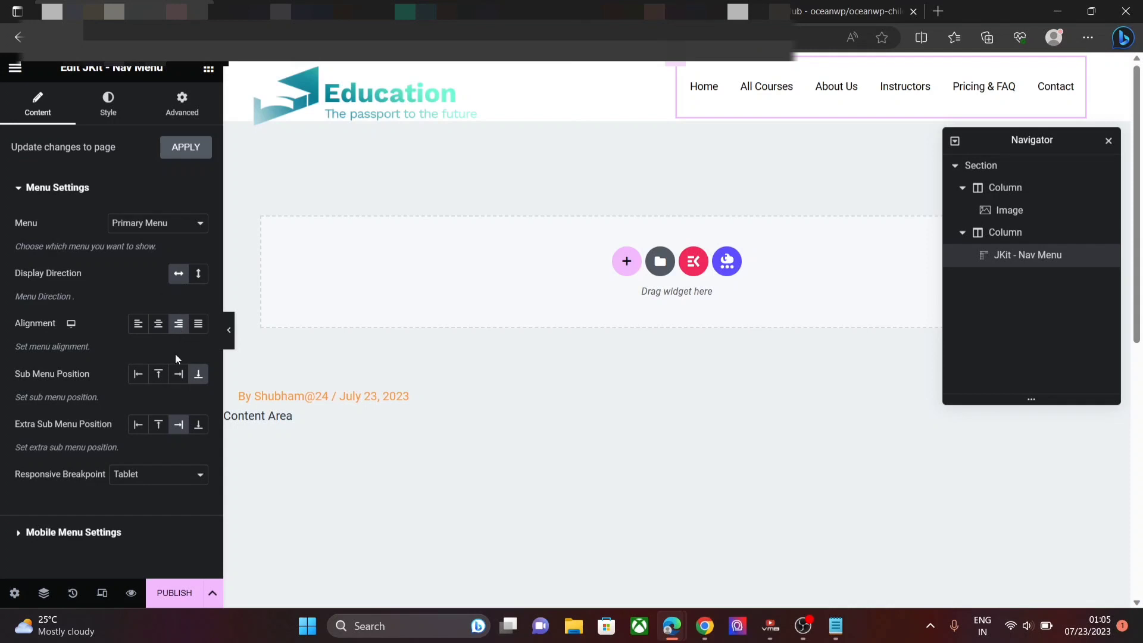
- Use the graduation-cap cropped-favicon-free-img.png as the mobile menu logo
{"action": "left_click", "coordinate": [102, 533]}
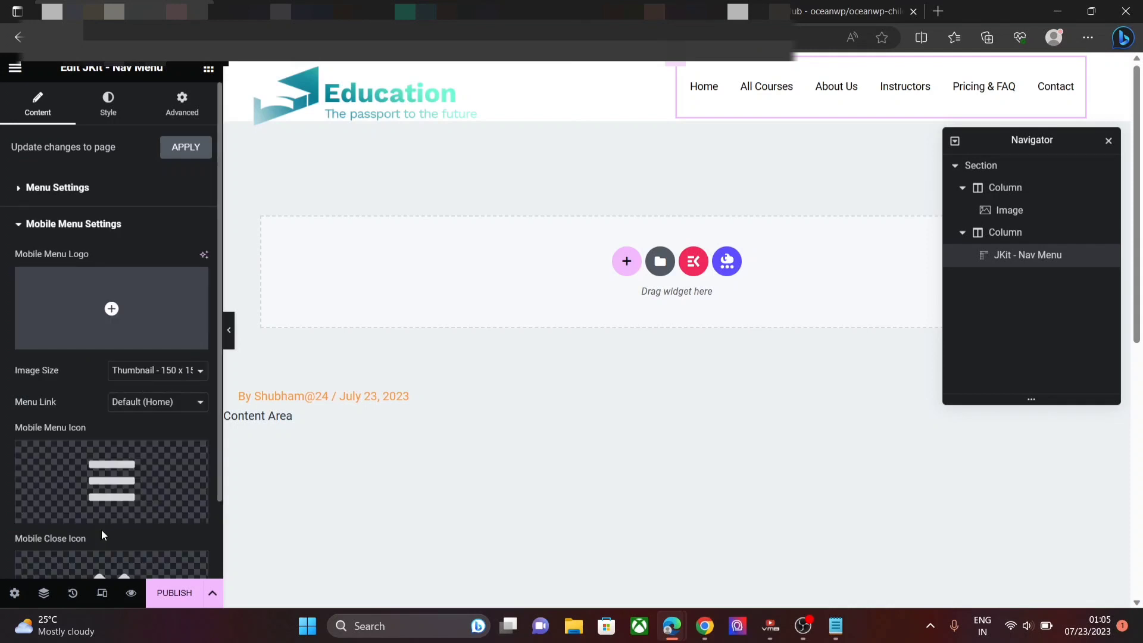
{"action": "left_click", "coordinate": [104, 340]}
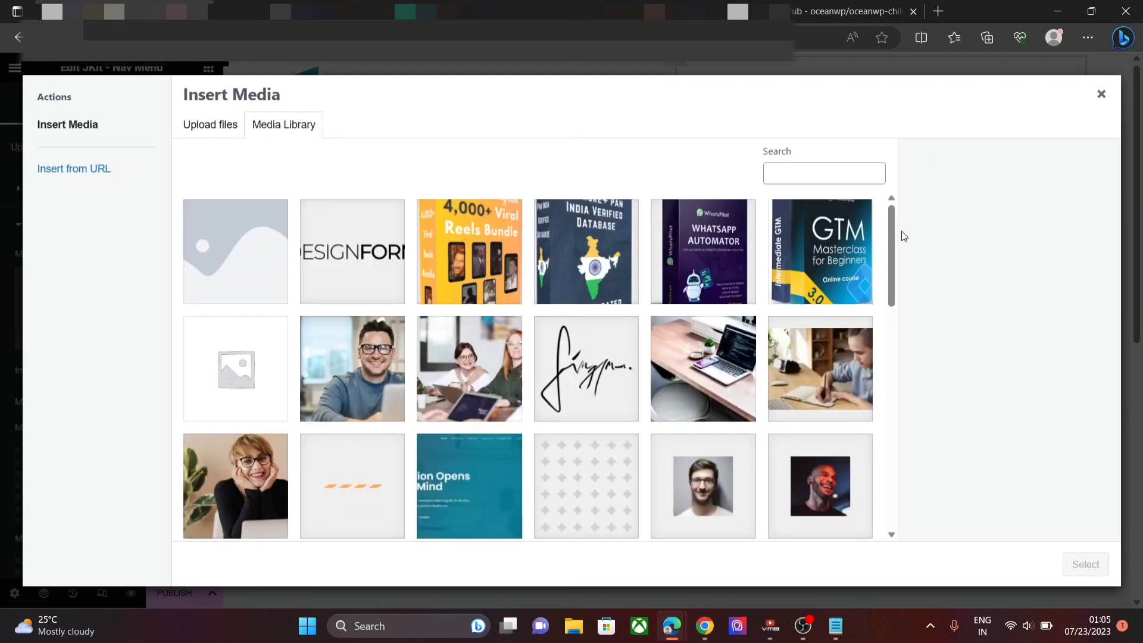
{"action": "left_click_drag", "start_coordinate": [893, 233], "coordinate": [895, 474]}
{"action": "left_click", "coordinate": [219, 433]}
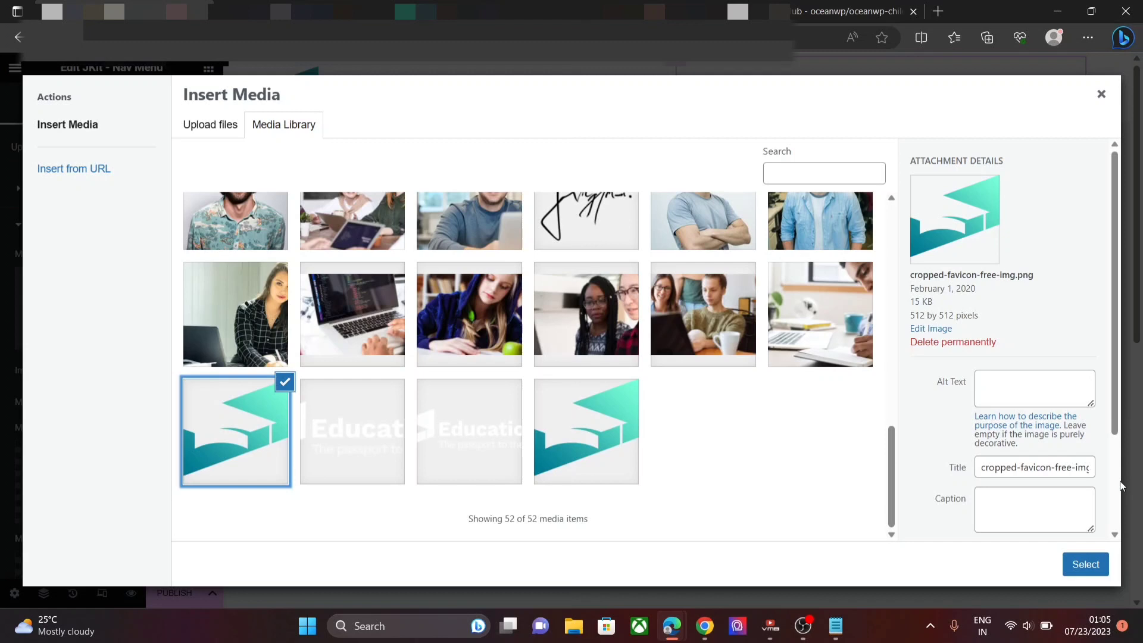
{"action": "left_click", "coordinate": [1100, 563]}
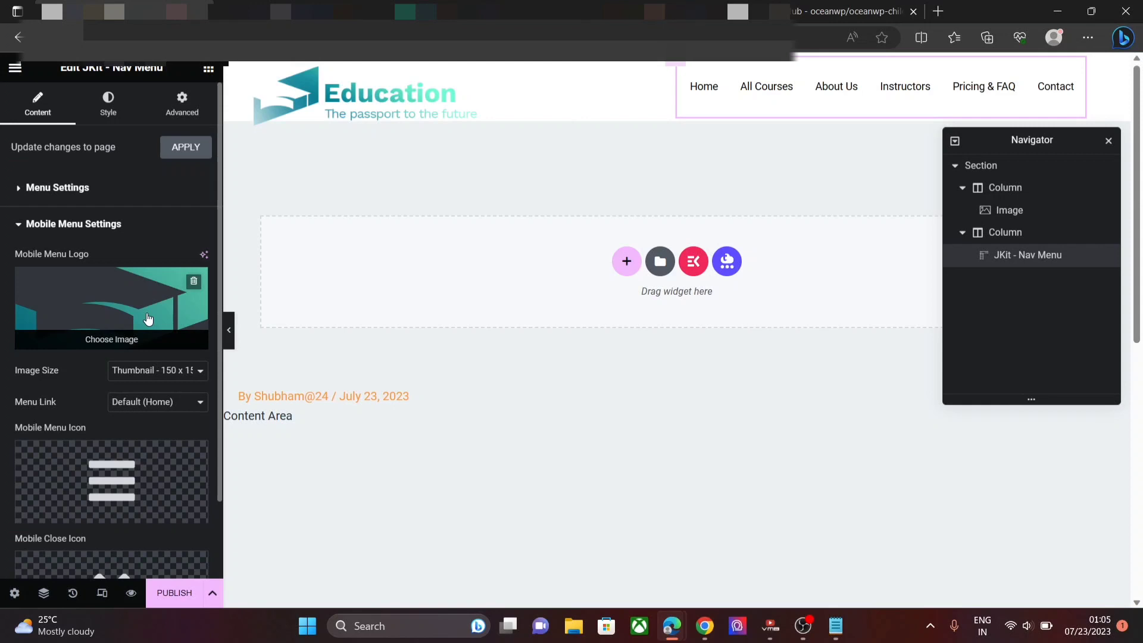
{"action": "left_click", "coordinate": [181, 107]}
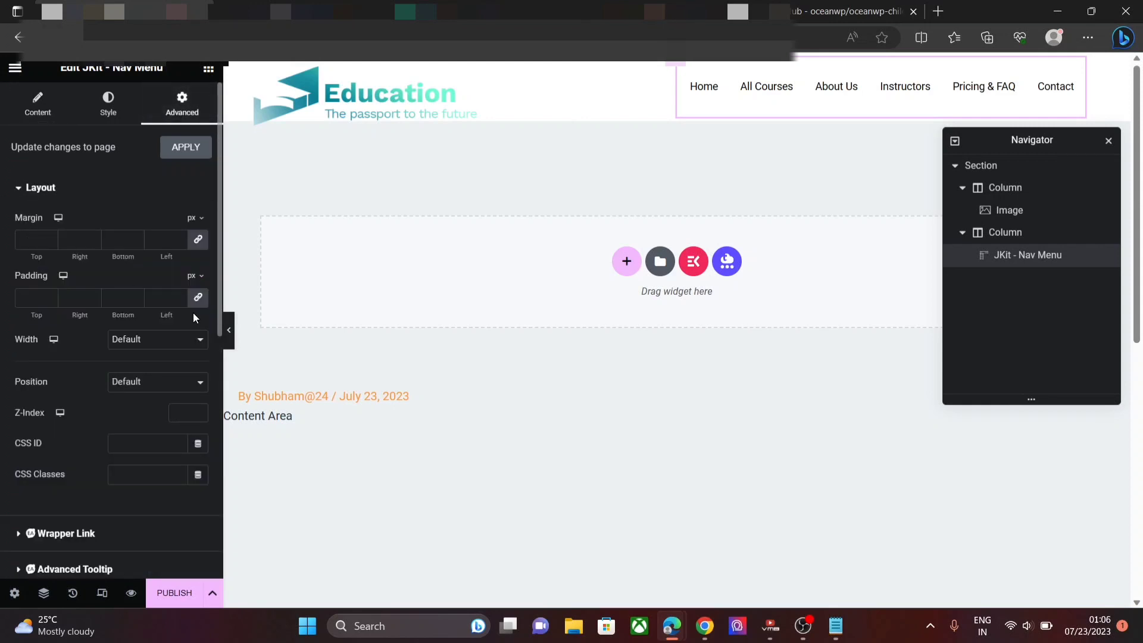
- Unlink the nav menu's margins and set top to 3 px and left to 2 px
{"action": "left_click", "coordinate": [198, 242]}
{"action": "left_click", "coordinate": [52, 237]}
{"action": "left_click", "coordinate": [51, 236]}
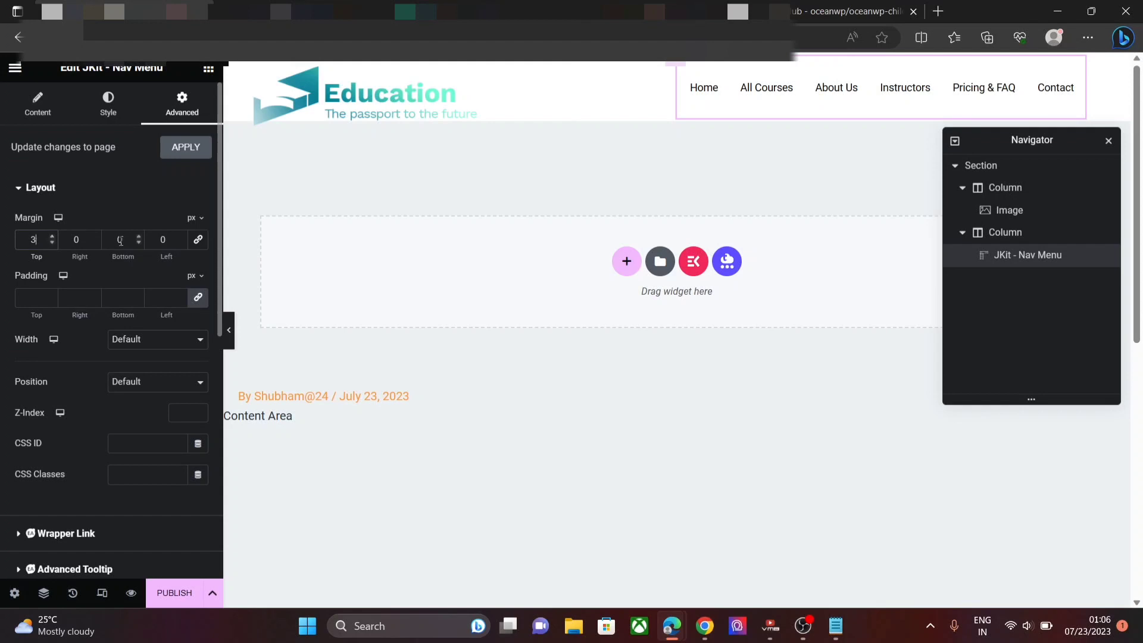
{"action": "left_click", "coordinate": [184, 237]}
{"action": "type", "text": "0"}
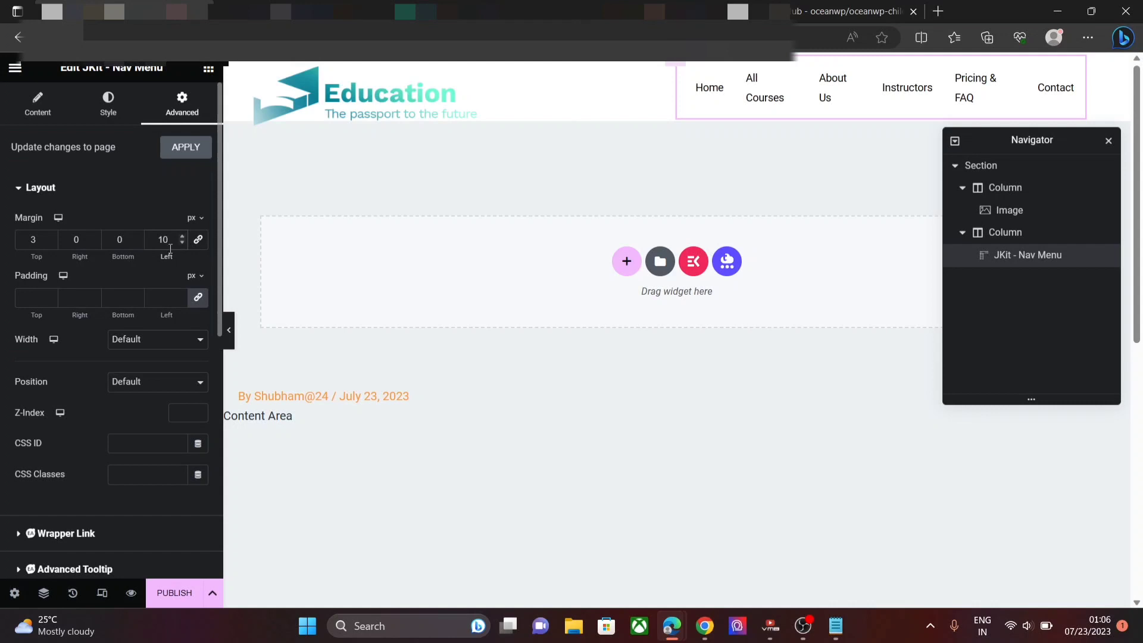
{"action": "left_click", "coordinate": [183, 242]}
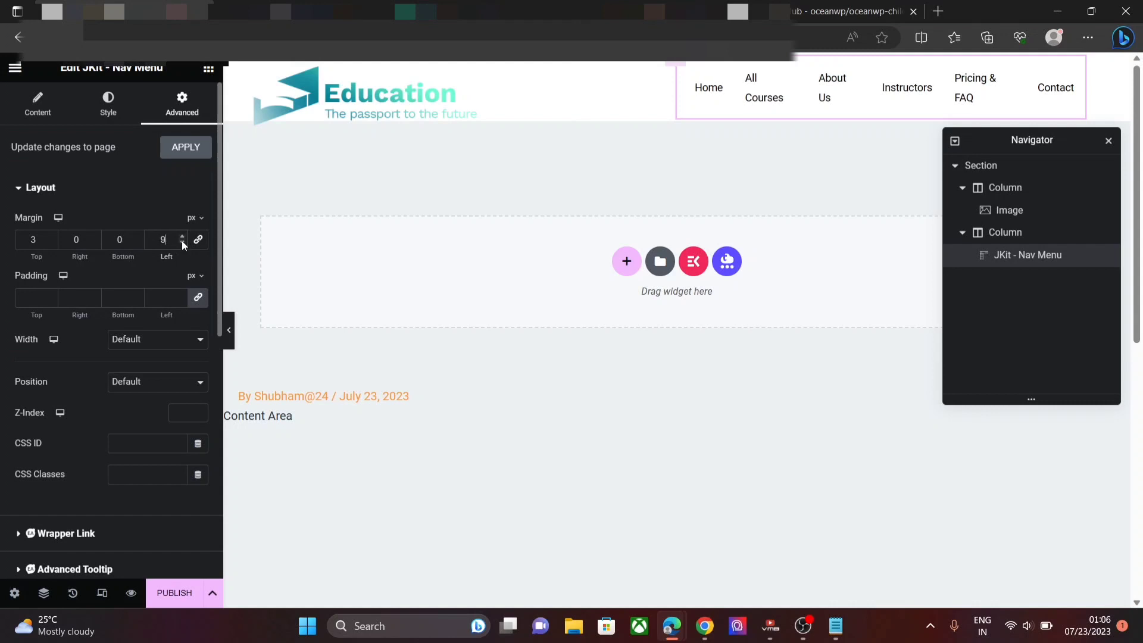
{"action": "left_click", "coordinate": [182, 241]}
{"action": "left_click", "coordinate": [182, 242]}
{"action": "left_click", "coordinate": [182, 241]}
{"action": "left_click", "coordinate": [182, 242]}
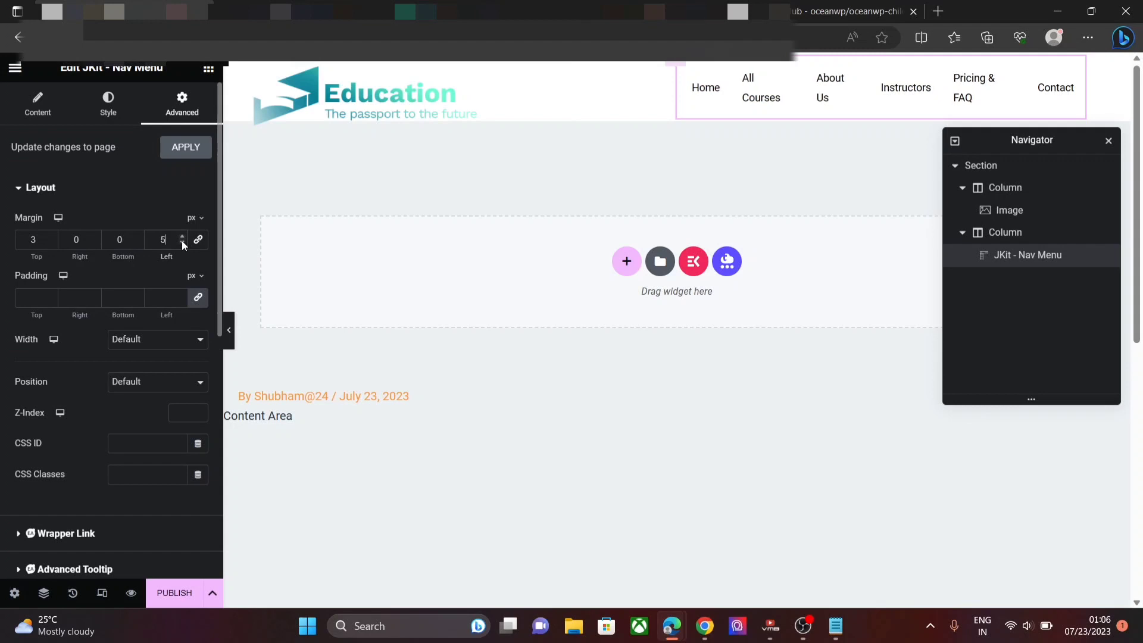
{"action": "left_click", "coordinate": [182, 242]}
{"action": "left_click", "coordinate": [182, 241]}
{"action": "left_click", "coordinate": [182, 242]}
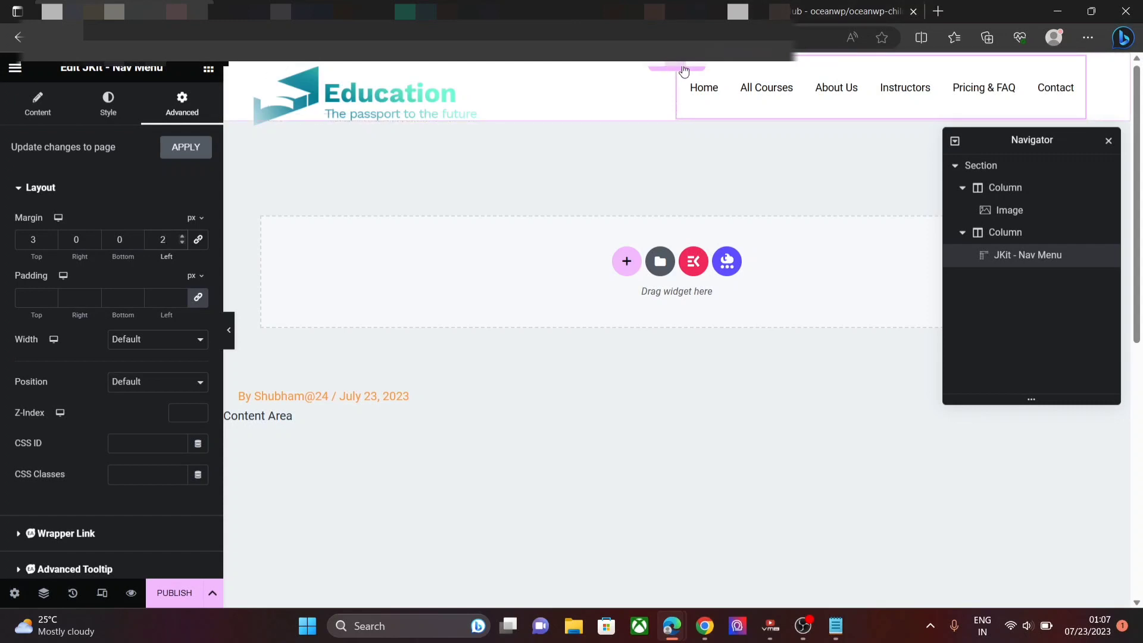
- Change the header section's background colour from white to grey #A7A7A7
{"action": "left_click", "coordinate": [683, 70]}
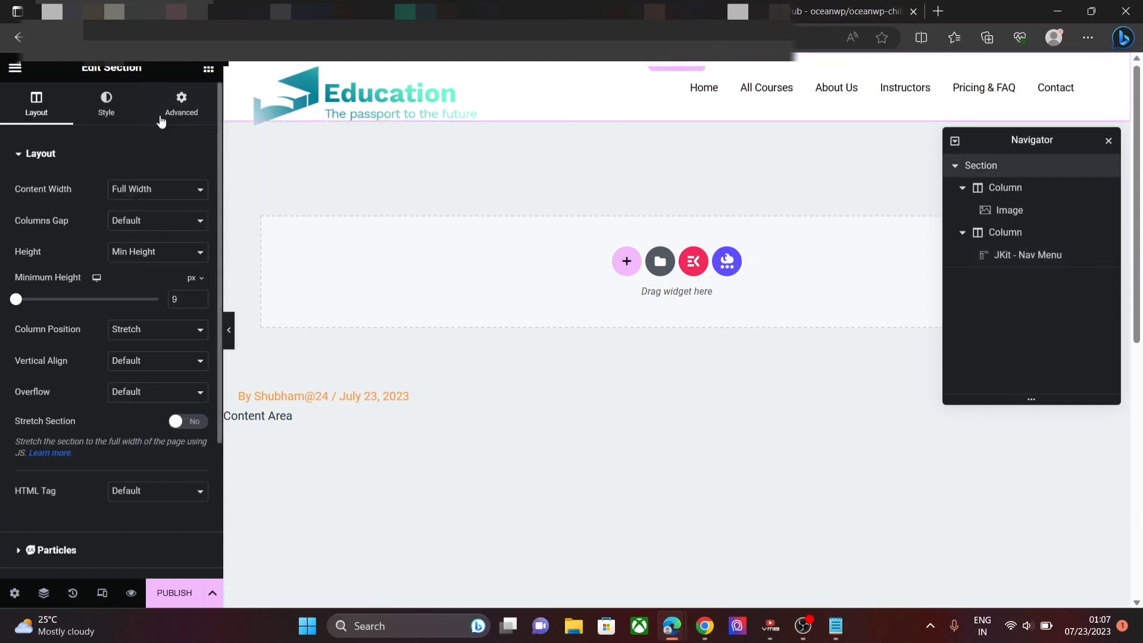
{"action": "left_click", "coordinate": [107, 112]}
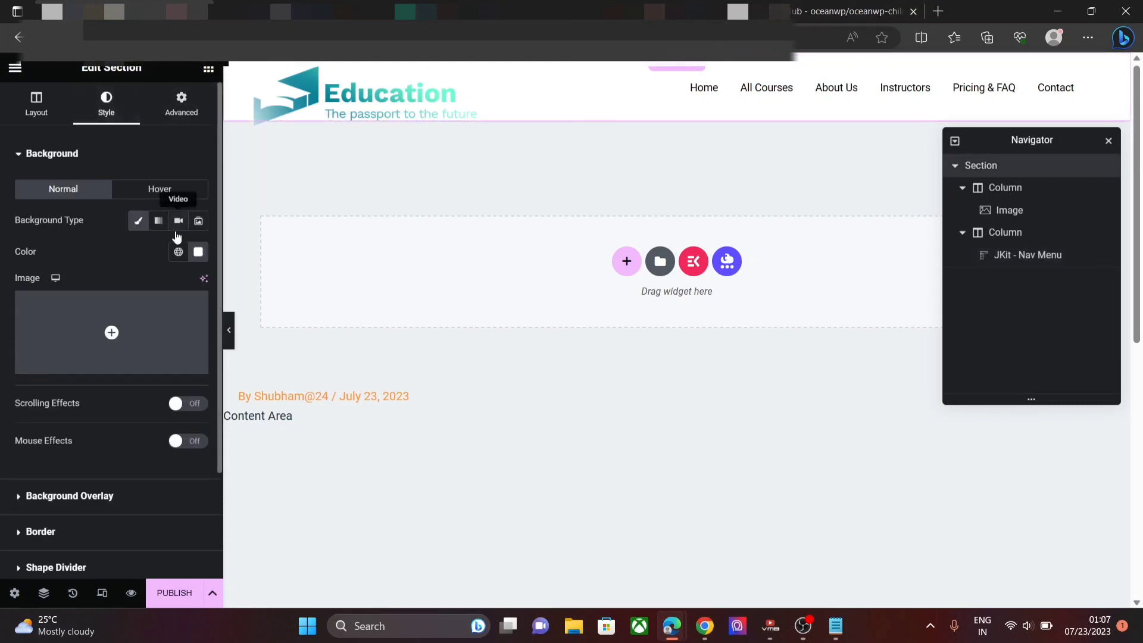
{"action": "left_click", "coordinate": [199, 252]}
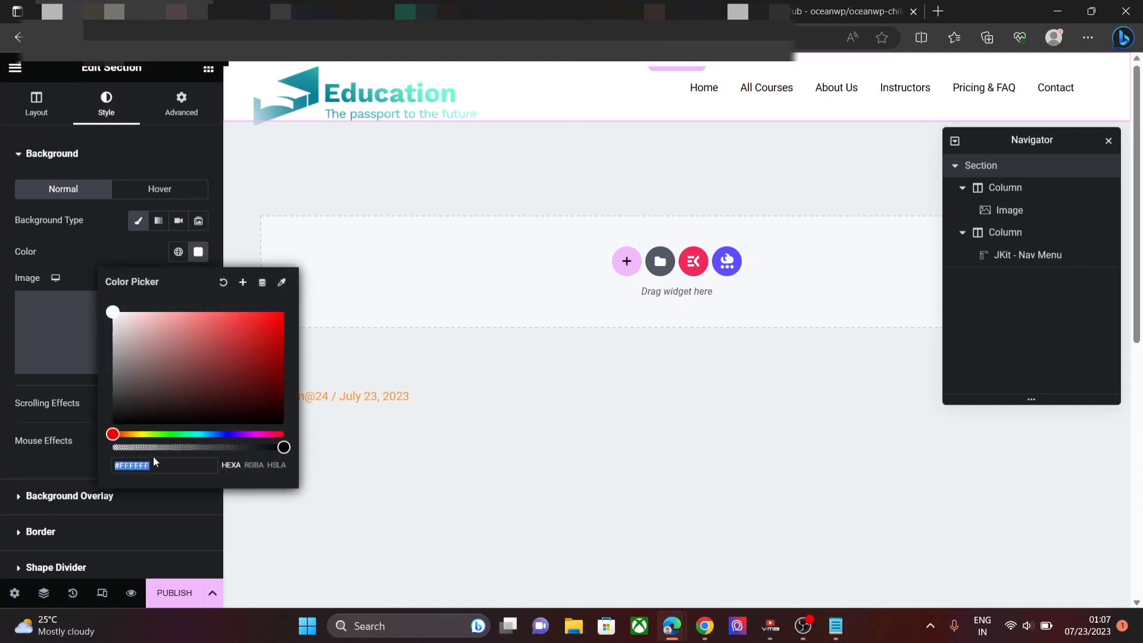
{"action": "key", "text": "BackSpace"}
{"action": "left_click", "coordinate": [123, 467]}
{"action": "key", "text": "BackSpace"}
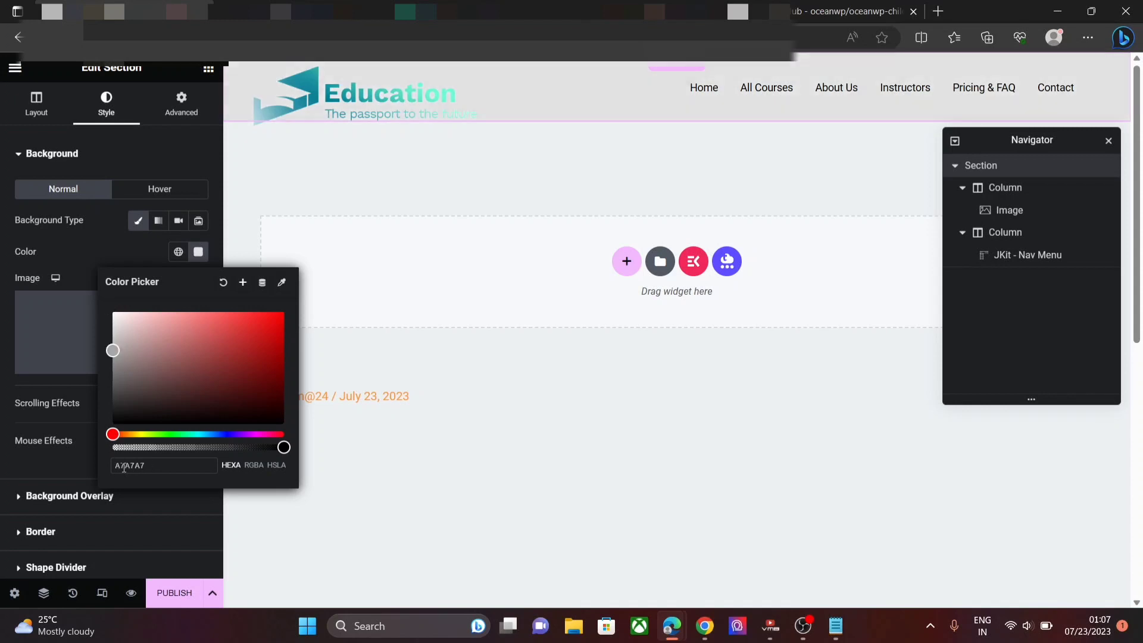
{"action": "type", "text": "#"}
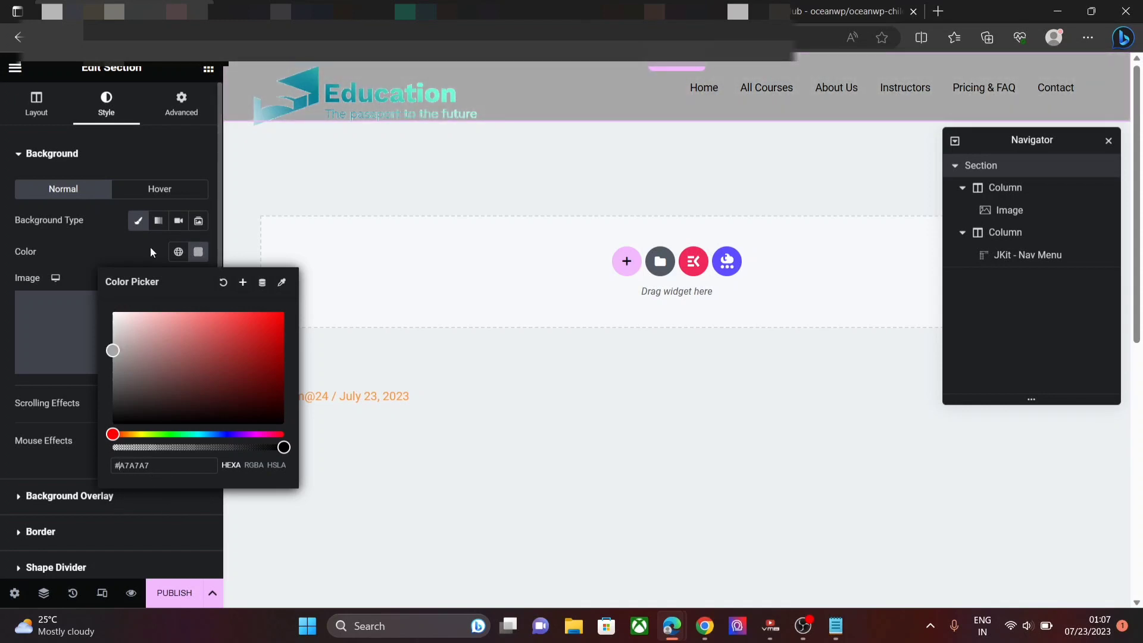
{"action": "left_click", "coordinate": [104, 240]}
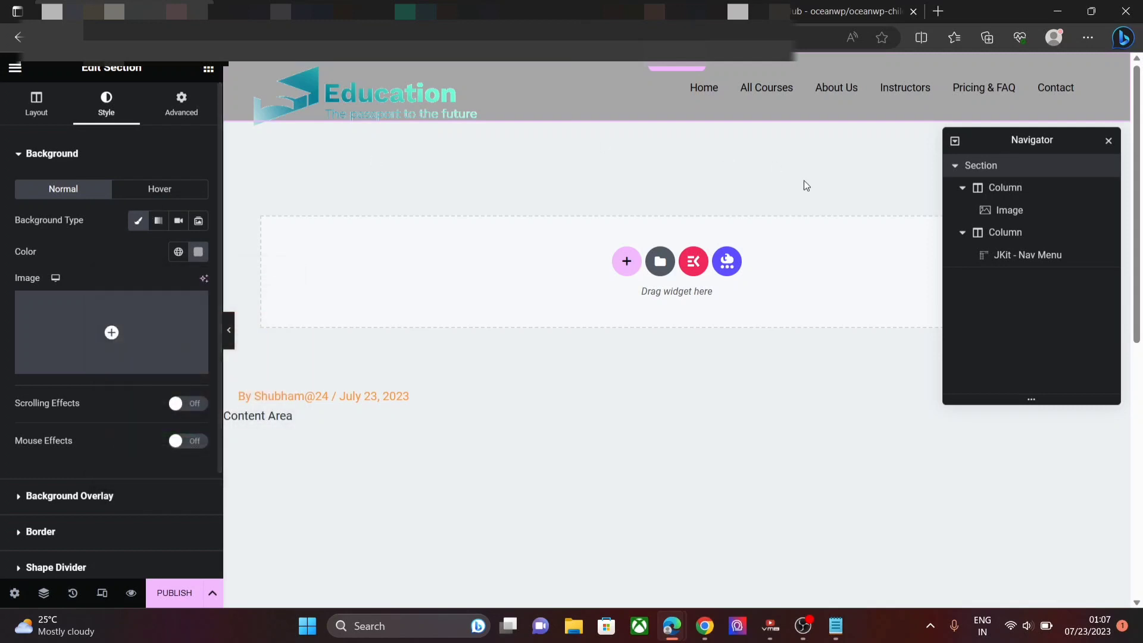
- Publish the header template with an Entire Site display condition
{"action": "left_click", "coordinate": [165, 593]}
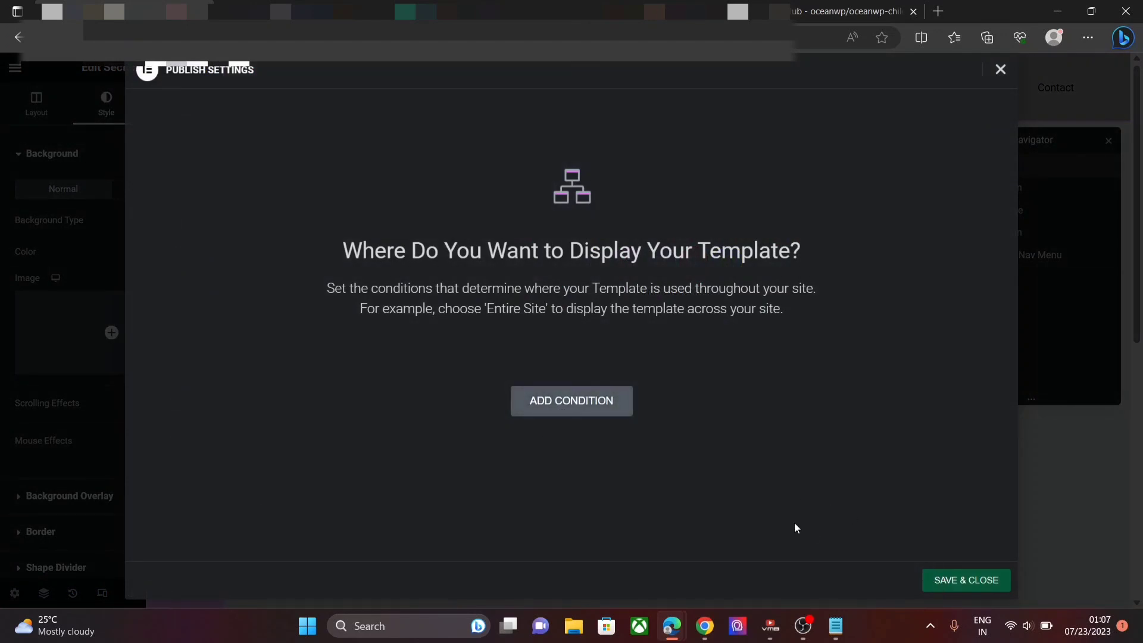
{"action": "left_click", "coordinate": [606, 411]}
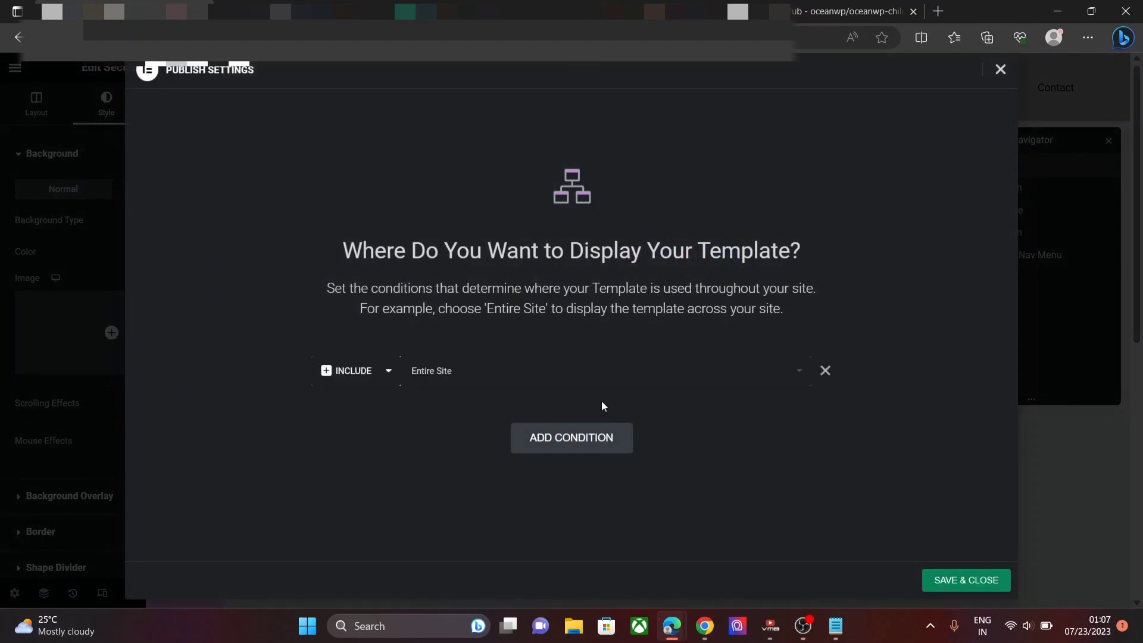
{"action": "left_click", "coordinate": [955, 581]}
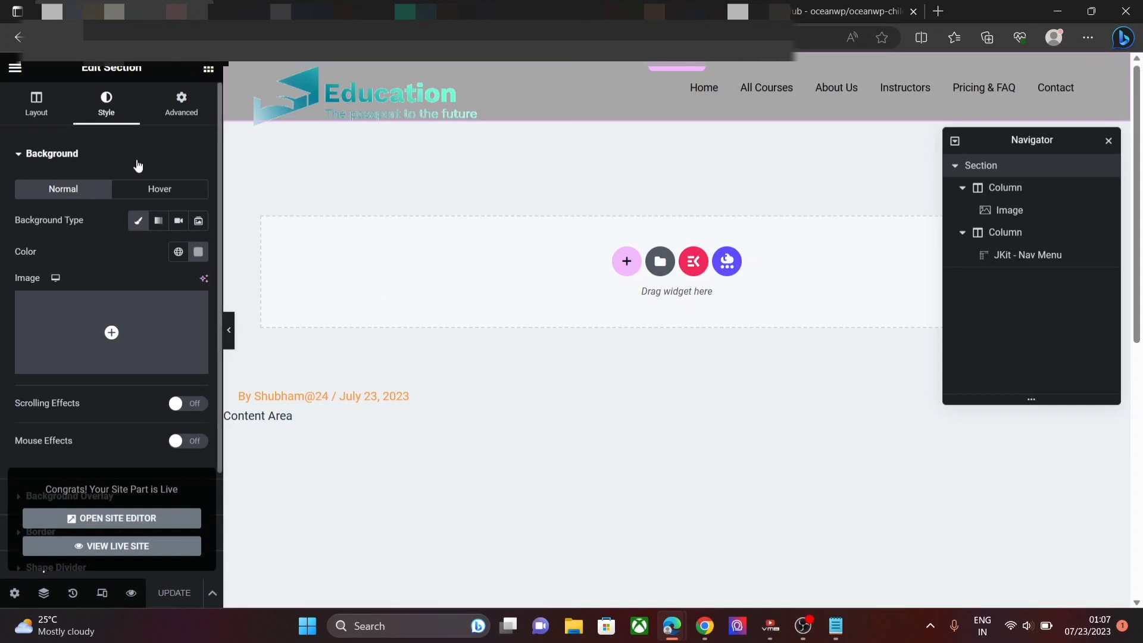
{"action": "left_click", "coordinate": [12, 69]}
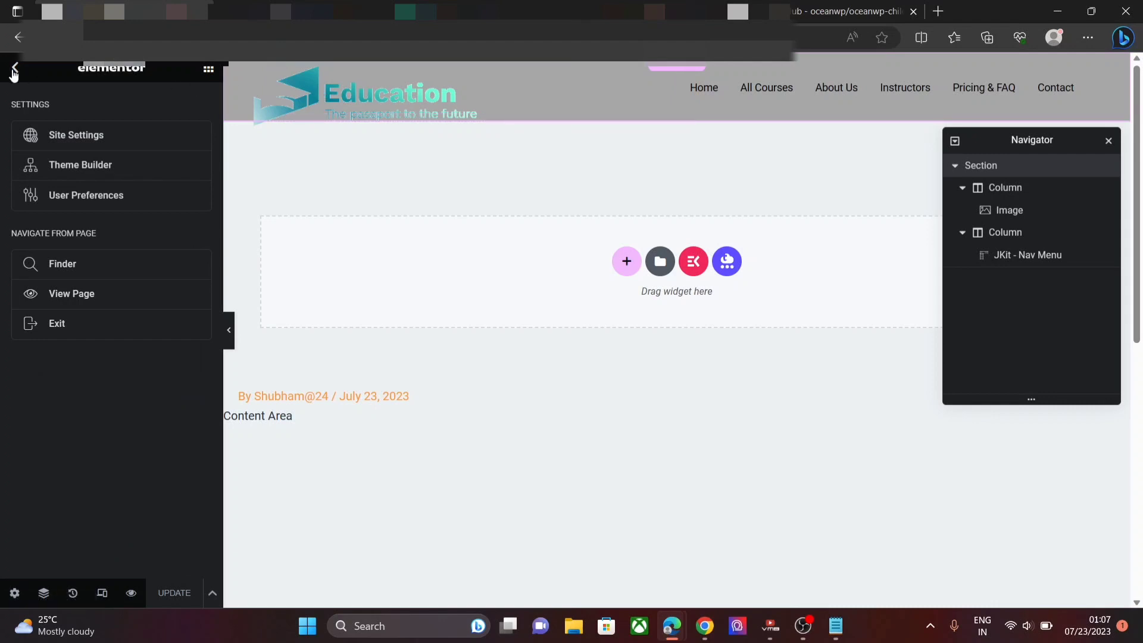
- Exit to the dashboard and open My Account from page 2 of All Pages in Elementor
{"action": "left_click", "coordinate": [14, 71]}
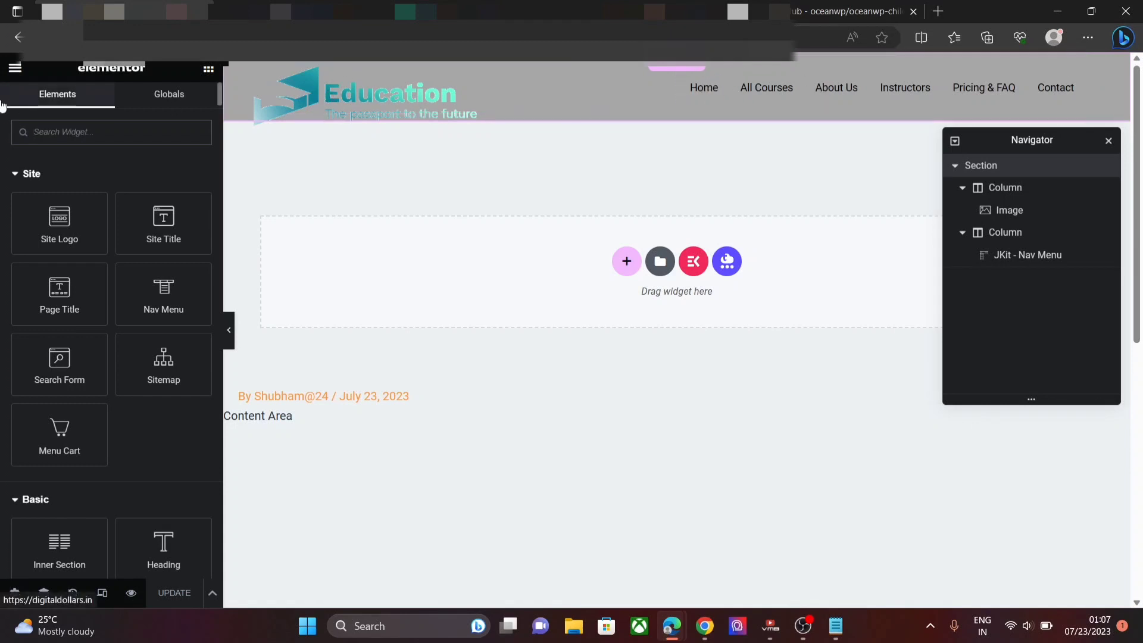
{"action": "left_click", "coordinate": [15, 69]}
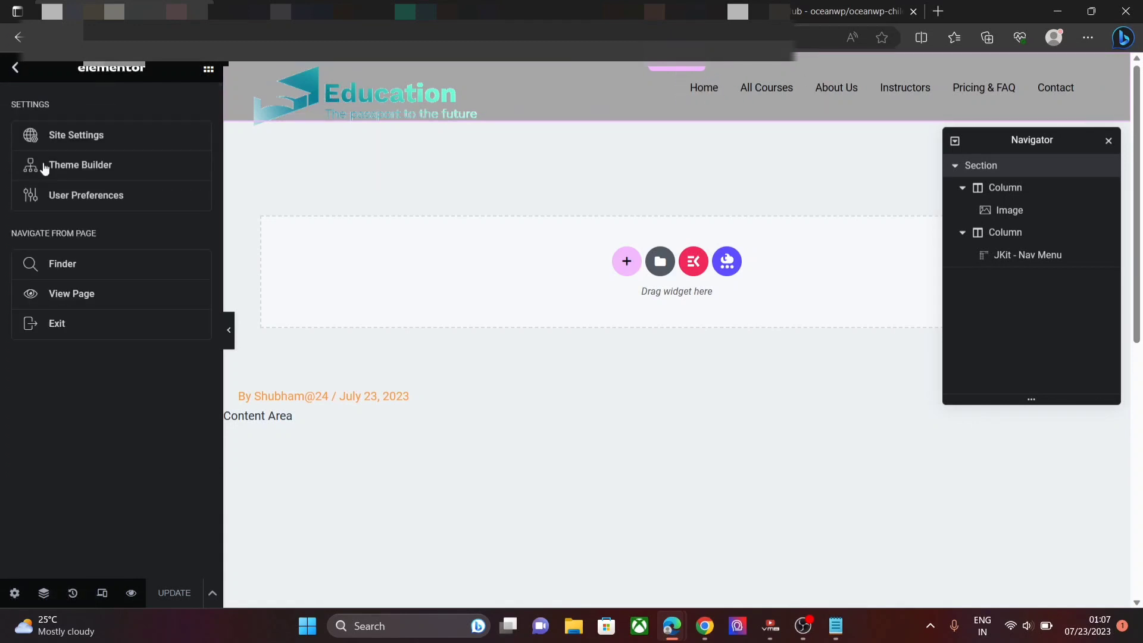
{"action": "left_click", "coordinate": [76, 324]}
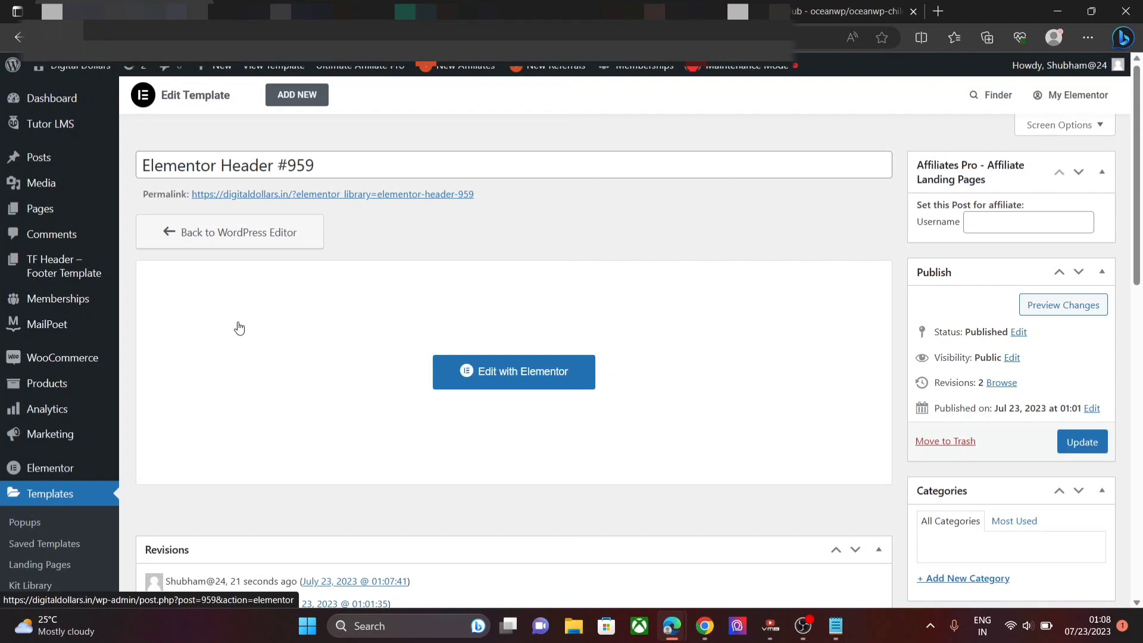
{"action": "mouse_move", "coordinate": [46, 213]}
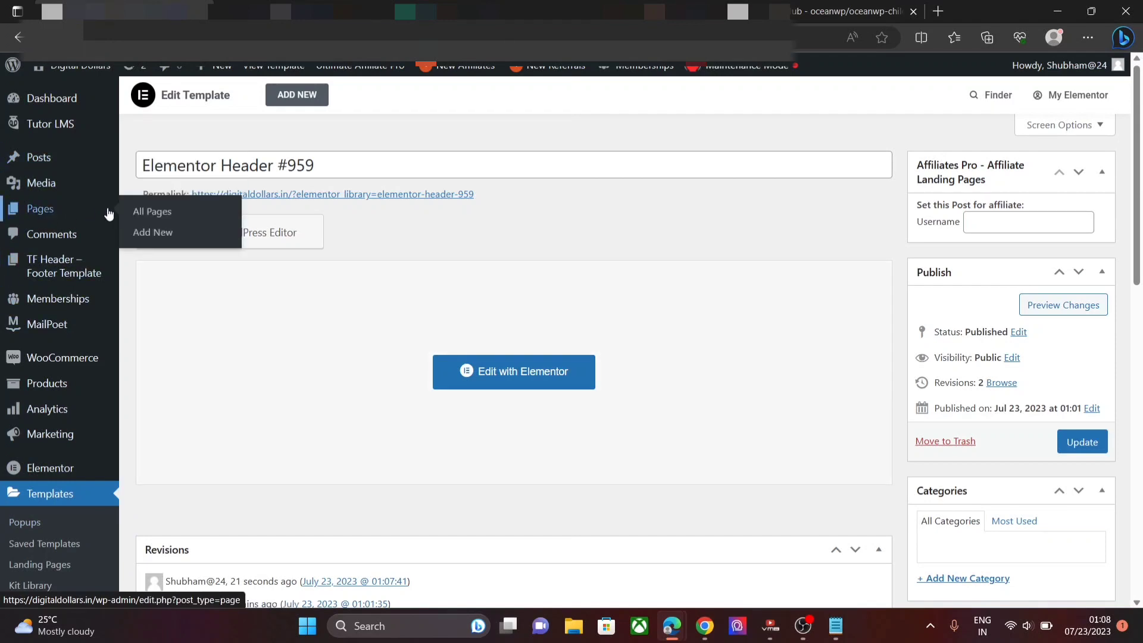
{"action": "left_click", "coordinate": [136, 215]}
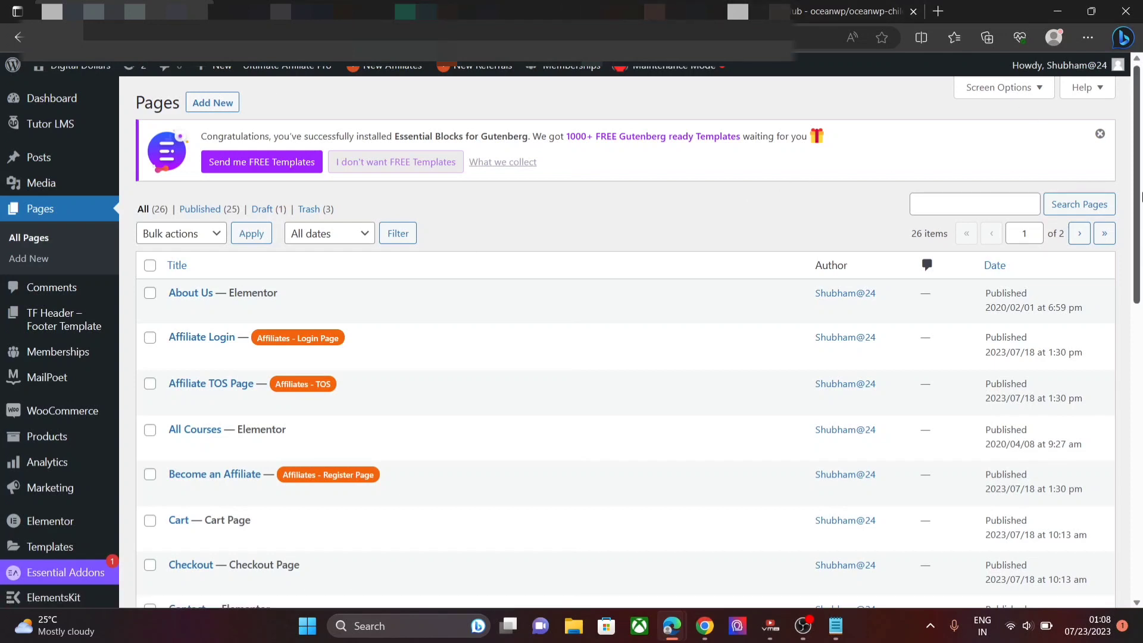
{"action": "left_click_drag", "start_coordinate": [1140, 196], "coordinate": [1140, 542]}
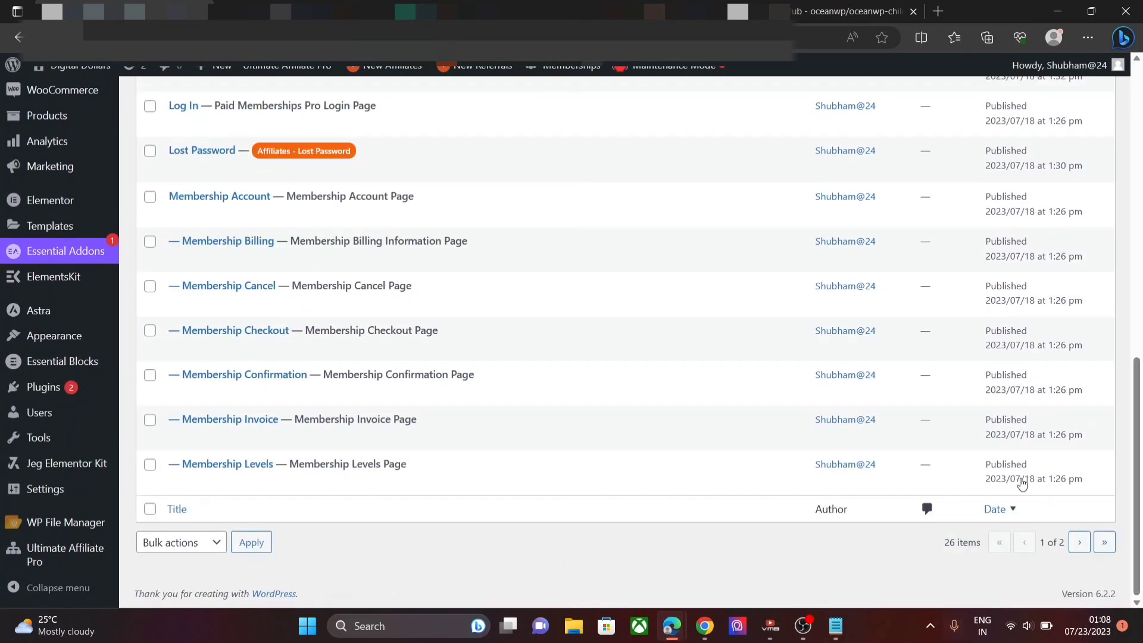
{"action": "left_click", "coordinate": [1080, 542]}
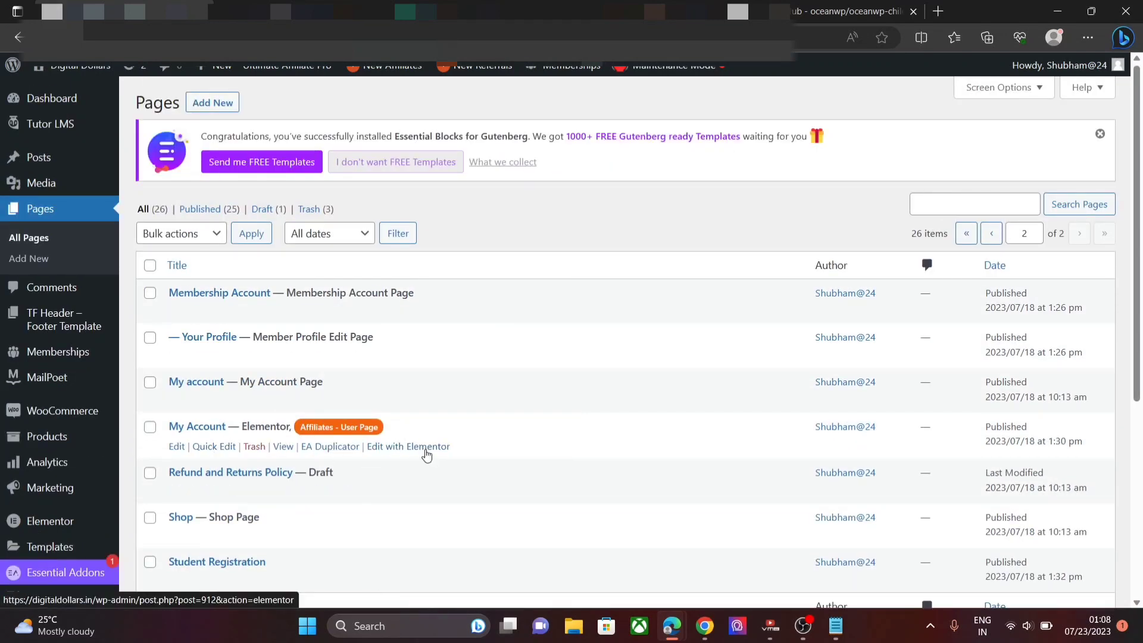
{"action": "left_click", "coordinate": [426, 454]}
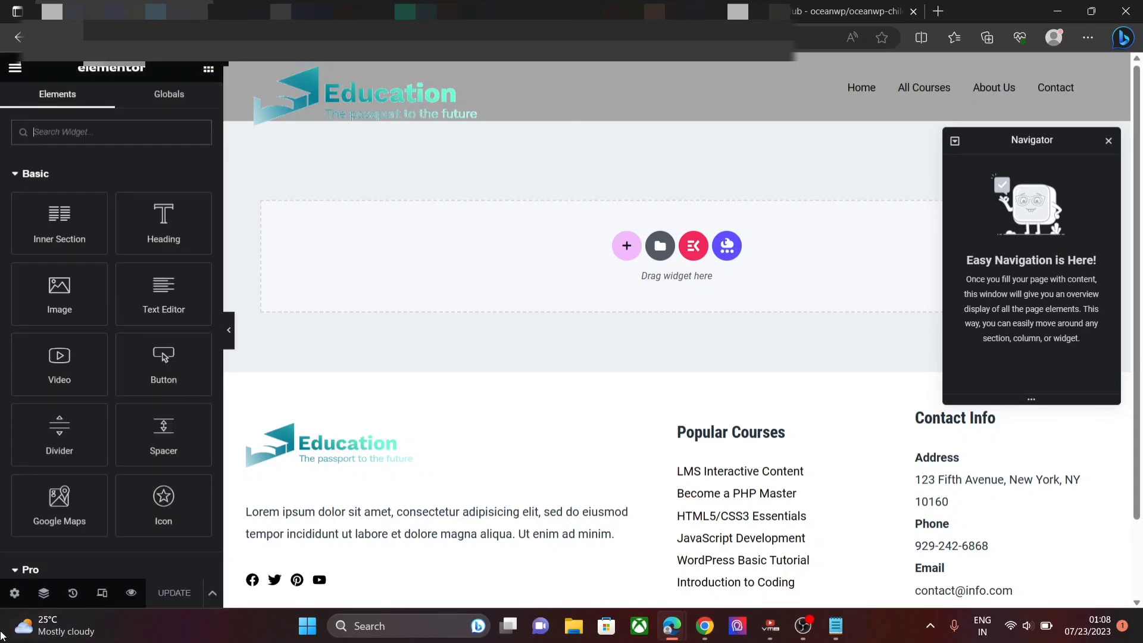
- Set the My Account page layout to Elementor Canvas and bring up the template library
{"action": "left_click", "coordinate": [13, 593]}
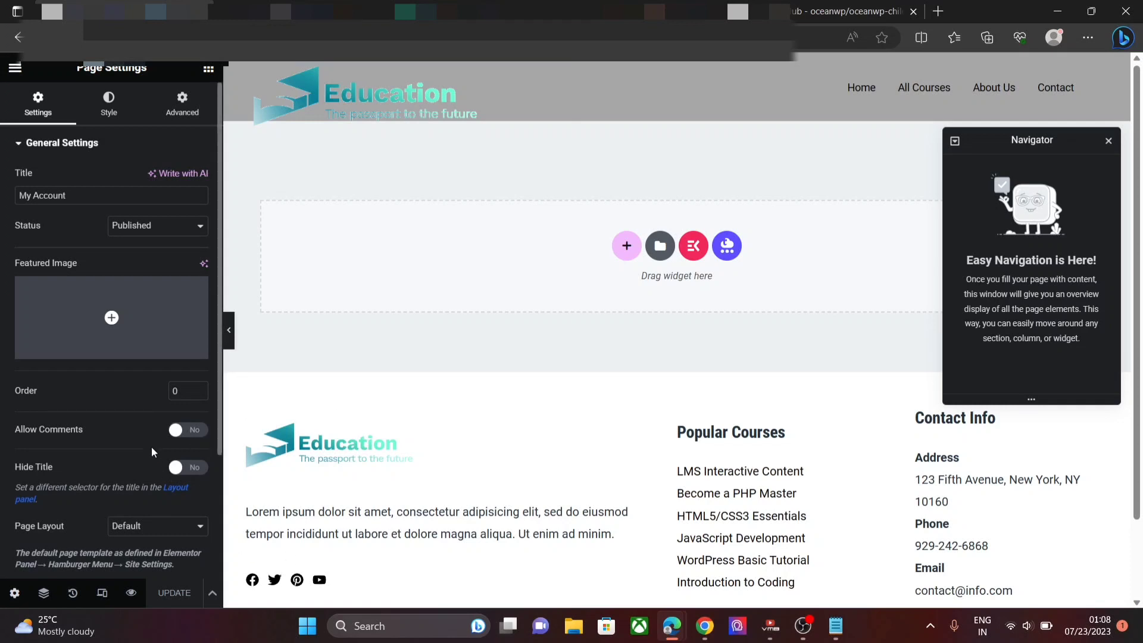
{"action": "left_click", "coordinate": [132, 530]}
{"action": "left_click", "coordinate": [126, 554]}
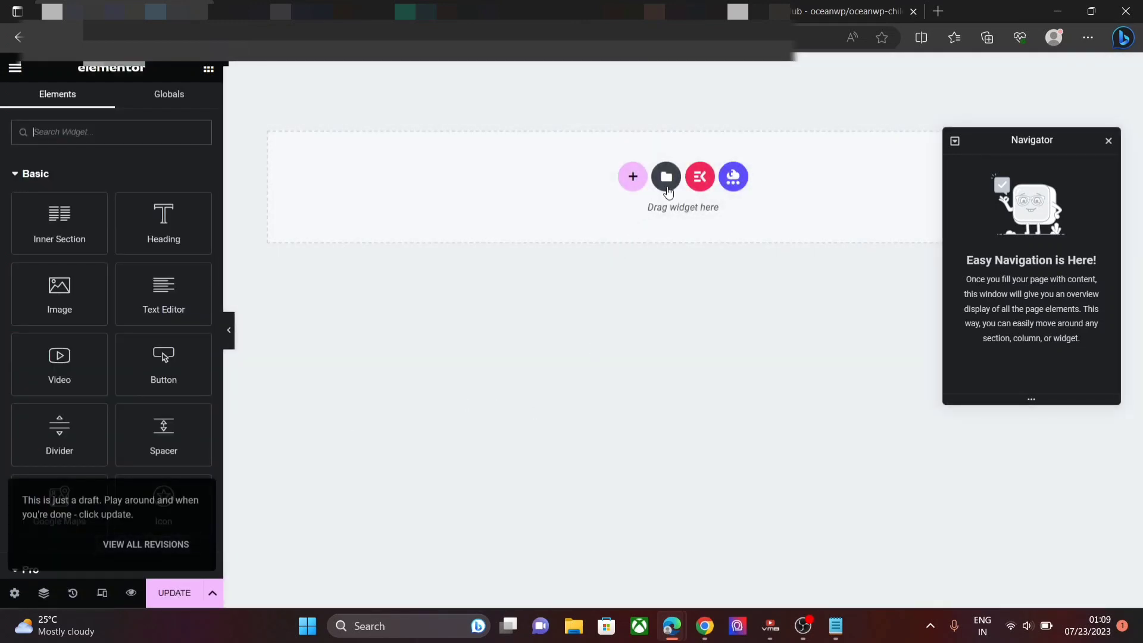
{"action": "left_click", "coordinate": [667, 188]}
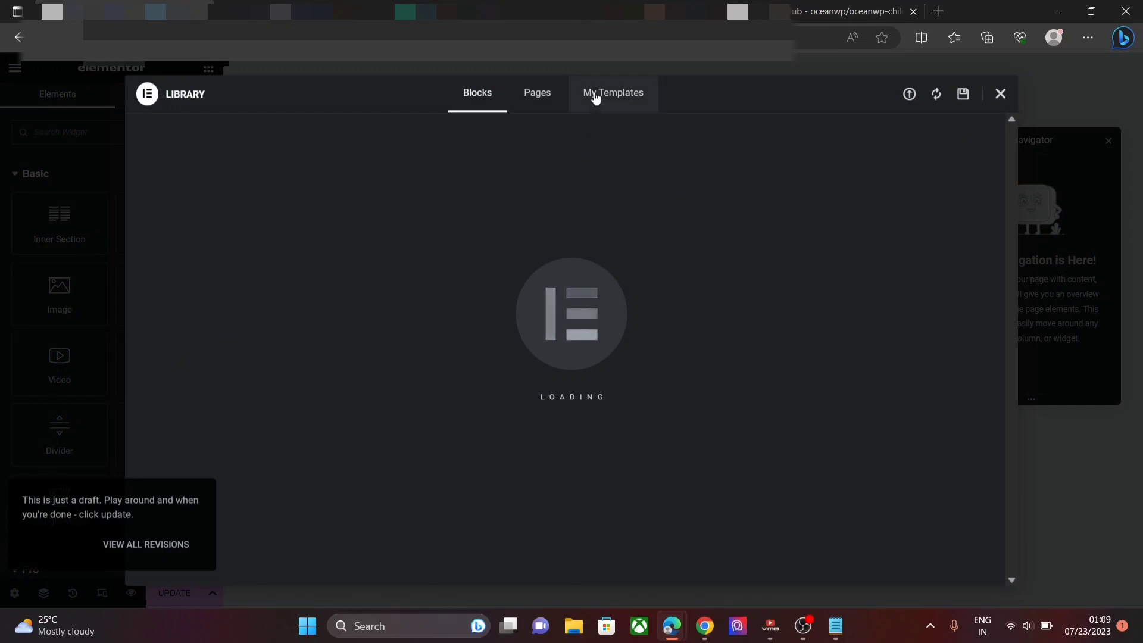
- Insert the saved Elementor Header #959 template from My Templates and apply its page settings
{"action": "left_click", "coordinate": [595, 95]}
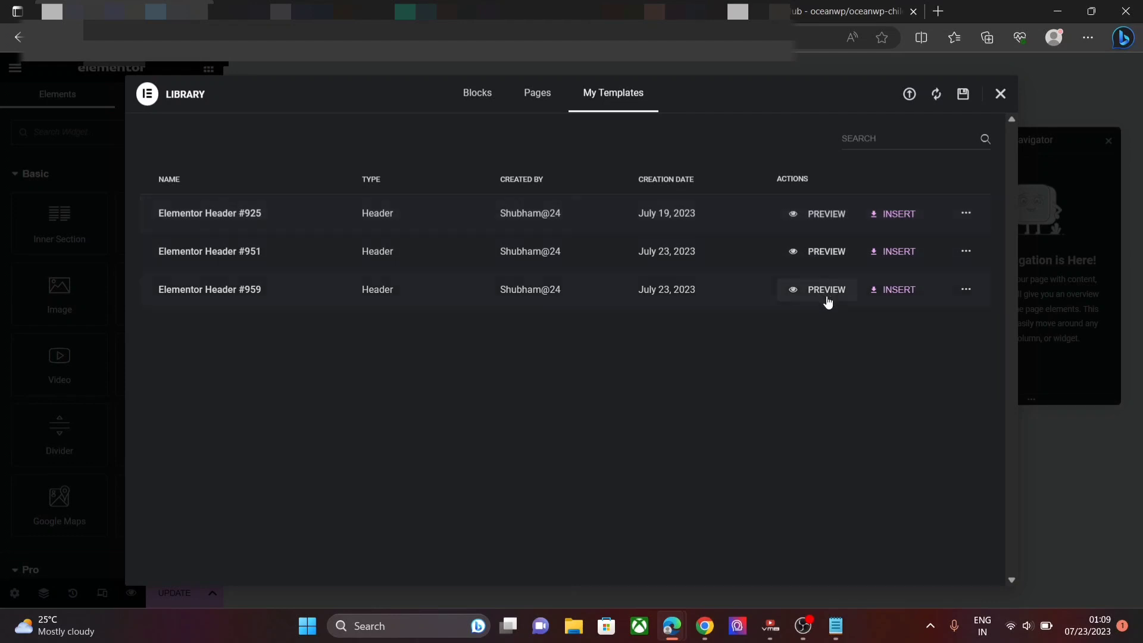
{"action": "left_click", "coordinate": [886, 294]}
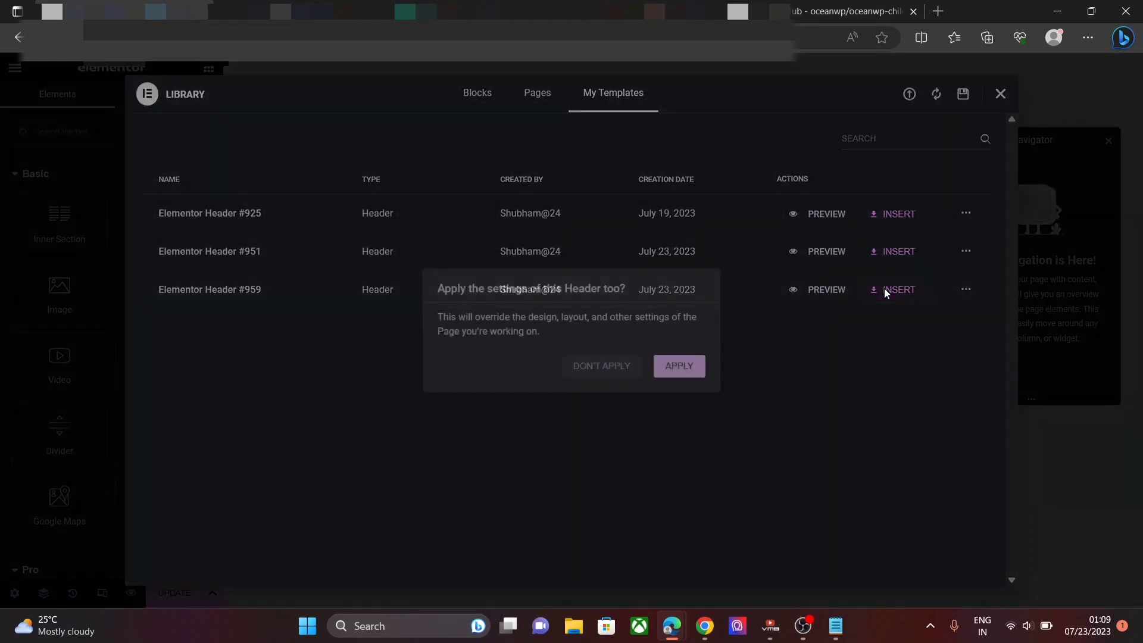
{"action": "left_click", "coordinate": [672, 364]}
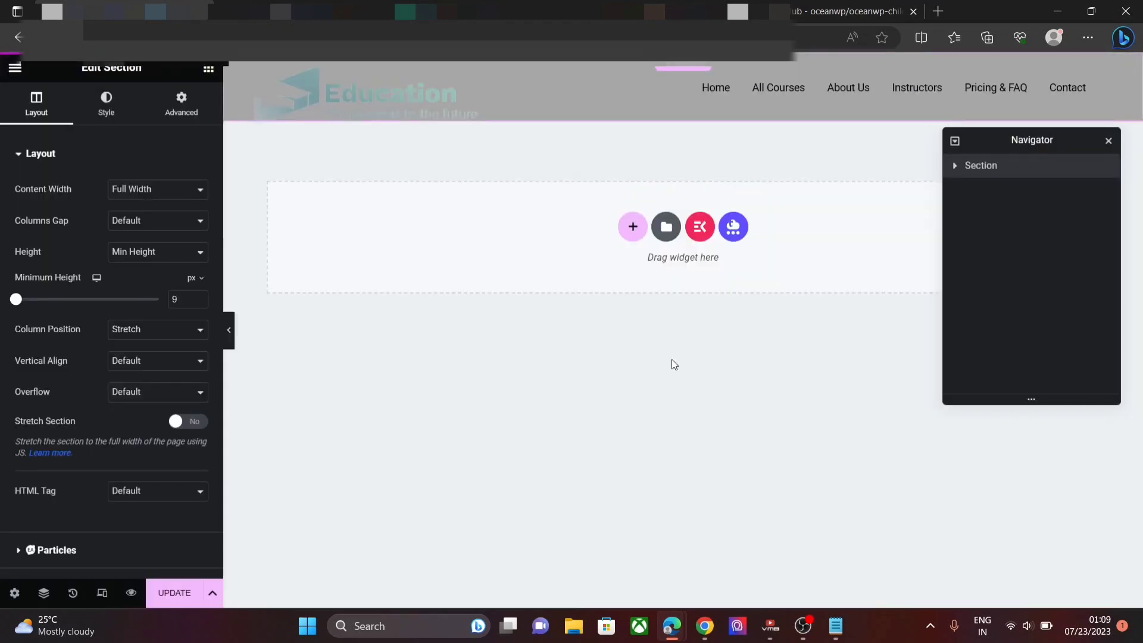
- Switch the header nav menu's Menu setting from Primary Menu to the Affiliate menu
{"action": "left_click", "coordinate": [615, 115]}
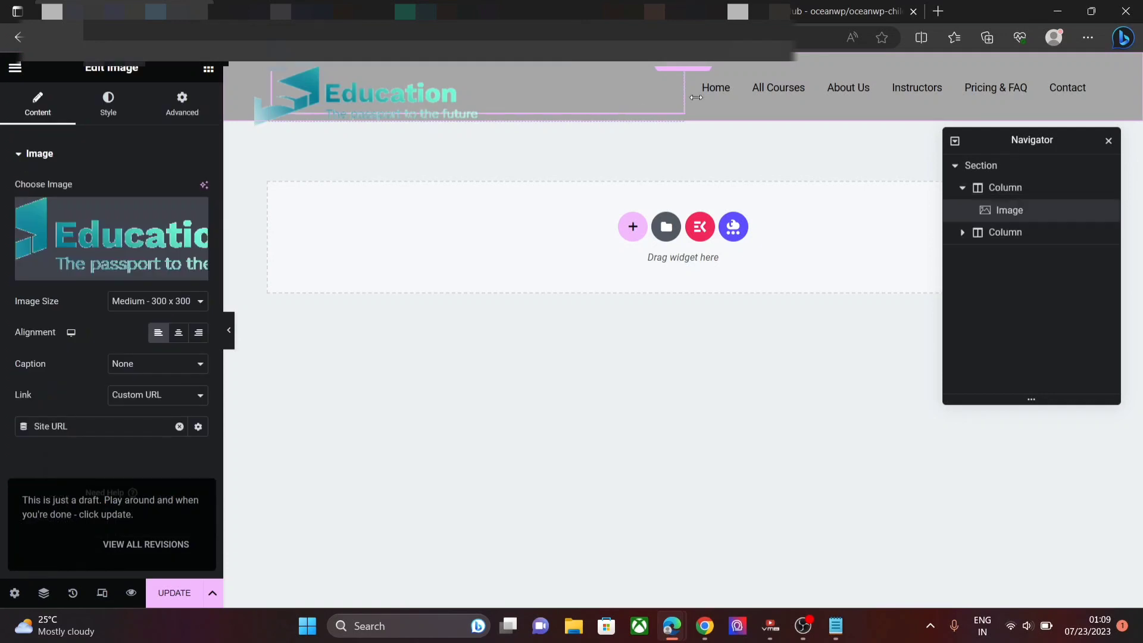
{"action": "left_click", "coordinate": [713, 103]}
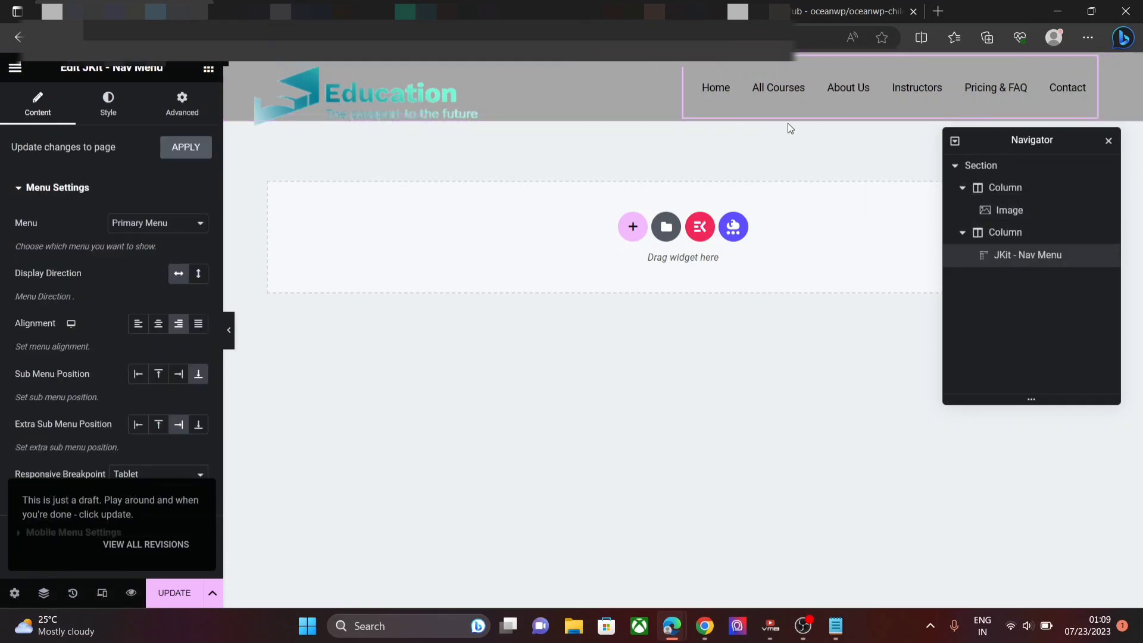
{"action": "left_click", "coordinate": [154, 227]}
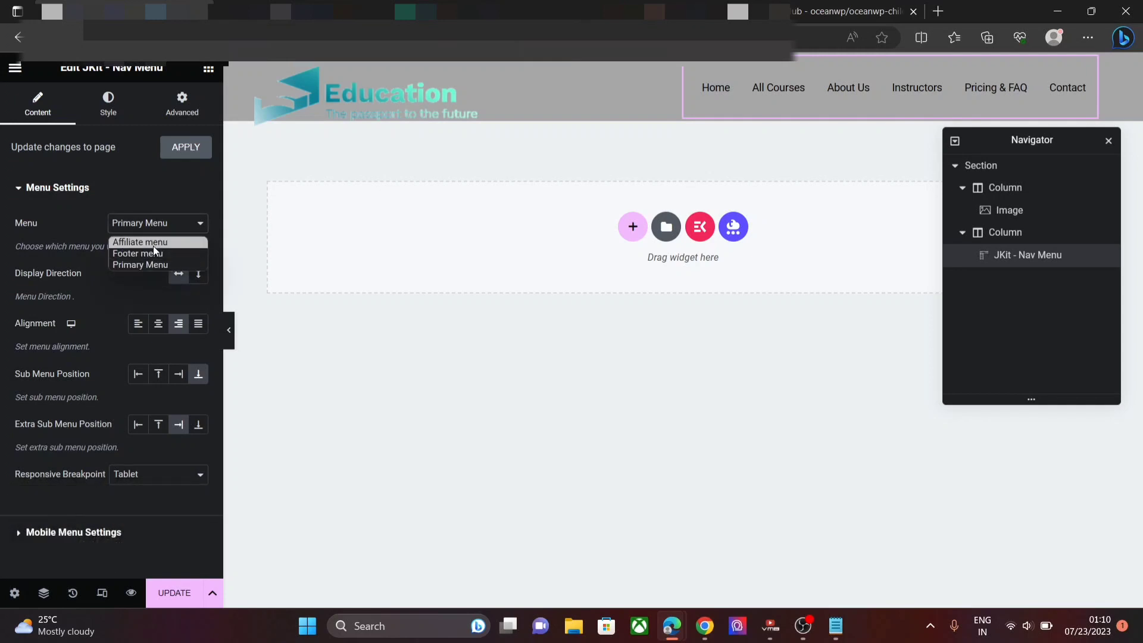
{"action": "left_click", "coordinate": [153, 245]}
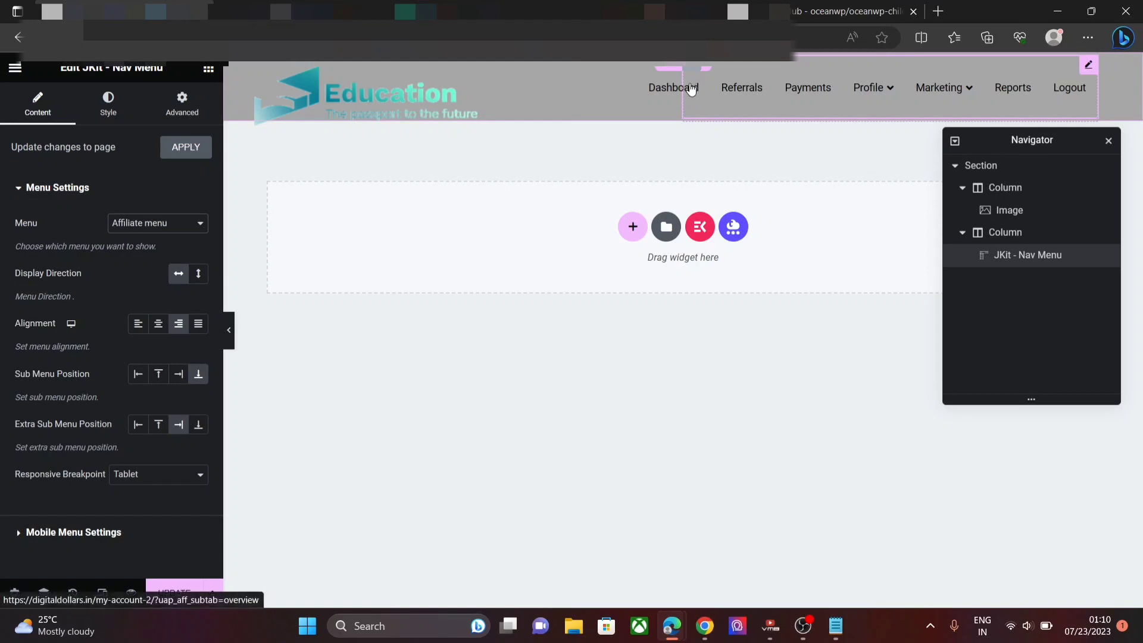
{"action": "left_click", "coordinate": [186, 100]}
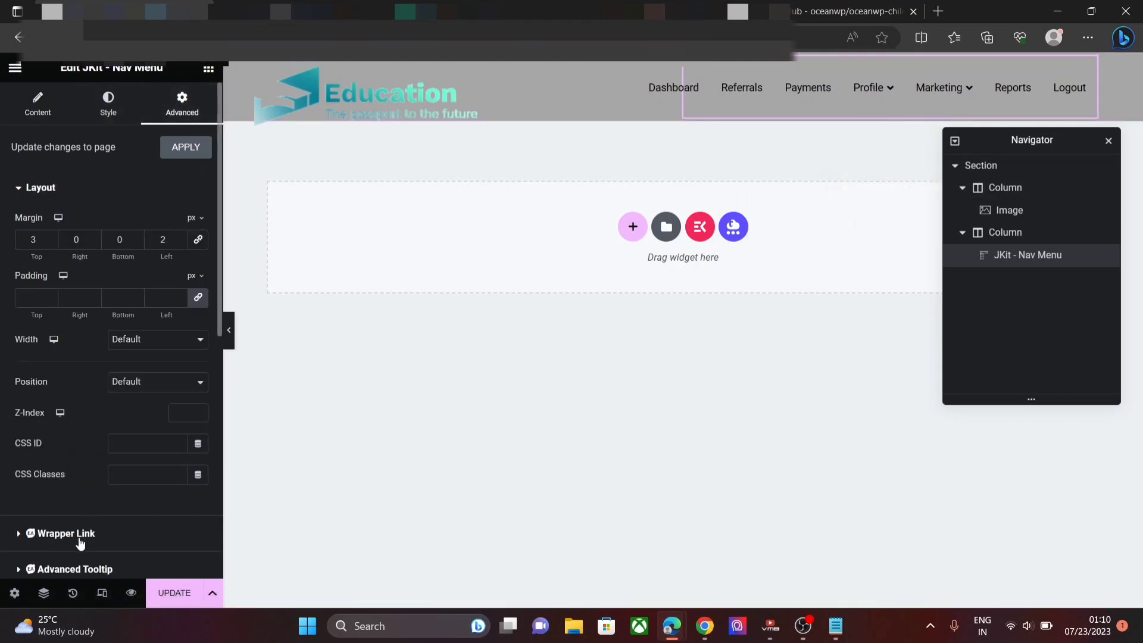
- Set the nav menu's Responsive options to Hide On Tablet Portrait and Hide On Desktop
{"action": "left_click", "coordinate": [79, 568]}
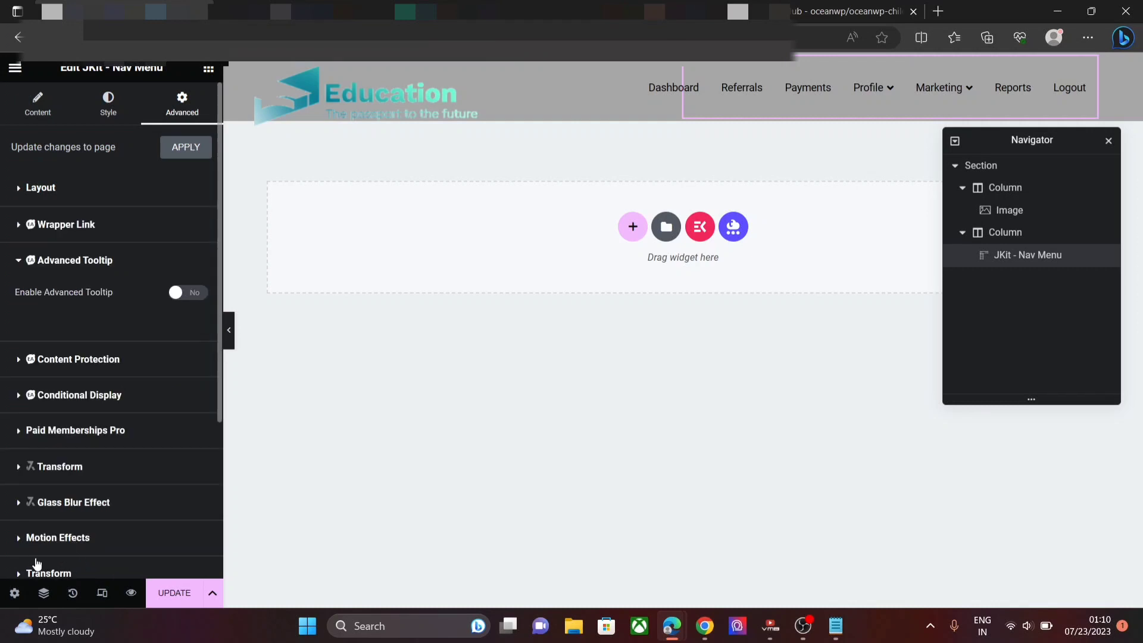
{"action": "scroll", "coordinate": [38, 562], "scroll_direction": "down", "scroll_amount": 1}
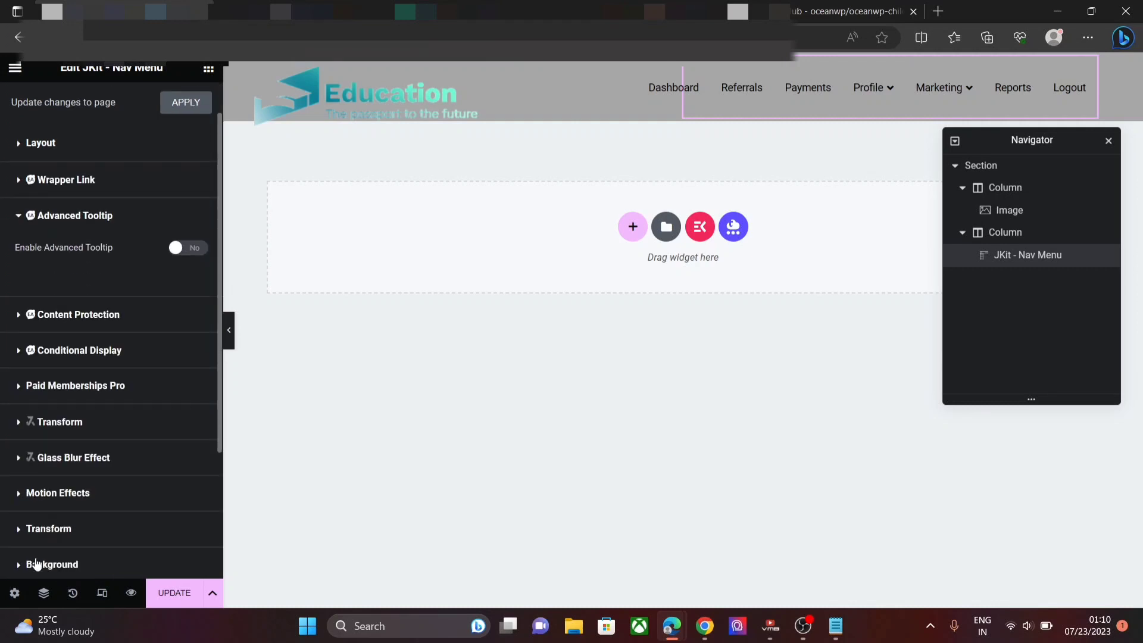
{"action": "scroll", "coordinate": [37, 563], "scroll_direction": "down", "scroll_amount": 4}
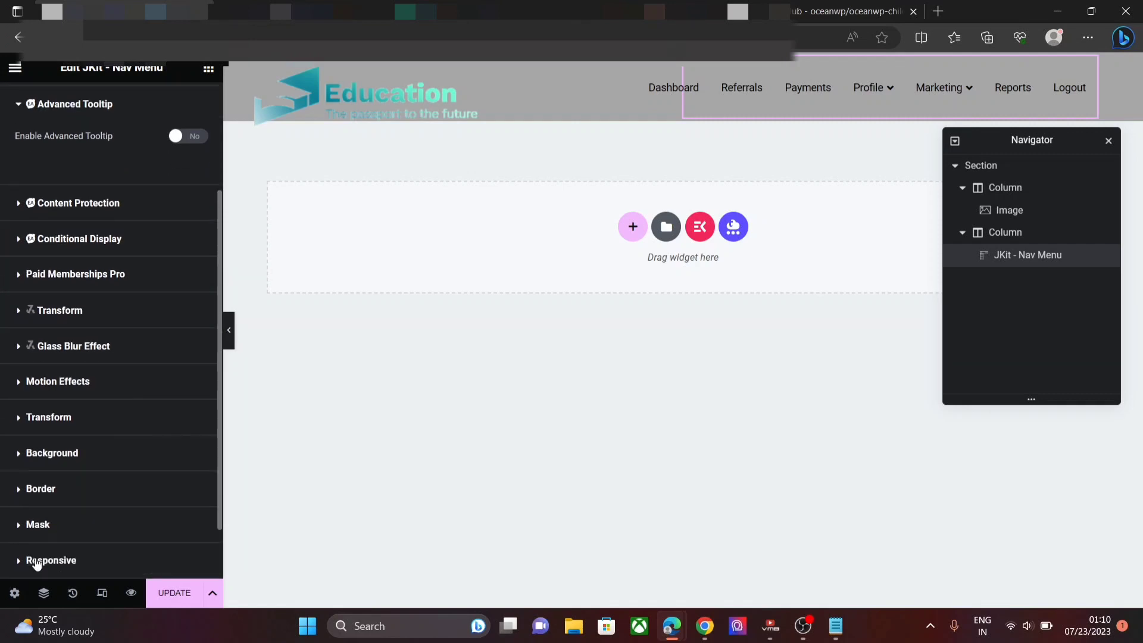
{"action": "left_click", "coordinate": [40, 525]}
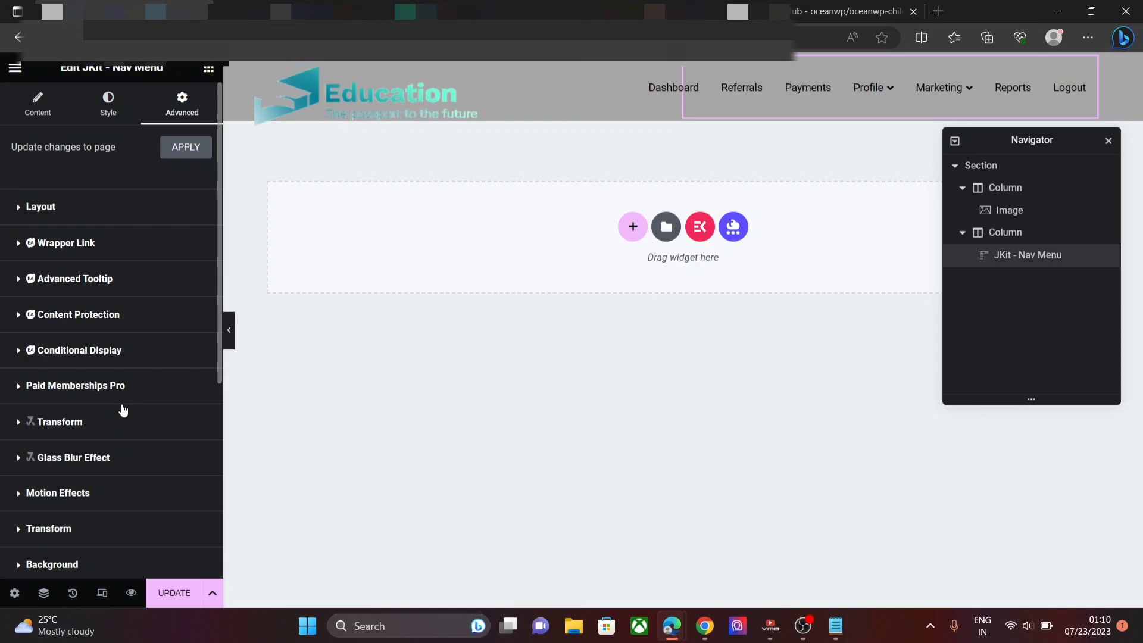
{"action": "scroll", "coordinate": [123, 411], "scroll_direction": "down", "scroll_amount": 4}
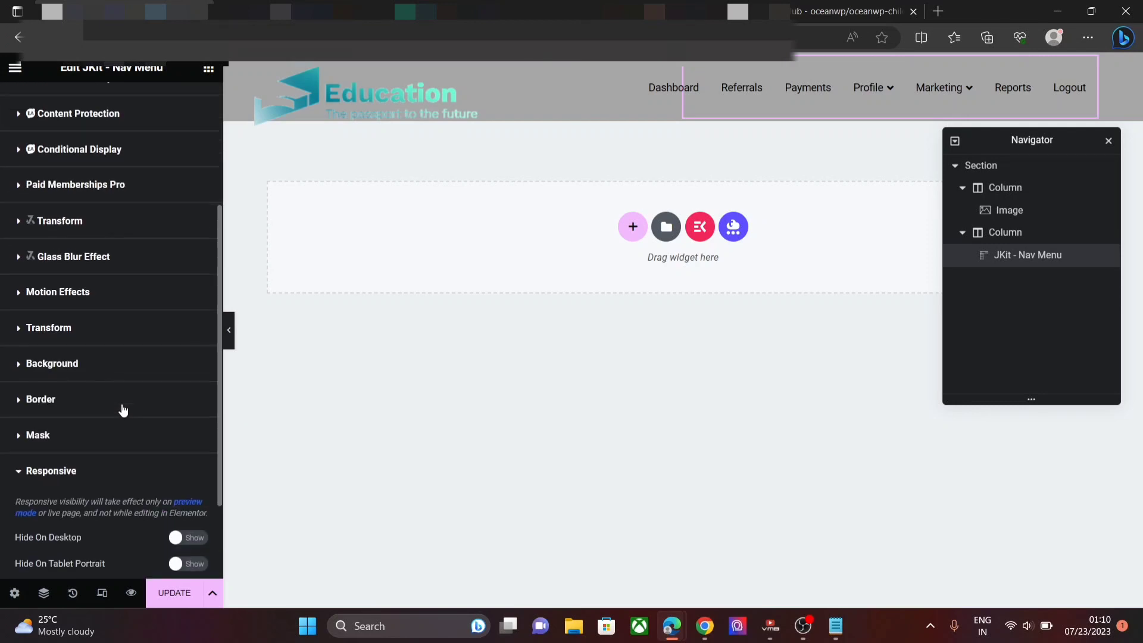
{"action": "scroll", "coordinate": [124, 411], "scroll_direction": "down", "scroll_amount": 2}
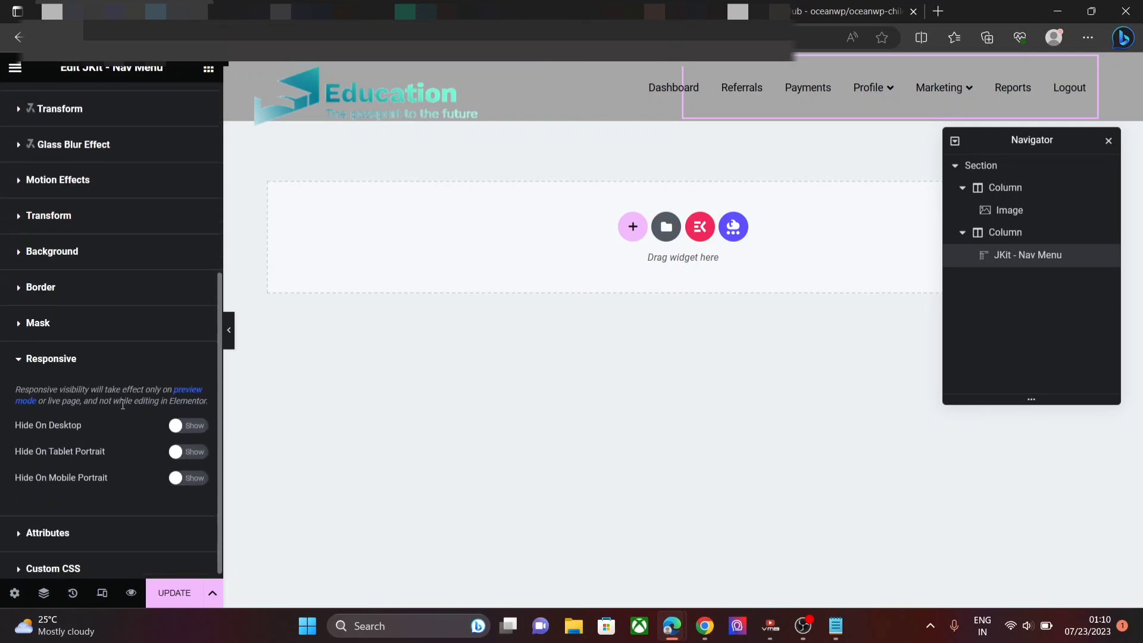
{"action": "left_click", "coordinate": [183, 455]}
{"action": "left_click", "coordinate": [177, 429]}
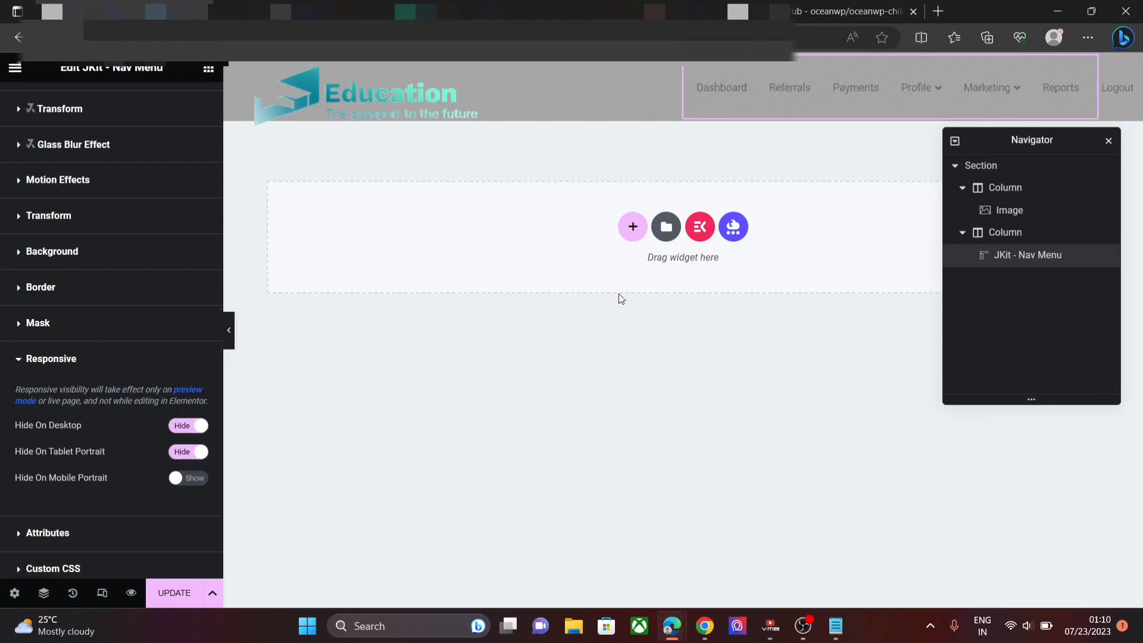
{"action": "left_click", "coordinate": [634, 233]}
- Add a one-column section below the header with Full Width content and Stretch Section on
{"action": "left_click", "coordinate": [494, 278]}
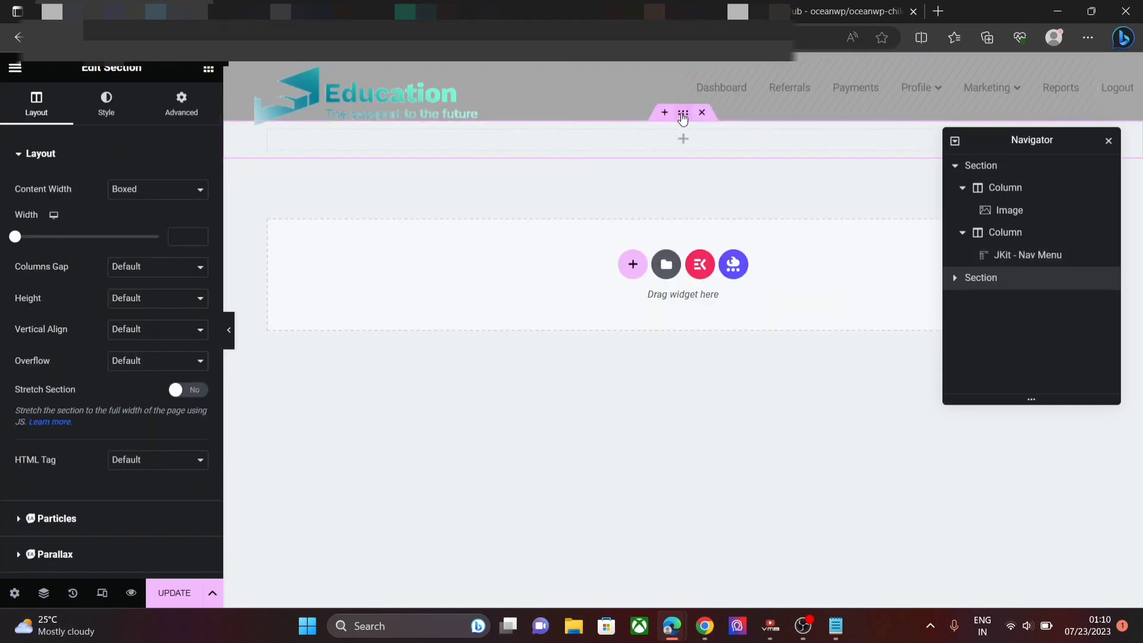
{"action": "left_click", "coordinate": [171, 191]}
{"action": "left_click", "coordinate": [160, 221]}
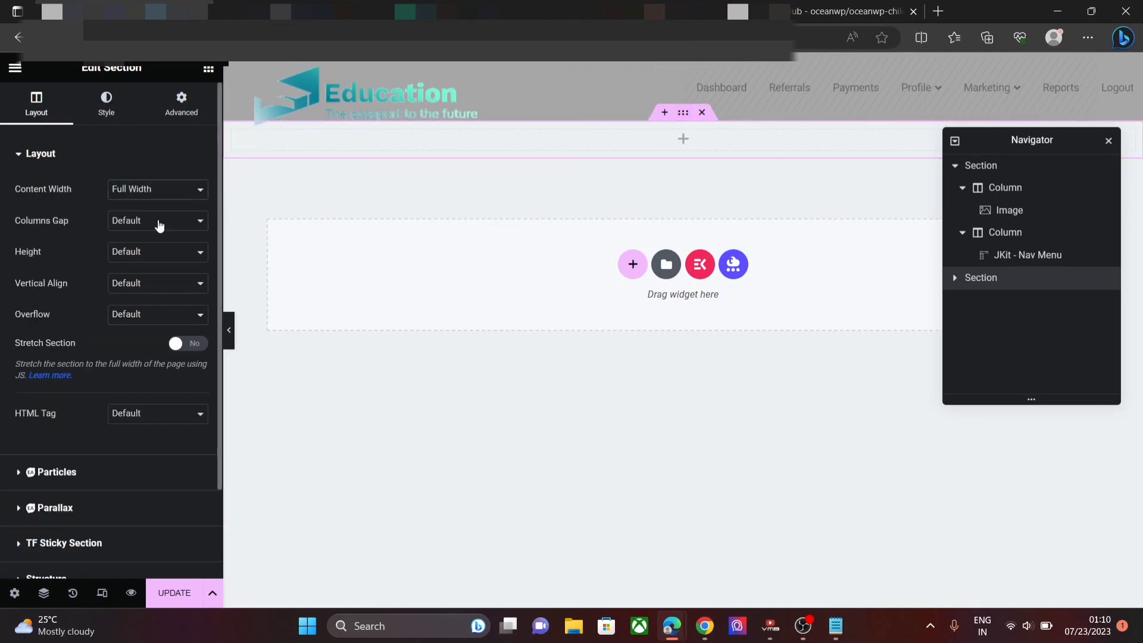
{"action": "left_click", "coordinate": [178, 351]}
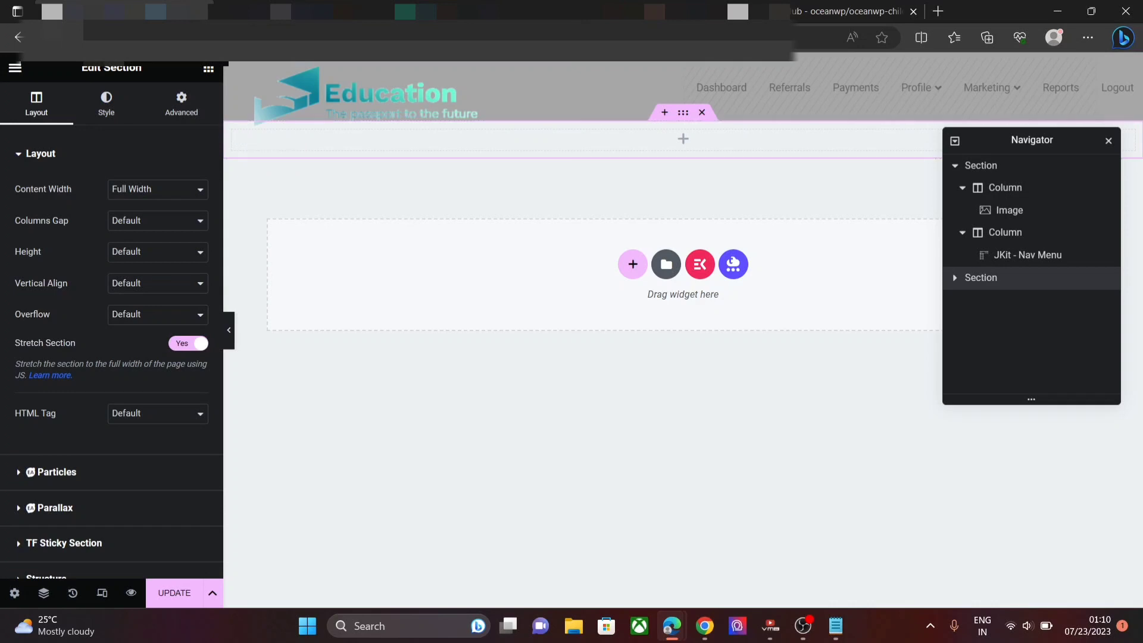
- Unlink the section's padding, leaving 0 on every side except 7 px at the bottom
{"action": "left_click", "coordinate": [171, 113]}
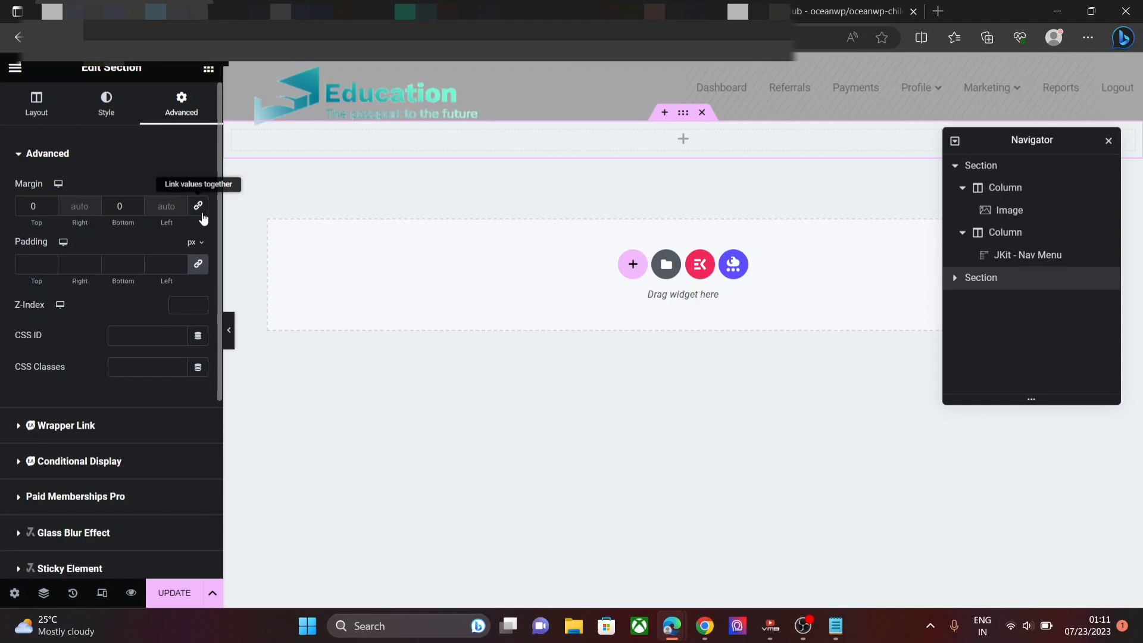
{"action": "left_click", "coordinate": [198, 264]}
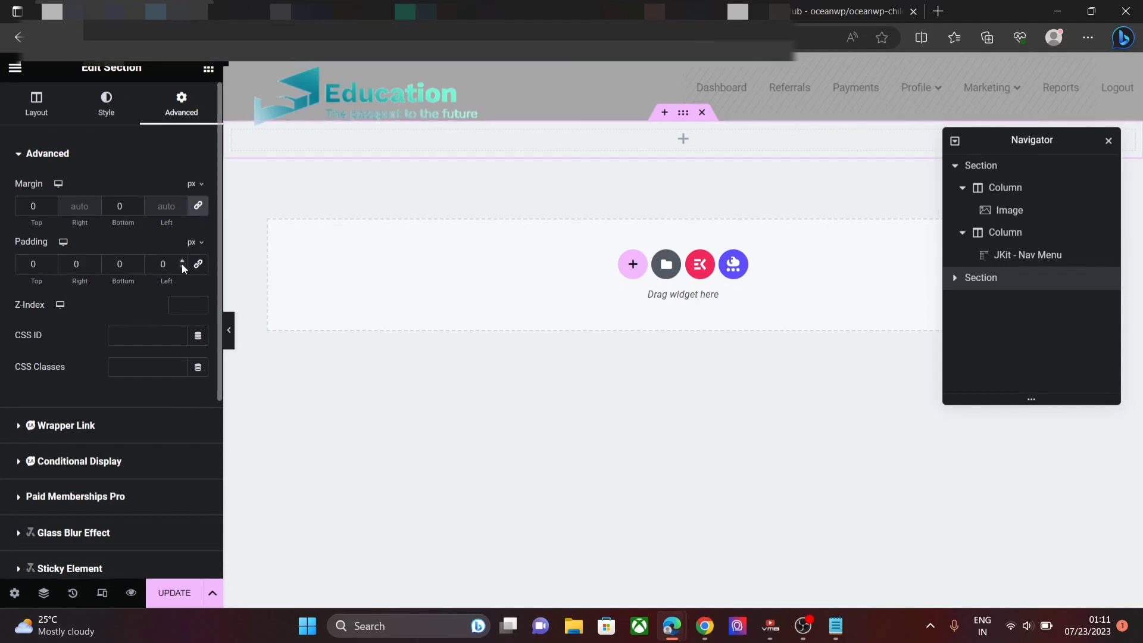
{"action": "left_click", "coordinate": [137, 262]}
{"action": "left_click", "coordinate": [136, 262]}
{"action": "left_click", "coordinate": [136, 262]}
{"action": "left_click", "coordinate": [136, 262]}
{"action": "left_click", "coordinate": [137, 262]}
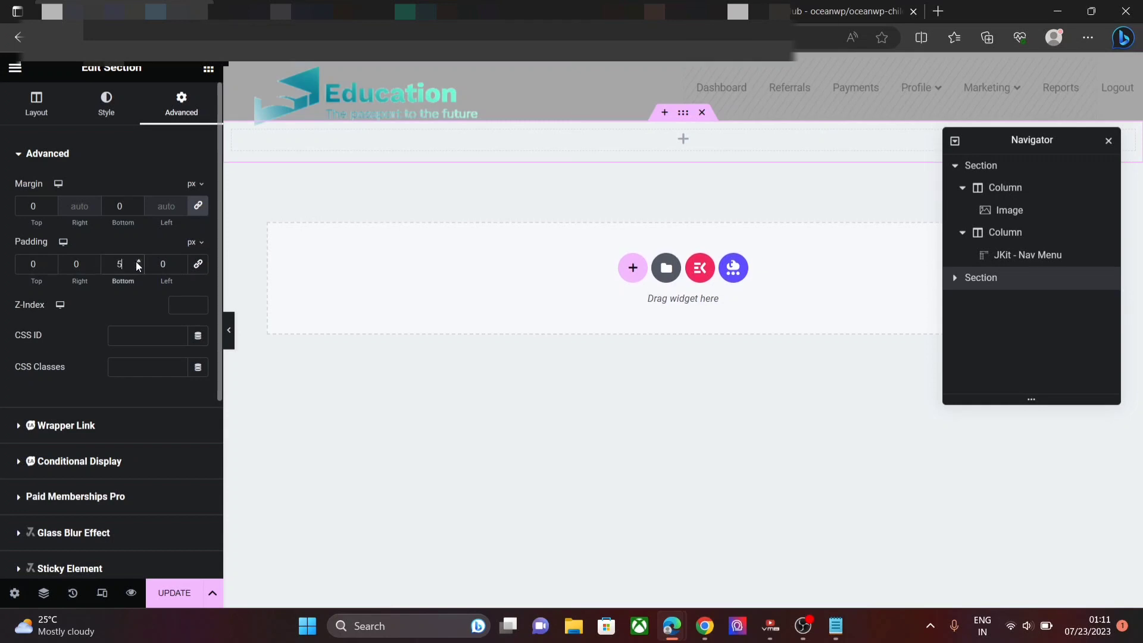
{"action": "left_click", "coordinate": [136, 261]}
{"action": "left_click", "coordinate": [136, 262]}
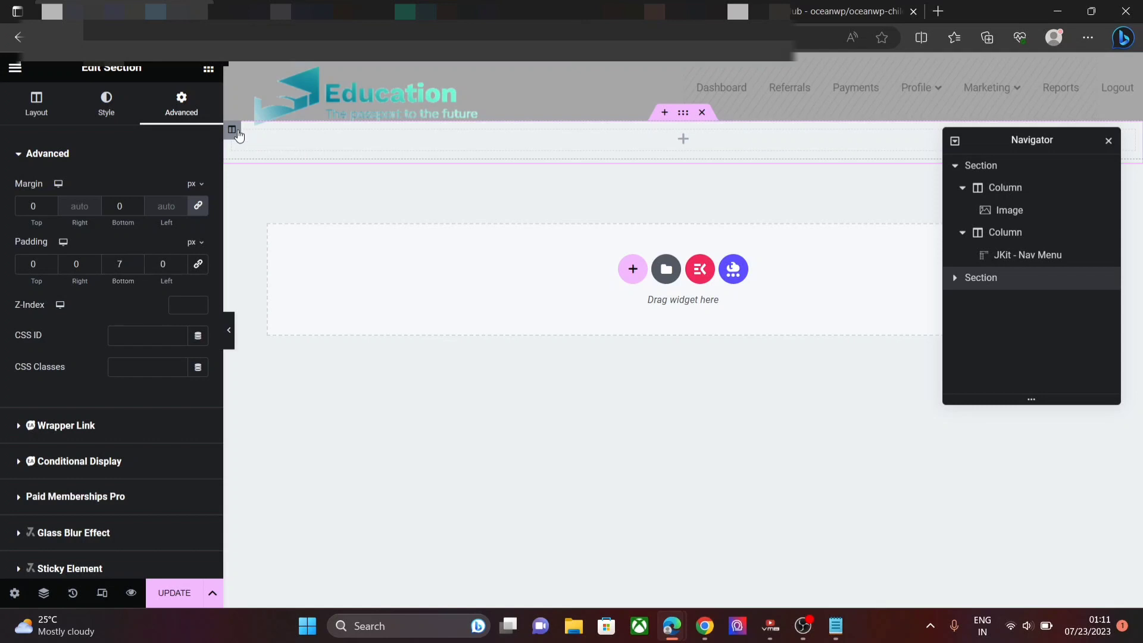
{"action": "right_click", "coordinate": [239, 131]}
- Duplicate the column into two and set the first column's width to about 16.25%
{"action": "left_click", "coordinate": [254, 163]}
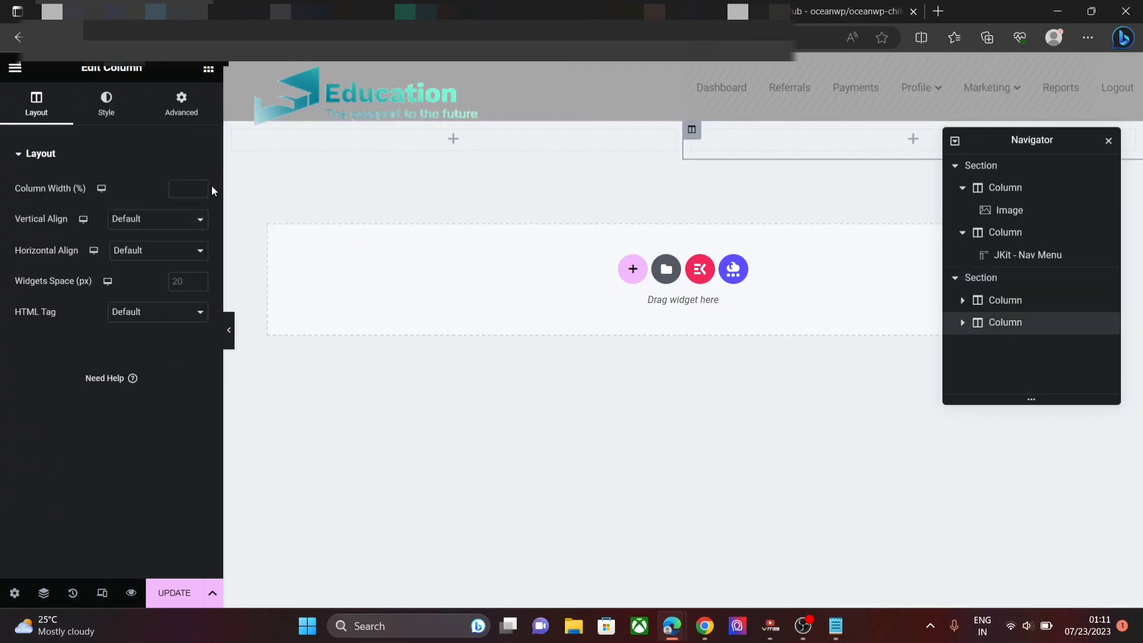
{"action": "left_click", "coordinate": [451, 140]}
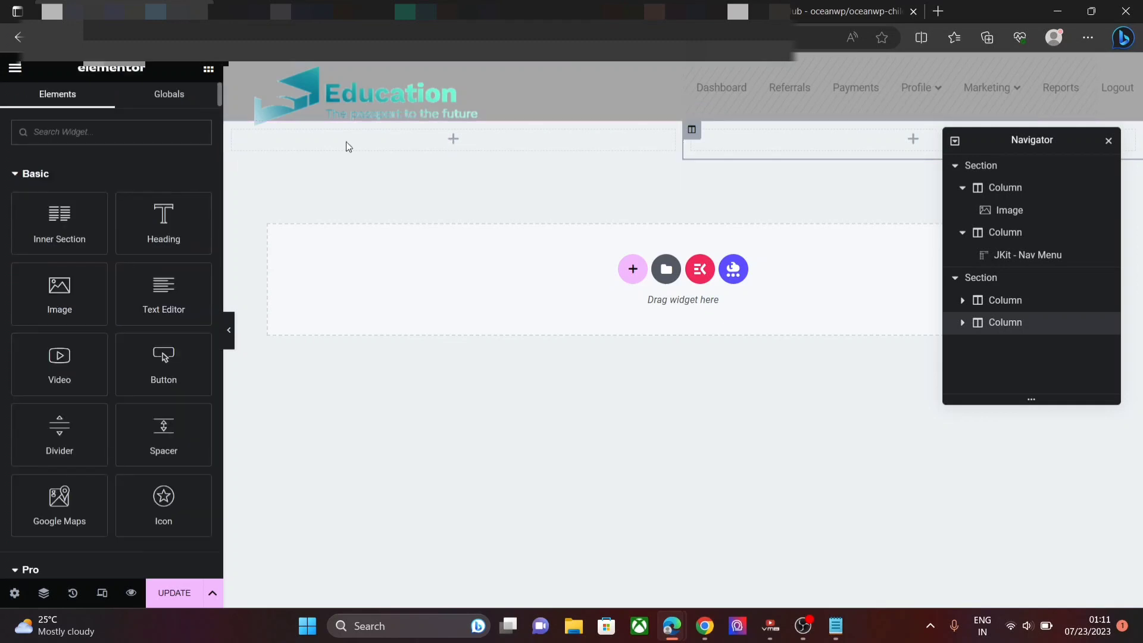
{"action": "left_click", "coordinate": [974, 305]}
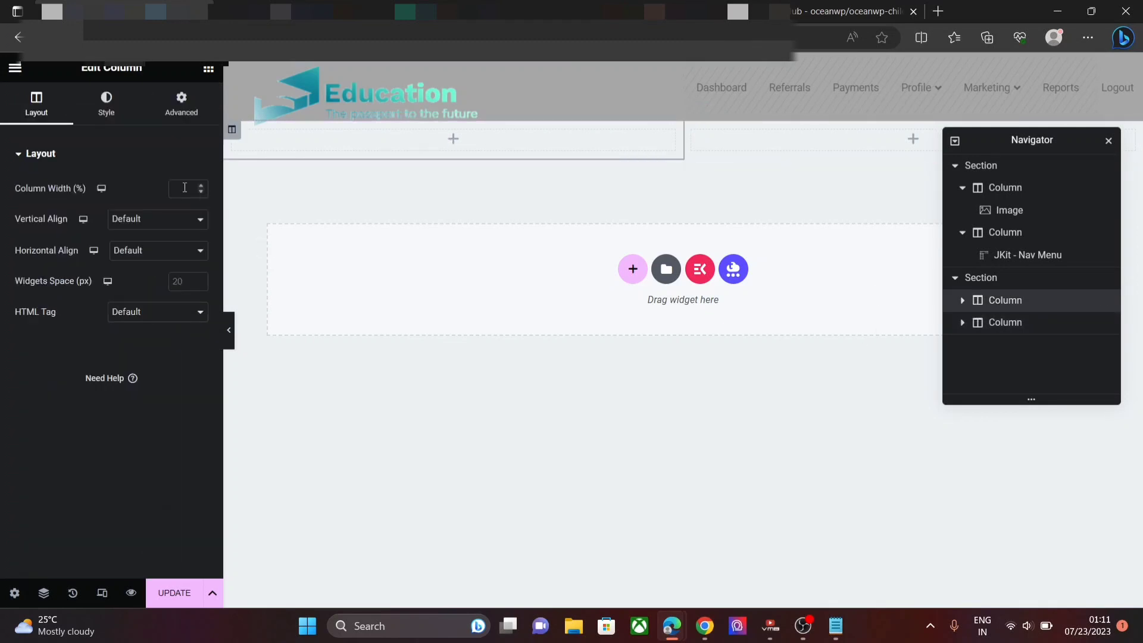
{"action": "left_click", "coordinate": [185, 187]}
{"action": "type", "text": "1"}
{"action": "type", "text": "6"}
{"action": "type", "text": ".751"}
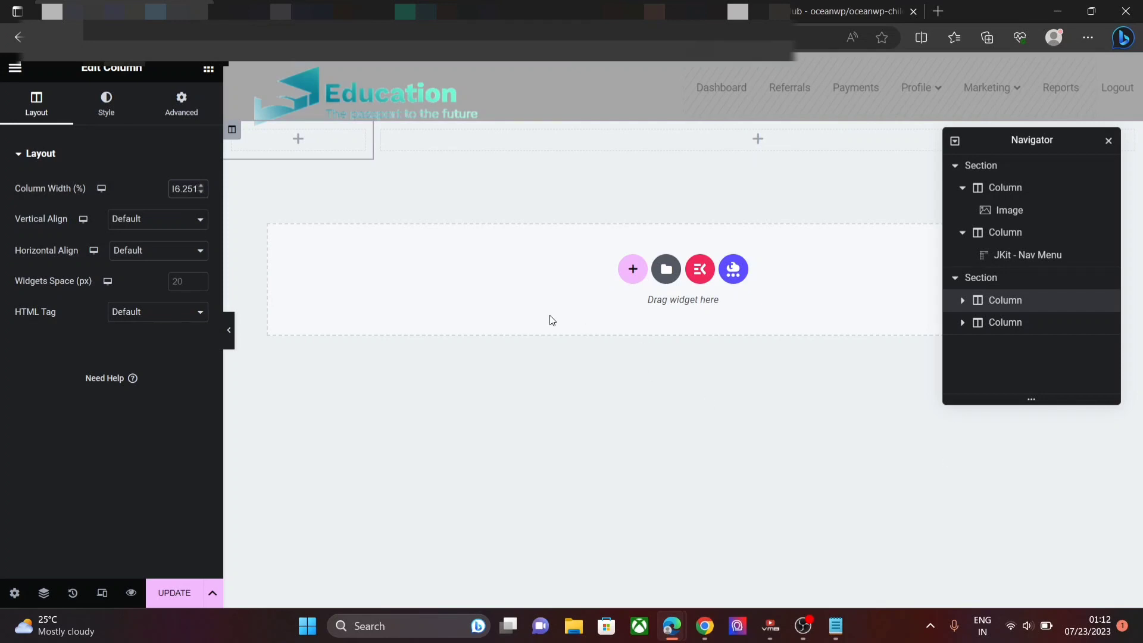
- Unlink the column's margin and enter 5, then reset padding to 0 with bottom padding 1
{"action": "left_click", "coordinate": [170, 108]}
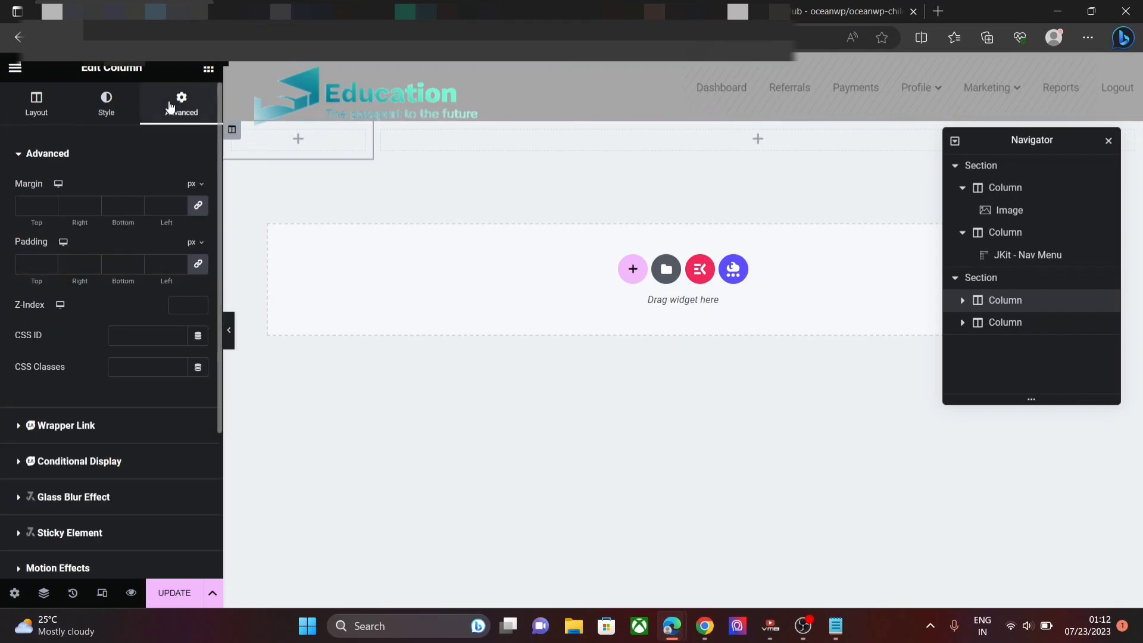
{"action": "left_click", "coordinate": [203, 211]}
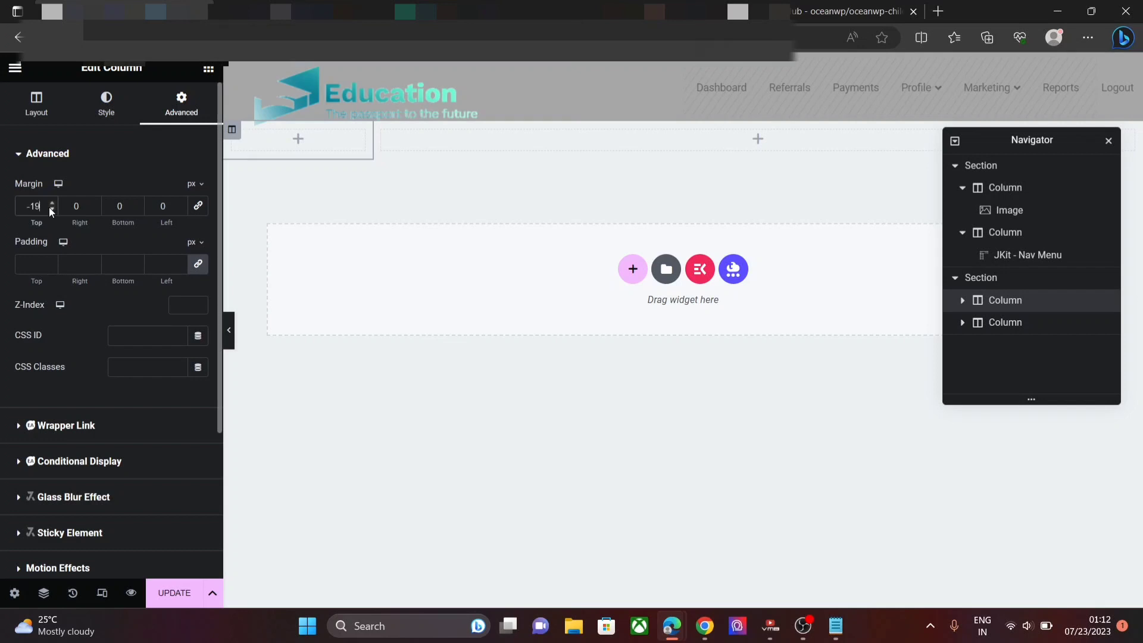
{"action": "type", "text": "5"}
{"action": "left_click", "coordinate": [197, 265]}
{"action": "left_click", "coordinate": [138, 260]}
{"action": "type", "text": "290"}
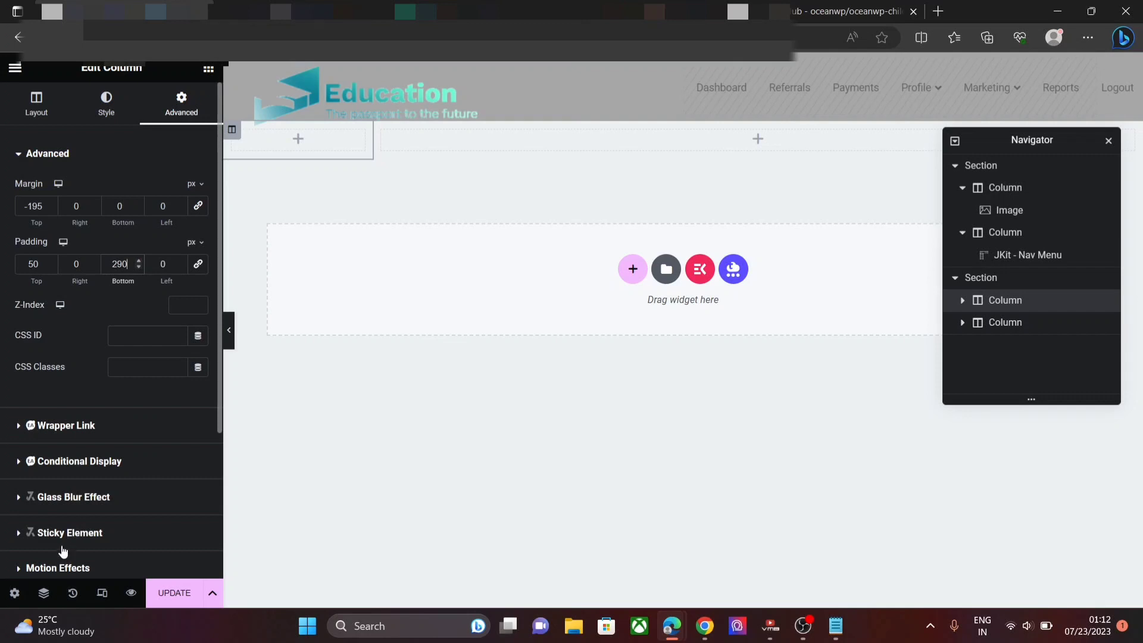
{"action": "key", "text": "Down"}
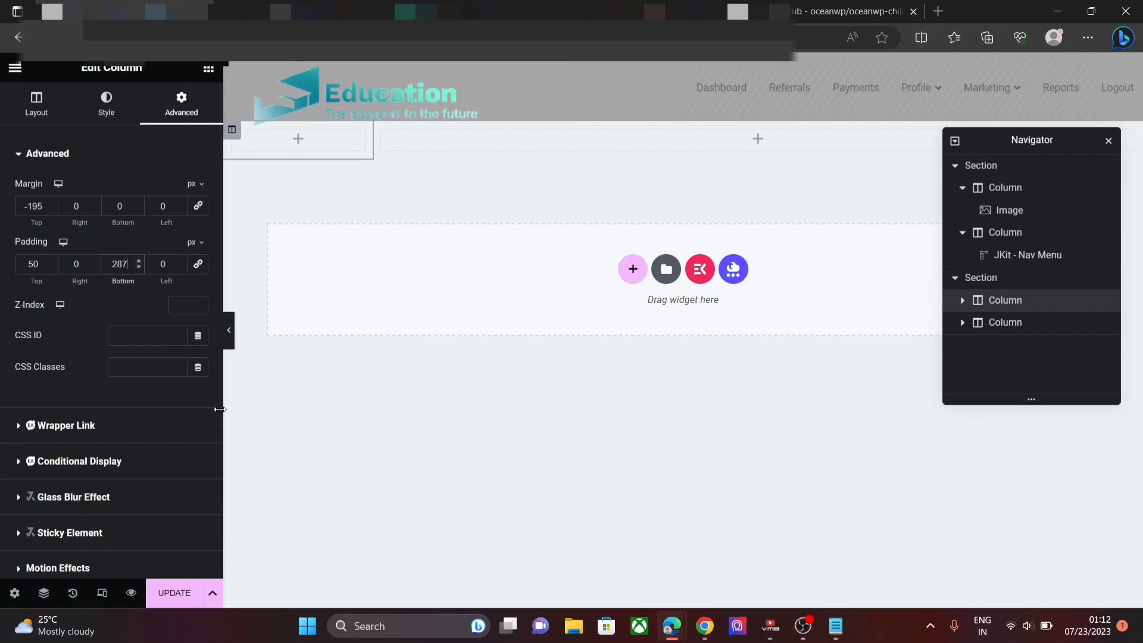
- Turn on Hide On Mobile Portrait for the column, then collapse the Responsive section
{"action": "left_click_drag", "start_coordinate": [217, 396], "coordinate": [224, 498]}
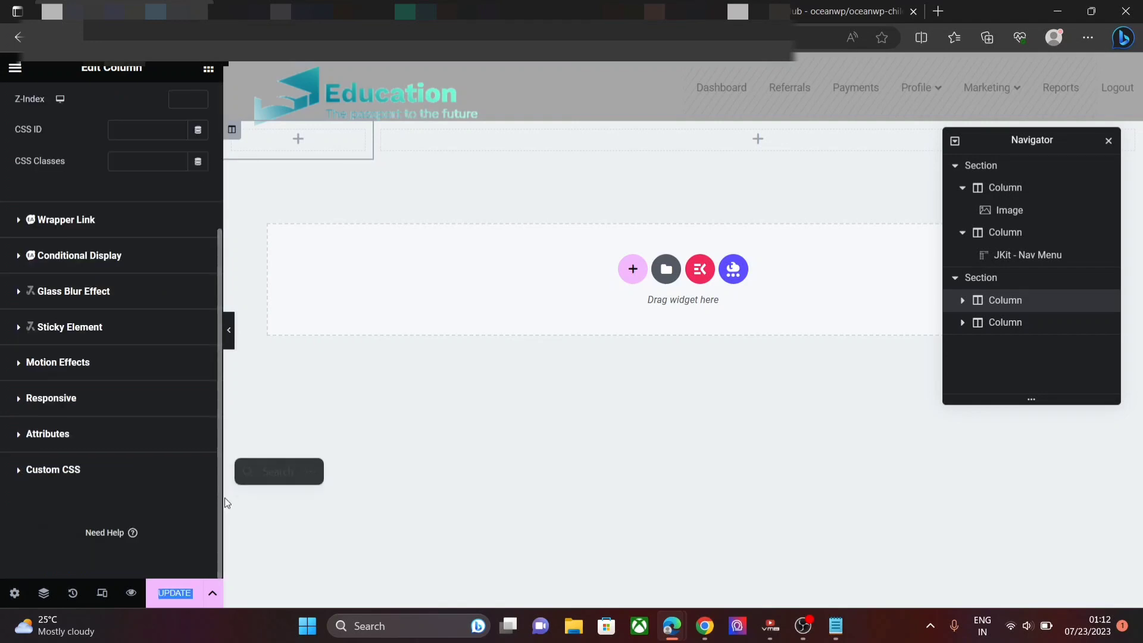
{"action": "left_click", "coordinate": [111, 405]}
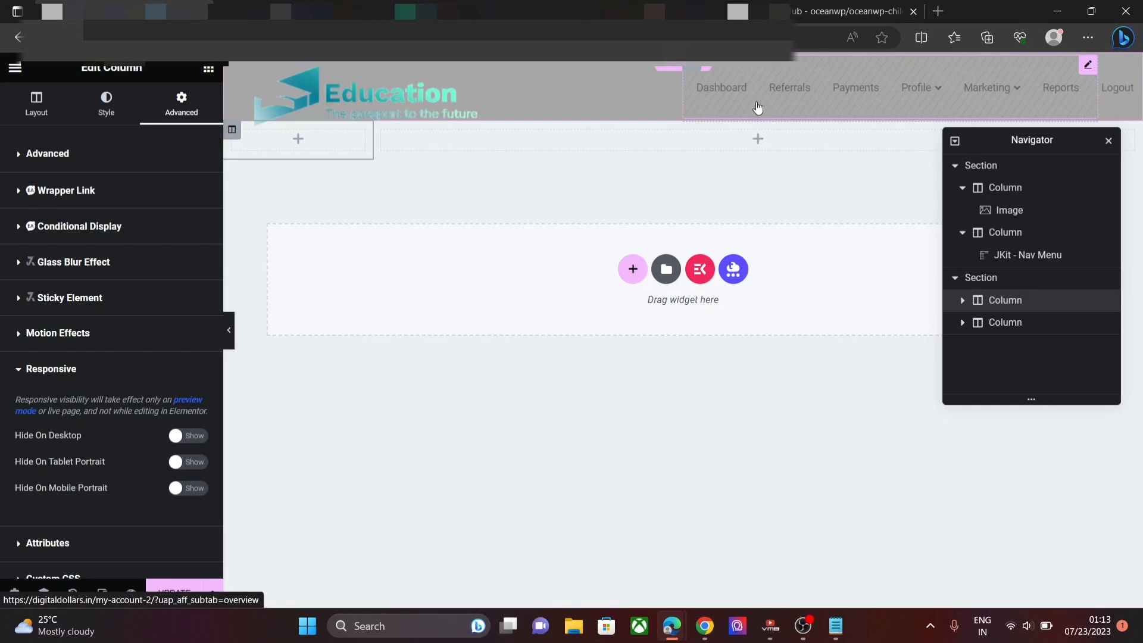
{"action": "left_click", "coordinate": [179, 493]}
{"action": "left_click", "coordinate": [102, 372]}
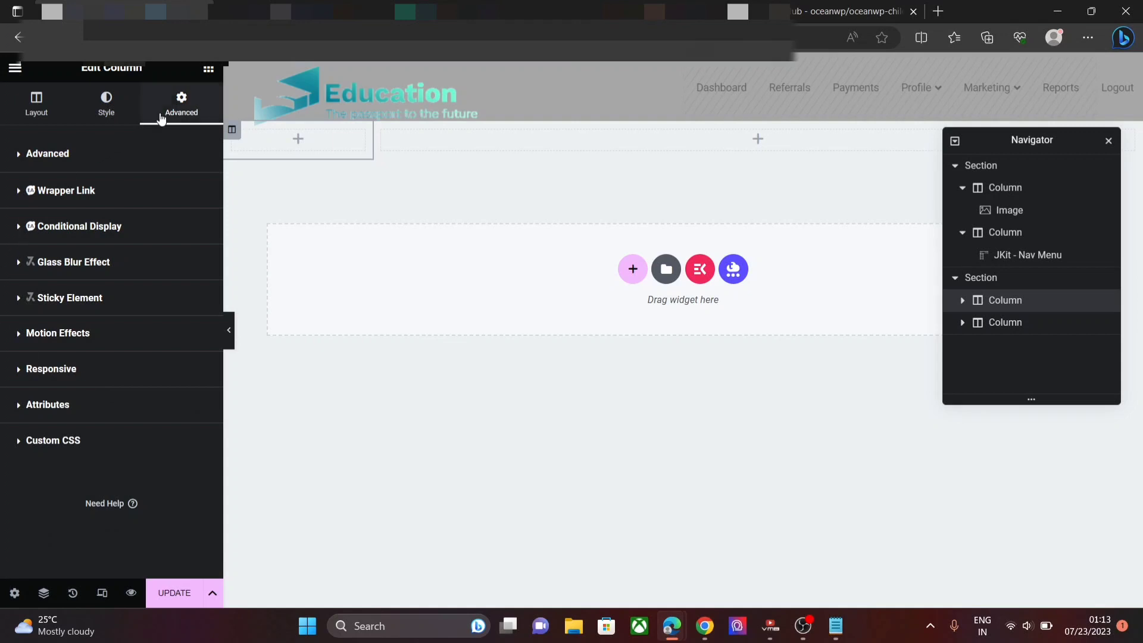
{"action": "left_click", "coordinate": [207, 70]}
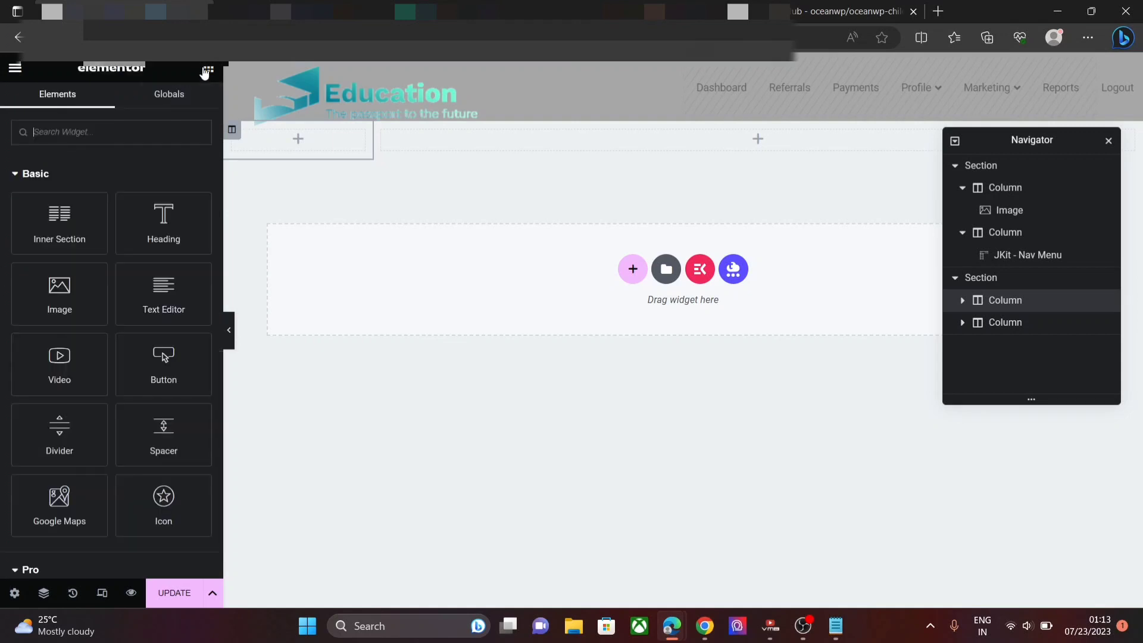
- Drop an Inner Section into the left column: Full Width, No Gap, Min Height 800
{"action": "left_click_drag", "start_coordinate": [60, 241], "coordinate": [301, 154]}
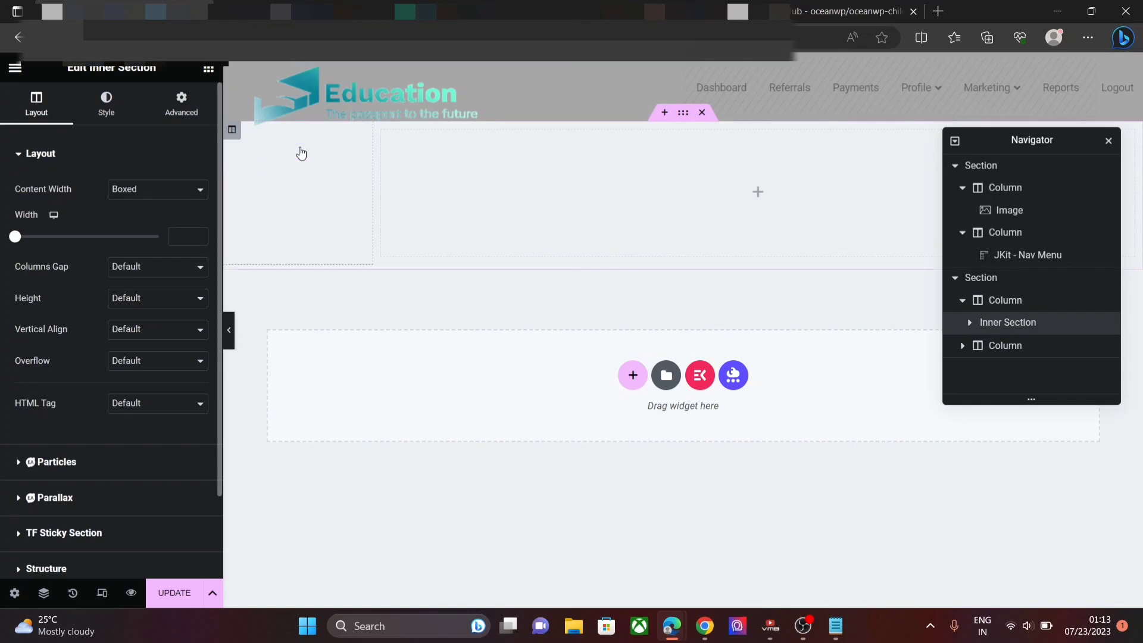
{"action": "left_click", "coordinate": [150, 191]}
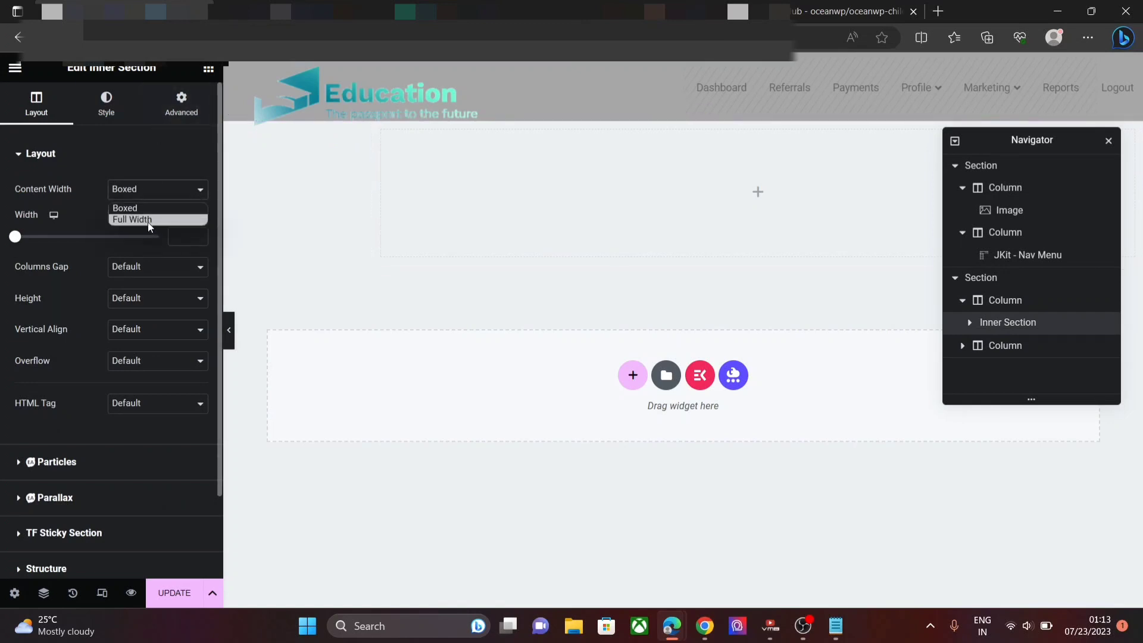
{"action": "left_click", "coordinate": [147, 221]}
{"action": "left_click", "coordinate": [150, 227]}
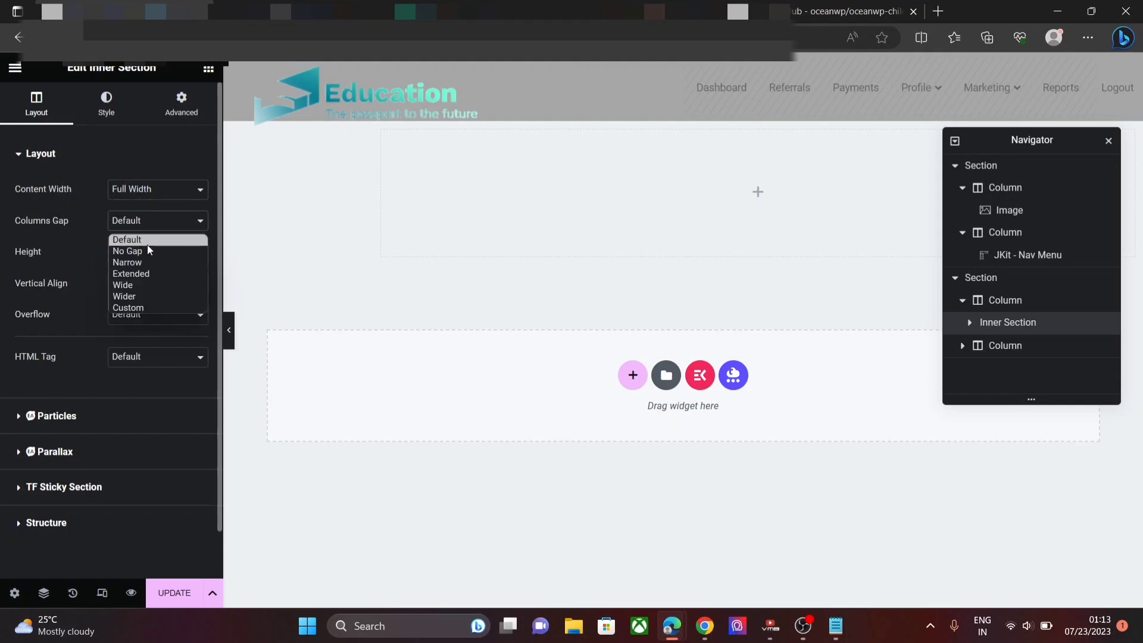
{"action": "left_click", "coordinate": [148, 250]}
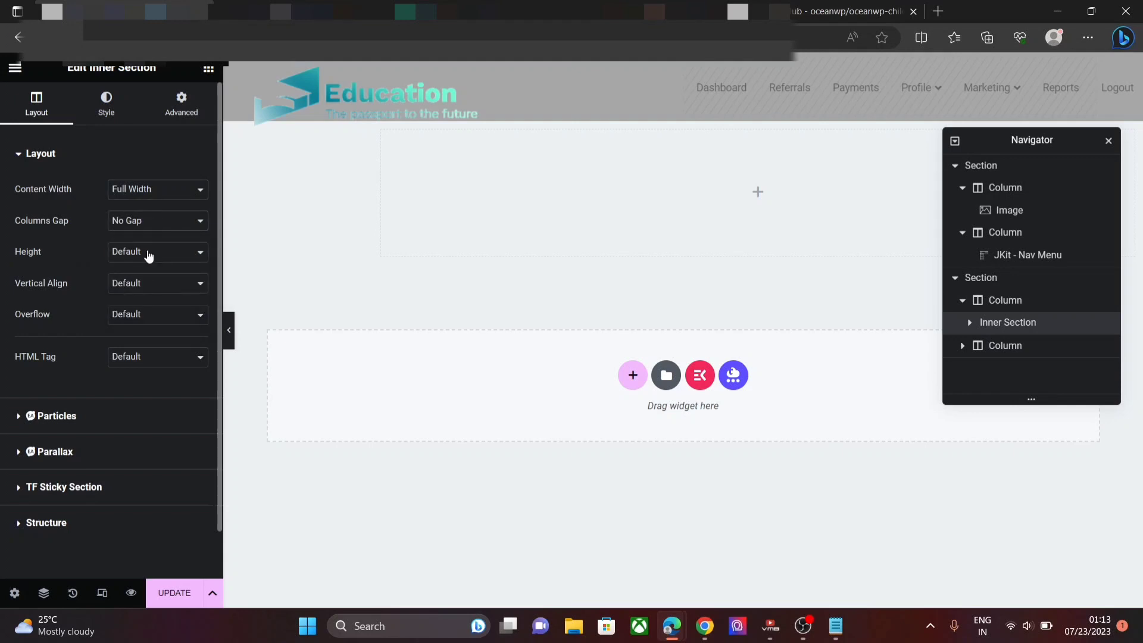
{"action": "left_click", "coordinate": [146, 252]}
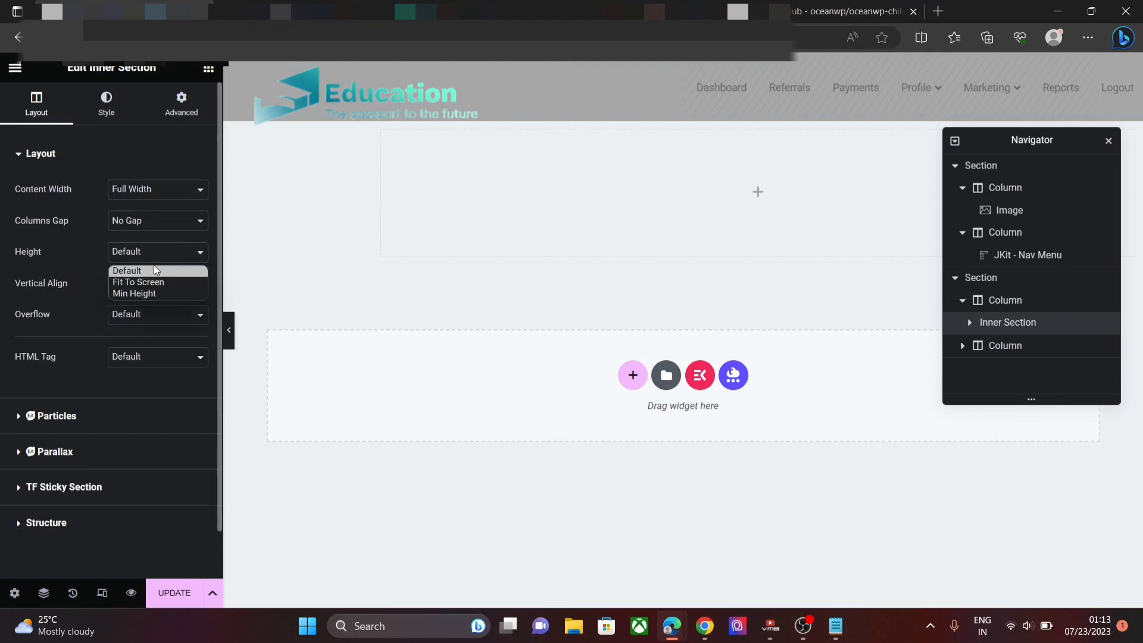
{"action": "left_click", "coordinate": [152, 292]}
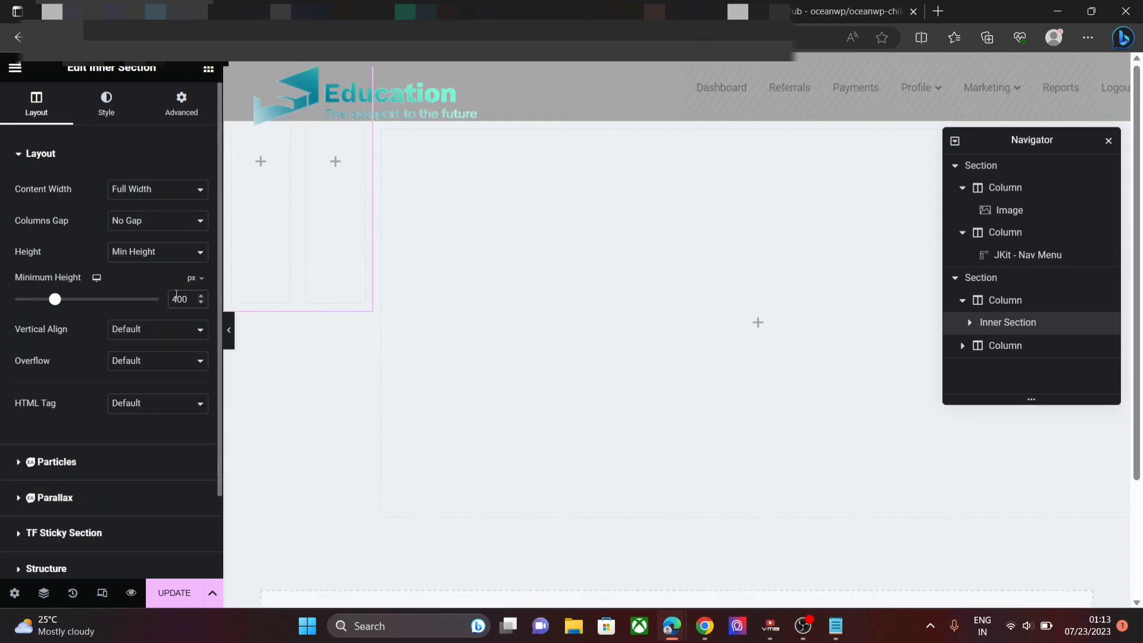
{"action": "key", "text": "BackSpace"}
{"action": "type", "text": "8"}
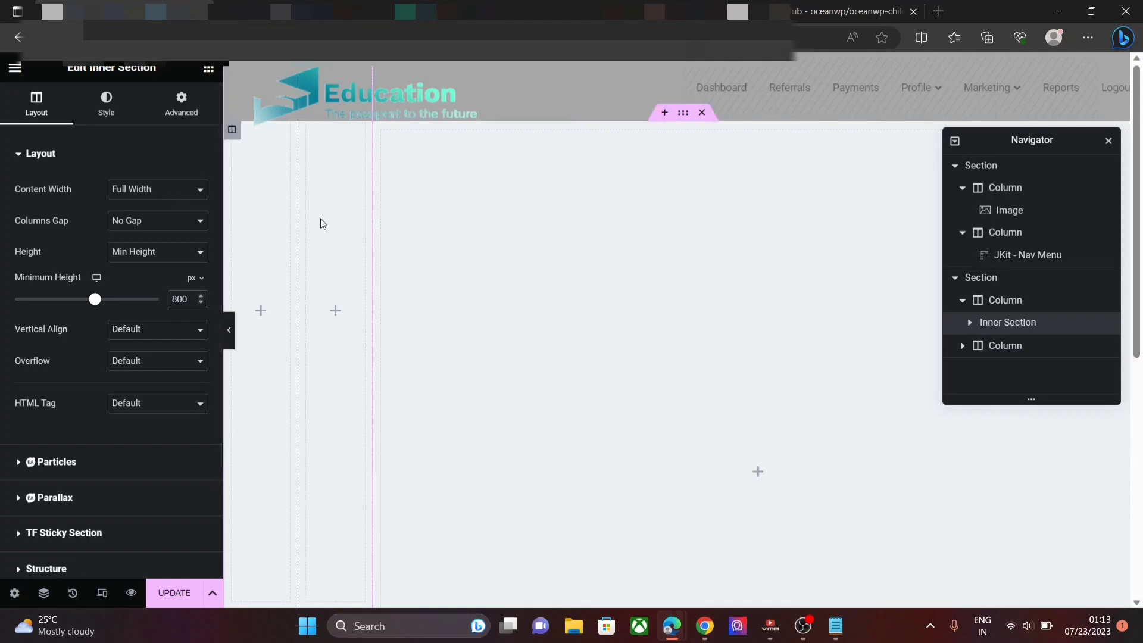
- Delete the extra inner column, leaving a single-column inner section
{"action": "right_click", "coordinate": [265, 210]}
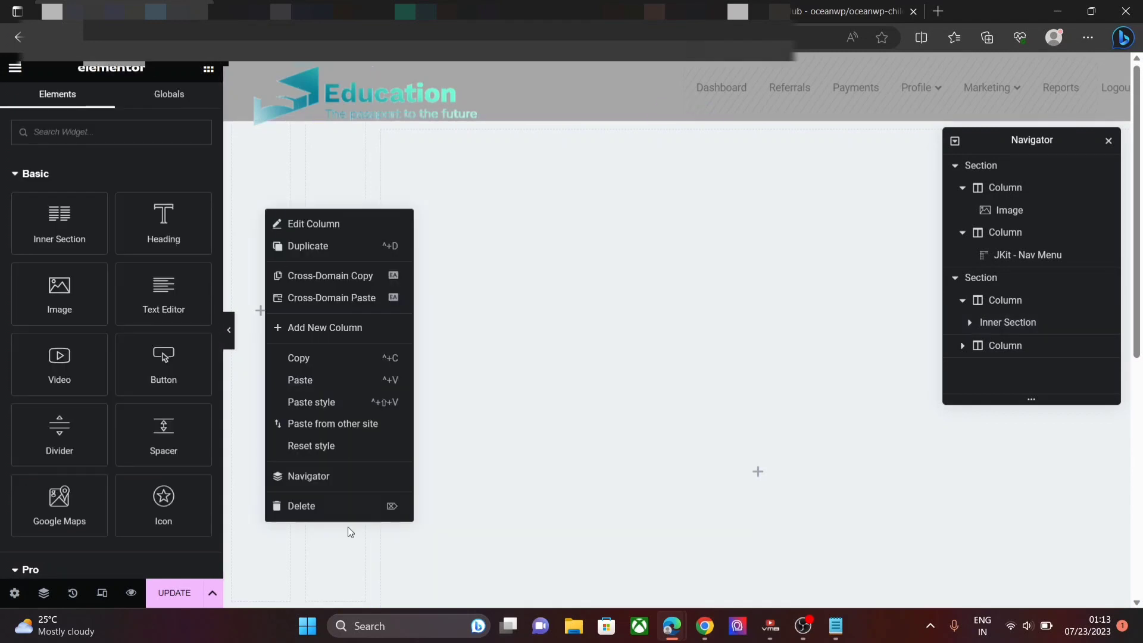
{"action": "left_click", "coordinate": [334, 508]}
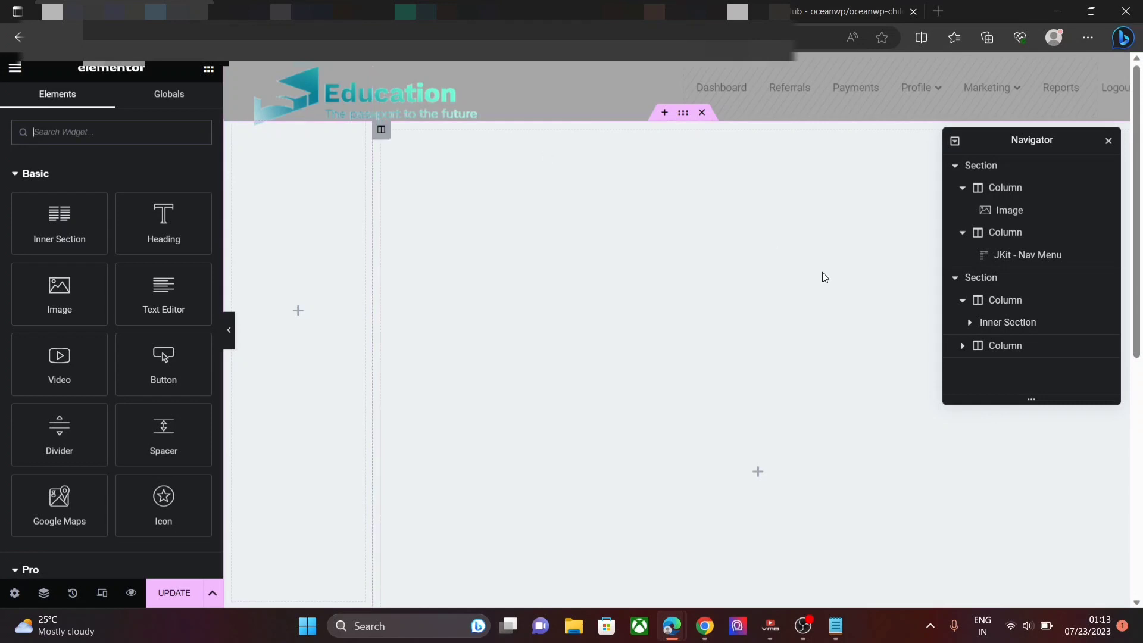
{"action": "left_click", "coordinate": [1019, 309]}
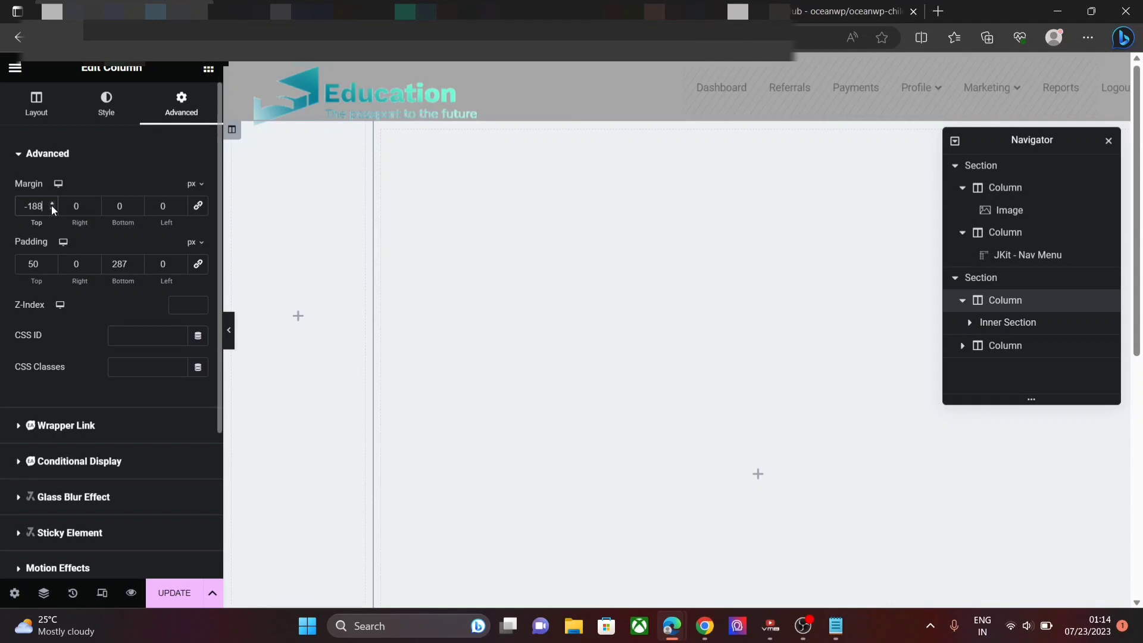
{"action": "left_click", "coordinate": [1048, 322]}
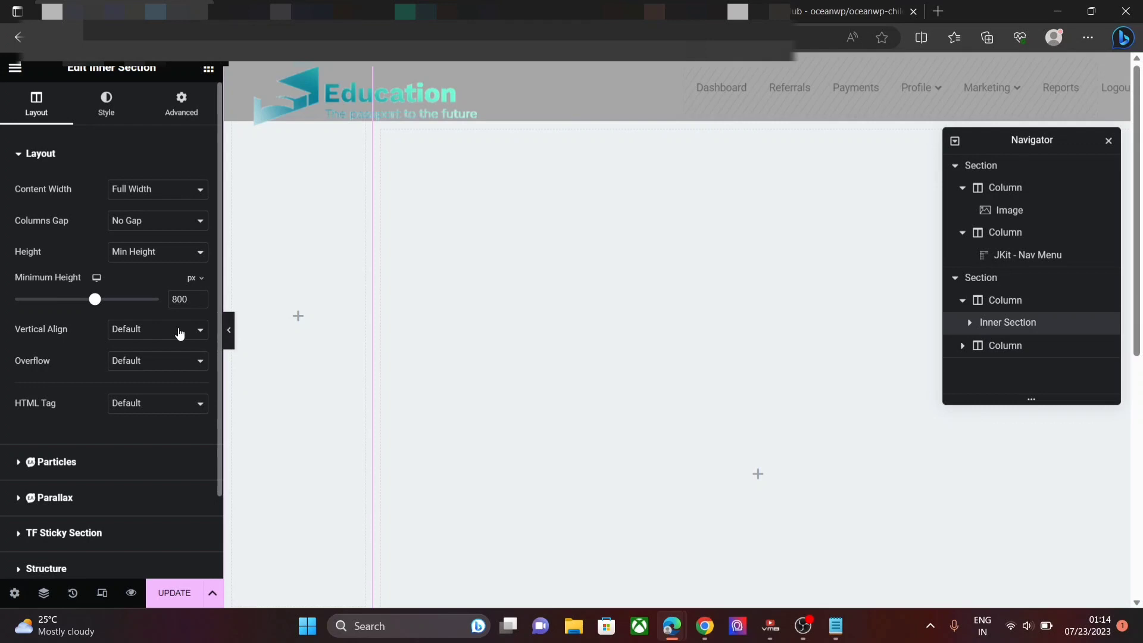
- Give the inner section a Classic background colour of #1a1aff, pasted from W3Schools
{"action": "left_click", "coordinate": [103, 115]}
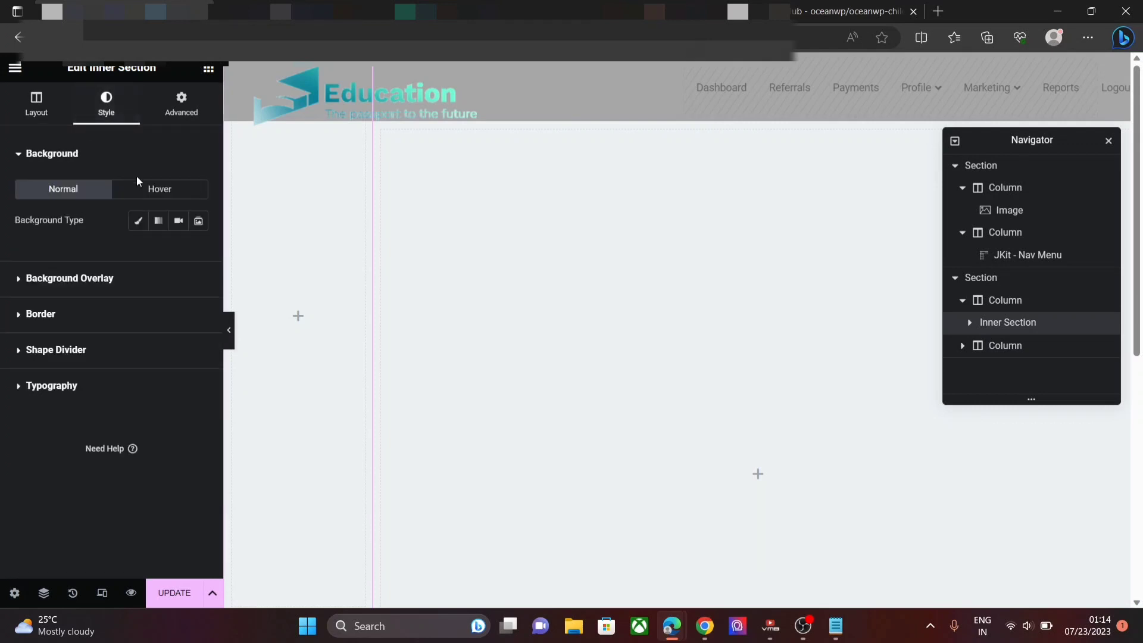
{"action": "left_click", "coordinate": [142, 221]}
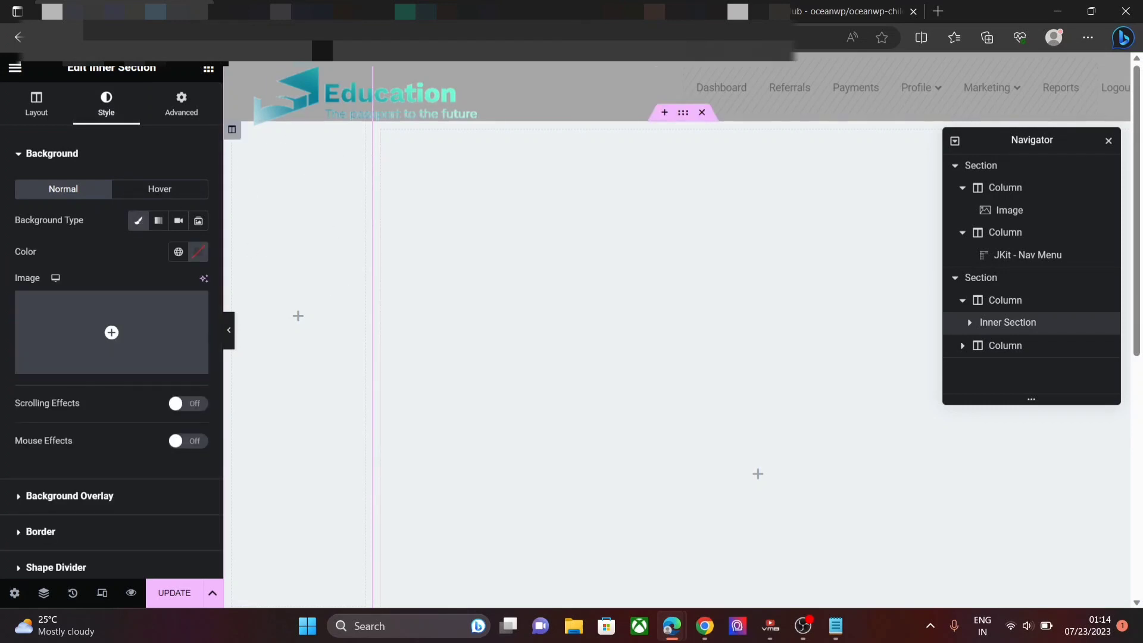
{"action": "left_click", "coordinate": [198, 253]}
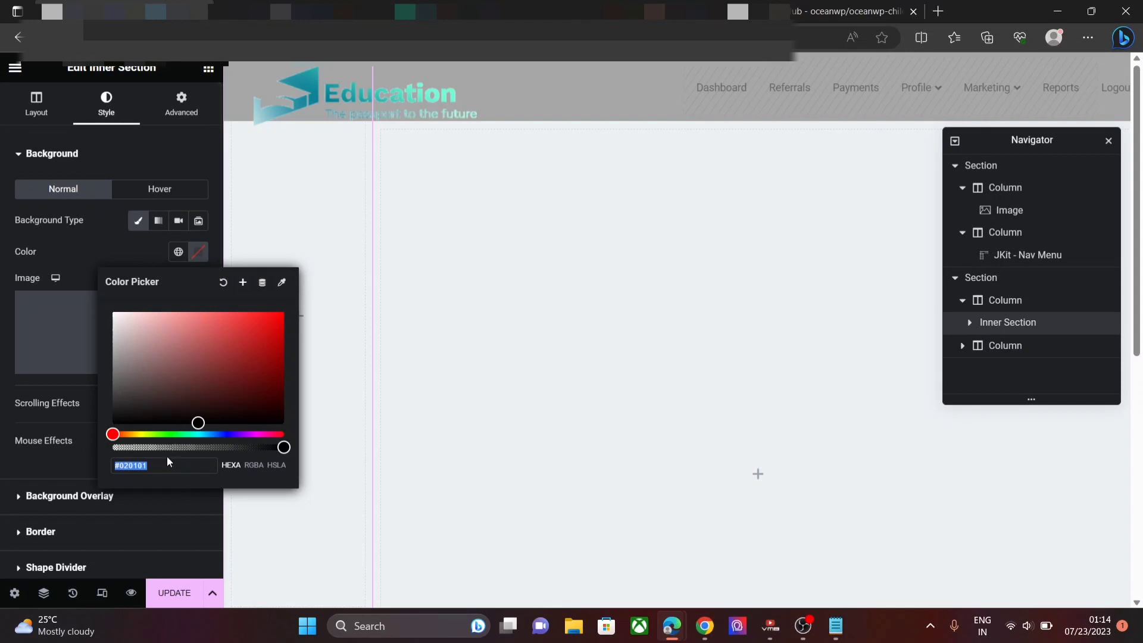
{"action": "key", "text": "BackSpace"}
{"action": "type", "text": "#E7E"}
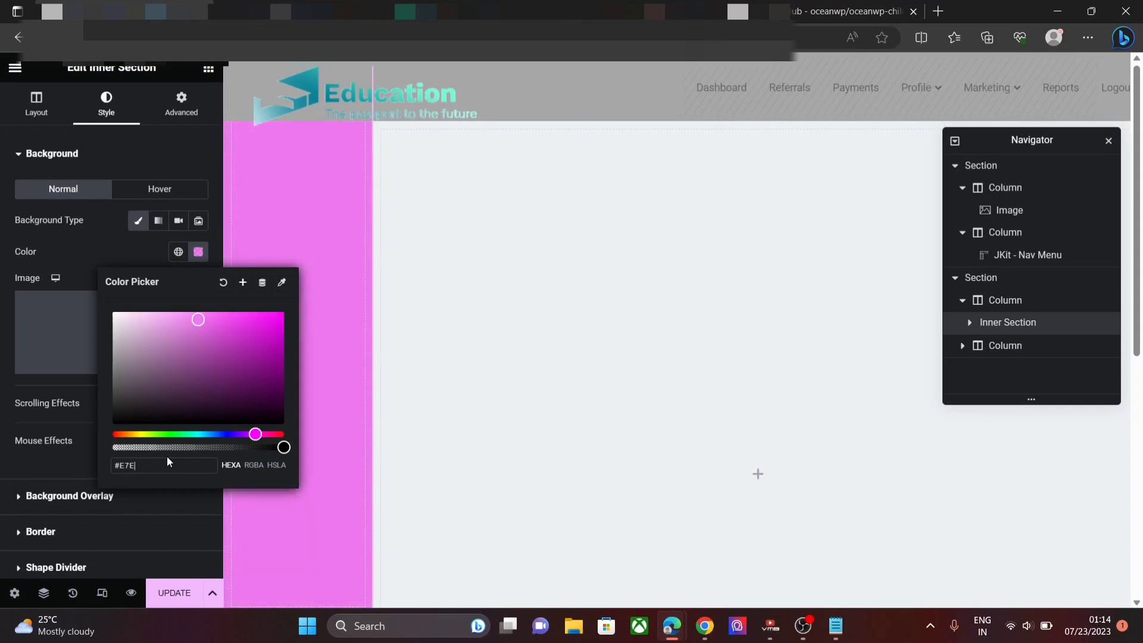
{"action": "type", "text": "7E7"}
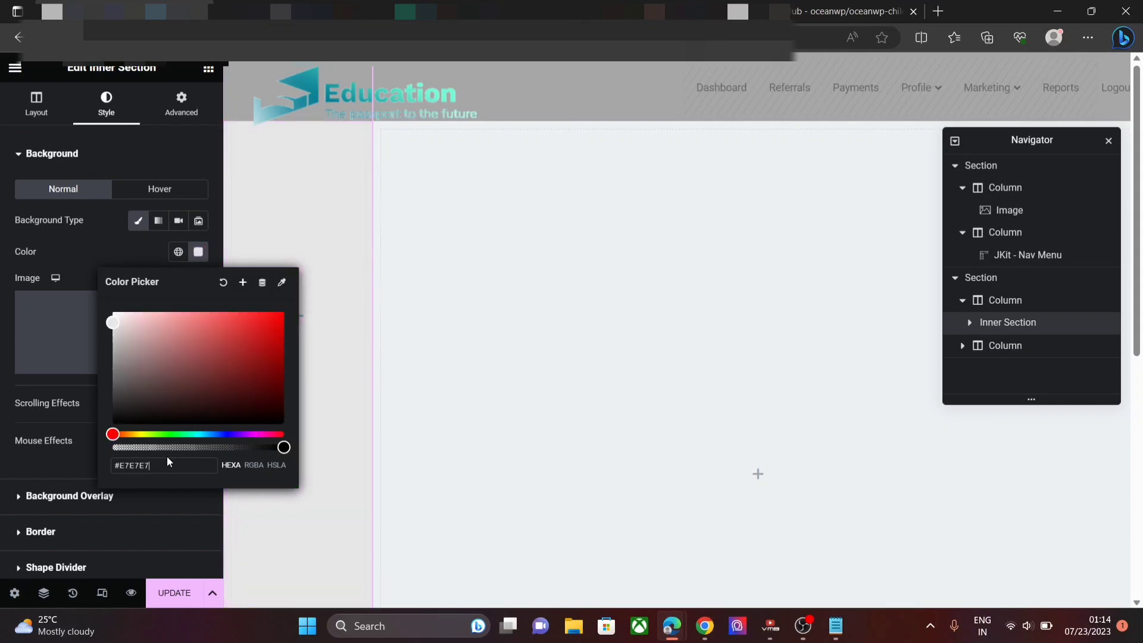
{"action": "left_click", "coordinate": [214, 434]}
{"action": "left_click", "coordinate": [476, 12]}
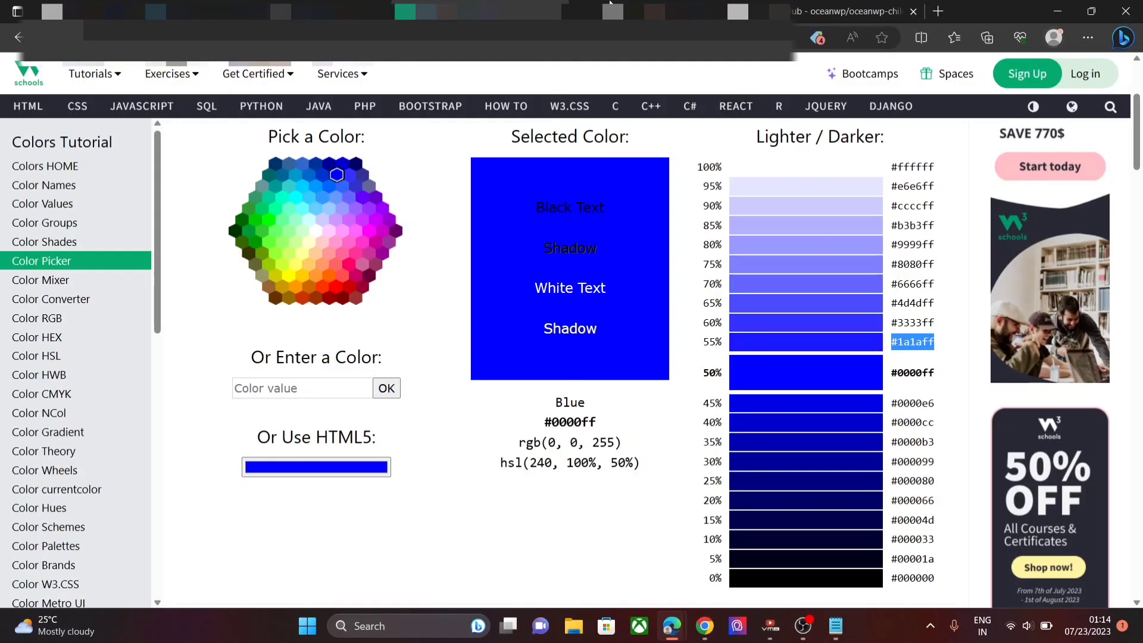
{"action": "left_click", "coordinate": [128, 11]}
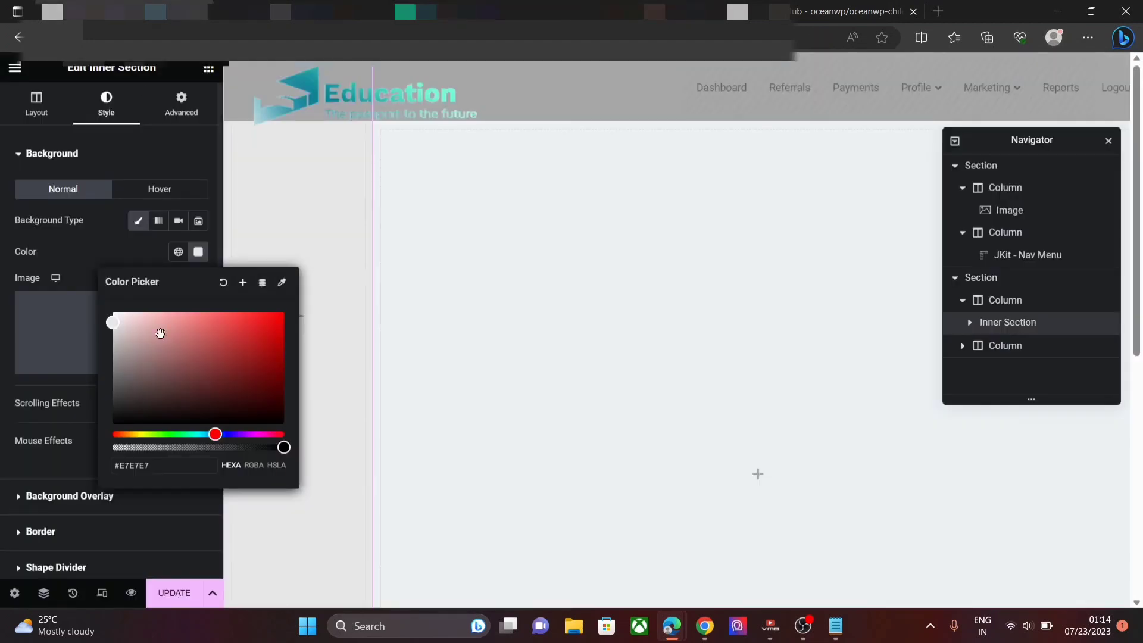
{"action": "left_click", "coordinate": [152, 459]}
{"action": "type", "text": "#1a1aff"}
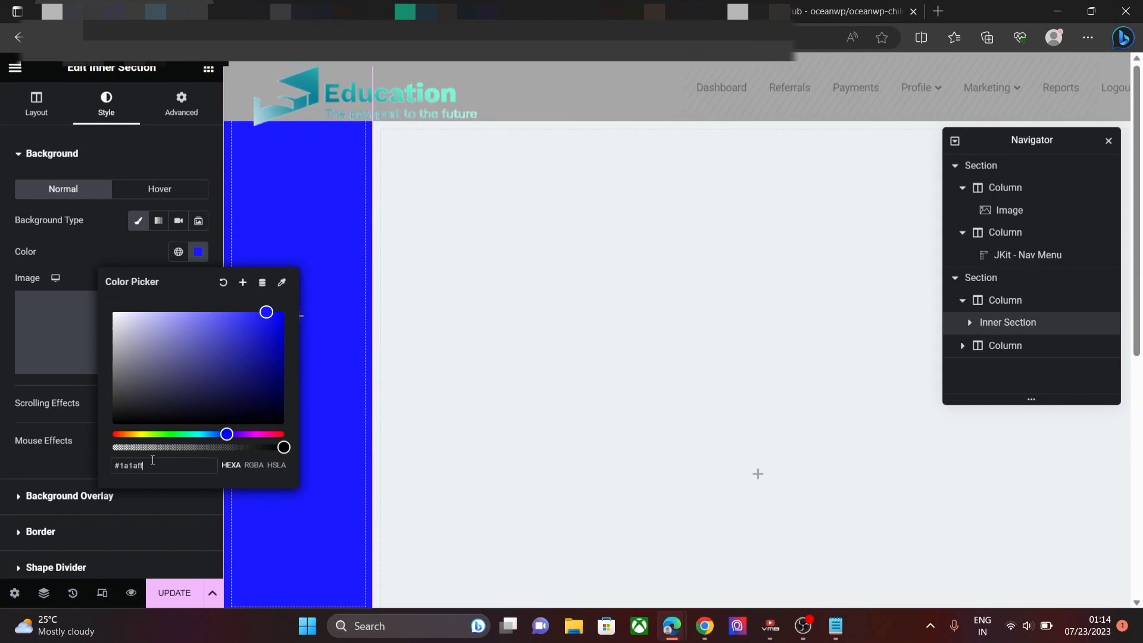
{"action": "left_click", "coordinate": [390, 384]}
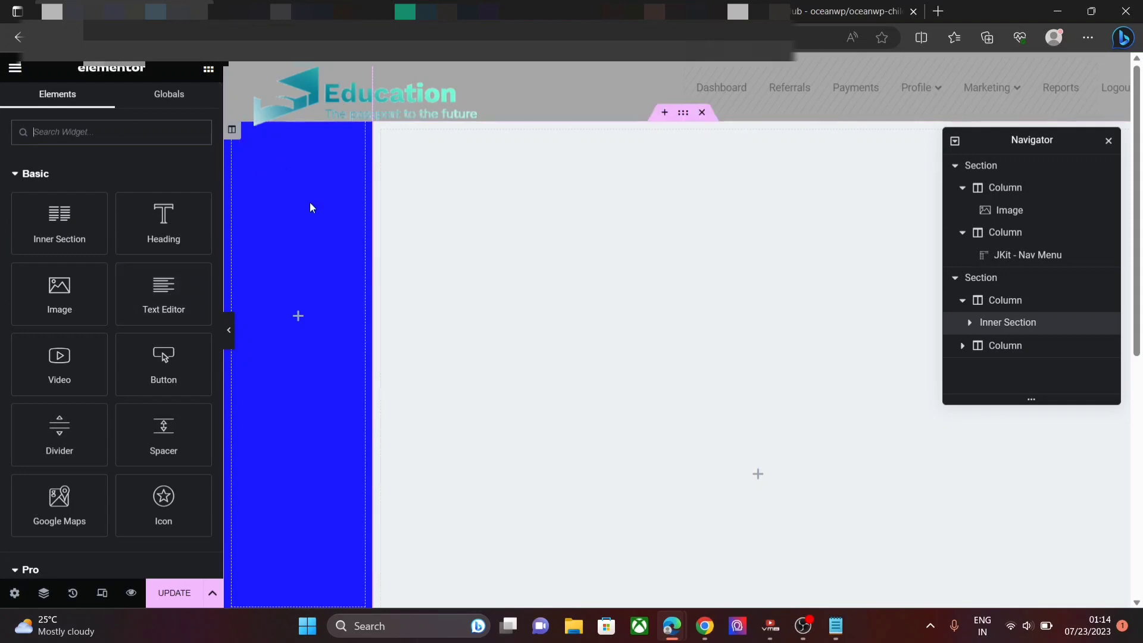
- Unlink the inner section's margins and set its bottom margin to 198 px
{"action": "left_click", "coordinate": [1001, 322]}
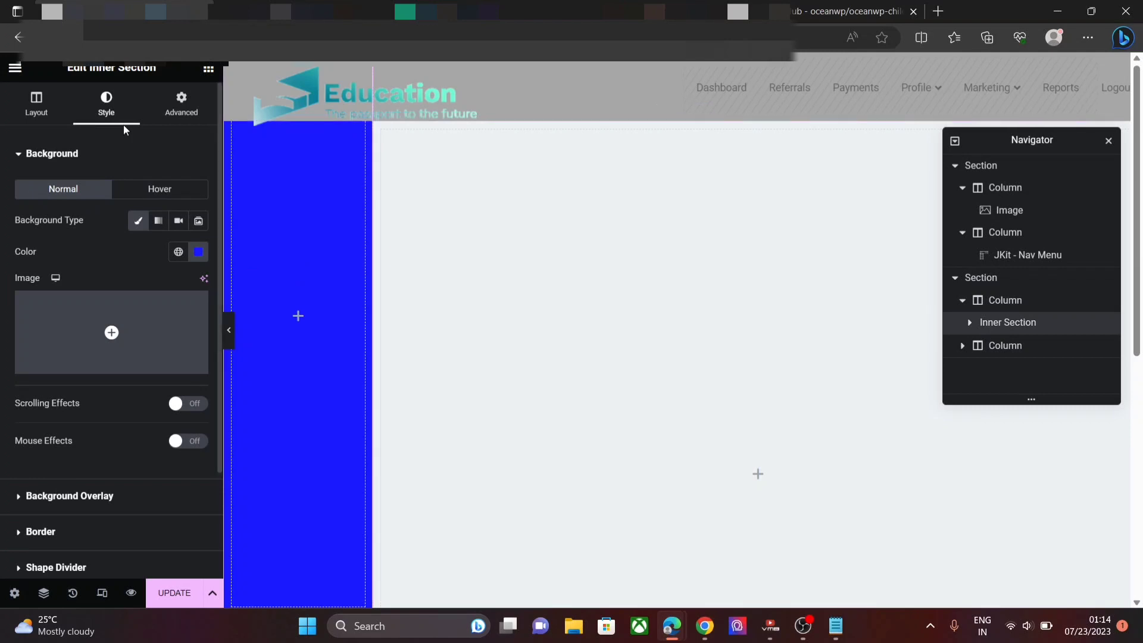
{"action": "left_click", "coordinate": [176, 116]}
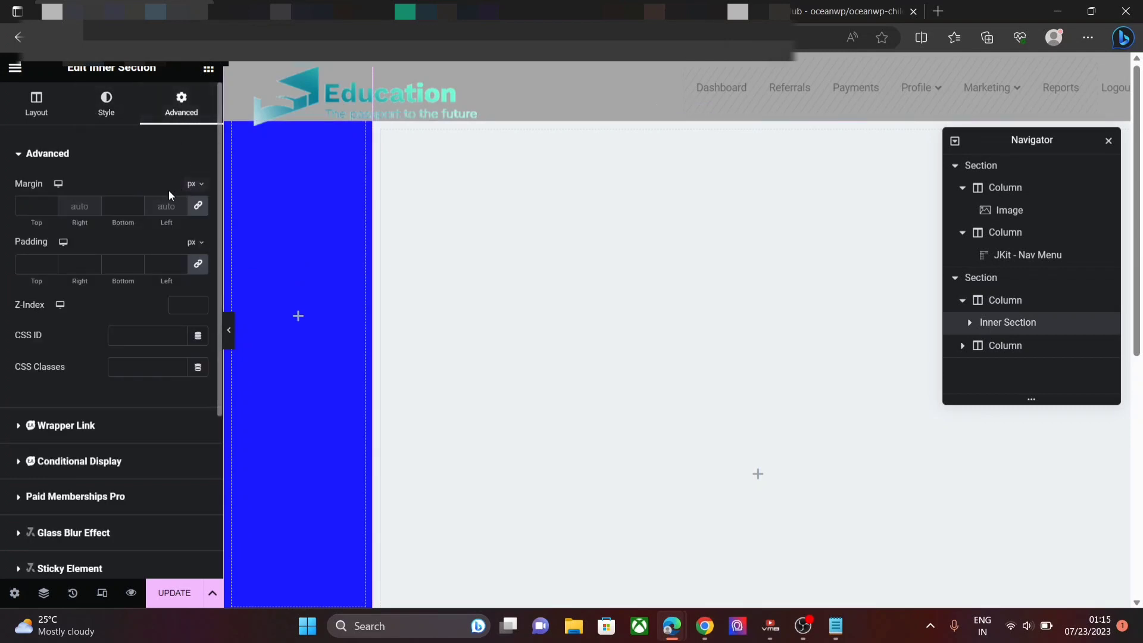
{"action": "left_click", "coordinate": [197, 213]}
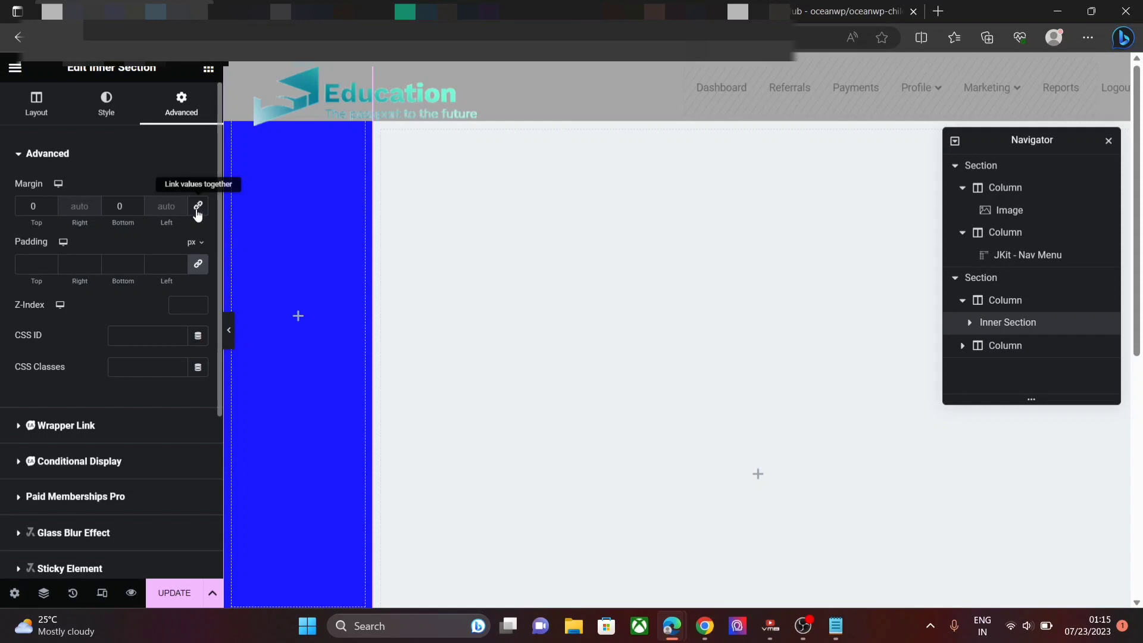
{"action": "left_click", "coordinate": [136, 203]}
{"action": "type", "text": "2"}
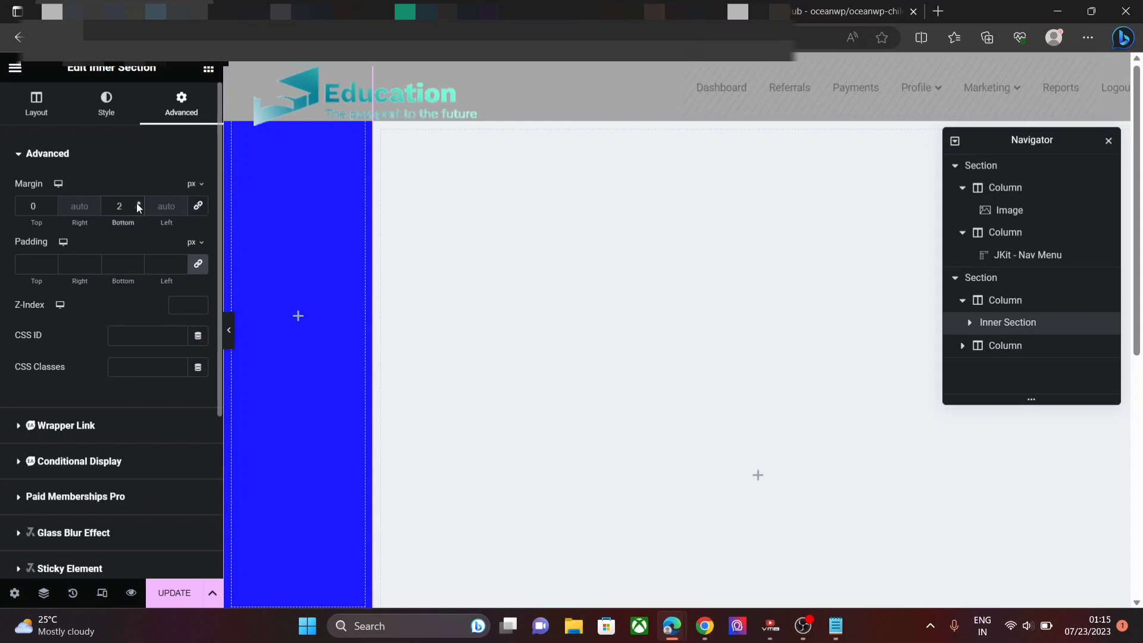
{"action": "type", "text": "00"}
{"action": "key", "text": "Down"}
{"action": "key", "text": "Down"}
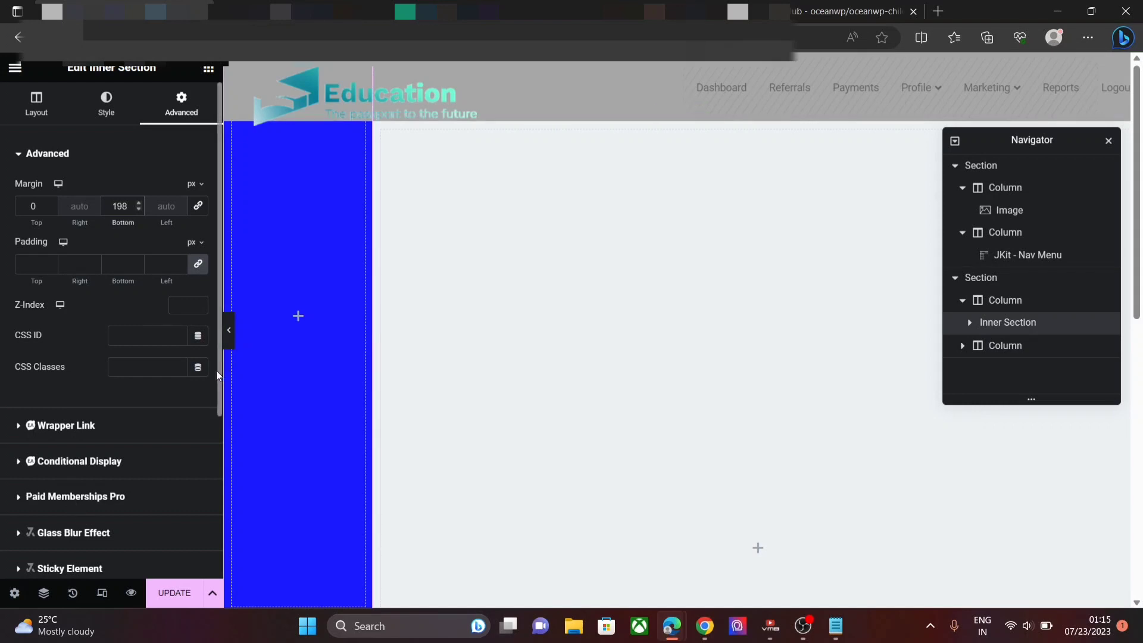
{"action": "scroll", "coordinate": [216, 370], "scroll_direction": "down", "scroll_amount": 4}
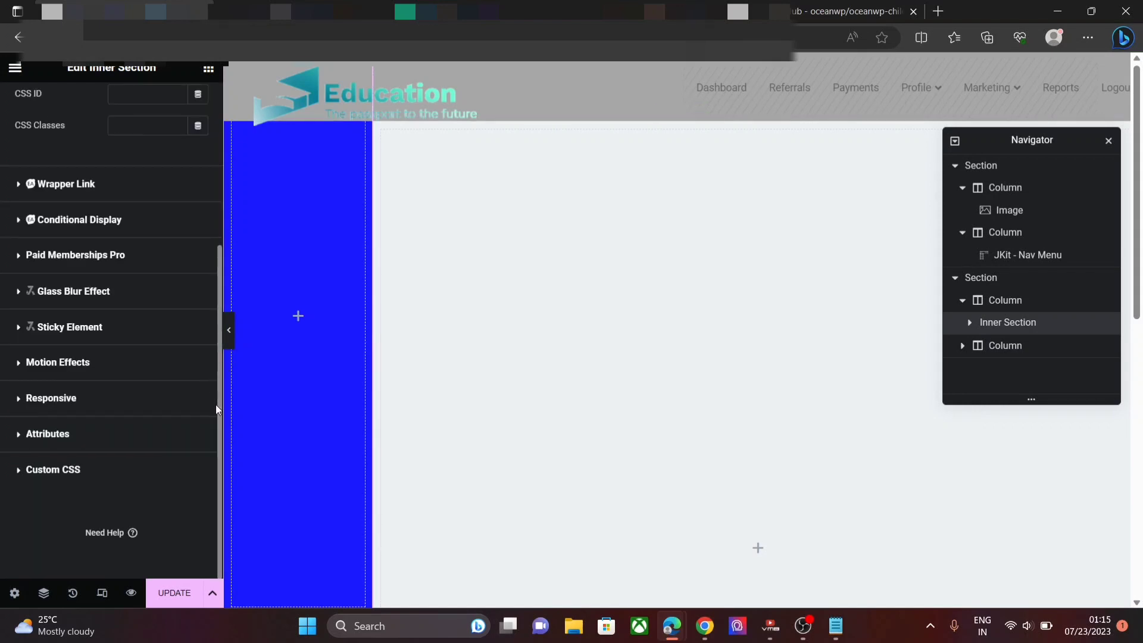
- Set the inner section's Motion Effects Sticky option to Top
{"action": "left_click", "coordinate": [24, 363]}
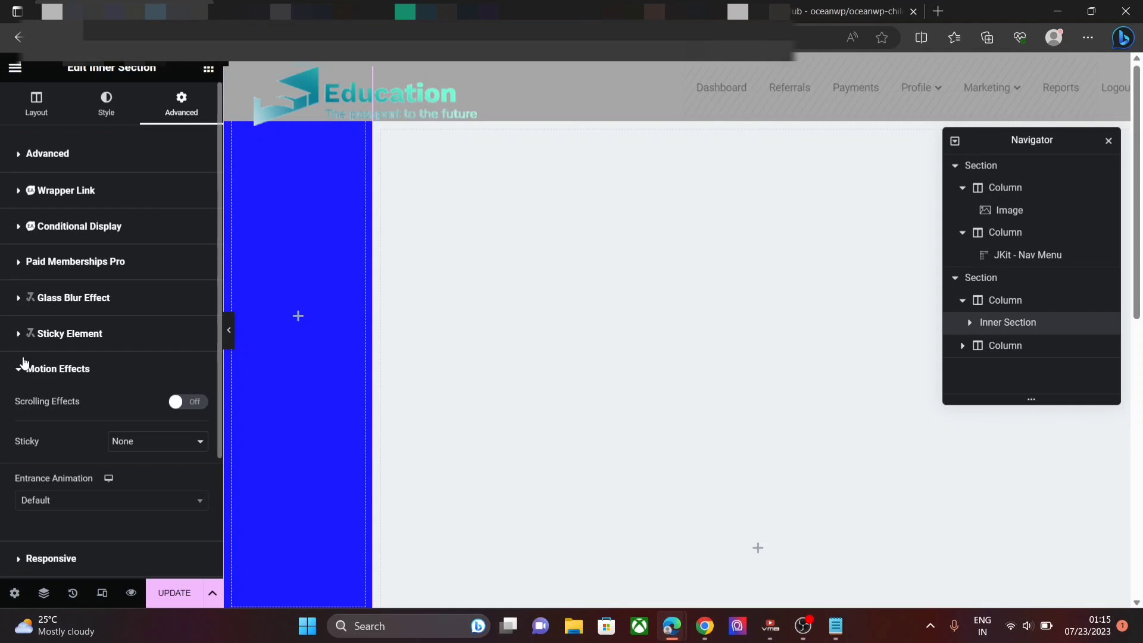
{"action": "left_click", "coordinate": [146, 443]}
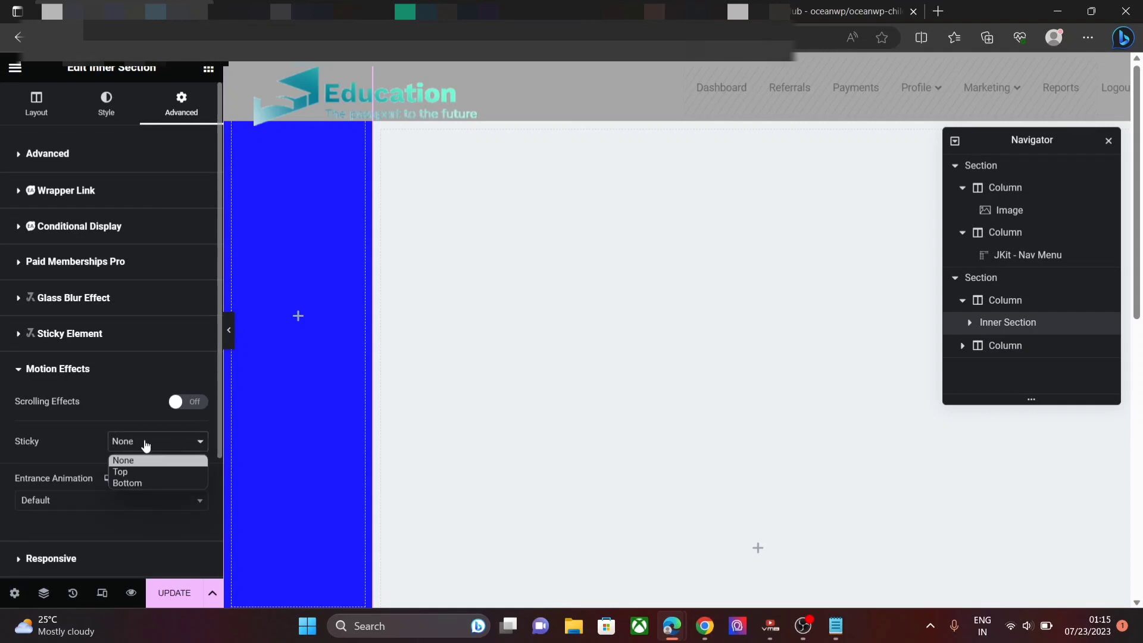
{"action": "left_click", "coordinate": [137, 472]}
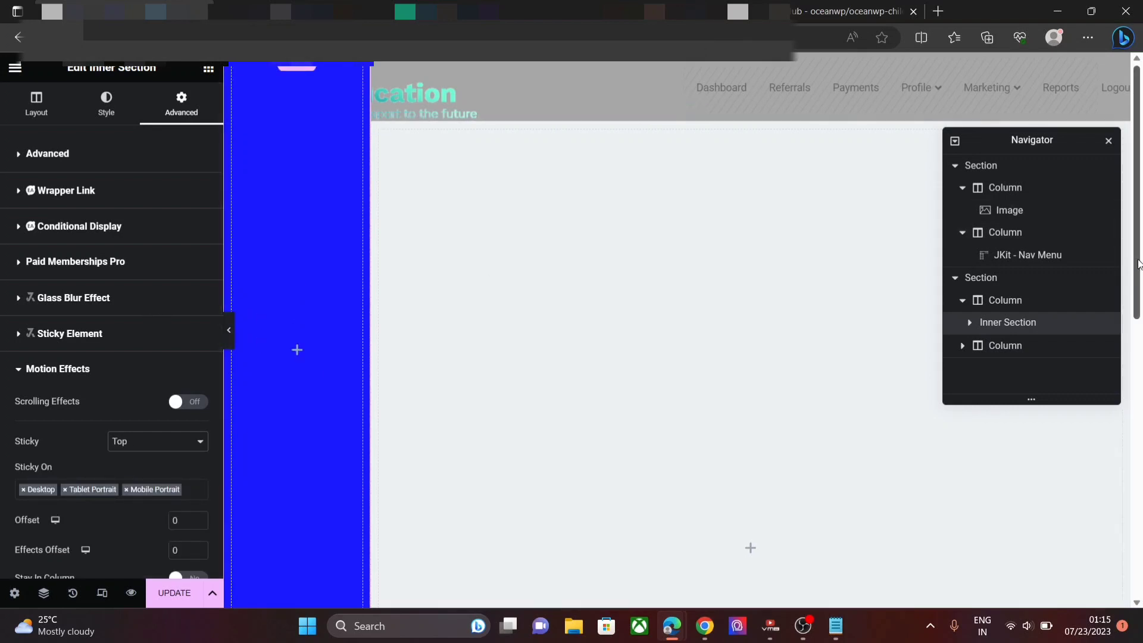
{"action": "left_click_drag", "start_coordinate": [1138, 260], "coordinate": [1095, 222]}
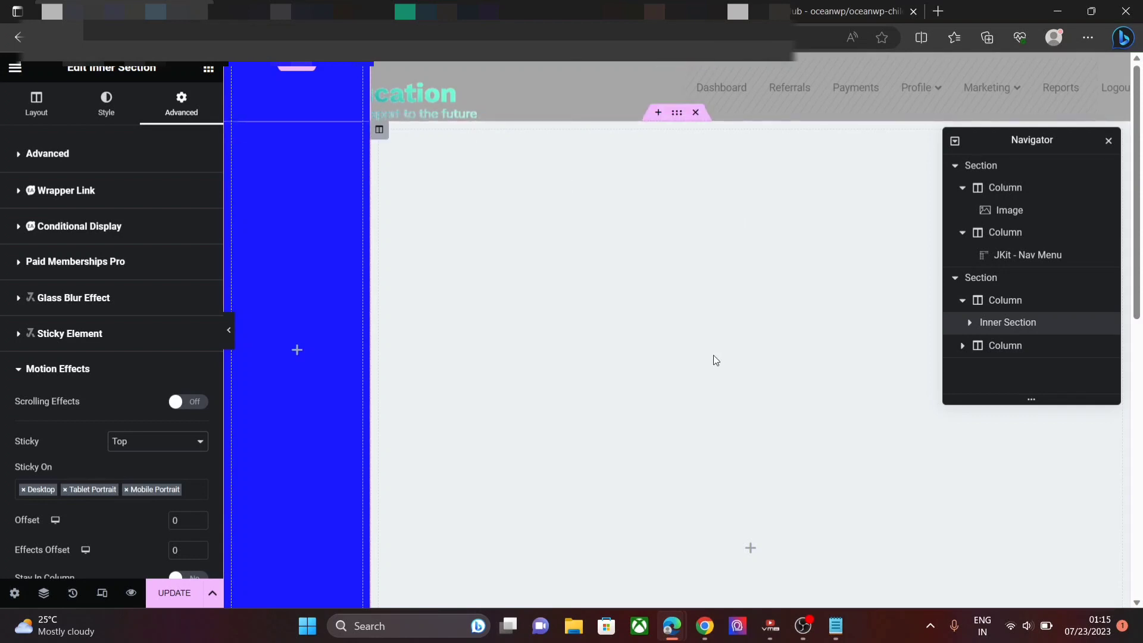
- Lower the outer column's top margin to -50 px and collapse its spacing settings
{"action": "left_click", "coordinate": [1007, 300]}
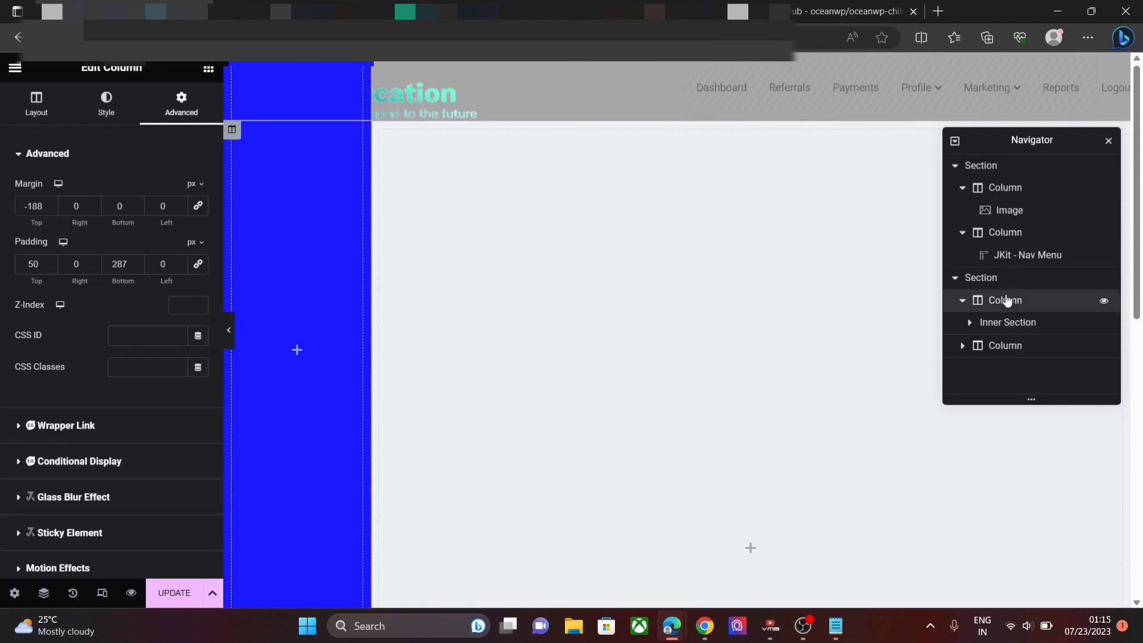
{"action": "left_click", "coordinate": [52, 209]}
{"action": "left_click", "coordinate": [52, 202]}
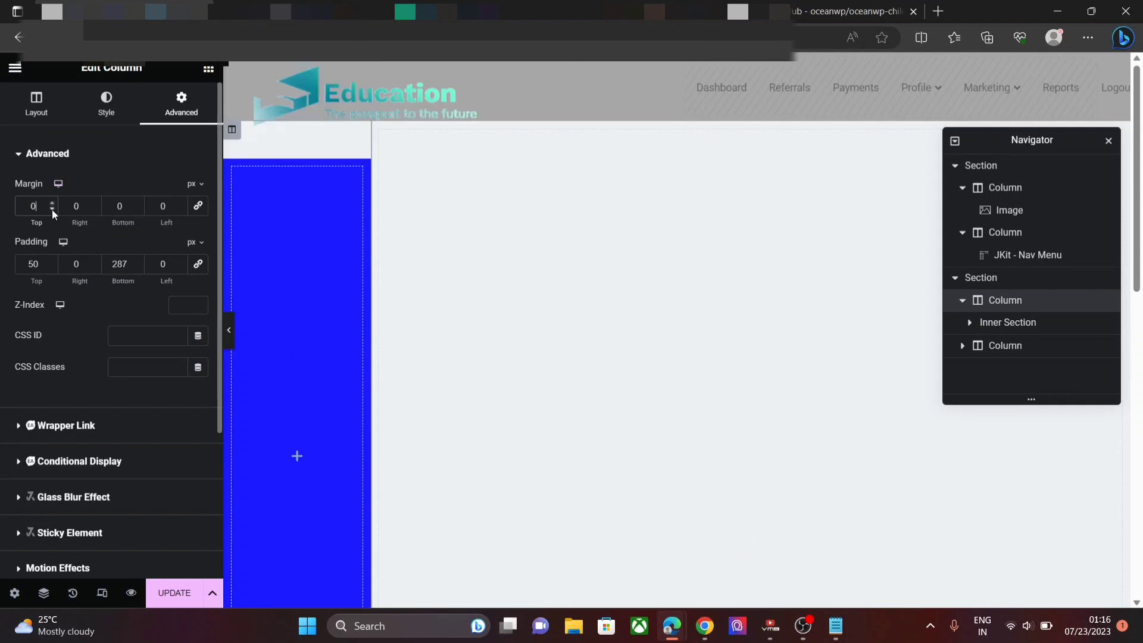
{"action": "left_click", "coordinate": [51, 210]}
{"action": "left_click", "coordinate": [52, 210]}
{"action": "left_click", "coordinate": [52, 209]}
{"action": "left_click", "coordinate": [52, 209]}
{"action": "left_click", "coordinate": [52, 209]}
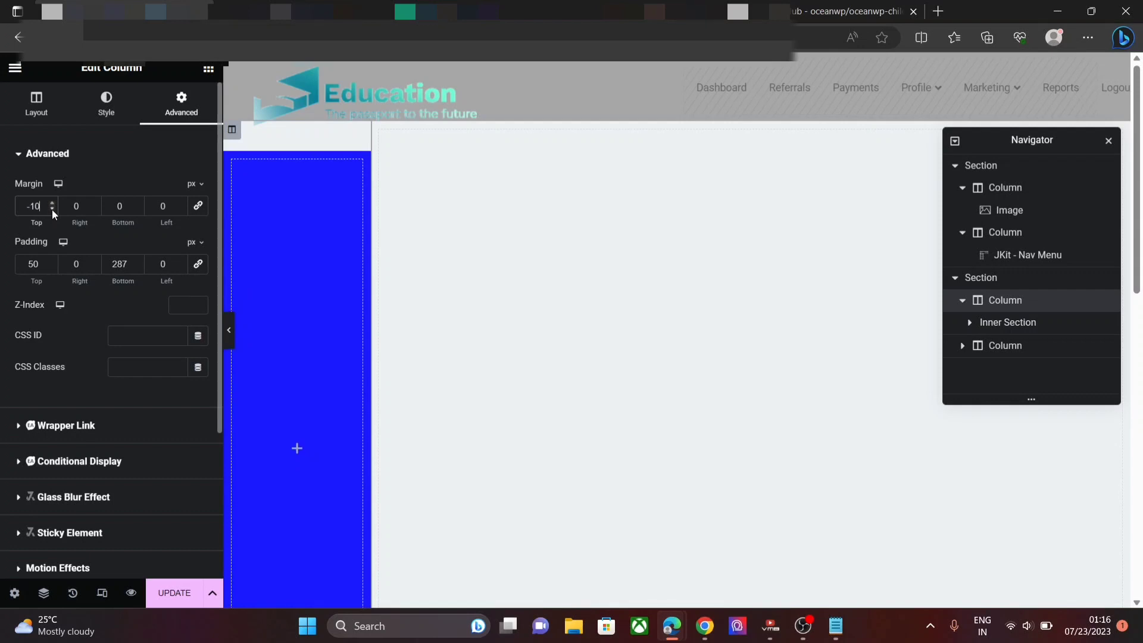
{"action": "left_click", "coordinate": [51, 210]}
{"action": "left_click", "coordinate": [51, 210]}
{"action": "left_click", "coordinate": [52, 210]}
{"action": "left_click", "coordinate": [52, 209]}
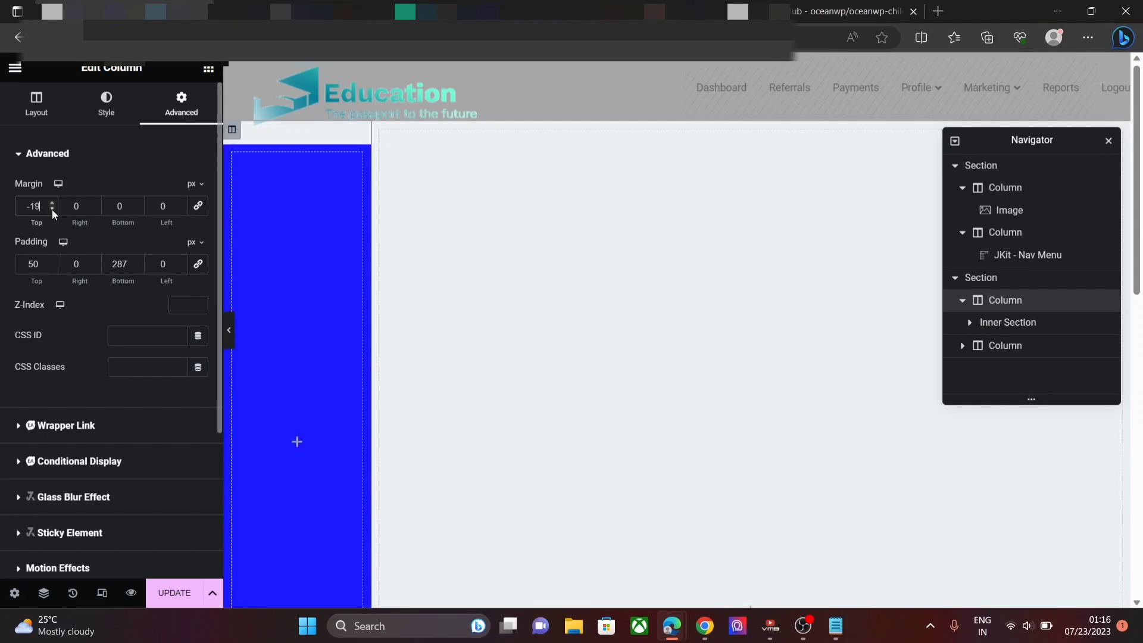
{"action": "left_click", "coordinate": [52, 210]}
{"action": "left_click", "coordinate": [52, 209]}
{"action": "left_click", "coordinate": [51, 209]}
{"action": "left_click", "coordinate": [52, 209]}
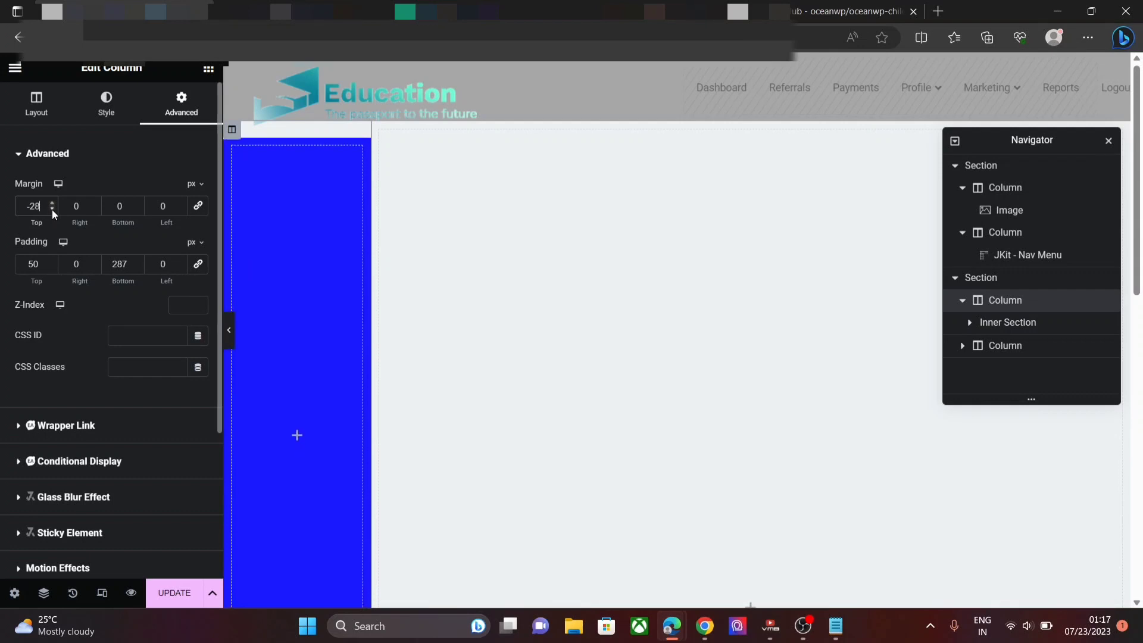
{"action": "left_click", "coordinate": [52, 210]}
{"action": "left_click", "coordinate": [52, 210]}
{"action": "left_click", "coordinate": [52, 209]}
{"action": "left_click", "coordinate": [52, 210]}
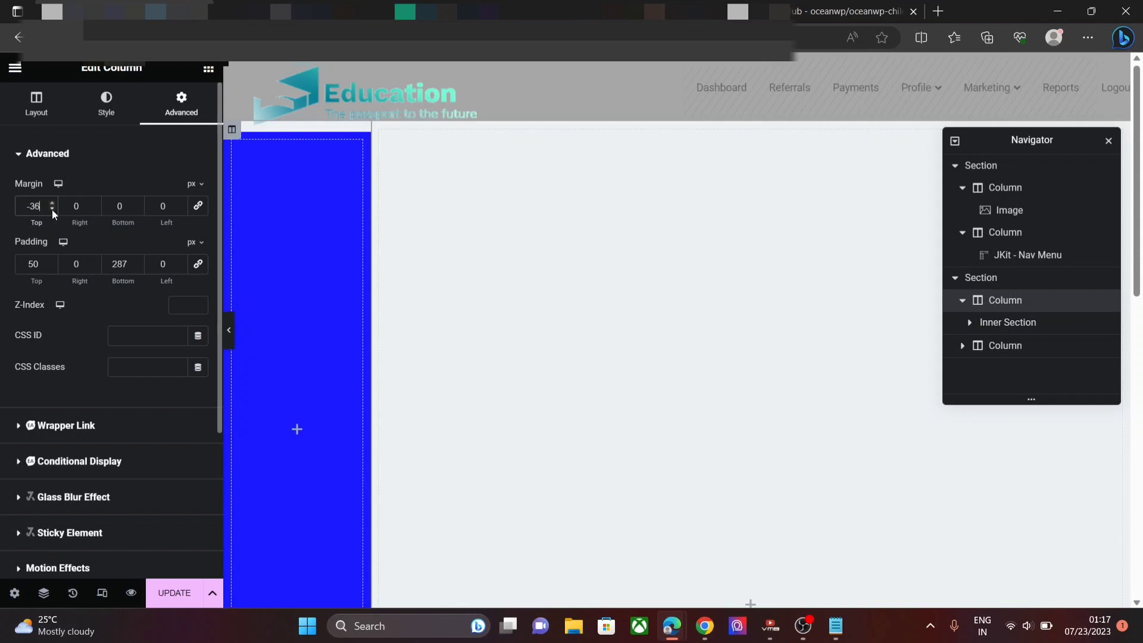
{"action": "left_click", "coordinate": [52, 210]}
{"action": "left_click", "coordinate": [52, 210]}
{"action": "left_click", "coordinate": [52, 209]}
{"action": "left_click", "coordinate": [52, 210]}
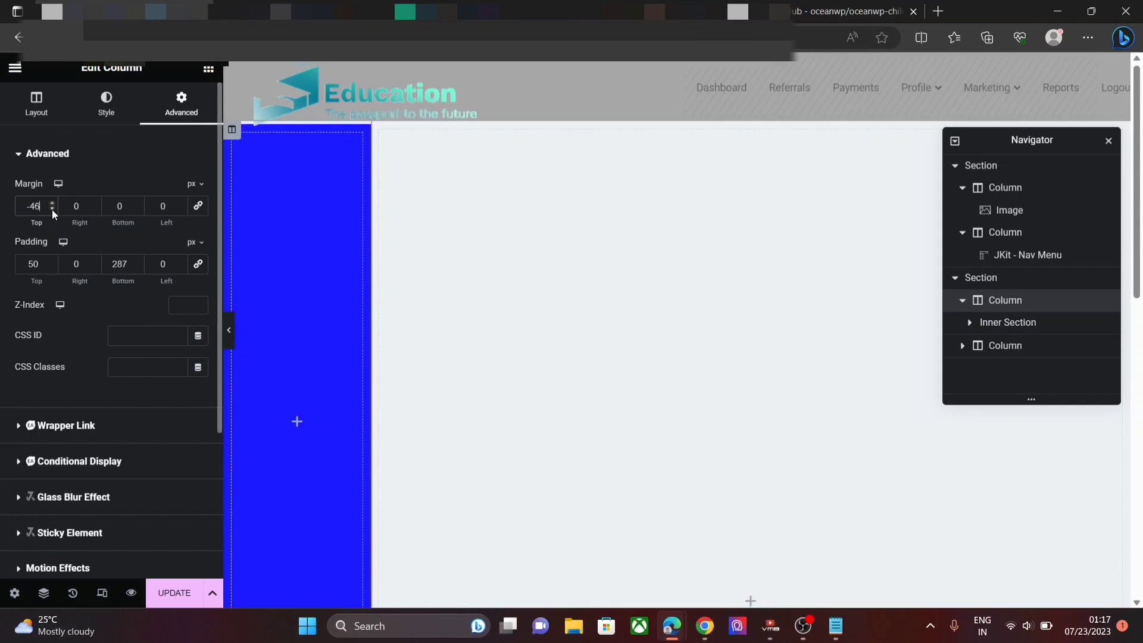
{"action": "left_click", "coordinate": [52, 210]}
{"action": "left_click", "coordinate": [52, 210]}
{"action": "left_click", "coordinate": [52, 209]}
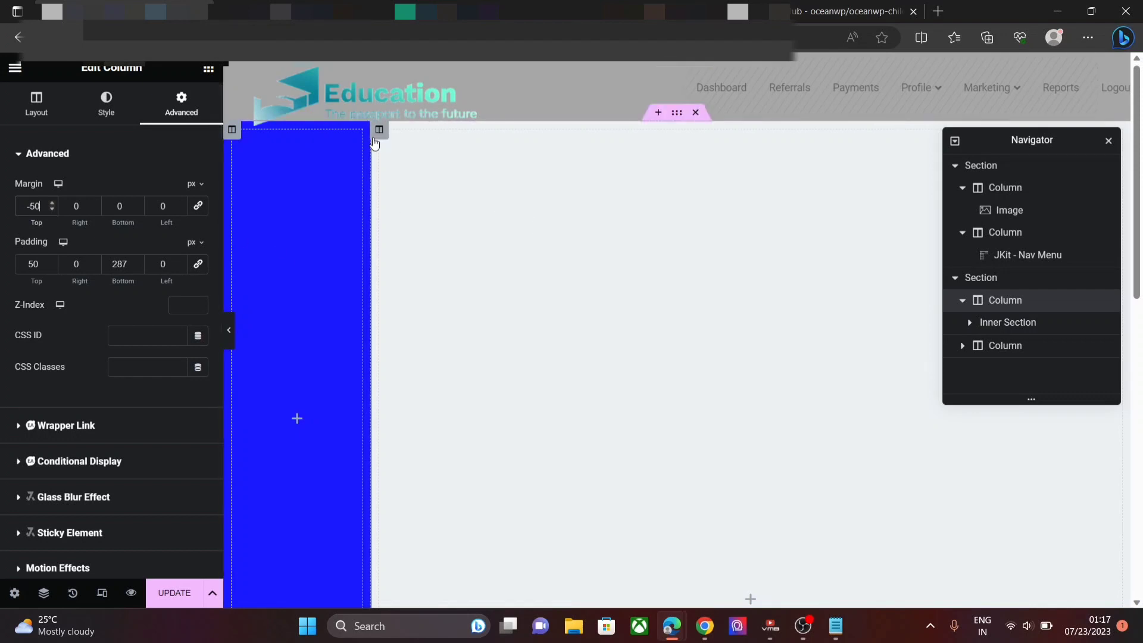
{"action": "left_click", "coordinate": [136, 147]}
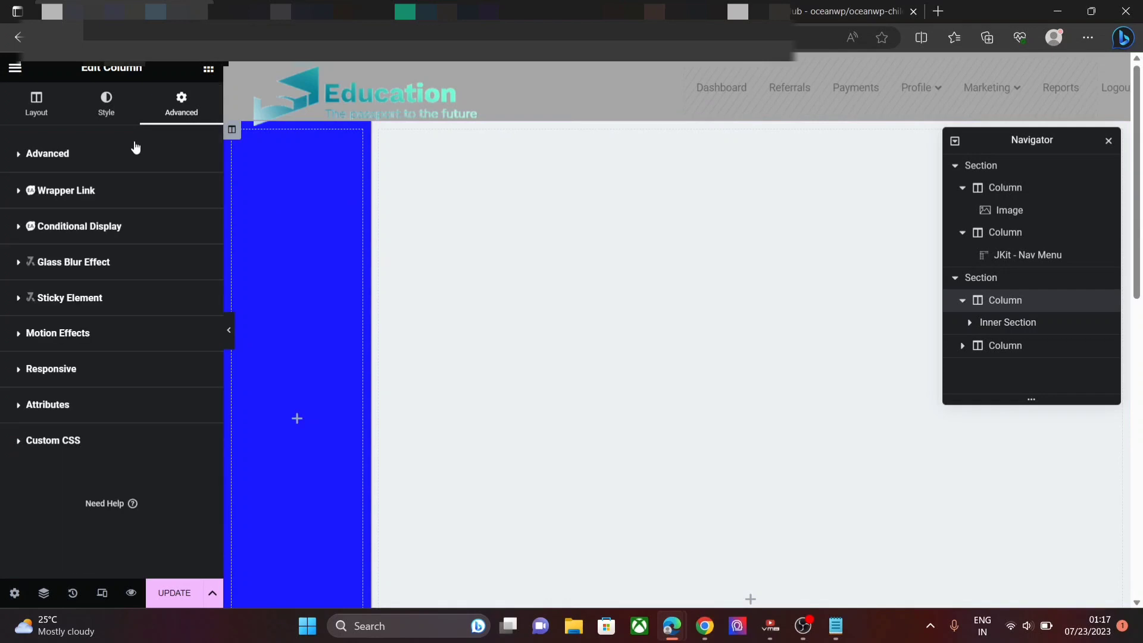
- Select the inner column and give it a classic #1a1aff blue background
{"action": "left_click", "coordinate": [968, 325]}
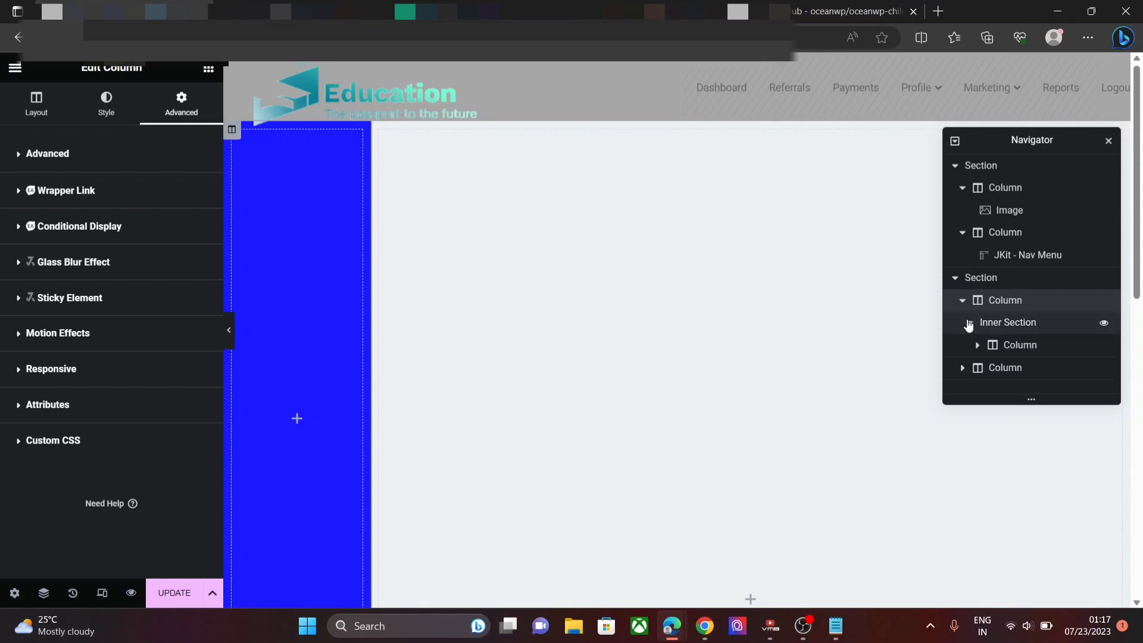
{"action": "left_click", "coordinate": [1031, 351]}
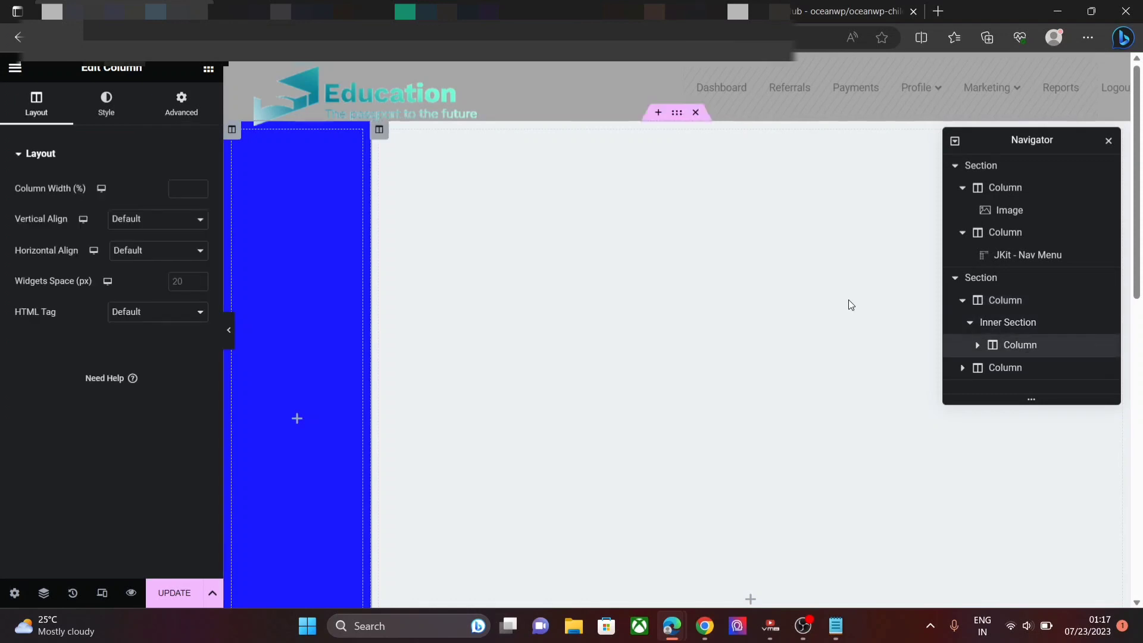
{"action": "left_click", "coordinate": [102, 107]}
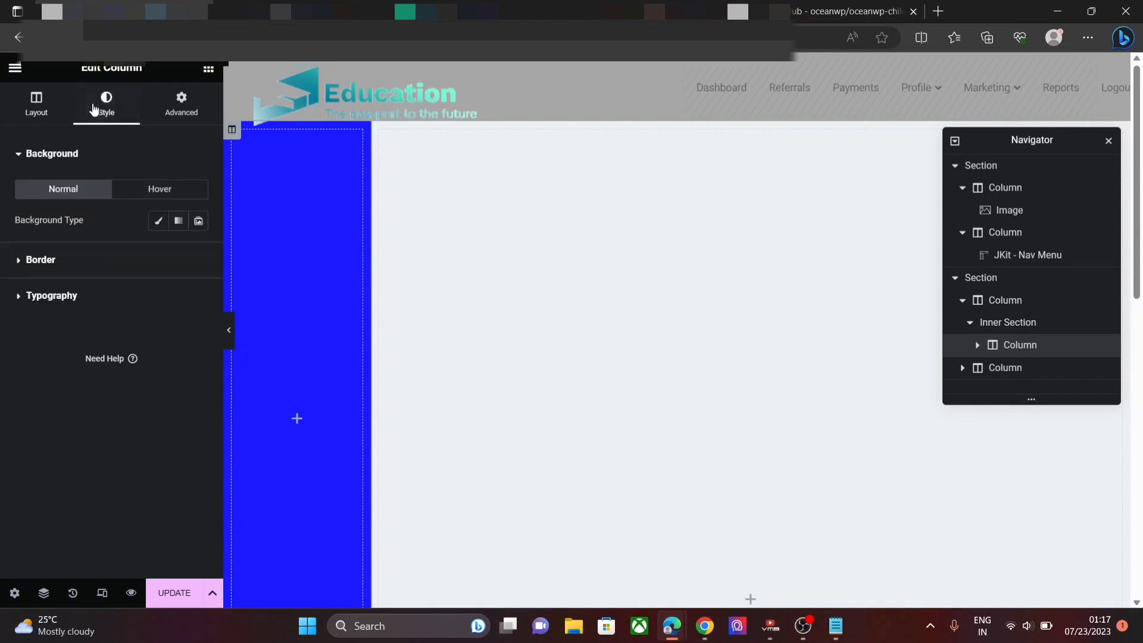
{"action": "left_click", "coordinate": [159, 220]}
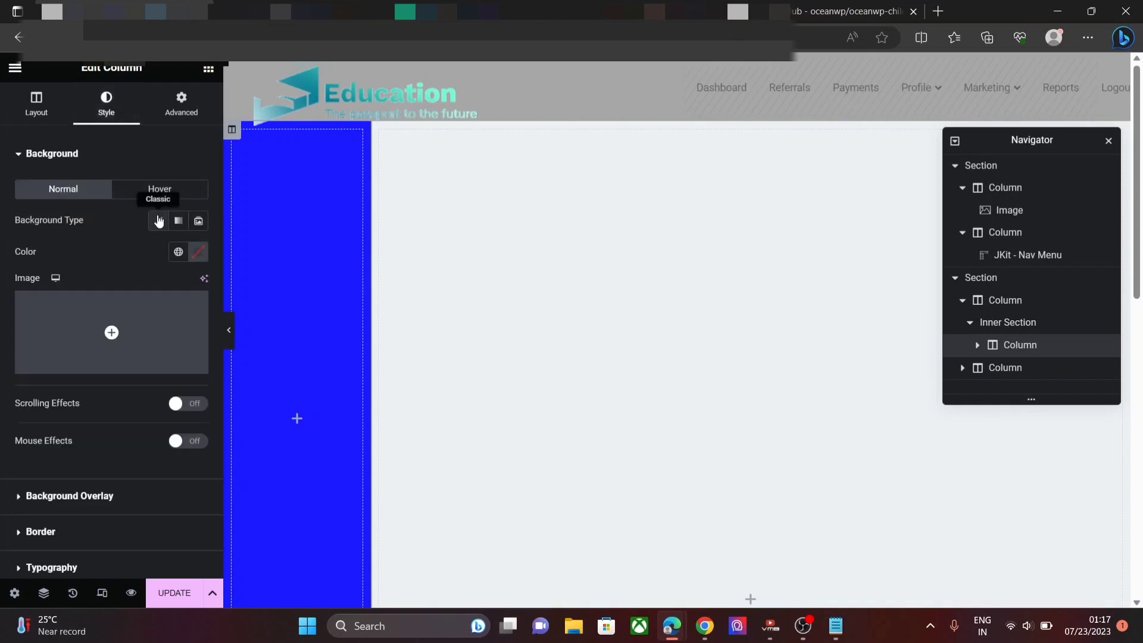
{"action": "left_click", "coordinate": [199, 257]}
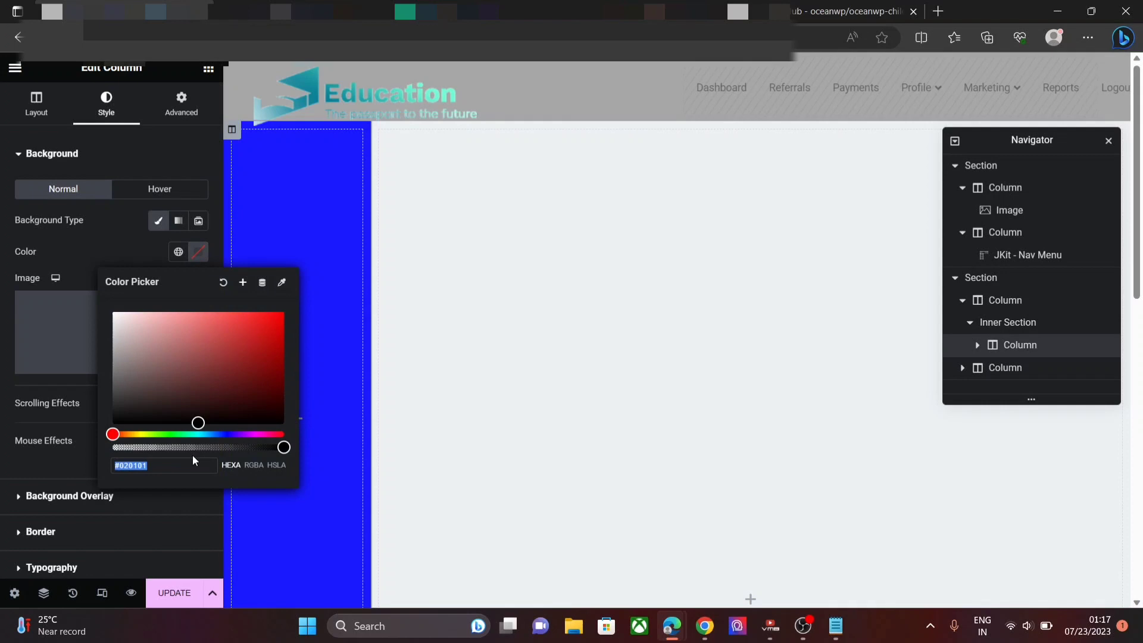
{"action": "type", "text": "#1a1aff"}
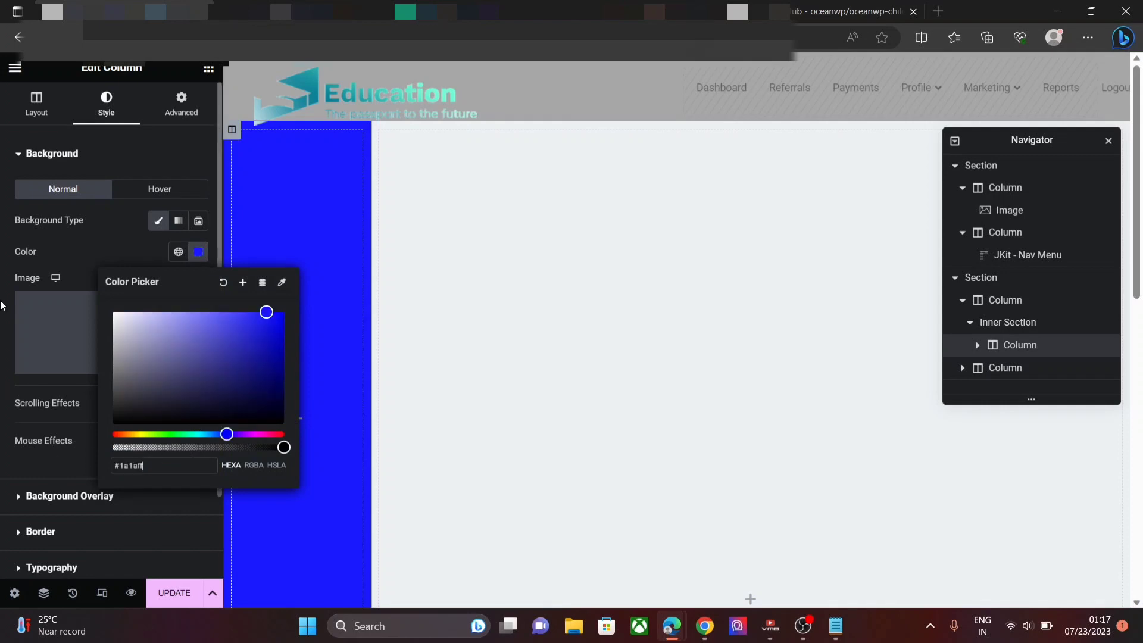
{"action": "left_click", "coordinate": [182, 120]}
- Set the inner column's margins to 175 px top and -11 px left
{"action": "left_click", "coordinate": [183, 120]}
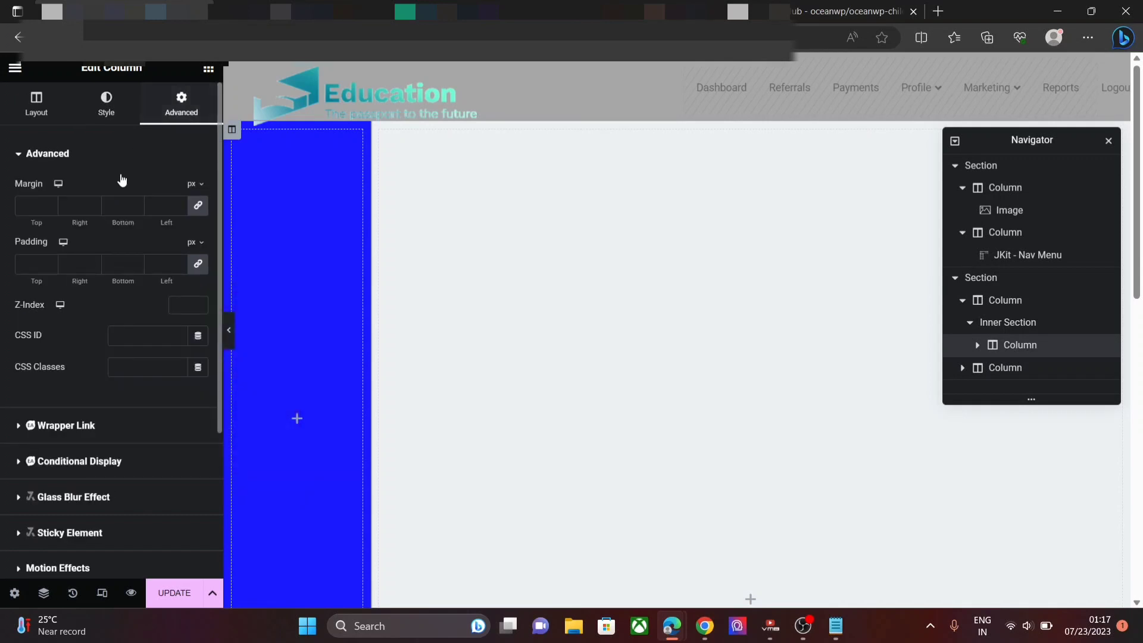
{"action": "left_click", "coordinate": [198, 206]}
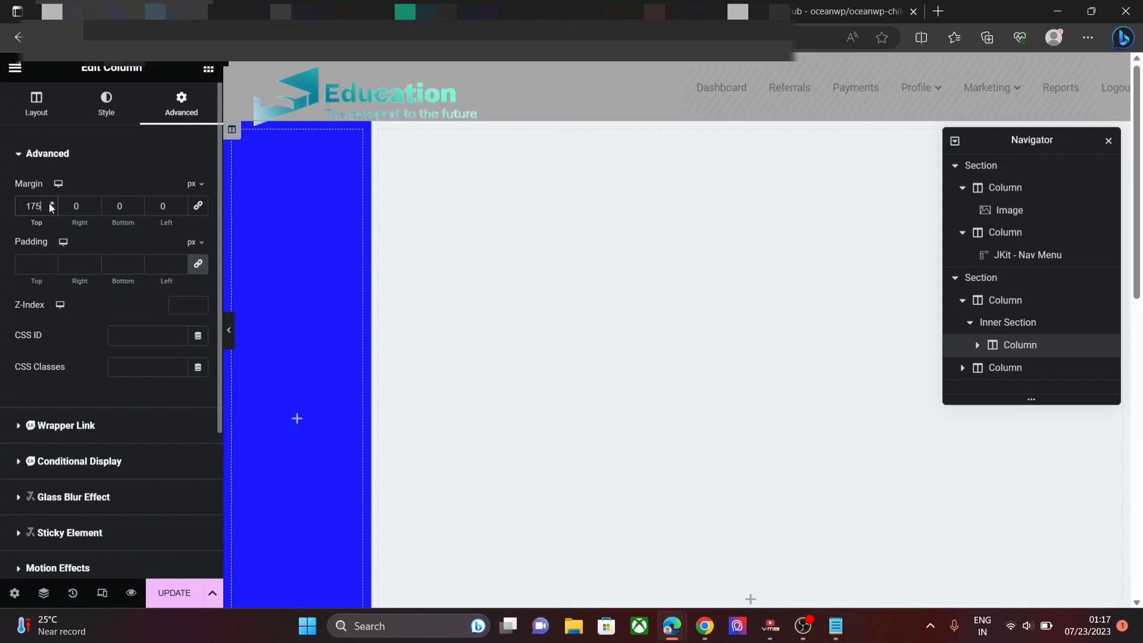
{"action": "left_click", "coordinate": [182, 209]}
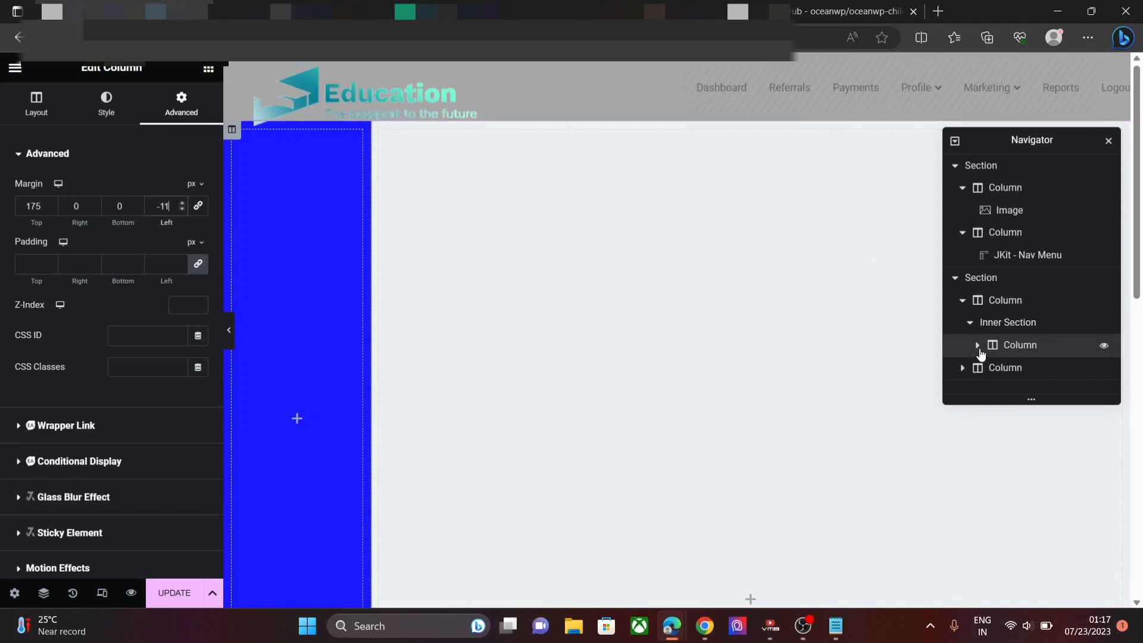
{"action": "left_click", "coordinate": [979, 348]}
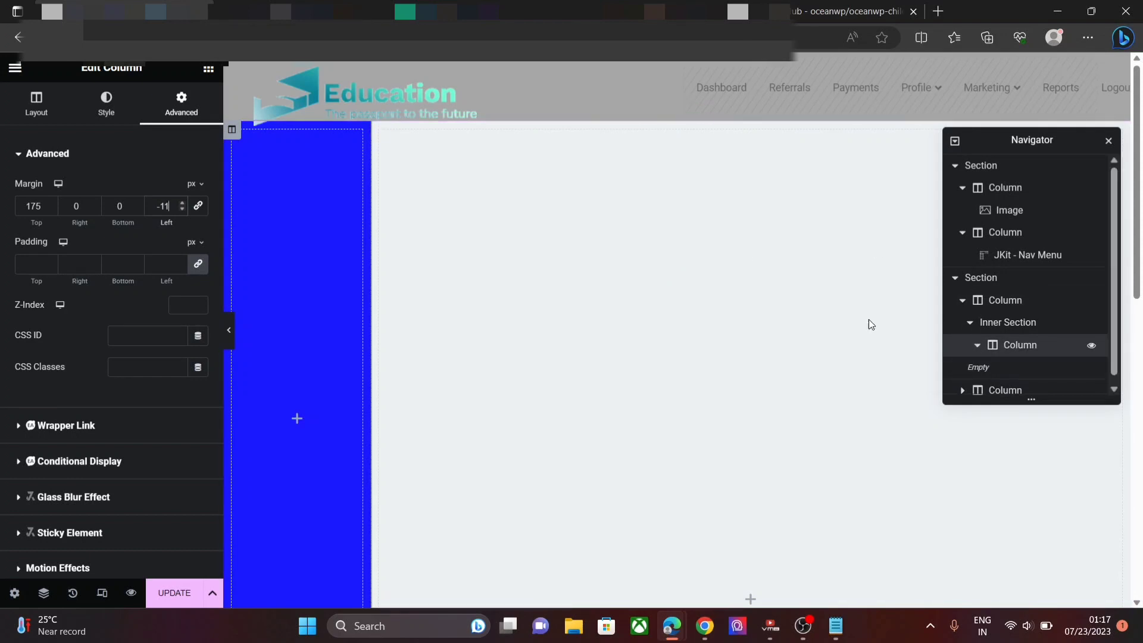
- Search the widgets for ICON and drop an Icon List into the blue column
{"action": "left_click", "coordinate": [208, 70]}
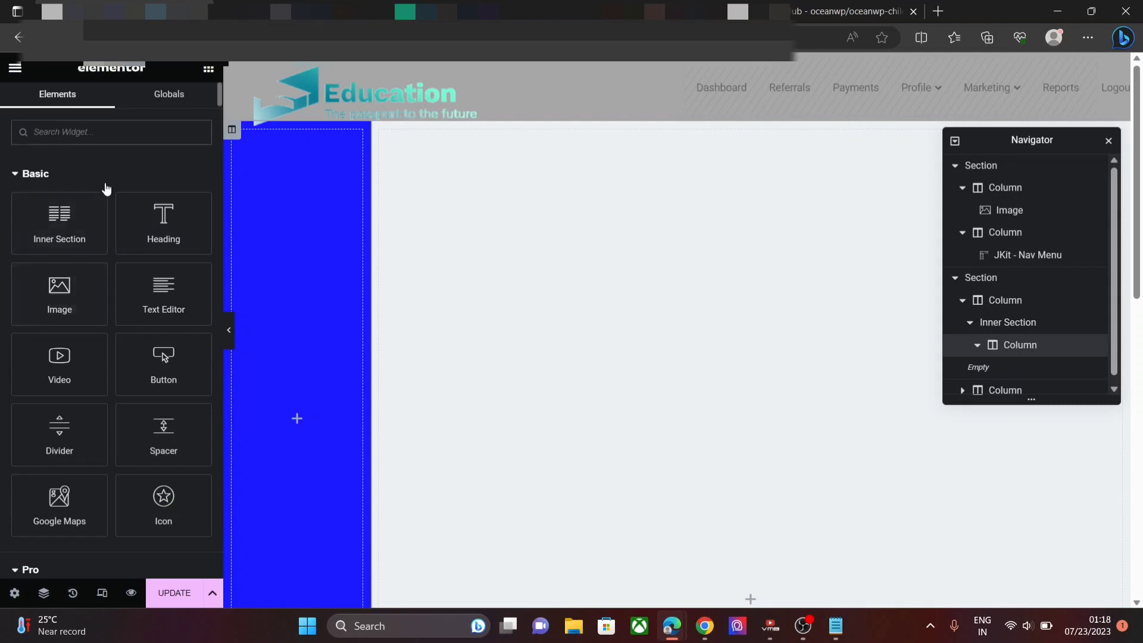
{"action": "type", "text": "ICON"}
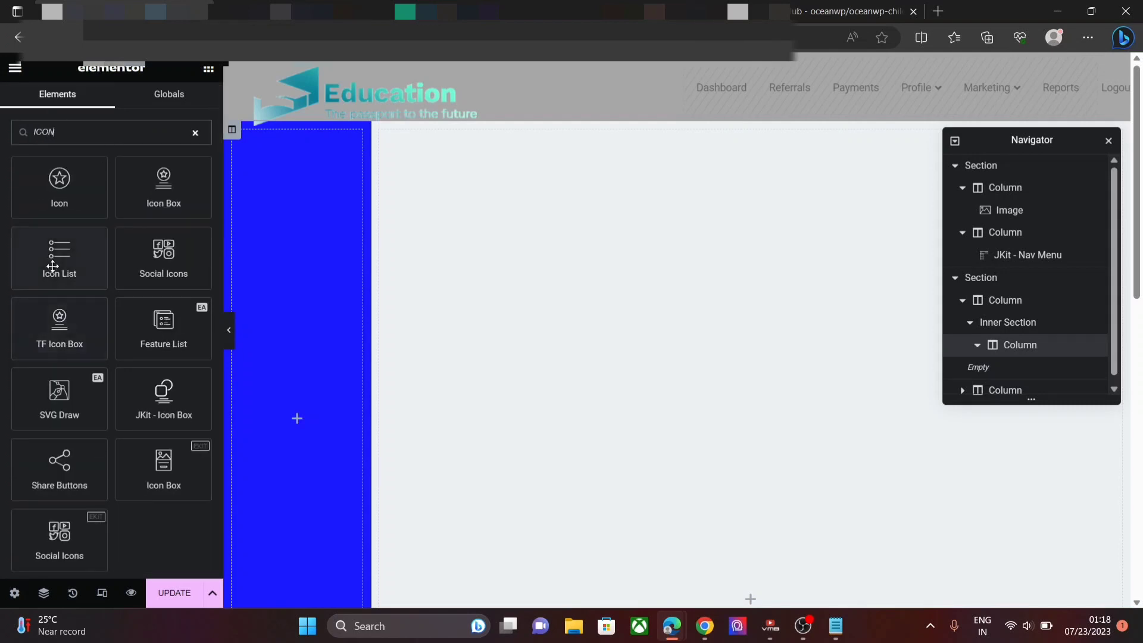
{"action": "left_click_drag", "start_coordinate": [53, 256], "coordinate": [287, 421]}
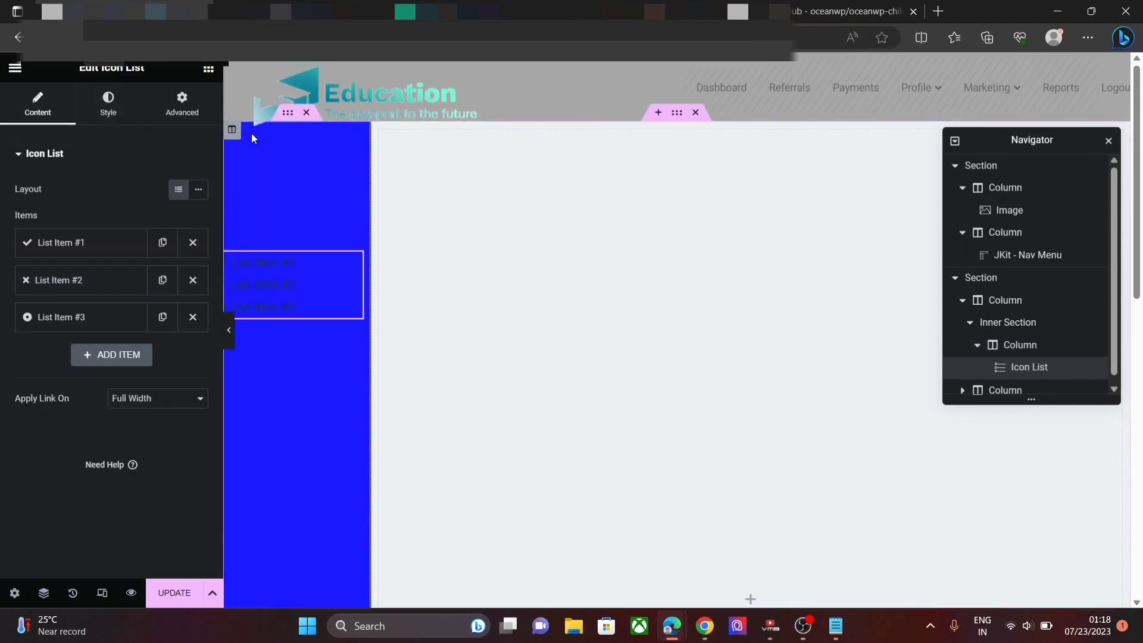
- Give the Icon List a -164 px top margin and a 31 px left margin
{"action": "left_click", "coordinate": [175, 116]}
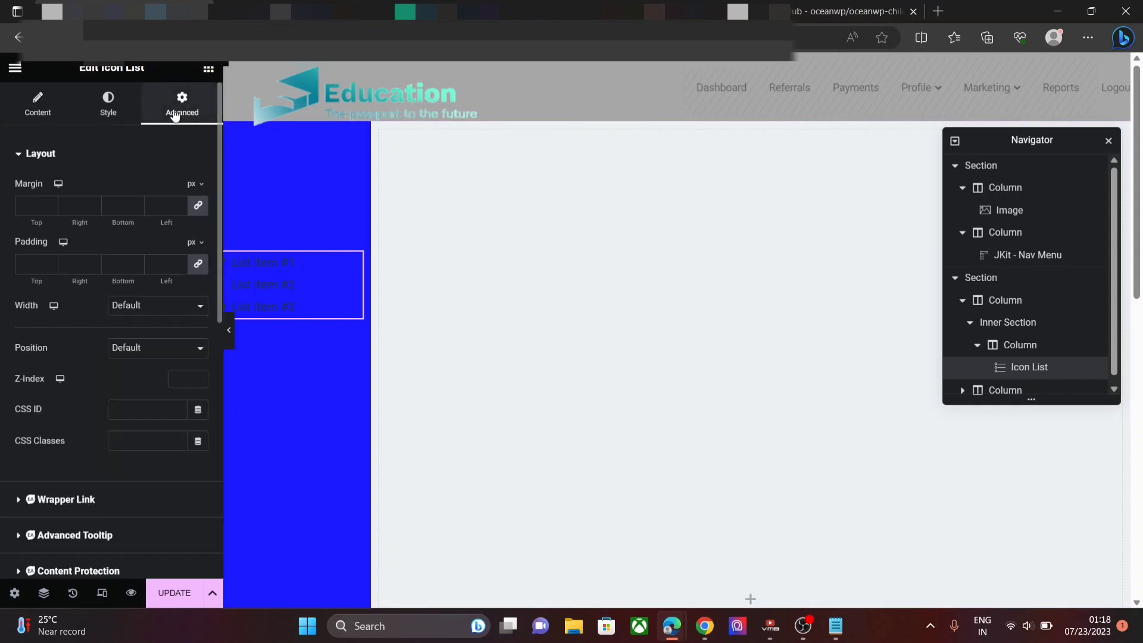
{"action": "left_click", "coordinate": [199, 207]}
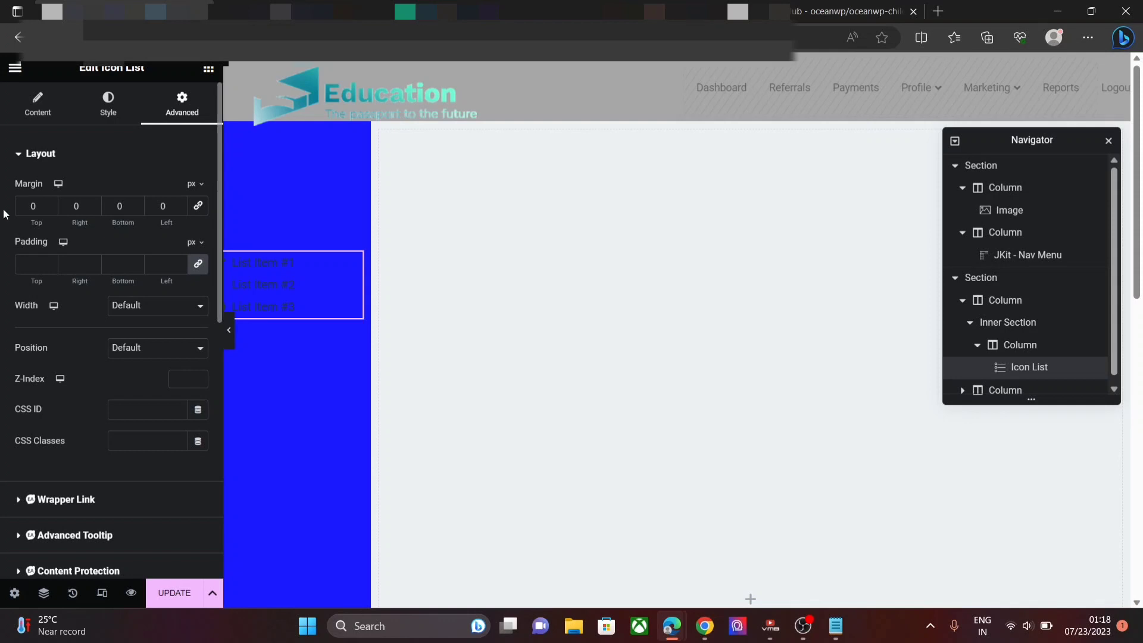
{"action": "left_click", "coordinate": [52, 210]}
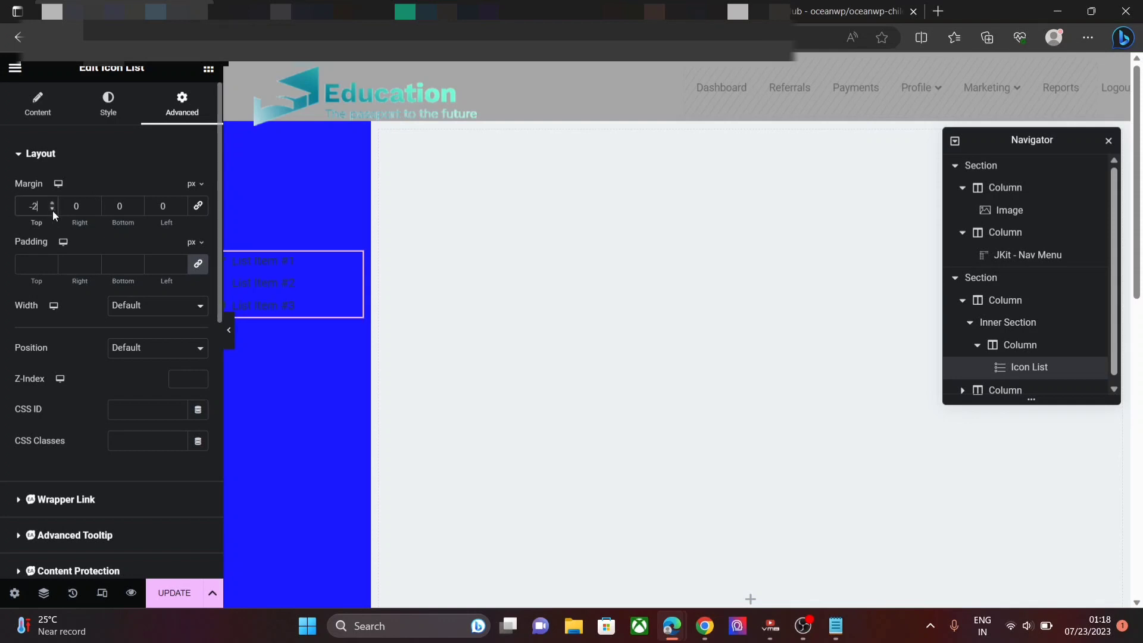
{"action": "left_click_drag", "start_coordinate": [52, 210], "coordinate": [52, 209]}
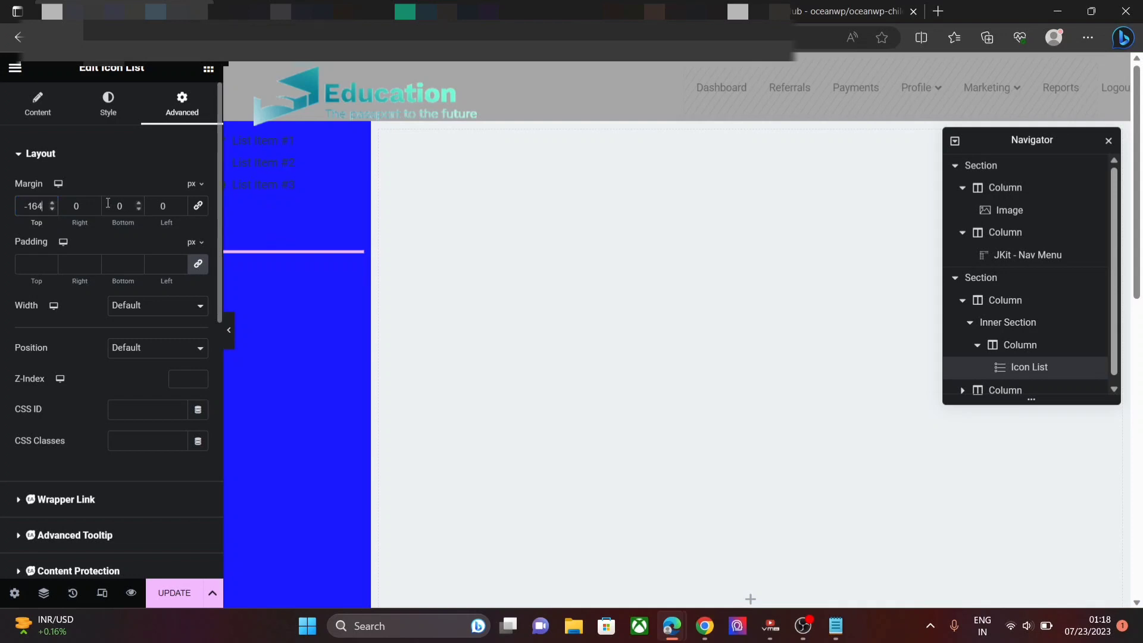
{"action": "left_click", "coordinate": [180, 203]}
{"action": "left_click", "coordinate": [181, 203]}
{"action": "left_click", "coordinate": [182, 203]}
{"action": "left_click", "coordinate": [182, 203]}
{"action": "left_click", "coordinate": [40, 104]}
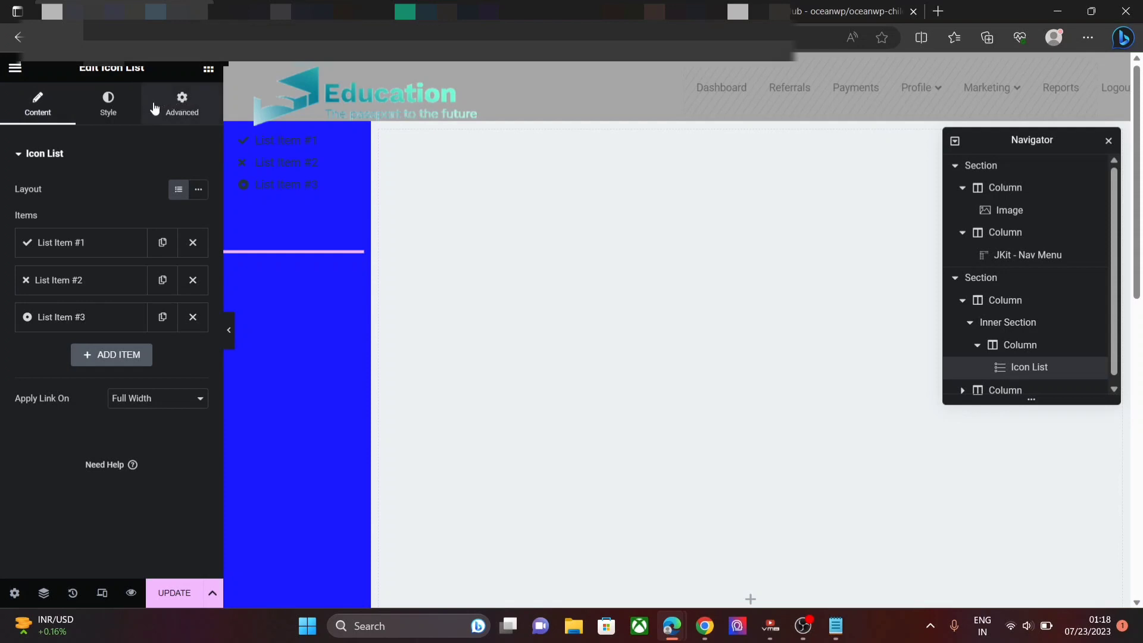
- Rename List Item #1 to Dashboard
{"action": "left_click", "coordinate": [104, 244]}
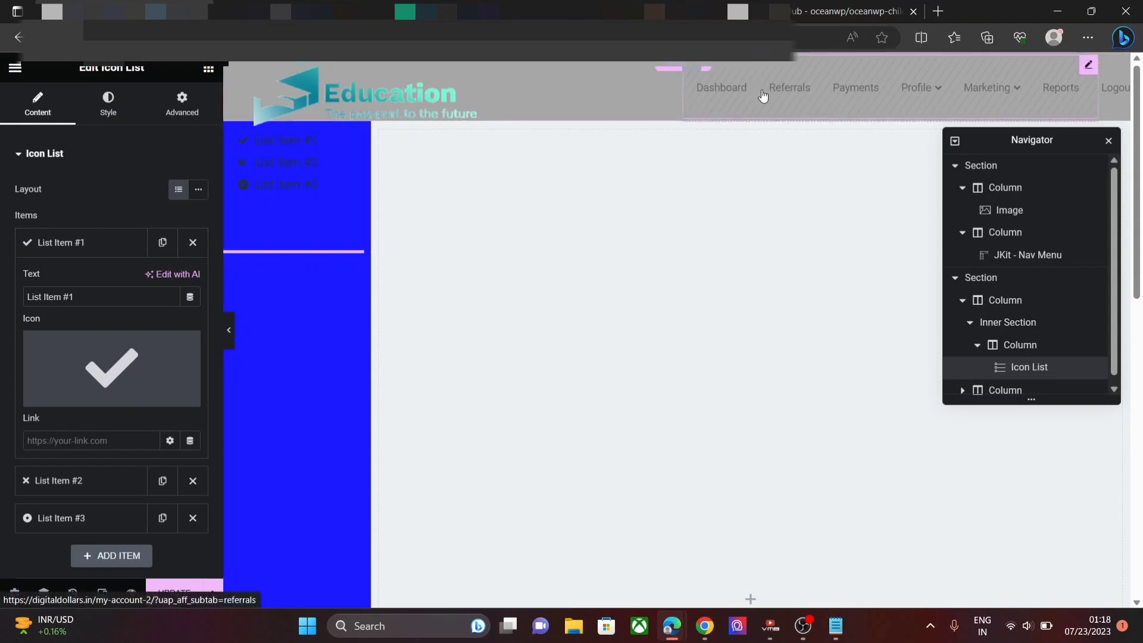
{"action": "left_click", "coordinate": [106, 246]}
{"action": "left_click", "coordinate": [106, 244]}
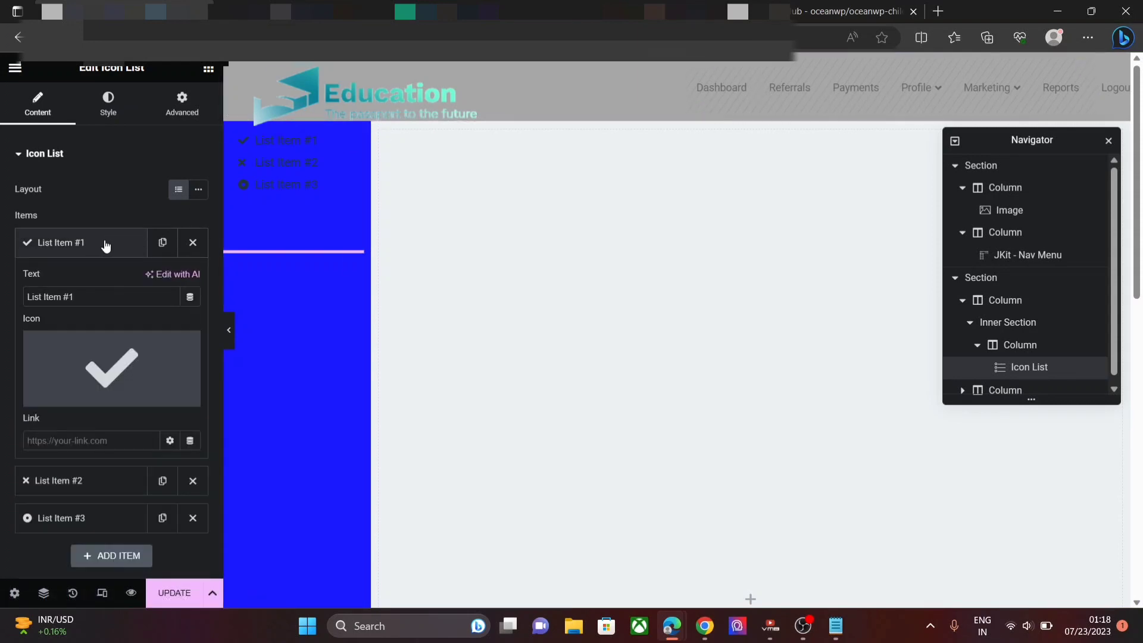
{"action": "left_click", "coordinate": [103, 297]}
{"action": "key", "text": "BackSpace"}
{"action": "key", "text": "BackSpace"}
{"action": "key", "text": "BackSpace"}
{"action": "key", "text": "BackSpace"}
{"action": "key", "text": "BackSpace"}
{"action": "key", "text": "BackSpace"}
{"action": "key", "text": "BackSpace"}
{"action": "key", "text": "BackSpace"}
{"action": "key", "text": "BackSpace"}
{"action": "key", "text": "BackSpace"}
{"action": "key", "text": "BackSpace"}
{"action": "key", "text": "BackSpace"}
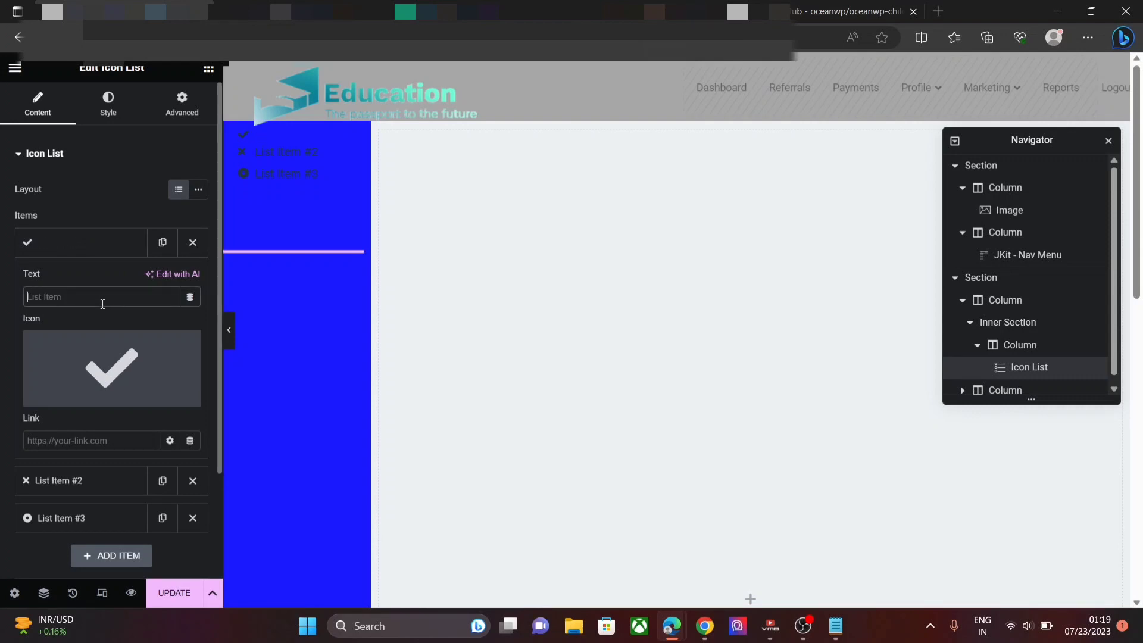
{"action": "type", "text": "Dashboard"}
- Copy the Dashboard overview URL from the notes into the item's Link field
{"action": "left_click", "coordinate": [831, 631]}
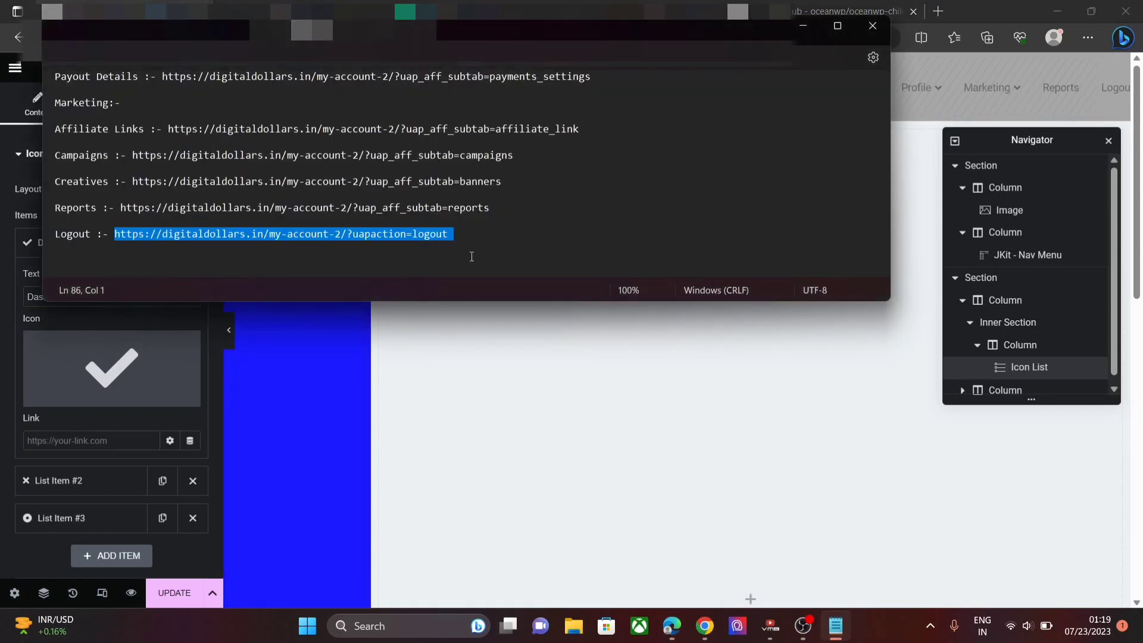
{"action": "key", "text": "Up"}
{"action": "key", "text": "Up"}
{"action": "key", "text": "Up"}
{"action": "key", "text": "Up"}
{"action": "key", "text": "Up"}
{"action": "key", "text": "Up"}
{"action": "key", "text": "Up"}
{"action": "key", "text": "Up"}
{"action": "key", "text": "Up"}
{"action": "key", "text": "Up"}
{"action": "key", "text": "Up"}
{"action": "key", "text": "Up"}
{"action": "key", "text": "Up"}
{"action": "key", "text": "Up"}
{"action": "key", "text": "Up"}
{"action": "key", "text": "Up"}
{"action": "key", "text": "Up"}
{"action": "key", "text": "Up"}
{"action": "key", "text": "Up"}
{"action": "key", "text": "Up"}
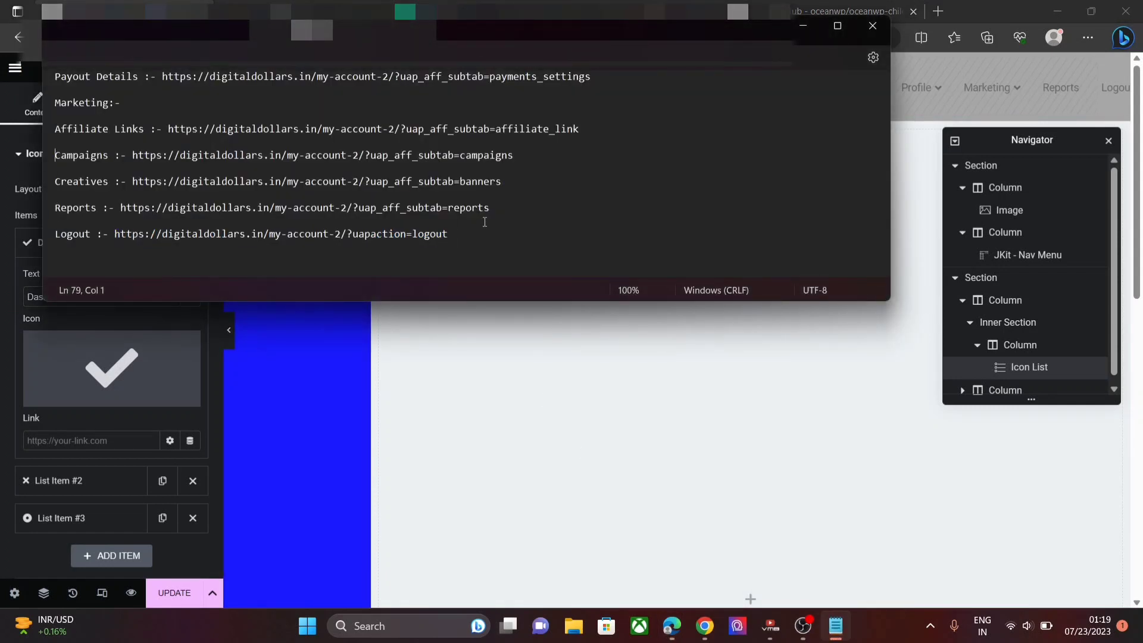
{"action": "key", "text": "Up"}
{"action": "key", "text": "Up"}
{"action": "key", "text": "Up"}
{"action": "key", "text": "Up"}
{"action": "key", "text": "Up"}
{"action": "key", "text": "Up"}
{"action": "key", "text": "Up"}
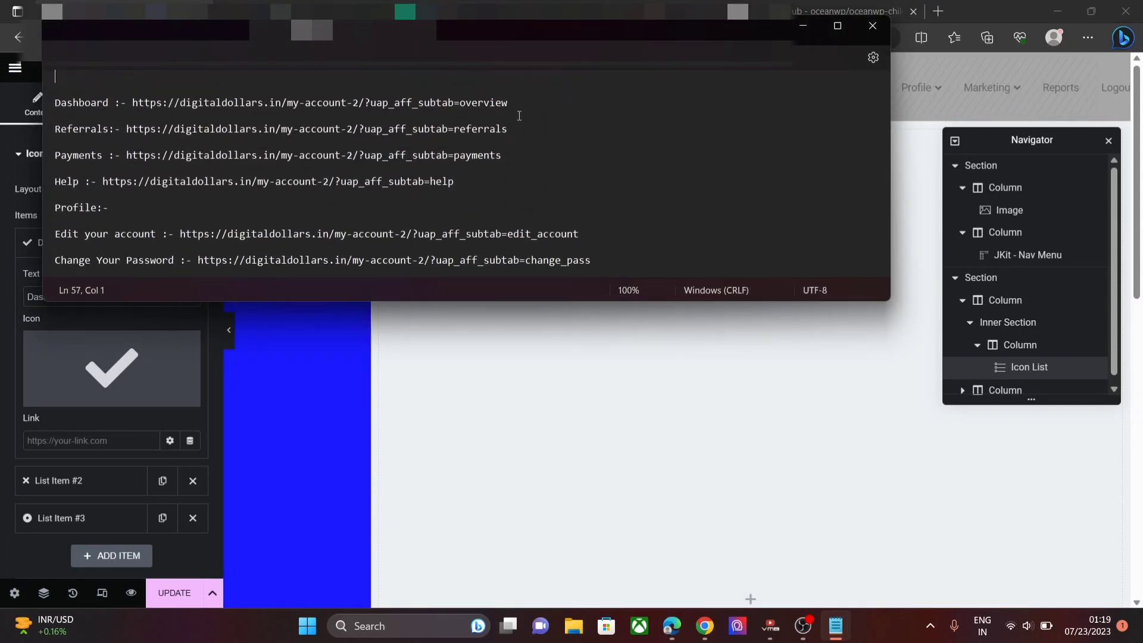
{"action": "left_click_drag", "start_coordinate": [519, 106], "coordinate": [131, 103]}
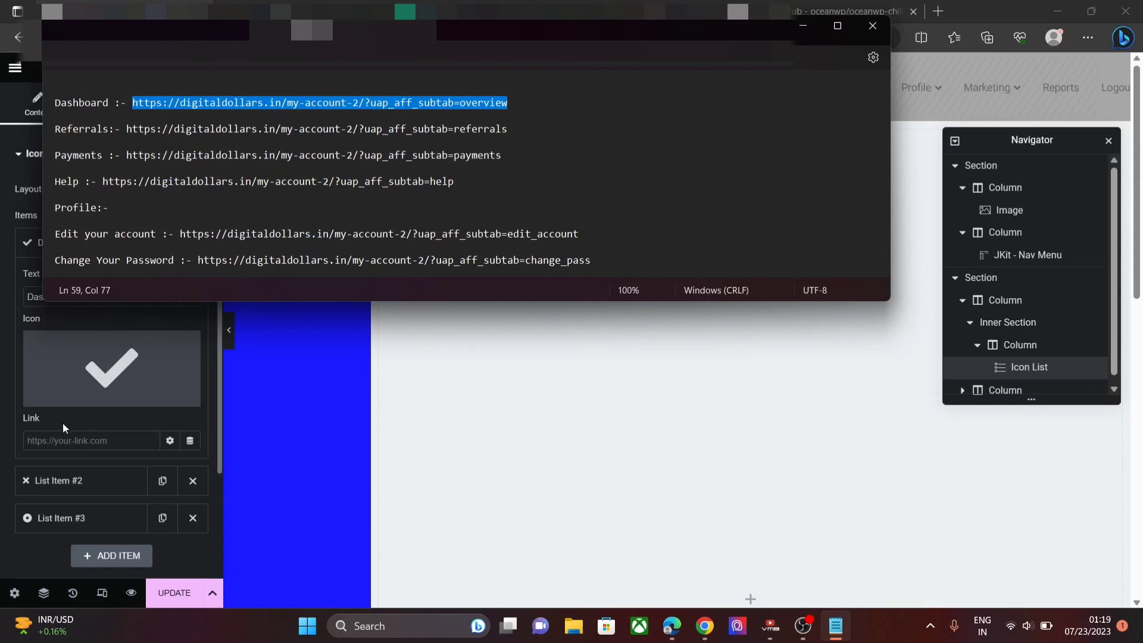
{"action": "left_click", "coordinate": [67, 440]}
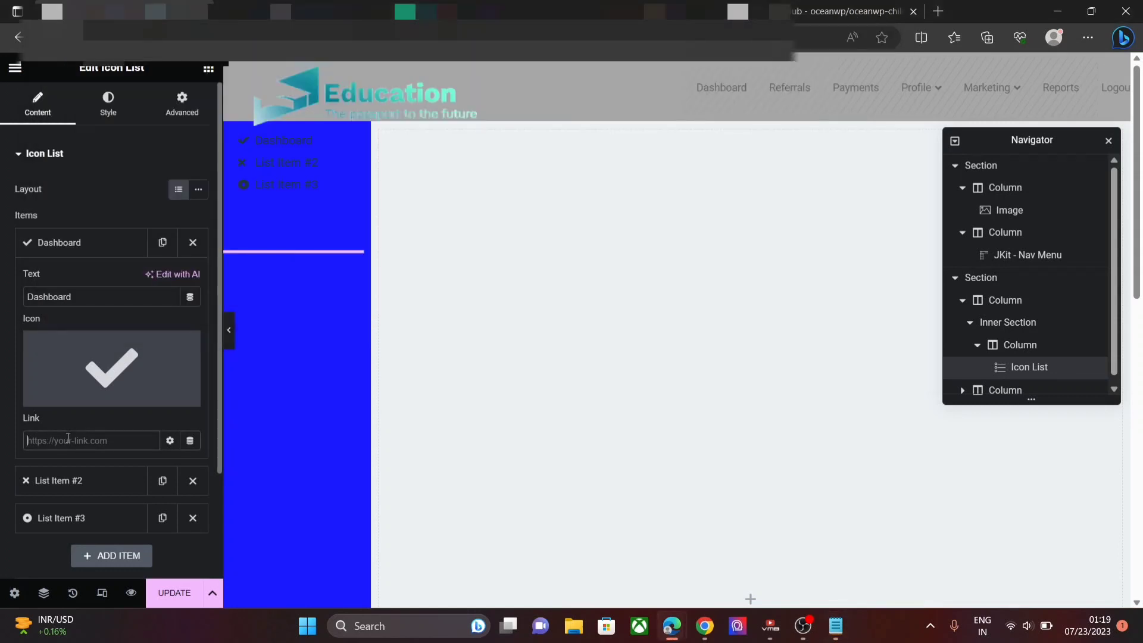
{"action": "key", "text": "ctrl+v"}
- Insert the open-book icon from the Icon Library for the Dashboard item
{"action": "mouse_move", "coordinate": [92, 360]}
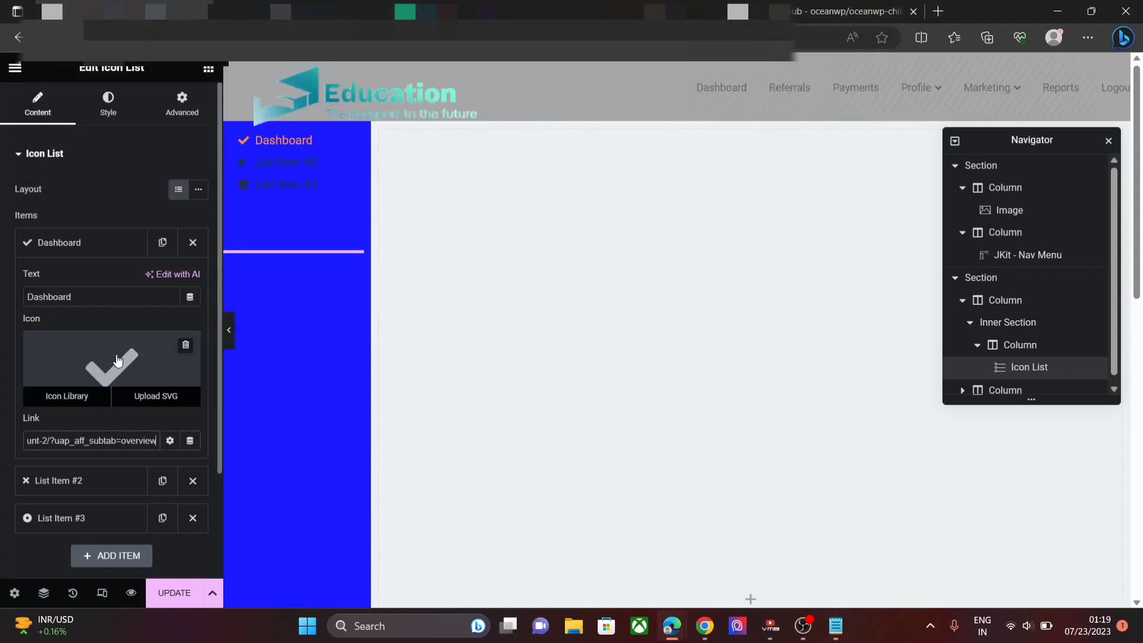
{"action": "left_click", "coordinate": [94, 402]}
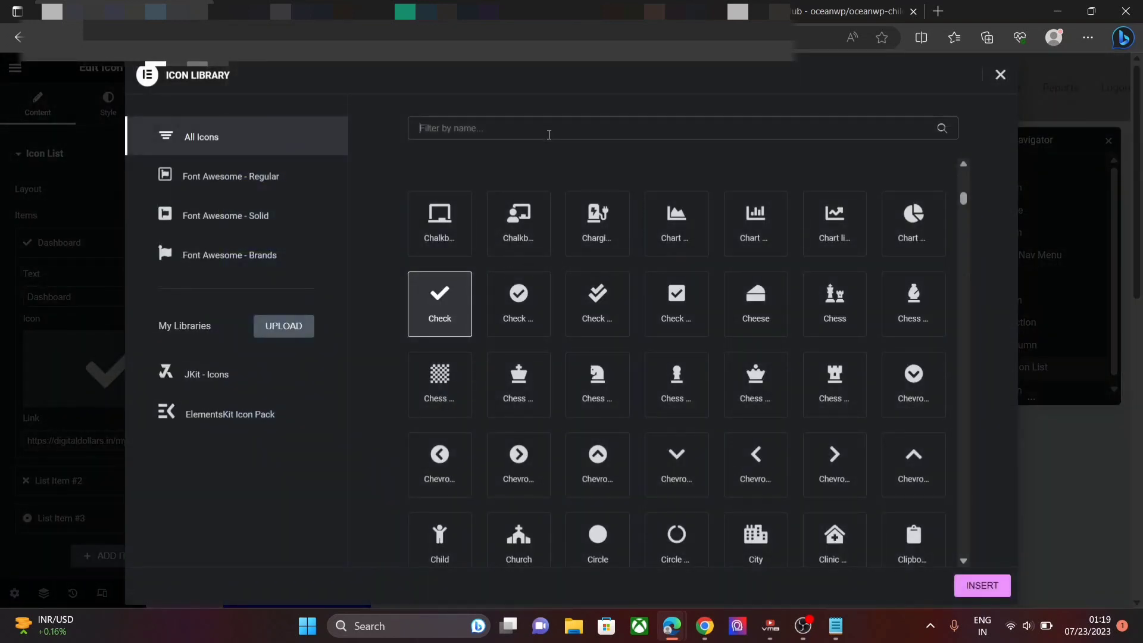
{"action": "type", "text": "ACC"}
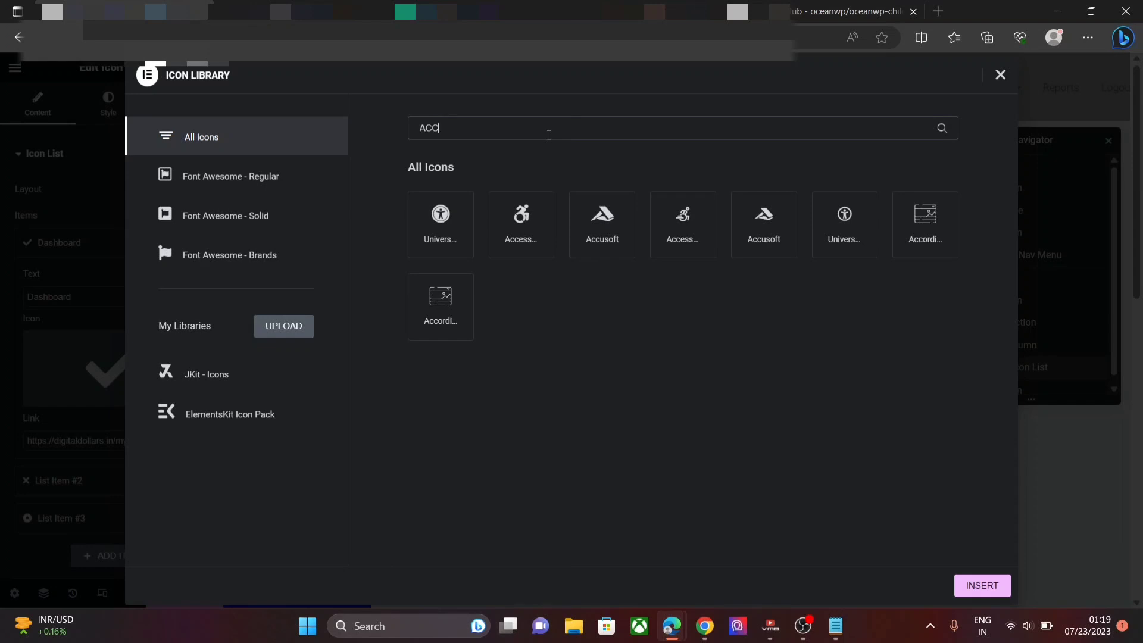
{"action": "key", "text": "BackSpace"}
{"action": "key", "text": "BackSpace"}
{"action": "key", "text": "BackSpace"}
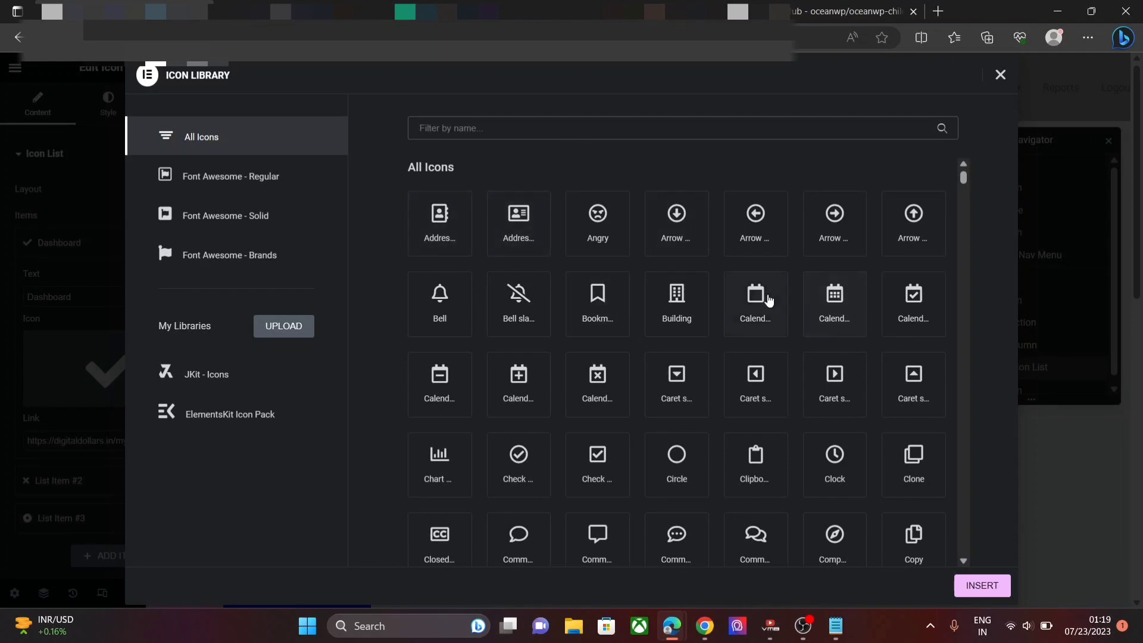
{"action": "left_click_drag", "start_coordinate": [961, 178], "coordinate": [966, 199]}
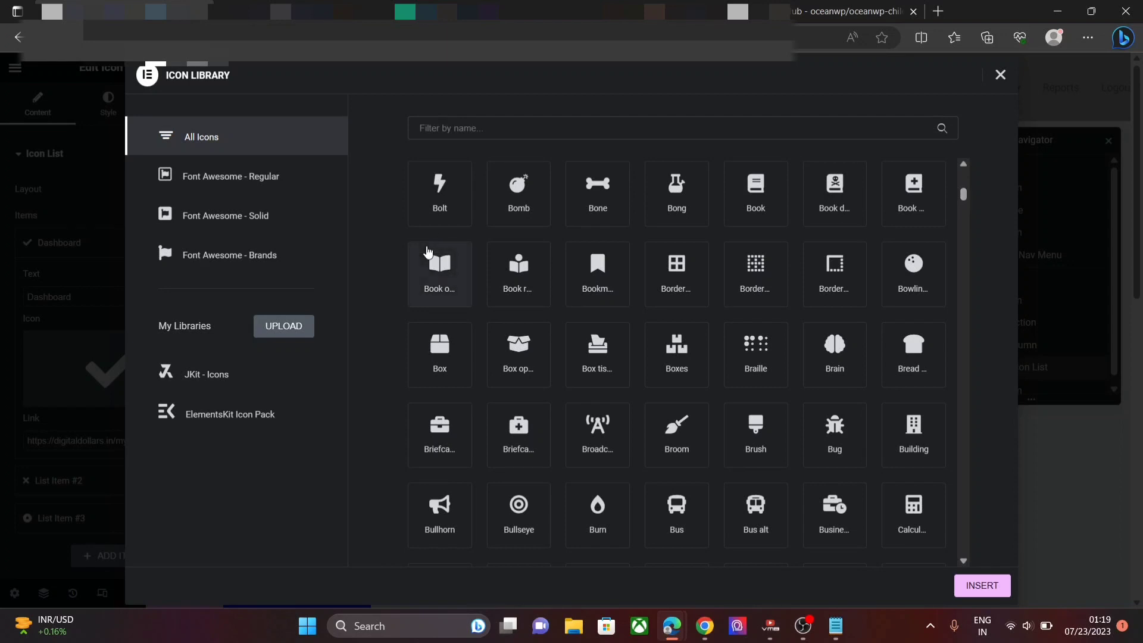
{"action": "left_click", "coordinate": [439, 269]}
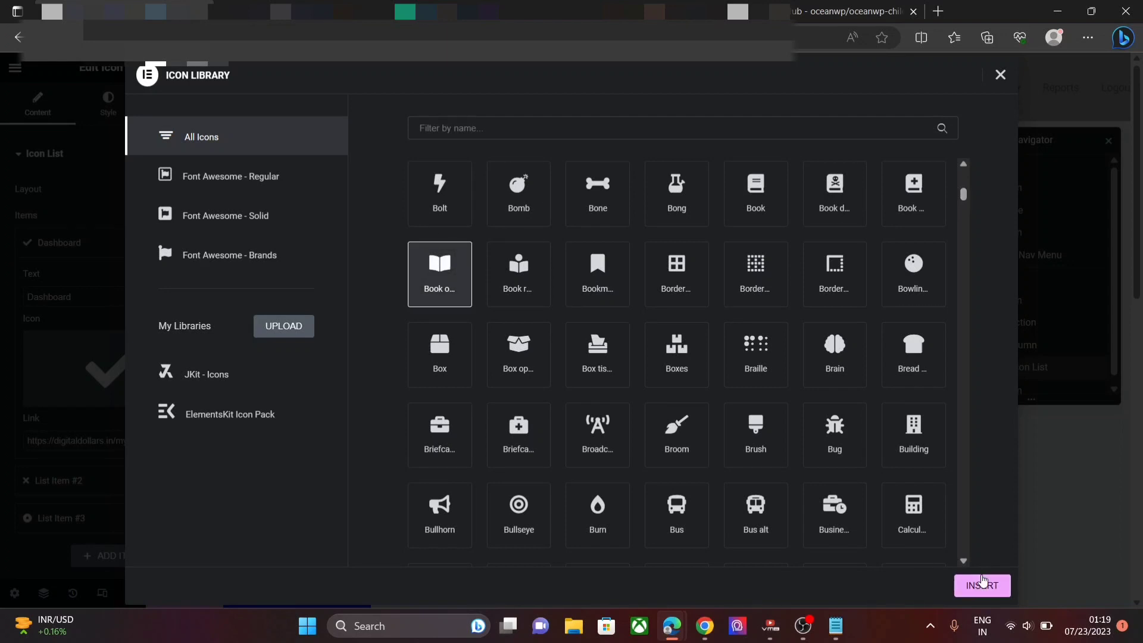
{"action": "left_click", "coordinate": [982, 586]}
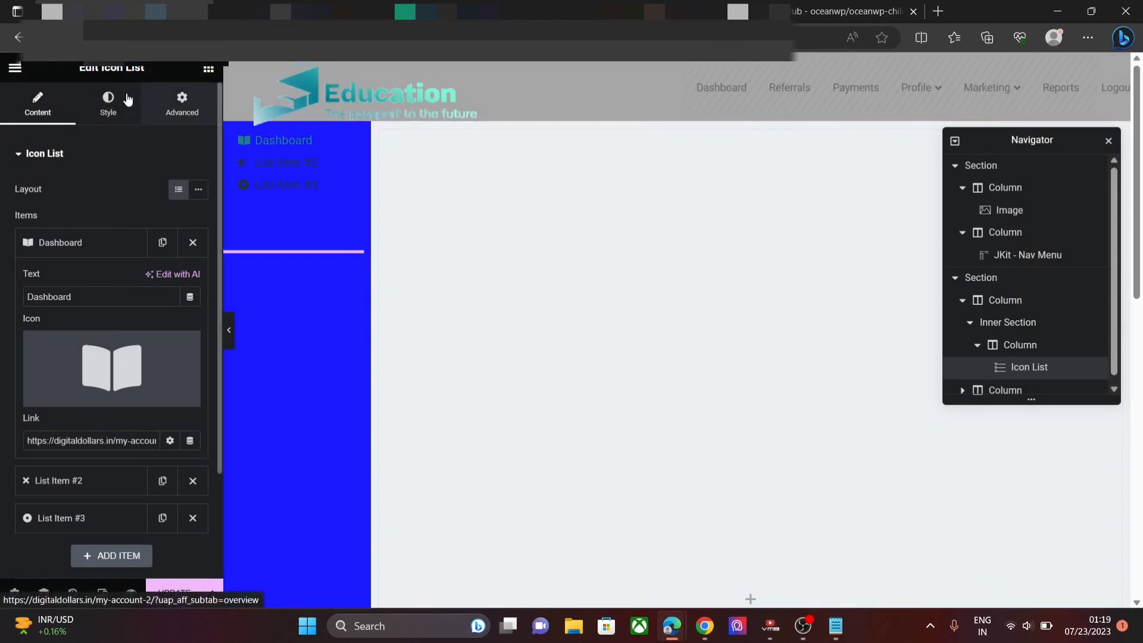
- Increase the list icon size to 26 px in the Icon style settings
{"action": "left_click", "coordinate": [107, 102]}
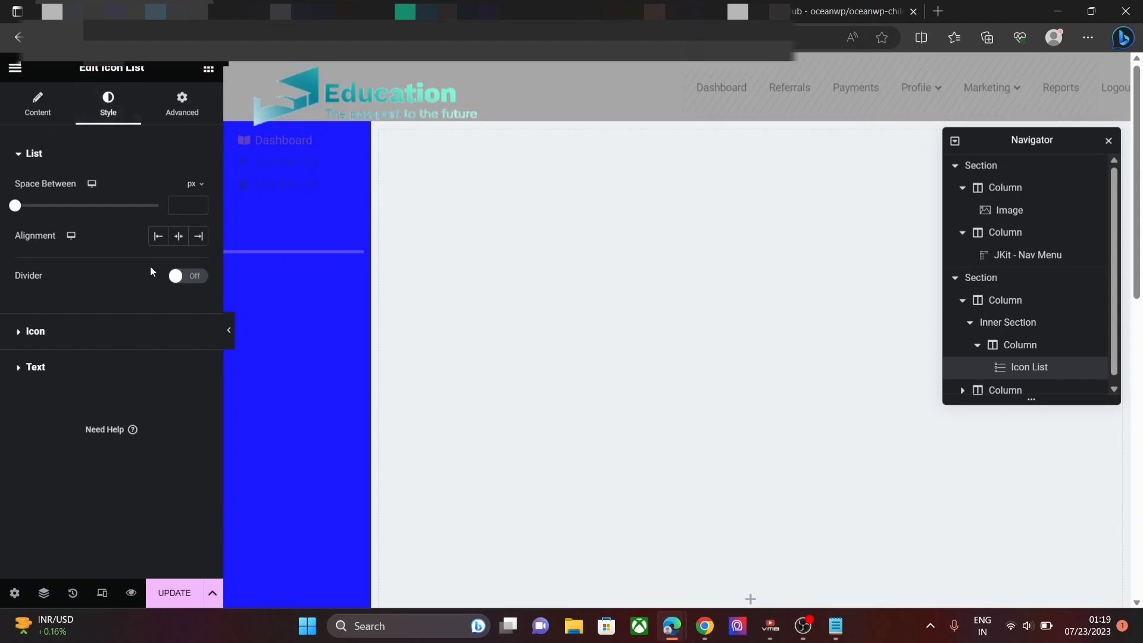
{"action": "left_click", "coordinate": [92, 337]}
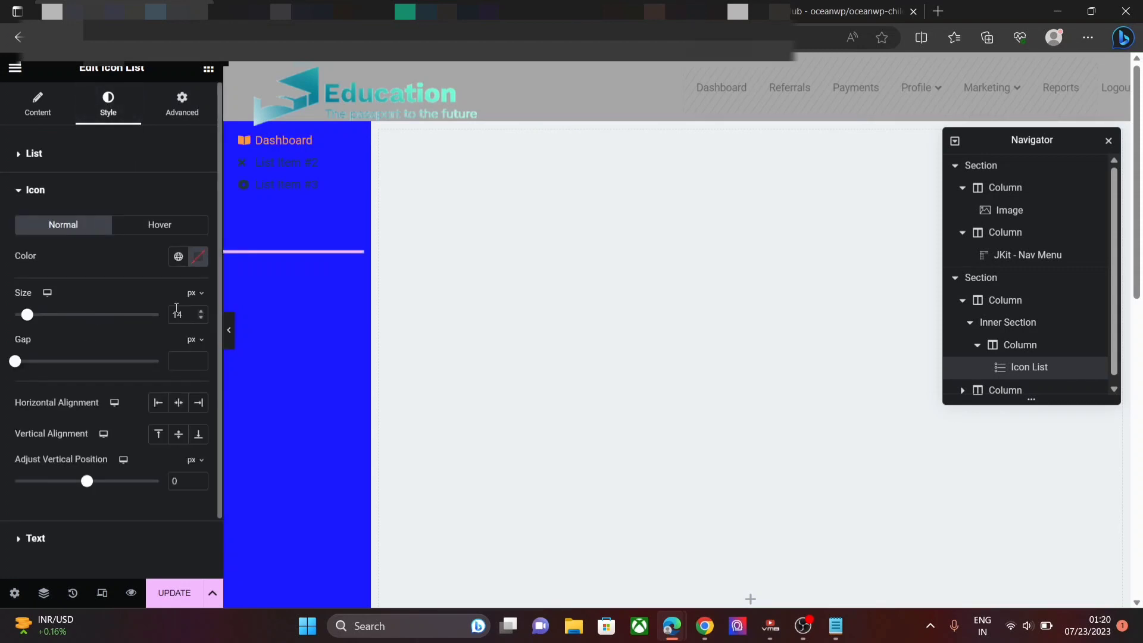
{"action": "left_click", "coordinate": [200, 311]}
{"action": "left_click", "coordinate": [200, 311]}
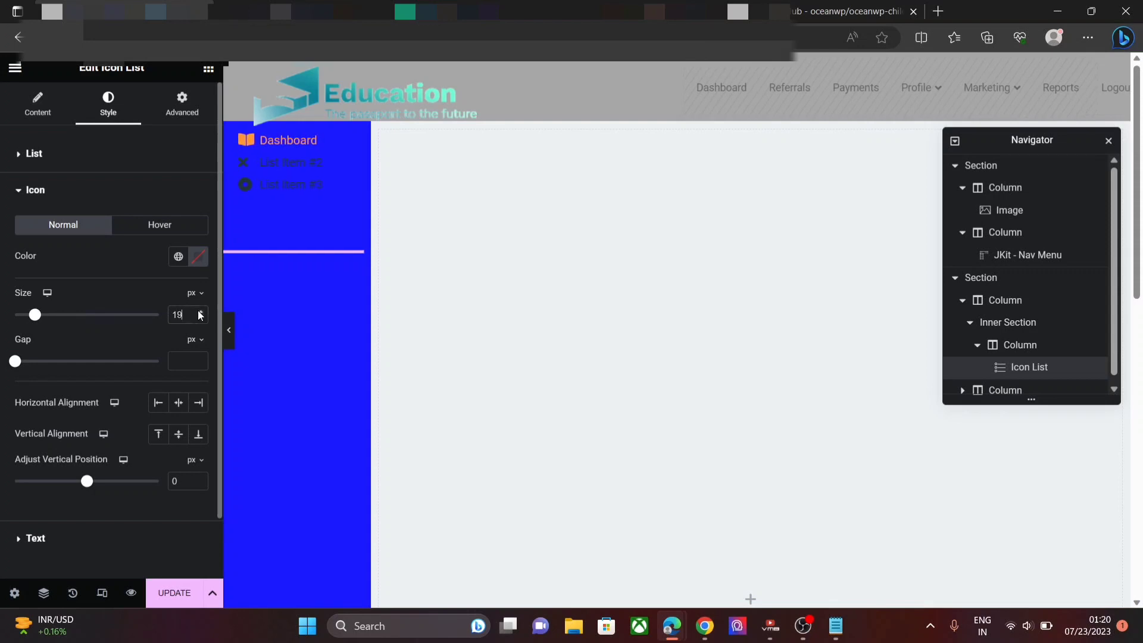
{"action": "left_click", "coordinate": [200, 311]}
{"action": "left_click", "coordinate": [200, 312]}
{"action": "left_click", "coordinate": [200, 311]}
{"action": "left_click", "coordinate": [200, 311]}
{"action": "left_click", "coordinate": [200, 312]}
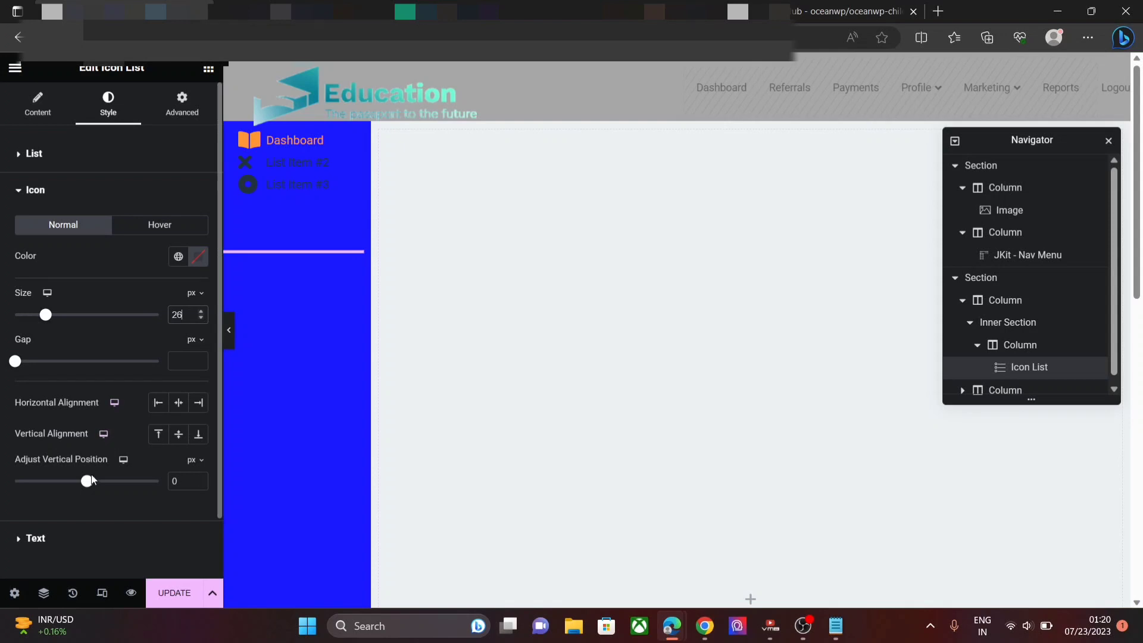
- Set the list text typography to Poppins family, 19 px size, 500 (Medium) weight
{"action": "left_click", "coordinate": [65, 530]}
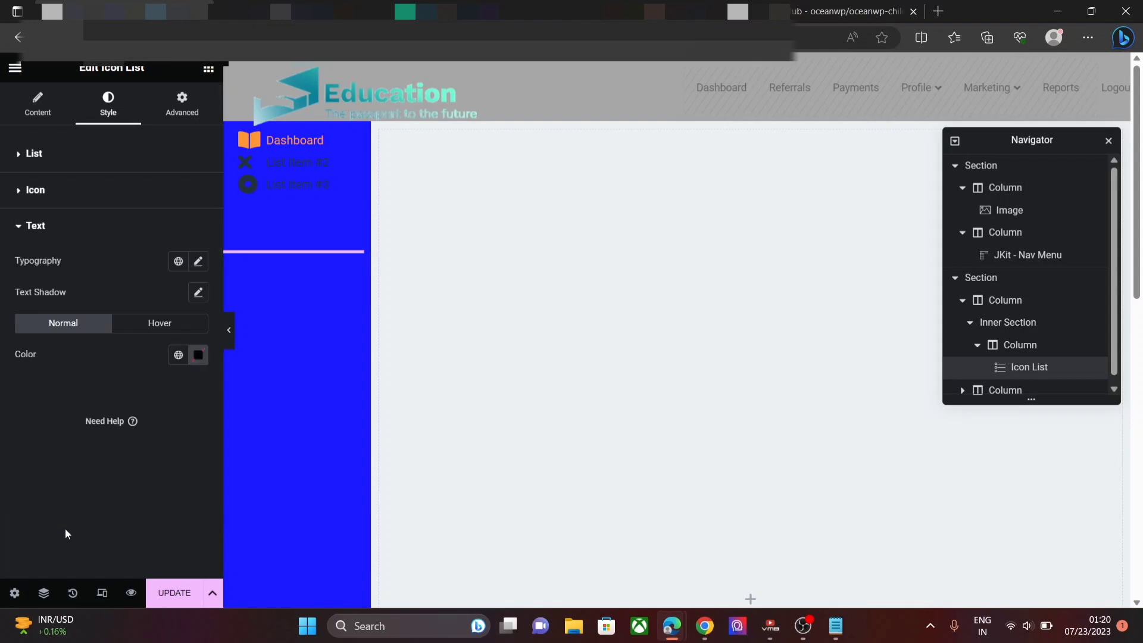
{"action": "left_click", "coordinate": [198, 262]}
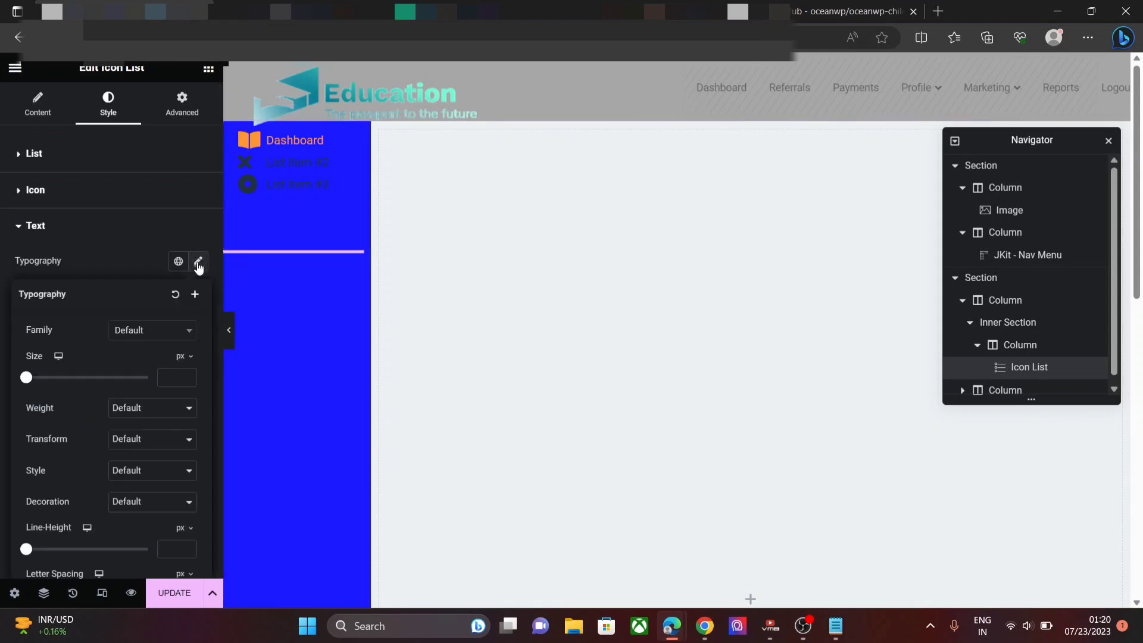
{"action": "left_click", "coordinate": [178, 333]}
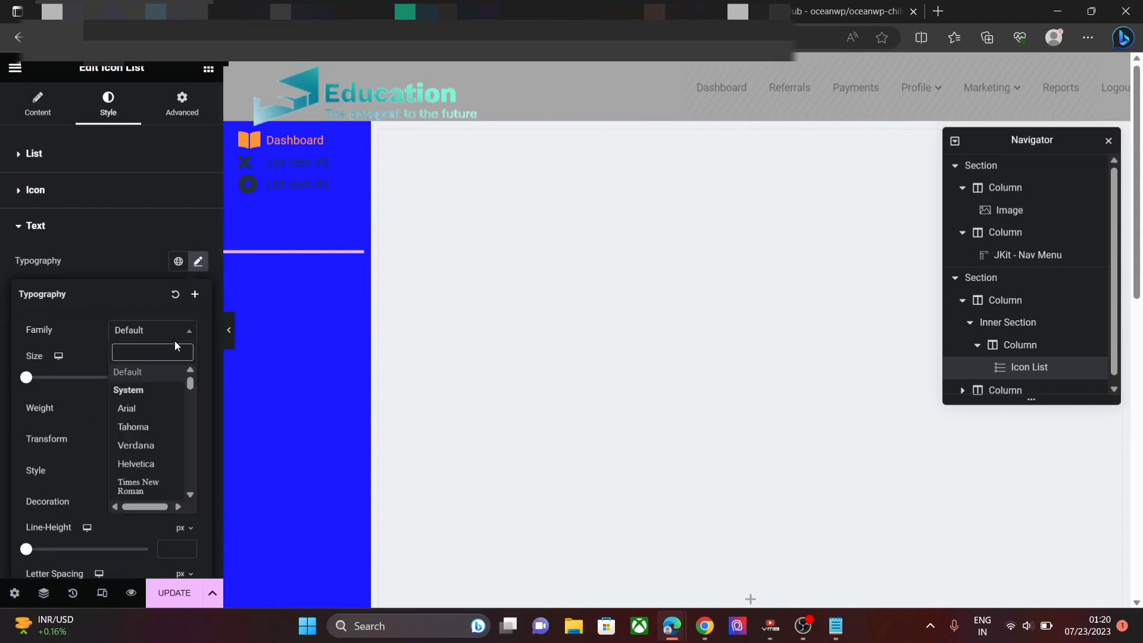
{"action": "type", "text": "POPP"}
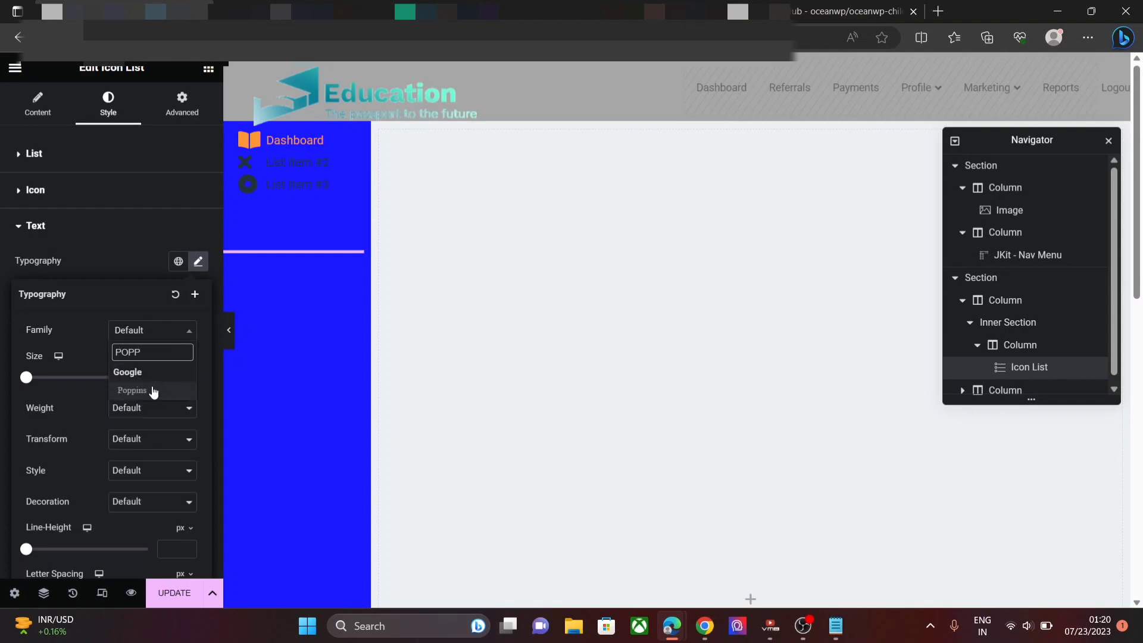
{"action": "left_click", "coordinate": [154, 390]}
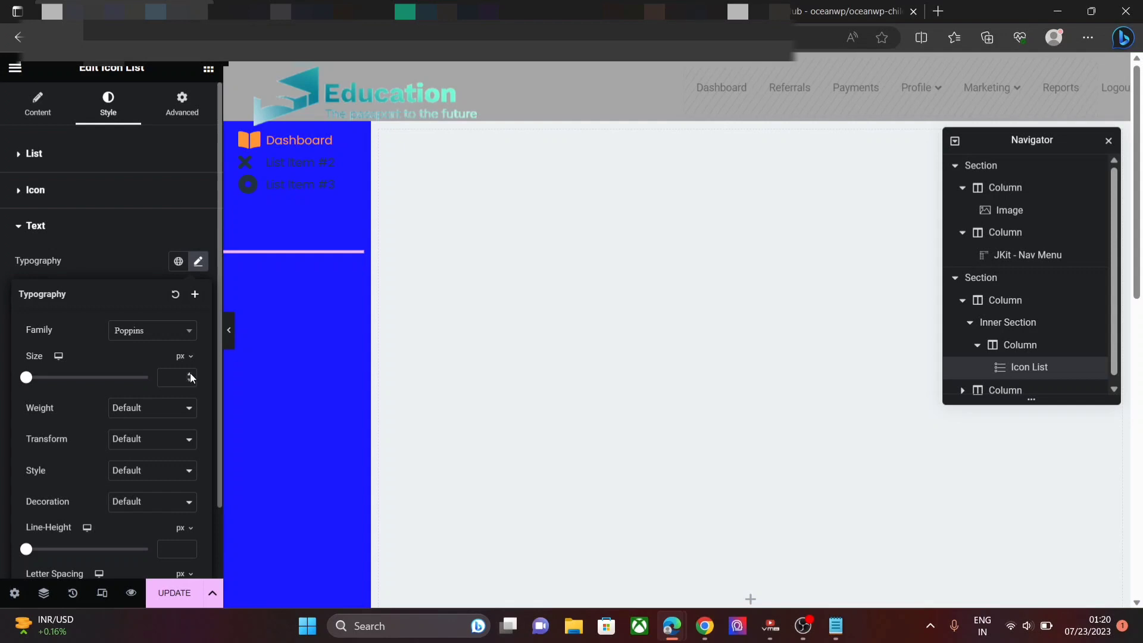
{"action": "left_click_drag", "start_coordinate": [191, 375], "coordinate": [191, 375]}
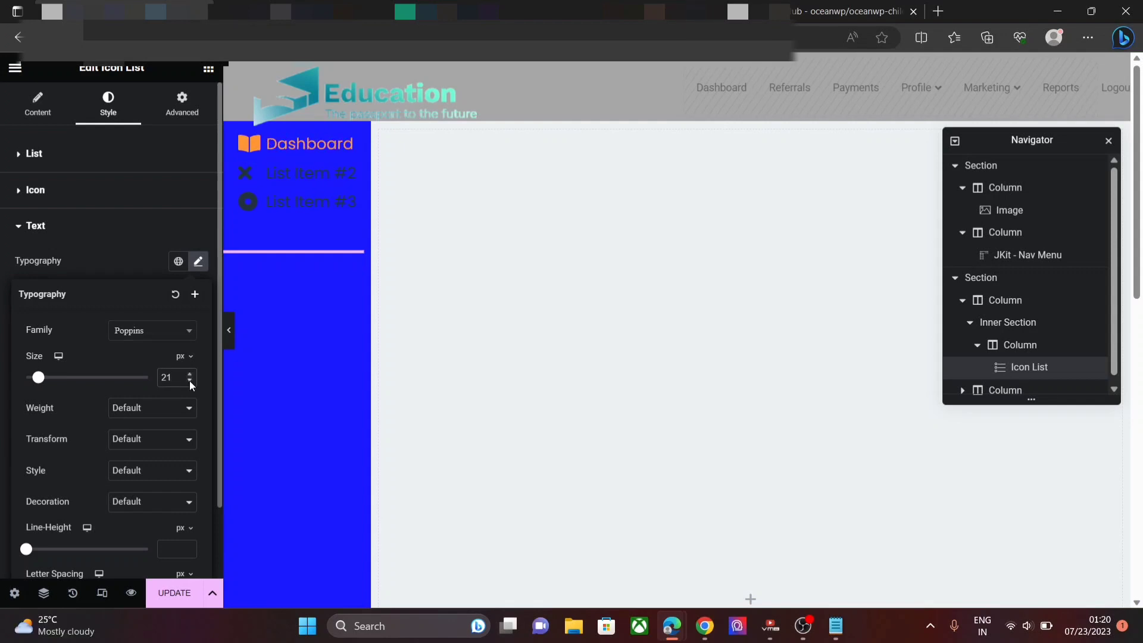
{"action": "left_click", "coordinate": [189, 381]}
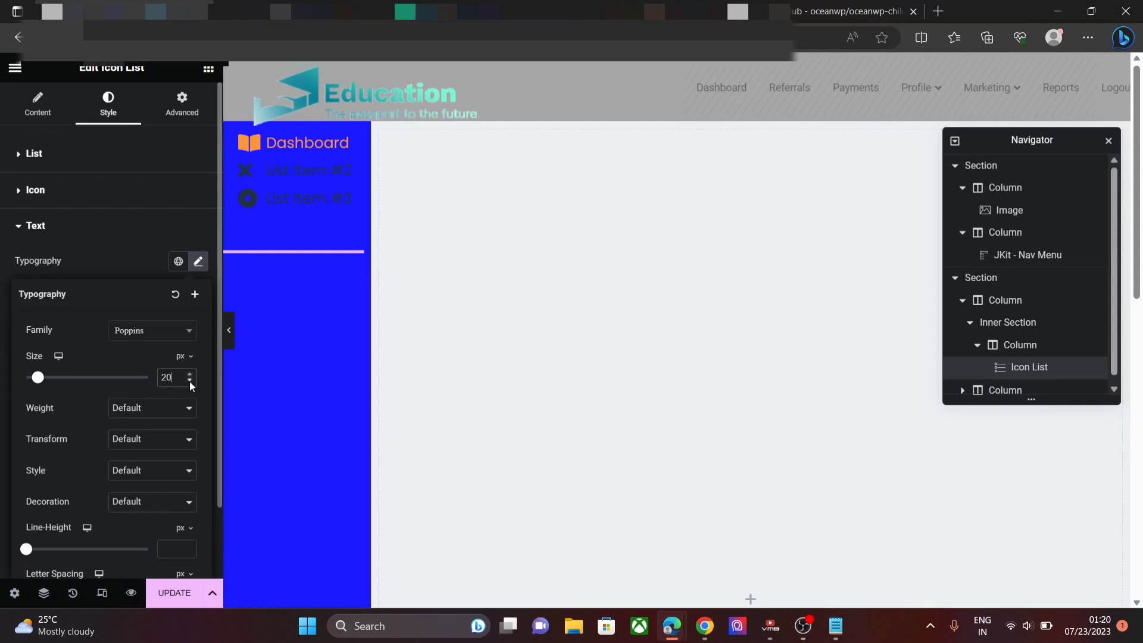
{"action": "left_click", "coordinate": [190, 381]}
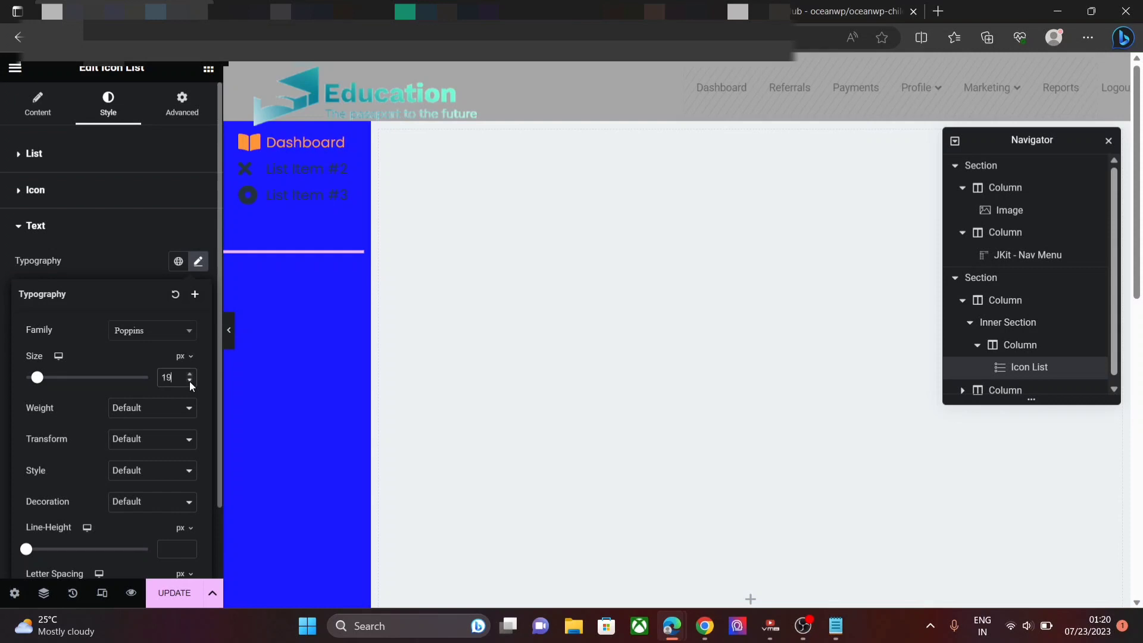
{"action": "left_click", "coordinate": [131, 408]}
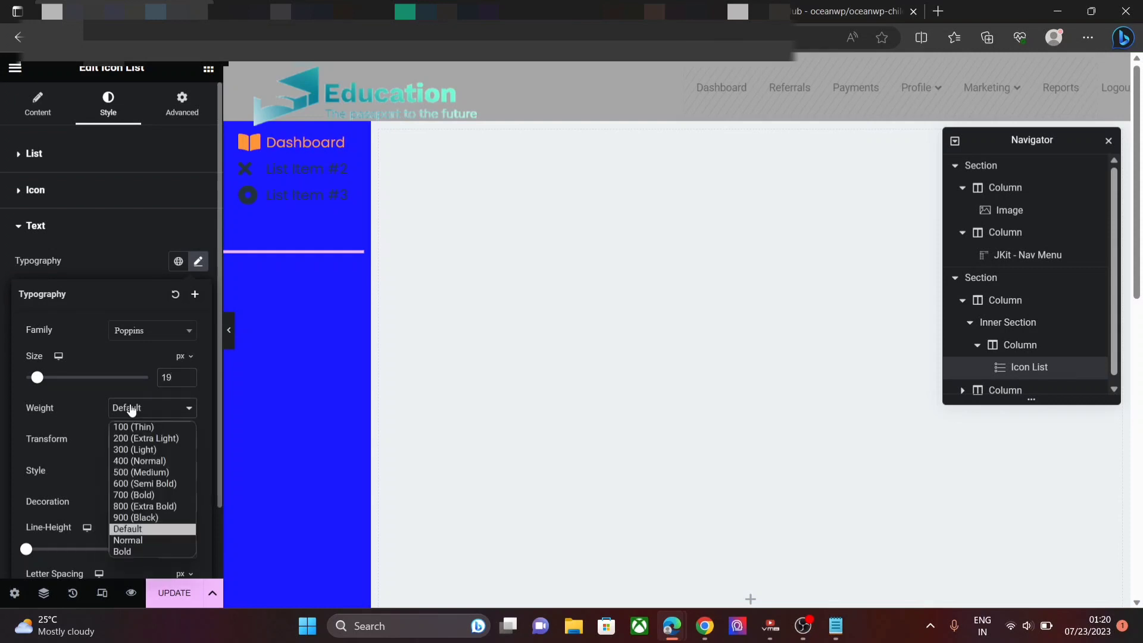
{"action": "left_click", "coordinate": [137, 468]}
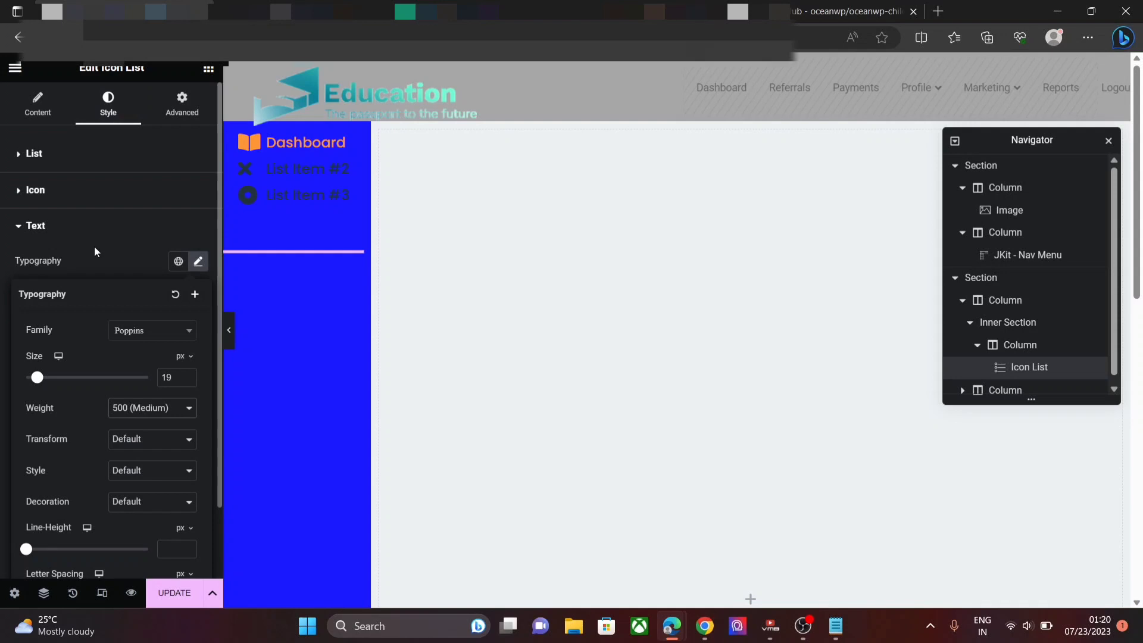
{"action": "left_click", "coordinate": [79, 232]}
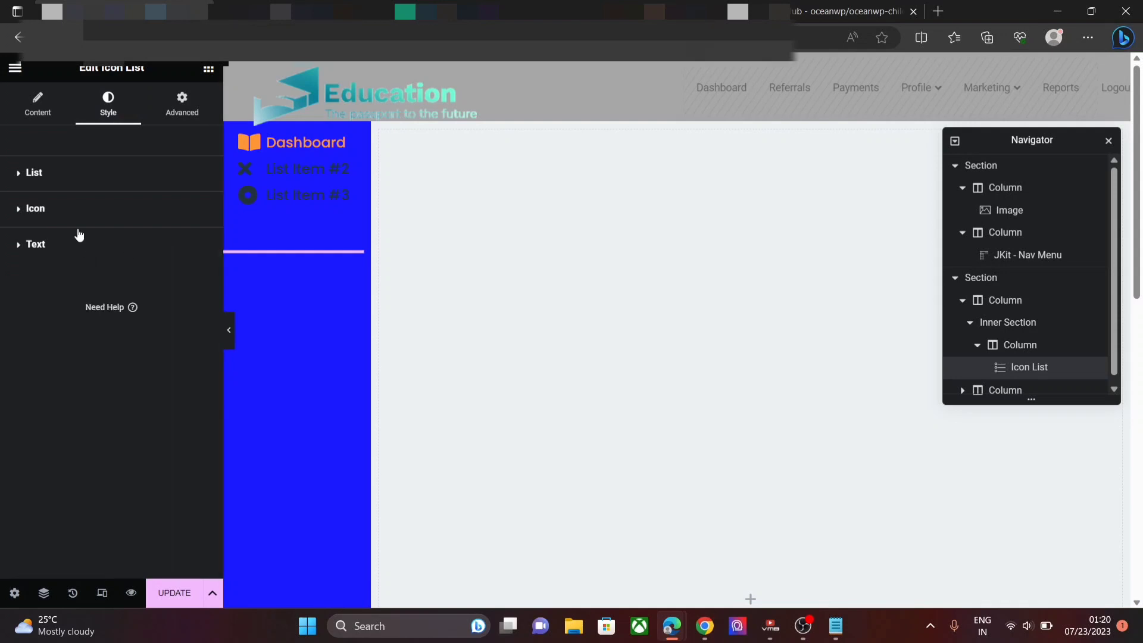
- Set the list text colour to white #FFFFFF
{"action": "left_click", "coordinate": [75, 240]}
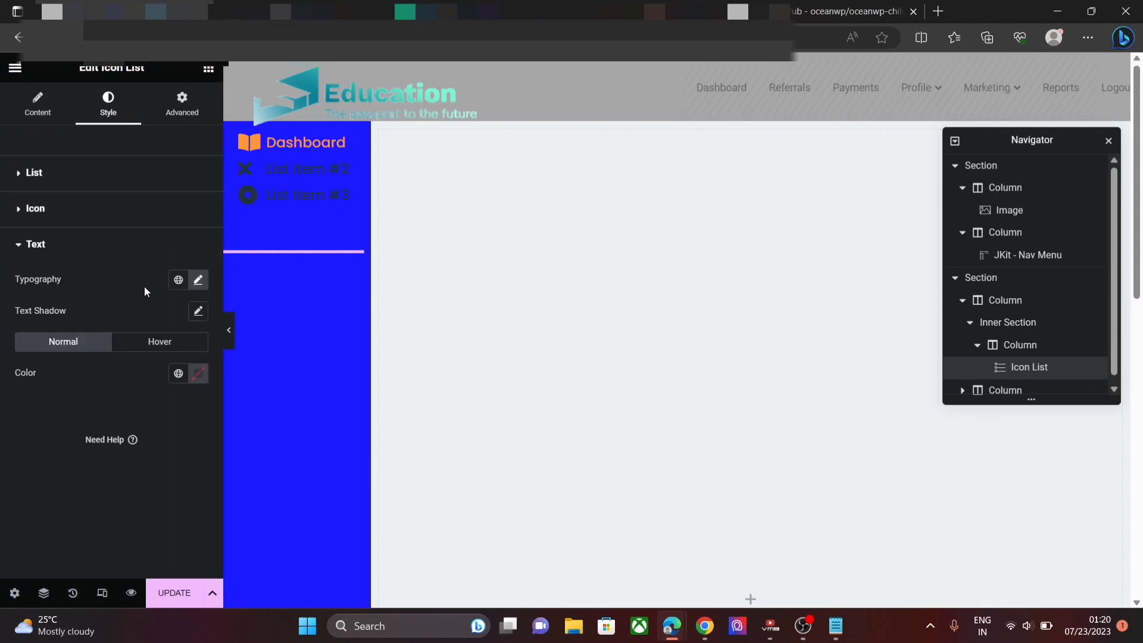
{"action": "left_click", "coordinate": [199, 374]}
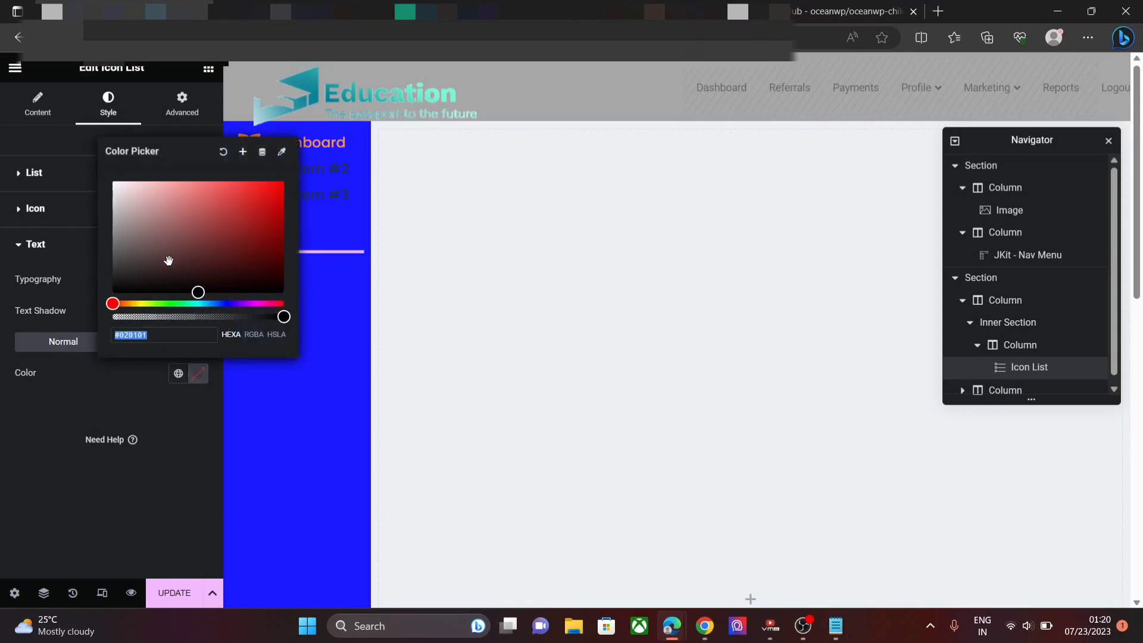
{"action": "left_click", "coordinate": [153, 335]}
{"action": "key", "text": "BackSpace"}
{"action": "key", "text": "BackSpace"}
{"action": "key", "text": "BackSpace"}
{"action": "key", "text": "BackSpace"}
{"action": "key", "text": "BackSpace"}
{"action": "key", "text": "BackSpace"}
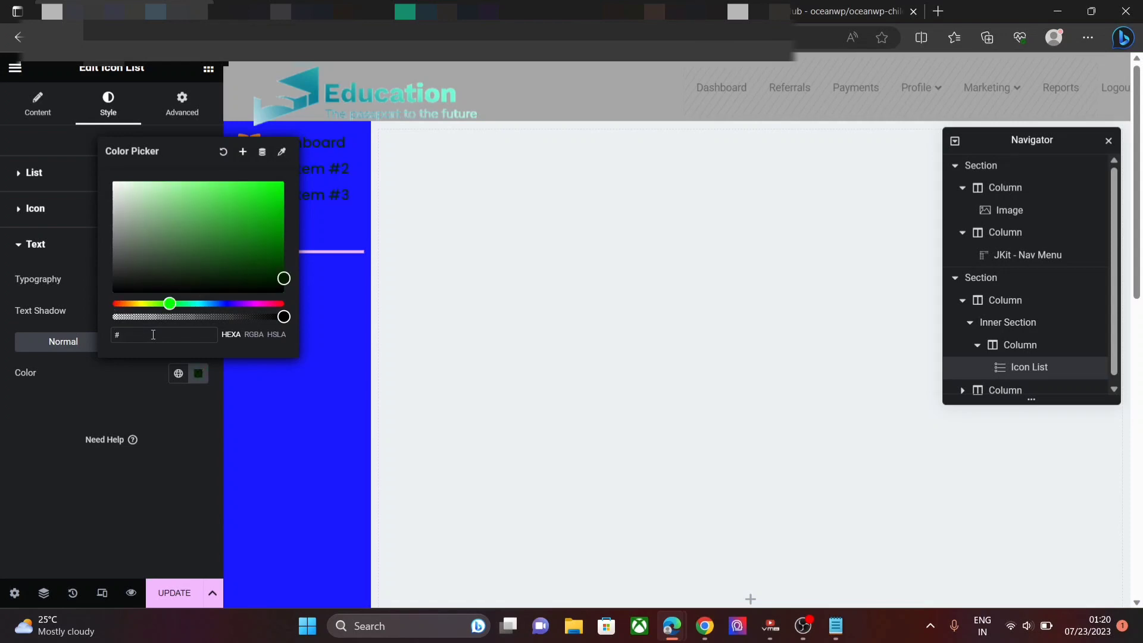
{"action": "type", "text": "FFFFFF"}
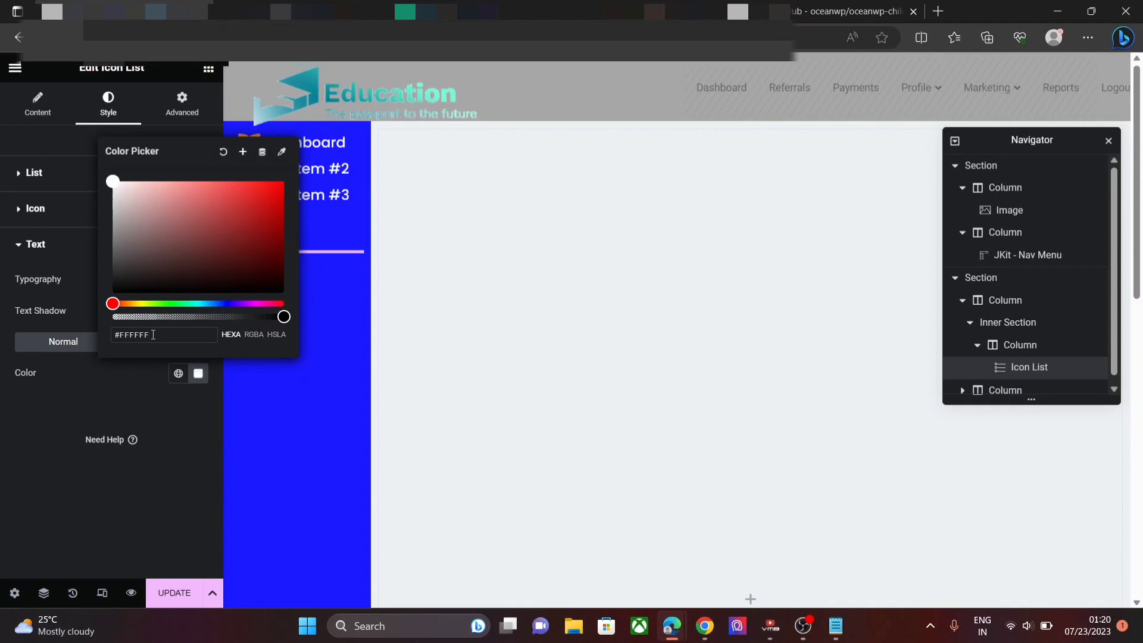
{"action": "left_click", "coordinate": [96, 436]}
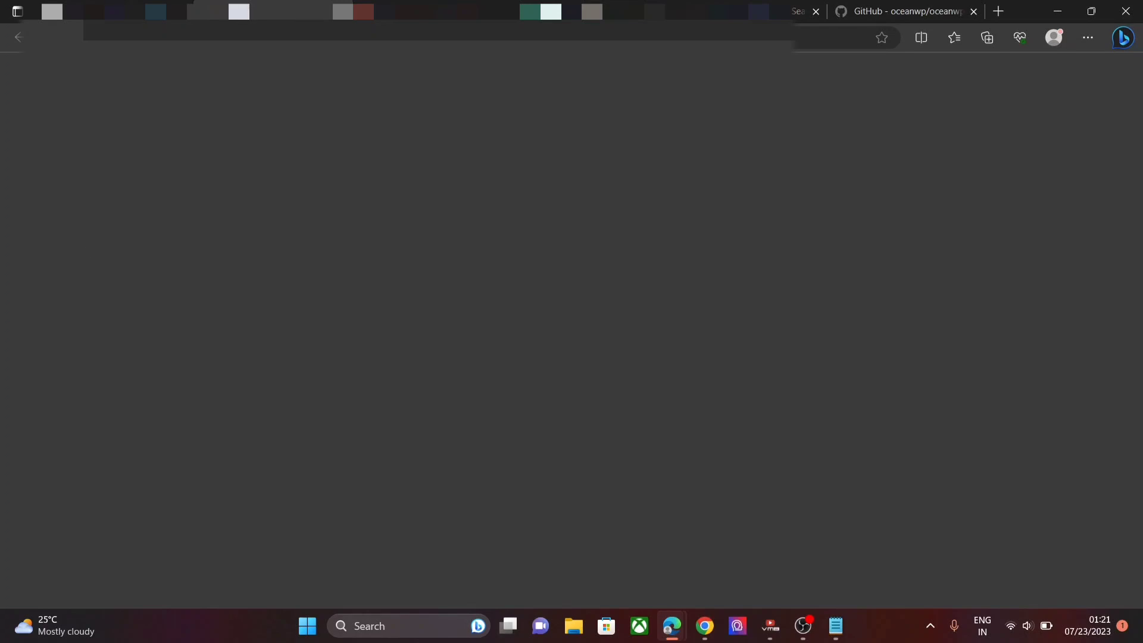
- Set the list icon colour to white #FFFFFF
{"action": "left_click", "coordinate": [239, 10]}
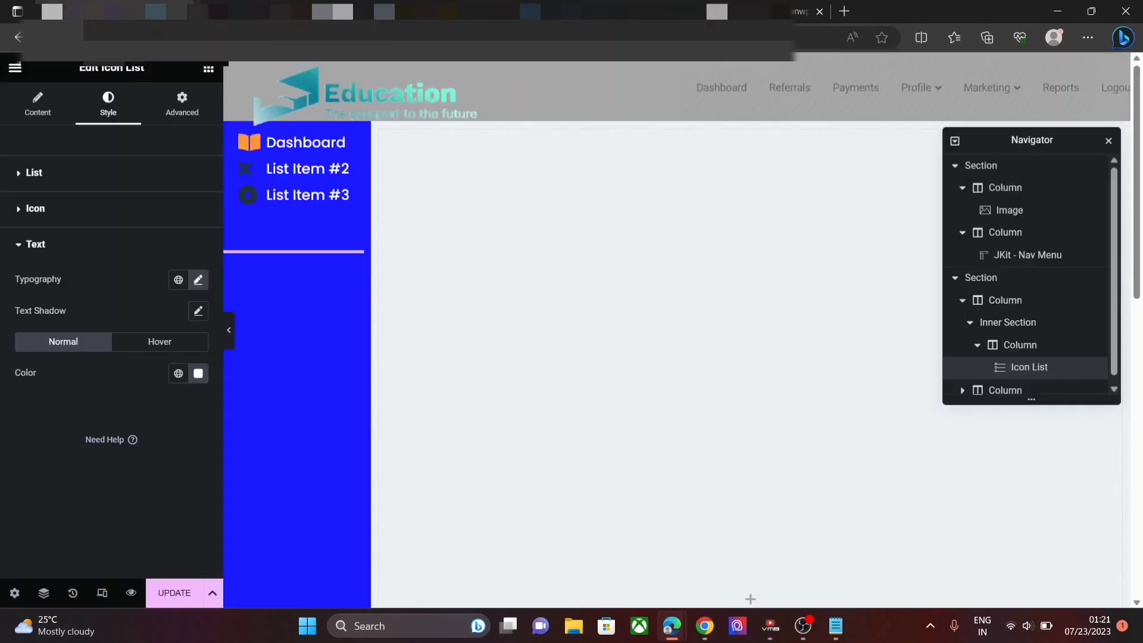
{"action": "left_click", "coordinate": [49, 207]}
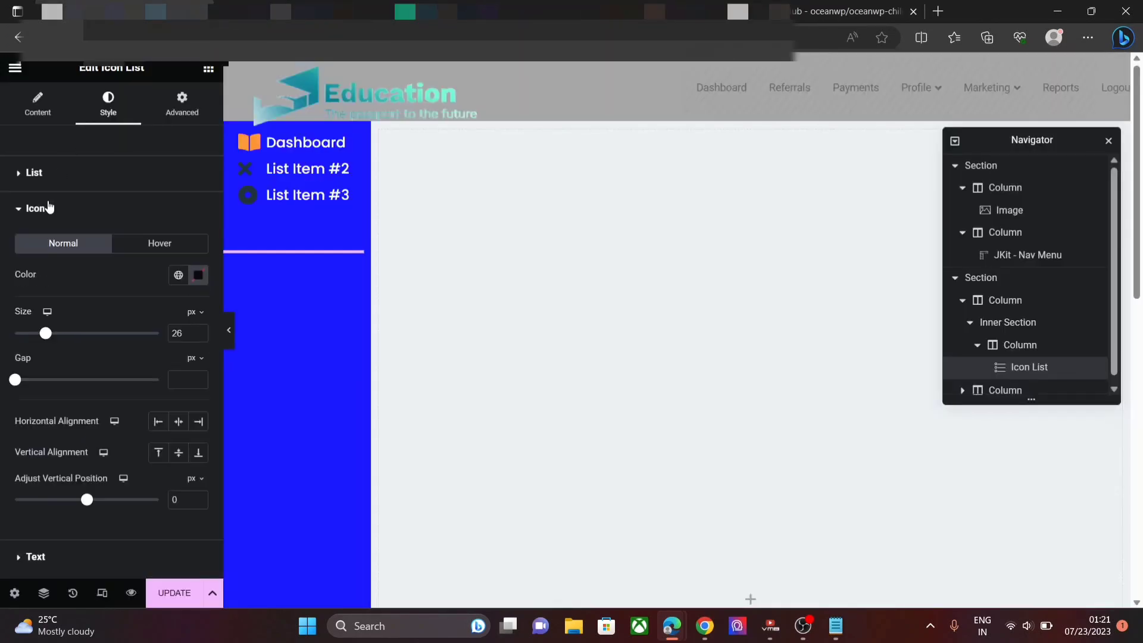
{"action": "left_click", "coordinate": [200, 276]}
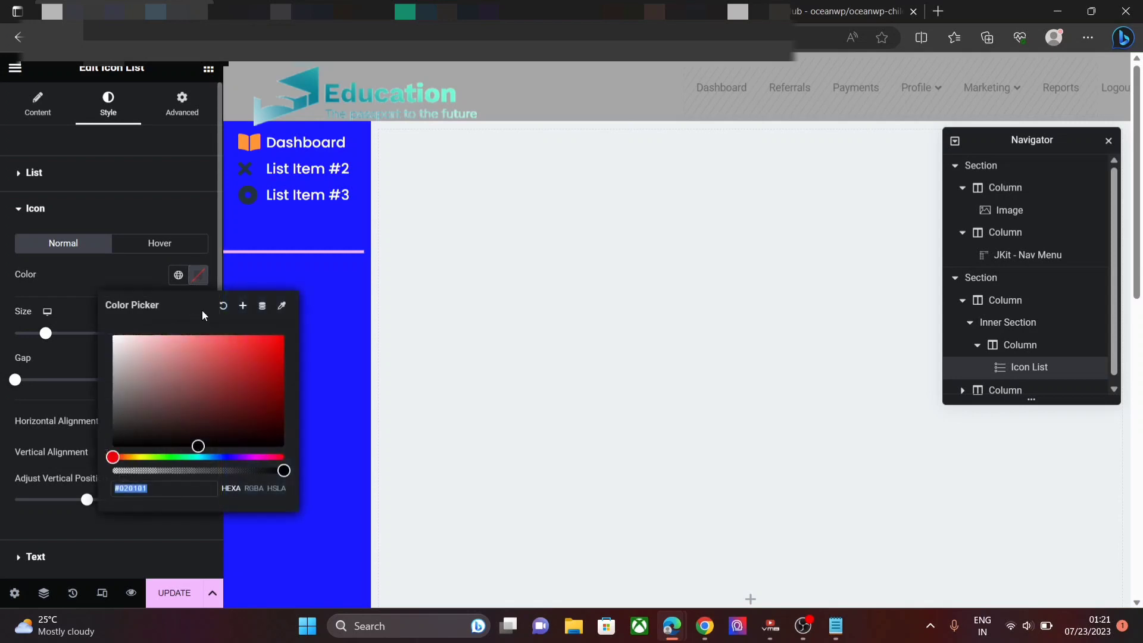
{"action": "left_click", "coordinate": [174, 481]}
{"action": "type", "text": "#FFFFFF"}
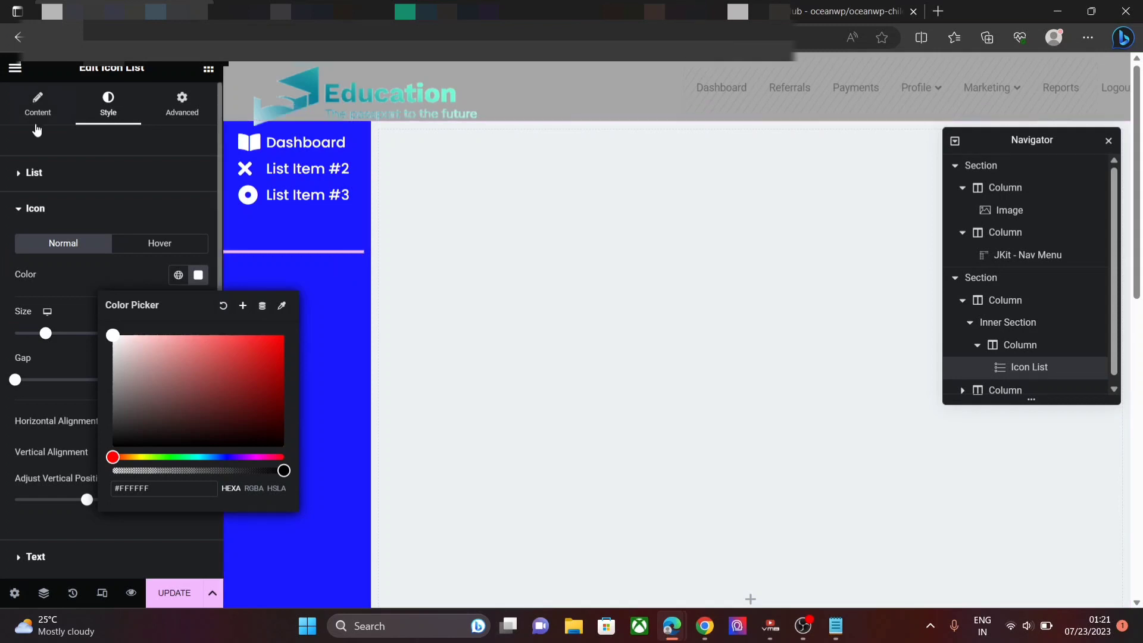
{"action": "left_click", "coordinate": [37, 106]}
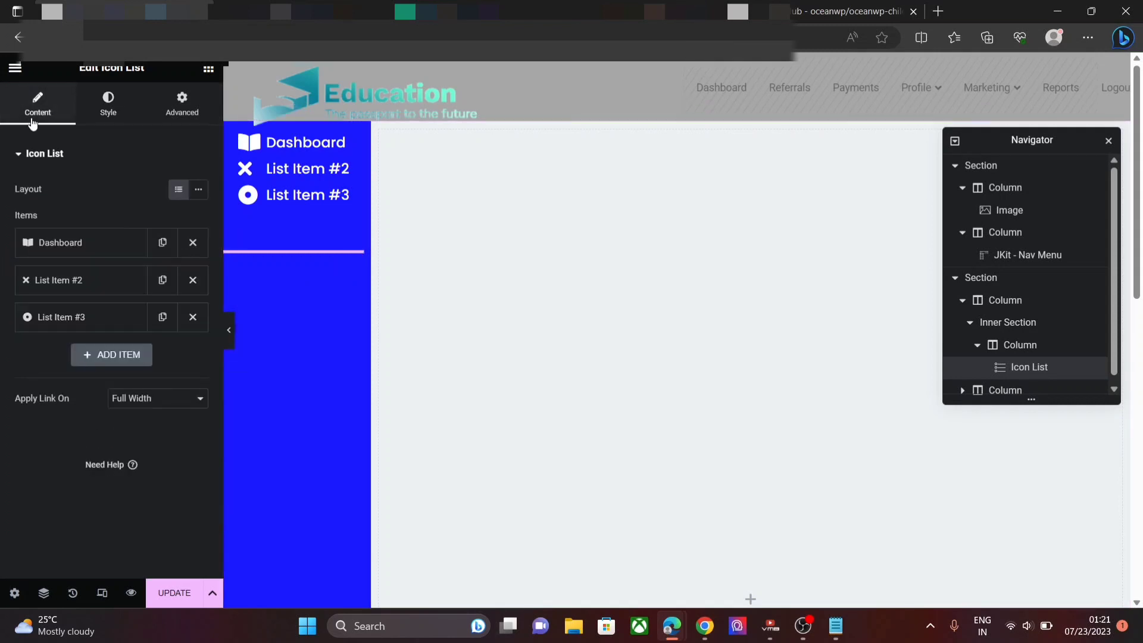
- Rename List Item #2 to ReferRals, copy its Referrals URL, and give it a people icon
{"action": "left_click", "coordinate": [91, 286]}
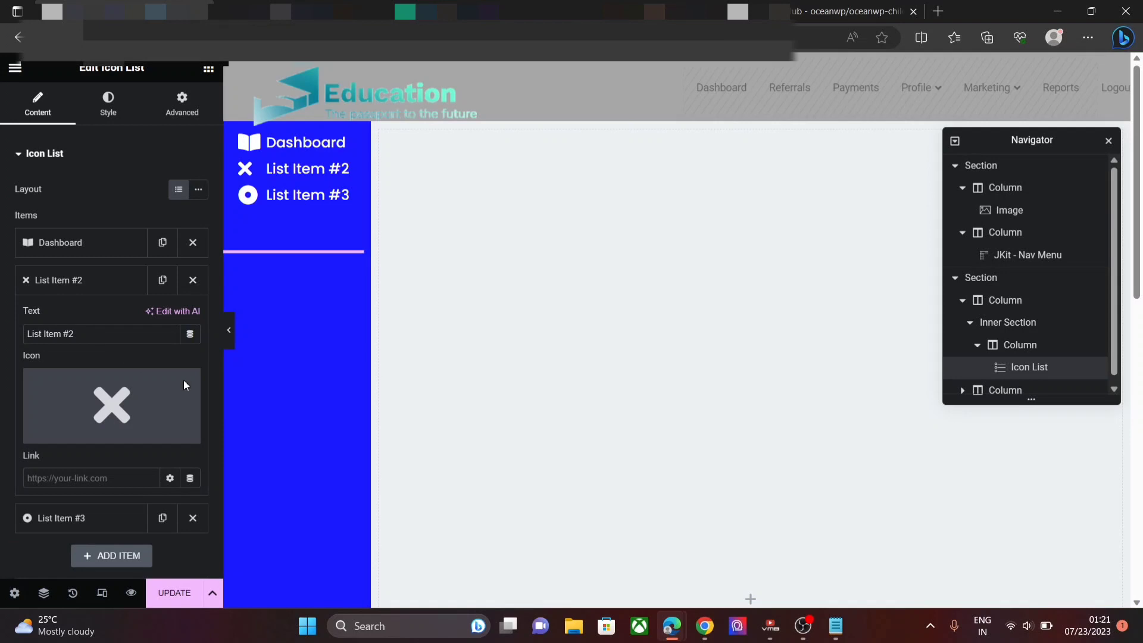
{"action": "left_click", "coordinate": [836, 626]}
{"action": "left_click_drag", "start_coordinate": [515, 127], "coordinate": [127, 128]}
{"action": "triple_click", "coordinate": [67, 334]}
{"action": "key", "text": "BackSpace"}
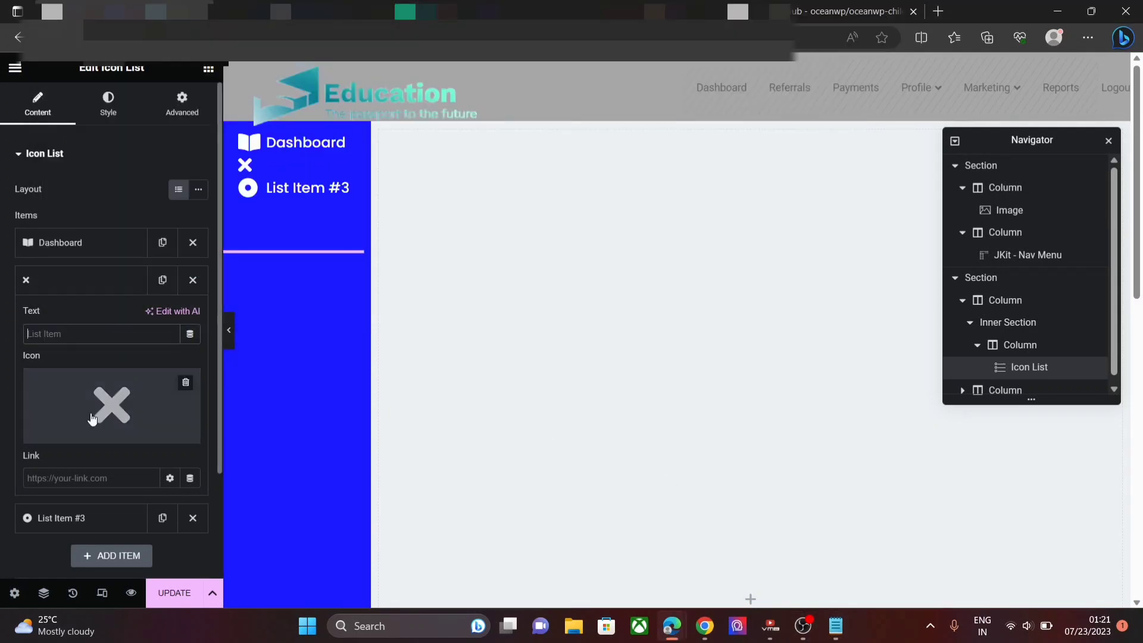
{"action": "type", "text": "ReferRals"}
{"action": "left_click", "coordinate": [92, 418]}
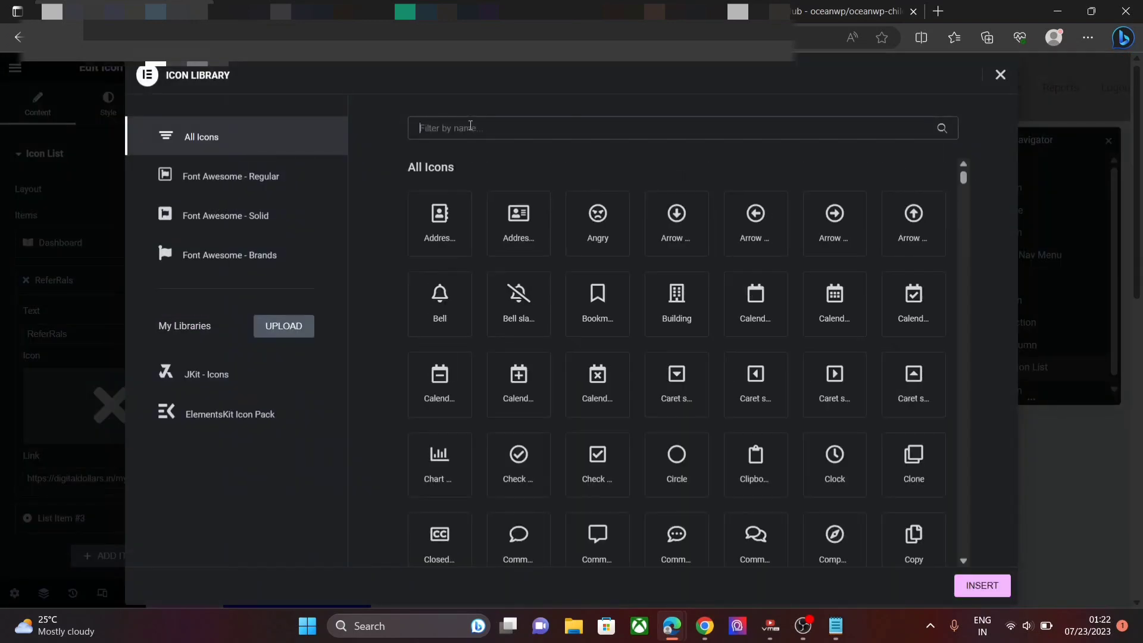
{"action": "type", "text": "pers"}
{"action": "key", "text": "BackSpace"}
{"action": "key", "text": "BackSpace"}
{"action": "key", "text": "BackSpace"}
{"action": "key", "text": "BackSpace"}
{"action": "type", "text": "j"}
{"action": "key", "text": "BackSpace"}
{"action": "left_click_drag", "start_coordinate": [964, 176], "coordinate": [972, 226]}
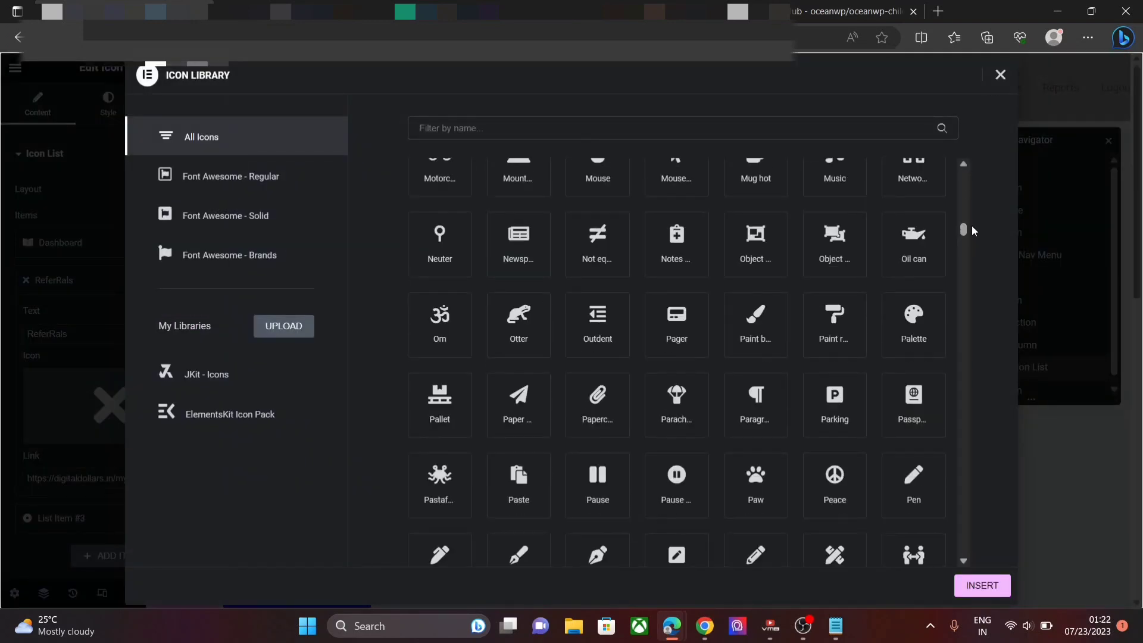
{"action": "left_click", "coordinate": [500, 128]}
{"action": "type", "text": "peo"}
{"action": "left_click", "coordinate": [436, 232]}
{"action": "left_click", "coordinate": [982, 586]}
- Rename List Item #3 to Payments with a money icon and its Payments link
{"action": "left_click", "coordinate": [75, 518]}
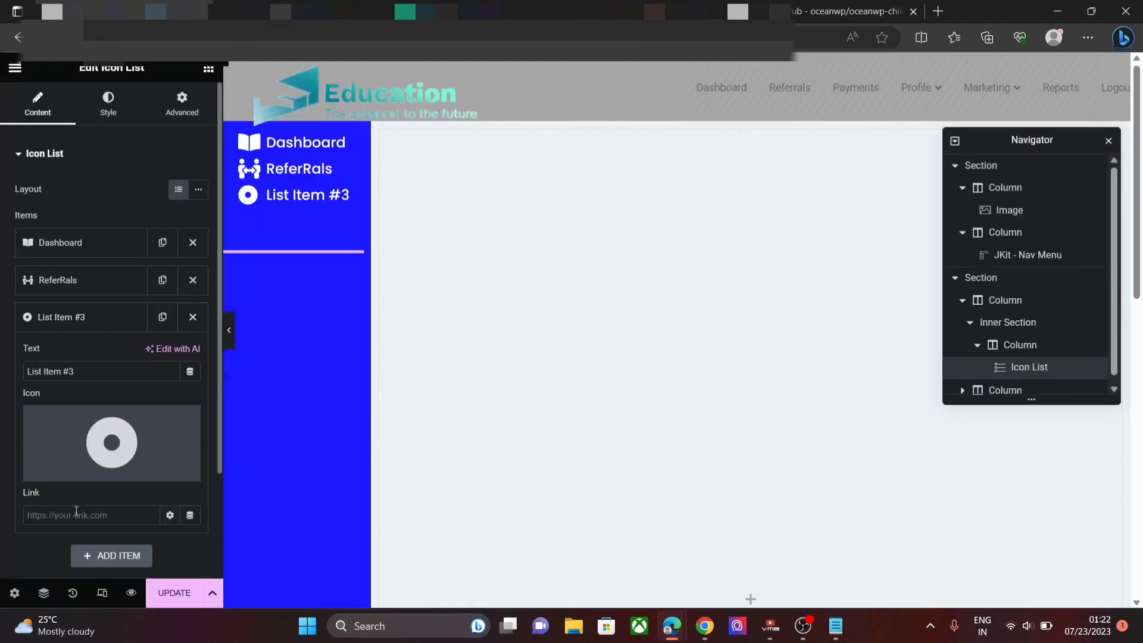
{"action": "left_click", "coordinate": [836, 626]}
{"action": "left_click_drag", "start_coordinate": [127, 155], "coordinate": [502, 155]}
{"action": "left_click", "coordinate": [123, 370]}
{"action": "key", "text": "ctrl+a"}
{"action": "type", "text": "Payments"}
{"action": "left_click", "coordinate": [81, 479]}
{"action": "left_click", "coordinate": [451, 126]}
{"action": "type", "text": "money"}
{"action": "left_click", "coordinate": [519, 188]}
{"action": "left_click", "coordinate": [982, 586]}
{"action": "left_click", "coordinate": [97, 514]}
{"action": "key", "text": "ctrl+v"}
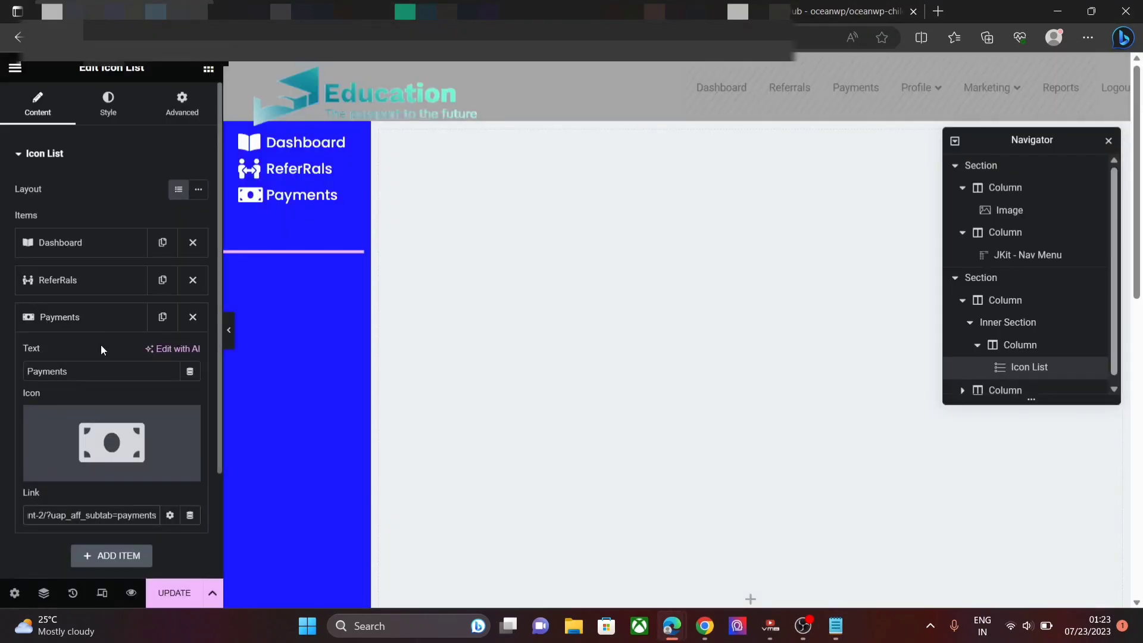
- Add a Profile item linked to the edit-account URL, with a profile icon
{"action": "left_click", "coordinate": [111, 556]}
{"action": "left_click", "coordinate": [834, 630]}
{"action": "left_click_drag", "start_coordinate": [579, 235], "coordinate": [182, 235]}
{"action": "left_click", "coordinate": [102, 406]}
{"action": "key", "text": "ctrl+a"}
{"action": "type", "text": "Profile"}
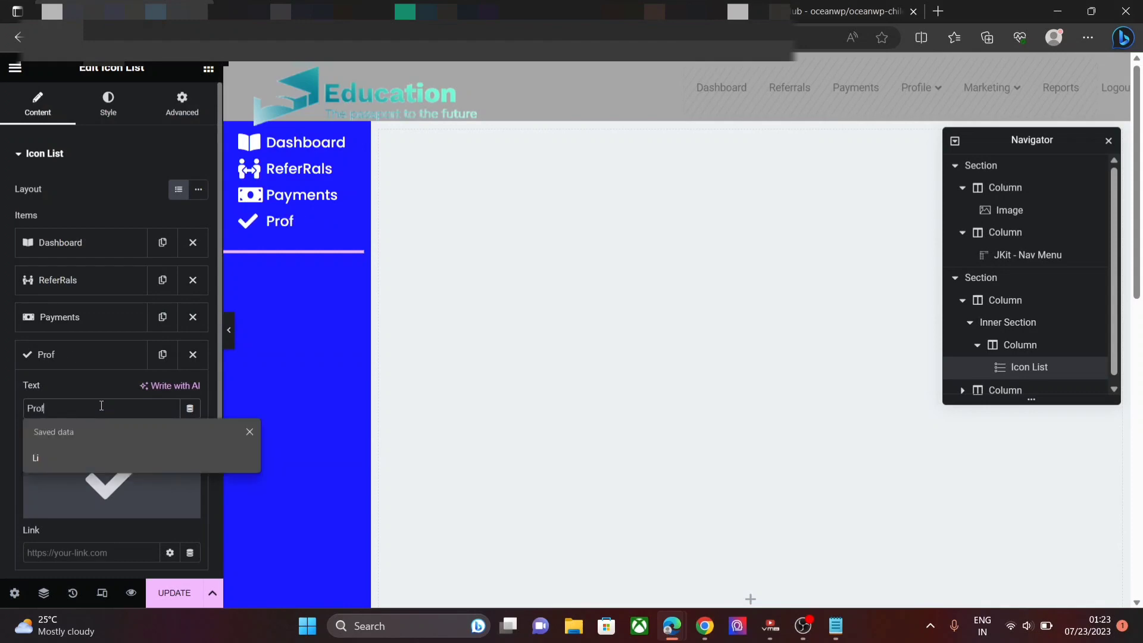
{"action": "left_click", "coordinate": [94, 553]}
{"action": "type", "text": "https://digitaldollars.in/my-account-2/?uap_aff_subtab=edit_account"}
{"action": "left_click", "coordinate": [96, 510]}
{"action": "left_click", "coordinate": [451, 125]}
{"action": "type", "text": "prof"}
{"action": "left_click", "coordinate": [439, 214]}
{"action": "left_click", "coordinate": [981, 585]}
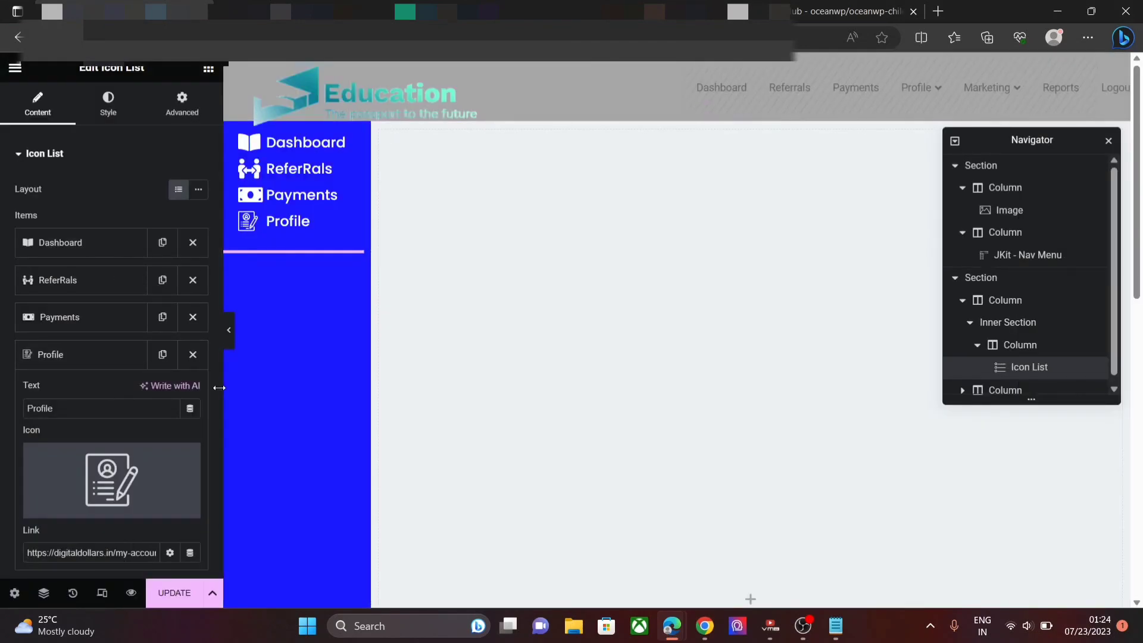
{"action": "scroll", "coordinate": [111, 485], "scroll_direction": "down", "scroll_amount": 2}
- Add another list item for Password and clear its placeholder label
{"action": "left_click", "coordinate": [111, 472]}
{"action": "left_click", "coordinate": [96, 326]}
{"action": "key", "text": "ctrl+a"}
- Label the new item 'Password' and give it the unlock icon from a 'lock' search
{"action": "type", "text": "Password"}
{"action": "left_click", "coordinate": [112, 396]}
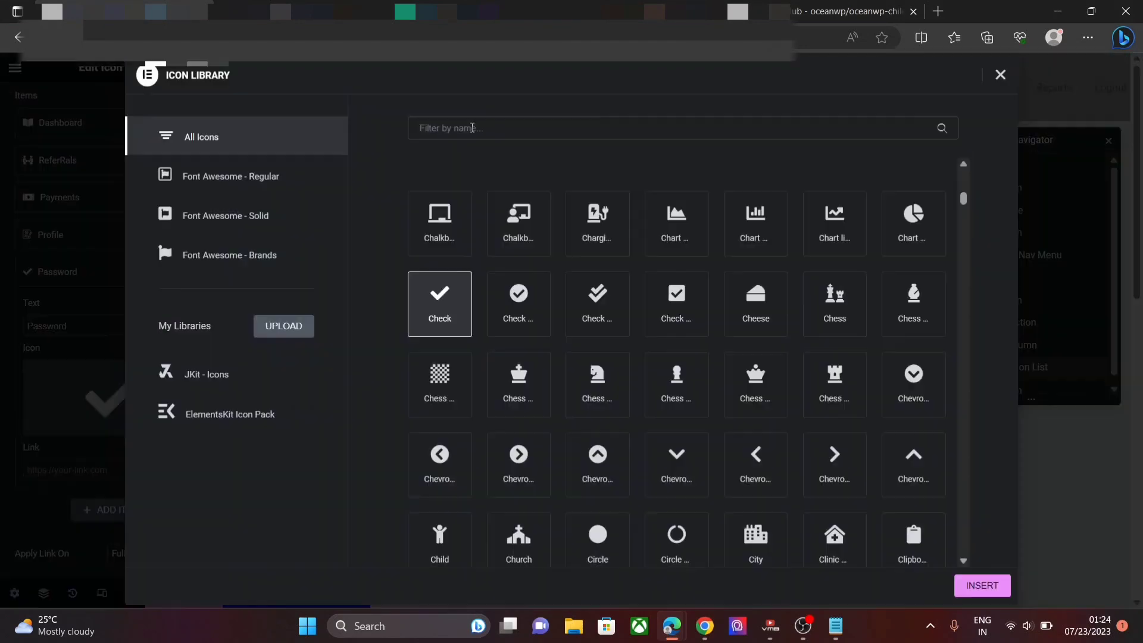
{"action": "left_click", "coordinate": [472, 128]}
{"action": "type", "text": "pass"}
{"action": "key", "text": "BackSpace"}
{"action": "key", "text": "BackSpace"}
{"action": "key", "text": "BackSpace"}
{"action": "key", "text": "BackSpace"}
{"action": "type", "text": "lock"}
{"action": "left_click", "coordinate": [839, 226]}
{"action": "left_click", "coordinate": [983, 585]}
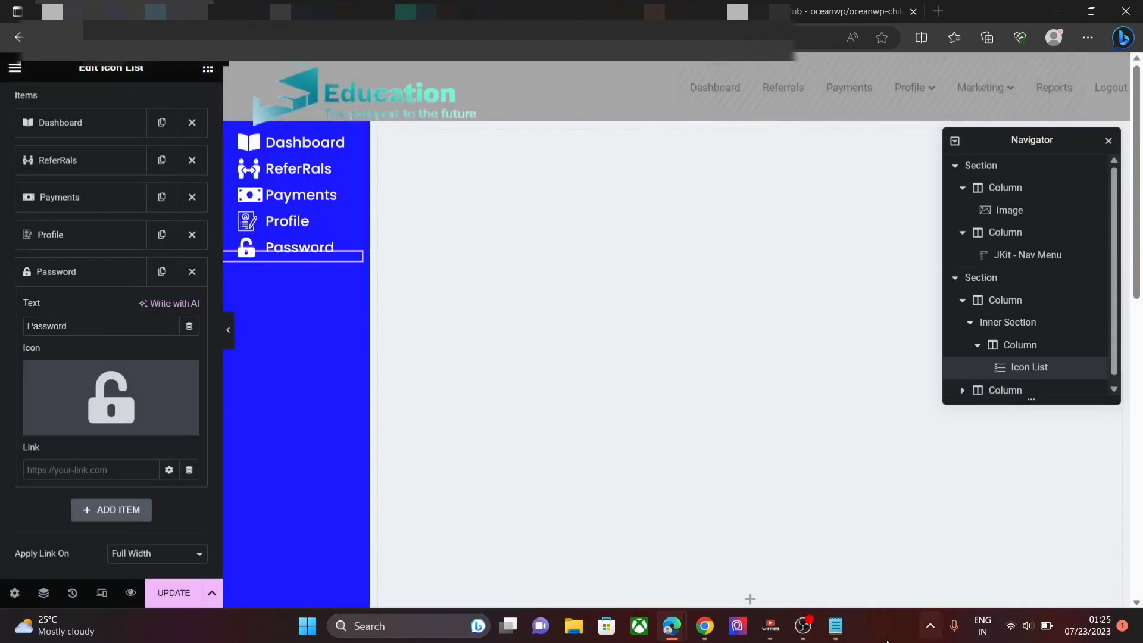
- Paste the change-password URL from the notes into the Password item's link
{"action": "left_click", "coordinate": [835, 627]}
{"action": "key", "text": "ctrl+a"}
{"action": "left_click", "coordinate": [231, 268]}
{"action": "scroll", "coordinate": [231, 262], "scroll_direction": "up", "scroll_amount": 2}
{"action": "left_click_drag", "start_coordinate": [592, 142], "coordinate": [198, 143]}
{"action": "key", "text": "ctrl+c"}
{"action": "left_click", "coordinate": [89, 470]}
{"action": "key", "text": "ctrl+v"}
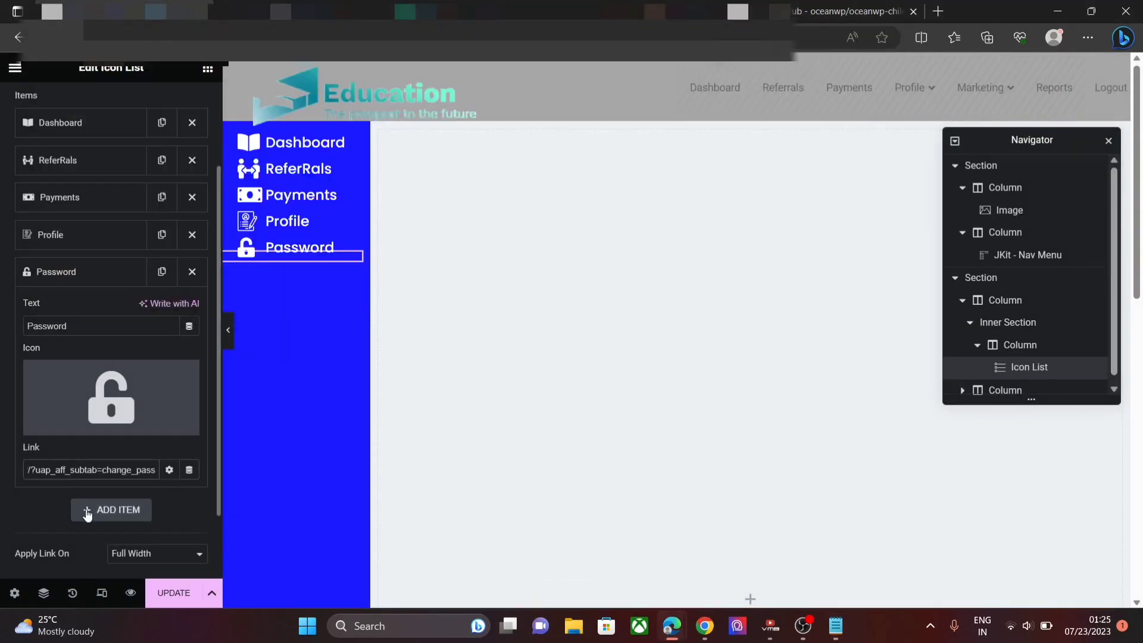
- Add a 'Payout Info' item linked to the payout settings URL from the notes
{"action": "left_click", "coordinate": [89, 513]}
{"action": "left_click", "coordinate": [109, 362]}
{"action": "type", "text": "Payout Info"}
{"action": "left_click", "coordinate": [835, 627]}
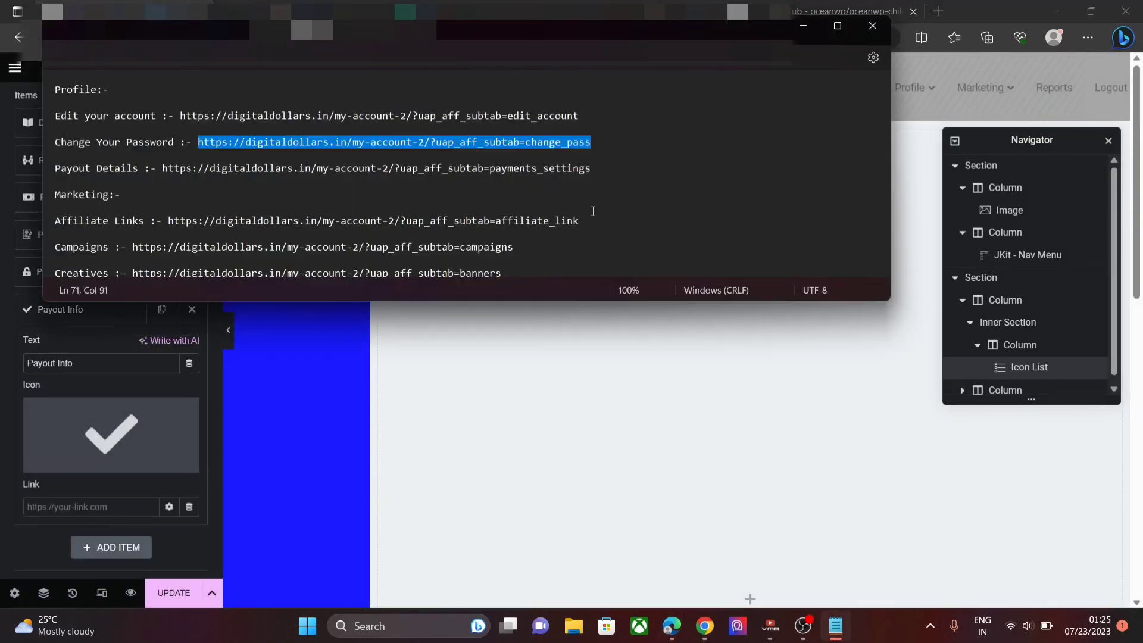
{"action": "left_click_drag", "start_coordinate": [591, 168], "coordinate": [165, 173]}
{"action": "key", "text": "ctrl+c"}
{"action": "left_click", "coordinate": [90, 506]}
{"action": "key", "text": "ctrl+v"}
- Give Payout Info the dollar icon found by searching 'cash'
{"action": "left_click", "coordinate": [60, 463]}
{"action": "left_click", "coordinate": [559, 128]}
{"action": "type", "text": "pay"}
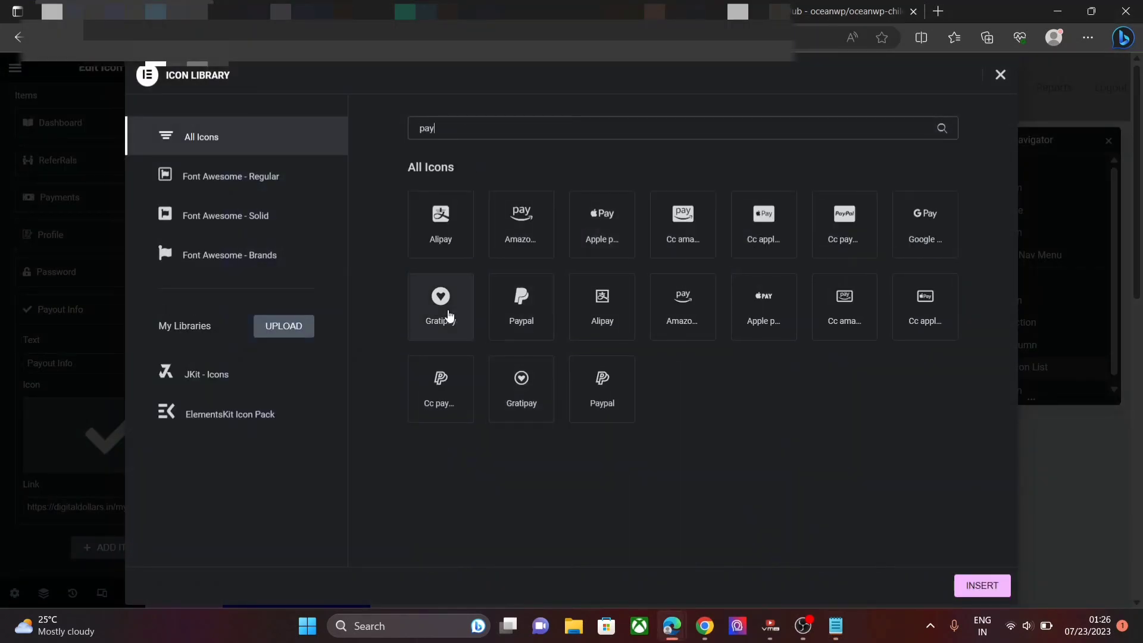
{"action": "key", "text": "BackSpace"}
{"action": "key", "text": "BackSpace"}
{"action": "key", "text": "BackSpace"}
{"action": "type", "text": "cash"}
{"action": "double_click", "coordinate": [602, 224]}
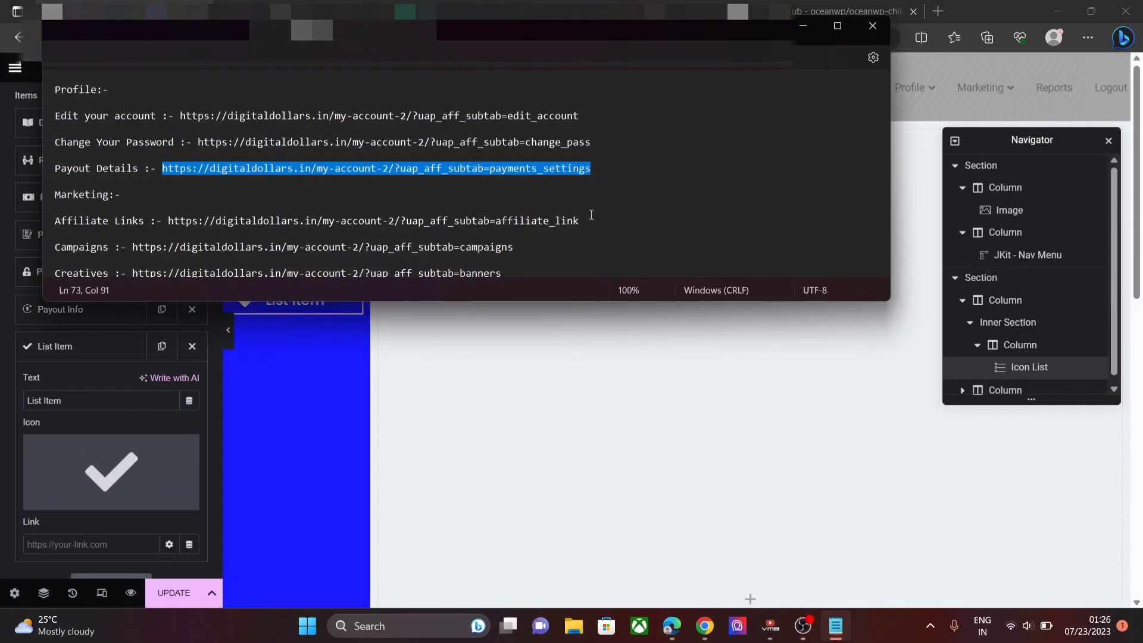
- Add a 'Referral Link' item with an arrow icon, linked to the affiliate URL
{"action": "left_click_drag", "start_coordinate": [589, 221], "coordinate": [168, 222]}
{"action": "key", "text": "ctrl+c"}
{"action": "left_click", "coordinate": [77, 396]}
{"action": "key", "text": "ctrl+a"}
{"action": "type", "text": "referral"}
{"action": "key", "text": "BackSpace"}
{"action": "key", "text": "BackSpace"}
{"action": "key", "text": "BackSpace"}
{"action": "key", "text": "BackSpace"}
{"action": "key", "text": "BackSpace"}
{"action": "key", "text": "BackSpace"}
{"action": "key", "text": "BackSpace"}
{"action": "key", "text": "BackSpace"}
{"action": "type", "text": "Referral Link"}
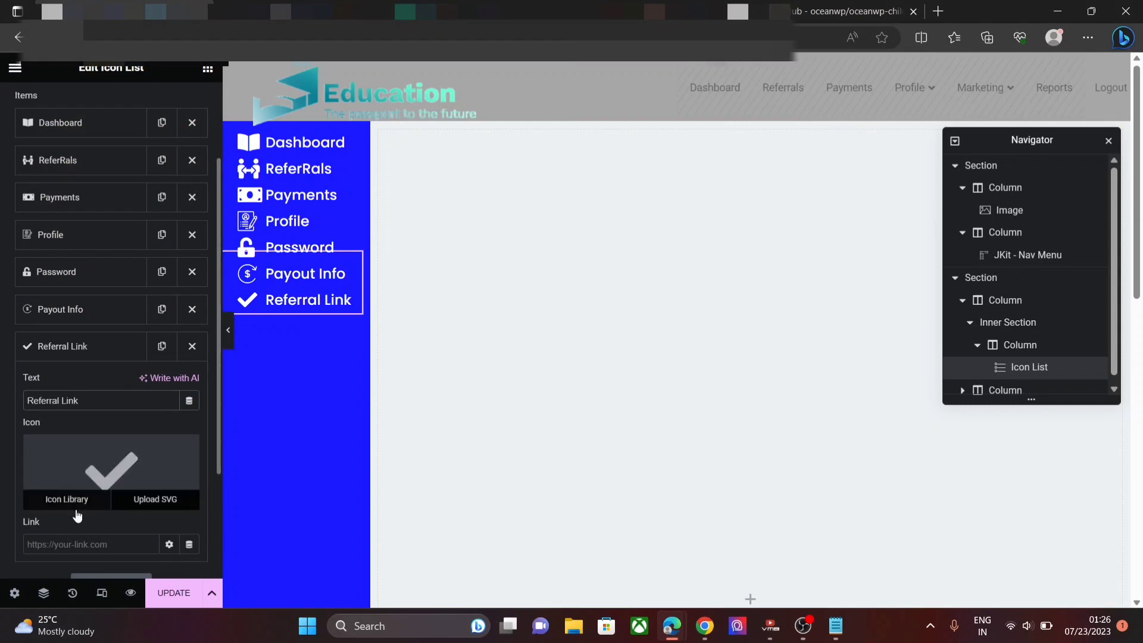
{"action": "left_click", "coordinate": [67, 498]}
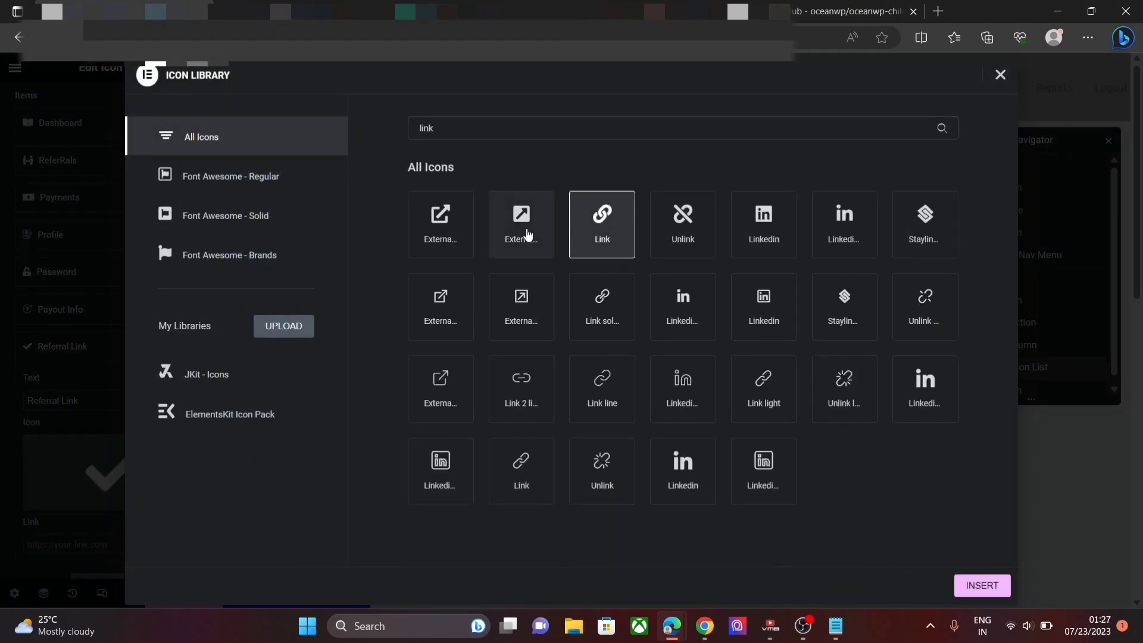
{"action": "double_click", "coordinate": [521, 226]}
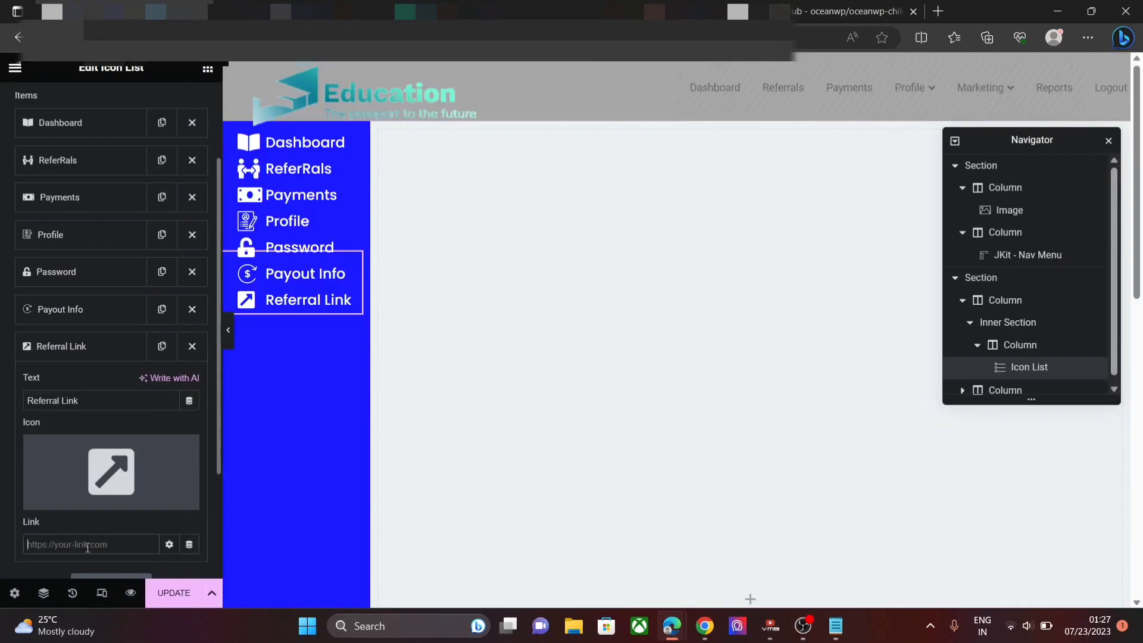
{"action": "left_click", "coordinate": [90, 543]}
{"action": "key", "text": "ctrl+v"}
{"action": "scroll", "coordinate": [91, 425], "scroll_direction": "down", "scroll_amount": 3}
- Add a 'Reports' item with a document icon found by searching 'file'
{"action": "left_click", "coordinate": [92, 425]}
{"action": "key", "text": "alt+Tab"}
{"action": "scroll", "coordinate": [538, 250], "scroll_direction": "down", "scroll_amount": 1}
{"action": "left_click_drag", "start_coordinate": [498, 220], "coordinate": [117, 220]}
{"action": "left_click", "coordinate": [30, 275]}
{"action": "key", "text": "ctrl+a"}
{"action": "key", "text": "BackSpace"}
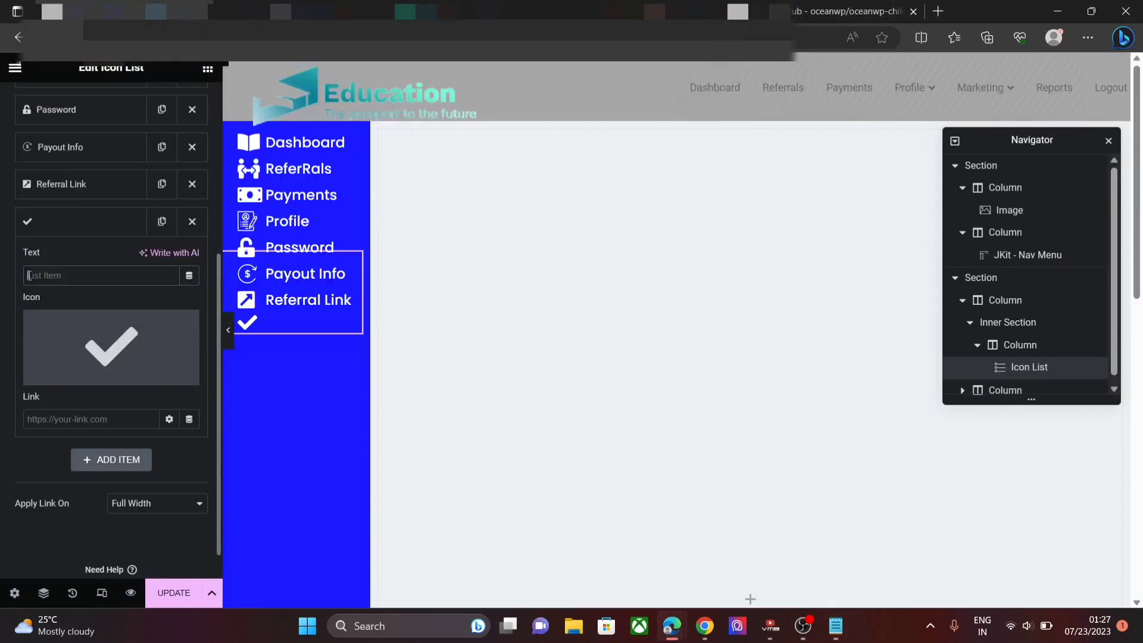
{"action": "type", "text": "Reports"}
{"action": "left_click", "coordinate": [111, 347]}
{"action": "type", "text": "file"}
{"action": "double_click", "coordinate": [516, 222]}
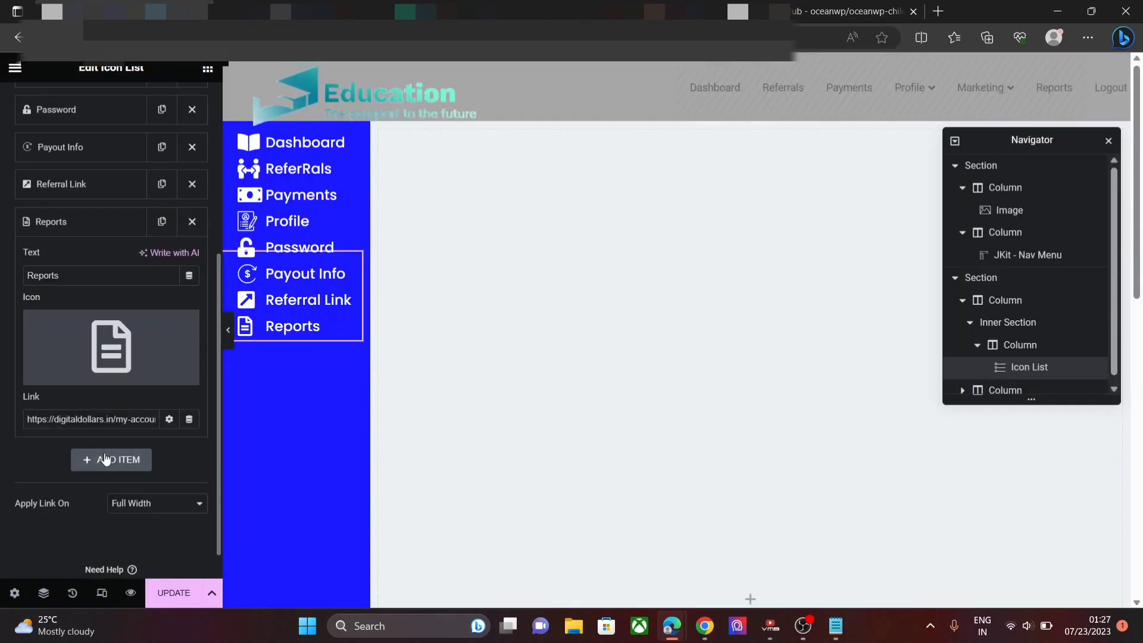
- Add a 'Logout' item with the user logout icon and the logout URL from the notes
{"action": "left_click", "coordinate": [111, 460]}
{"action": "left_click", "coordinate": [836, 625]}
{"action": "left_click_drag", "start_coordinate": [113, 248], "coordinate": [448, 247]}
{"action": "left_click", "coordinate": [63, 312]}
{"action": "type", "text": "Logout"}
{"action": "left_click", "coordinate": [83, 457]}
{"action": "key", "text": "ctrl+v"}
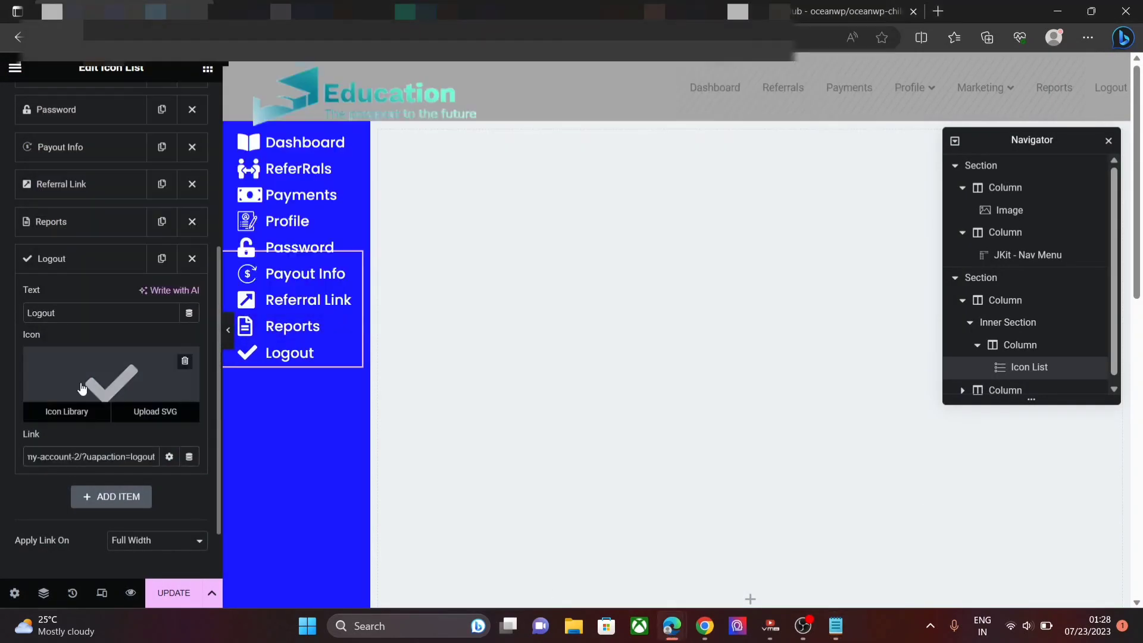
{"action": "left_click", "coordinate": [81, 388]}
{"action": "type", "text": "logo"}
{"action": "key", "text": "BackSpace"}
{"action": "left_click", "coordinate": [518, 537]}
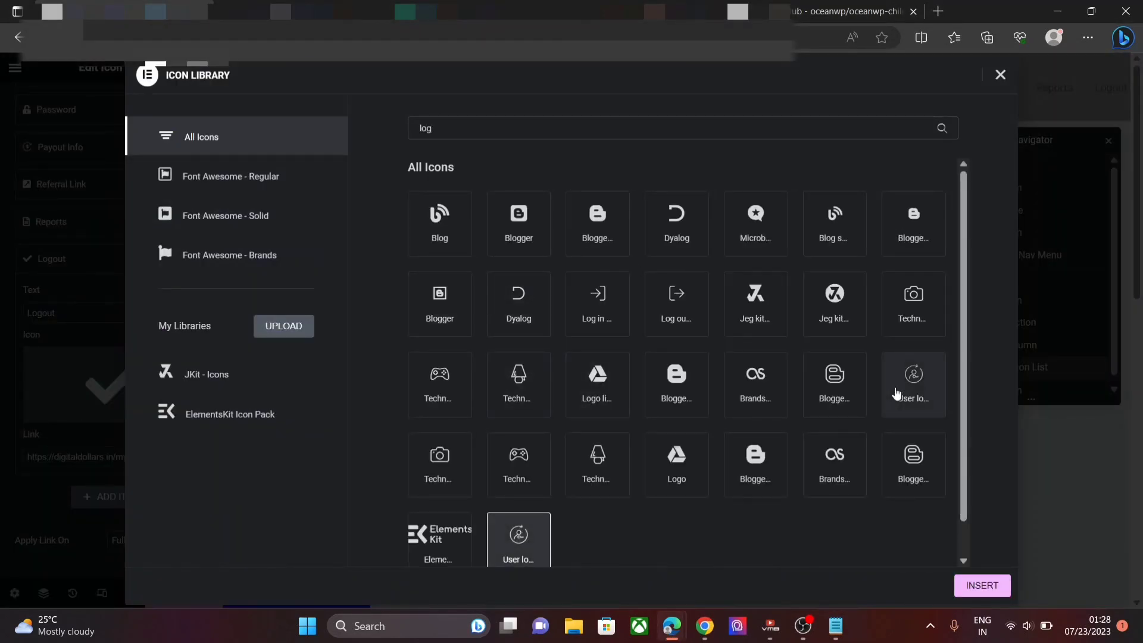
{"action": "left_click", "coordinate": [983, 586]}
{"action": "scroll", "coordinate": [218, 300], "scroll_direction": "down", "scroll_amount": 1}
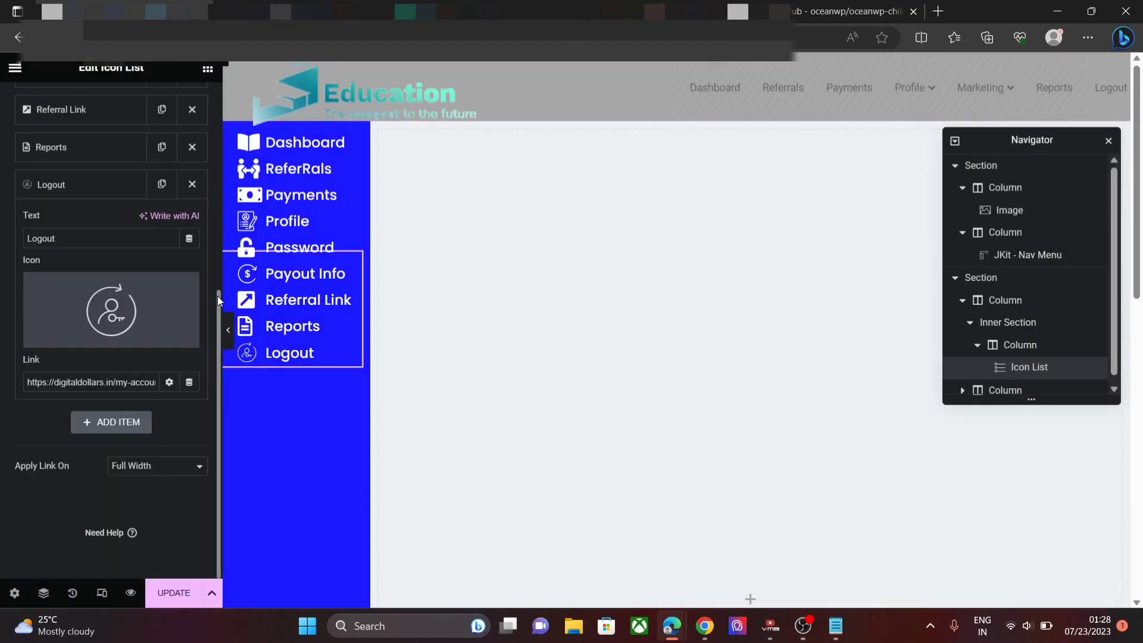
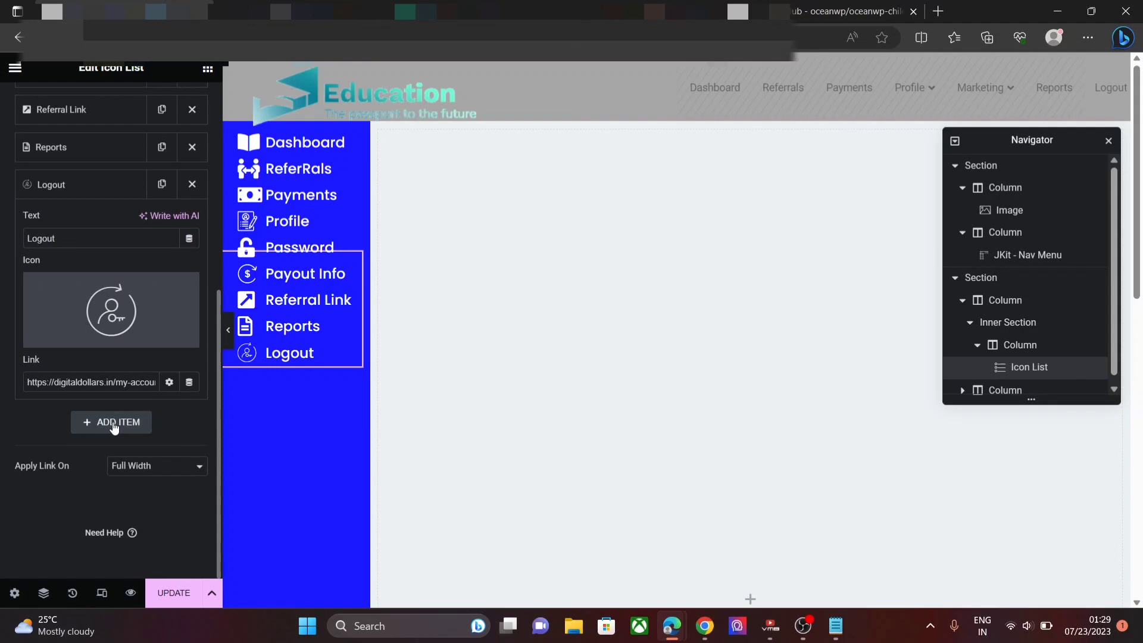
- Set the sidebar list's Space Between to 21 px
{"action": "scroll", "coordinate": [102, 258], "scroll_direction": "up", "scroll_amount": 3}
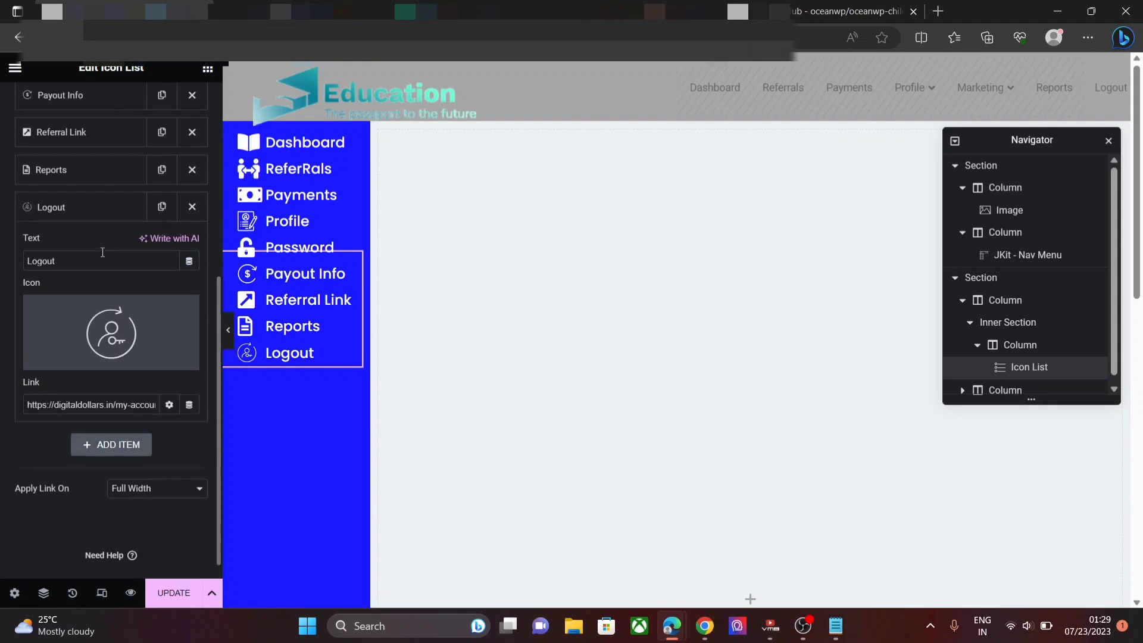
{"action": "scroll", "coordinate": [103, 258], "scroll_direction": "up", "scroll_amount": 4}
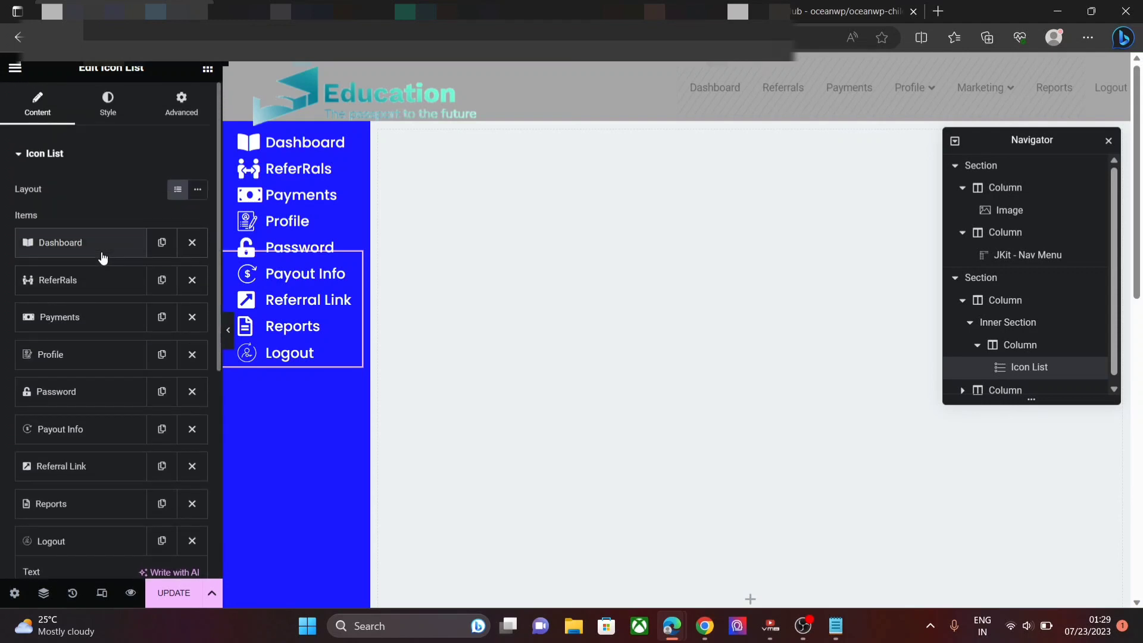
{"action": "left_click", "coordinate": [107, 102]}
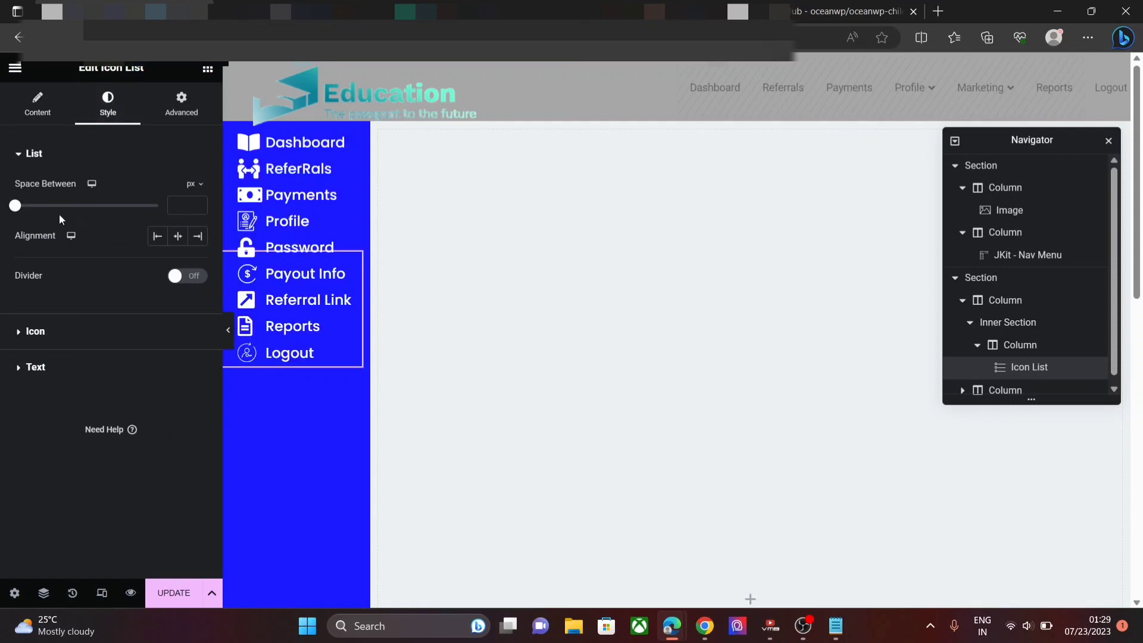
{"action": "left_click", "coordinate": [200, 203]}
{"action": "left_click", "coordinate": [200, 203]}
{"action": "left_click", "coordinate": [200, 203]}
{"action": "double_click", "coordinate": [200, 203]}
{"action": "left_click", "coordinate": [199, 203]}
{"action": "left_click", "coordinate": [200, 203]}
{"action": "left_click", "coordinate": [200, 203]}
{"action": "left_click", "coordinate": [200, 203]}
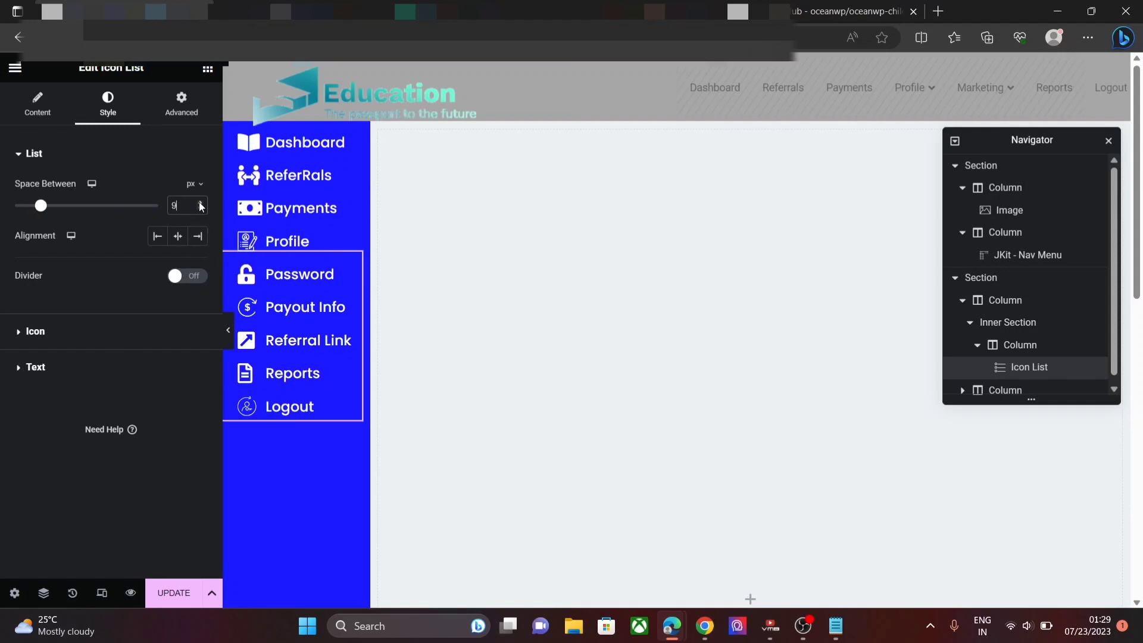
{"action": "left_click", "coordinate": [200, 203]}
{"action": "left_click", "coordinate": [199, 203]}
{"action": "left_click", "coordinate": [199, 203]}
{"action": "left_click", "coordinate": [199, 203]}
{"action": "left_click", "coordinate": [200, 203]}
{"action": "left_click", "coordinate": [199, 203]}
{"action": "left_click", "coordinate": [199, 203]}
{"action": "left_click", "coordinate": [200, 203]}
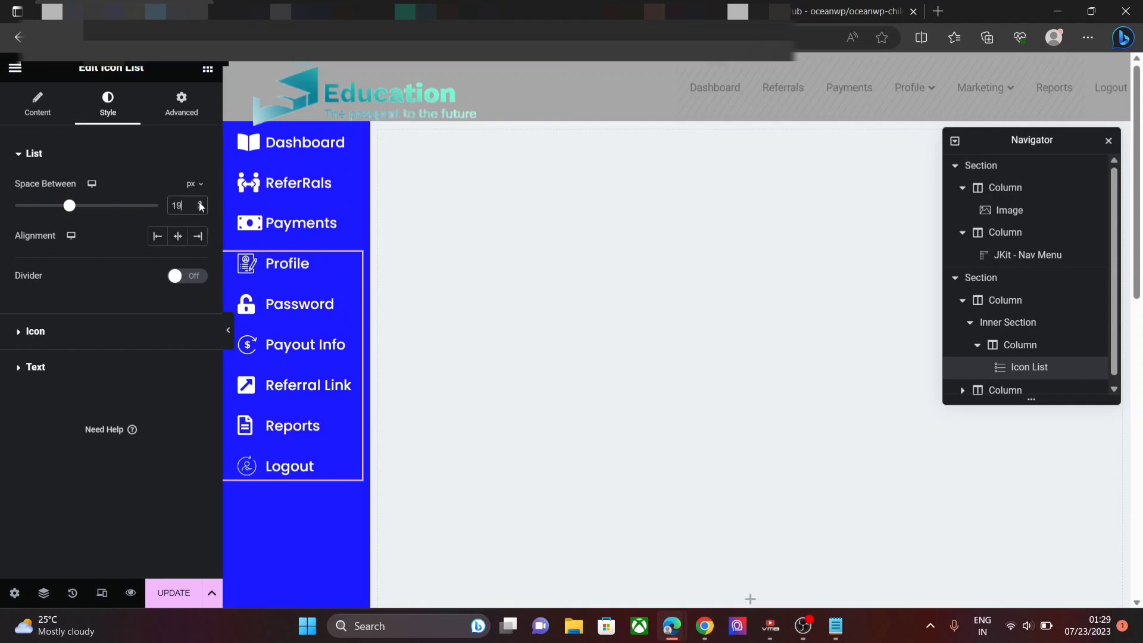
{"action": "left_click", "coordinate": [200, 203]}
{"action": "double_click", "coordinate": [199, 203]}
{"action": "left_click", "coordinate": [199, 204]}
{"action": "left_click", "coordinate": [199, 203]}
{"action": "left_click", "coordinate": [200, 203]}
{"action": "left_click", "coordinate": [199, 204]}
{"action": "left_click", "coordinate": [199, 203]}
{"action": "left_click", "coordinate": [199, 203]}
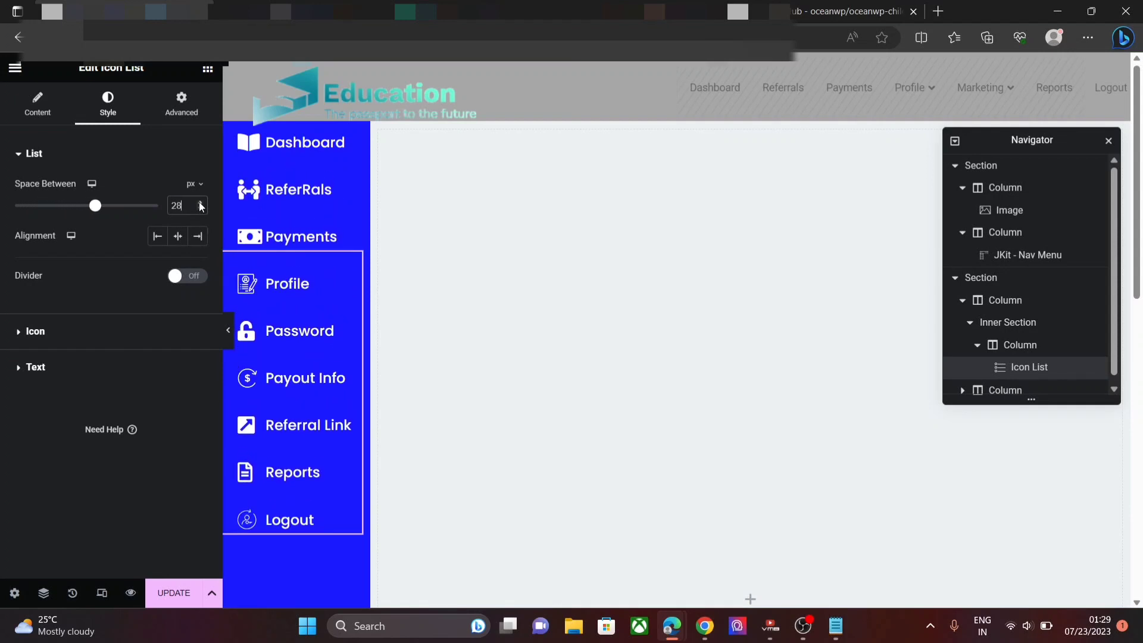
{"action": "left_click", "coordinate": [199, 203]}
{"action": "left_click", "coordinate": [199, 204]}
{"action": "left_click", "coordinate": [199, 203]}
{"action": "left_click", "coordinate": [199, 203]}
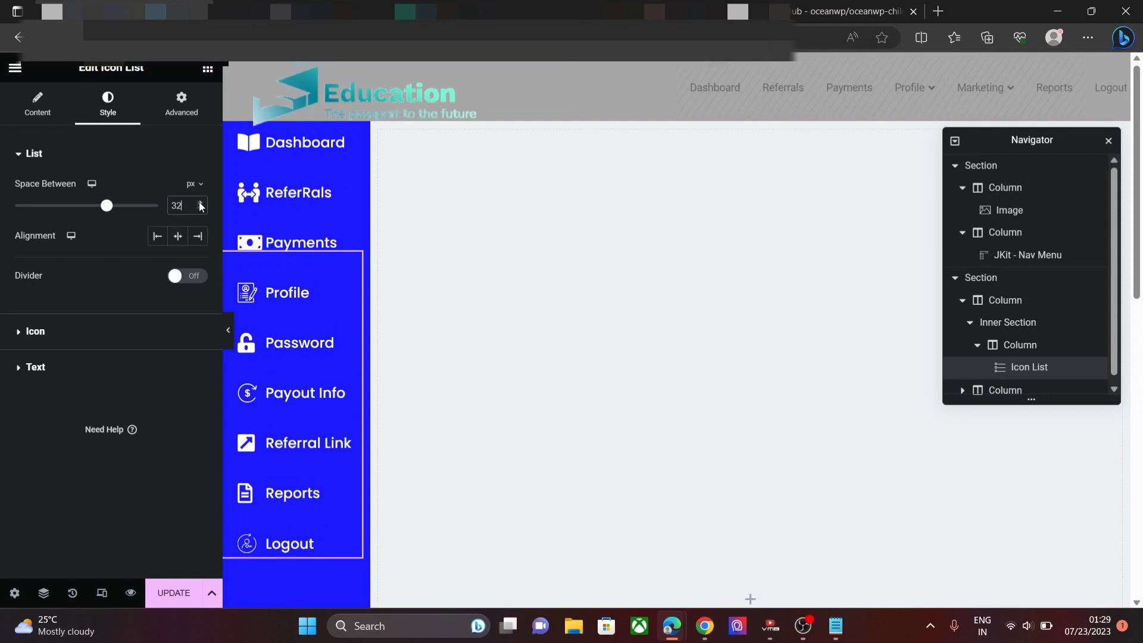
{"action": "left_click", "coordinate": [200, 209]}
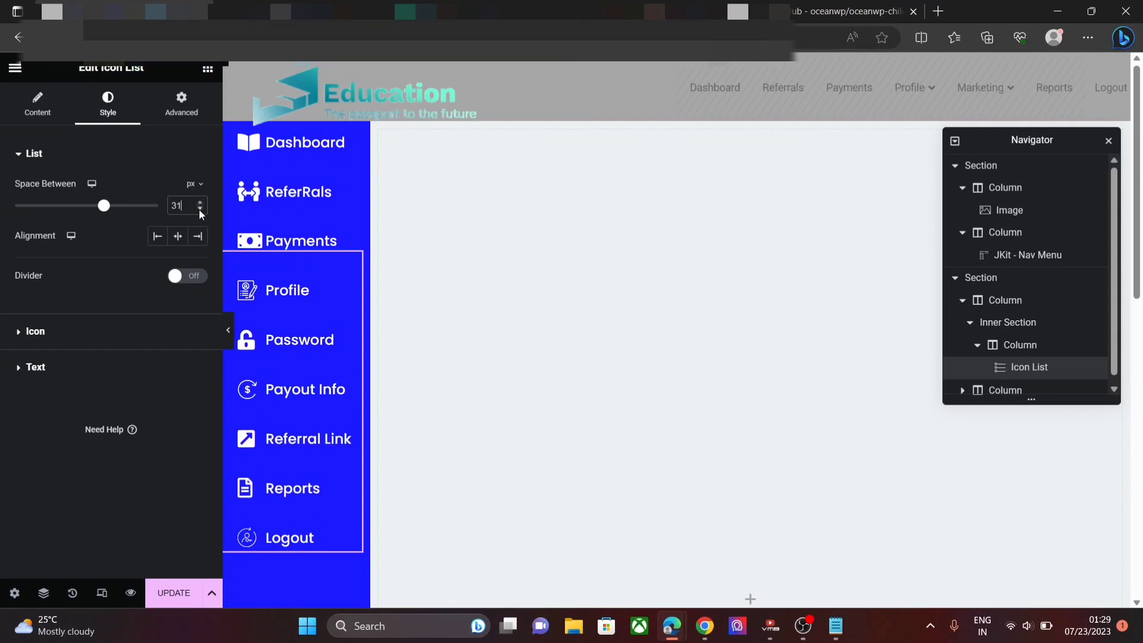
{"action": "left_click", "coordinate": [200, 209]}
{"action": "left_click", "coordinate": [200, 209]}
{"action": "left_click", "coordinate": [200, 209]}
{"action": "left_click", "coordinate": [200, 209]}
{"action": "left_click", "coordinate": [201, 209]}
{"action": "left_click", "coordinate": [200, 209]}
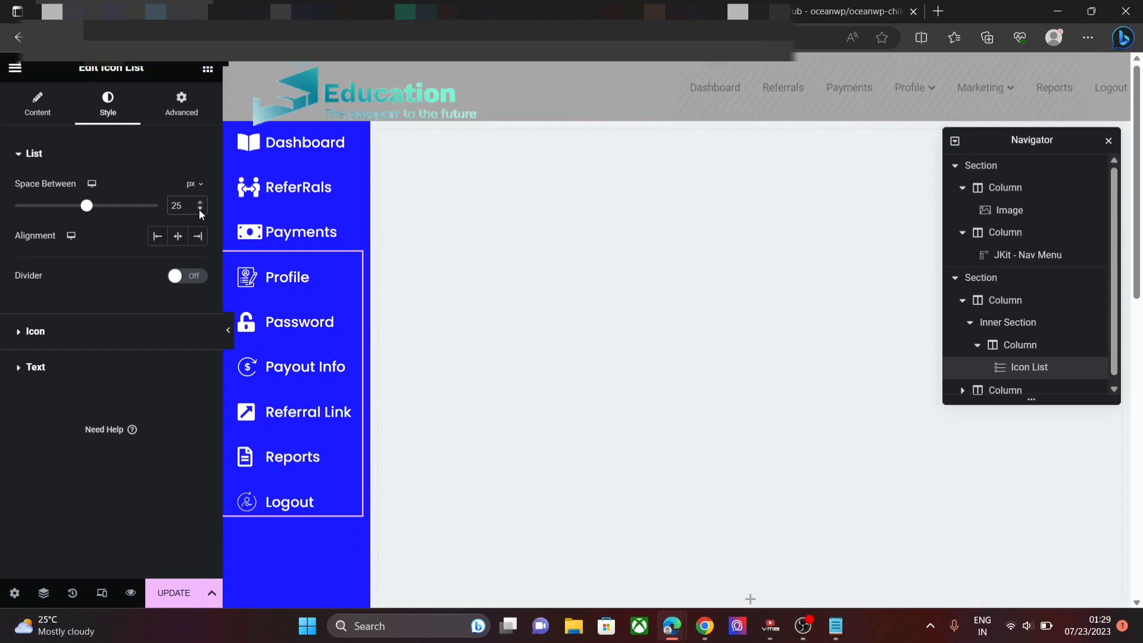
{"action": "left_click", "coordinate": [201, 209]}
{"action": "left_click", "coordinate": [200, 209]}
{"action": "left_click", "coordinate": [200, 209]}
{"action": "left_click", "coordinate": [200, 209]}
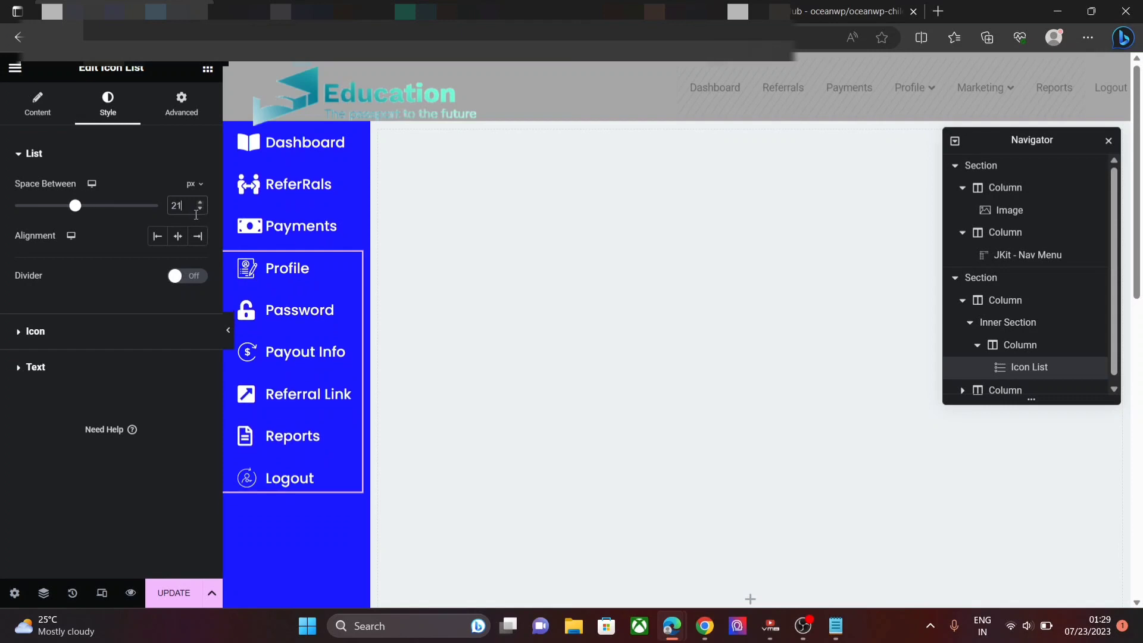
- Try Center alignment for the menu items, then set alignment back to Left
{"action": "left_click", "coordinate": [176, 238]}
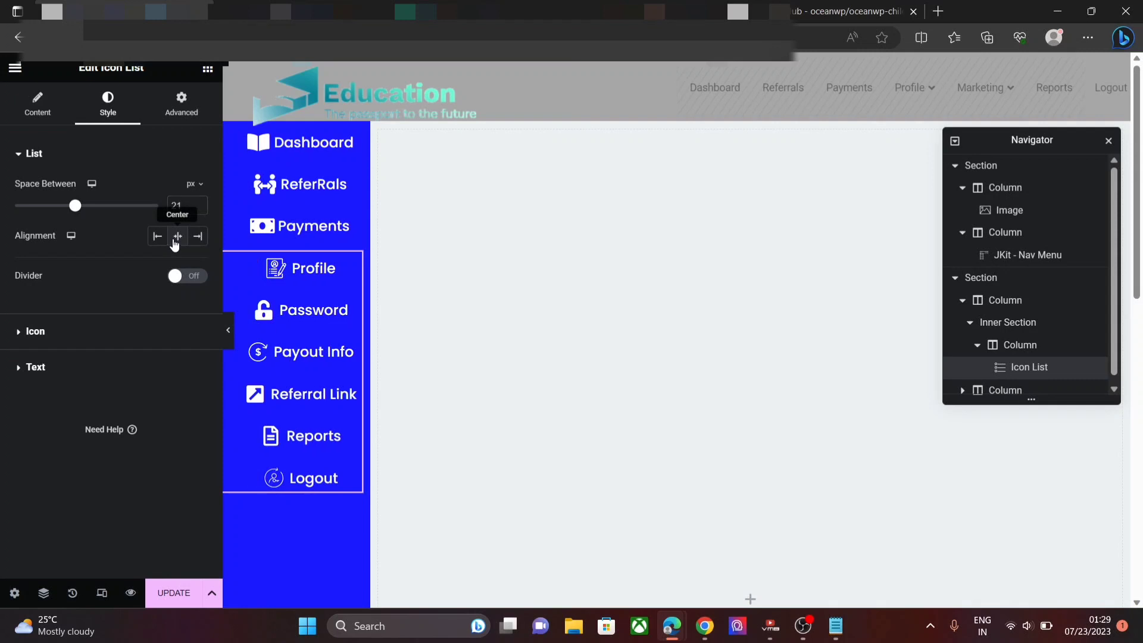
{"action": "left_click", "coordinate": [163, 241]}
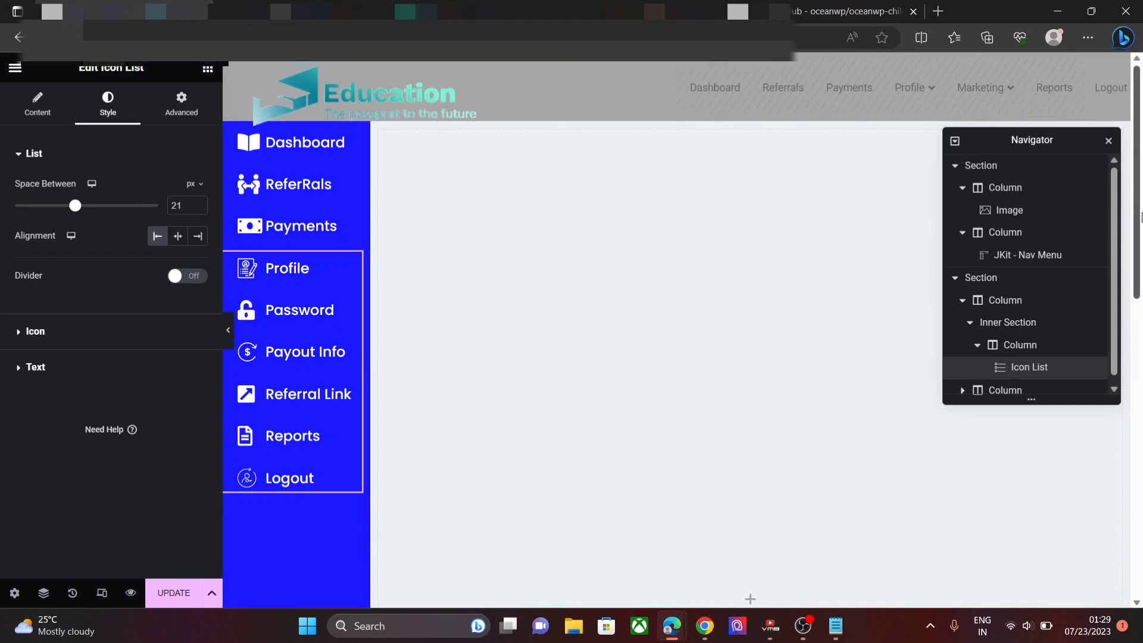
{"action": "mouse_move", "coordinate": [1142, 213]}
{"action": "left_mouse_down"}
{"action": "mouse_move", "coordinate": [1139, 231]}
{"action": "mouse_move", "coordinate": [1131, 201]}
{"action": "left_mouse_up"}
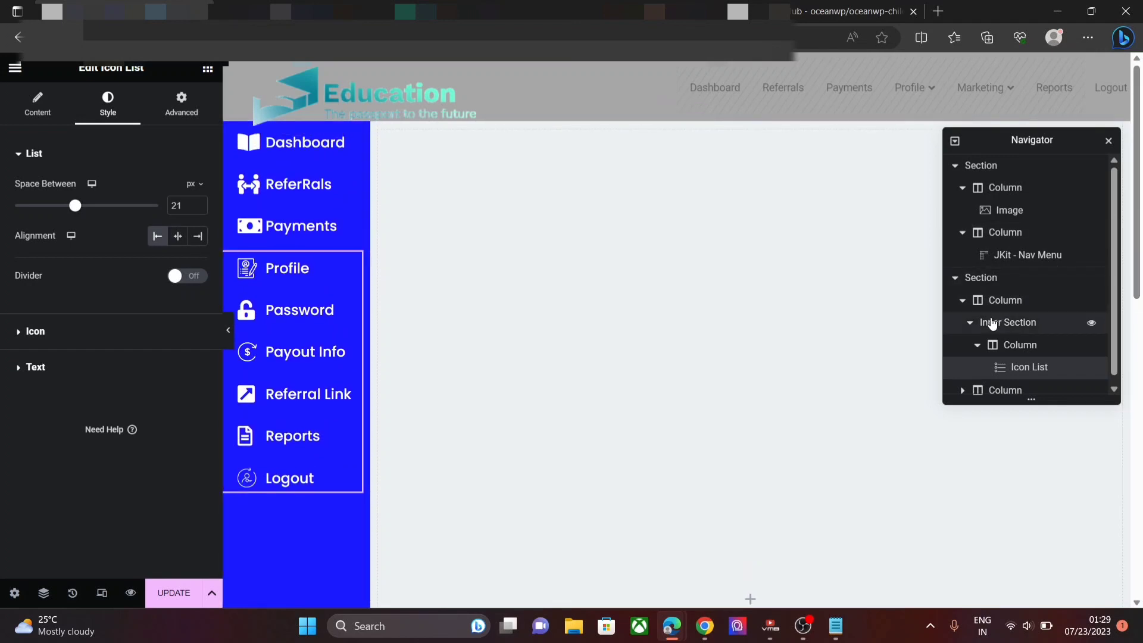
- Select the empty second column in the Navigator
{"action": "left_click", "coordinate": [955, 280]}
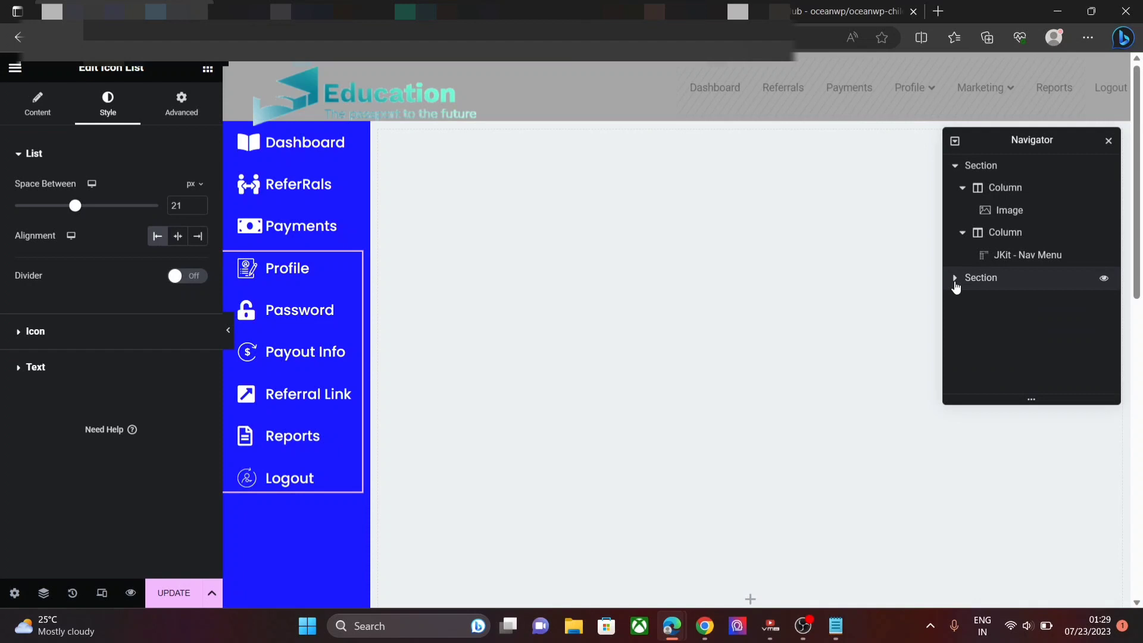
{"action": "left_click", "coordinate": [957, 167]}
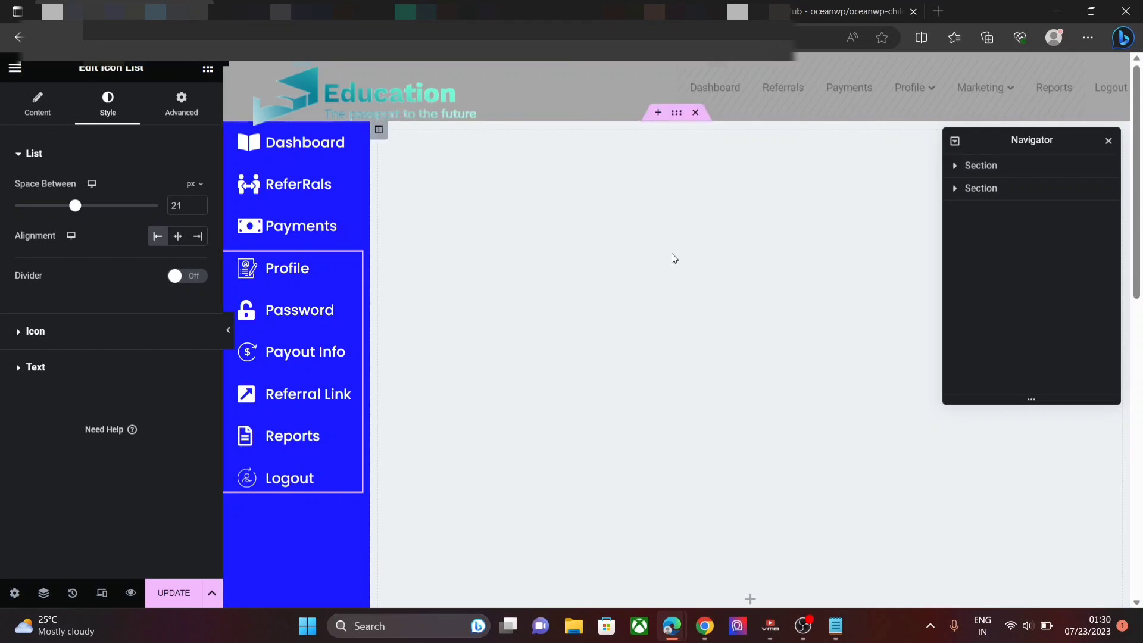
{"action": "left_click", "coordinate": [955, 190]}
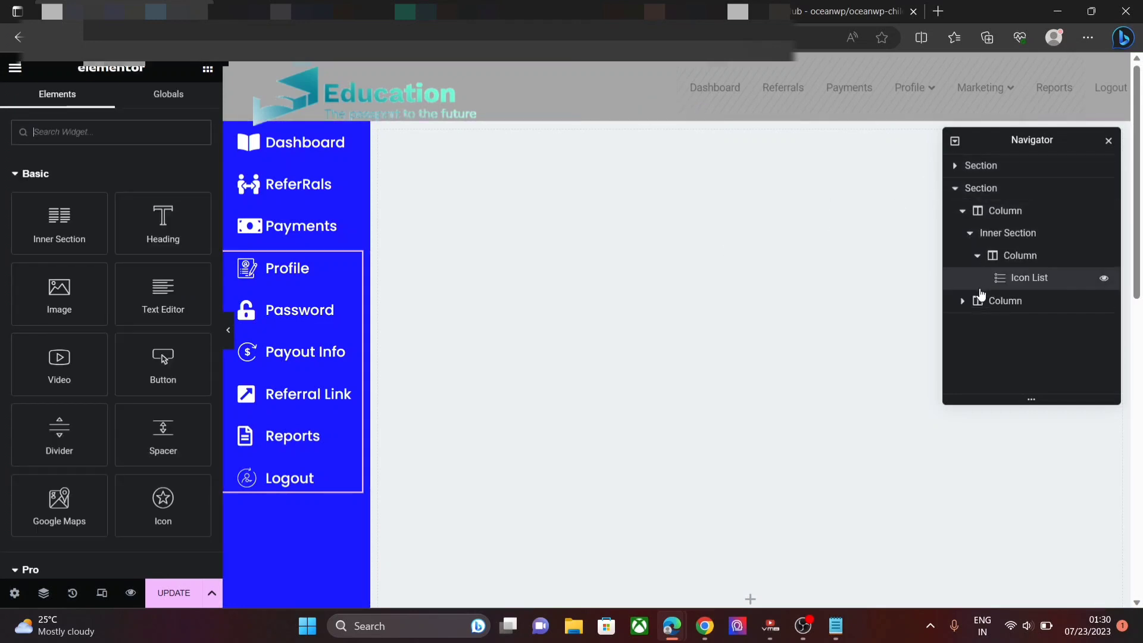
{"action": "left_click", "coordinate": [963, 302]}
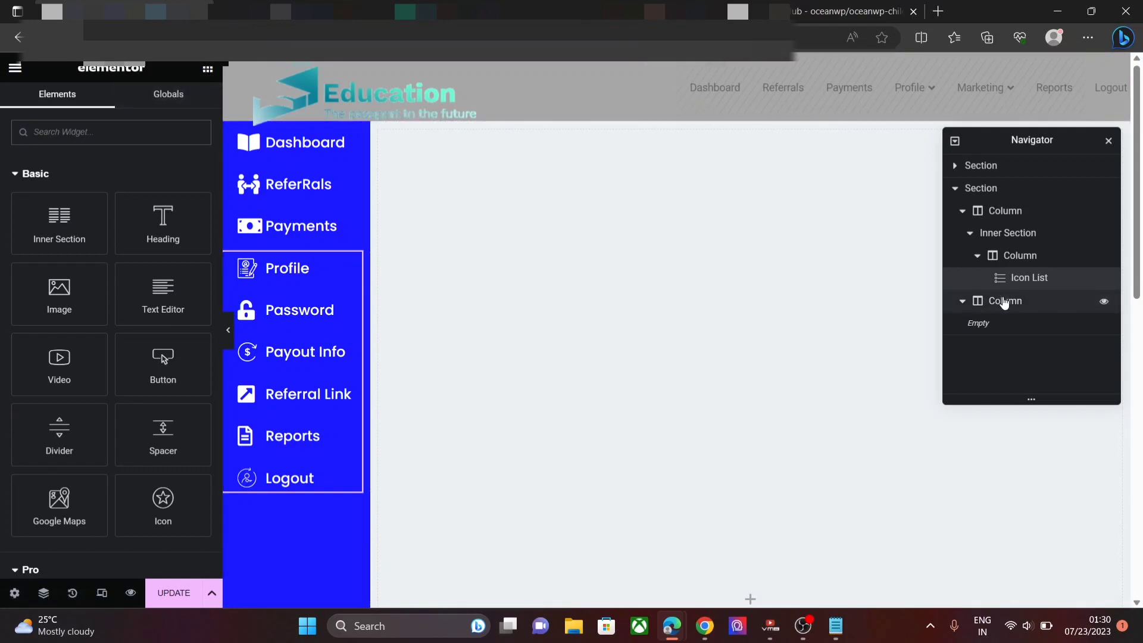
{"action": "left_click", "coordinate": [1004, 302]}
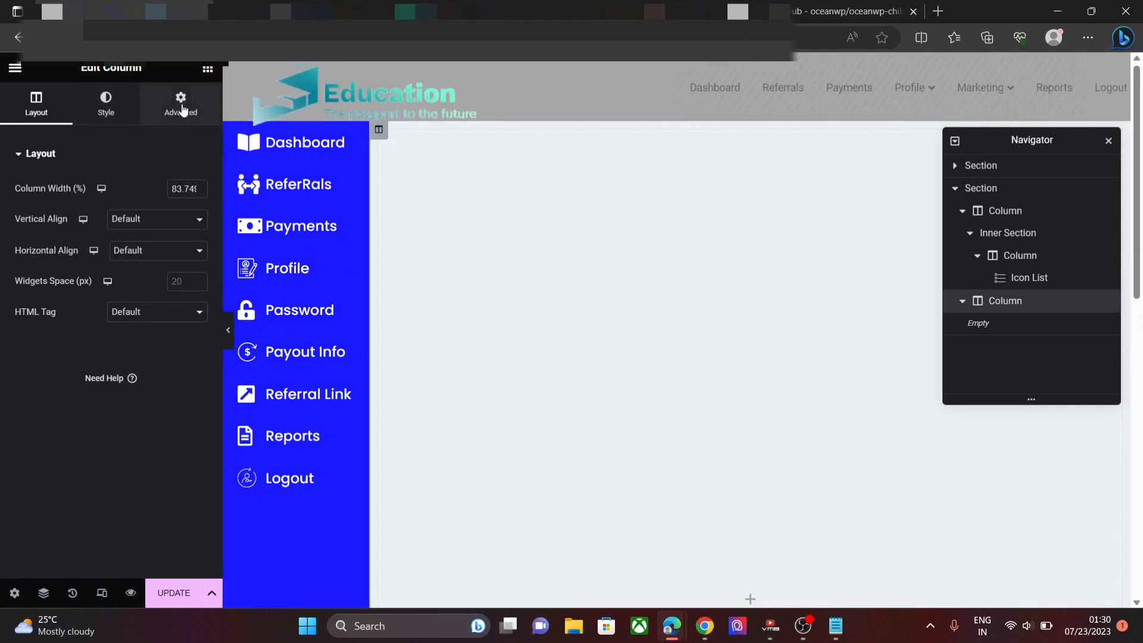
- Turn on Hide On Mobile Portrait for the column and return to the widget library
{"action": "left_click", "coordinate": [182, 107]}
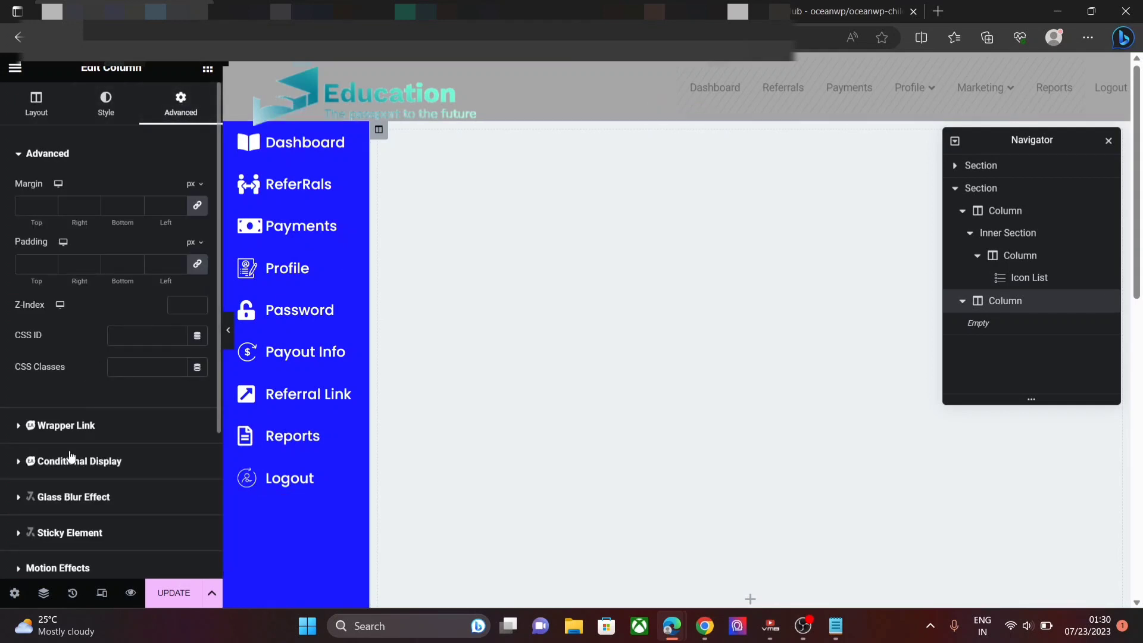
{"action": "scroll", "coordinate": [70, 458], "scroll_direction": "down", "scroll_amount": 3}
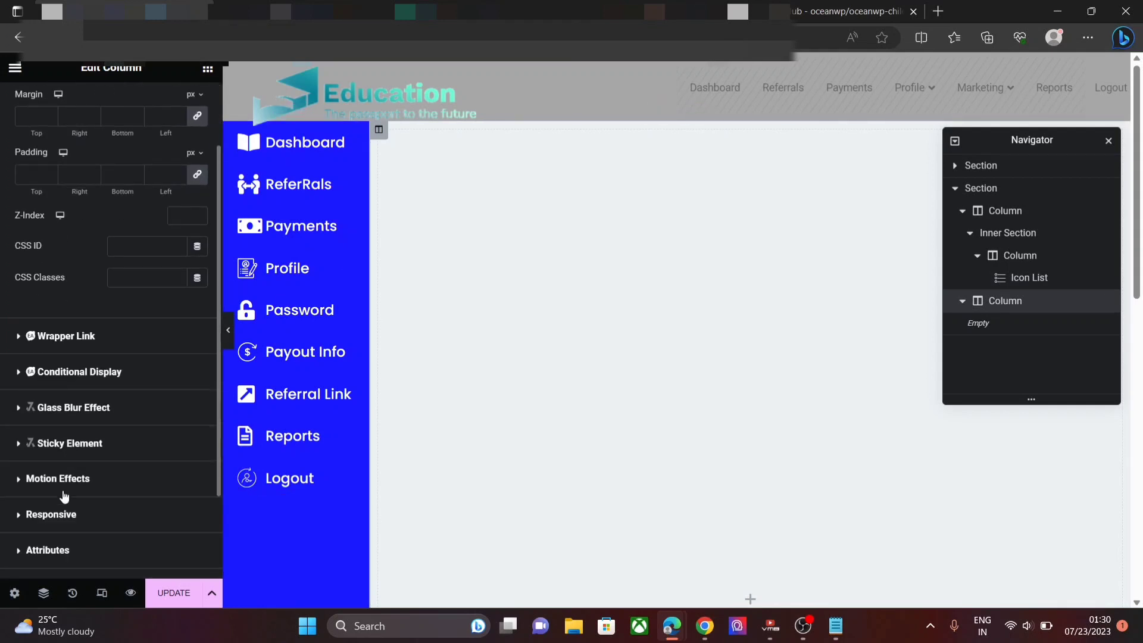
{"action": "left_click", "coordinate": [64, 515]}
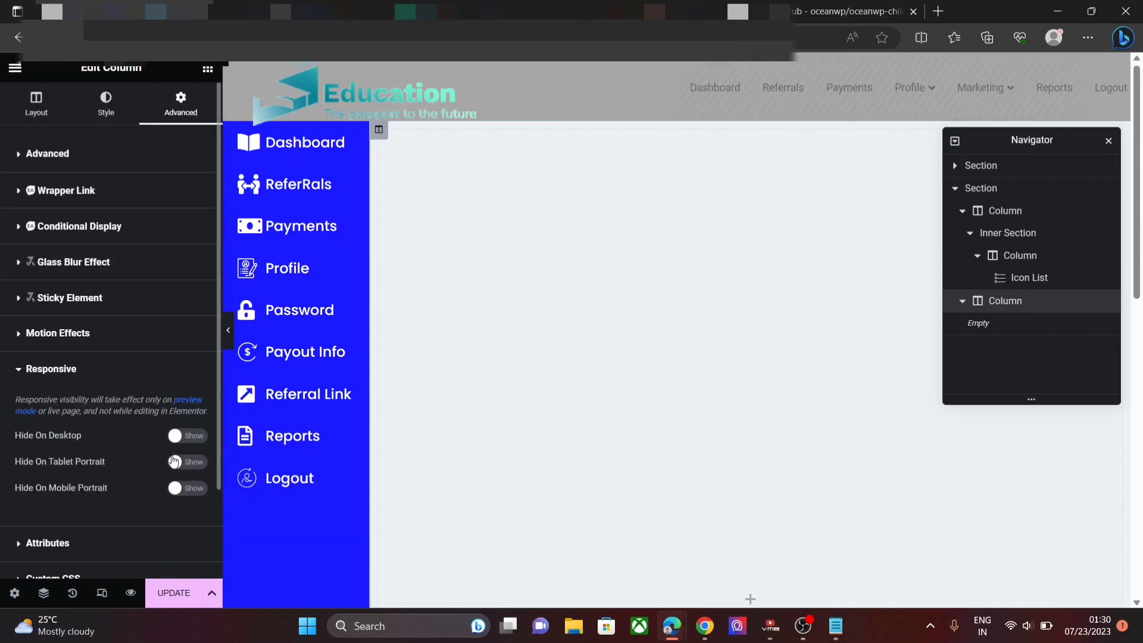
{"action": "left_click", "coordinate": [177, 493]}
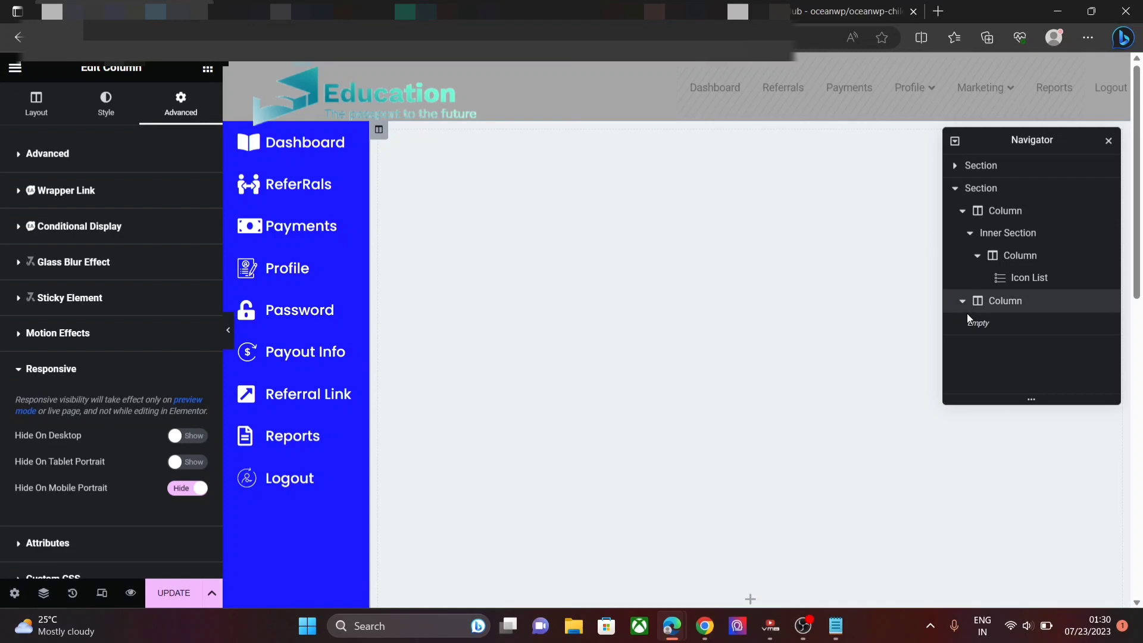
{"action": "left_click", "coordinate": [207, 71]}
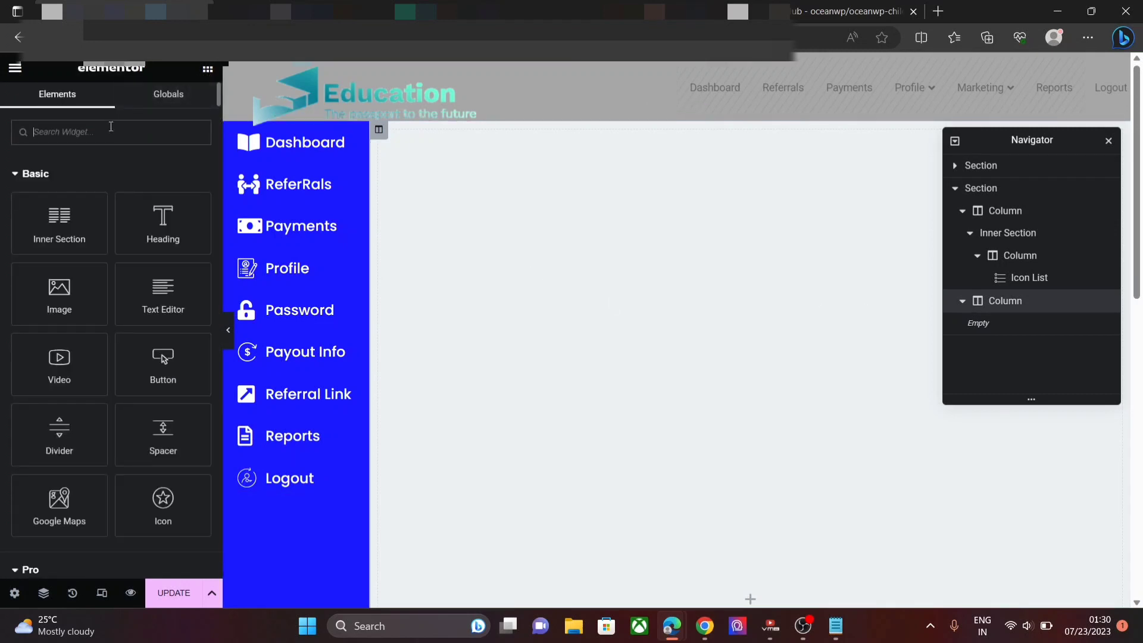
- Search the widgets for 'short' and drag the Shortcode widget into the empty column
{"action": "type", "text": "shor"}
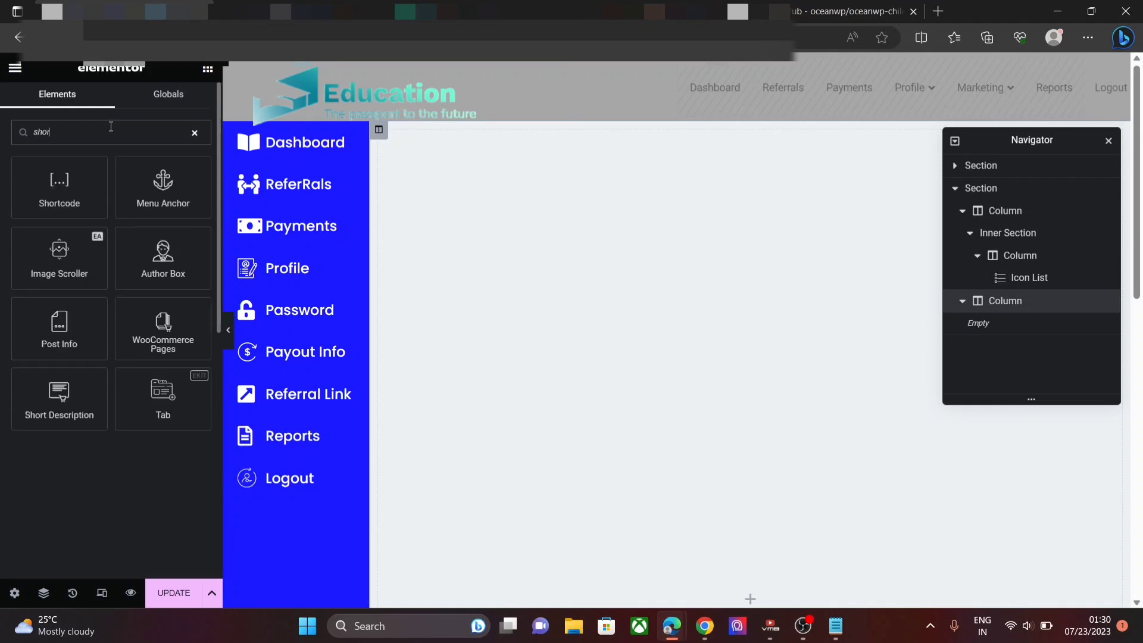
{"action": "type", "text": "t"}
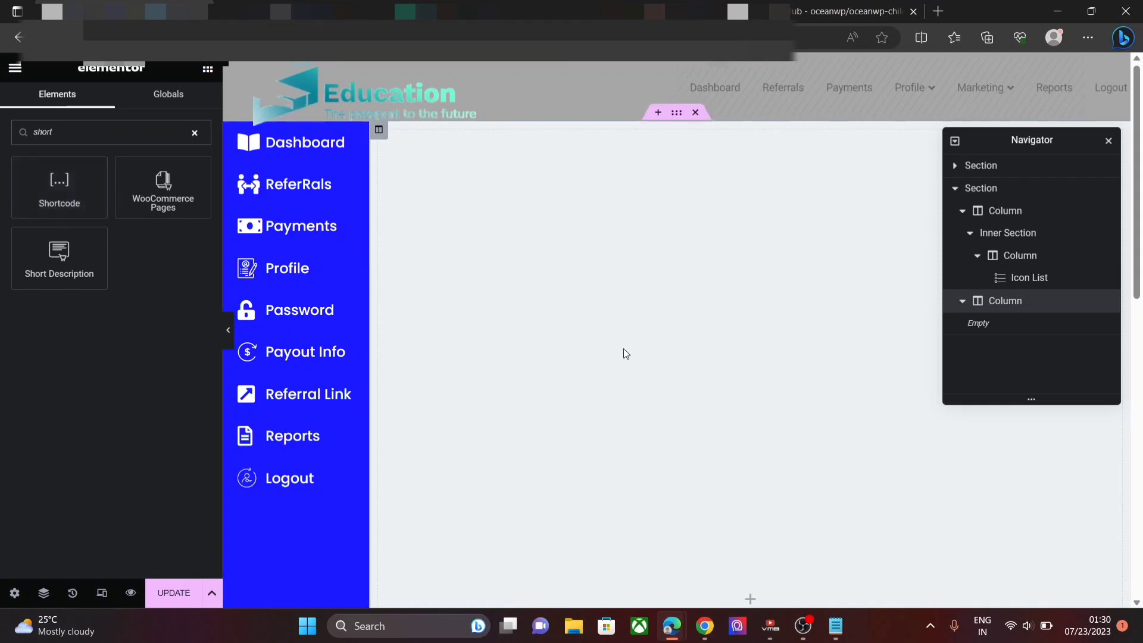
{"action": "left_click_drag", "start_coordinate": [40, 190], "coordinate": [713, 417]}
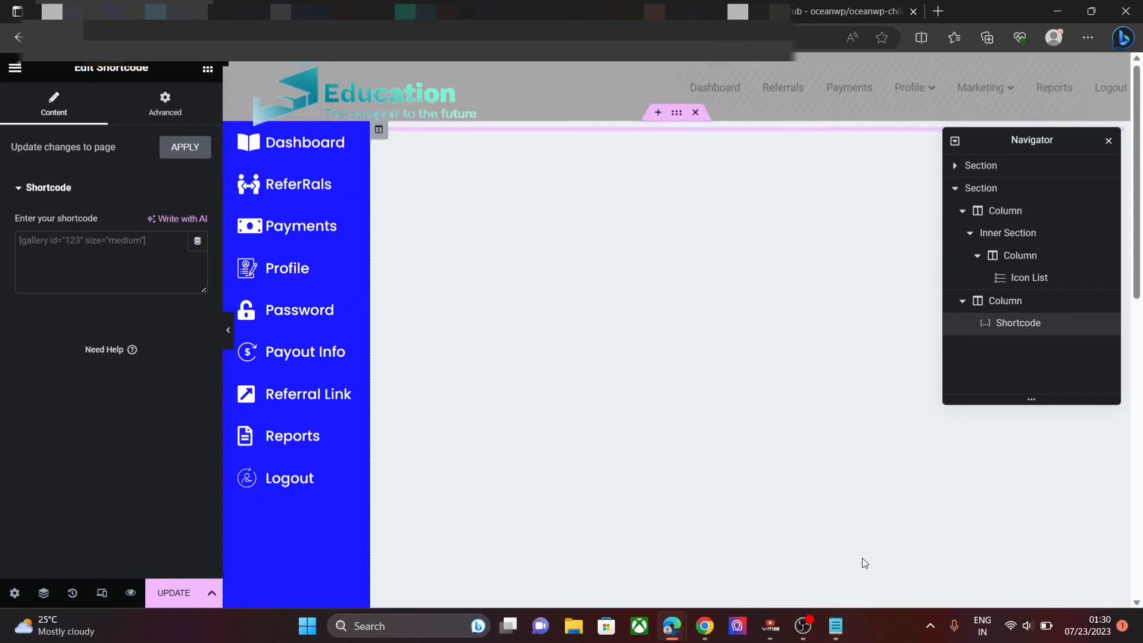
- Copy the [uap-affiliate field="uap_avatar"] shortcode from the Notepad notes
{"action": "left_click", "coordinate": [836, 626]}
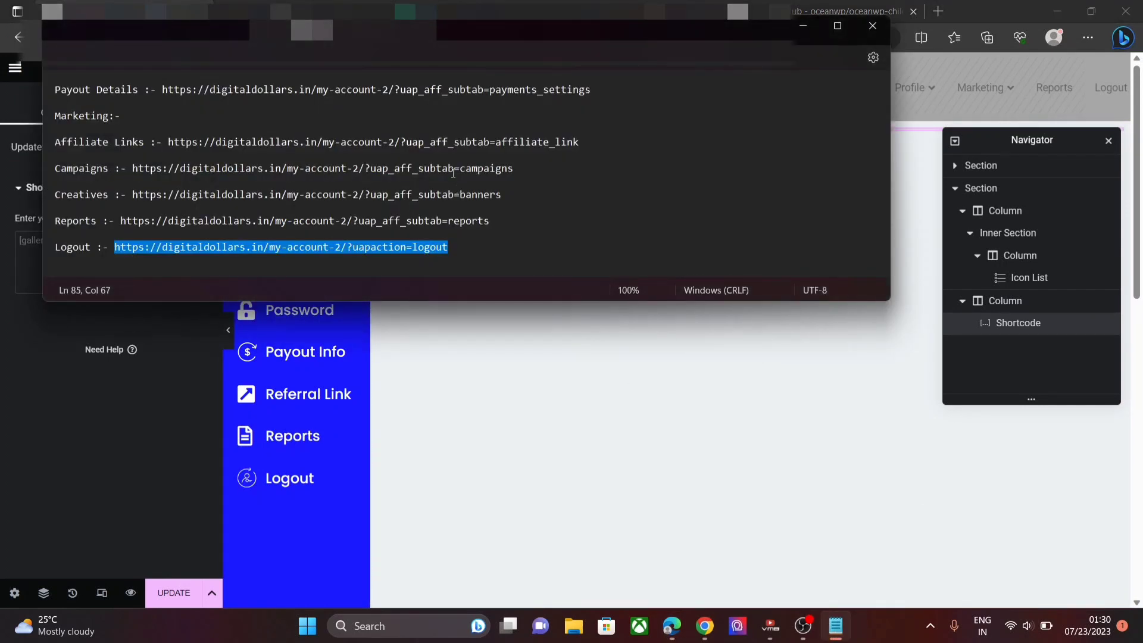
{"action": "key", "text": "Up"}
{"action": "key", "text": "Up"}
{"action": "key", "text": "Up"}
{"action": "key", "text": "Up"}
{"action": "key", "text": "Up"}
{"action": "key", "text": "Up"}
{"action": "key", "text": "Up"}
{"action": "key", "text": "Up"}
{"action": "key", "text": "Up"}
{"action": "key", "text": "Up"}
{"action": "key", "text": "Up"}
{"action": "key", "text": "Up"}
{"action": "key", "text": "Up"}
{"action": "key", "text": "Up"}
{"action": "key", "text": "Up"}
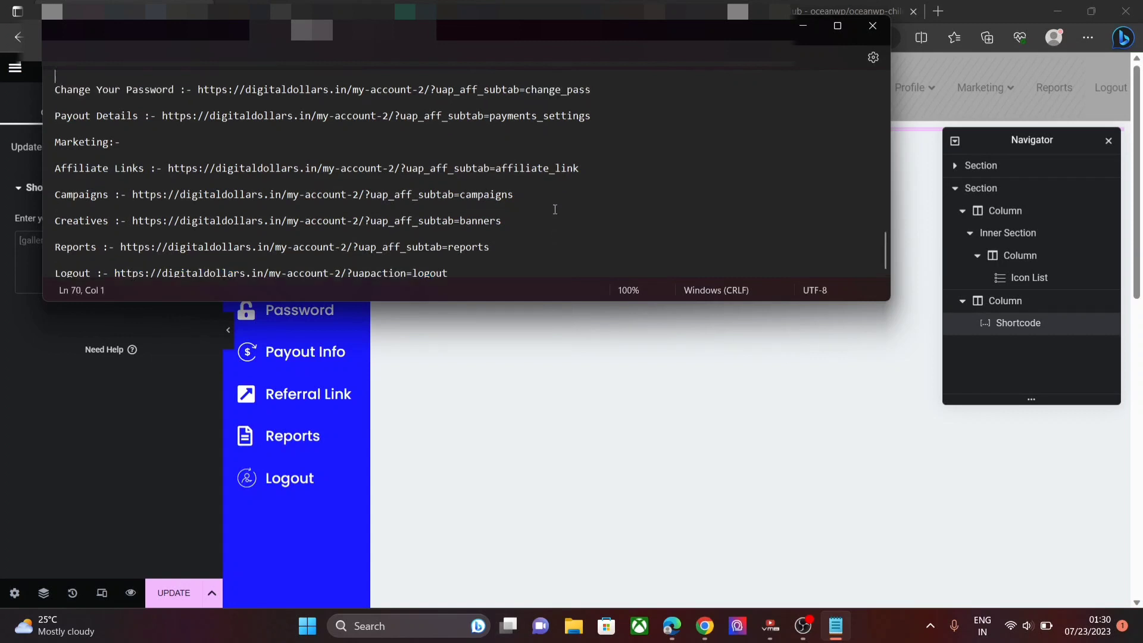
{"action": "key", "text": "Up"}
{"action": "key", "text": "Up"}
{"action": "key", "text": "Up"}
{"action": "key", "text": "Up"}
{"action": "key", "text": "Up"}
{"action": "key", "text": "Up"}
{"action": "key", "text": "Up"}
{"action": "key", "text": "Up"}
{"action": "key", "text": "Up"}
{"action": "key", "text": "Up"}
{"action": "key", "text": "Up"}
{"action": "key", "text": "Up"}
{"action": "key", "text": "Up"}
{"action": "key", "text": "Up"}
{"action": "key", "text": "Up"}
{"action": "key", "text": "Up"}
{"action": "key", "text": "Up"}
{"action": "key", "text": "Up"}
{"action": "key", "text": "Up"}
{"action": "key", "text": "Up"}
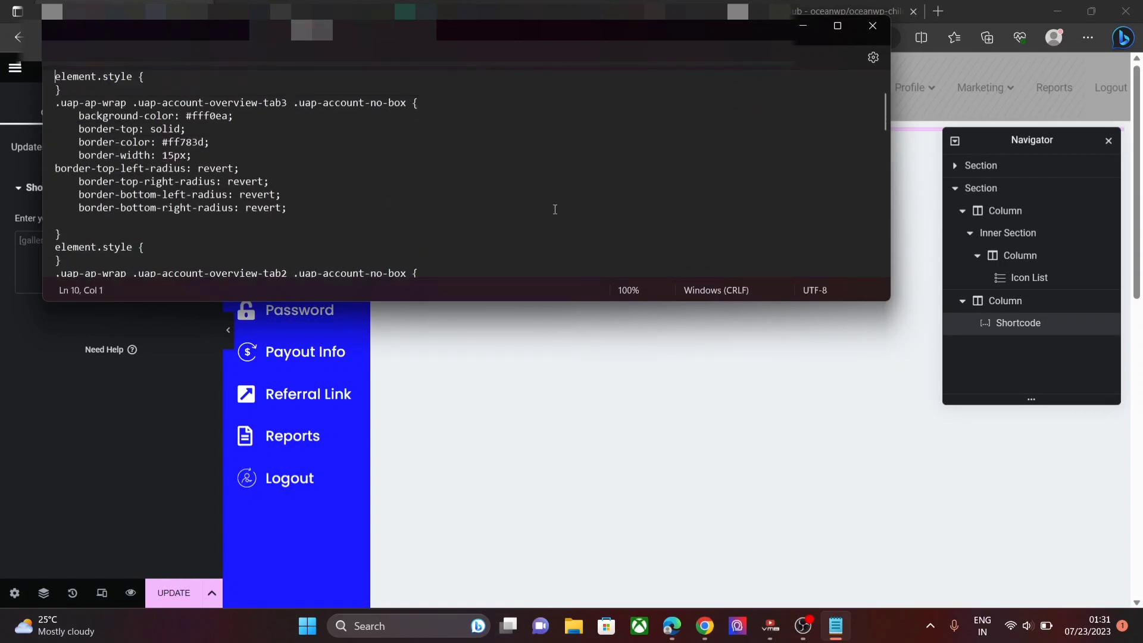
{"action": "key", "text": "Up"}
{"action": "key", "text": "Up"}
{"action": "key", "text": "Up"}
{"action": "key", "text": "Up"}
{"action": "key", "text": "Up"}
{"action": "key", "text": "Up"}
{"action": "key", "text": "Up"}
{"action": "key", "text": "Up"}
{"action": "key", "text": "Up"}
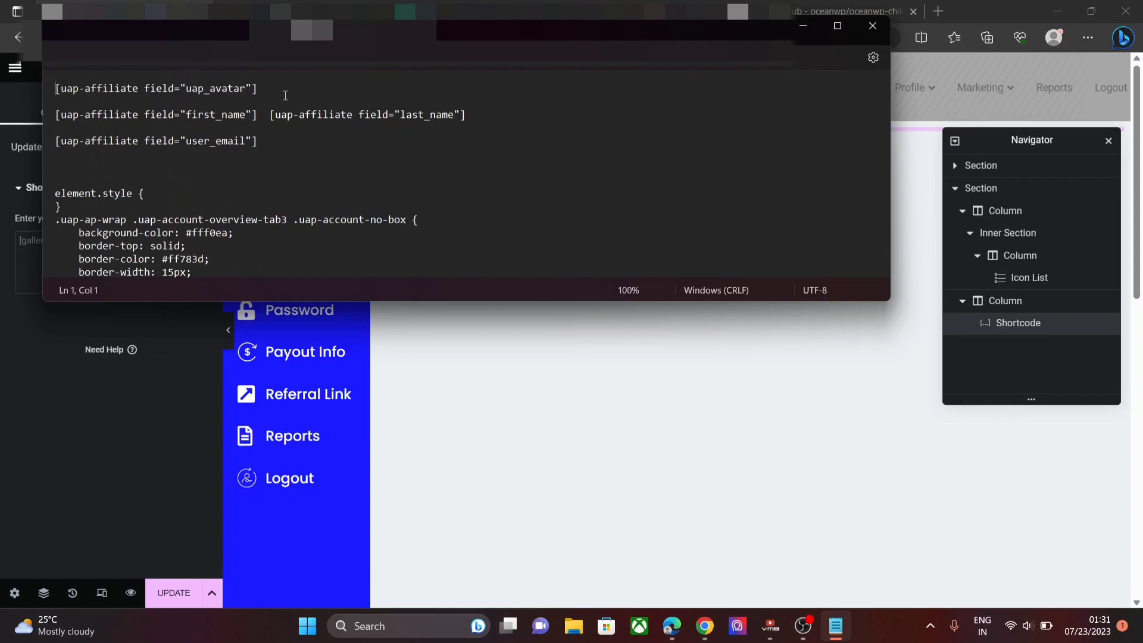
{"action": "left_click_drag", "start_coordinate": [285, 95], "coordinate": [41, 71]}
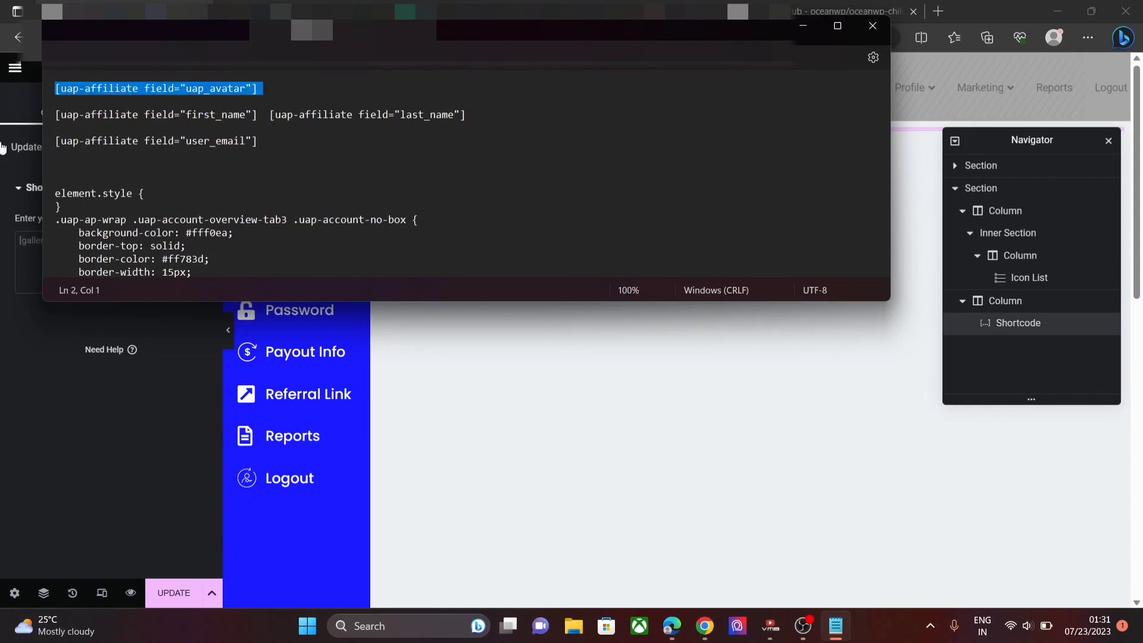
{"action": "left_click", "coordinate": [22, 236]}
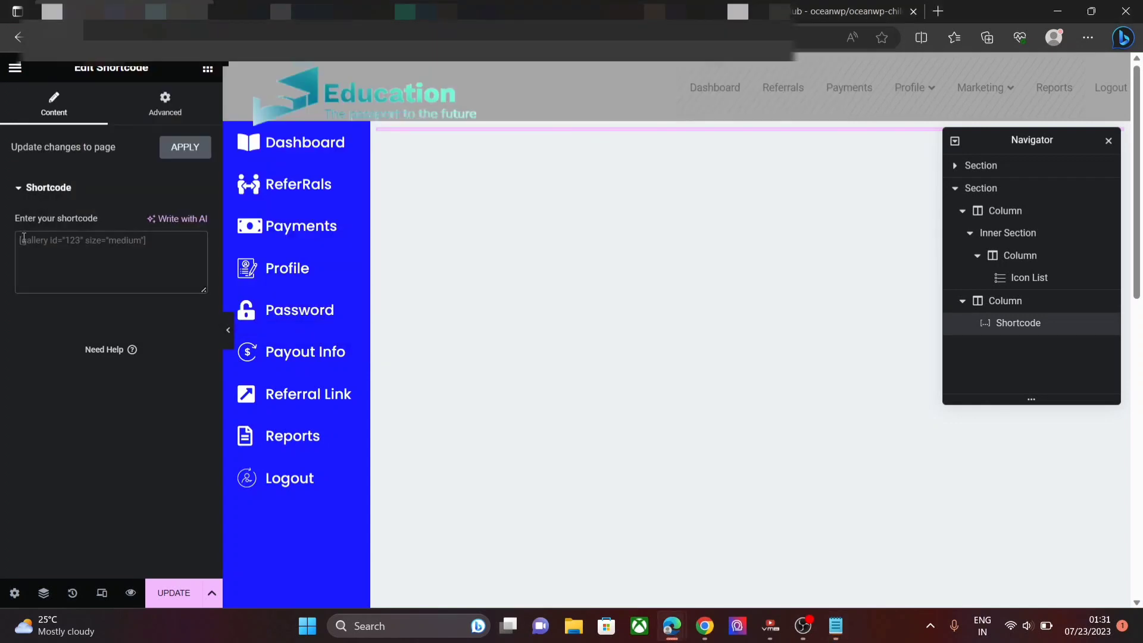
- Paste the uap_avatar shortcode into the Shortcode widget so the avatar renders
{"action": "type", "text": "[uap-affiliate field=\"uap_avatar\"]"}
{"action": "left_click", "coordinate": [23, 238]}
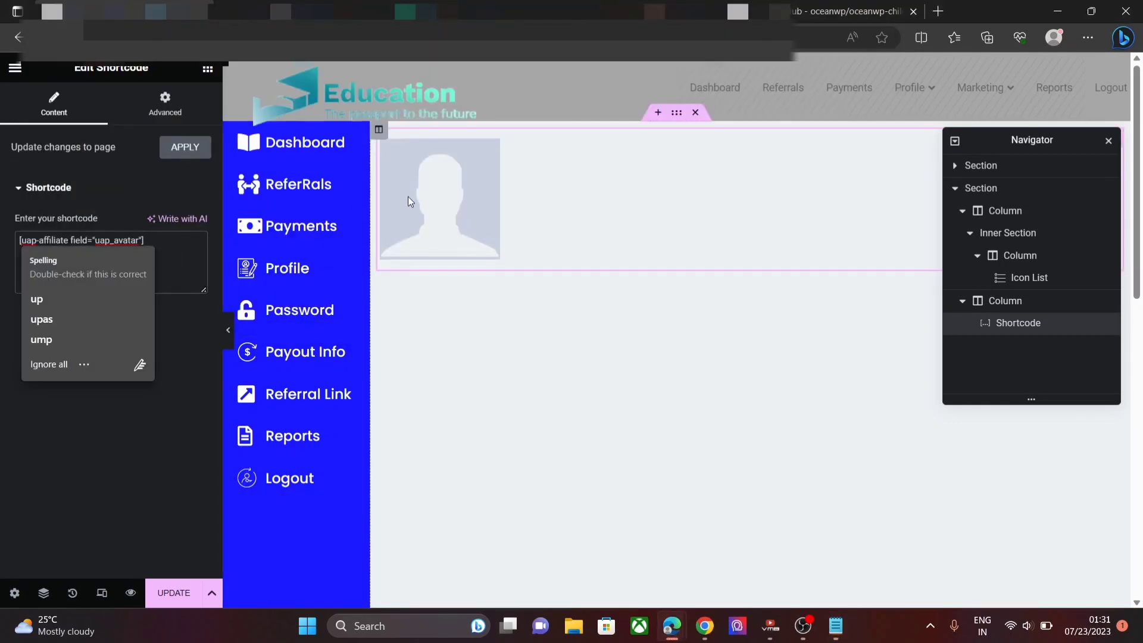
{"action": "left_click", "coordinate": [173, 105]}
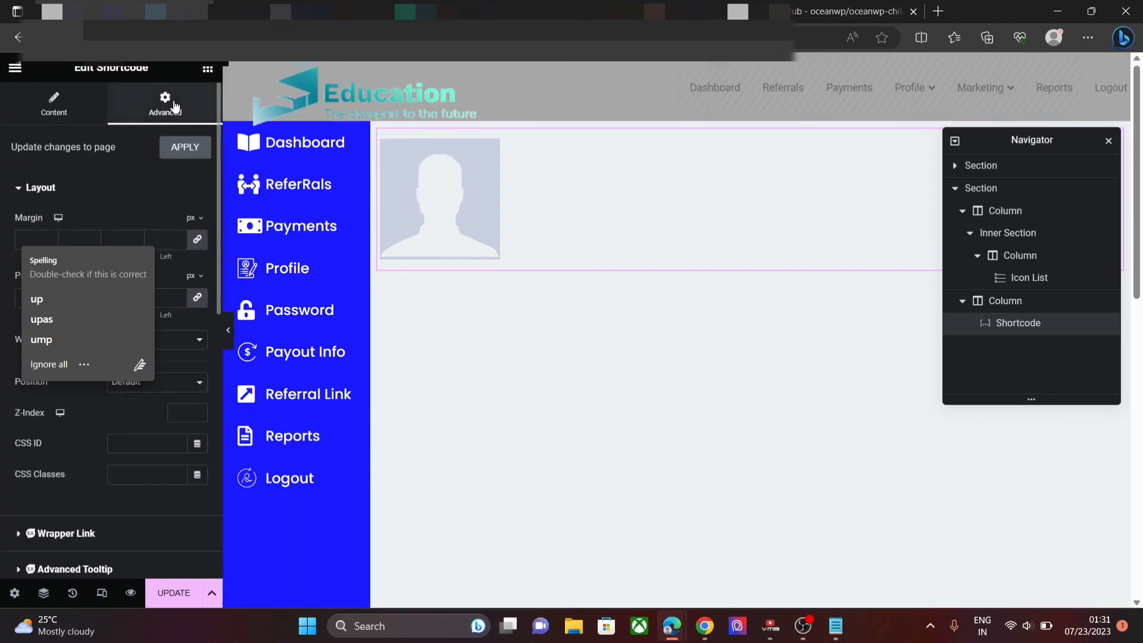
{"action": "left_click", "coordinate": [110, 202]}
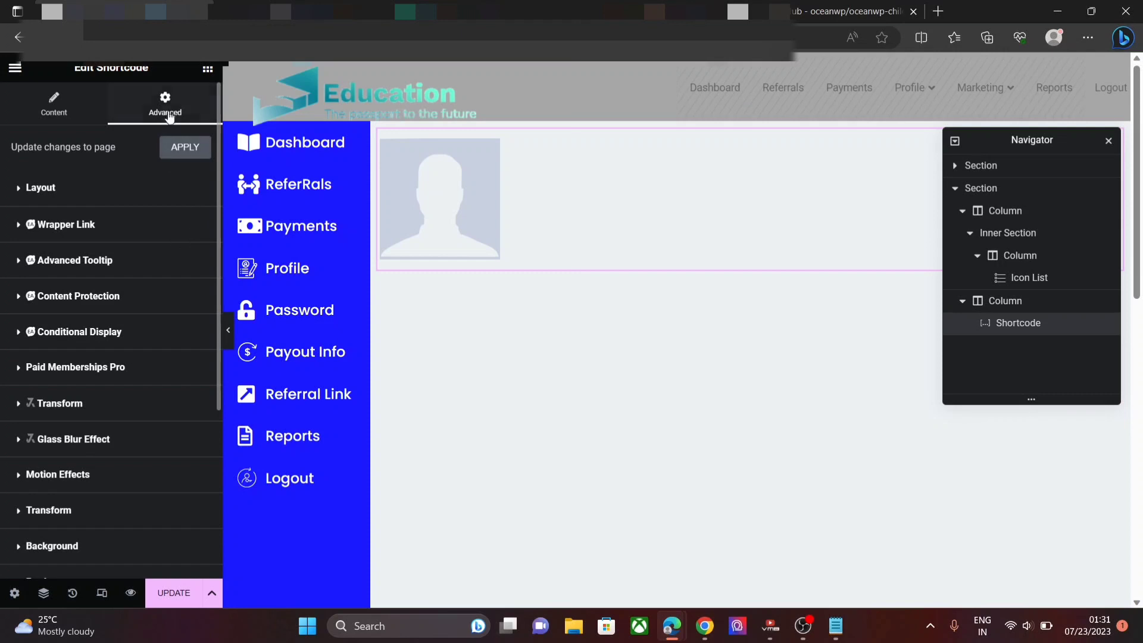
- Give the avatar widget a 20 px top margin and 53 px left margin
{"action": "left_click", "coordinate": [82, 197]}
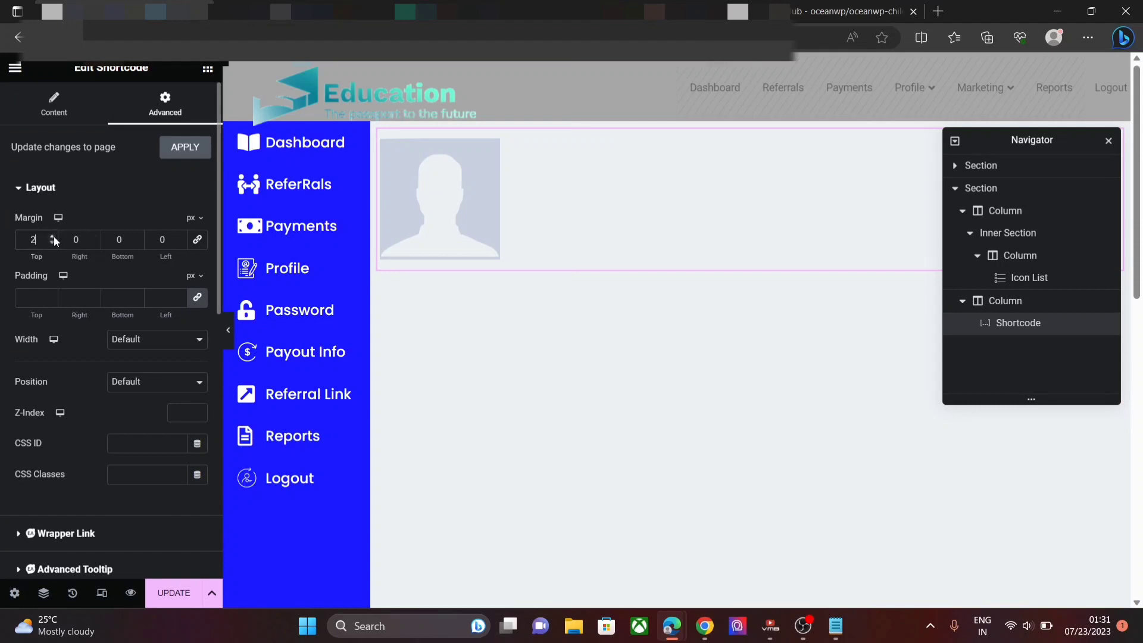
{"action": "type", "text": "0"}
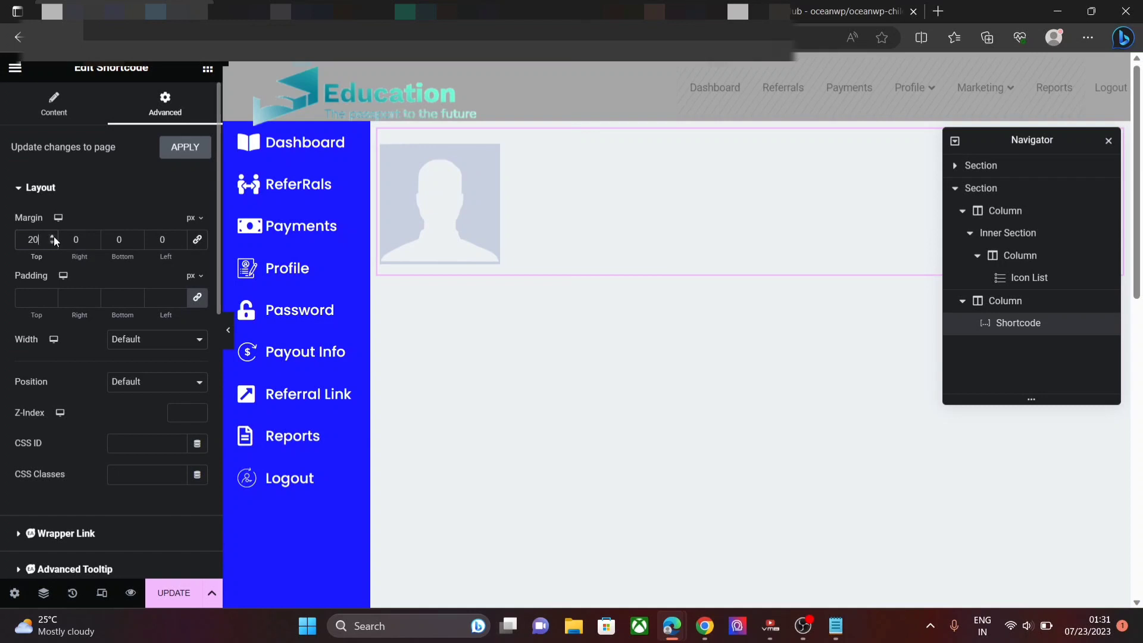
{"action": "left_click", "coordinate": [182, 237]}
{"action": "left_click", "coordinate": [181, 237]}
{"action": "left_click", "coordinate": [182, 237]}
{"action": "left_click", "coordinate": [182, 237]}
{"action": "left_click", "coordinate": [181, 237]}
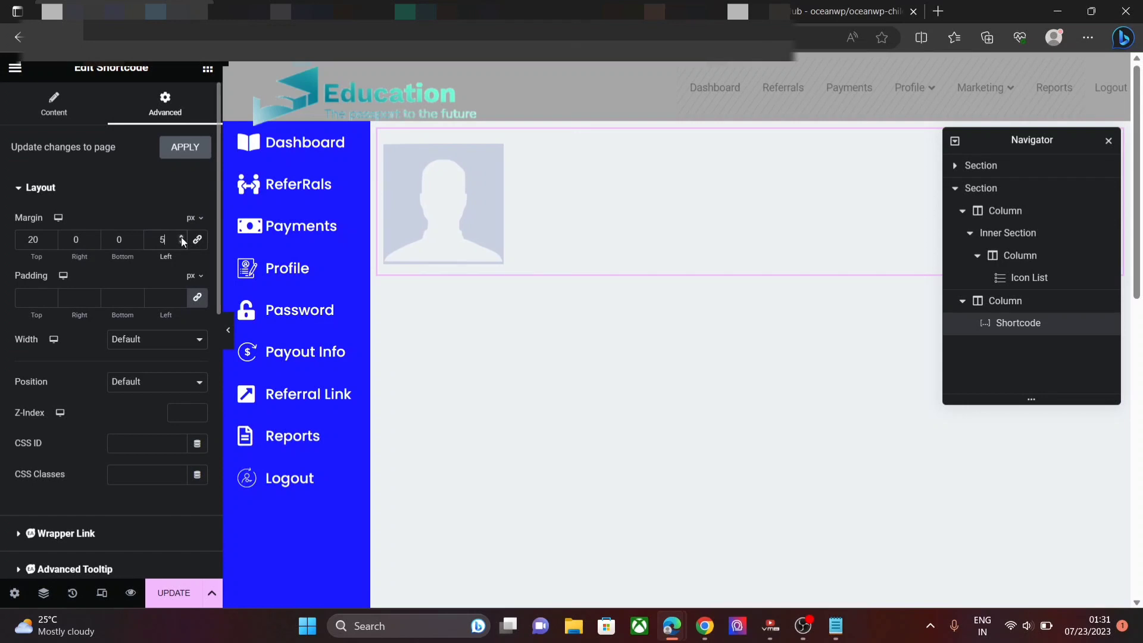
{"action": "type", "text": "3"}
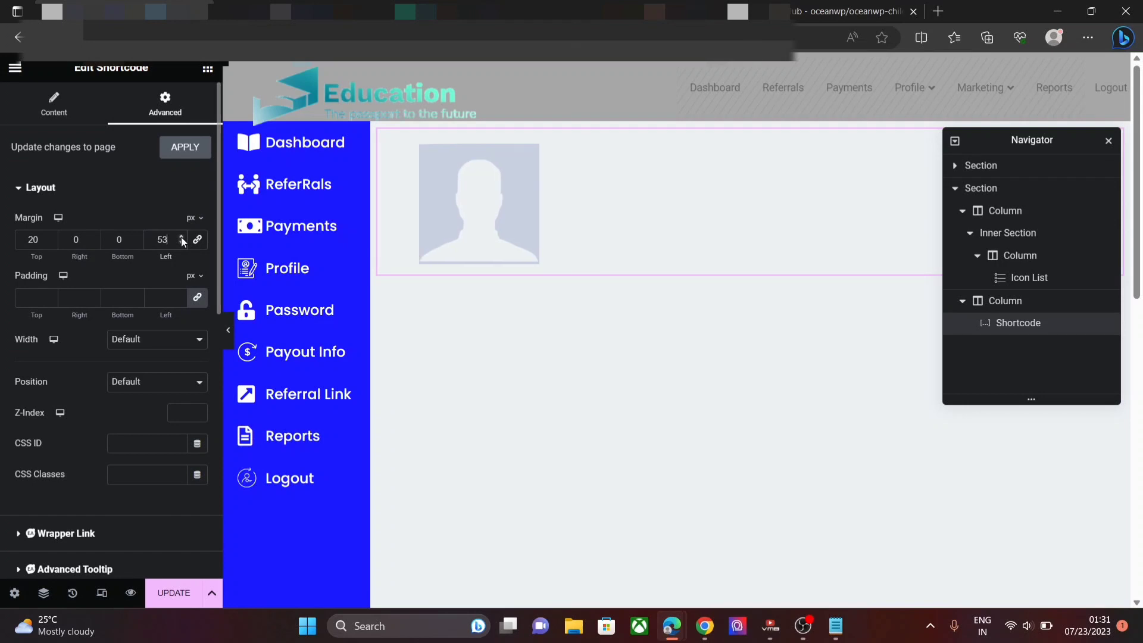
{"action": "left_click", "coordinate": [120, 202]}
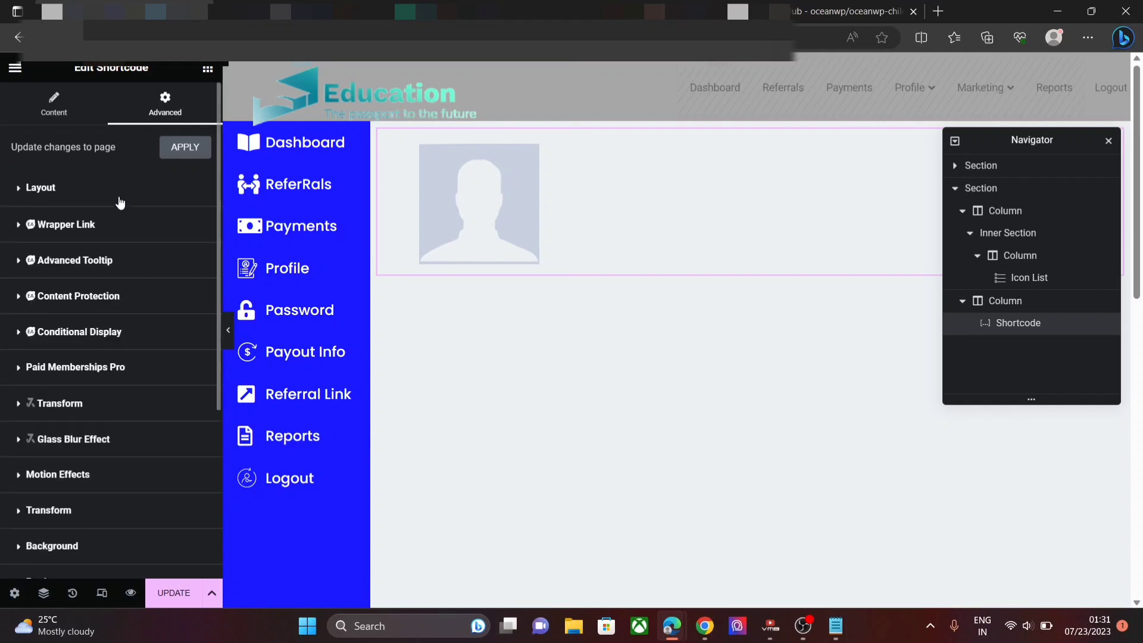
- Search for Heading and drag a Heading widget below the avatar
{"action": "left_click", "coordinate": [207, 70]}
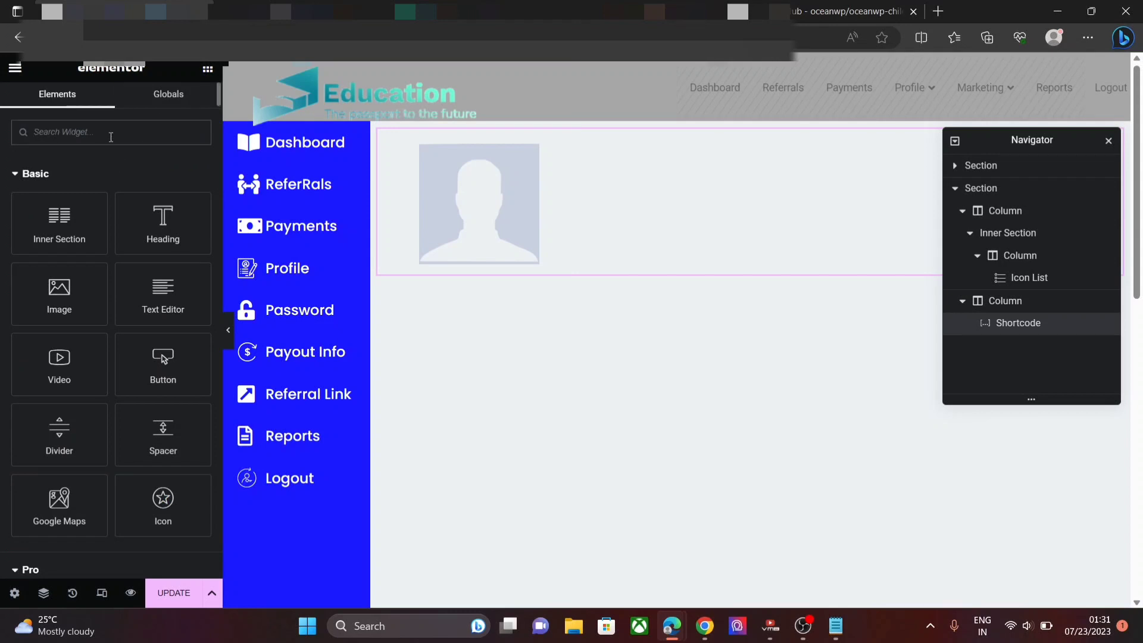
{"action": "type", "text": "Head"}
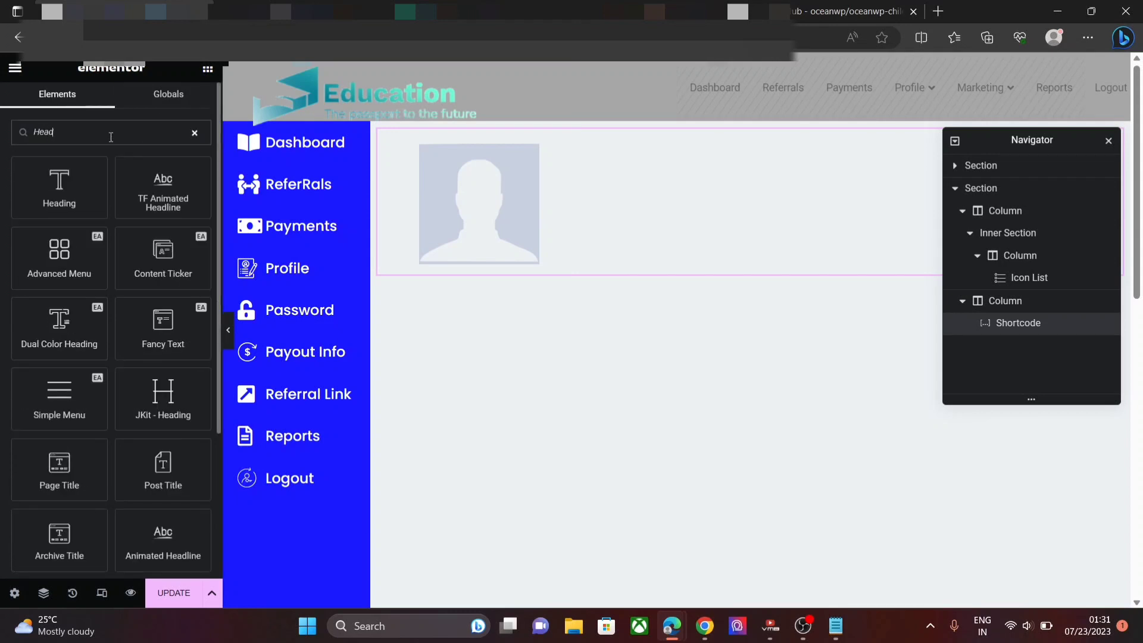
{"action": "type", "text": "ing"}
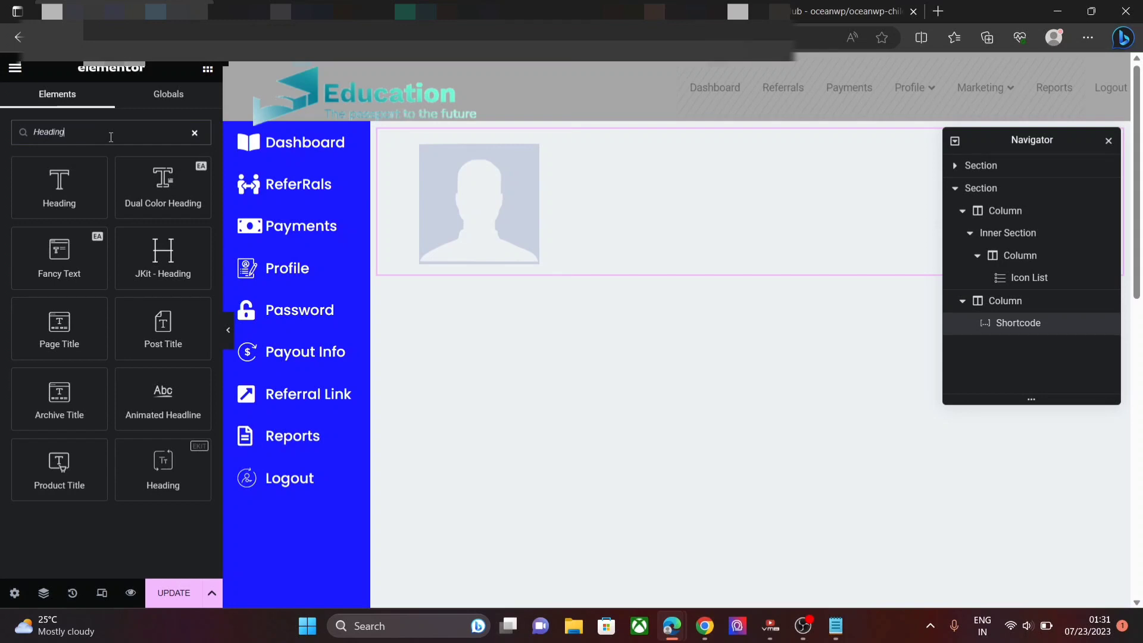
{"action": "left_click_drag", "start_coordinate": [87, 180], "coordinate": [513, 265]}
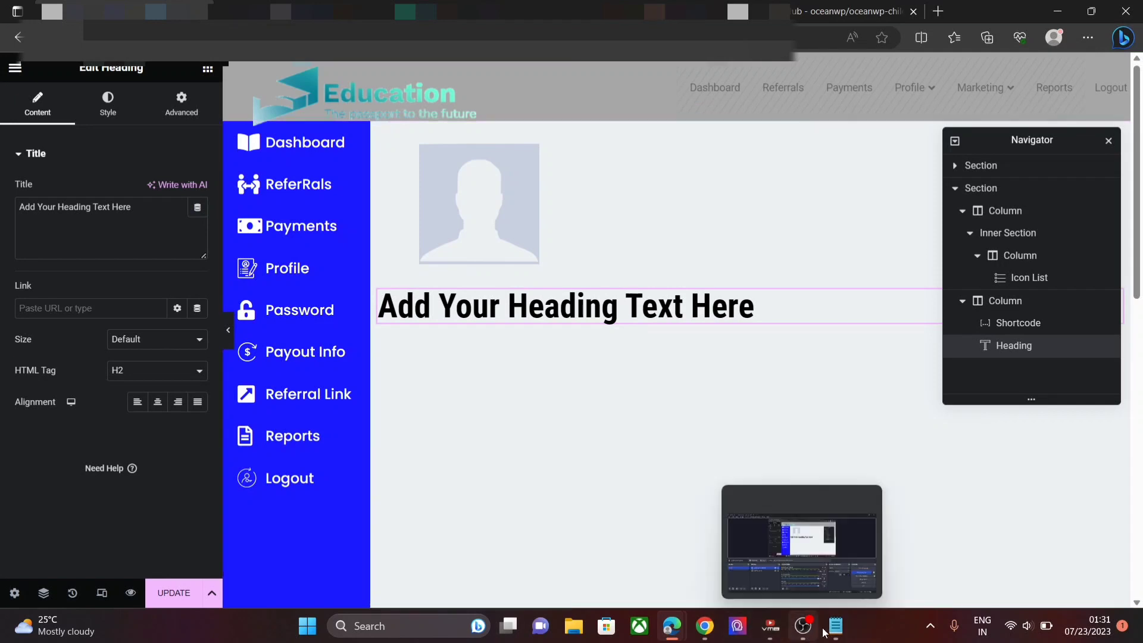
- Replace the heading title with the first_name and last_name shortcodes copied from Notepad
{"action": "left_click", "coordinate": [847, 630]}
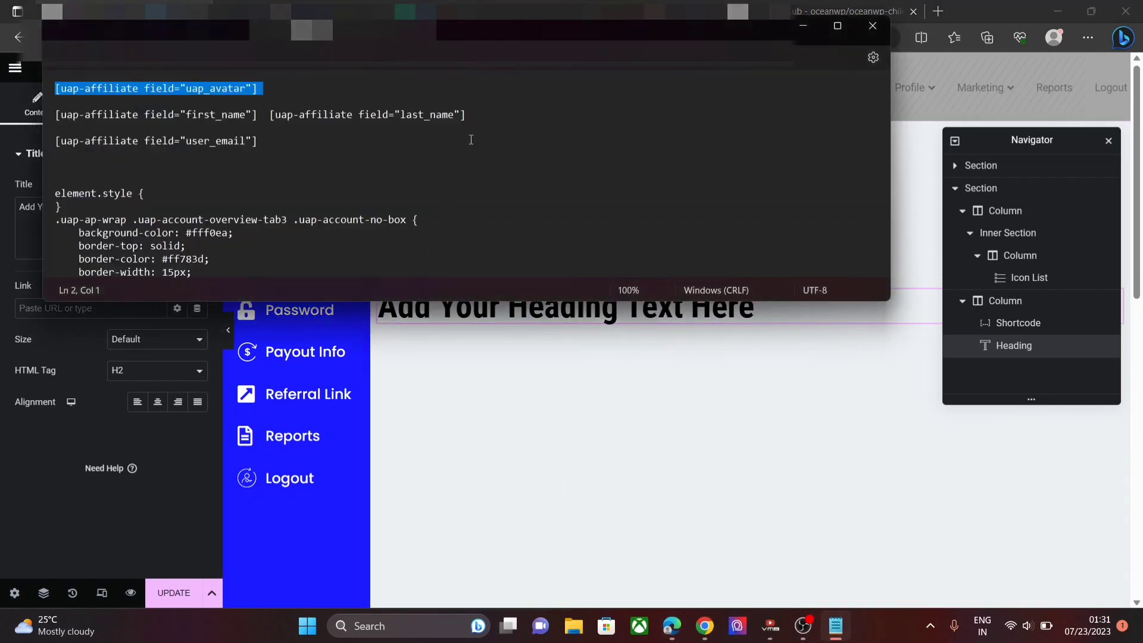
{"action": "left_click_drag", "start_coordinate": [471, 114], "coordinate": [49, 113]}
{"action": "key", "text": "ctrl+c"}
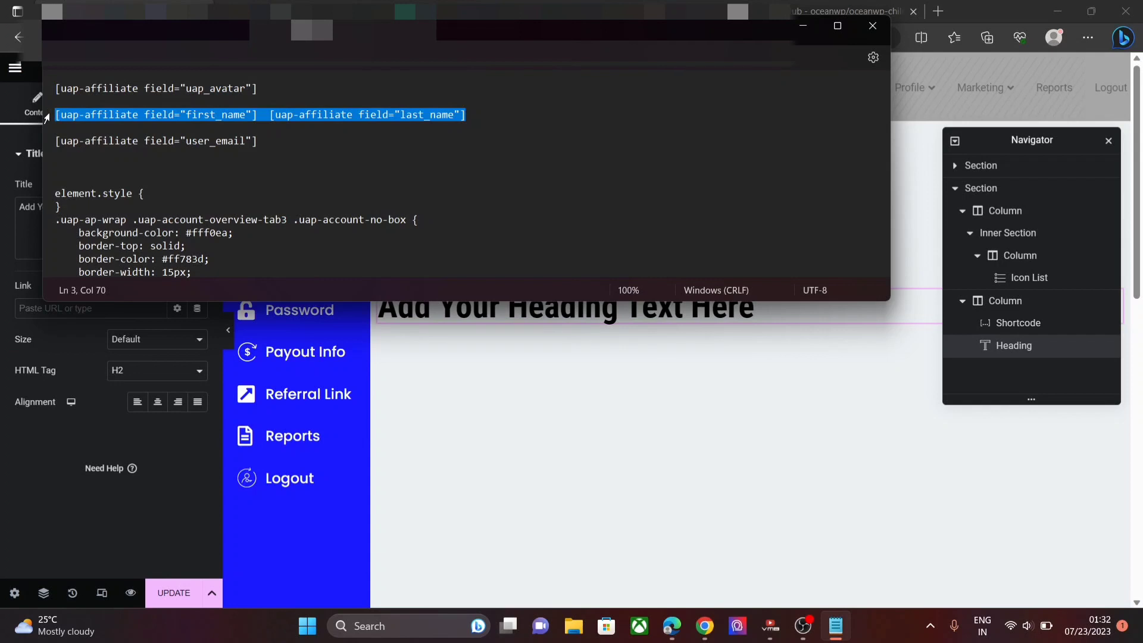
{"action": "left_click", "coordinate": [36, 208]}
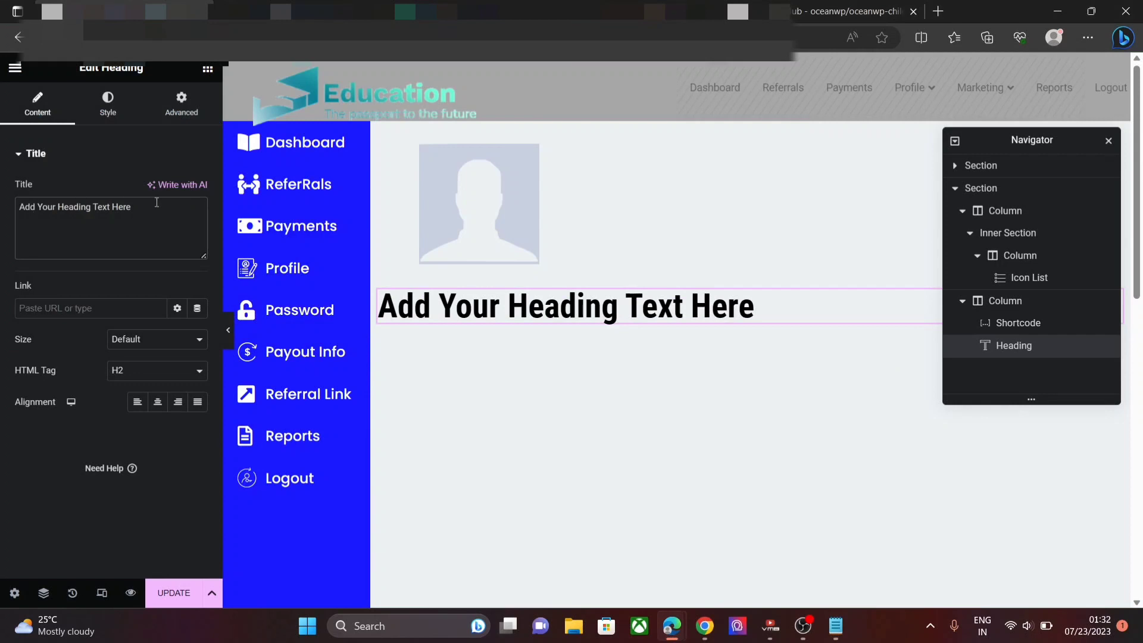
{"action": "left_click_drag", "start_coordinate": [157, 203], "coordinate": [2, 215]}
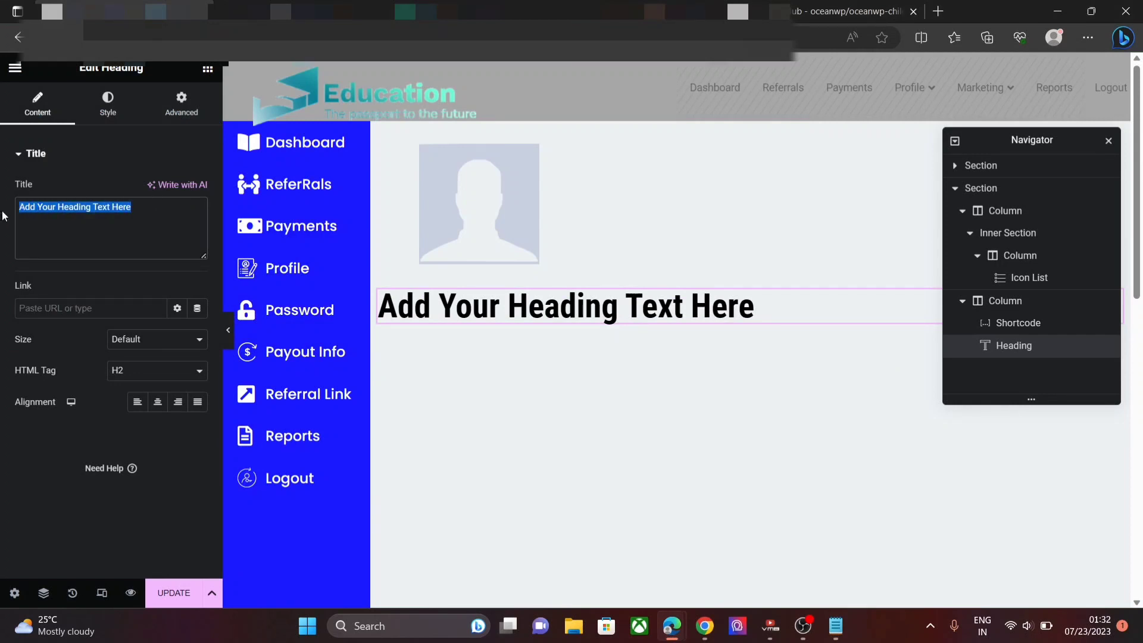
{"action": "key", "text": "ctrl+v"}
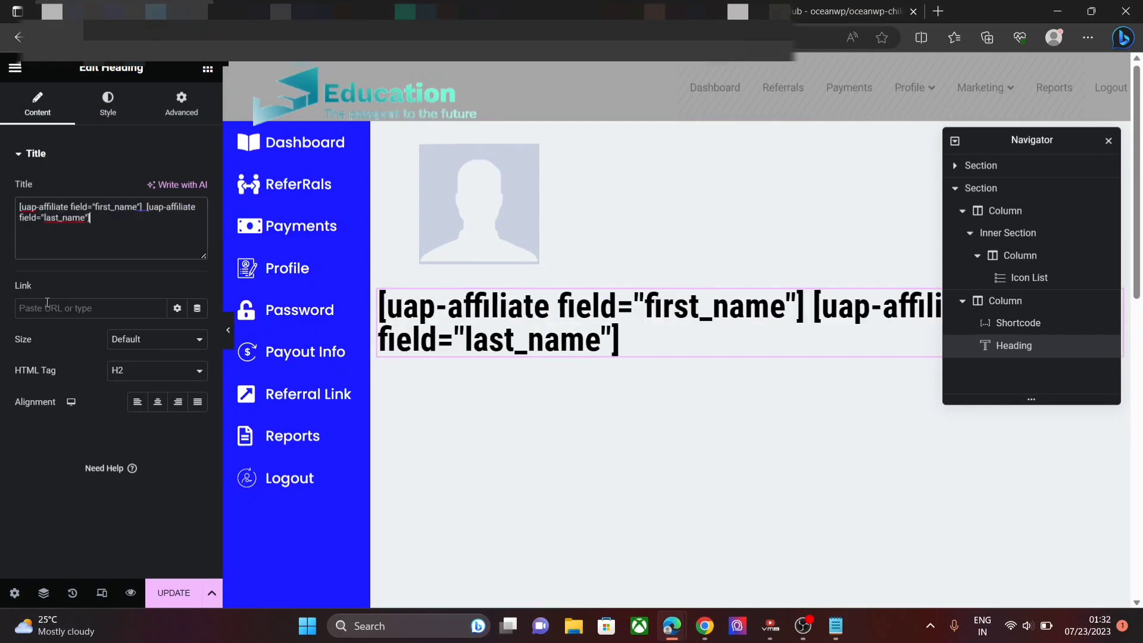
- Left-align the name heading and change its text colour shade
{"action": "left_click", "coordinate": [139, 403]}
{"action": "left_click", "coordinate": [122, 118]}
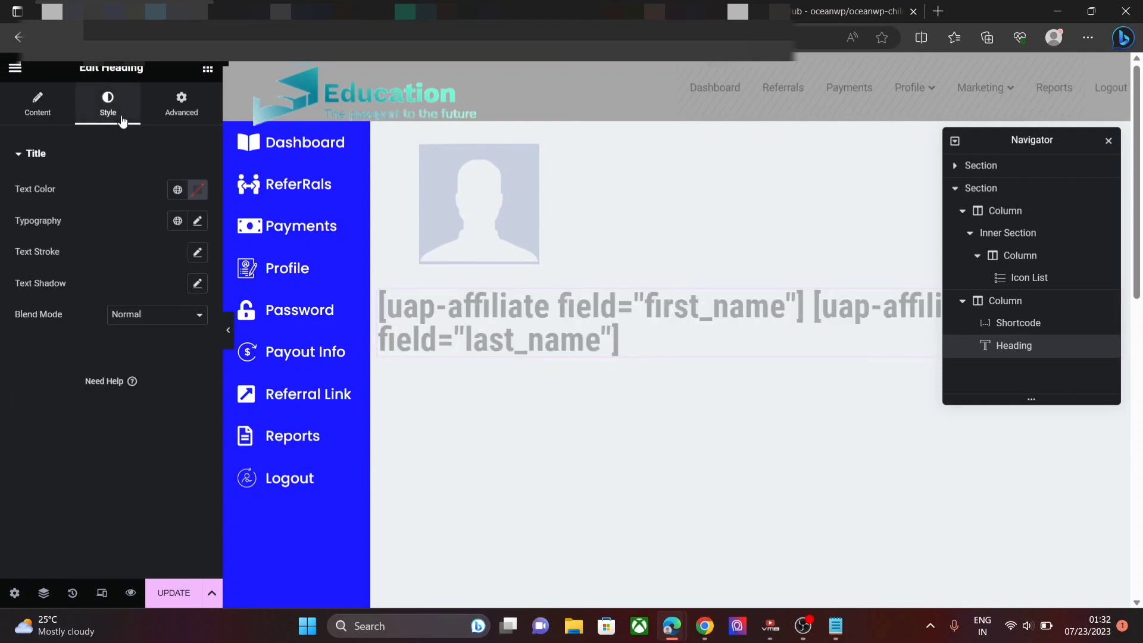
{"action": "left_click", "coordinate": [198, 190]}
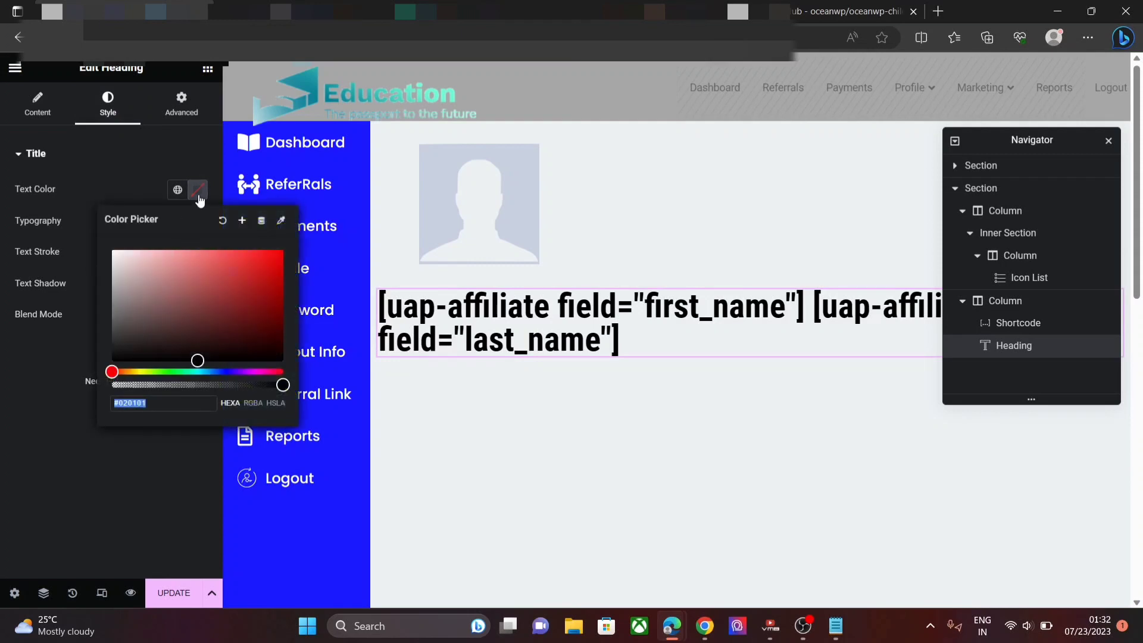
{"action": "left_click", "coordinate": [127, 352]}
{"action": "left_click", "coordinate": [100, 158]}
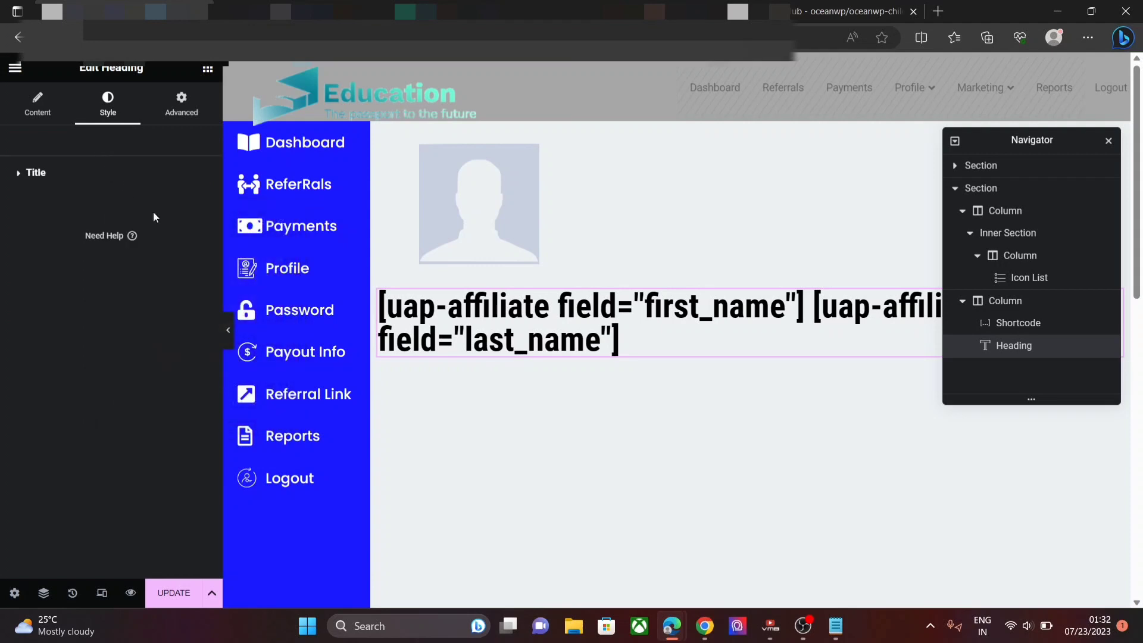
- Set the heading typography to Jost, 19 px, weight 700 (Bold)
{"action": "left_click", "coordinate": [79, 178]}
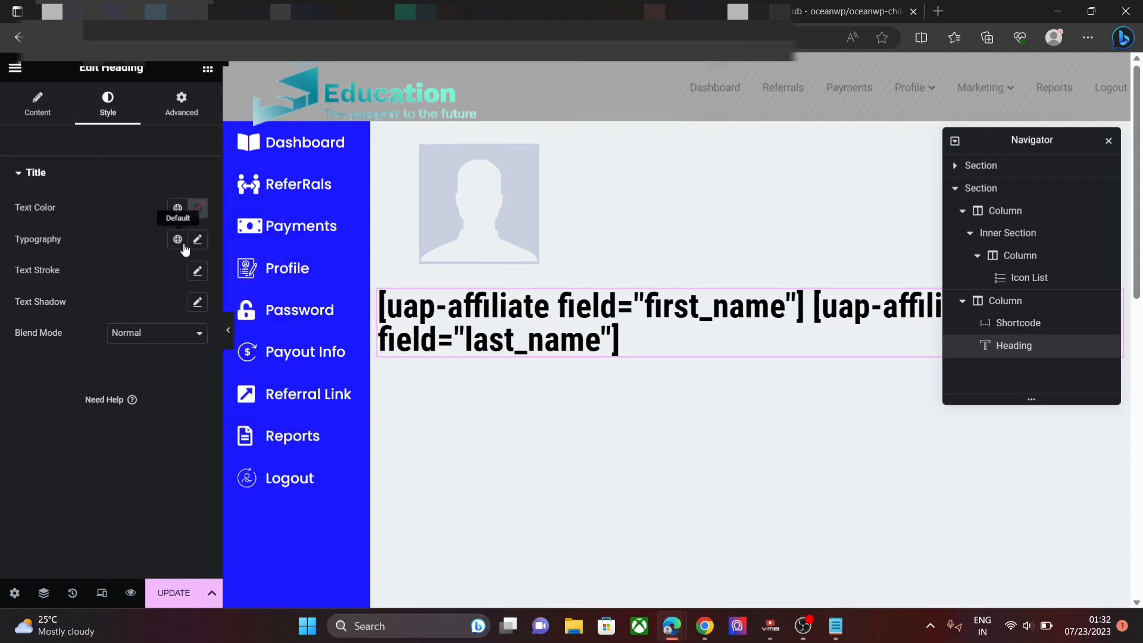
{"action": "left_click", "coordinate": [197, 239]}
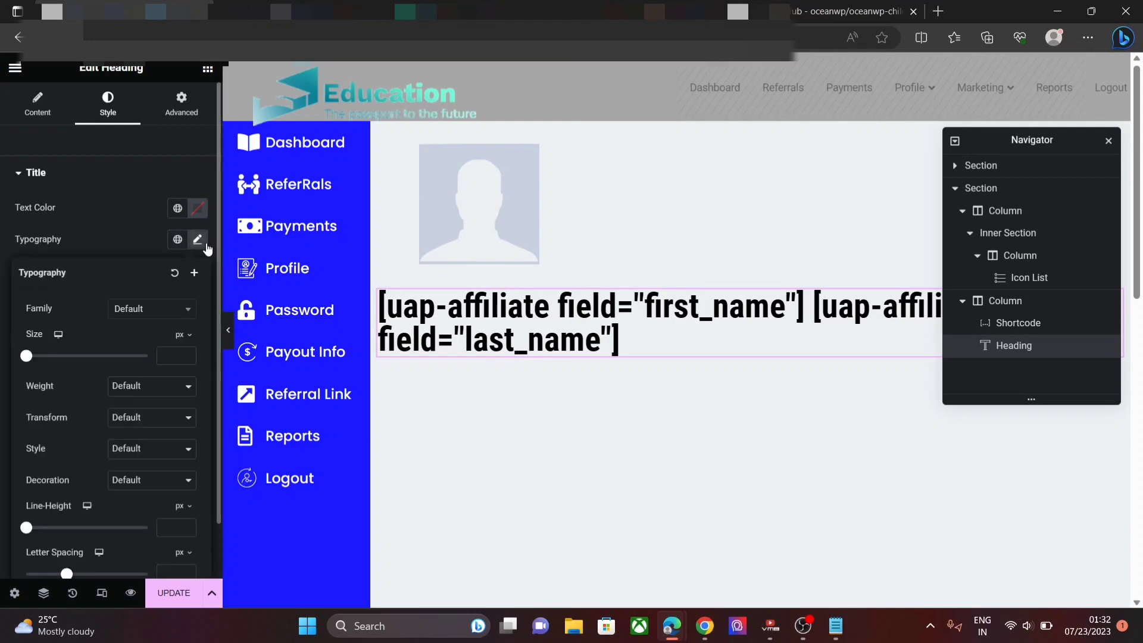
{"action": "left_click", "coordinate": [161, 310]}
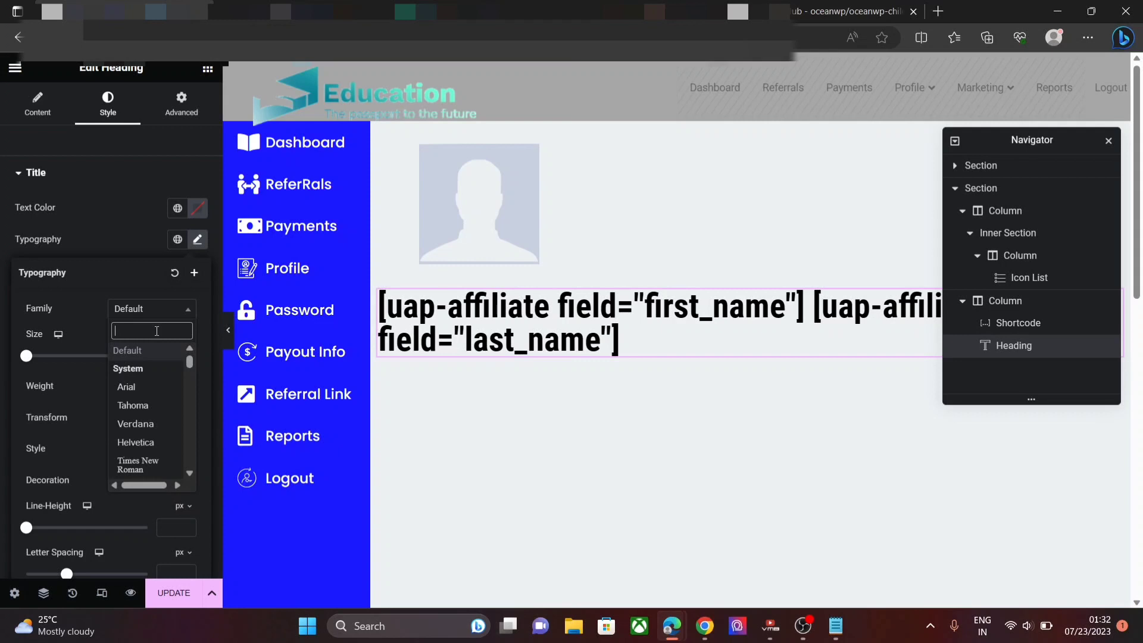
{"action": "type", "text": "Jo"}
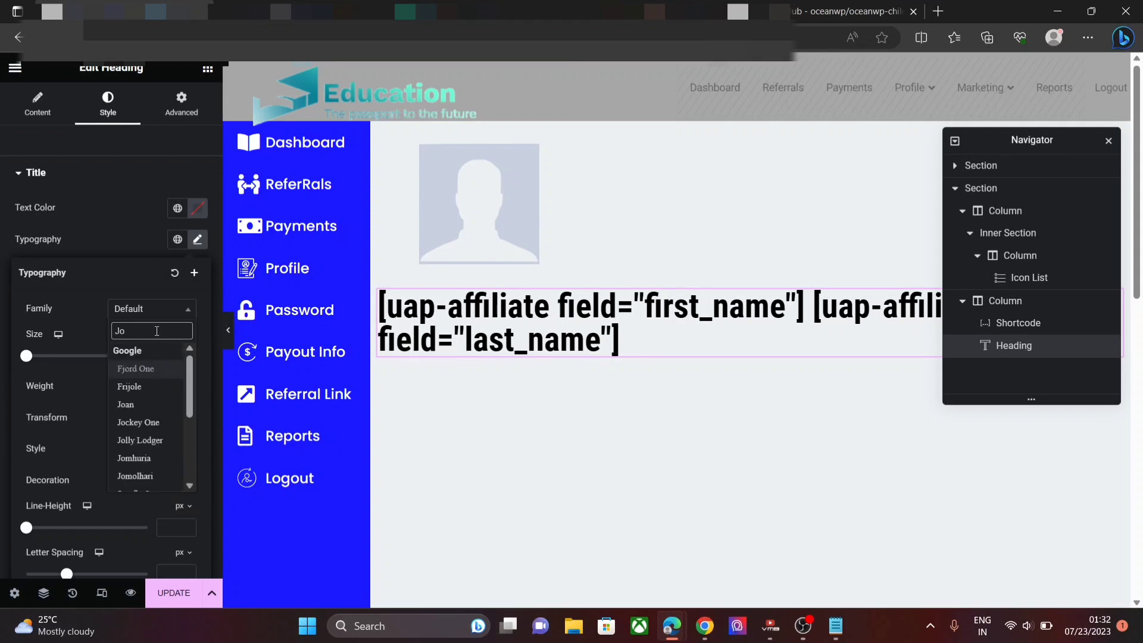
{"action": "type", "text": "s"}
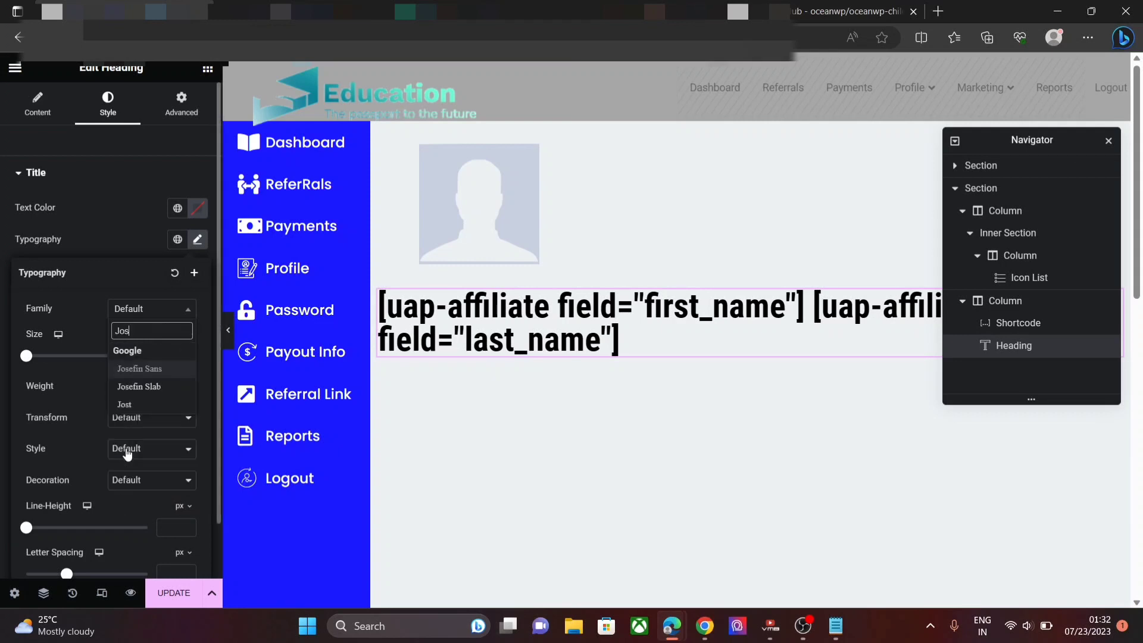
{"action": "type", "text": "t"}
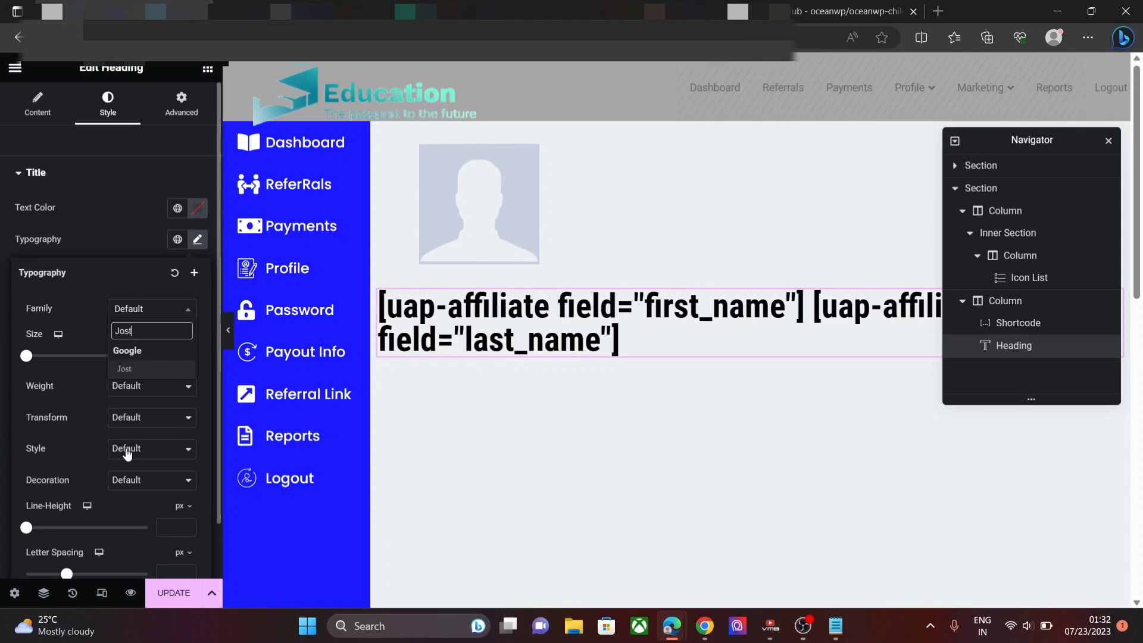
{"action": "left_click", "coordinate": [141, 371]}
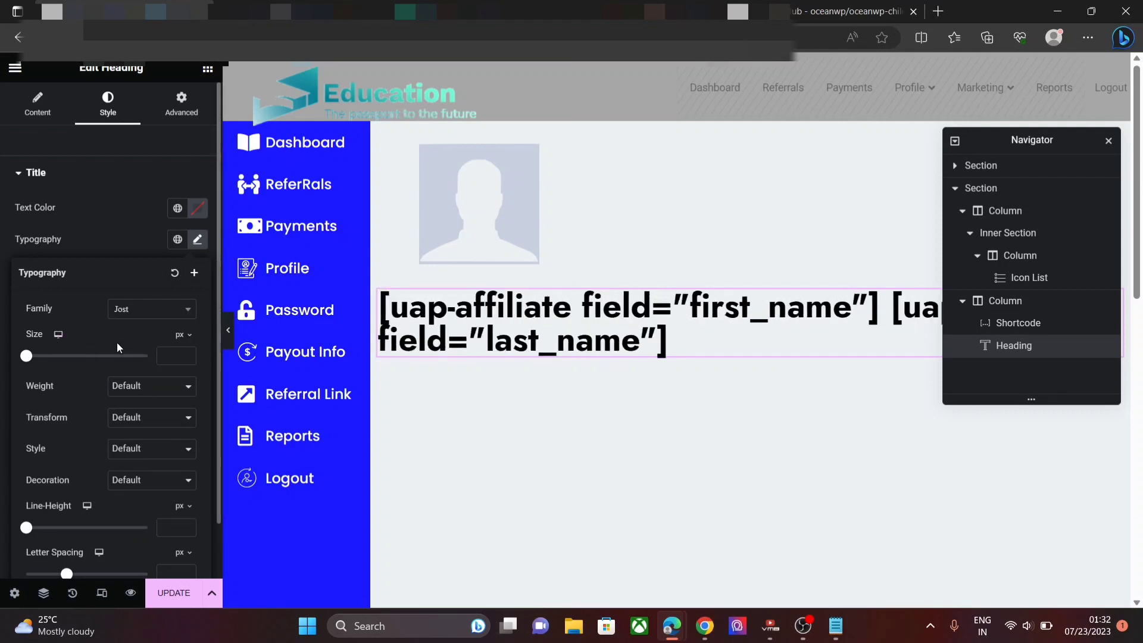
{"action": "left_click", "coordinate": [177, 354]}
{"action": "type", "text": "19"}
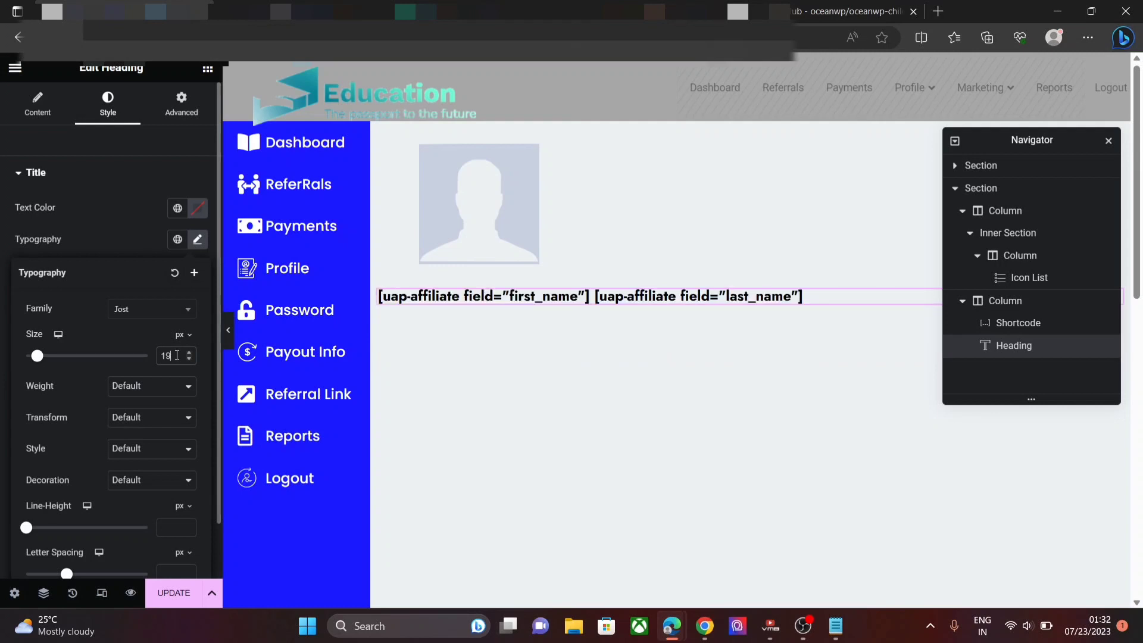
{"action": "left_click", "coordinate": [138, 386]}
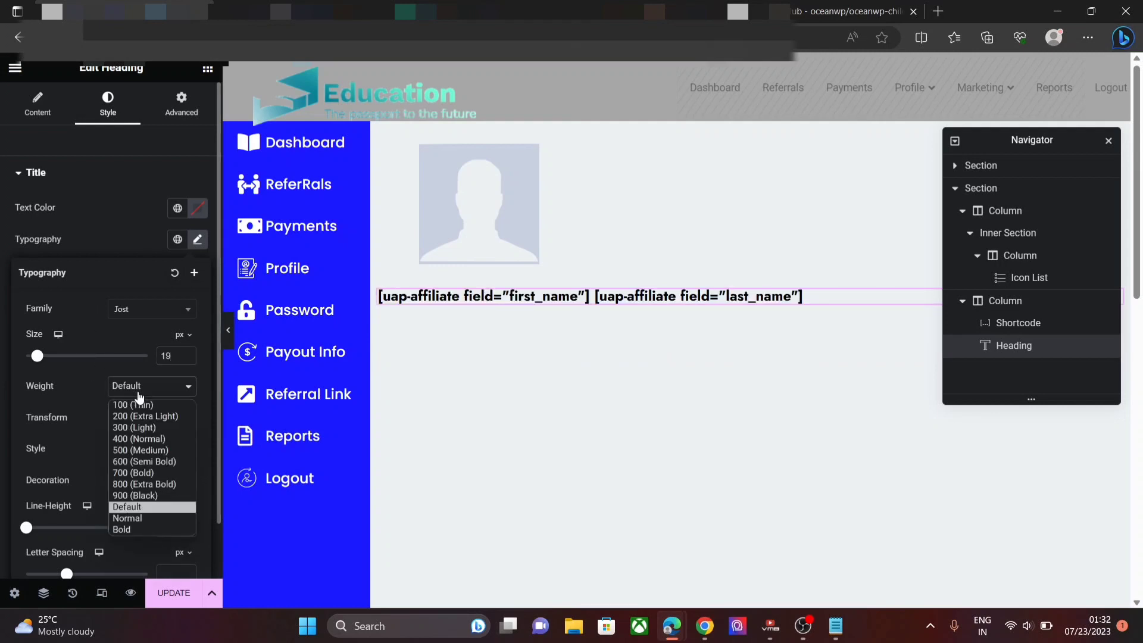
{"action": "key", "text": "Escape"}
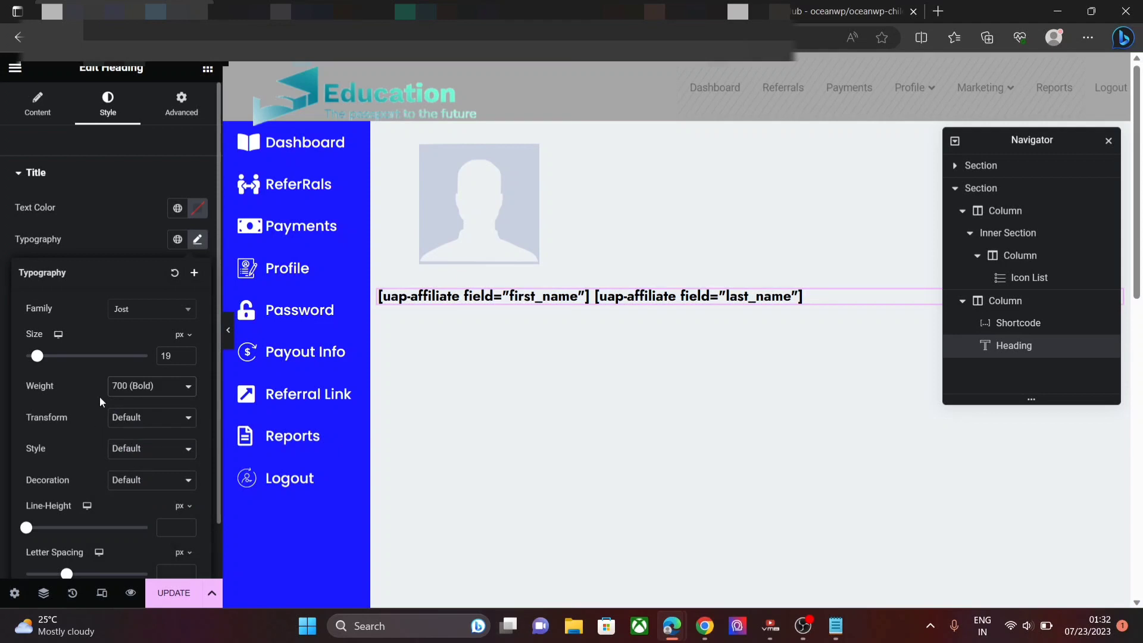
- Give the name heading margins of 0 with a 53 px left margin
{"action": "left_click", "coordinate": [189, 122]}
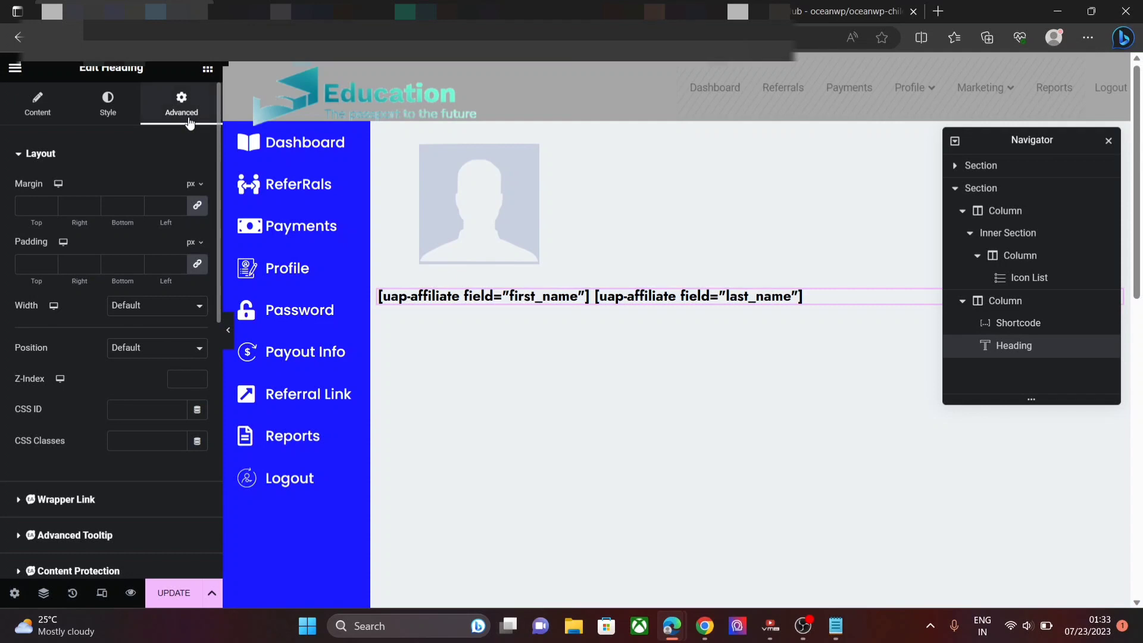
{"action": "left_click", "coordinate": [184, 205]}
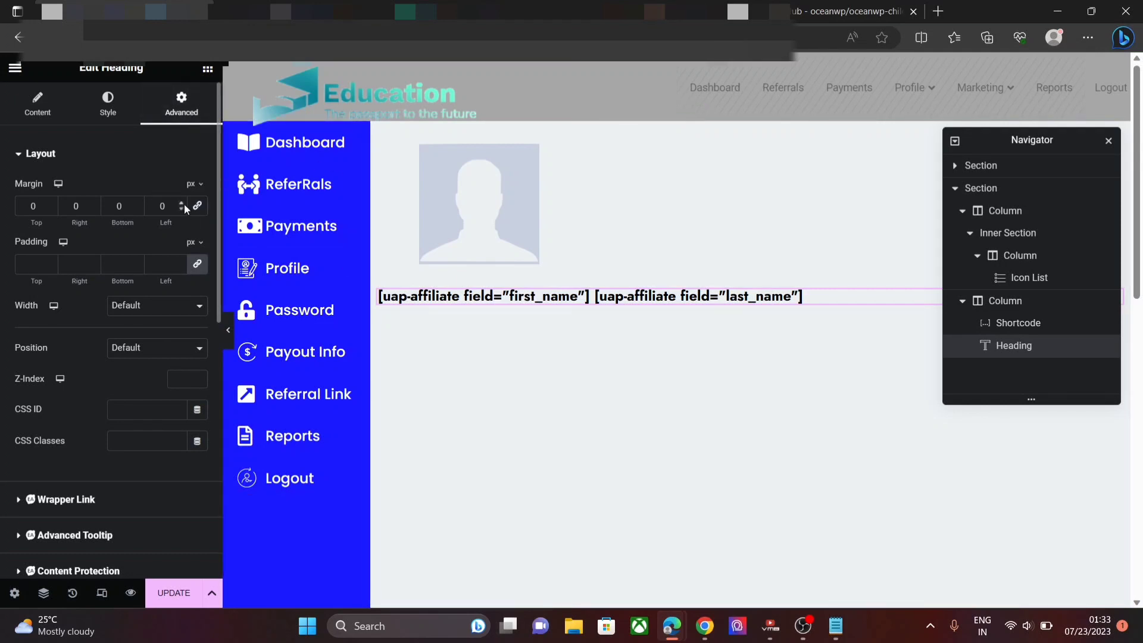
{"action": "left_click", "coordinate": [184, 204]}
{"action": "left_click", "coordinate": [184, 203]}
{"action": "left_click", "coordinate": [184, 204]}
{"action": "left_click", "coordinate": [184, 203]}
{"action": "left_click", "coordinate": [184, 204]}
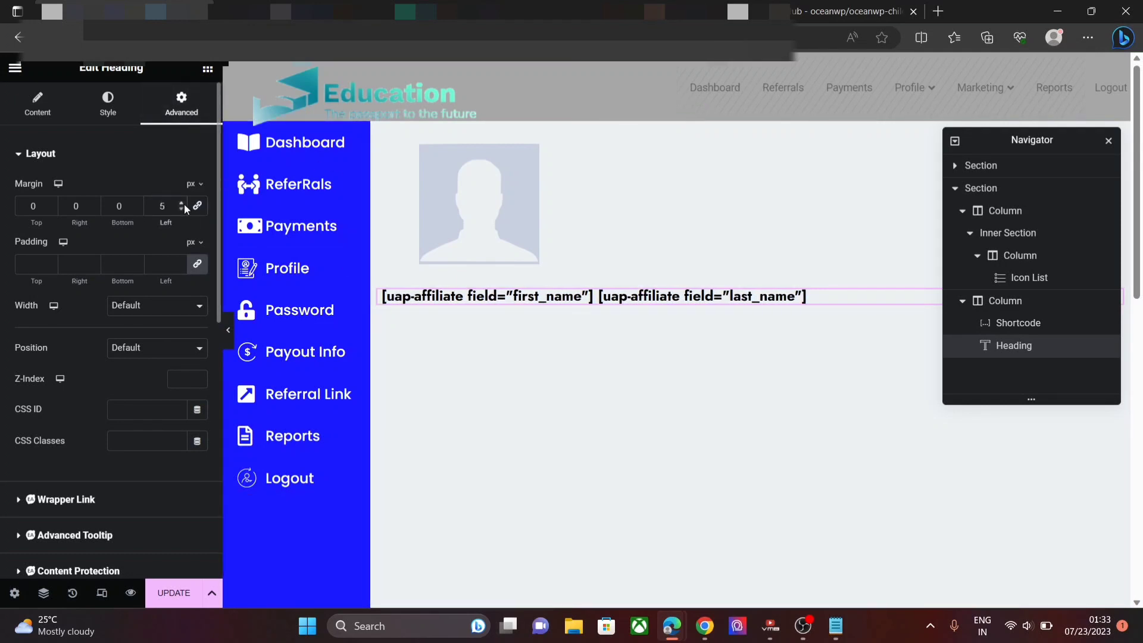
{"action": "type", "text": "3"}
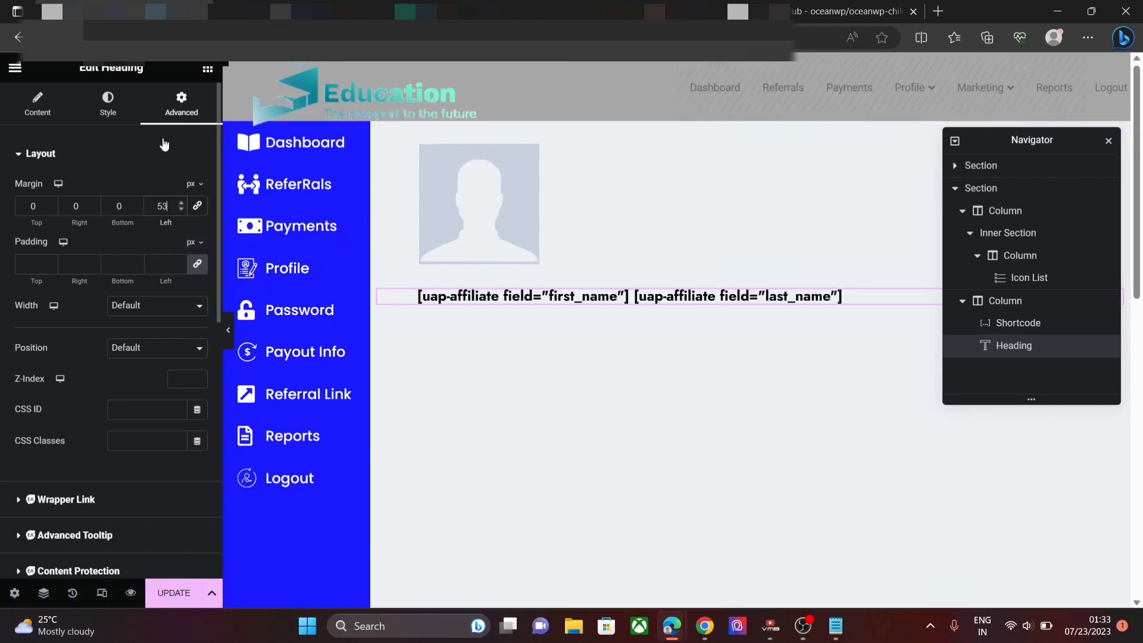
{"action": "left_click", "coordinate": [208, 72]}
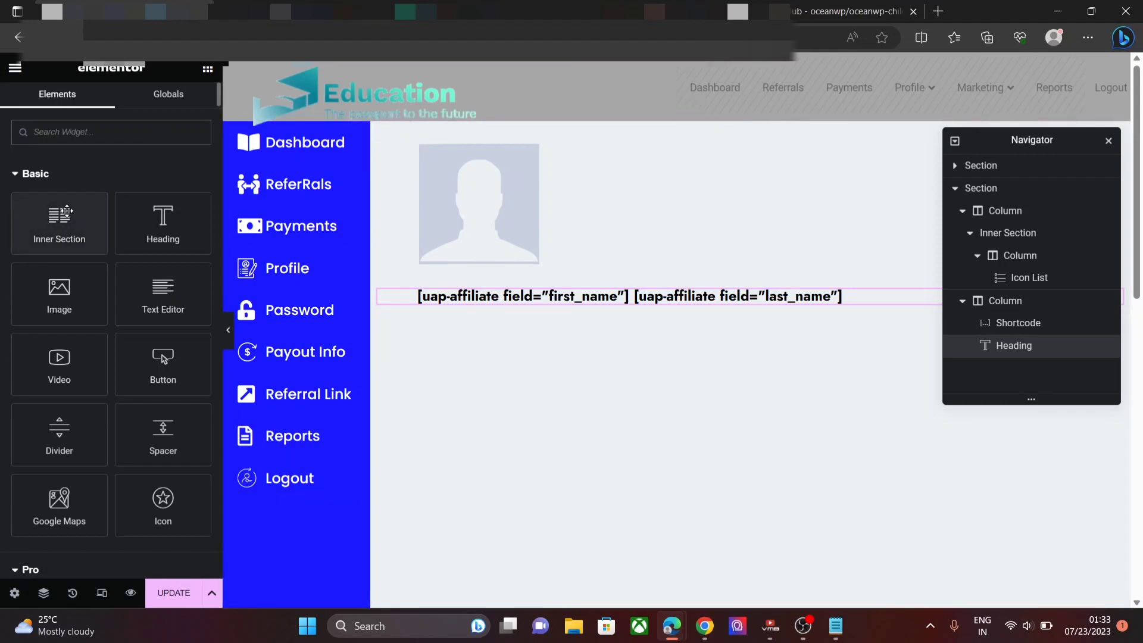
- Add a Heading widget below the name heading and clear its placeholder title
{"action": "left_click_drag", "start_coordinate": [138, 230], "coordinate": [469, 306]}
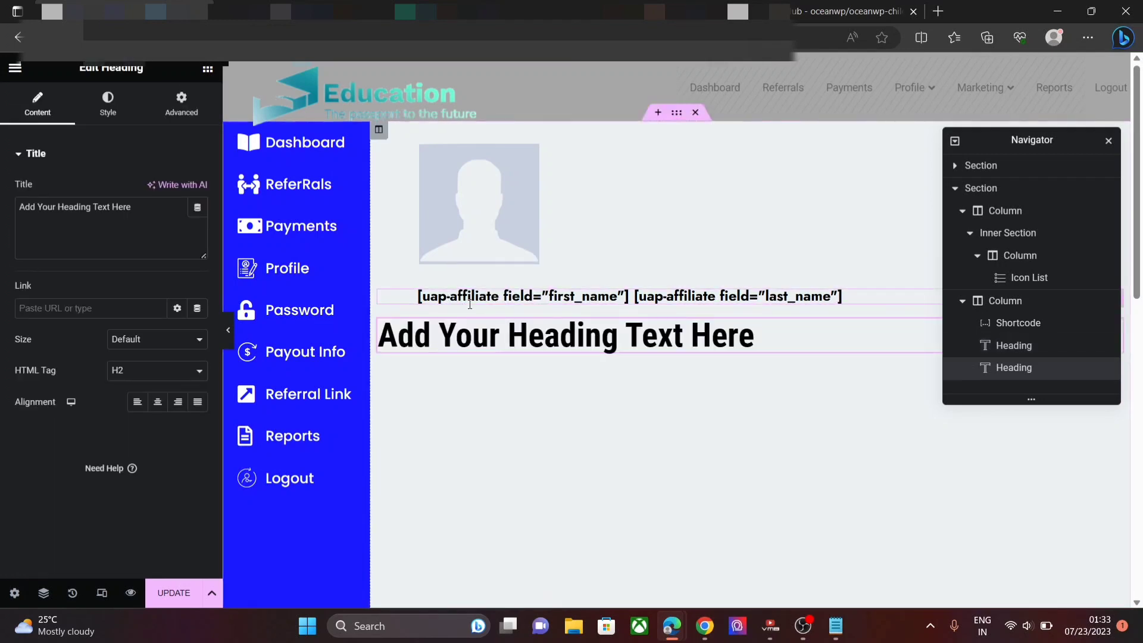
{"action": "left_click_drag", "start_coordinate": [128, 207], "coordinate": [3, 196]}
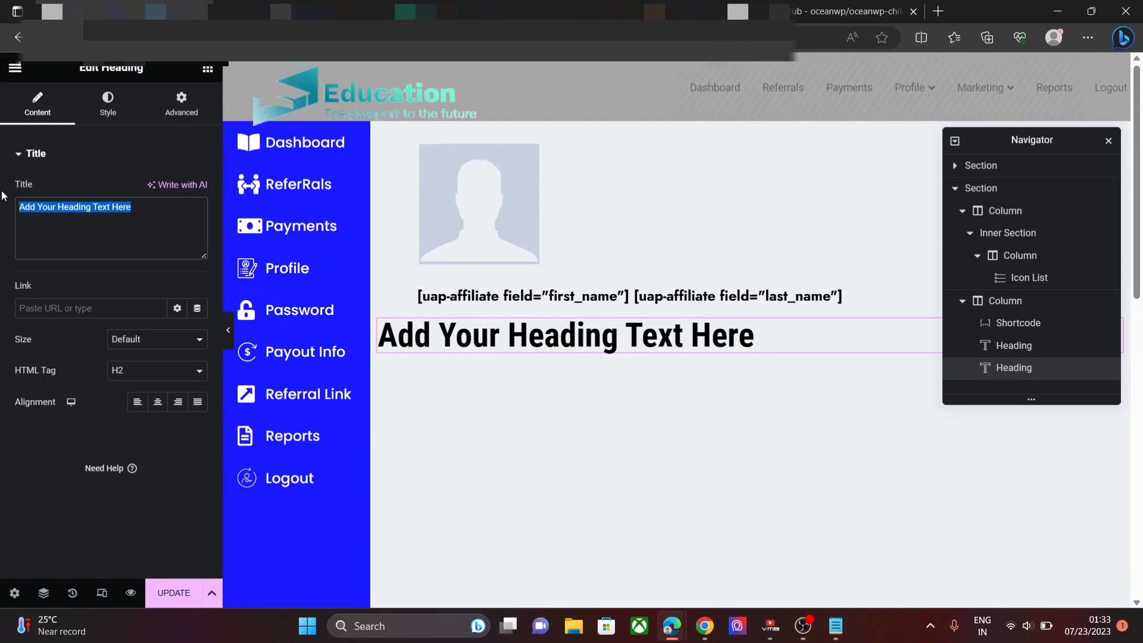
{"action": "key", "text": "BackSpace"}
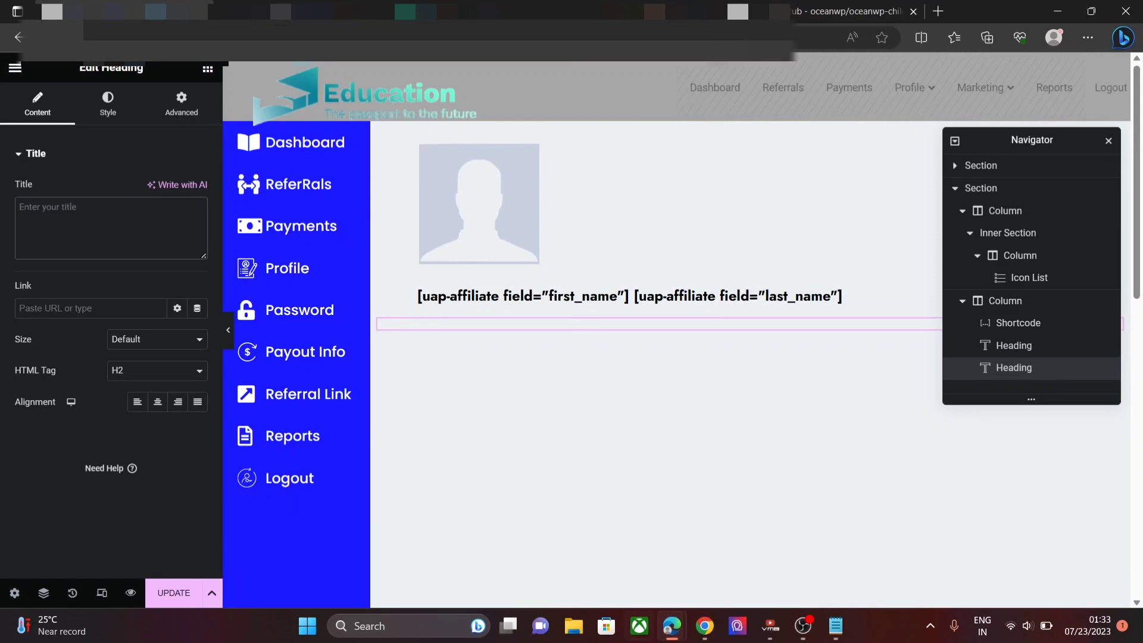
- Paste the user_email shortcode from Notepad as the heading title
{"action": "left_click", "coordinate": [836, 626]}
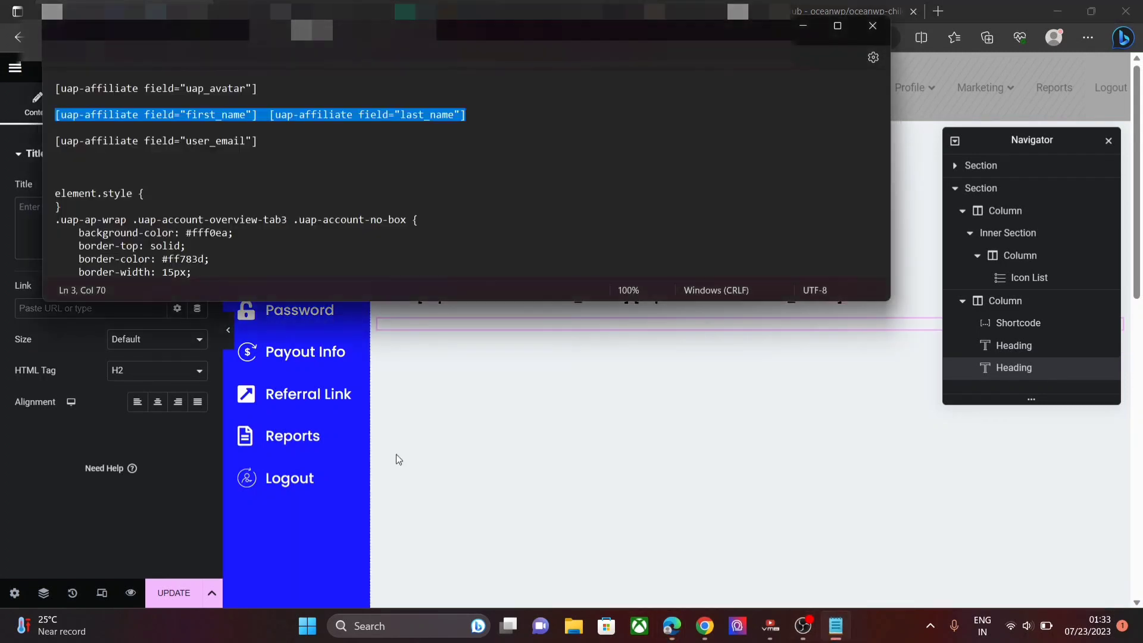
{"action": "left_click_drag", "start_coordinate": [261, 140], "coordinate": [44, 140]}
{"action": "key", "text": "ctrl+c"}
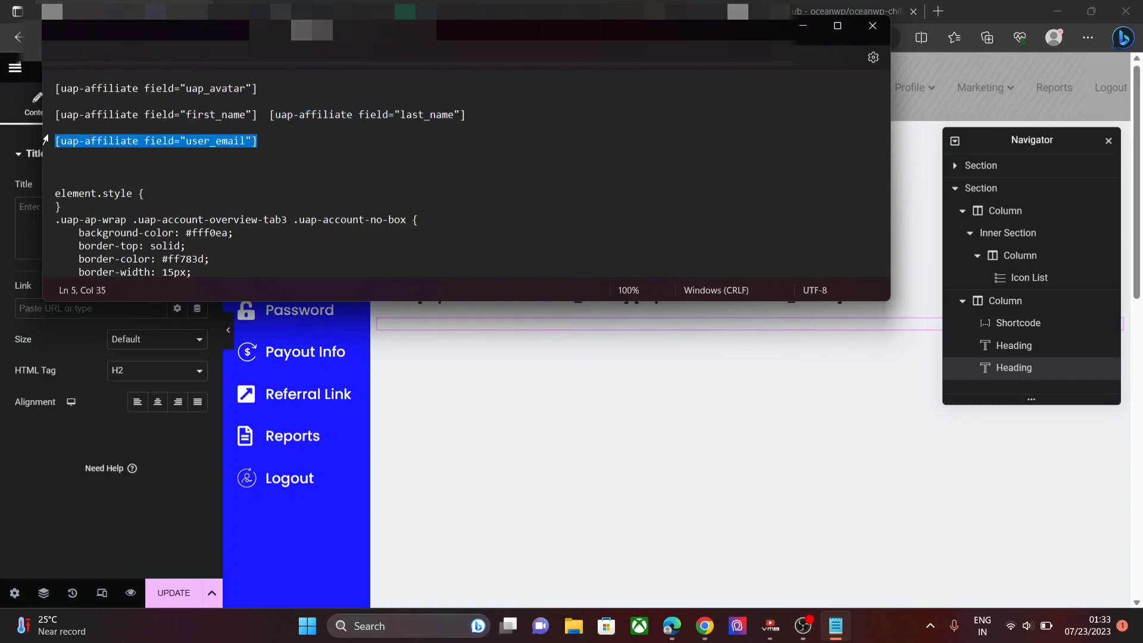
{"action": "left_click", "coordinate": [36, 204]}
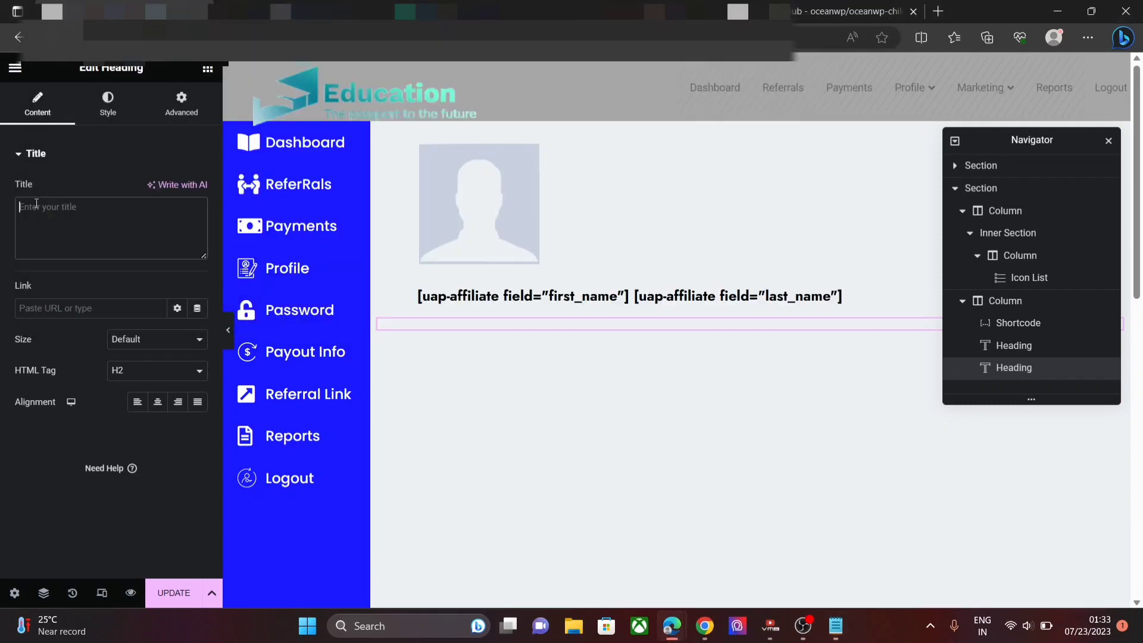
{"action": "key", "text": "ctrl+v"}
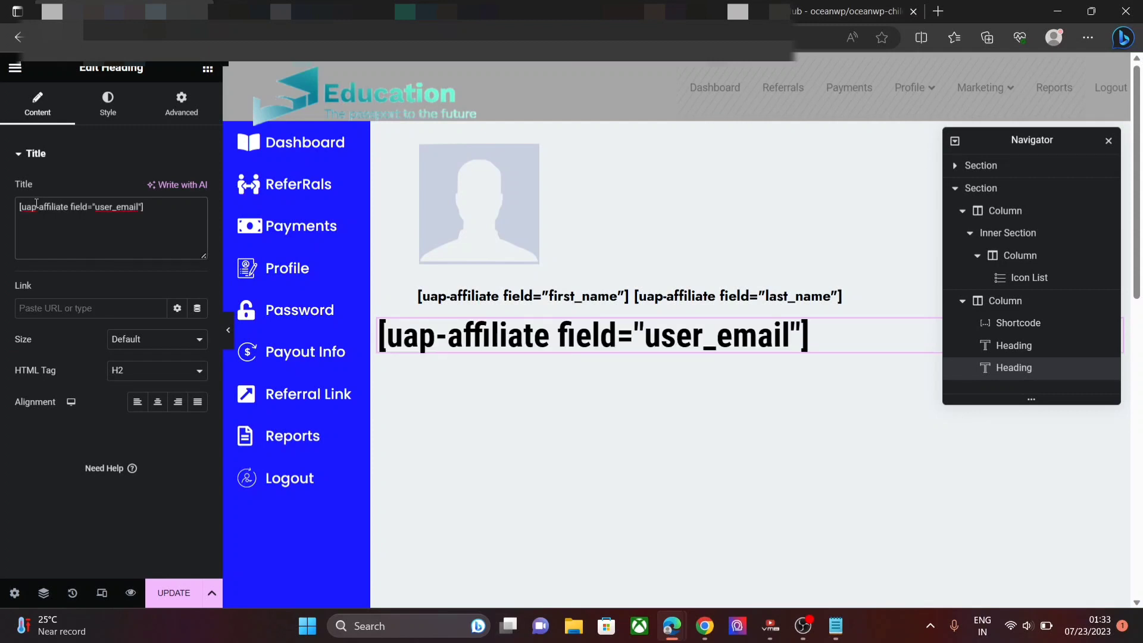
- Set the email heading's text colour to black #020202
{"action": "left_click", "coordinate": [123, 114]}
{"action": "left_click", "coordinate": [199, 191]}
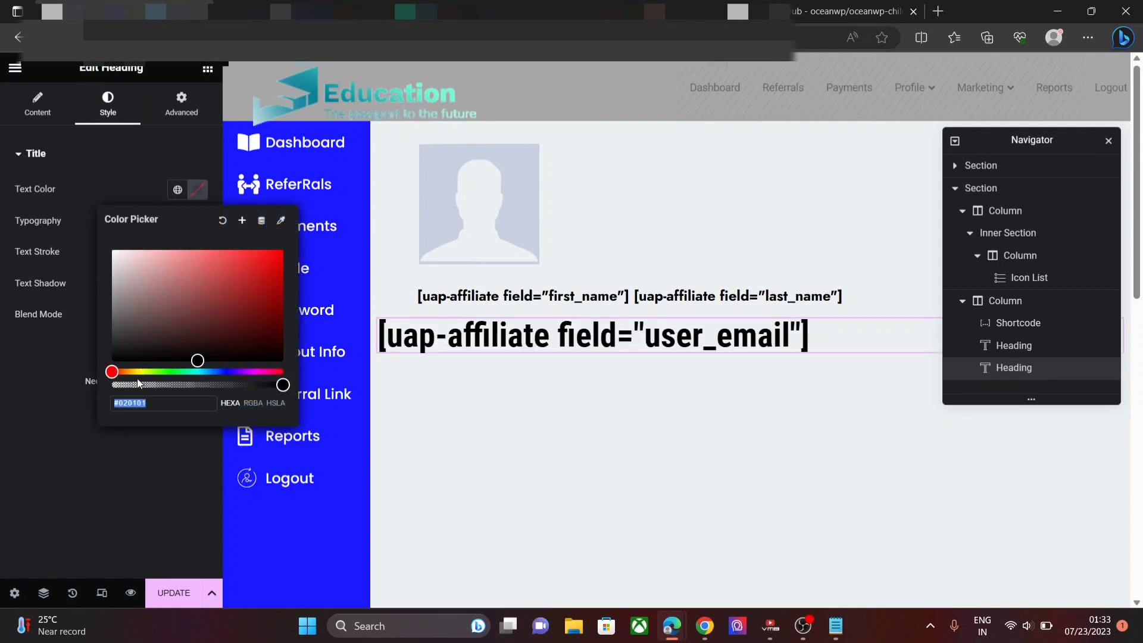
{"action": "left_click", "coordinate": [119, 360]}
{"action": "left_click_drag", "start_coordinate": [118, 360], "coordinate": [112, 362]}
{"action": "left_click", "coordinate": [156, 445]}
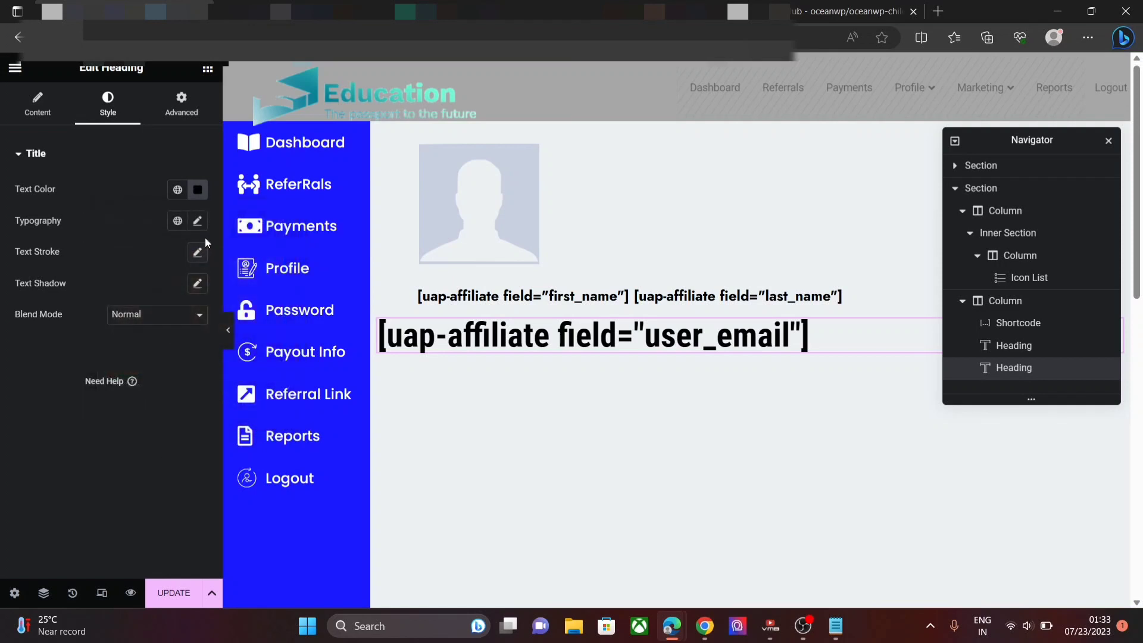
- Set the email heading typography to Jost, 17 px, weight 600 (Semi Bold)
{"action": "left_click", "coordinate": [198, 221]}
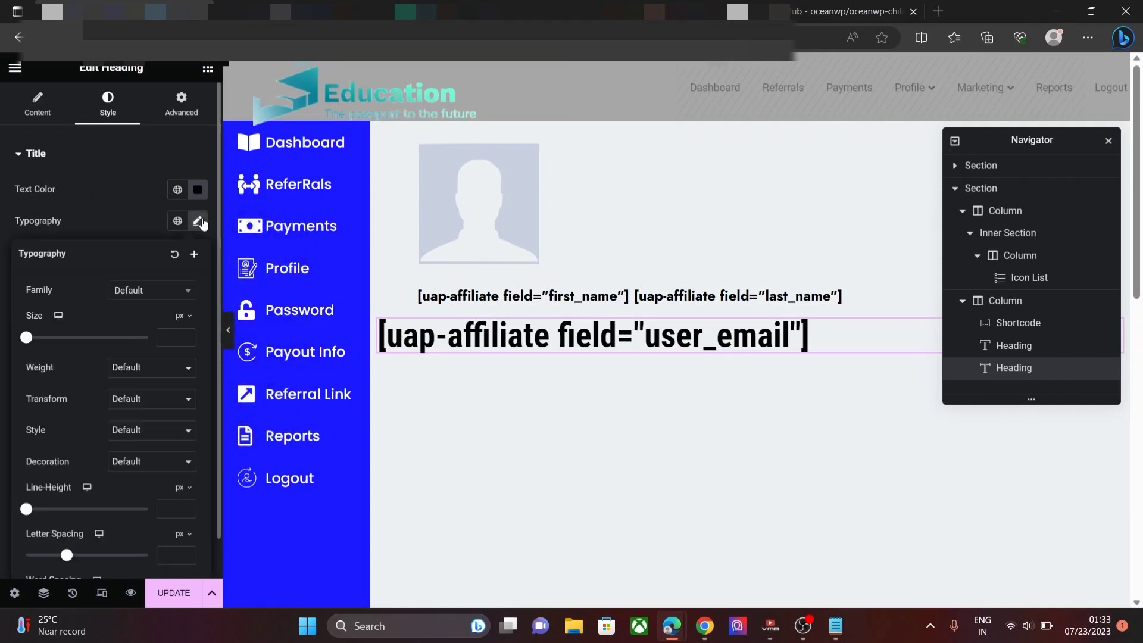
{"action": "left_click", "coordinate": [175, 291]}
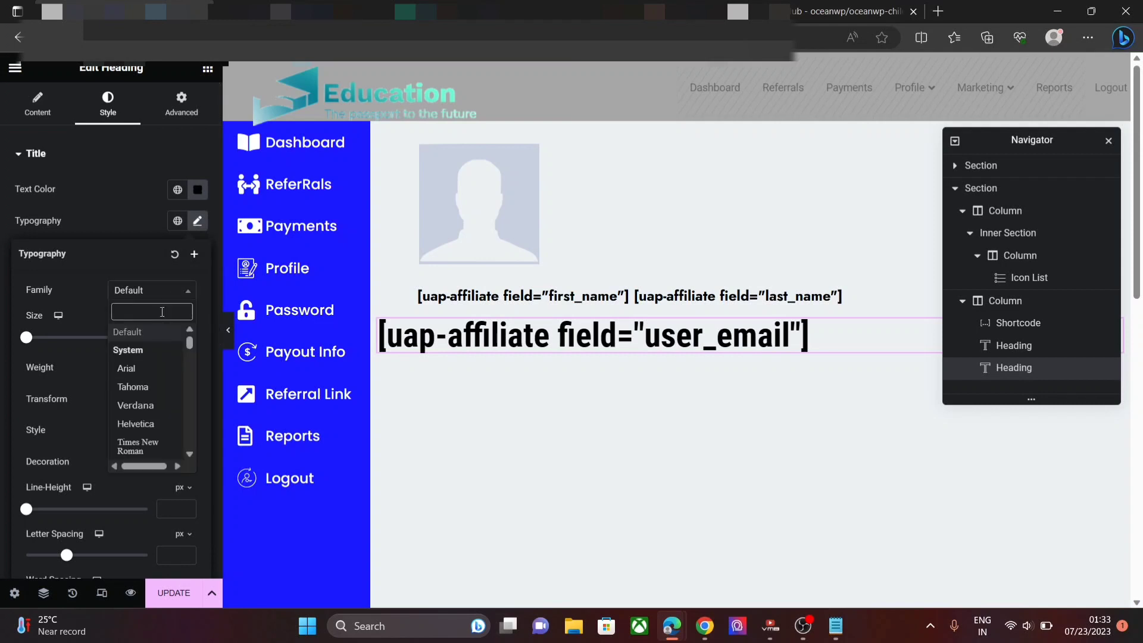
{"action": "type", "text": "Jo"}
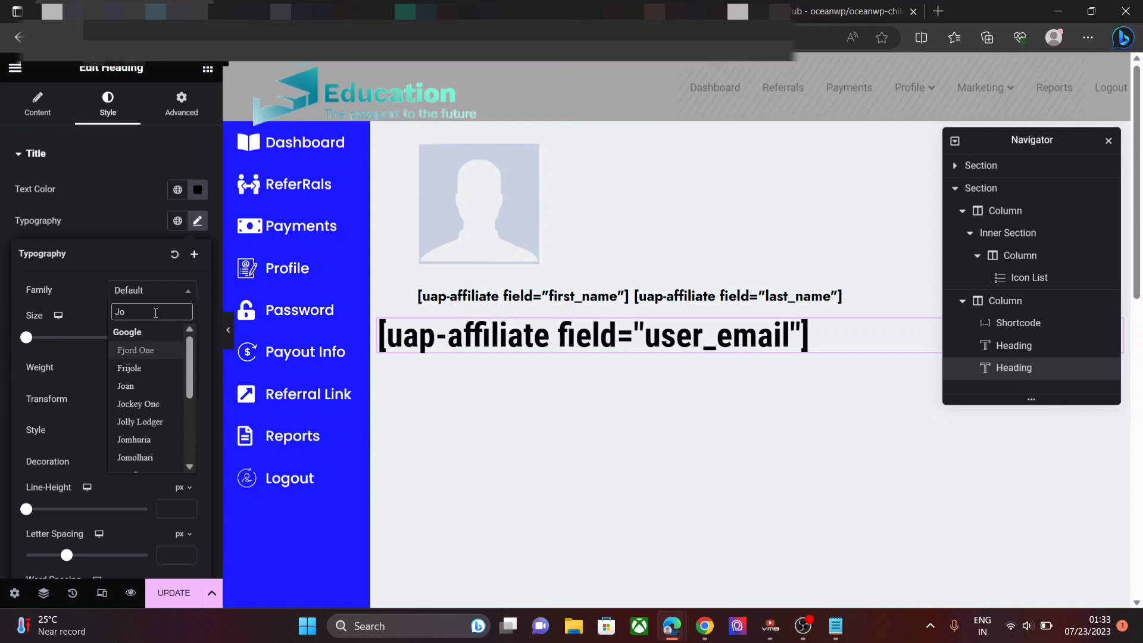
{"action": "type", "text": "s"}
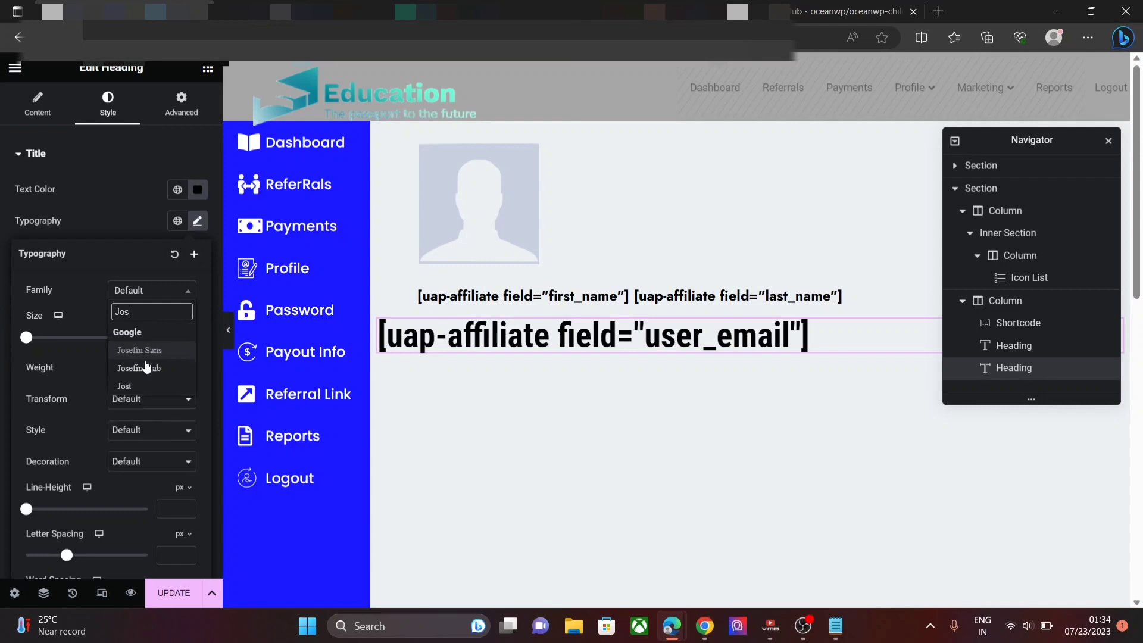
{"action": "left_click", "coordinate": [147, 386]}
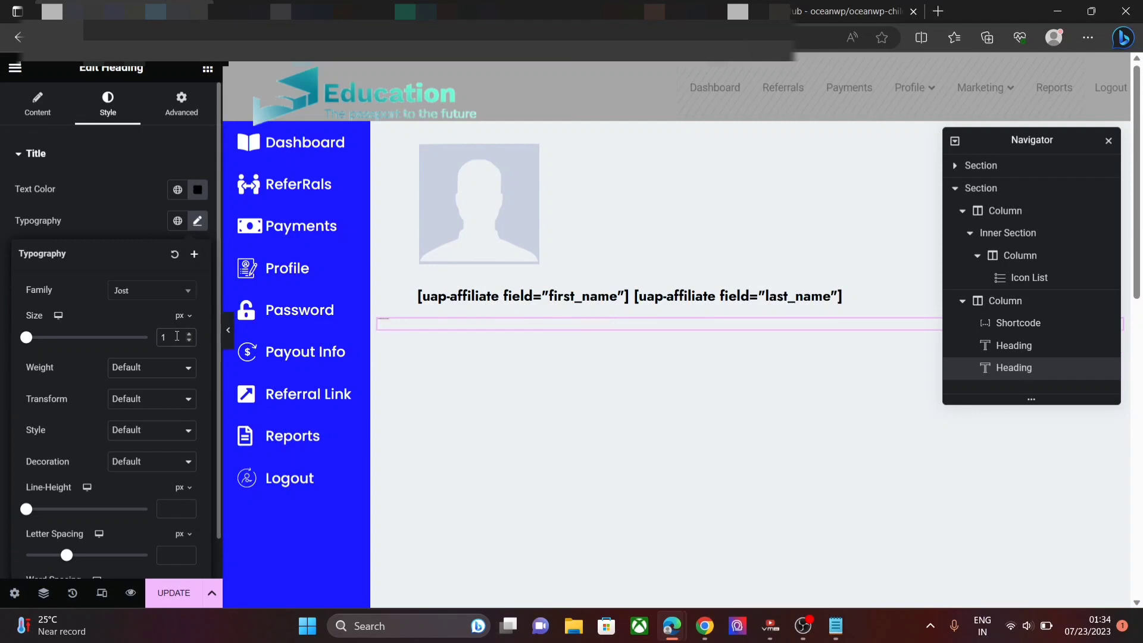
{"action": "type", "text": "7"}
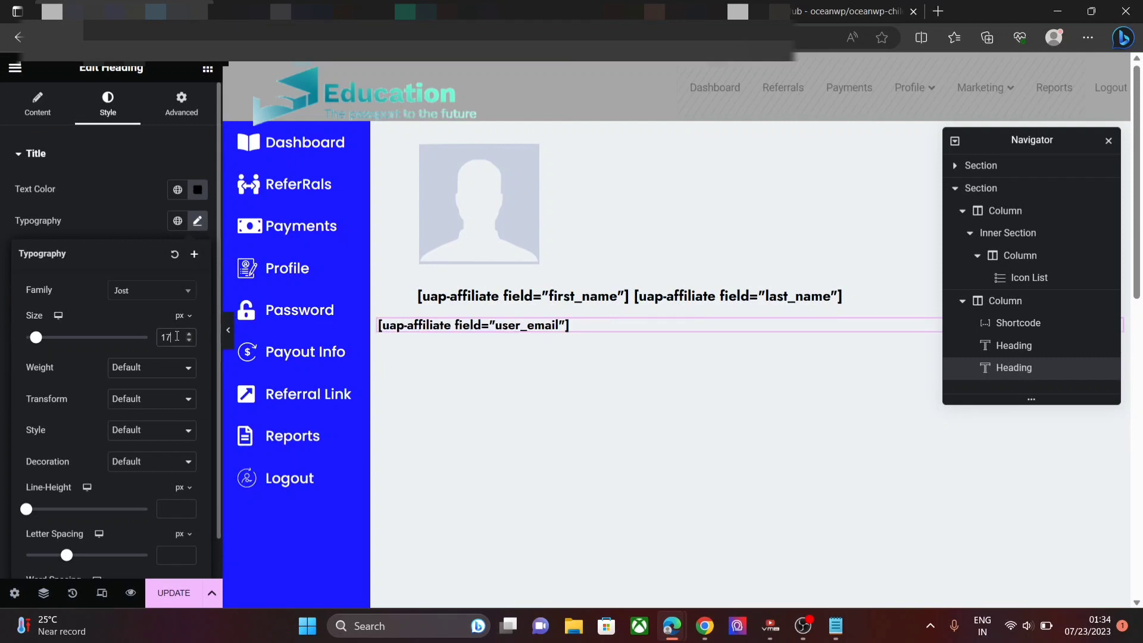
{"action": "left_click", "coordinate": [158, 370]}
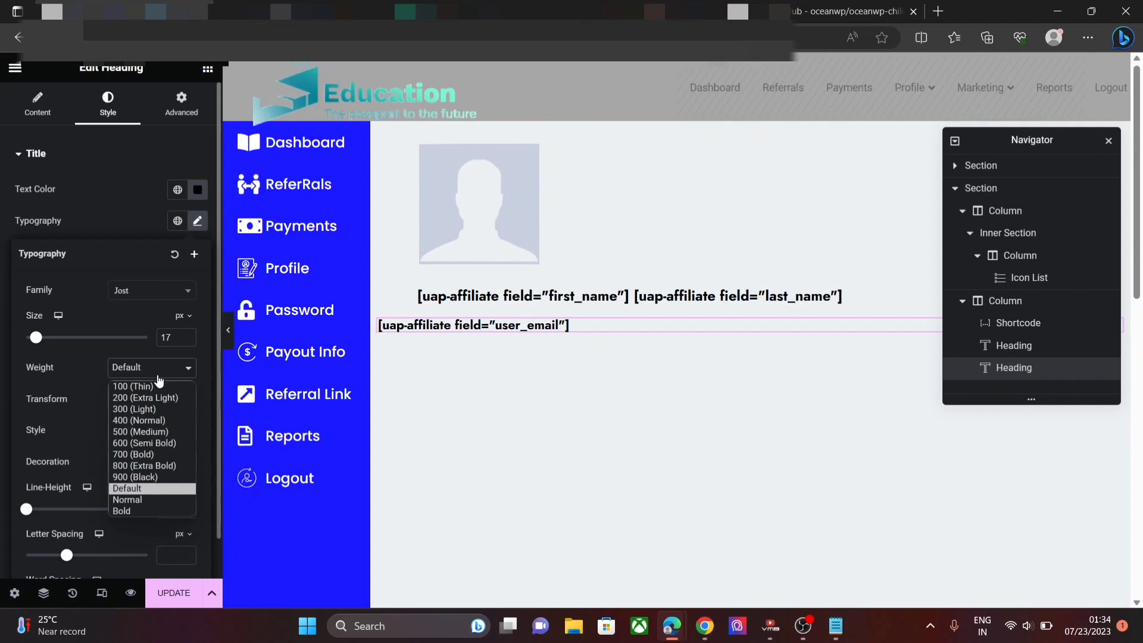
{"action": "left_click", "coordinate": [160, 444]}
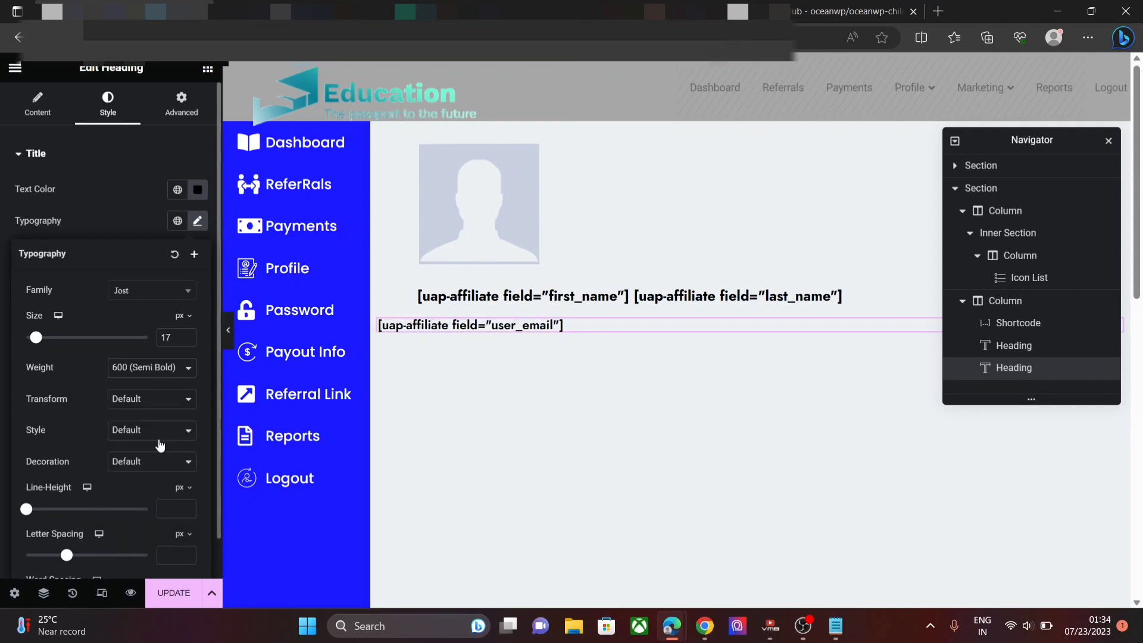
{"action": "left_click", "coordinate": [197, 118]}
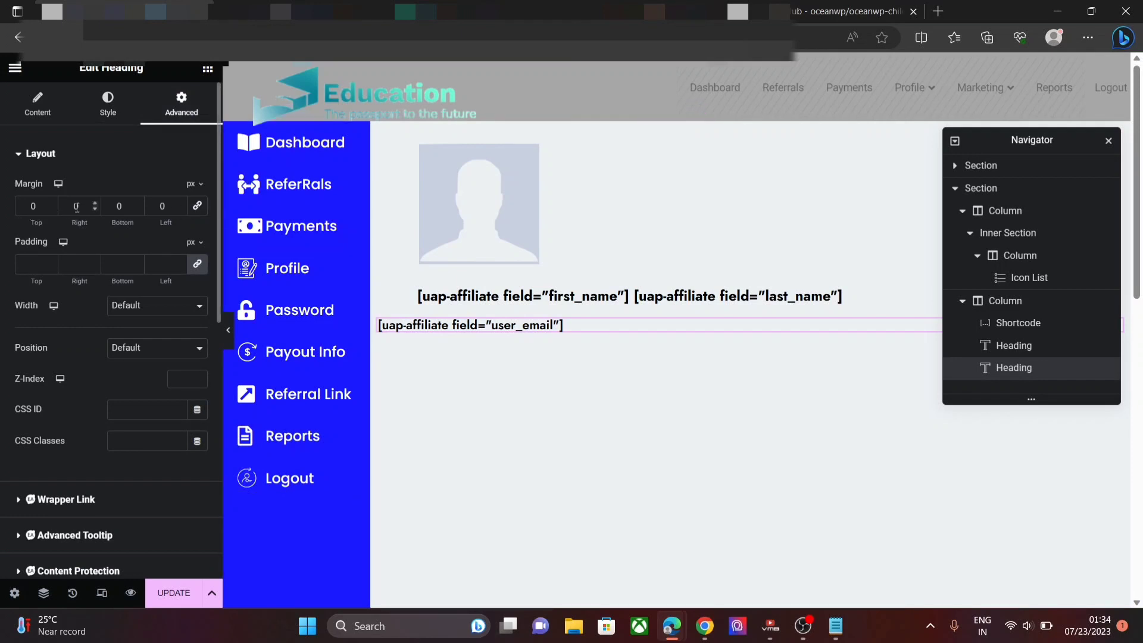
- Give the email heading a -11 px top margin and a 53 px left margin
{"action": "left_click", "coordinate": [54, 207]}
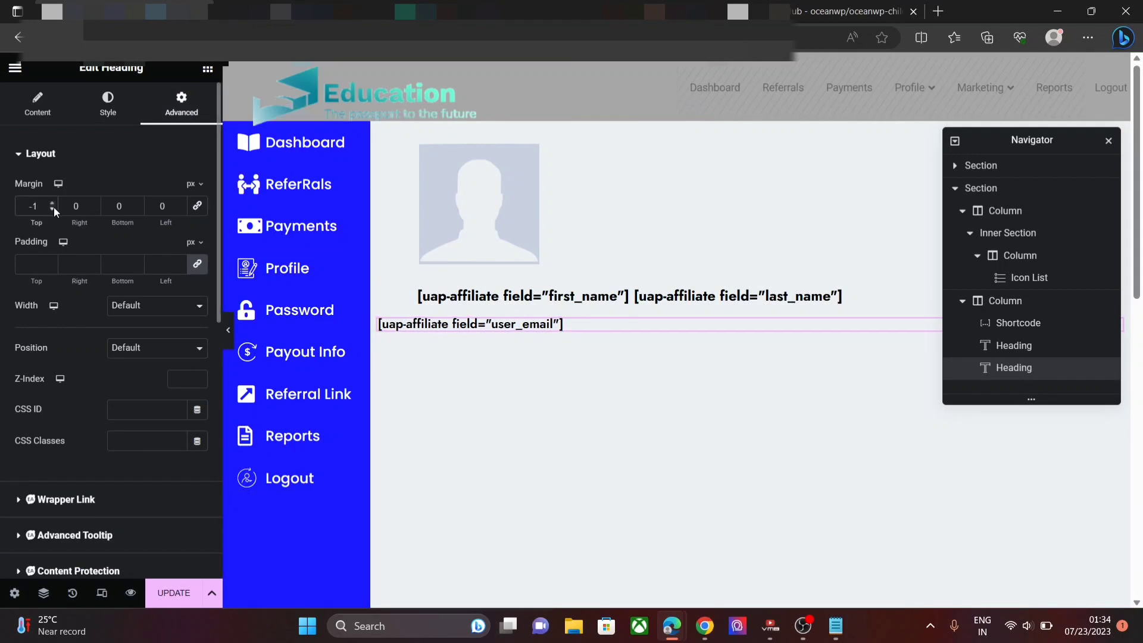
{"action": "type", "text": "1"}
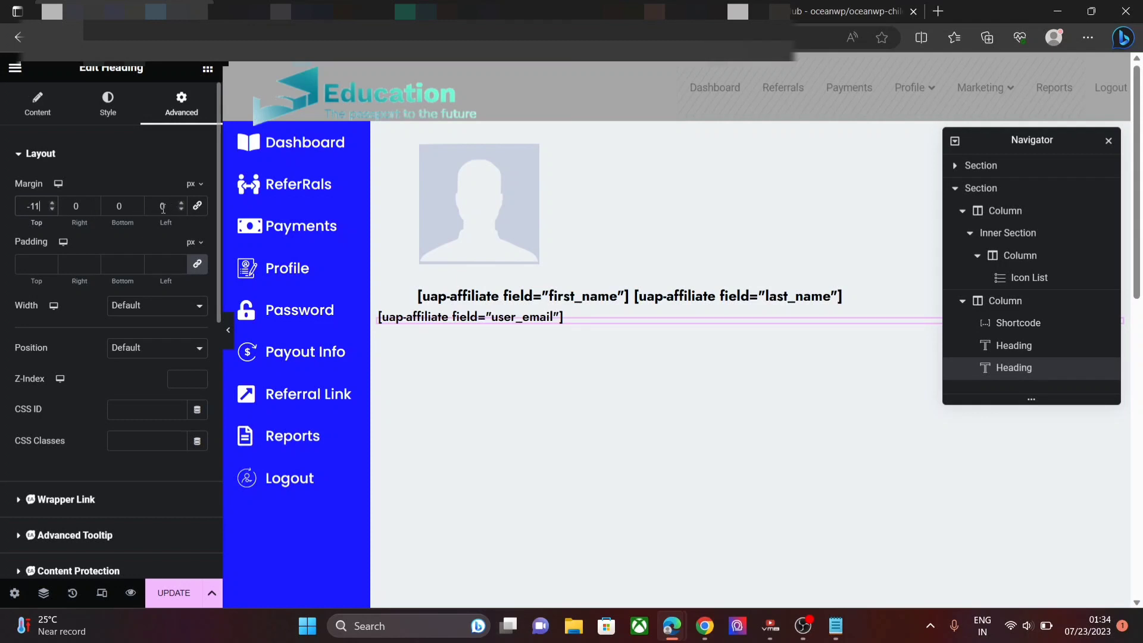
{"action": "left_click", "coordinate": [181, 204]}
{"action": "left_click", "coordinate": [181, 203]}
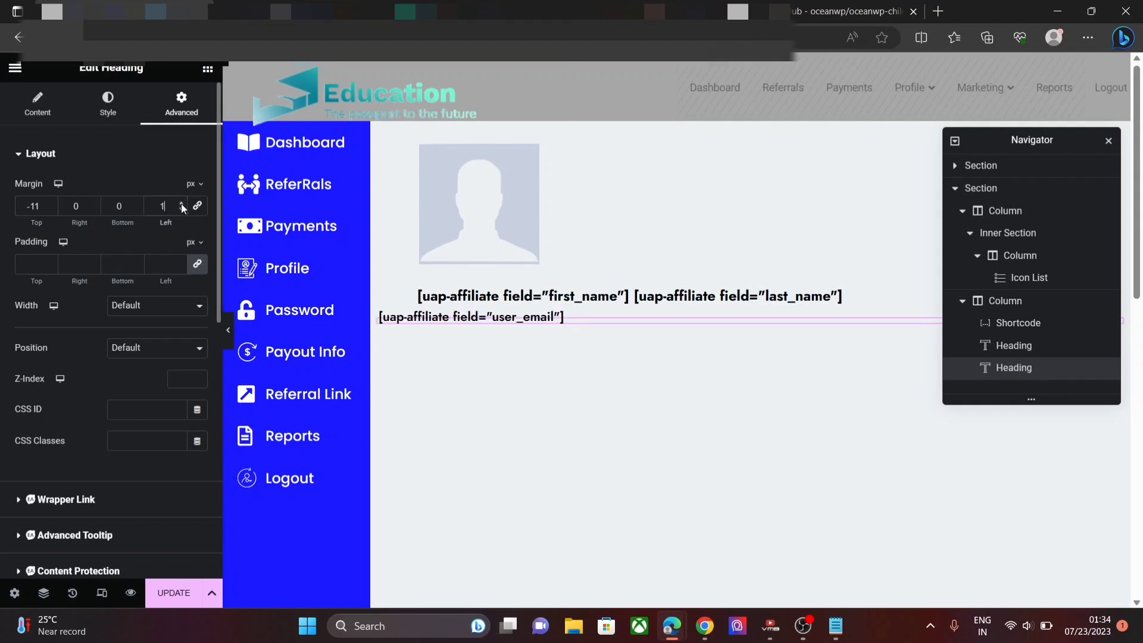
{"action": "left_click", "coordinate": [181, 204]}
{"action": "left_click", "coordinate": [181, 203]}
{"action": "left_click", "coordinate": [181, 203]}
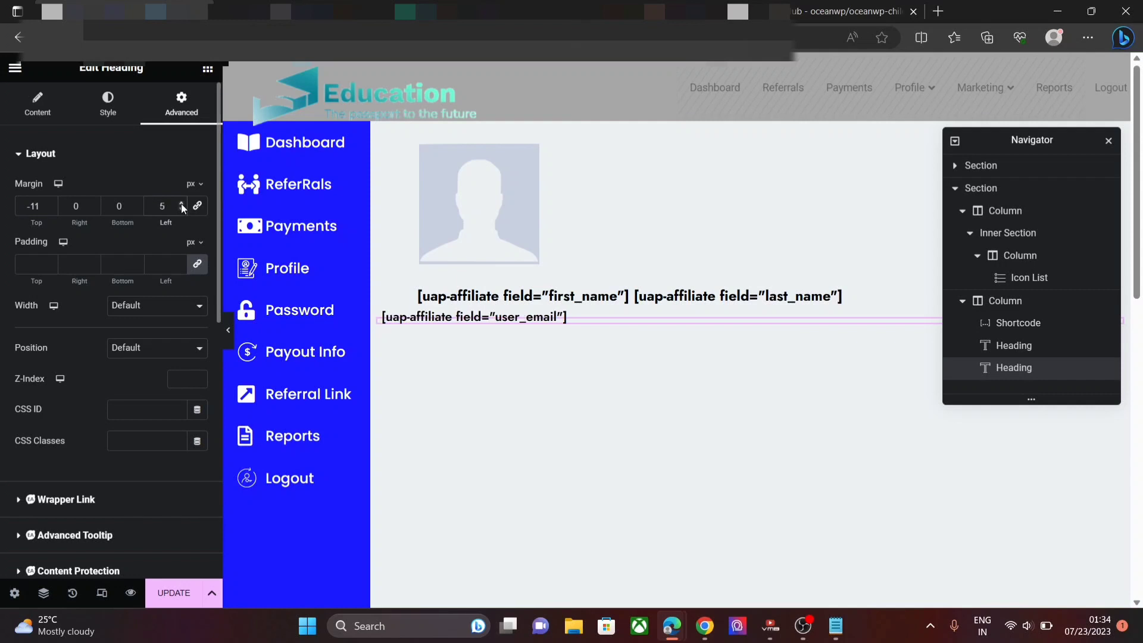
{"action": "type", "text": "3"}
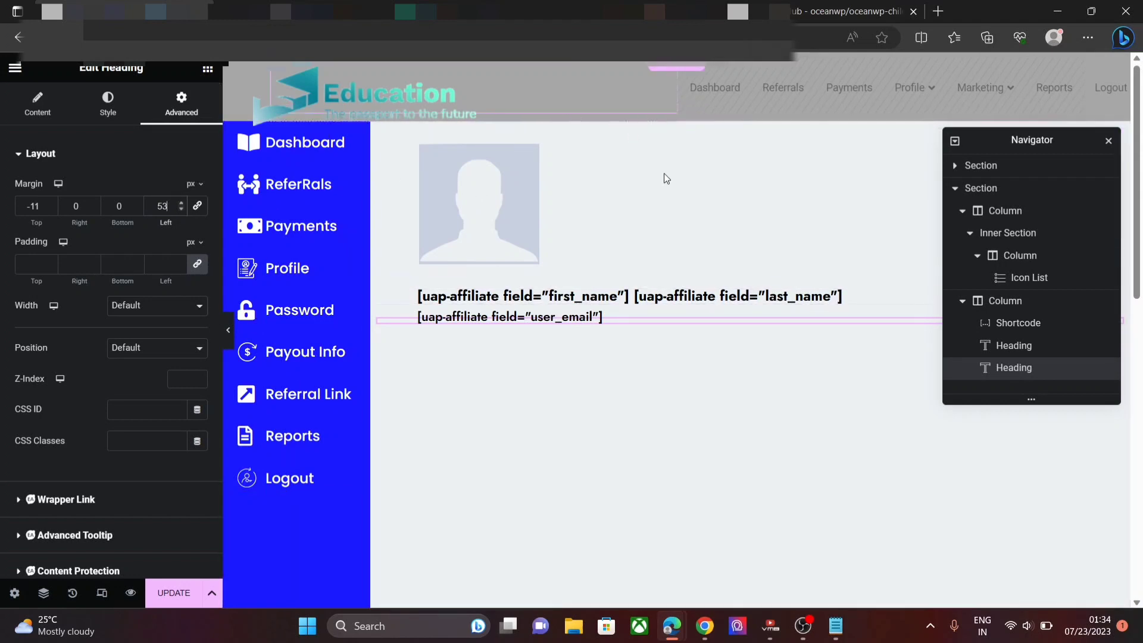
{"action": "left_click", "coordinate": [207, 70]}
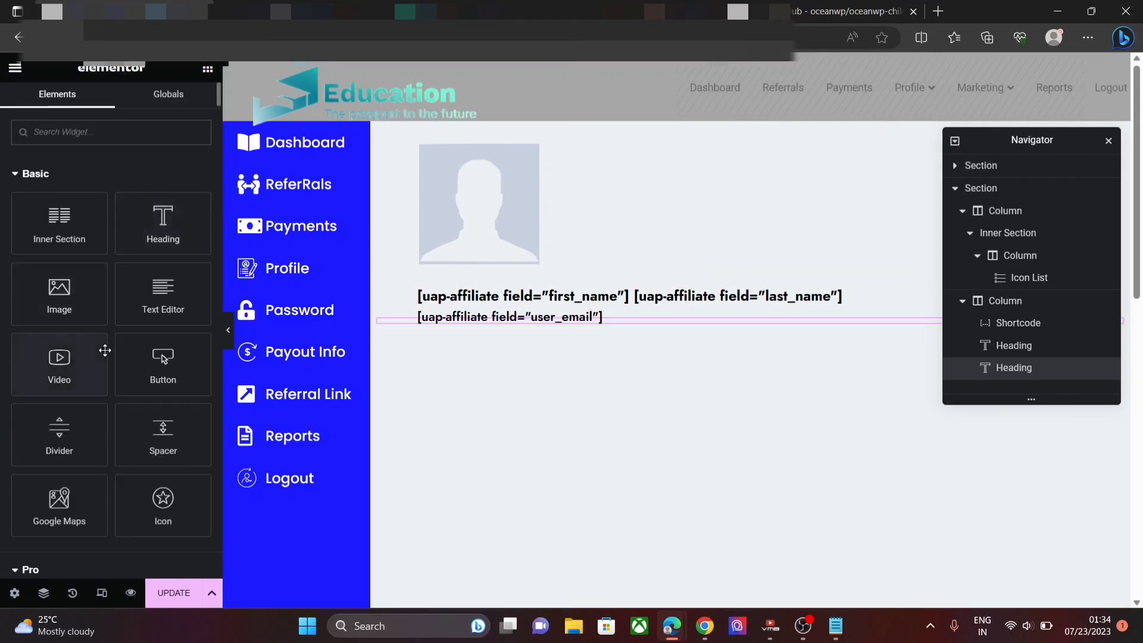
- Add a Text Editor widget under the email heading and replace its Lorem ipsum with [uap-account-page]
{"action": "left_click_drag", "start_coordinate": [161, 297], "coordinate": [571, 324]}
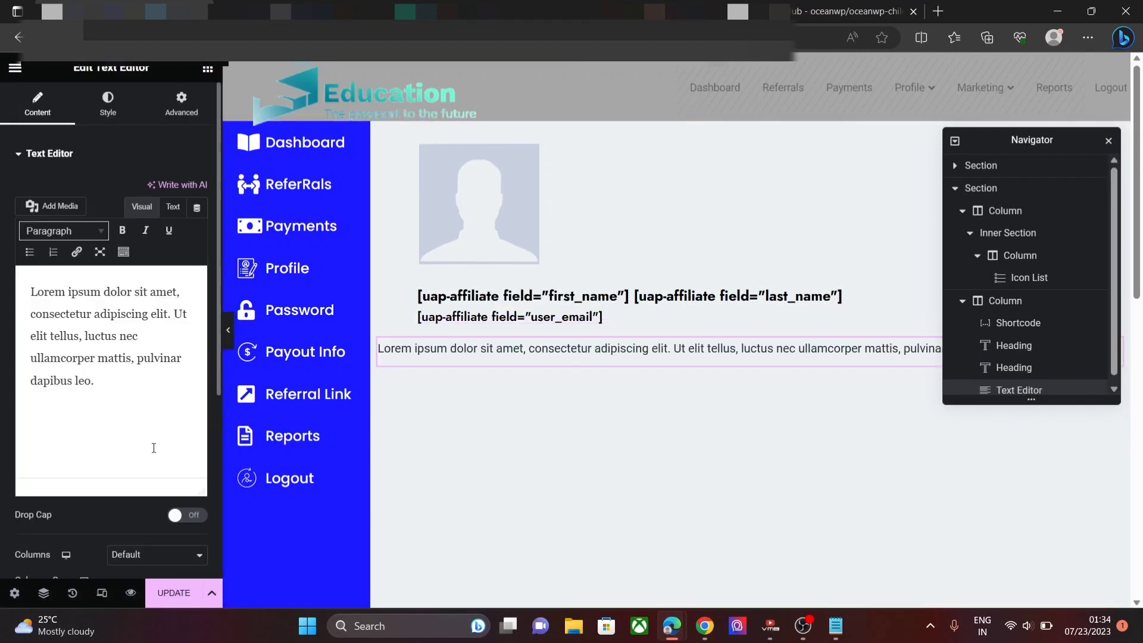
{"action": "left_click_drag", "start_coordinate": [154, 448], "coordinate": [1, 246]}
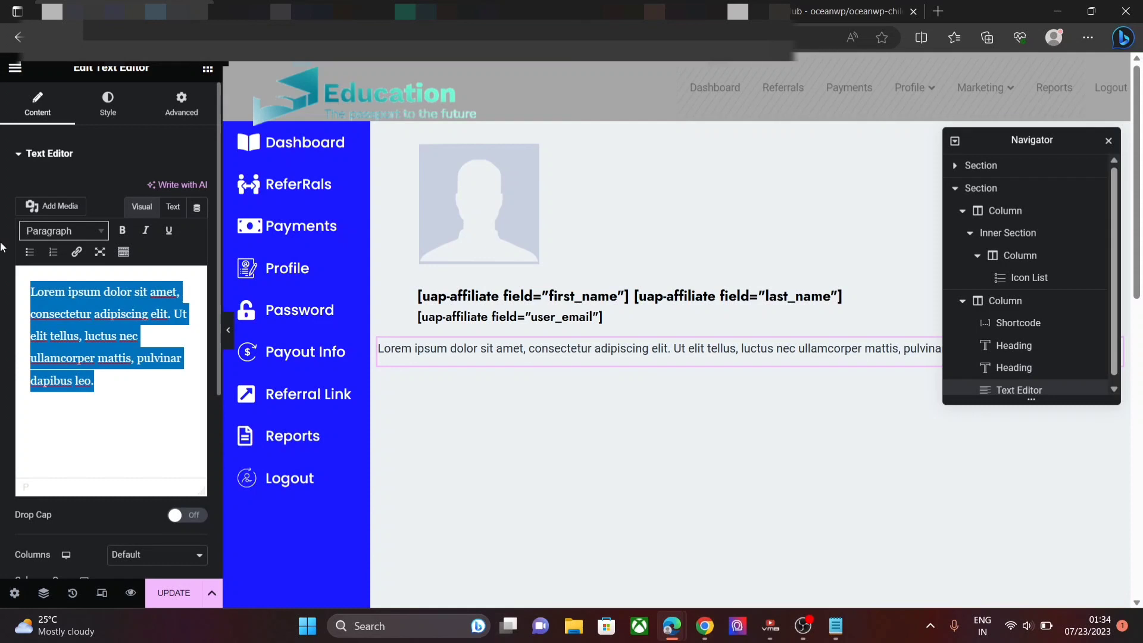
{"action": "key", "text": "BackSpace"}
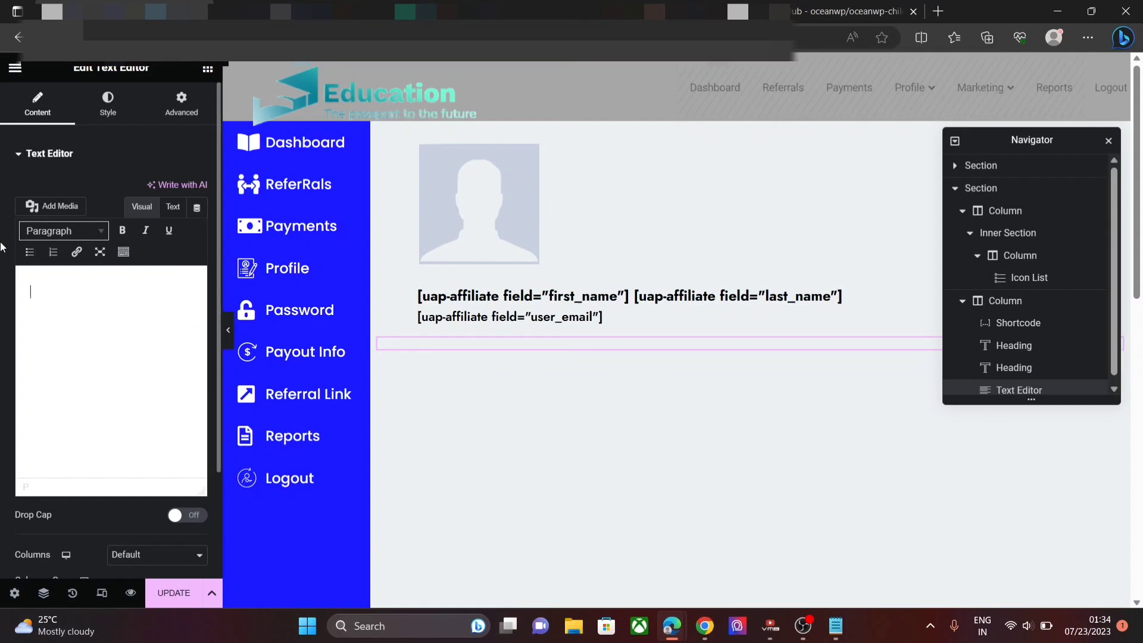
{"action": "type", "text": "["}
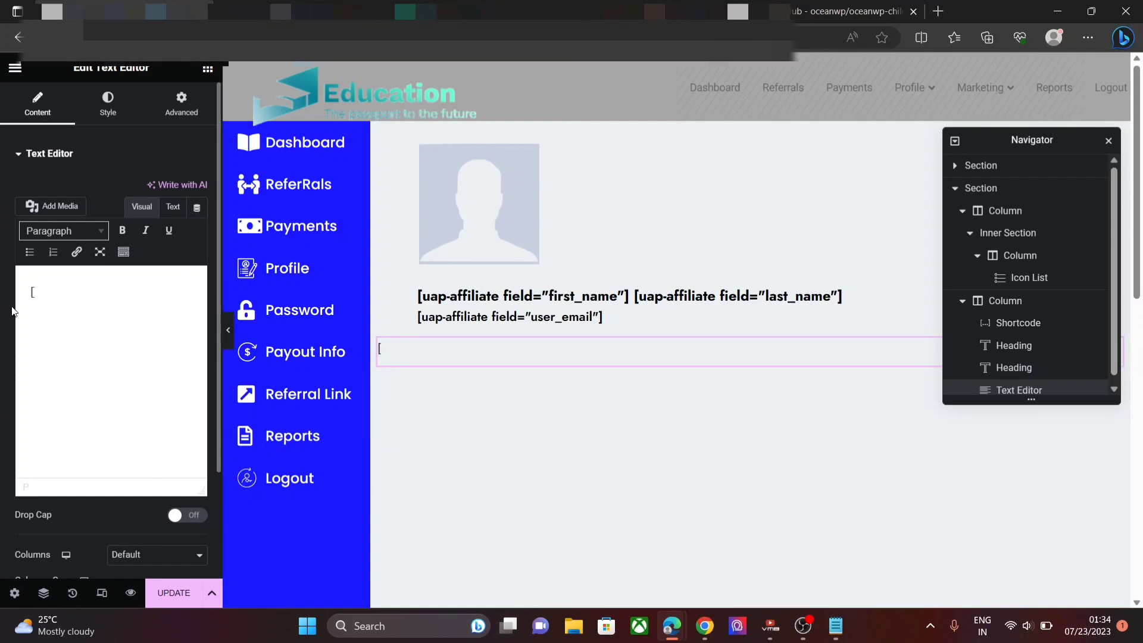
{"action": "type", "text": "uap-account"}
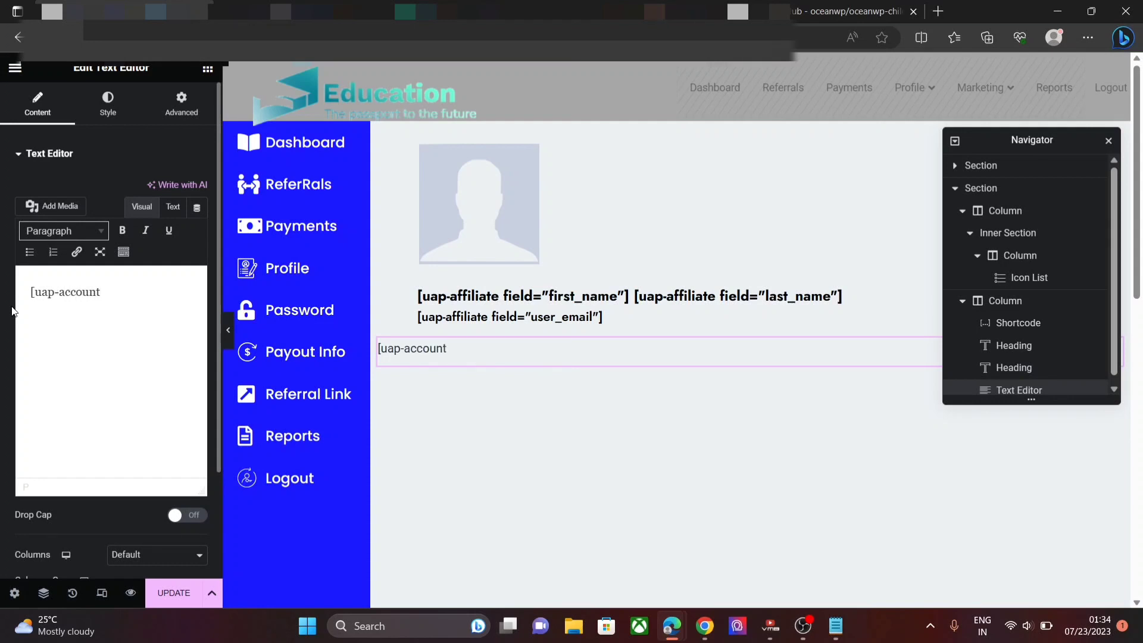
{"action": "type", "text": "-page]"}
- Set the shortcode widget's text colour to #7A7A7A in its Style settings
{"action": "left_click", "coordinate": [101, 108]}
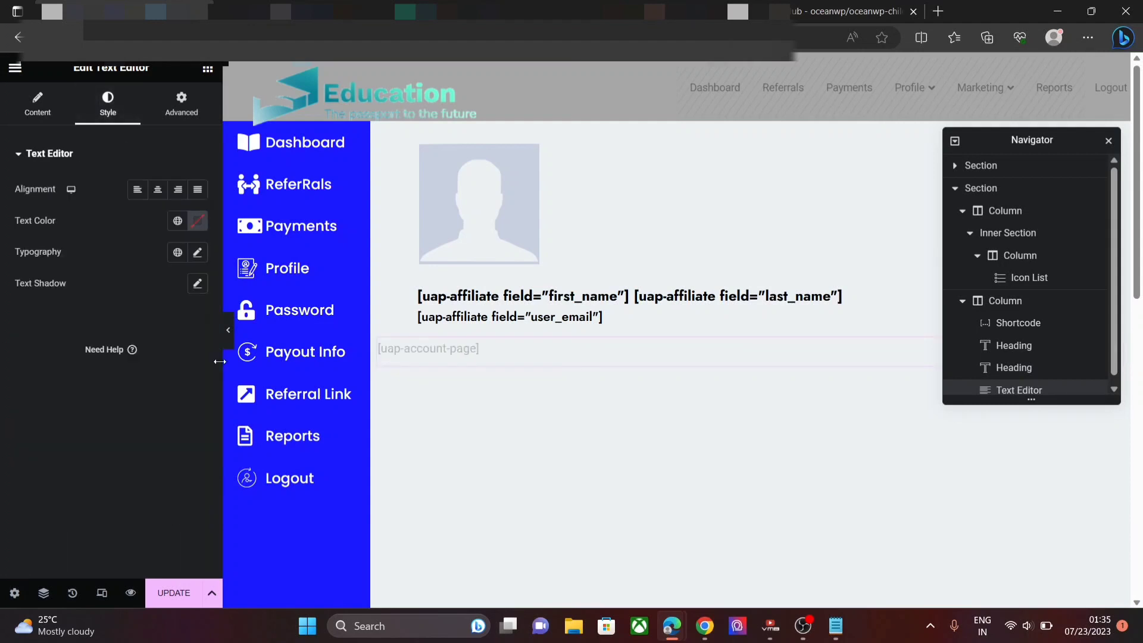
{"action": "left_click", "coordinate": [199, 221]}
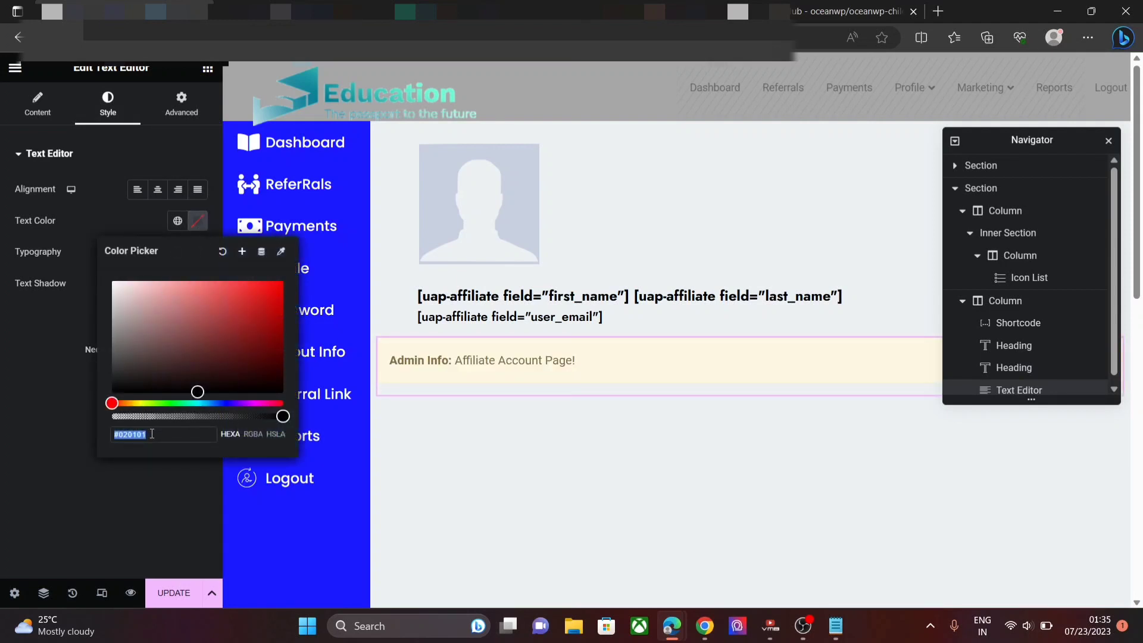
{"action": "key", "text": "BackSpace"}
{"action": "type", "text": "#7A7A7"}
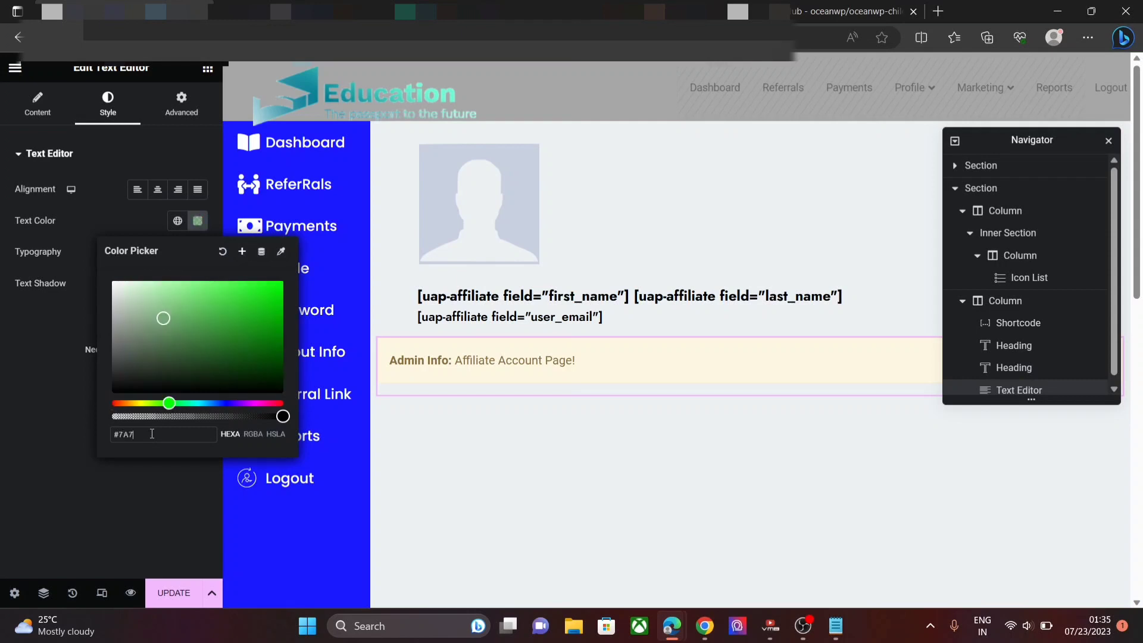
{"action": "type", "text": "A"}
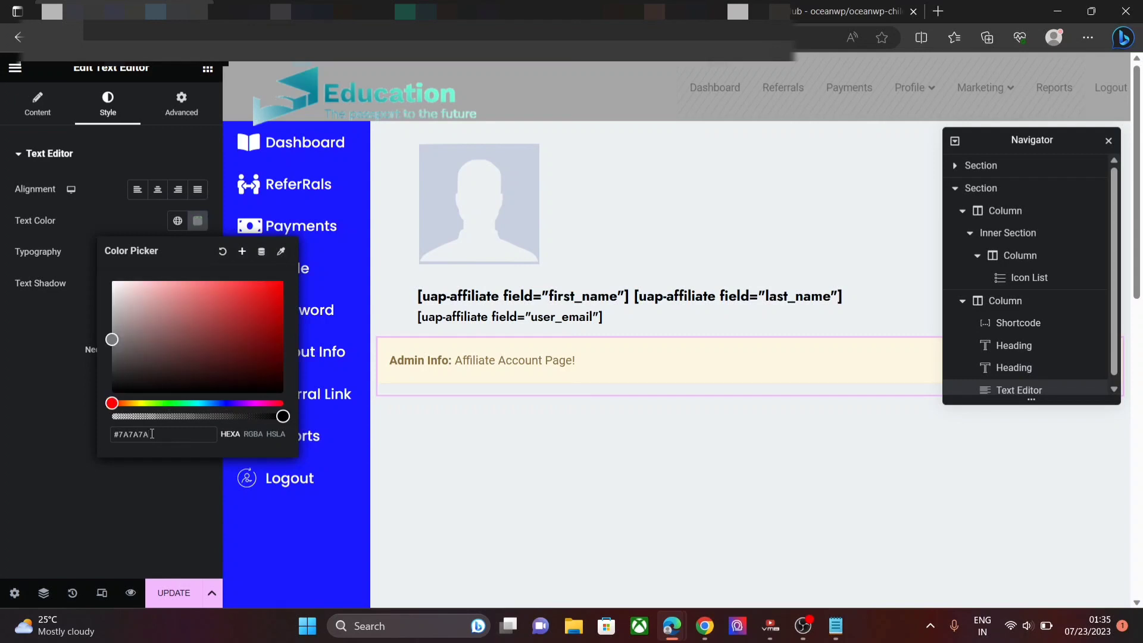
{"action": "left_click", "coordinate": [75, 466]}
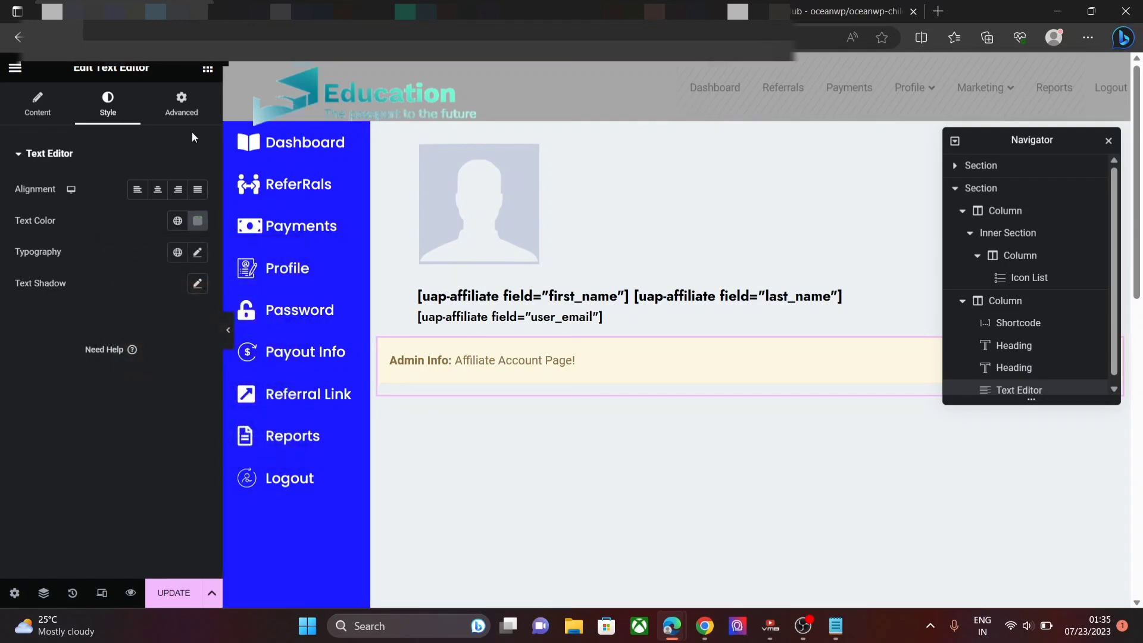
{"action": "left_click", "coordinate": [182, 107]}
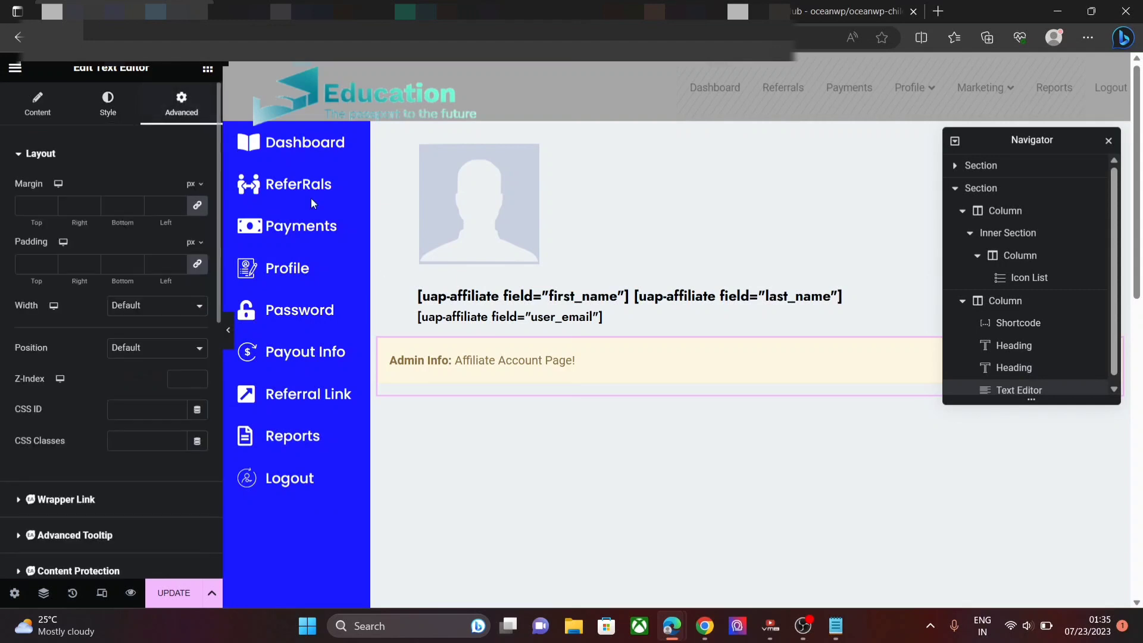
- Check the live My Account page in Chrome, then return to the Elementor editor
{"action": "left_click", "coordinate": [704, 626]}
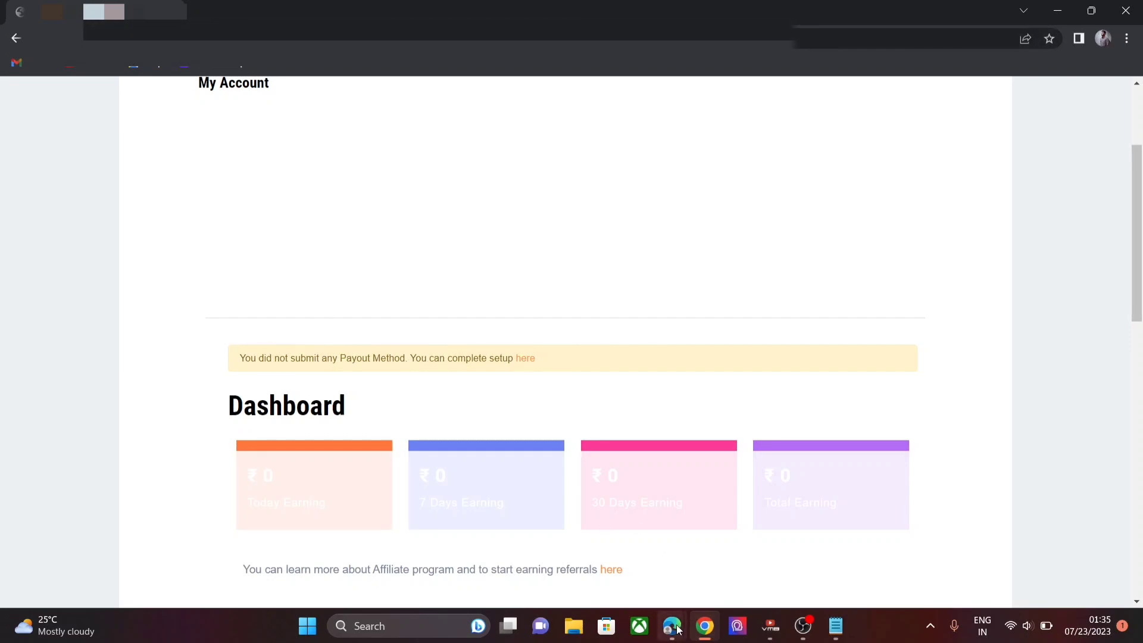
{"action": "mouse_move", "coordinate": [679, 630]}
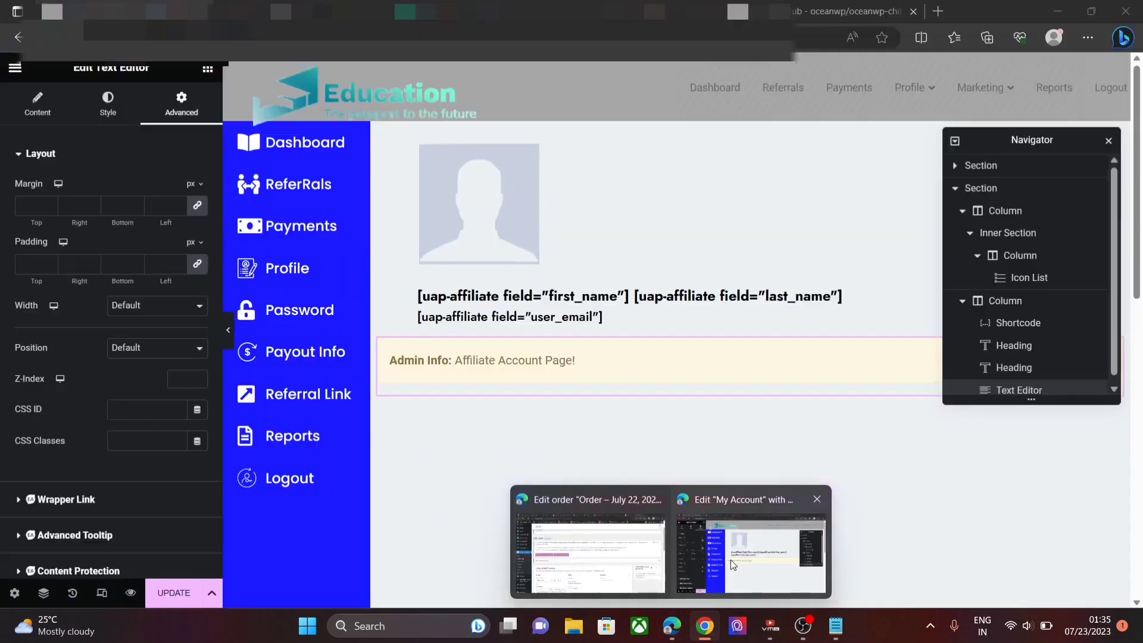
{"action": "left_click", "coordinate": [730, 560]}
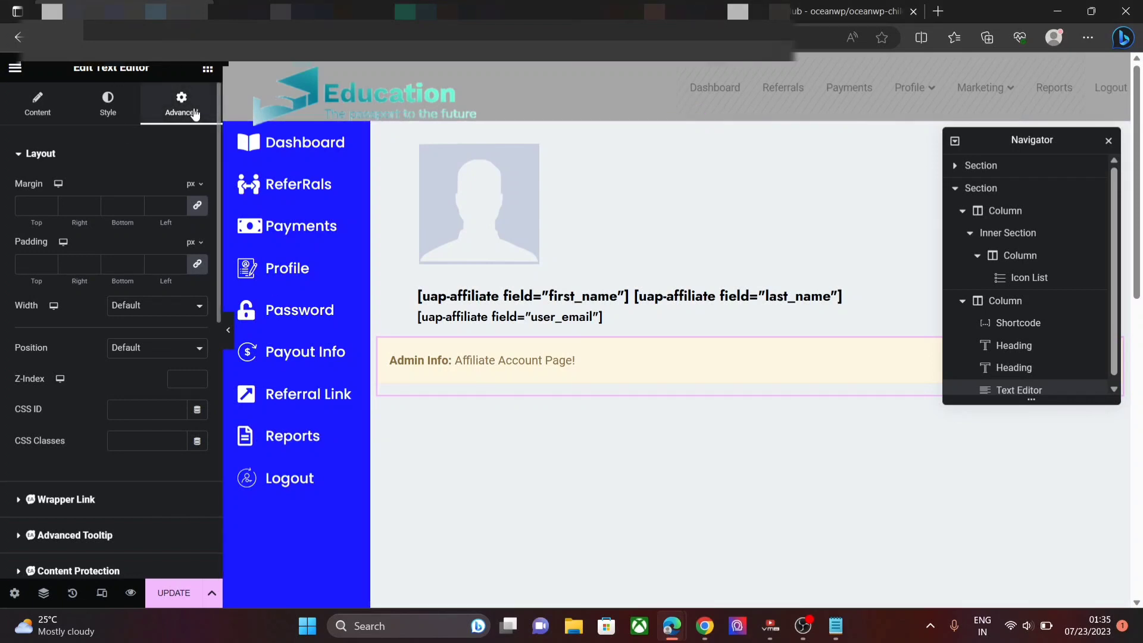
- Unlink the widget's margins, set Top to -180 px, and collapse the second Navigator section
{"action": "left_click", "coordinate": [197, 208]}
{"action": "left_click", "coordinate": [52, 208]}
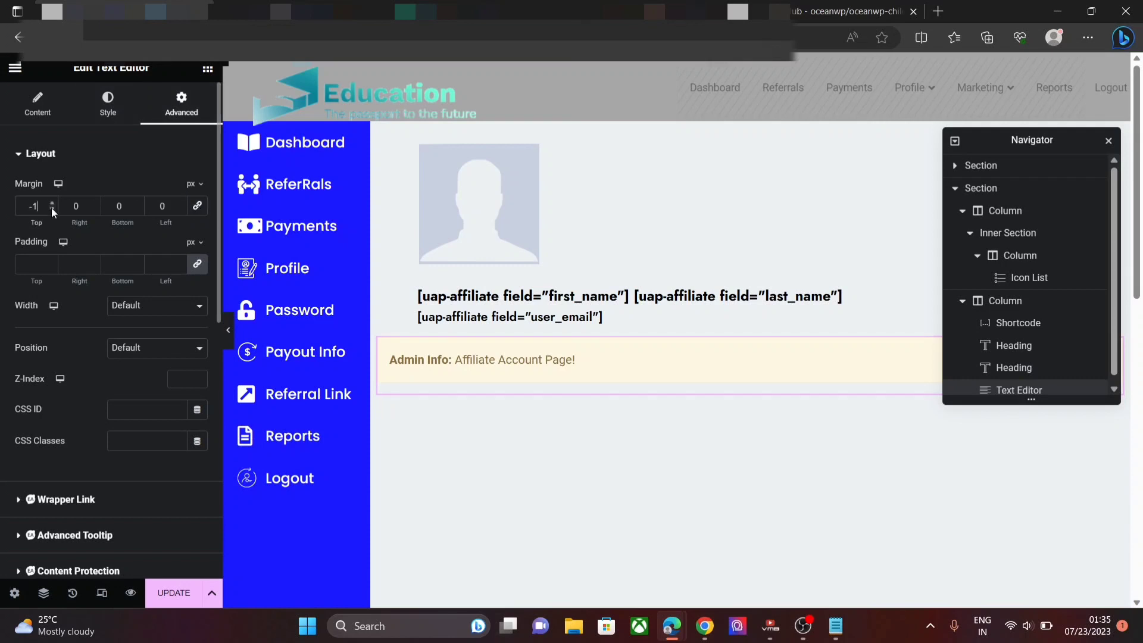
{"action": "type", "text": "80"}
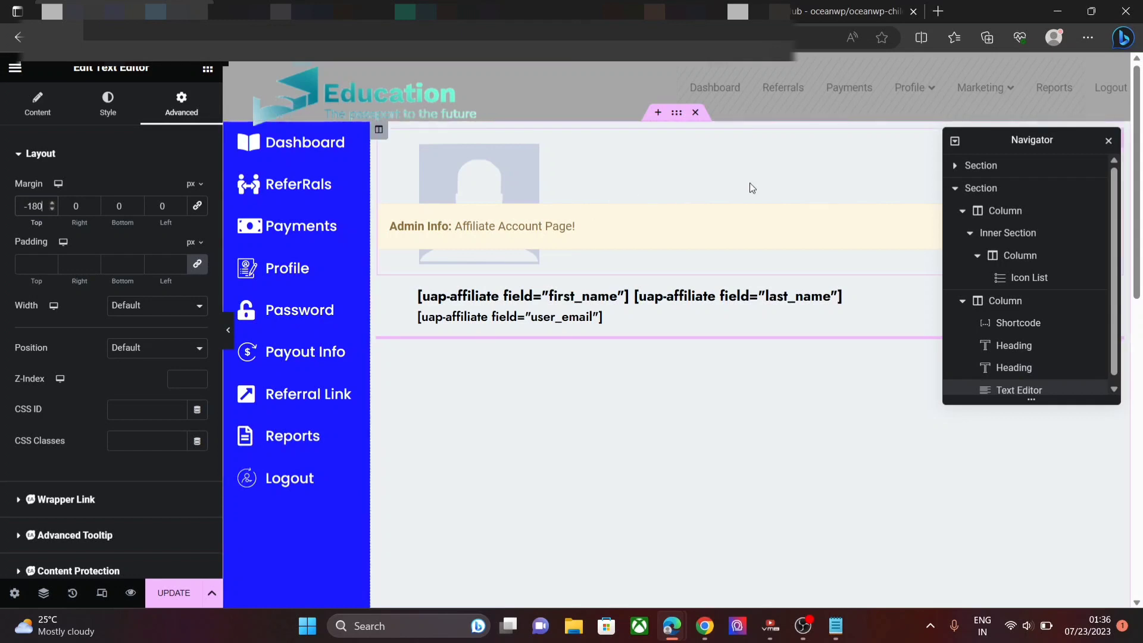
{"action": "left_click", "coordinate": [954, 190]}
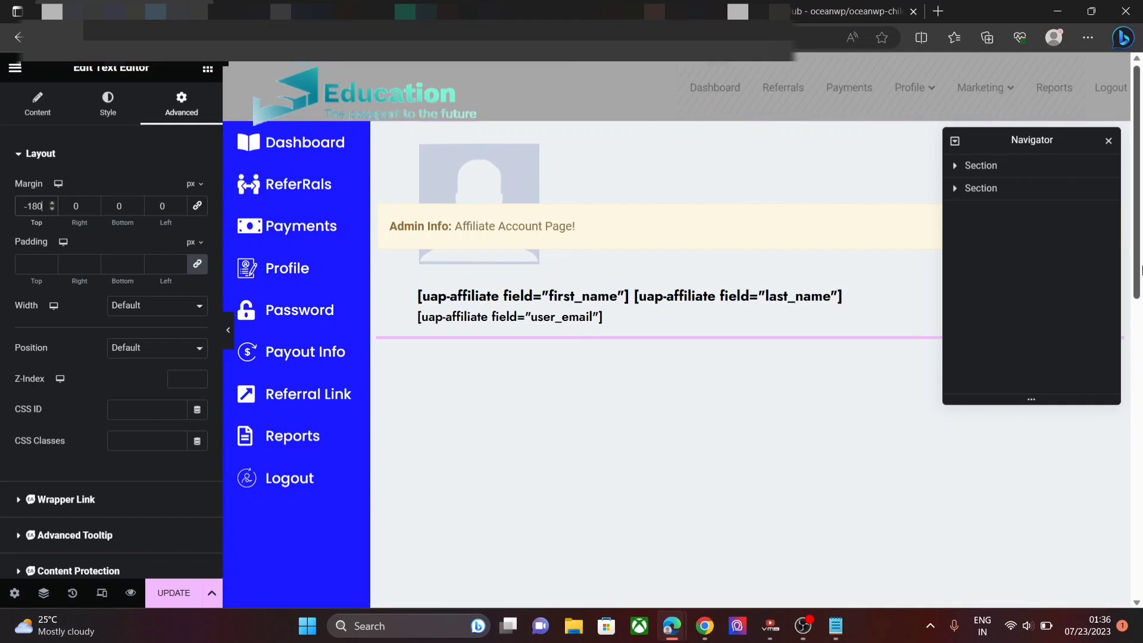
- Scroll to the bottom of the canvas and add a new single-column section
{"action": "left_click_drag", "start_coordinate": [1140, 251], "coordinate": [1141, 295]}
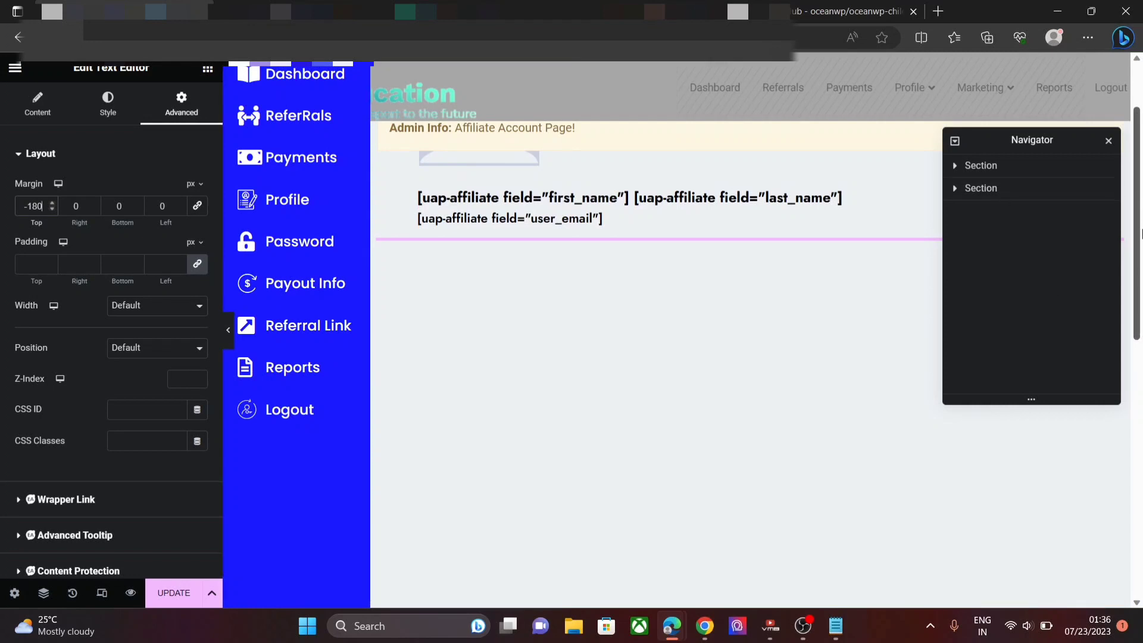
{"action": "left_click_drag", "start_coordinate": [1140, 238], "coordinate": [1140, 479]}
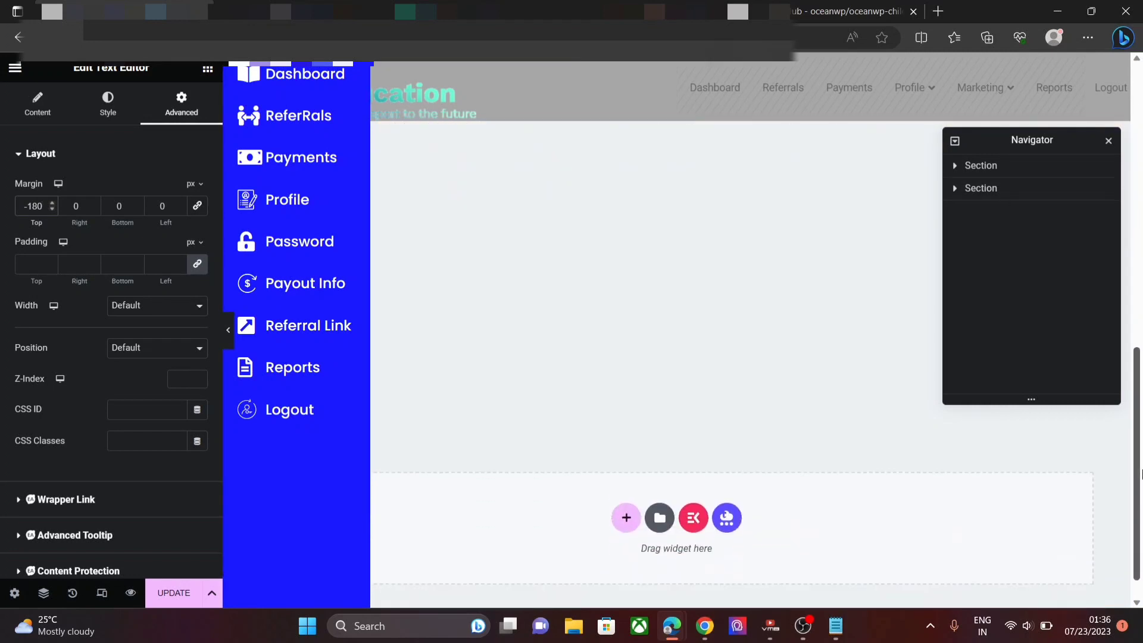
{"action": "left_click", "coordinate": [626, 518]}
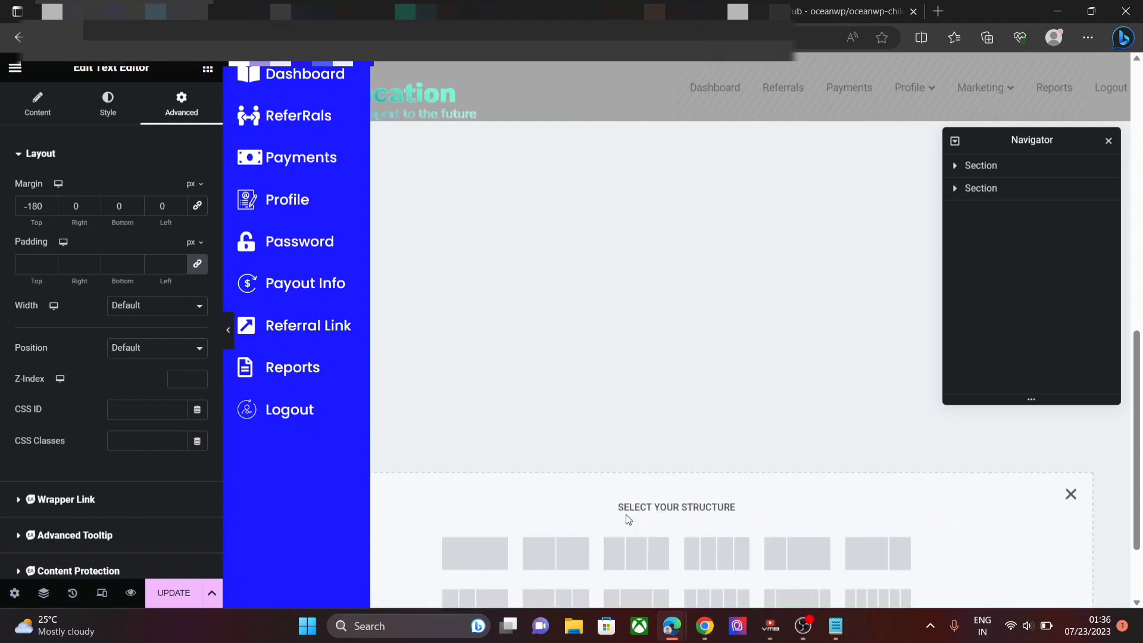
{"action": "left_click", "coordinate": [449, 571]}
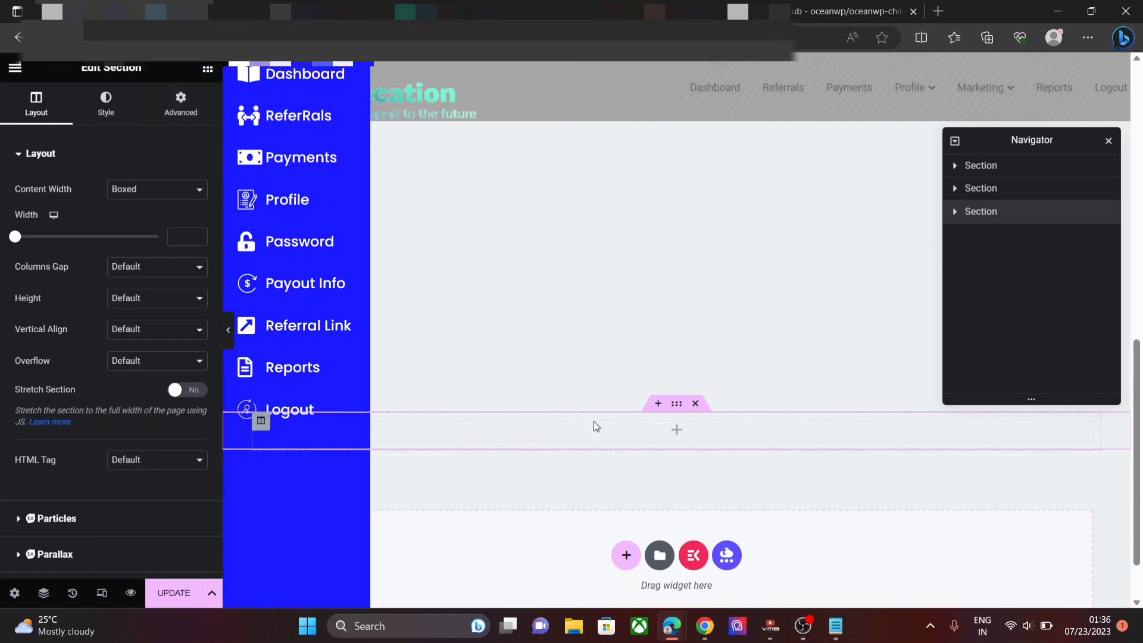
- Turn on Stretch Section so the new section spans the full page width
{"action": "left_click", "coordinate": [176, 106]}
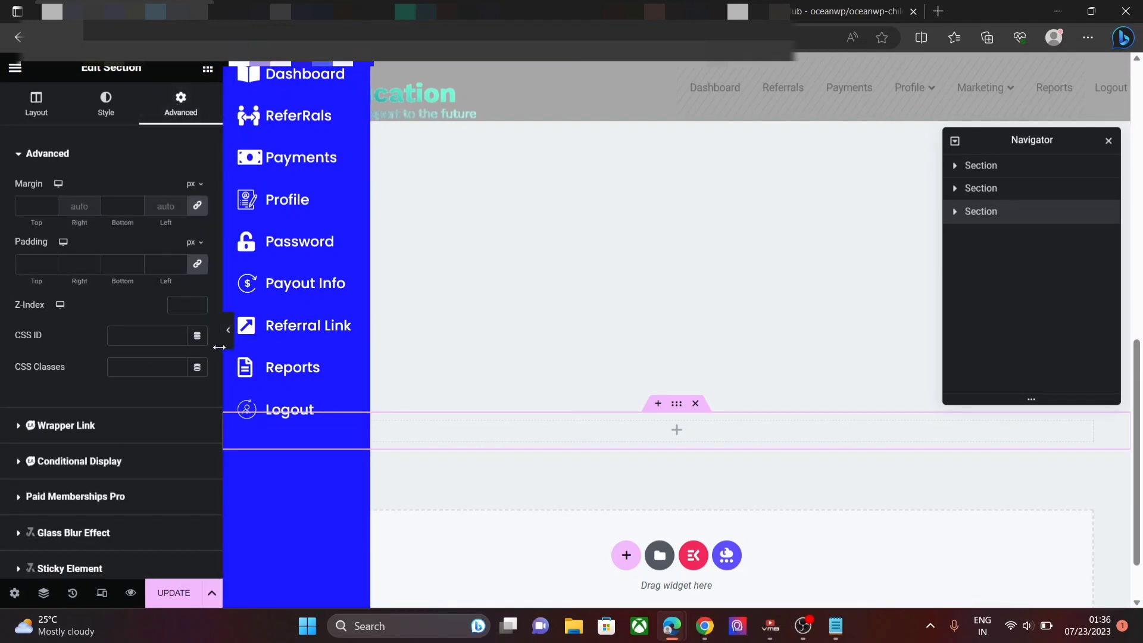
{"action": "scroll", "coordinate": [217, 381], "scroll_direction": "down", "scroll_amount": 3}
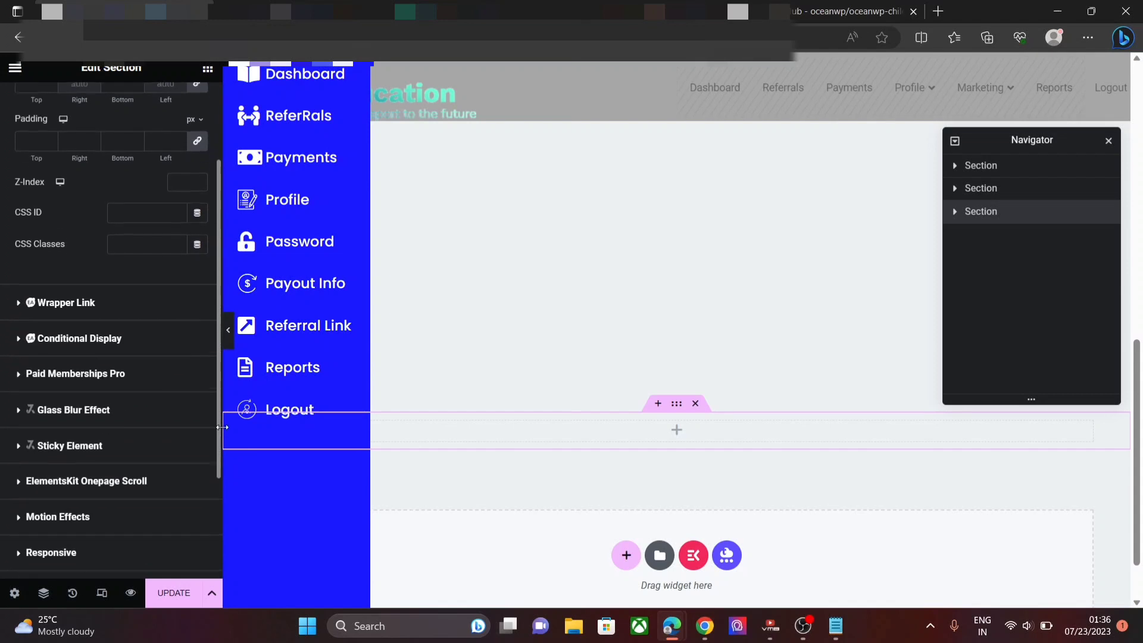
{"action": "scroll", "coordinate": [221, 427], "scroll_direction": "down", "scroll_amount": 2}
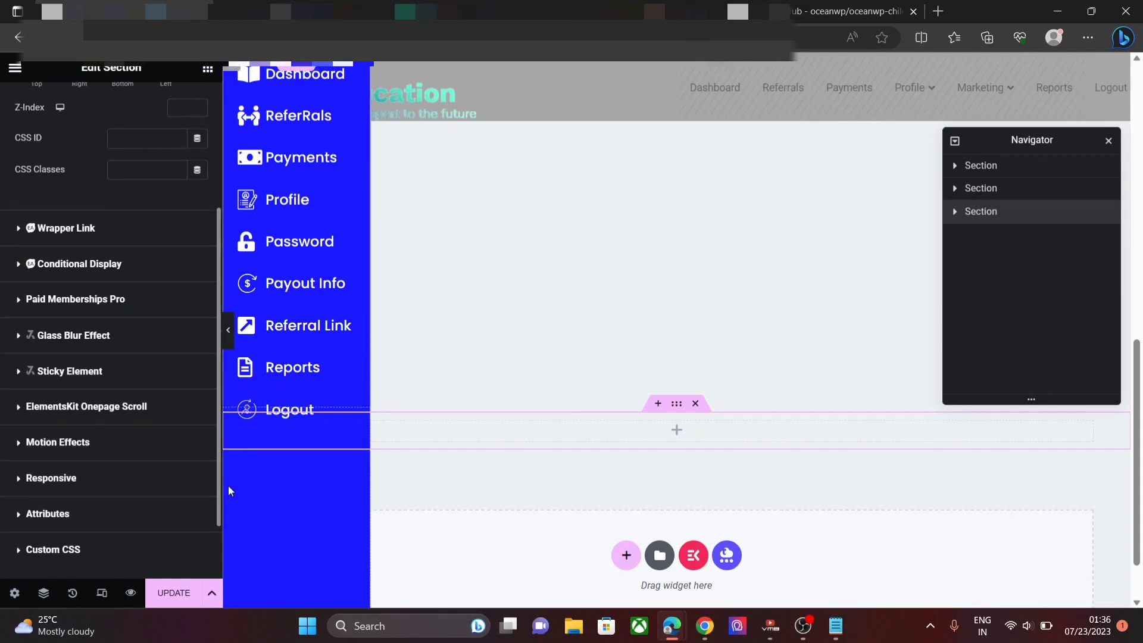
{"action": "scroll", "coordinate": [225, 490], "scroll_direction": "up", "scroll_amount": 3}
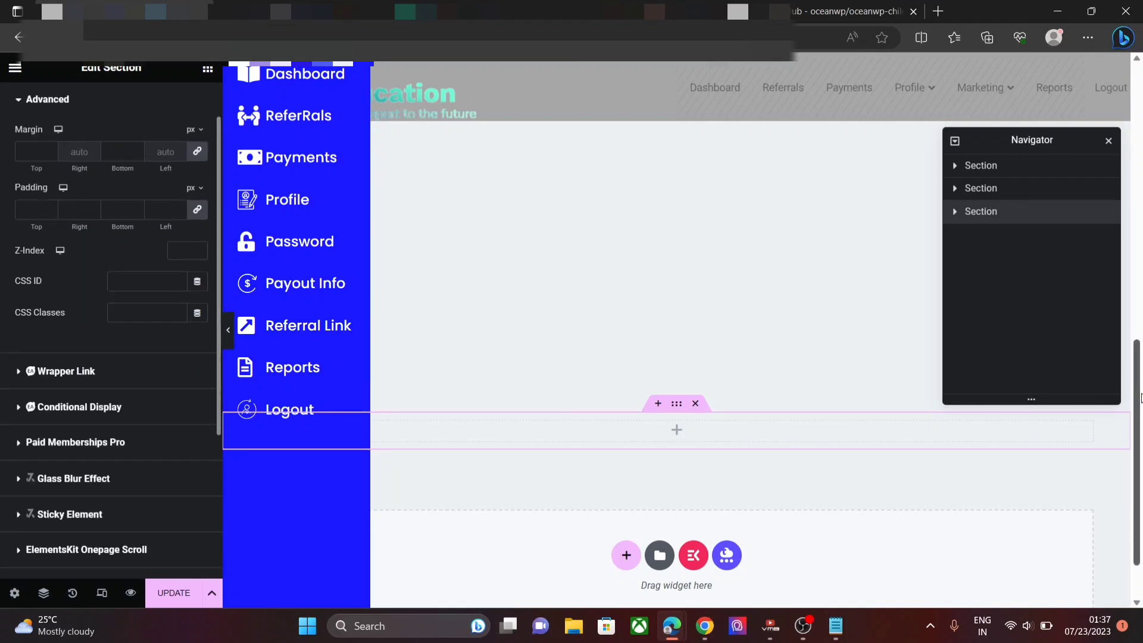
{"action": "left_click_drag", "start_coordinate": [1136, 384], "coordinate": [1136, 234]}
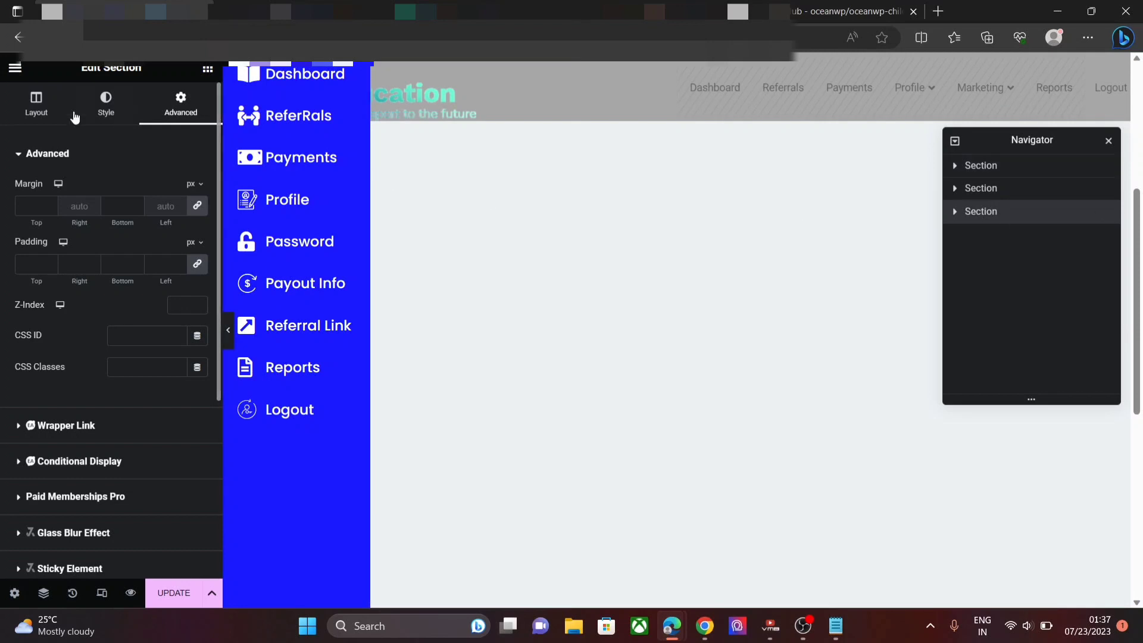
{"action": "left_click", "coordinate": [36, 103]}
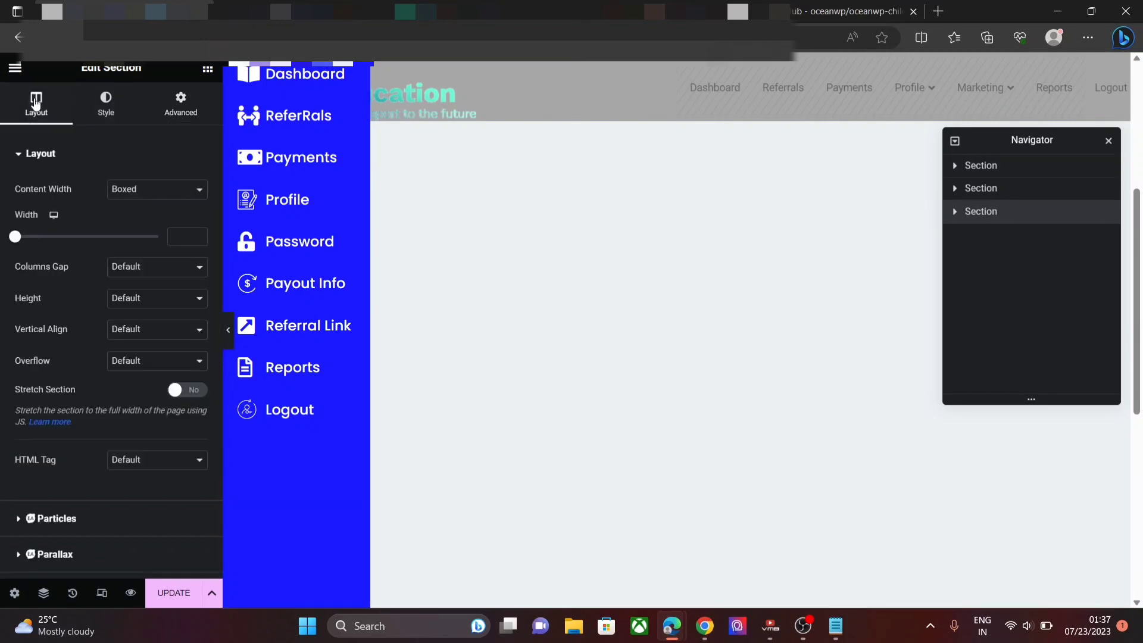
{"action": "left_click", "coordinate": [182, 393]}
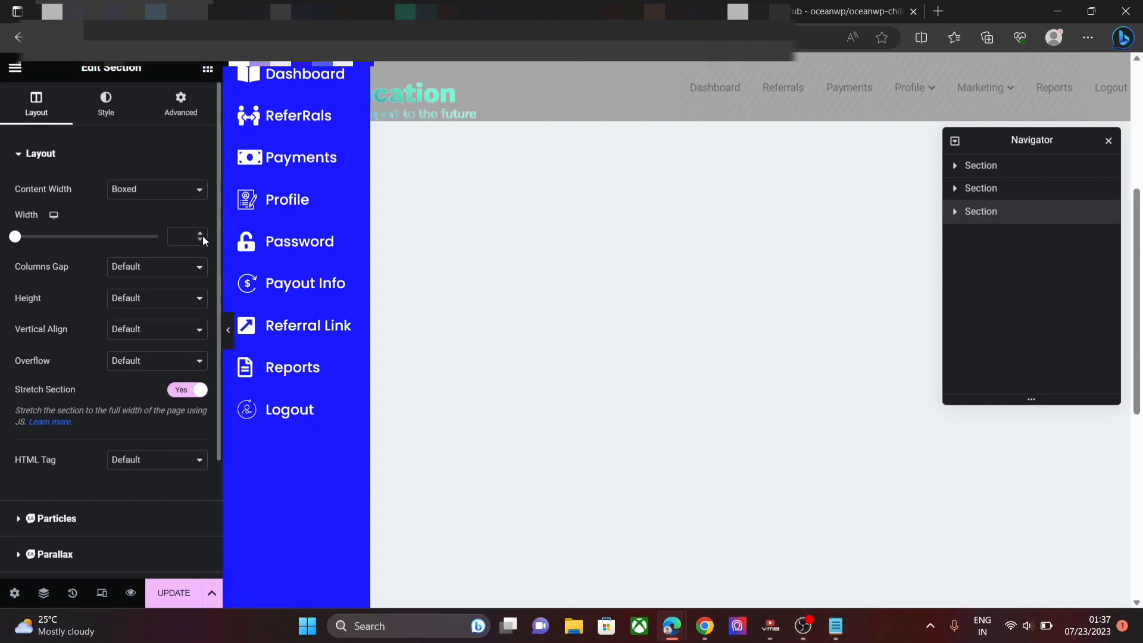
- Give the new section a 100 px top margin and a 96 px bottom margin
{"action": "left_click", "coordinate": [177, 116]}
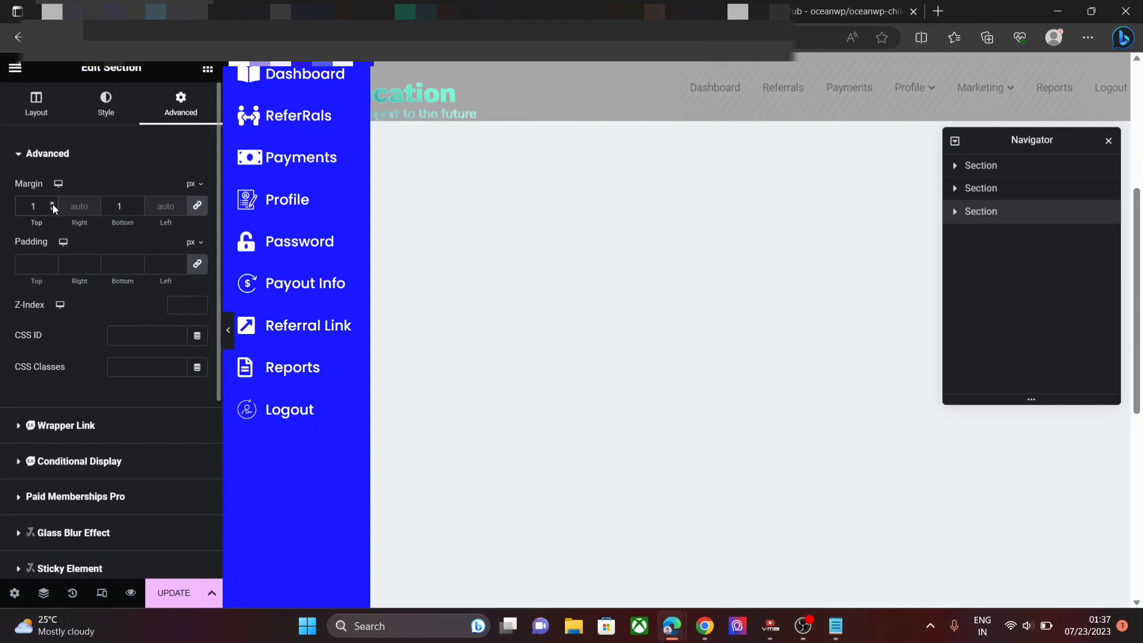
{"action": "left_click", "coordinate": [138, 211]}
{"action": "type", "text": "00"}
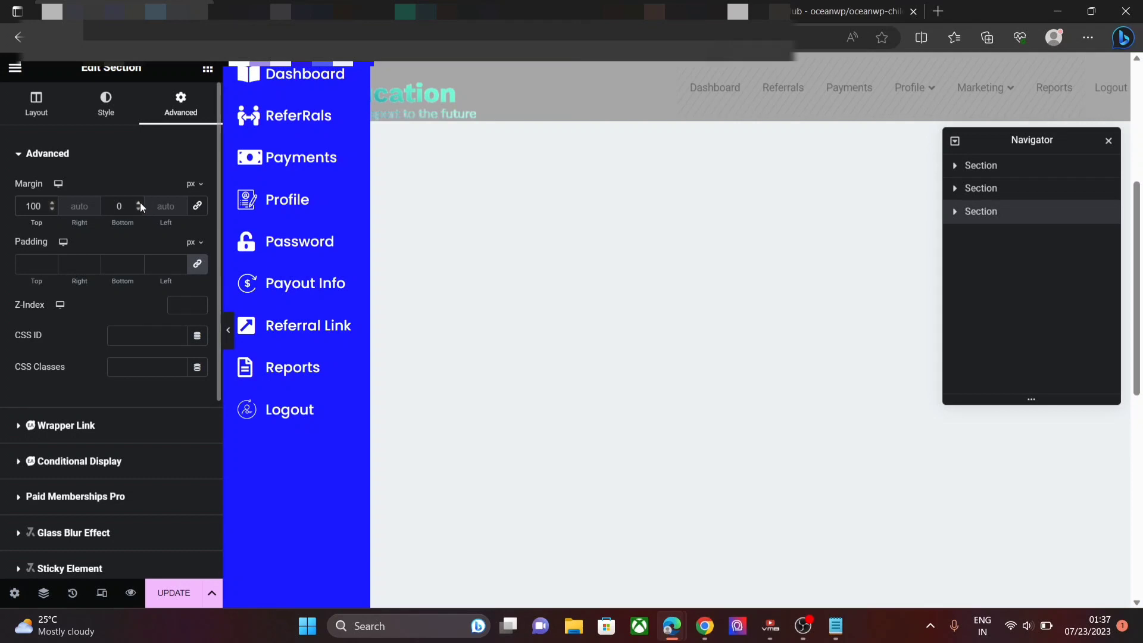
{"action": "left_click", "coordinate": [140, 202]}
{"action": "type", "text": "00"}
{"action": "key", "text": "Down"}
{"action": "key", "text": "Down"}
{"action": "key", "text": "Down"}
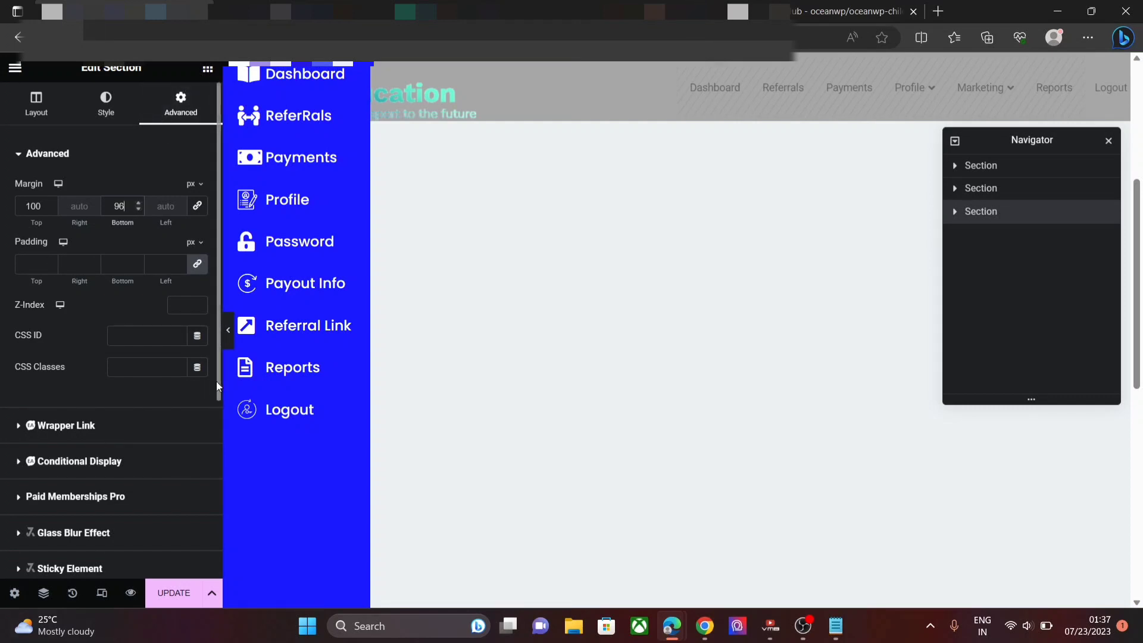
{"action": "left_click_drag", "start_coordinate": [217, 381], "coordinate": [212, 533]}
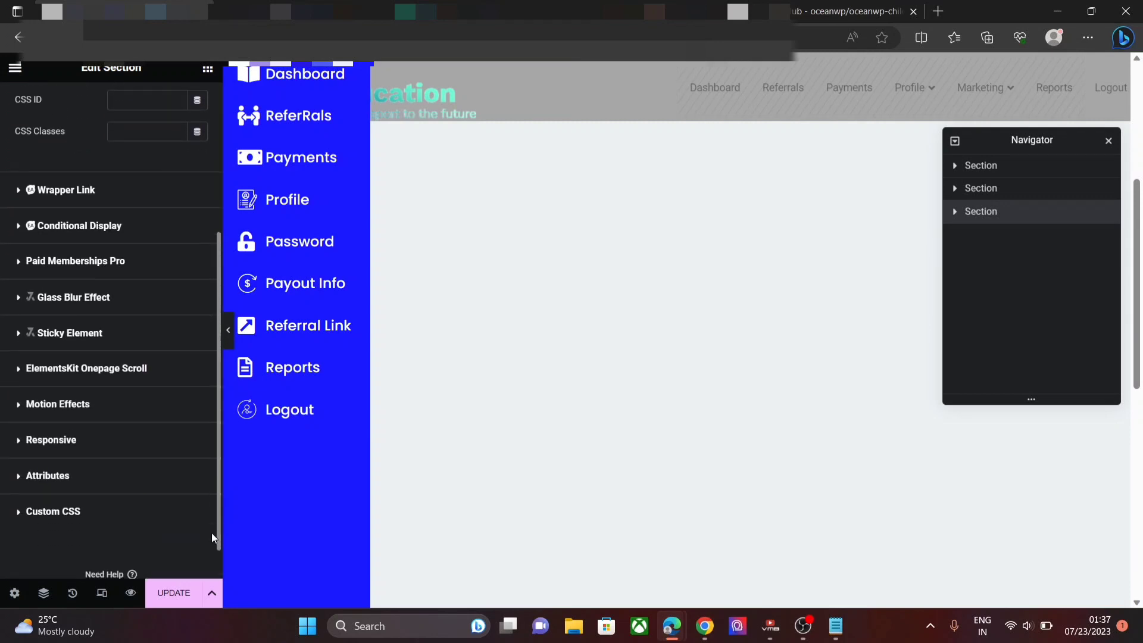
- Expand the section's Responsive options and toggle Hide On Desktop on and back off
{"action": "left_click", "coordinate": [114, 451]}
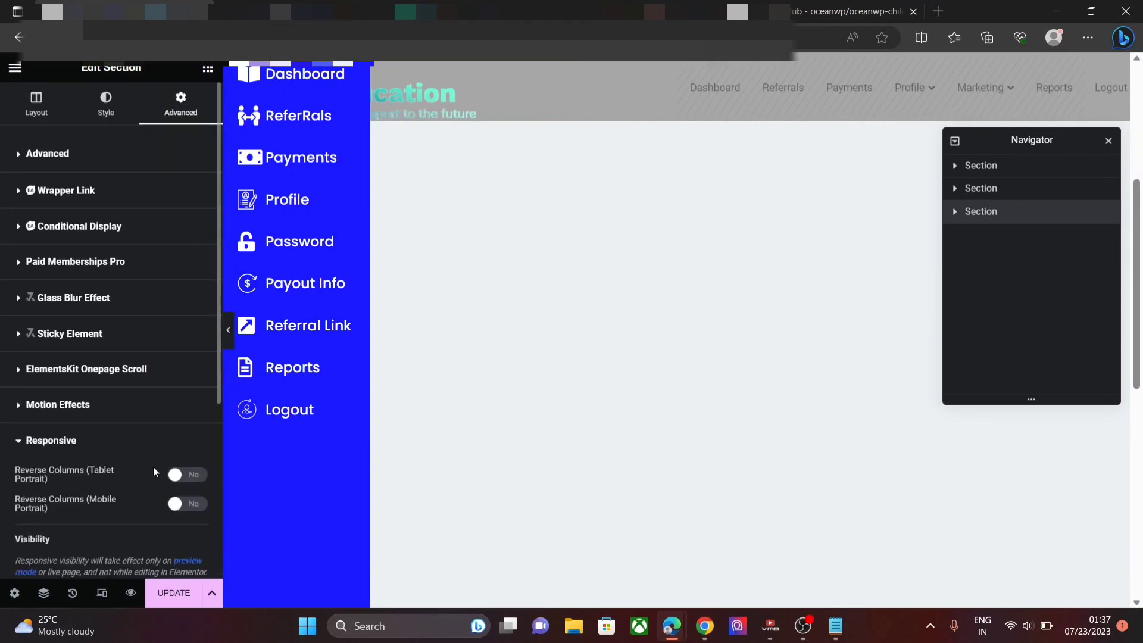
{"action": "left_click_drag", "start_coordinate": [218, 358], "coordinate": [206, 479]}
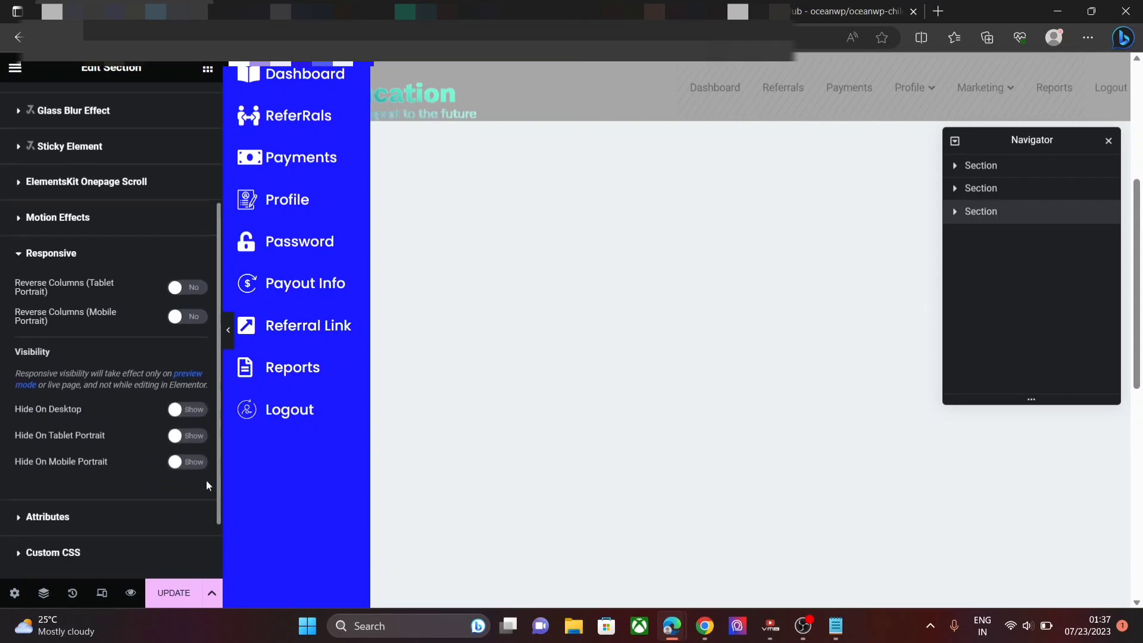
{"action": "left_click", "coordinate": [184, 410]}
{"action": "left_click", "coordinate": [195, 408]}
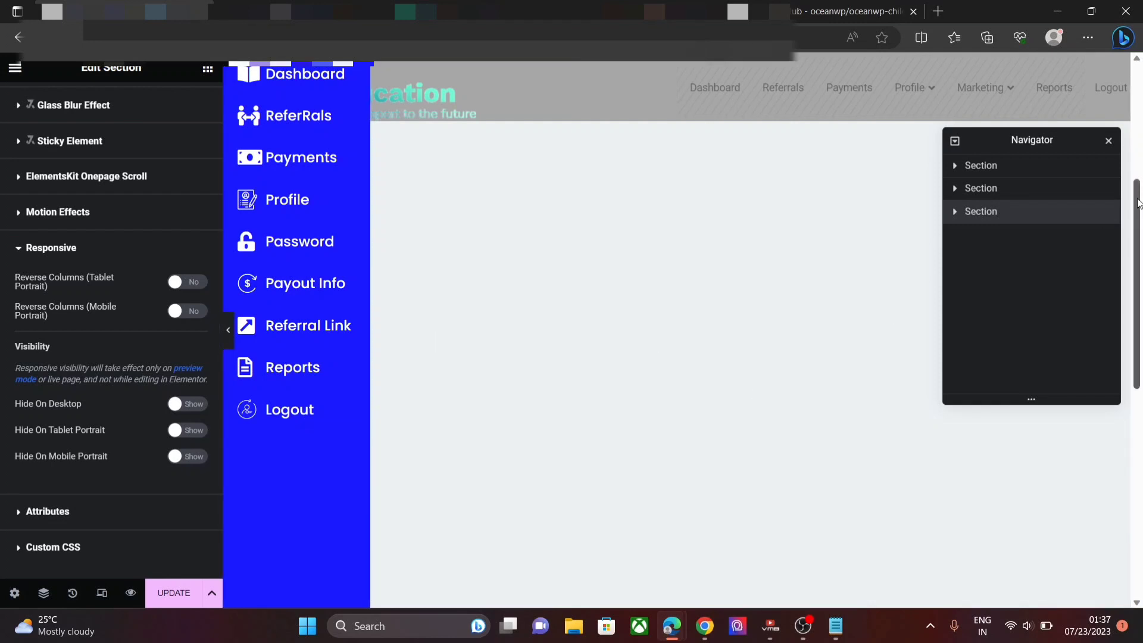
- Select the new section's empty column in the Navigator and view its style settings
{"action": "left_click_drag", "start_coordinate": [1138, 203], "coordinate": [1138, 411]}
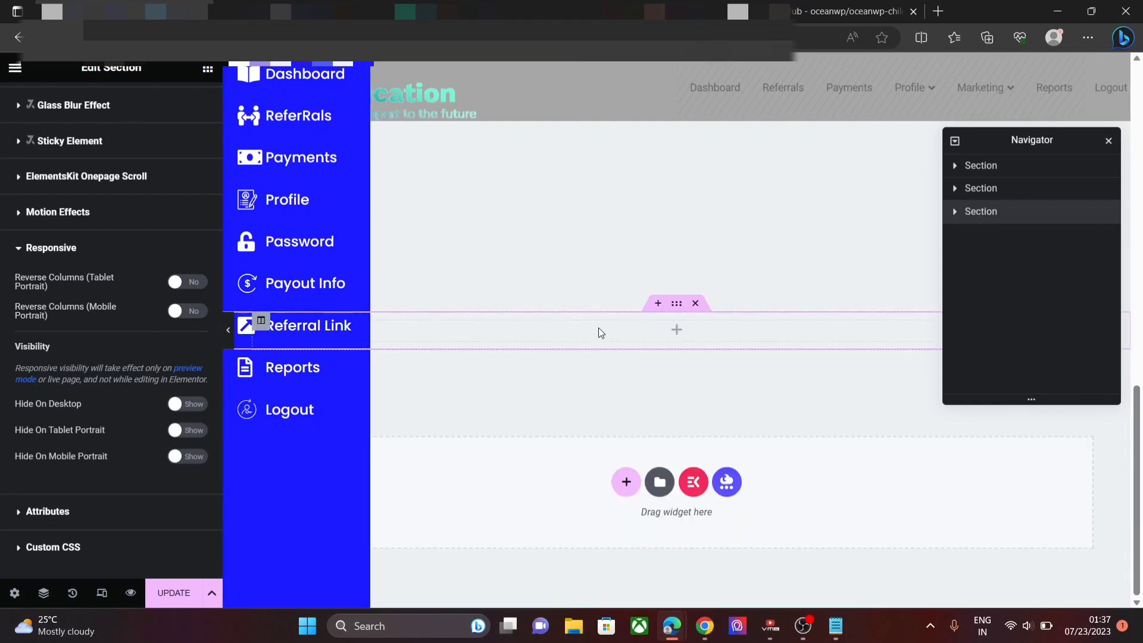
{"action": "left_click", "coordinate": [599, 329]}
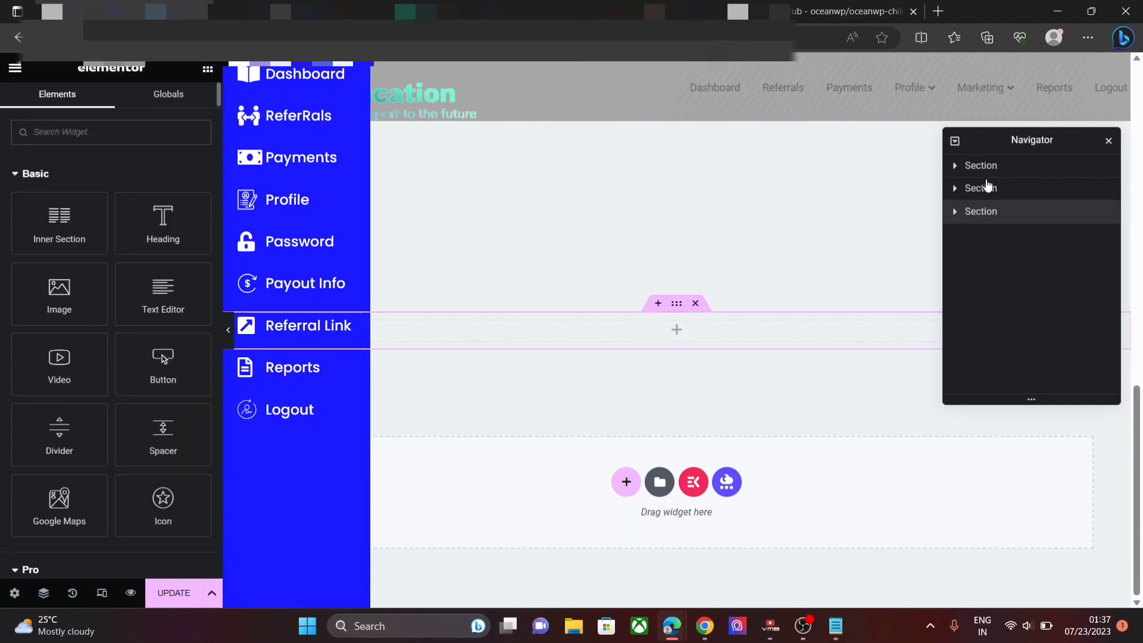
{"action": "left_click", "coordinate": [955, 213]}
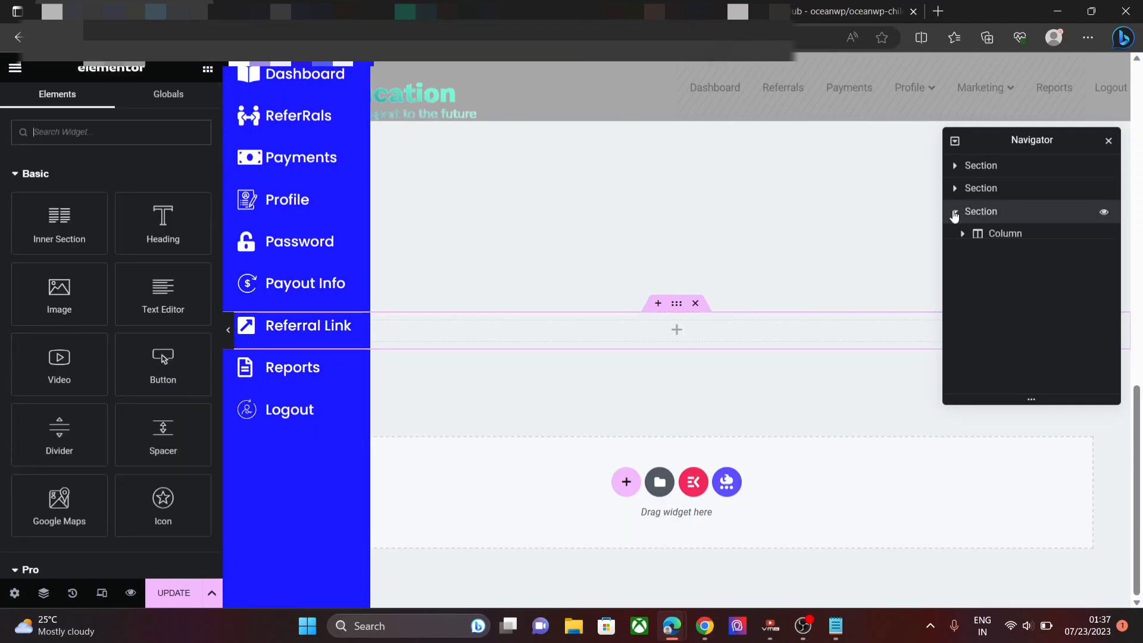
{"action": "left_click", "coordinate": [1005, 234]}
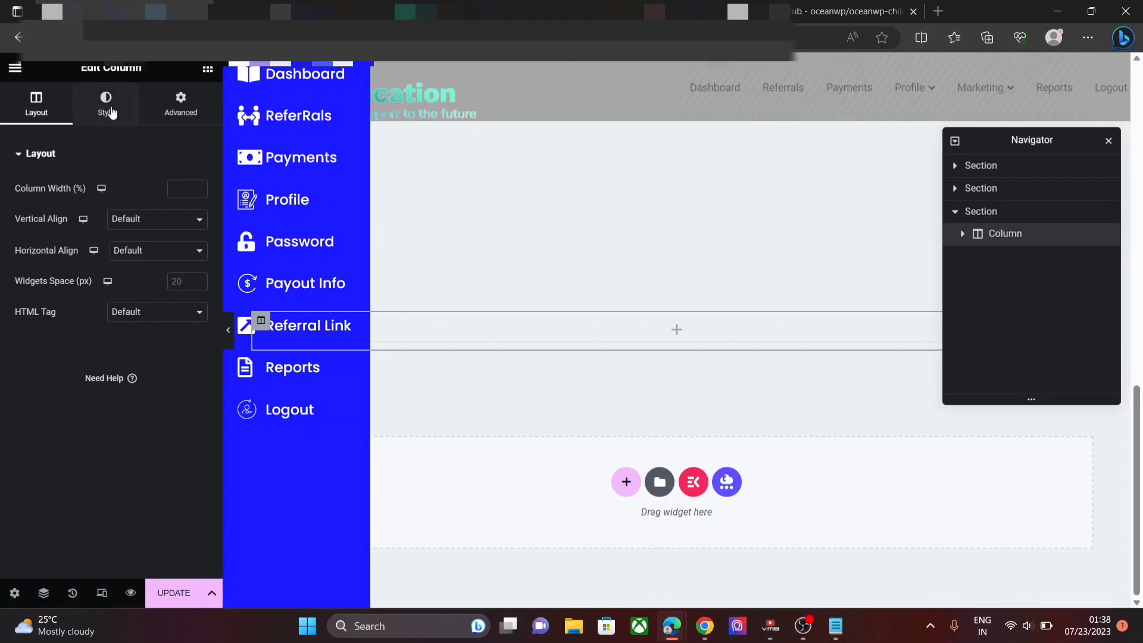
{"action": "left_click", "coordinate": [133, 123]}
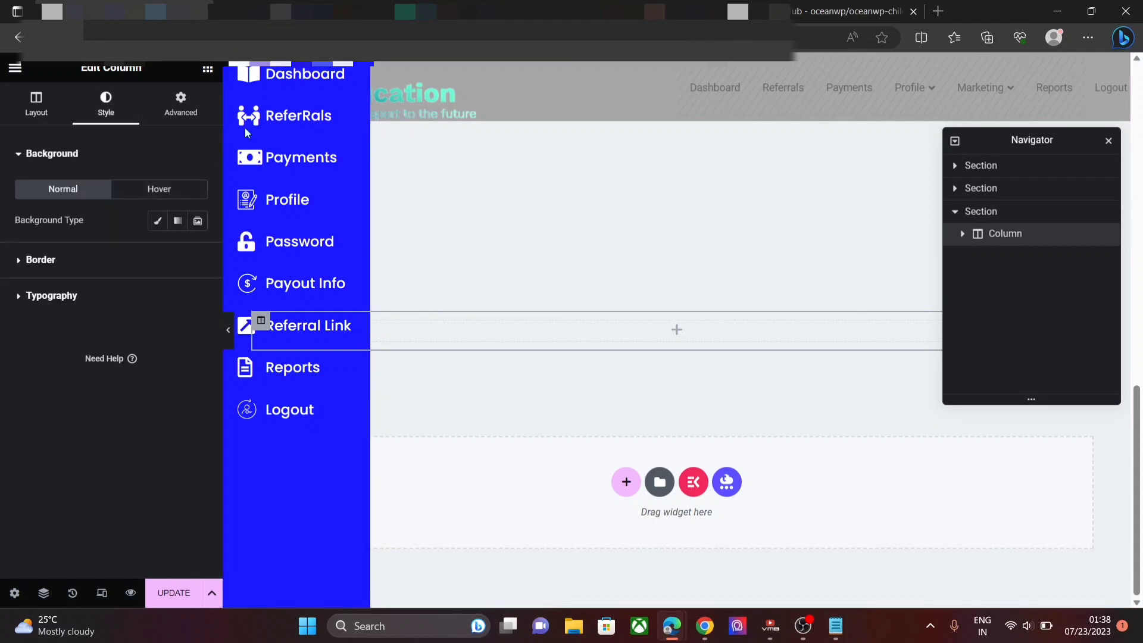
{"action": "right_click", "coordinate": [352, 126]}
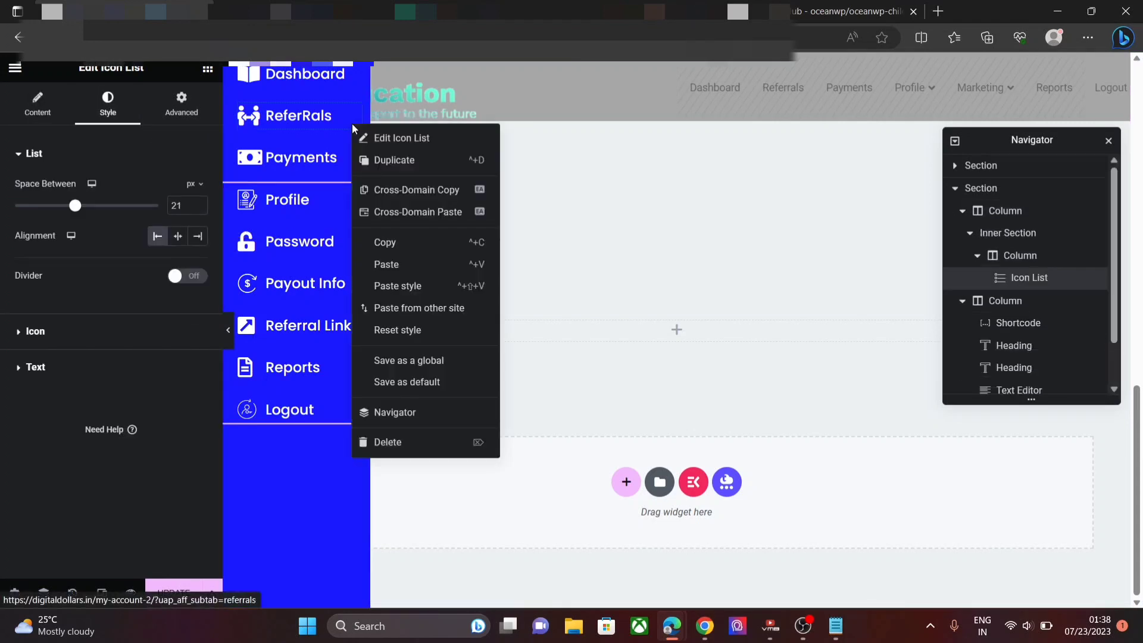
{"action": "left_click", "coordinate": [375, 148]}
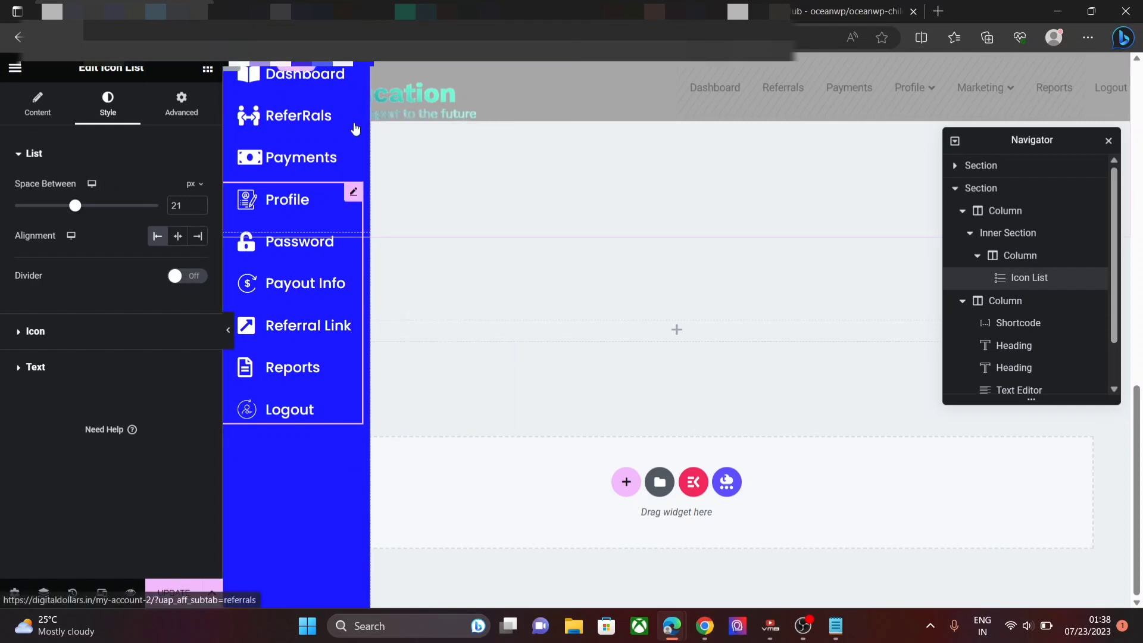
- Select the sidebar's inner section and read its #1A1AFF background colour
{"action": "left_click", "coordinate": [996, 216]}
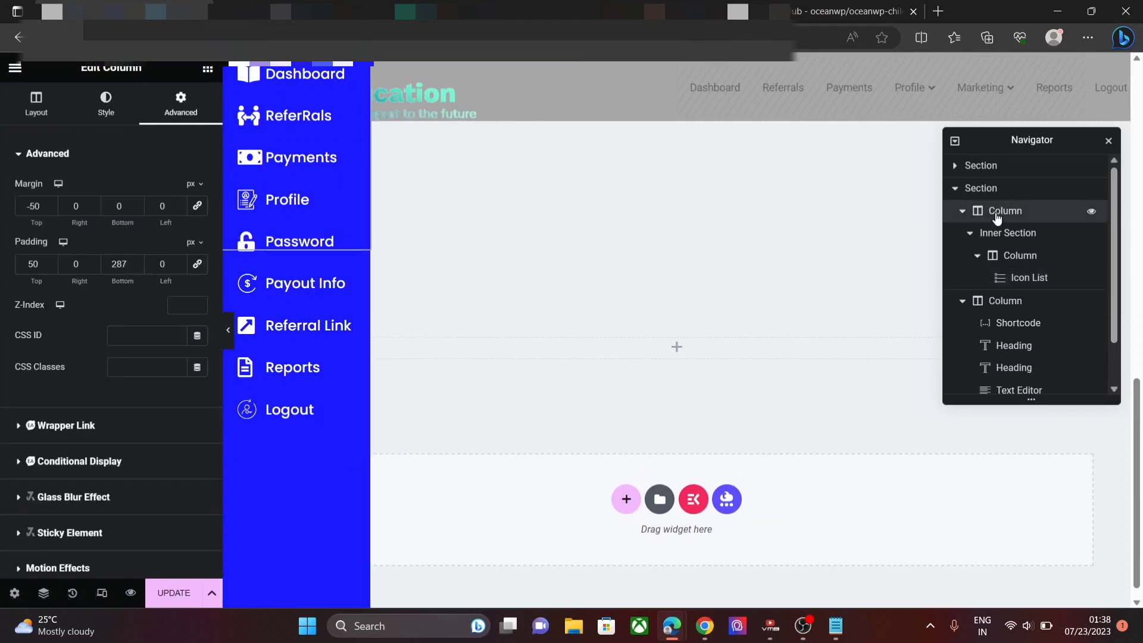
{"action": "left_click", "coordinate": [106, 104]}
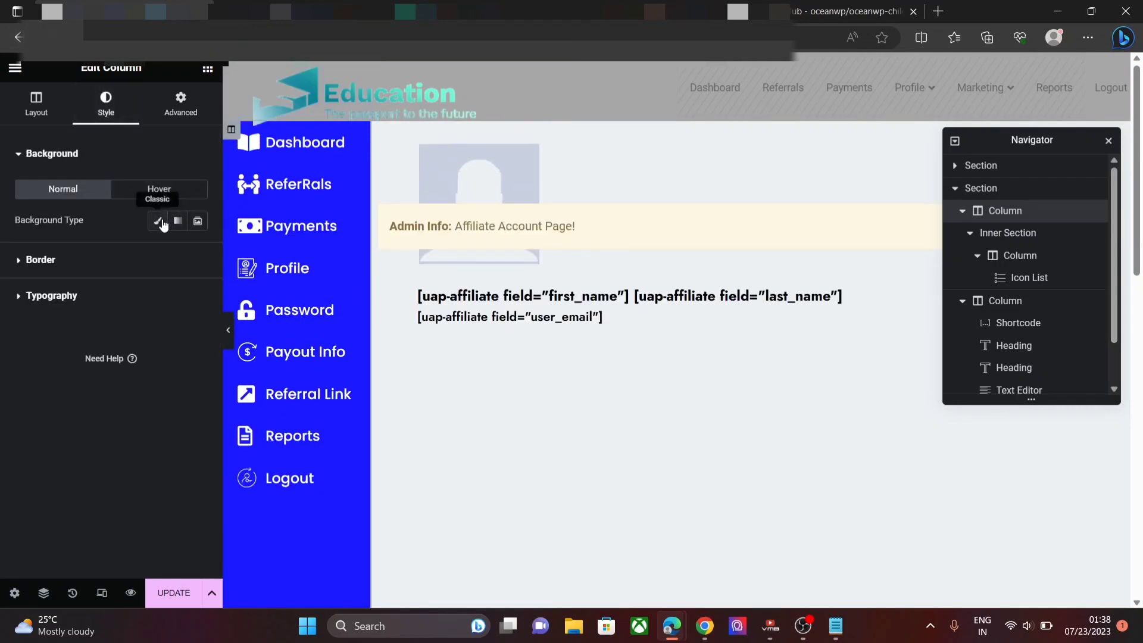
{"action": "left_click", "coordinate": [1036, 234]}
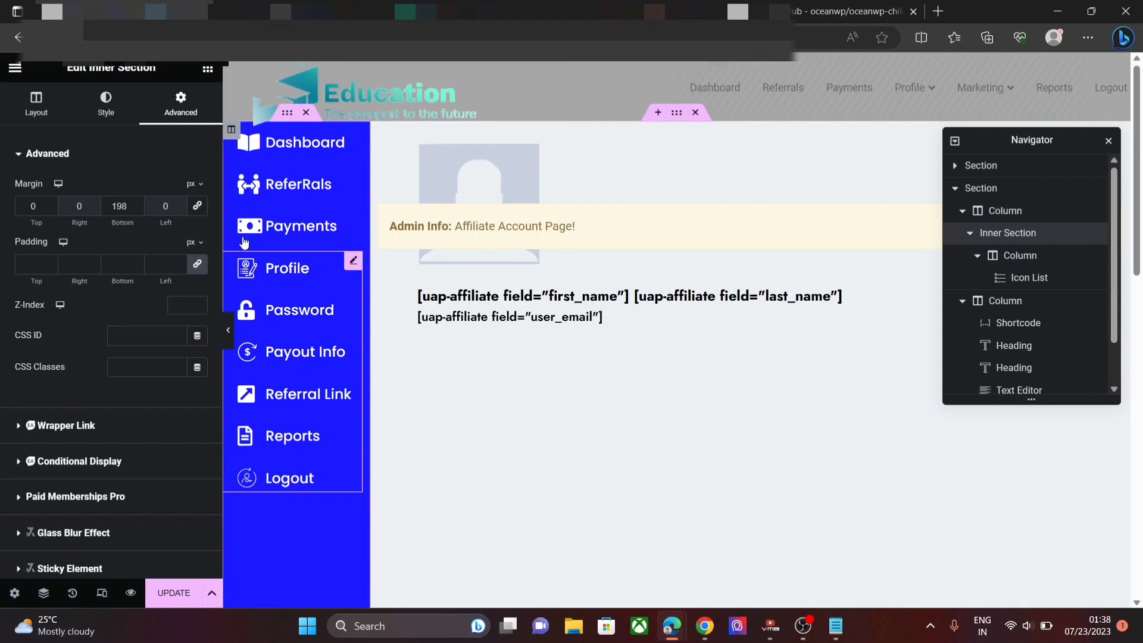
{"action": "left_click", "coordinate": [106, 104]}
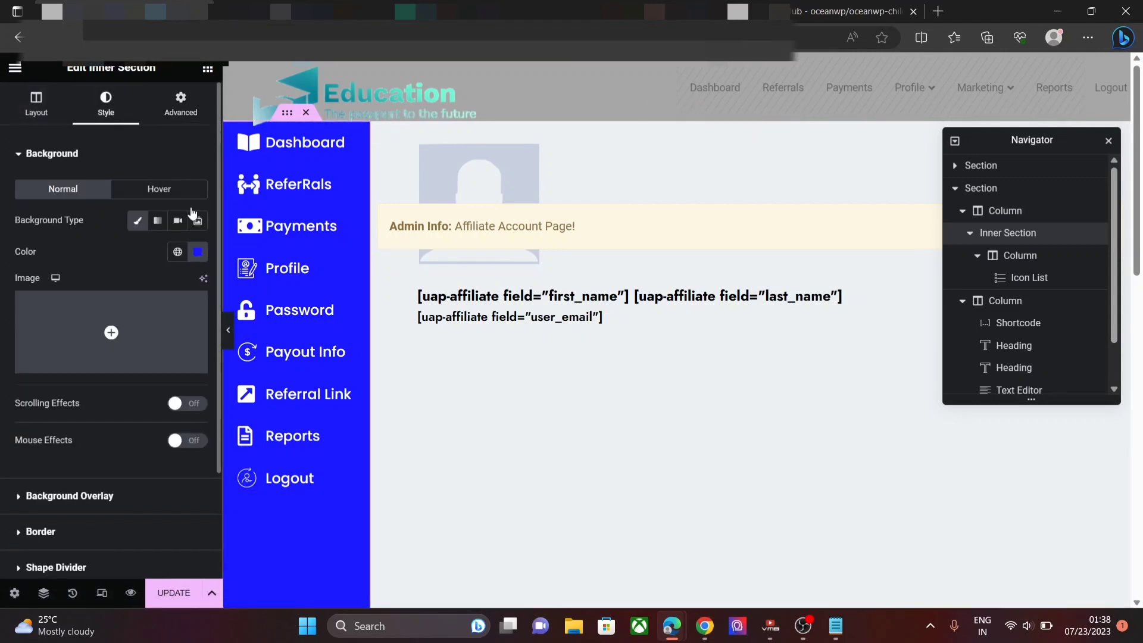
{"action": "left_click", "coordinate": [198, 251]}
{"action": "key", "text": "ctrl+c"}
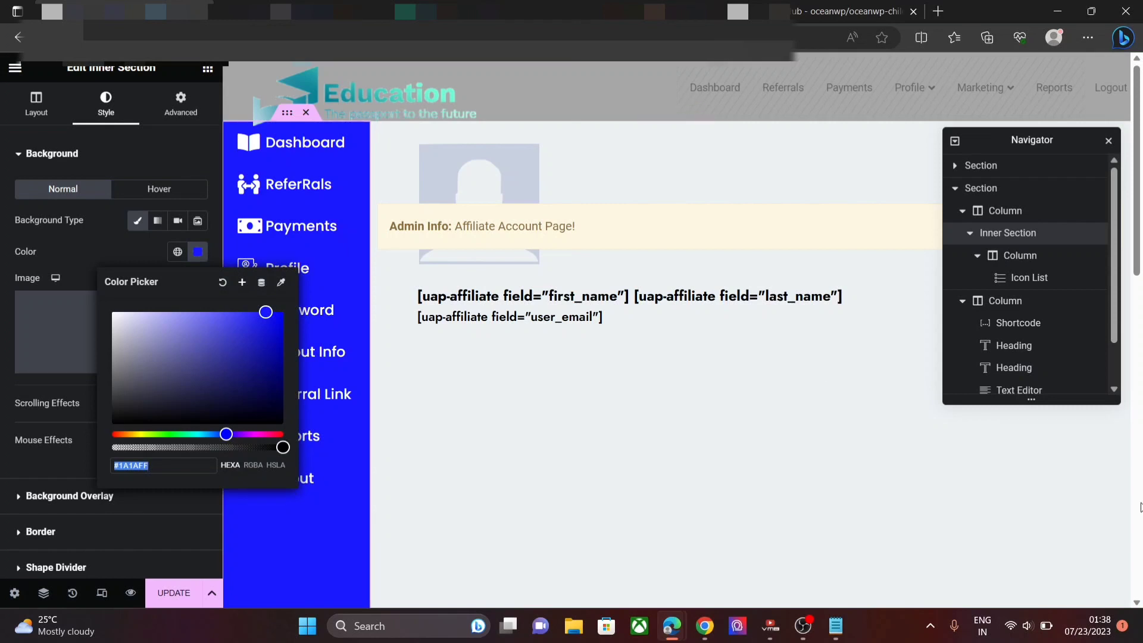
- Give the empty section's column a Classic background in #1A1AFF blue
{"action": "left_click", "coordinate": [956, 196]}
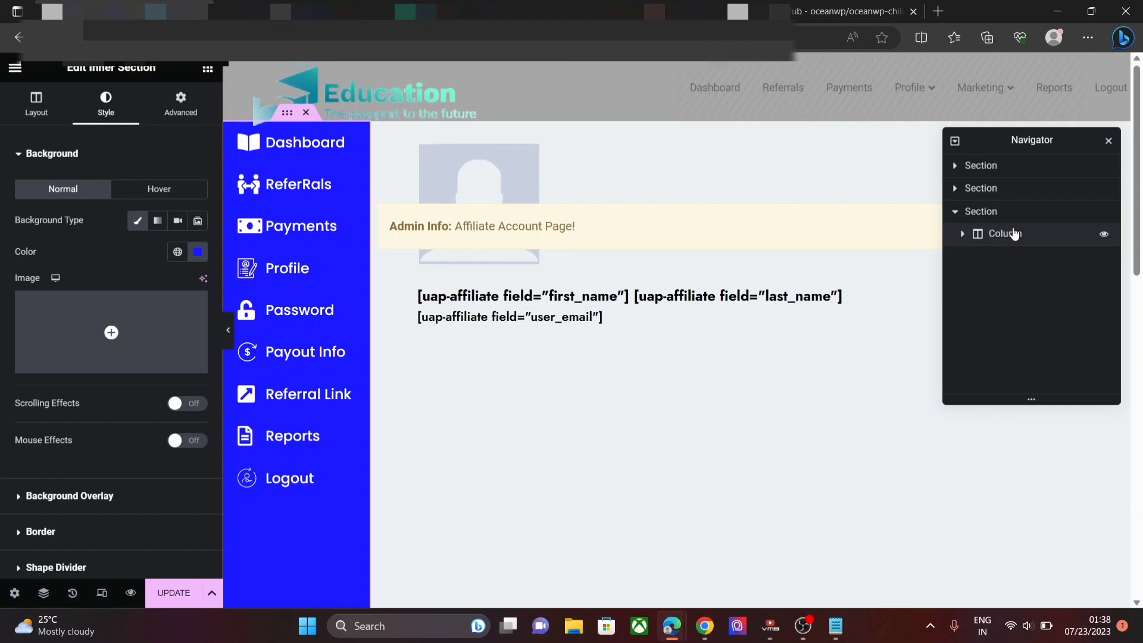
{"action": "left_click", "coordinate": [1015, 234]}
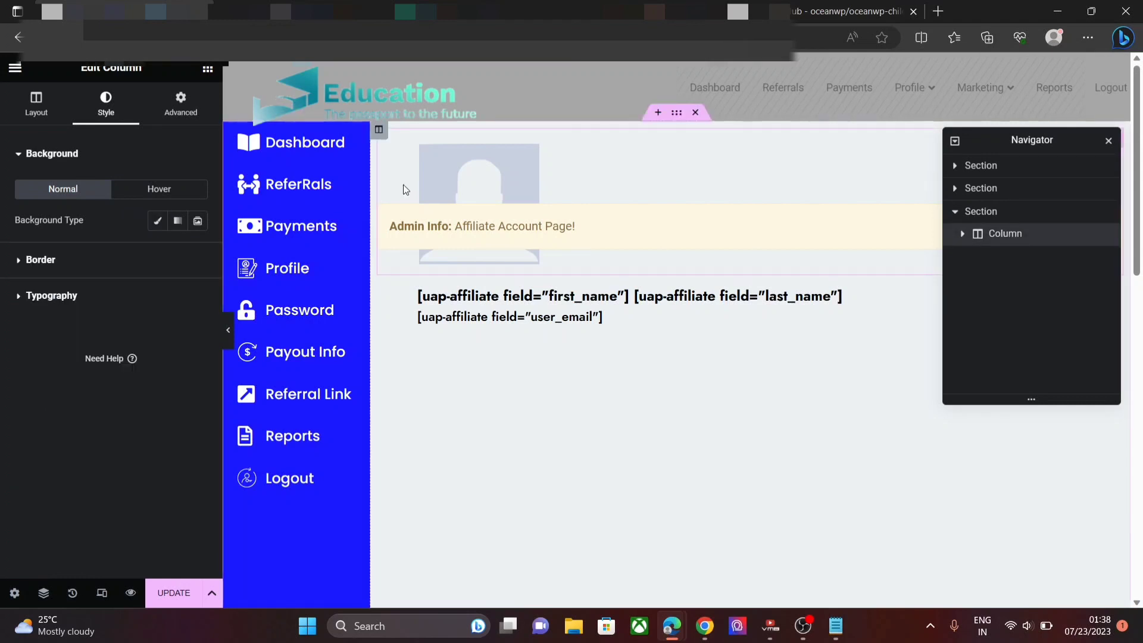
{"action": "left_click", "coordinate": [158, 221]}
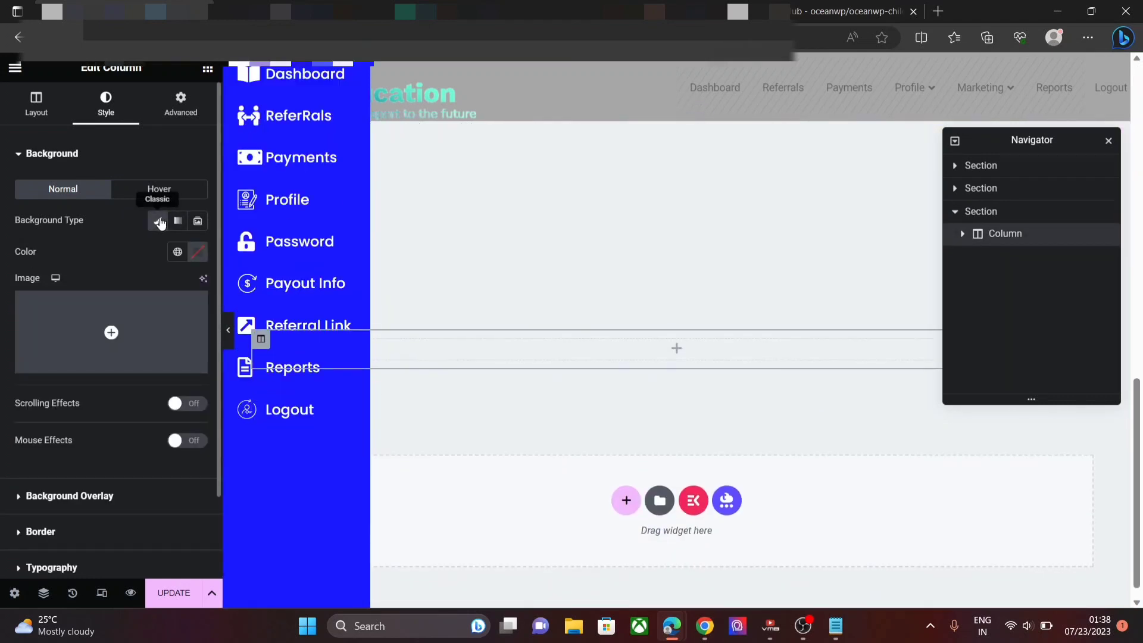
{"action": "left_click", "coordinate": [197, 253]}
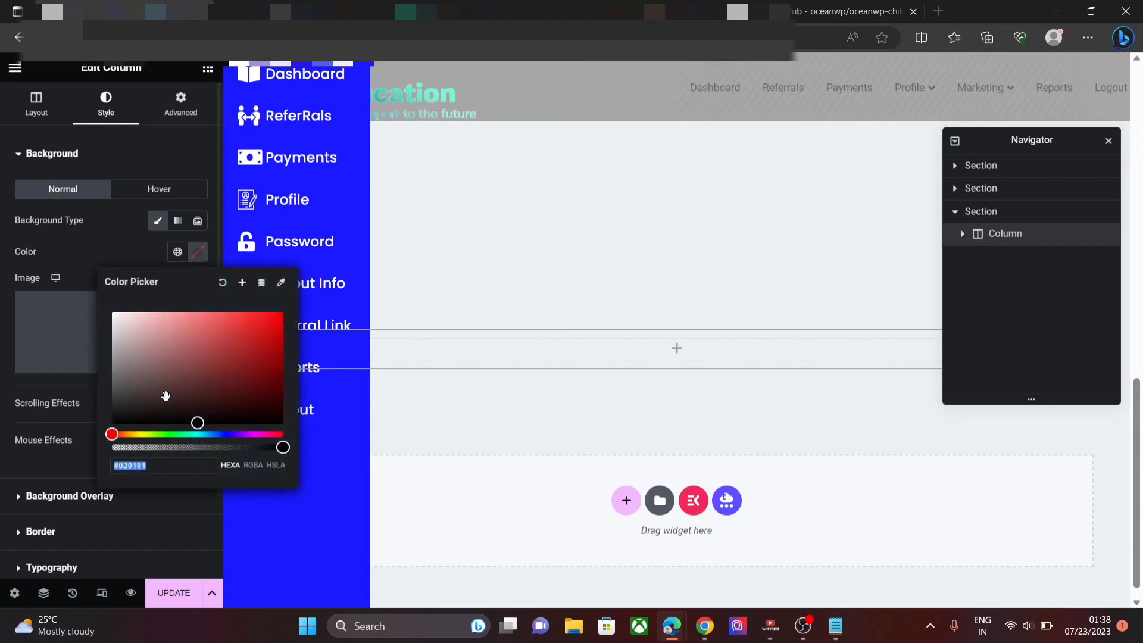
{"action": "key", "text": "ctrl+v"}
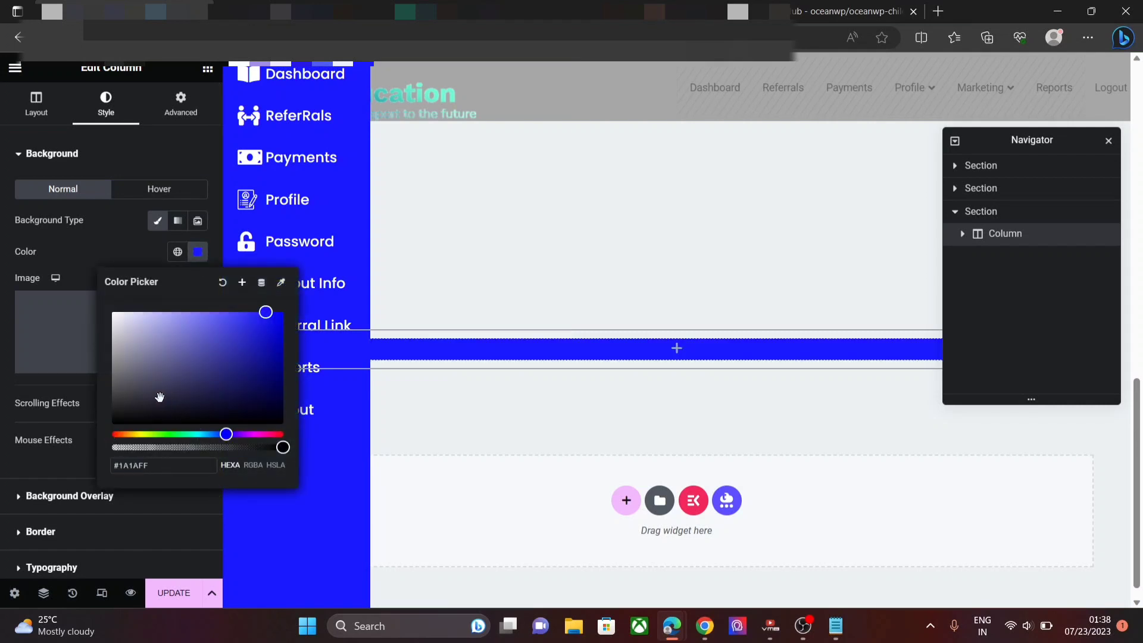
{"action": "mouse_move", "coordinate": [83, 374]}
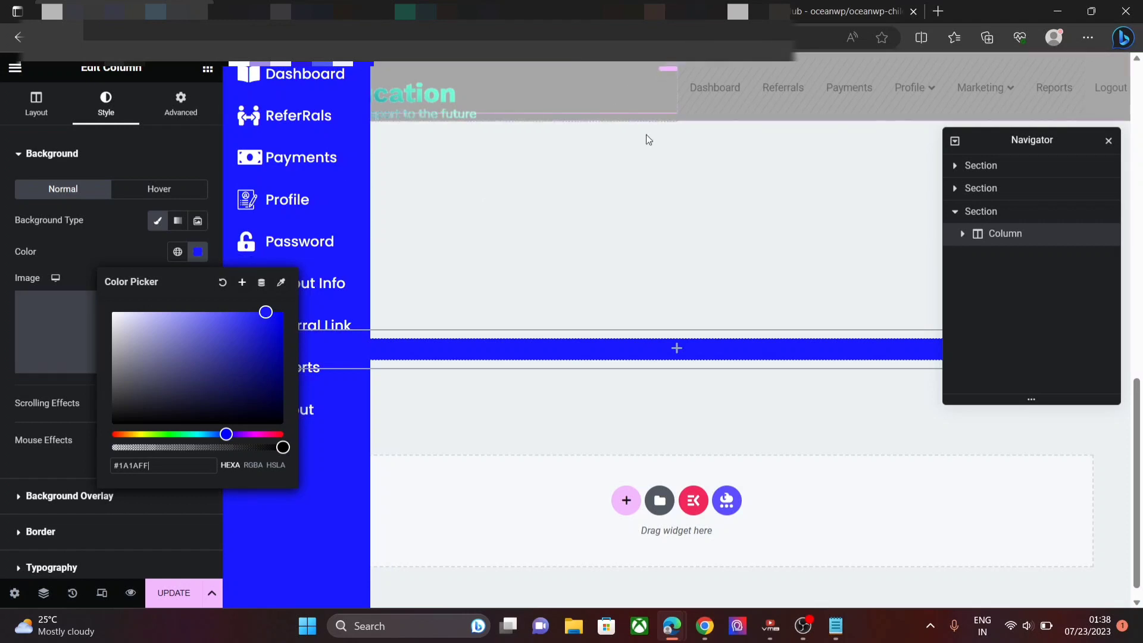
{"action": "mouse_move", "coordinate": [1138, 421]}
{"action": "left_mouse_down"}
{"action": "mouse_move", "coordinate": [1140, 83]}
{"action": "mouse_move", "coordinate": [1130, 414]}
{"action": "left_mouse_up"}
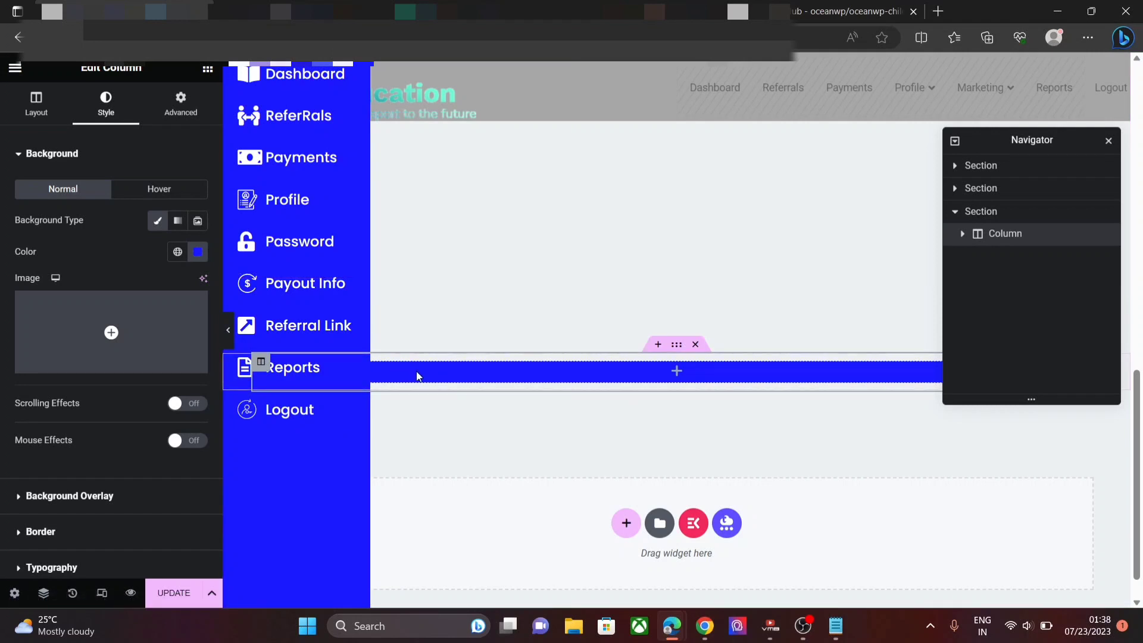
{"action": "left_click", "coordinate": [208, 69]}
- Add an Inner Section into the blue column and delete its right-hand column
{"action": "left_click_drag", "start_coordinate": [59, 217], "coordinate": [611, 368]}
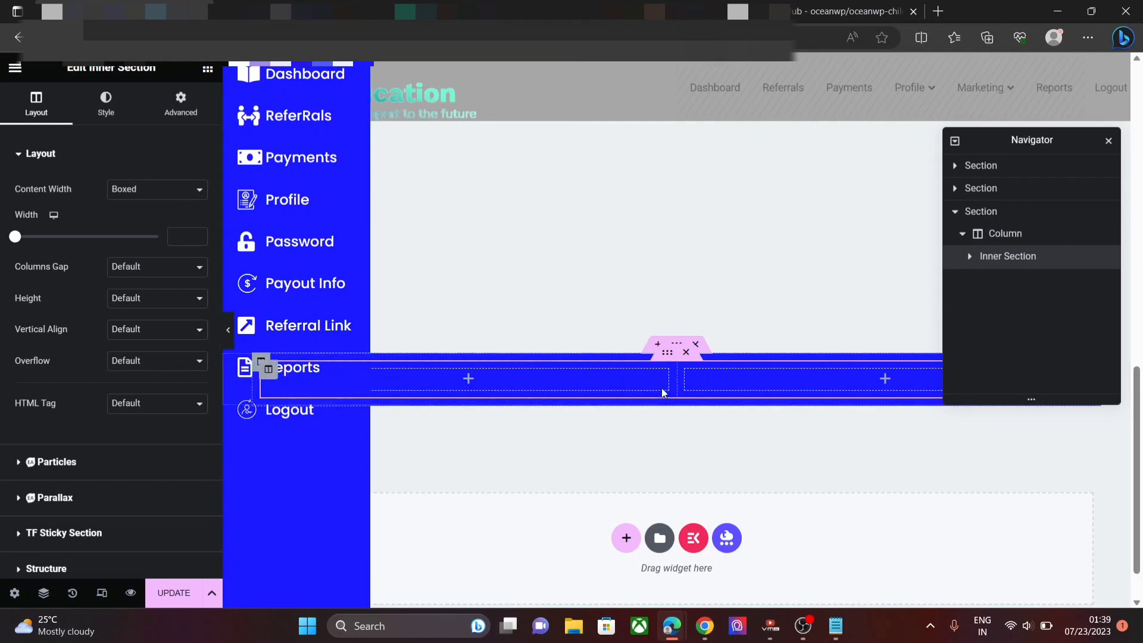
{"action": "left_click", "coordinate": [709, 377]}
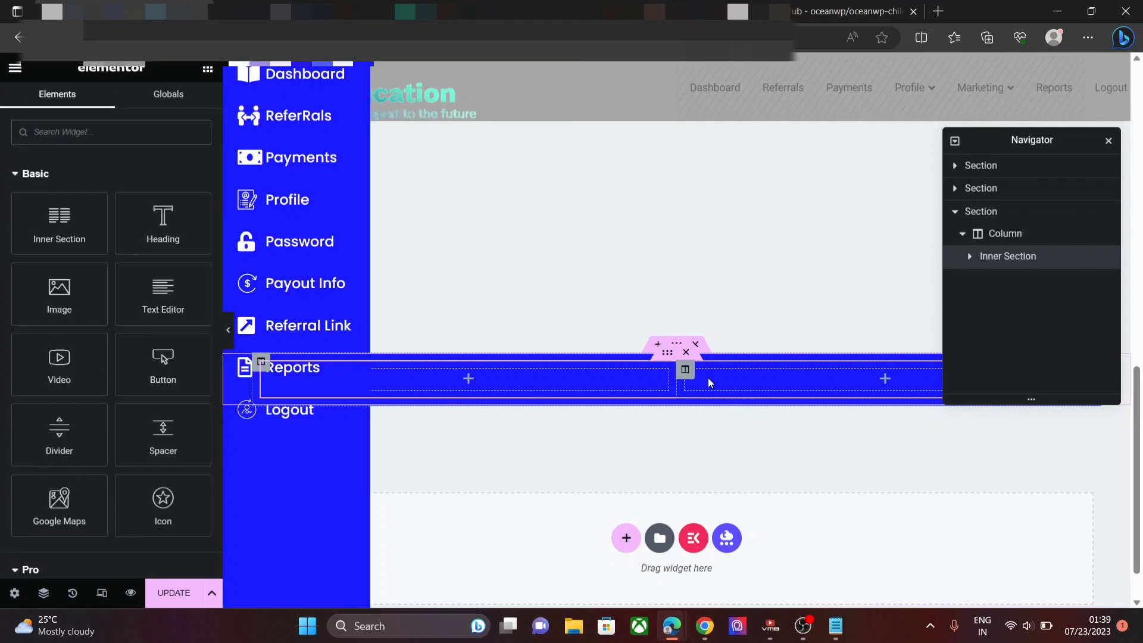
{"action": "right_click", "coordinate": [708, 377]}
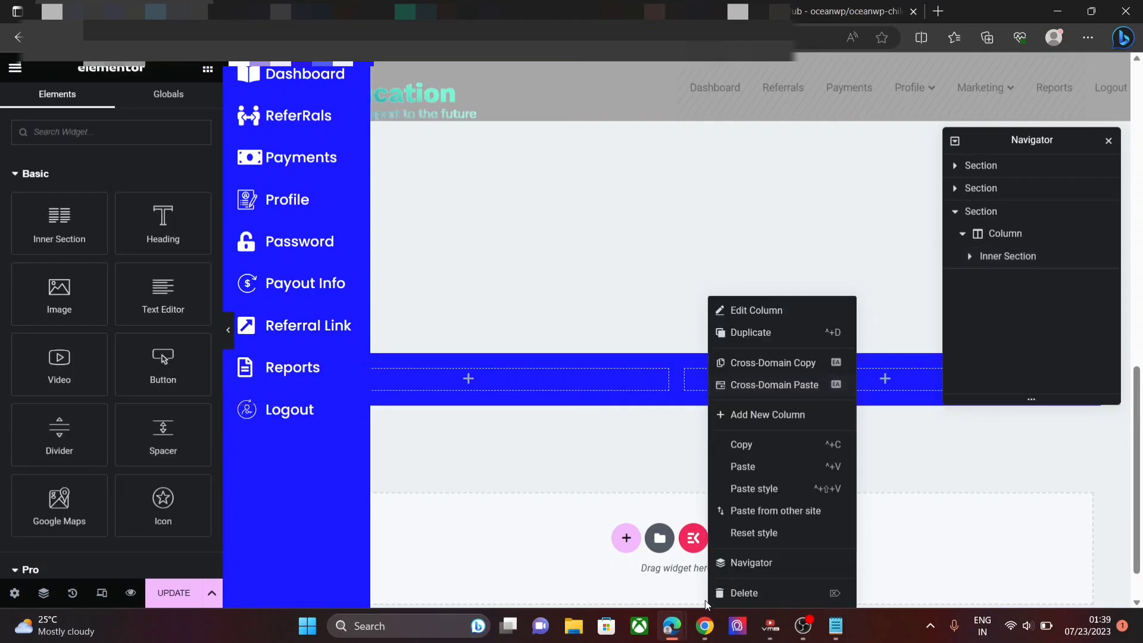
{"action": "mouse_move", "coordinate": [705, 622]}
{"action": "left_click", "coordinate": [788, 594]}
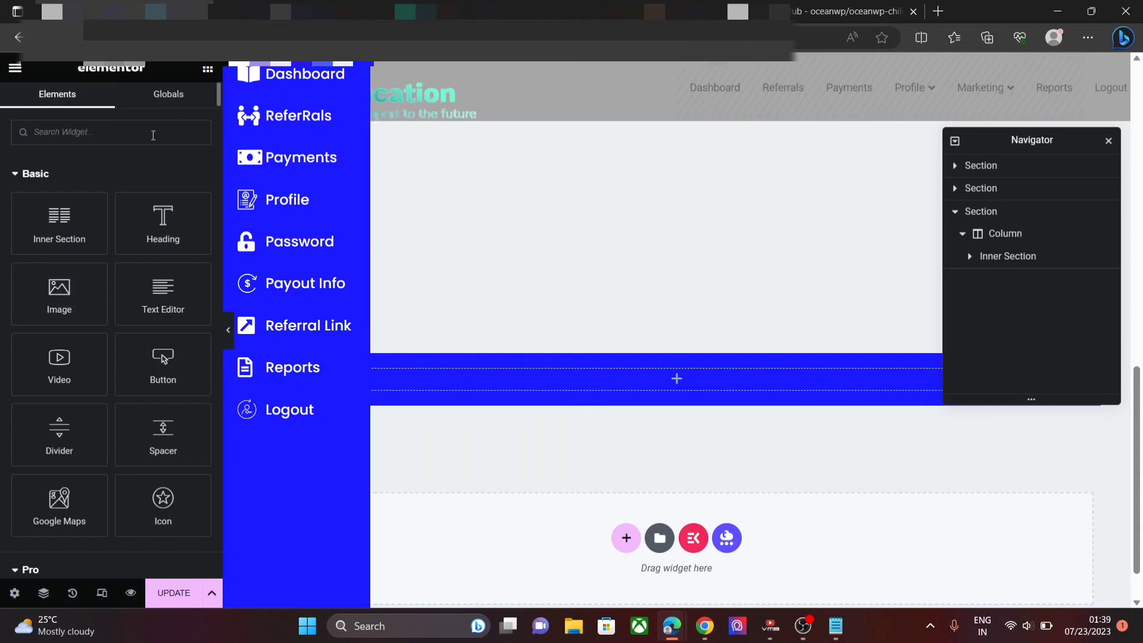
- Search the widget panel for 'Short' to find the Shortcode widget
{"action": "left_click", "coordinate": [153, 135]}
{"action": "type", "text": "SHO"}
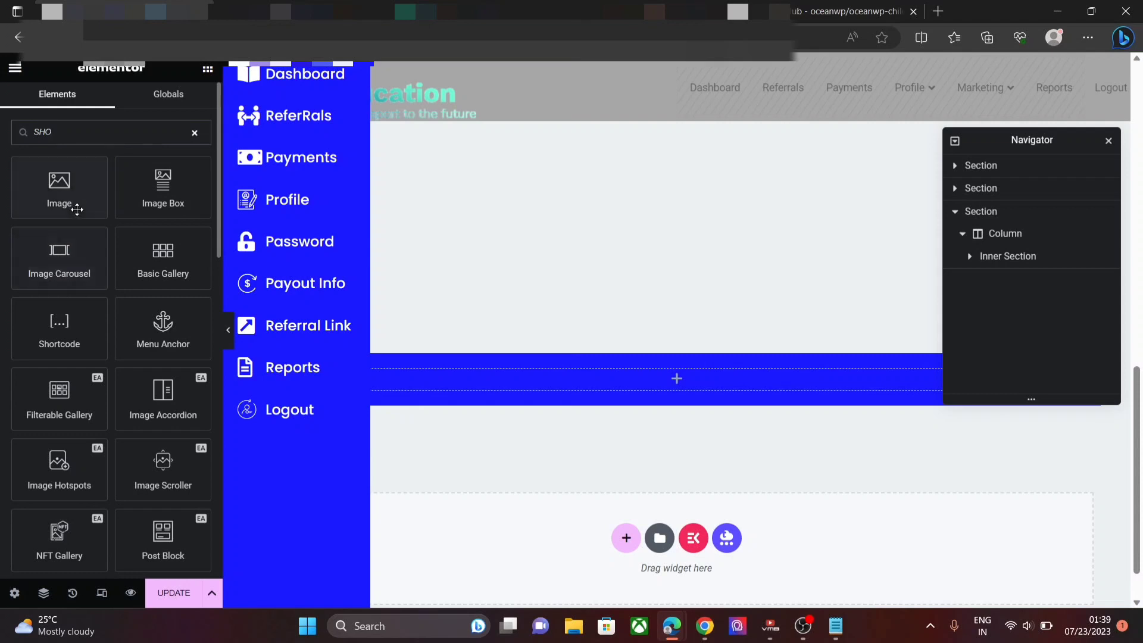
{"action": "key", "text": "BackSpace"}
{"action": "key", "text": "BackSpace"}
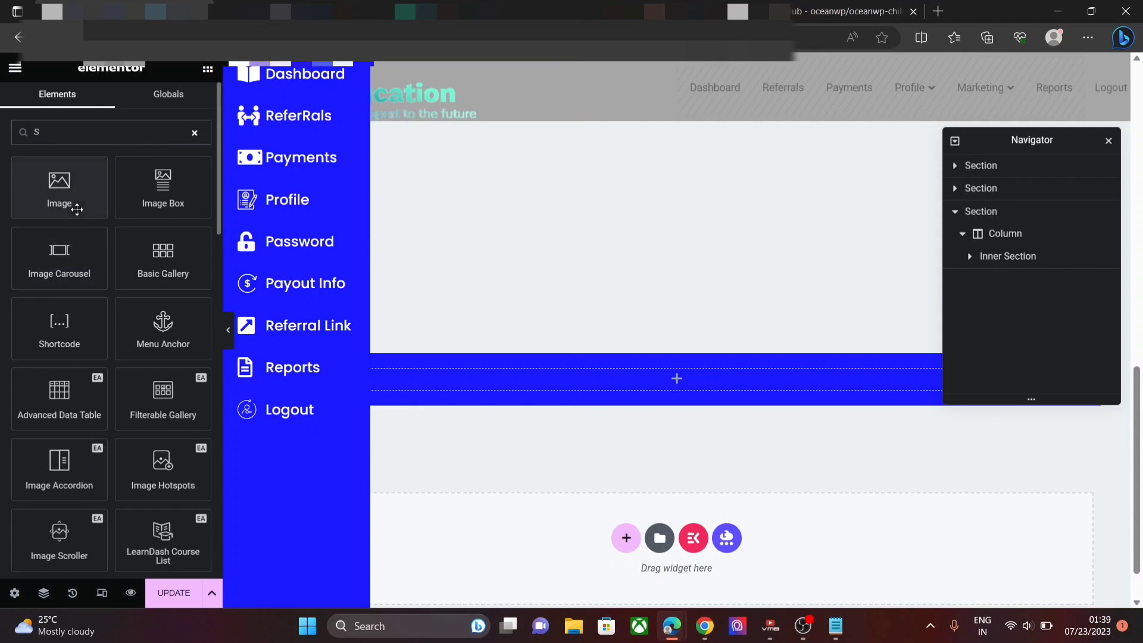
{"action": "type", "text": "hort"}
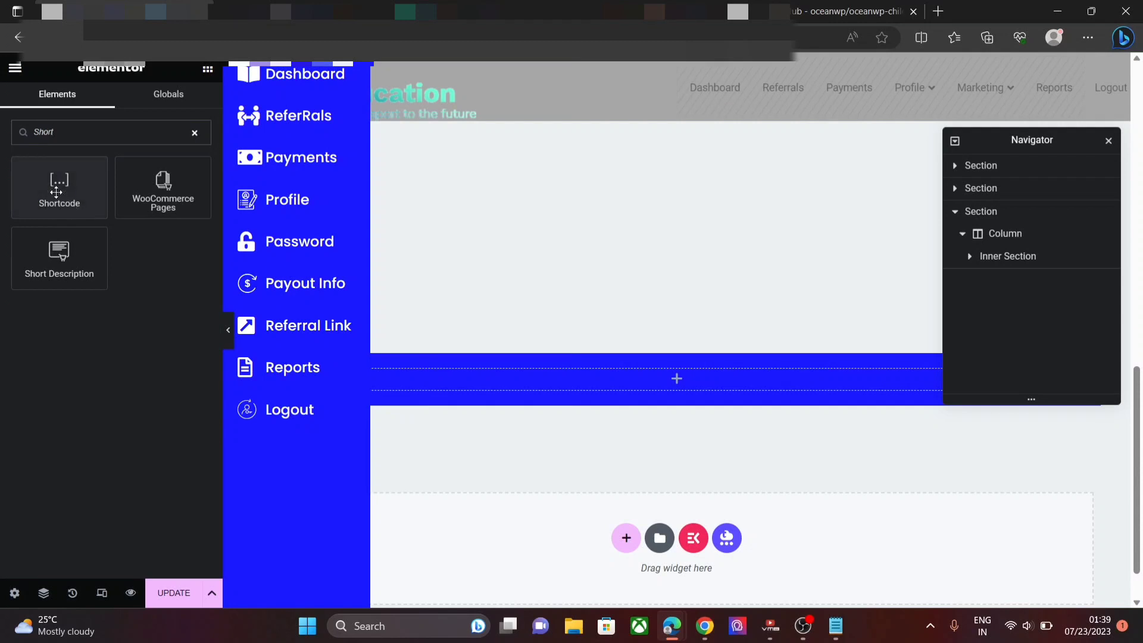
- Add a Shortcode widget to the inner section and paste the uap_avatar shortcode from Notepad
{"action": "left_click_drag", "start_coordinate": [60, 197], "coordinate": [589, 387]}
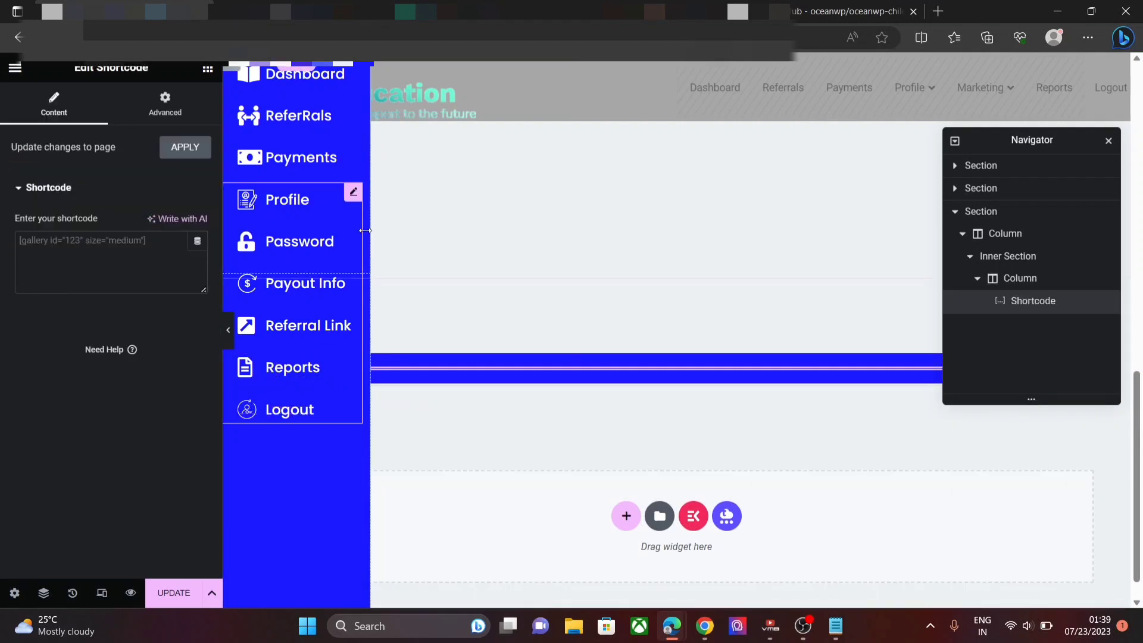
{"action": "left_click", "coordinate": [130, 253]}
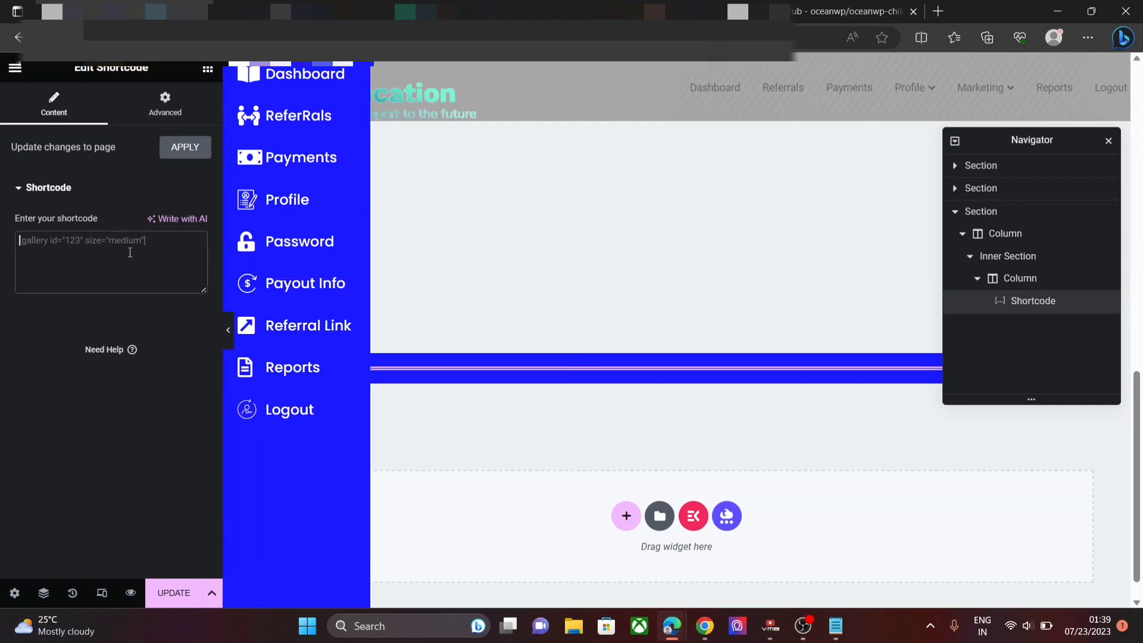
{"action": "left_click", "coordinate": [841, 627]}
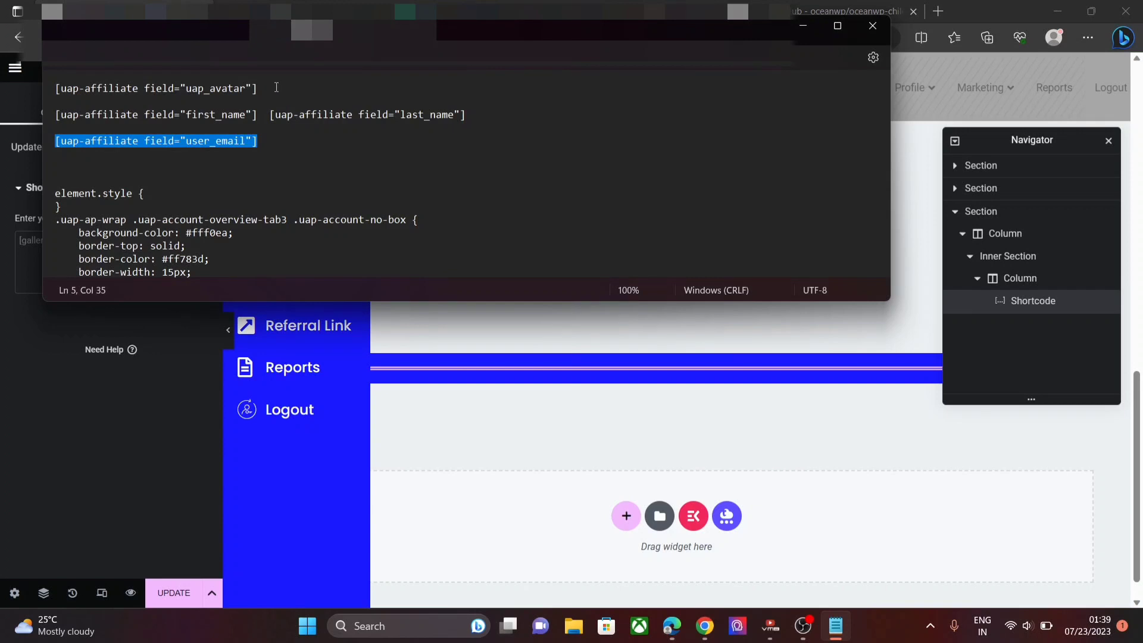
{"action": "triple_click", "coordinate": [276, 88]}
{"action": "key", "text": "ctrl+c"}
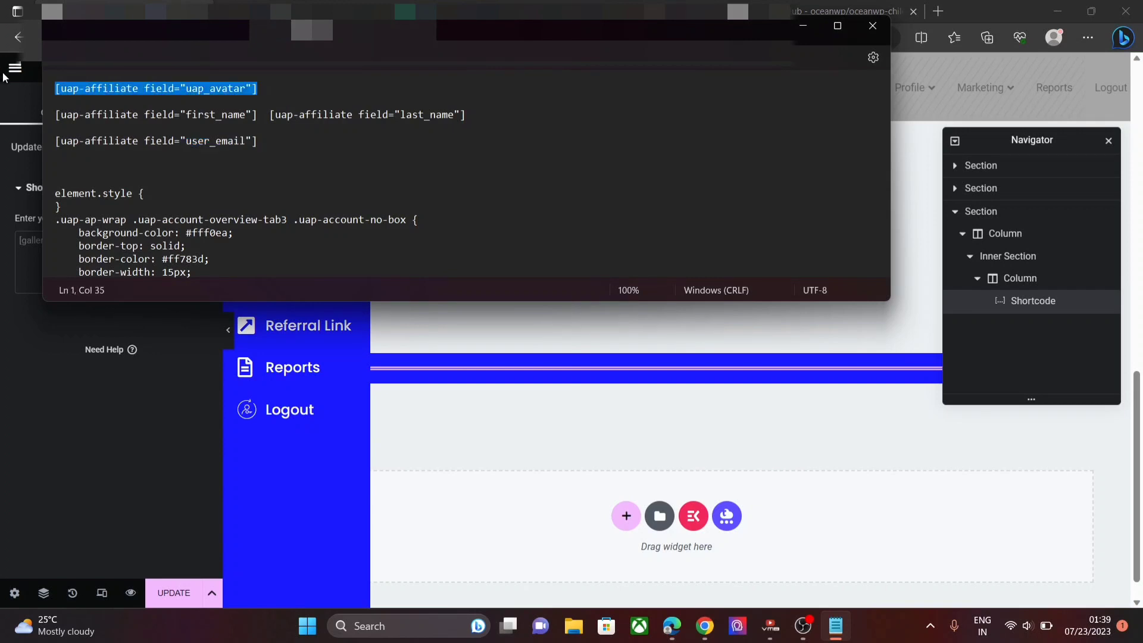
{"action": "left_click", "coordinate": [32, 243]}
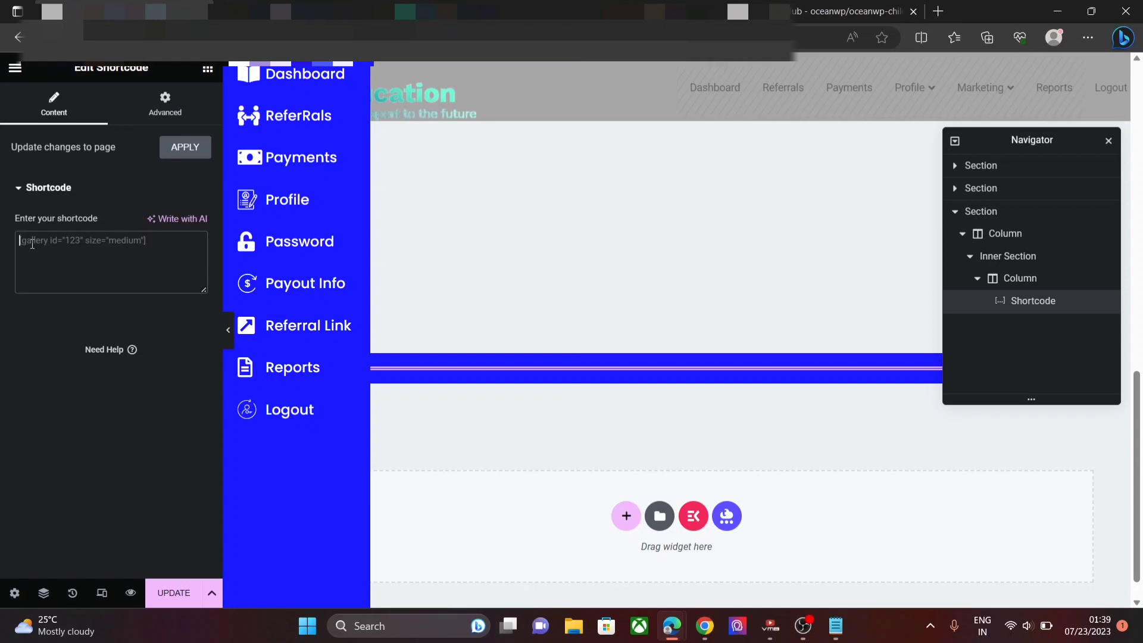
{"action": "key", "text": "ctrl+v"}
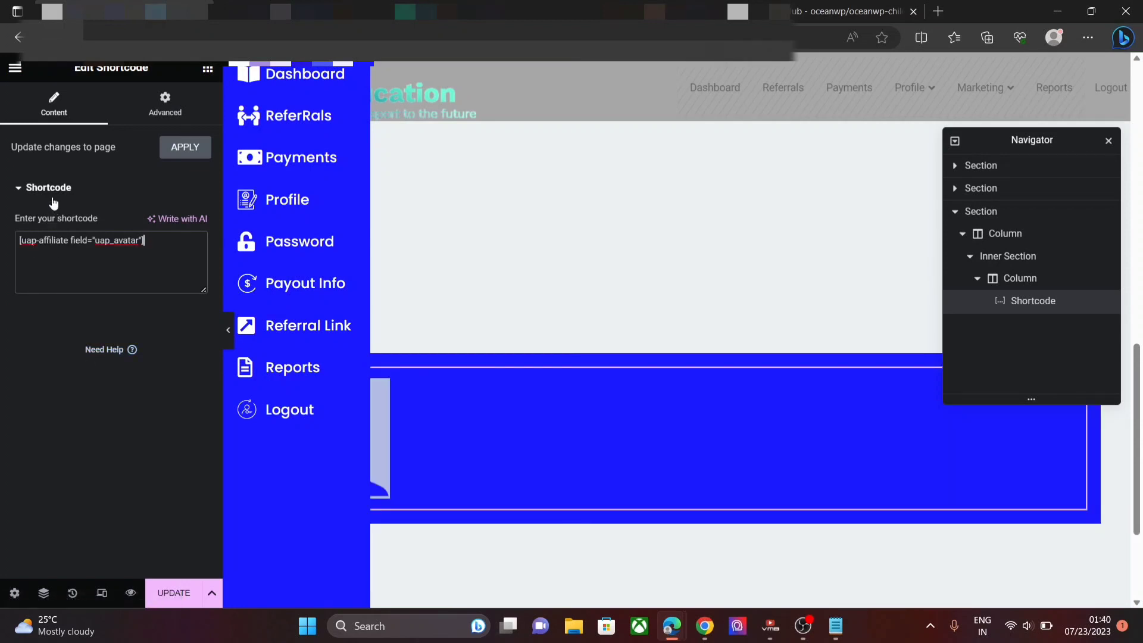
- Unlink the shortcode's margin and set its left margin to 500px
{"action": "left_click", "coordinate": [136, 106]}
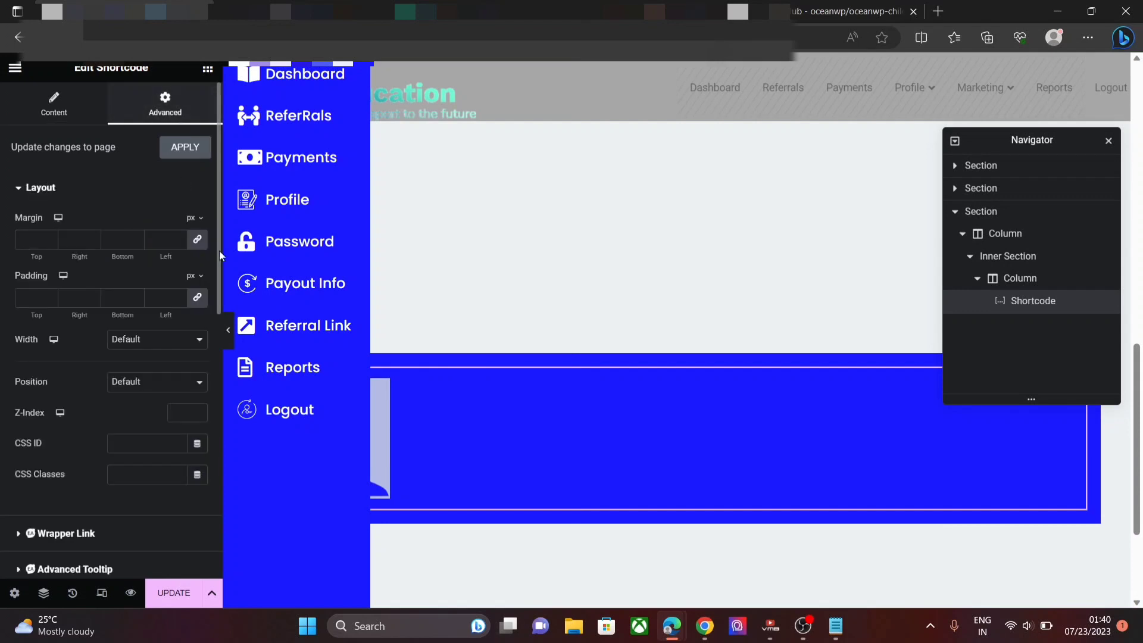
{"action": "left_click", "coordinate": [200, 243]}
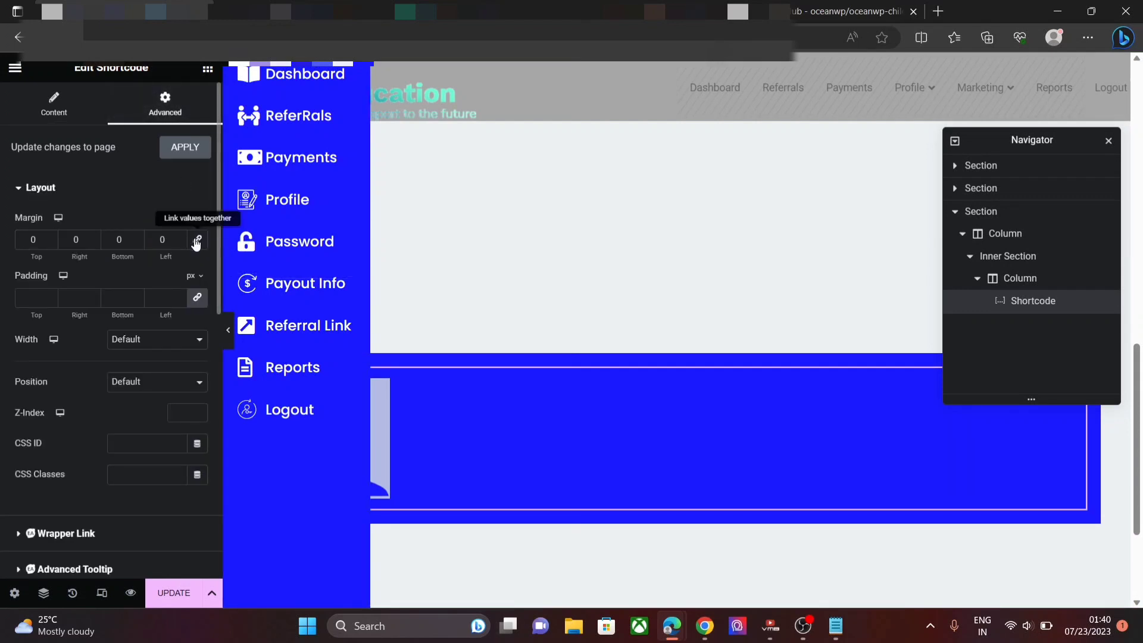
{"action": "left_click", "coordinate": [181, 237]}
{"action": "left_click", "coordinate": [181, 237]}
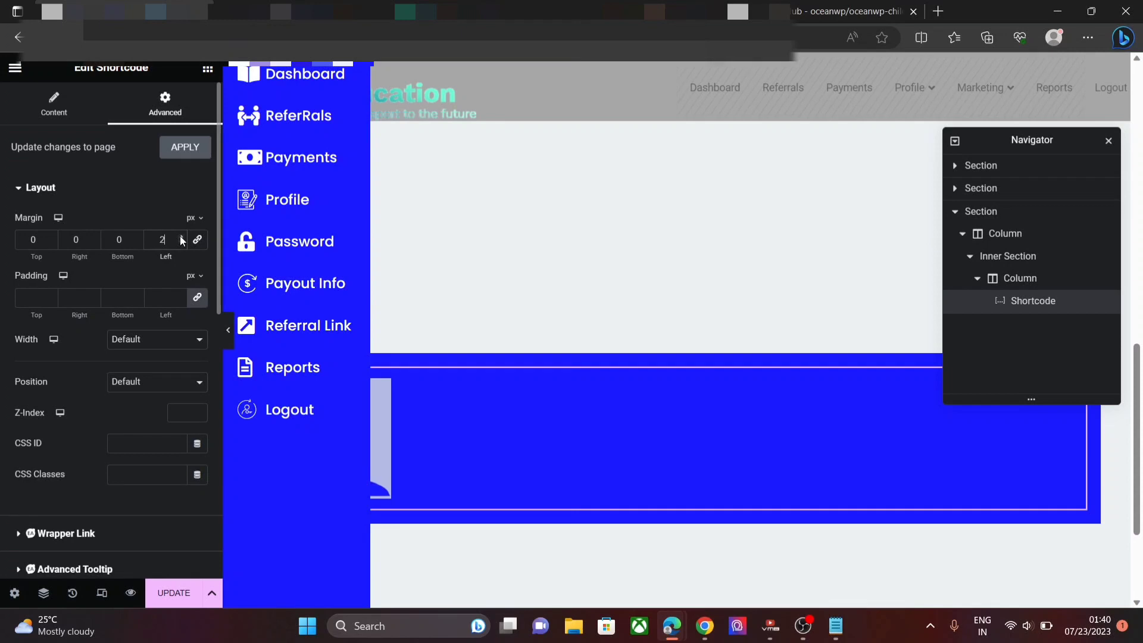
{"action": "left_click", "coordinate": [182, 237]}
{"action": "left_click", "coordinate": [182, 237]}
{"action": "left_click", "coordinate": [181, 237]}
{"action": "type", "text": "00"}
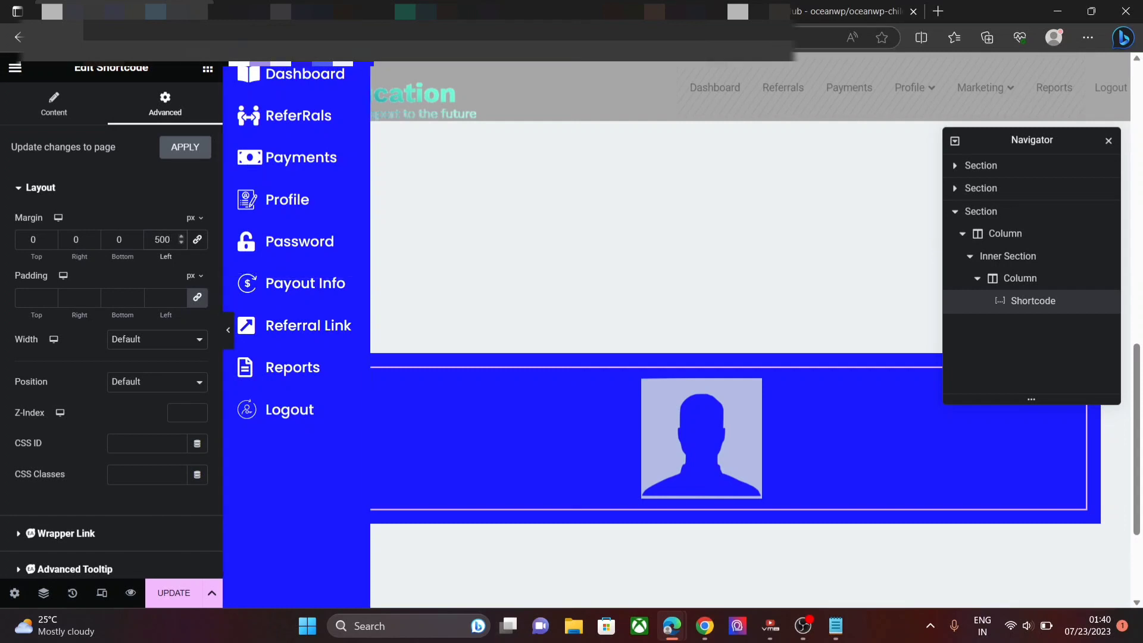
{"action": "left_click", "coordinate": [207, 70]}
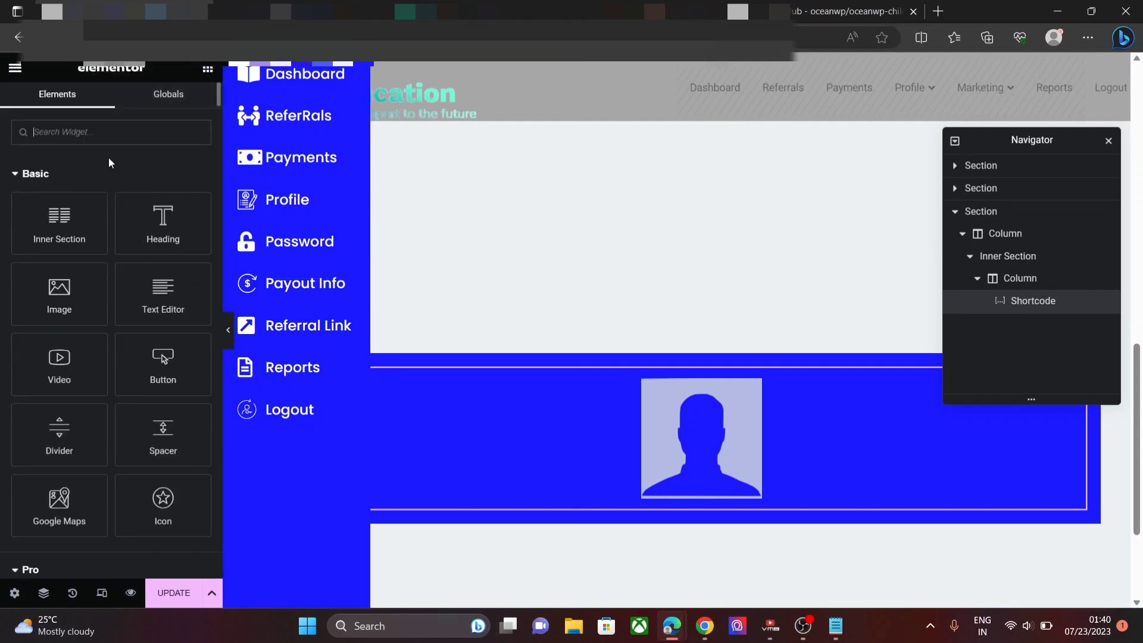
- Add a Heading below the avatar, clear its default title, and copy the first_name/last_name shortcode line
{"action": "left_click_drag", "start_coordinate": [166, 221], "coordinate": [590, 497]}
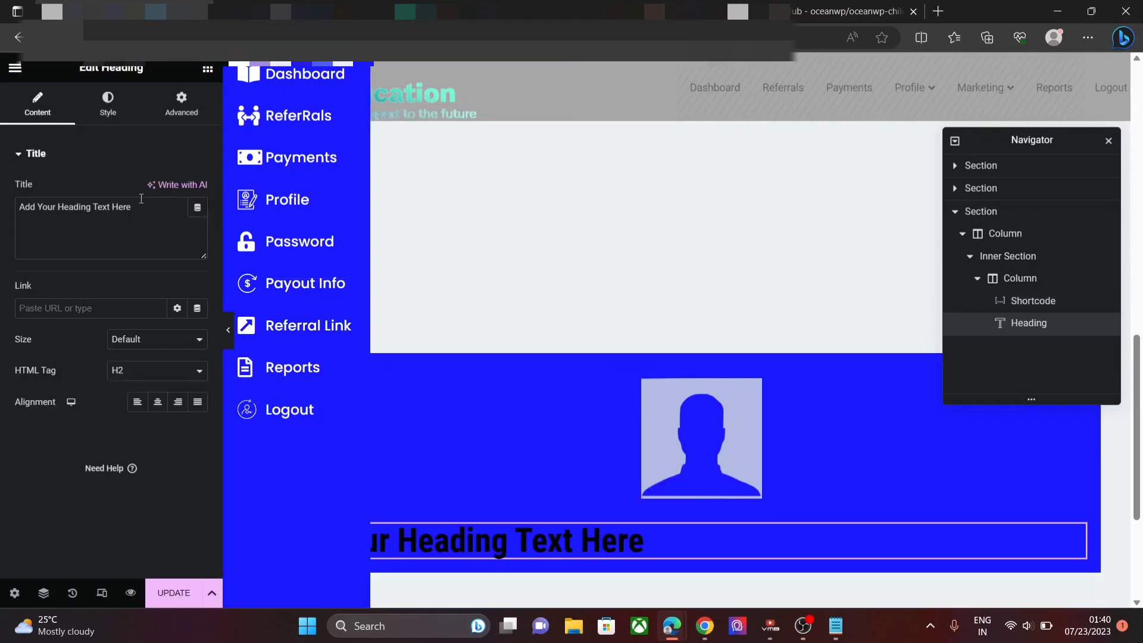
{"action": "left_click_drag", "start_coordinate": [151, 202], "coordinate": [45, 197]}
{"action": "key", "text": "BackSpace"}
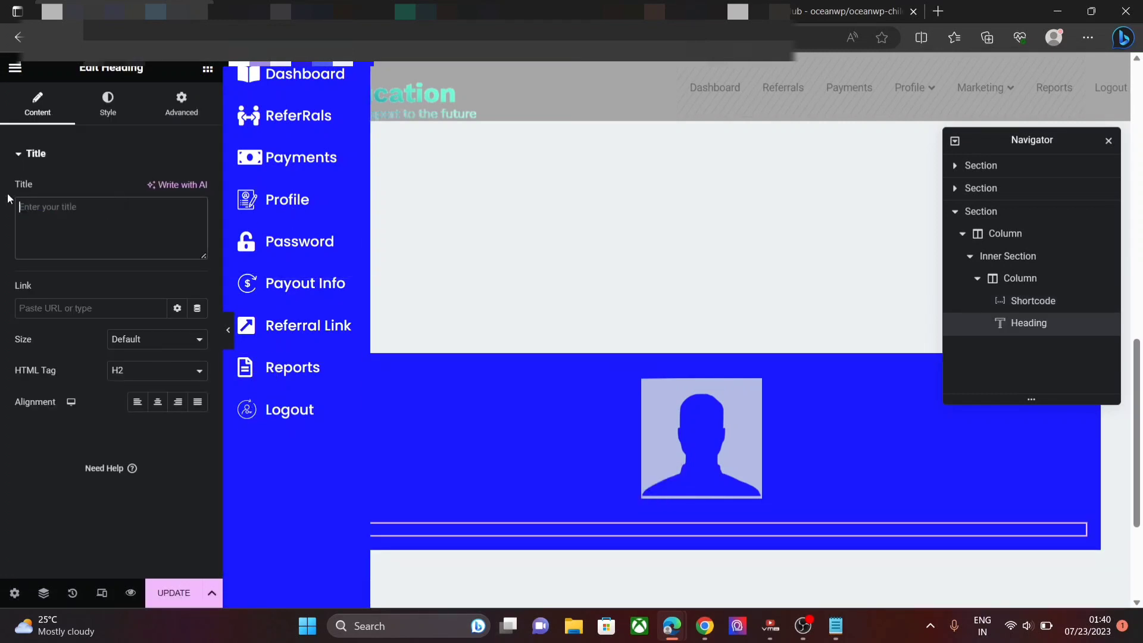
{"action": "left_click", "coordinate": [843, 629]}
{"action": "left_click_drag", "start_coordinate": [479, 111], "coordinate": [43, 121]}
{"action": "key", "text": "ctrl+c"}
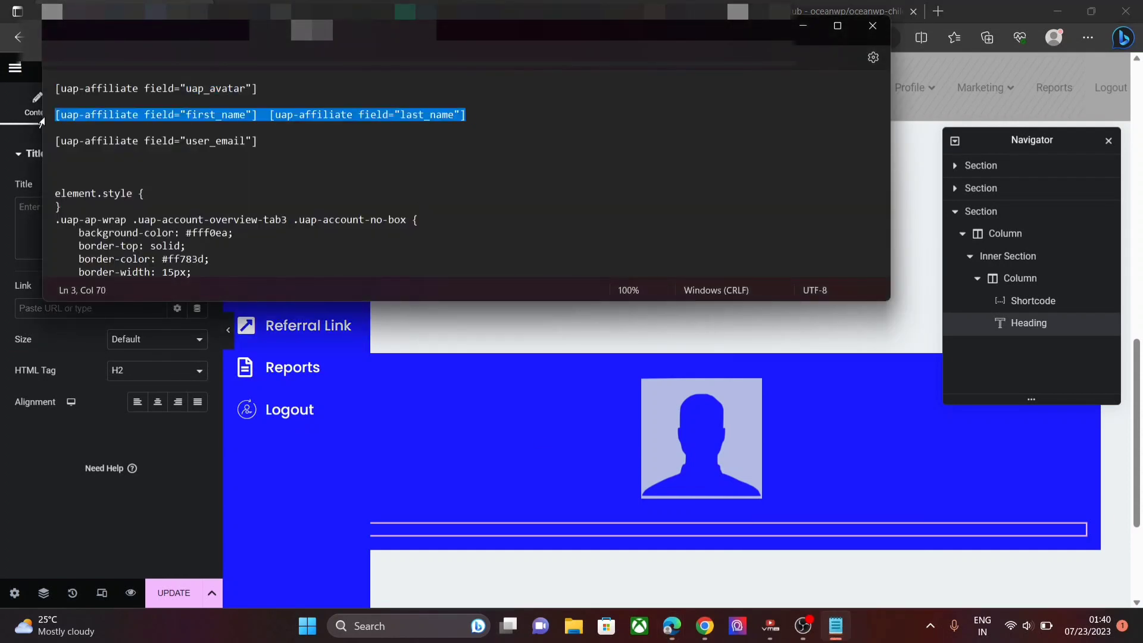
{"action": "left_click", "coordinate": [30, 206]}
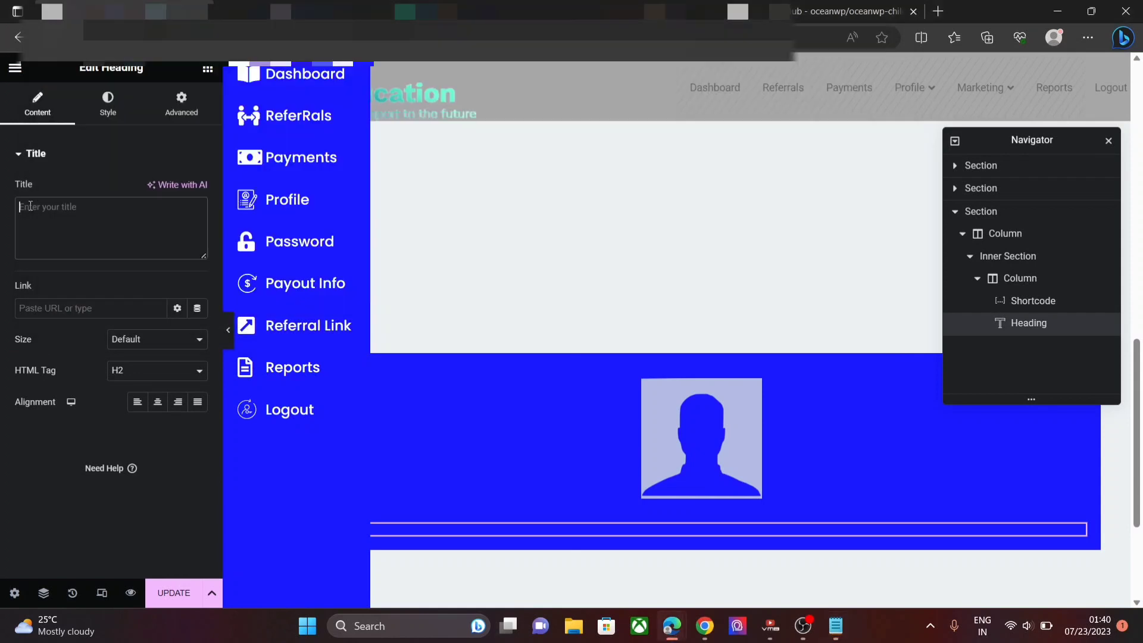
- Paste the name shortcodes into the heading and set its text colour to near-white #FEFDFD
{"action": "key", "text": "ctrl+v"}
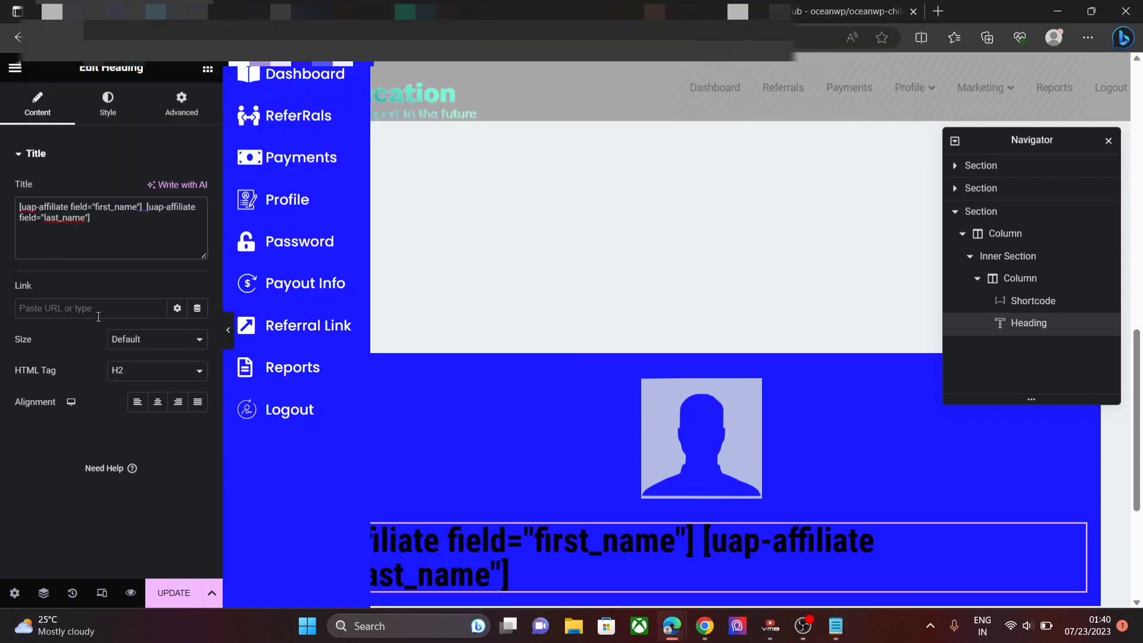
{"action": "left_click", "coordinate": [119, 117]}
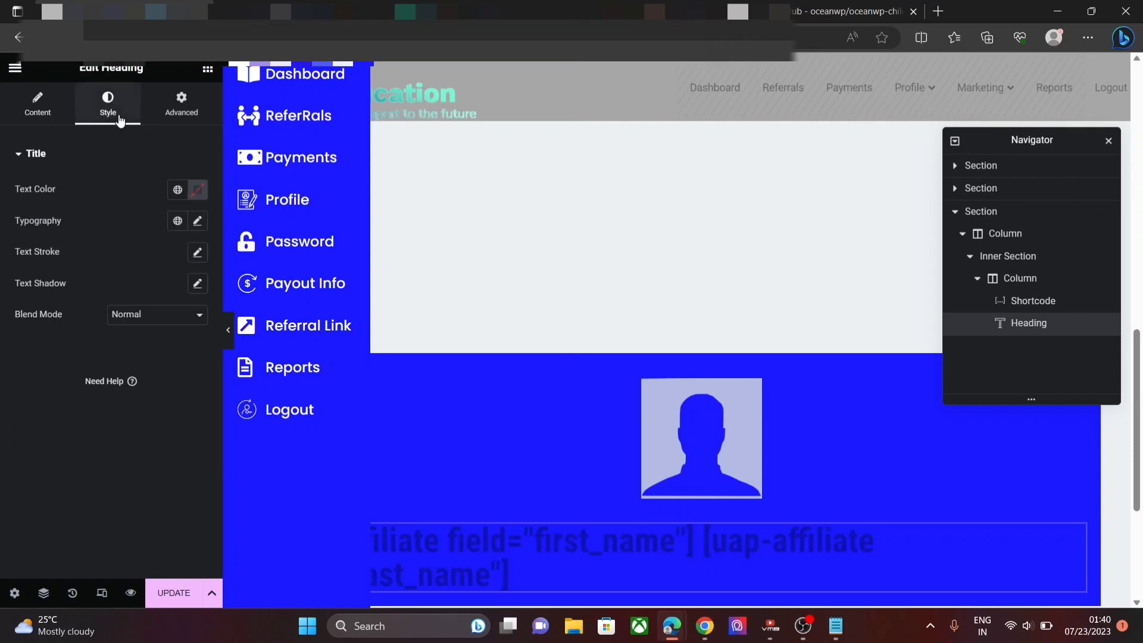
{"action": "left_click", "coordinate": [197, 192]}
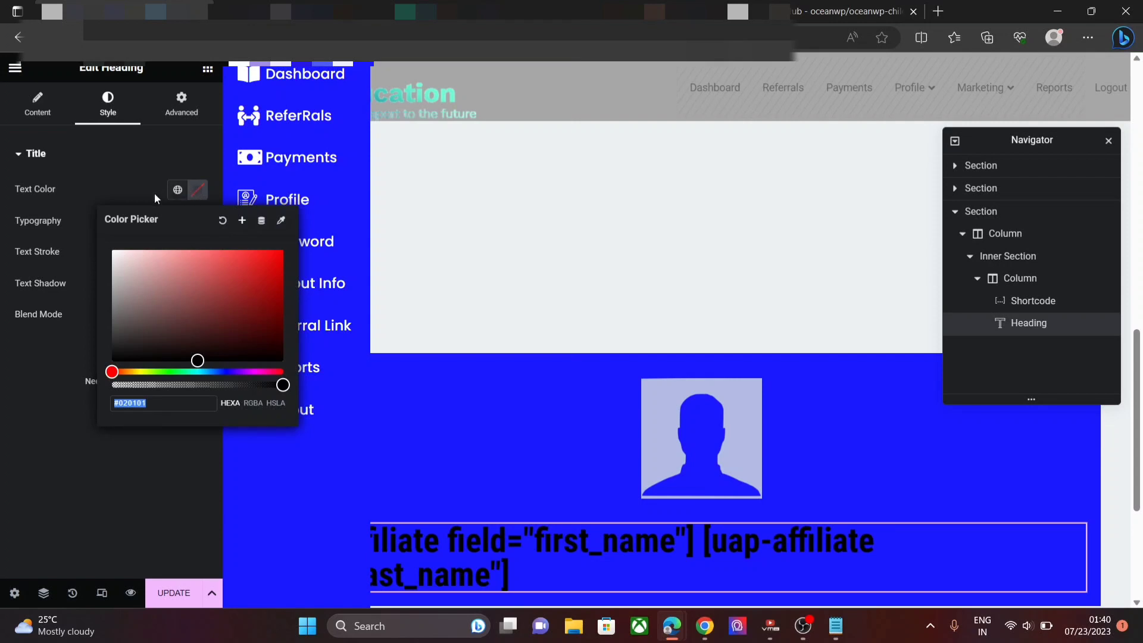
{"action": "left_click", "coordinate": [112, 248]}
{"action": "left_click", "coordinate": [117, 258]}
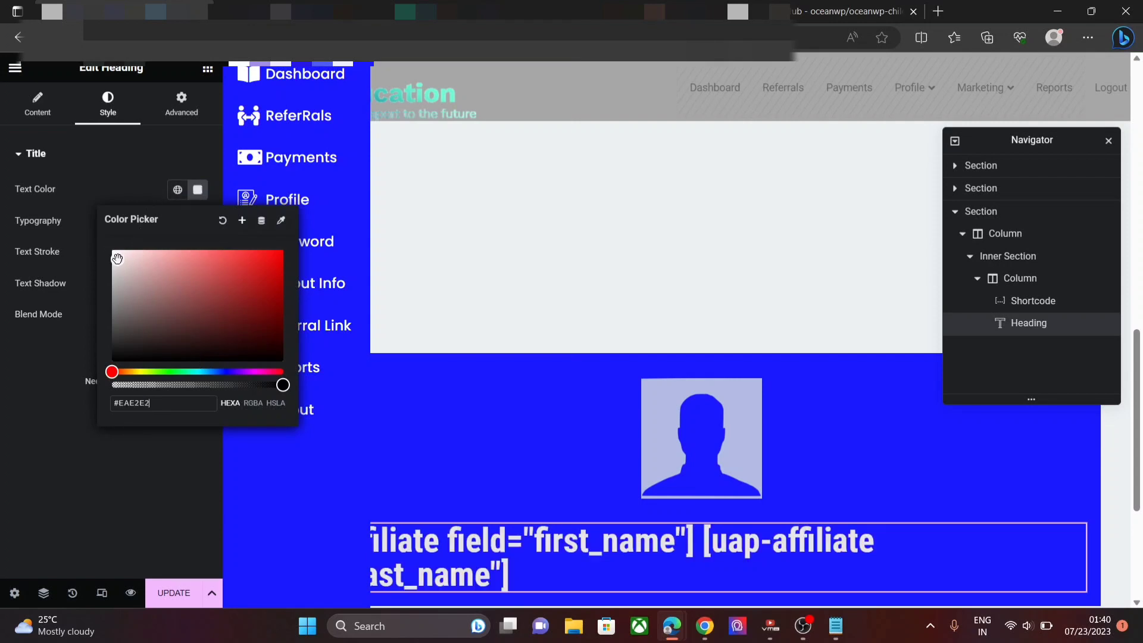
{"action": "left_click_drag", "start_coordinate": [117, 258], "coordinate": [112, 248]}
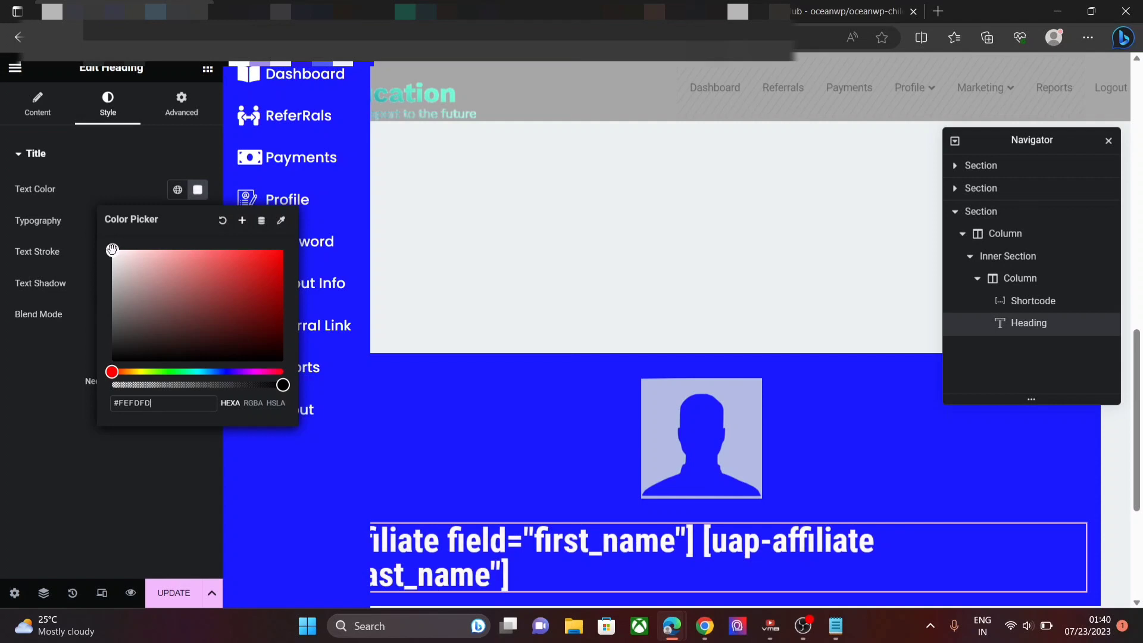
{"action": "left_click", "coordinate": [152, 473]}
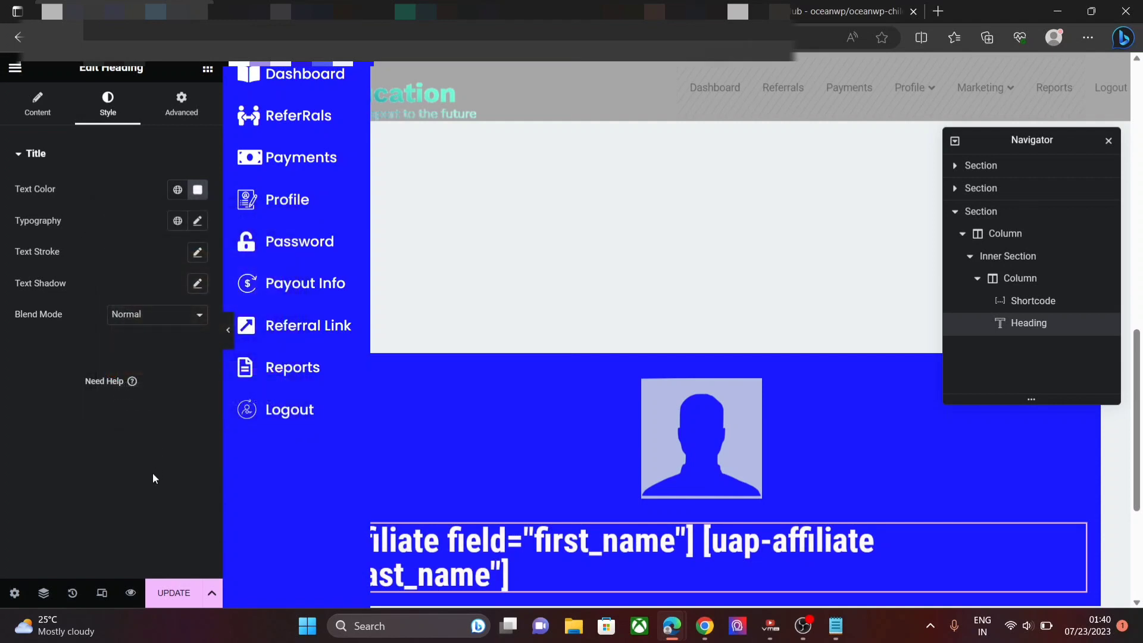
- Set the heading typography to Poppins, 16px, weight 600 Semi Bold
{"action": "left_click", "coordinate": [198, 223]}
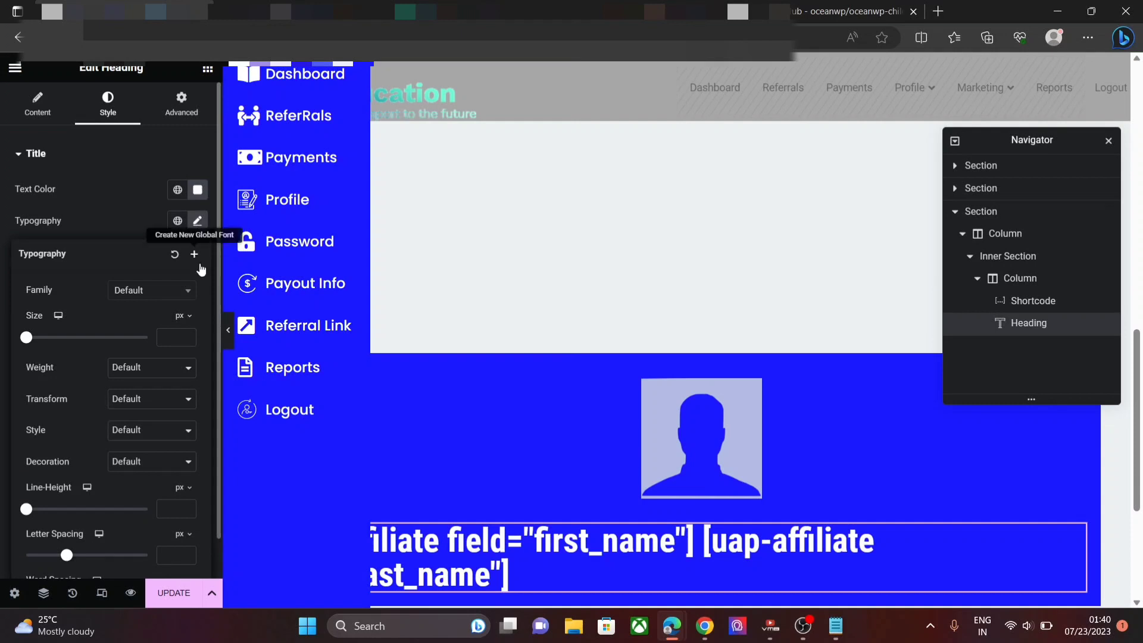
{"action": "left_click", "coordinate": [182, 290]}
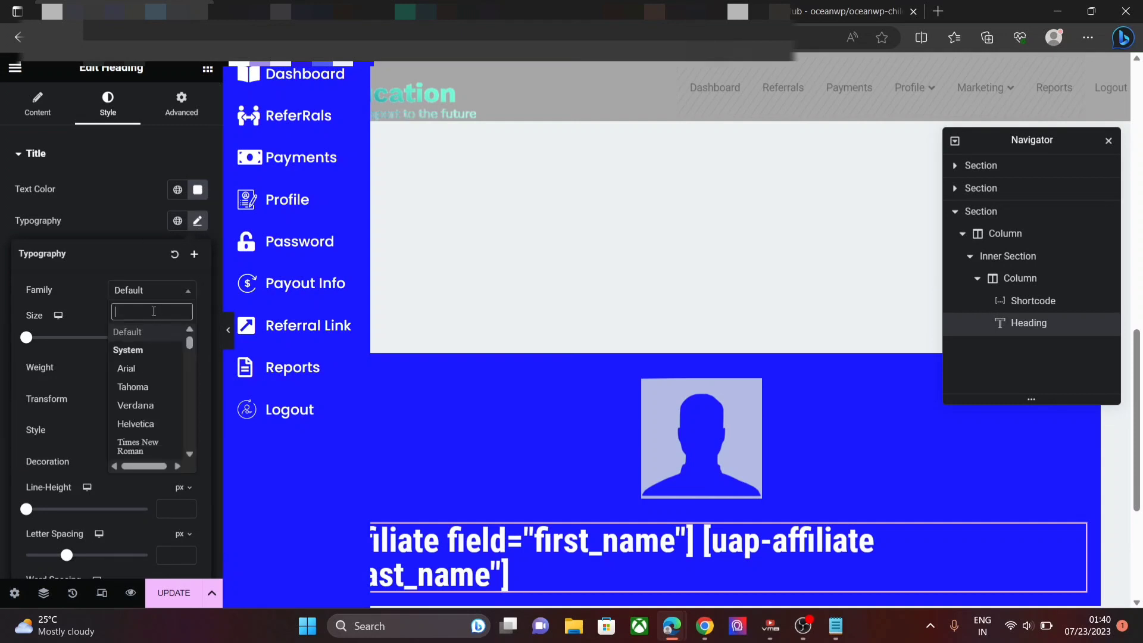
{"action": "type", "text": "Popp"}
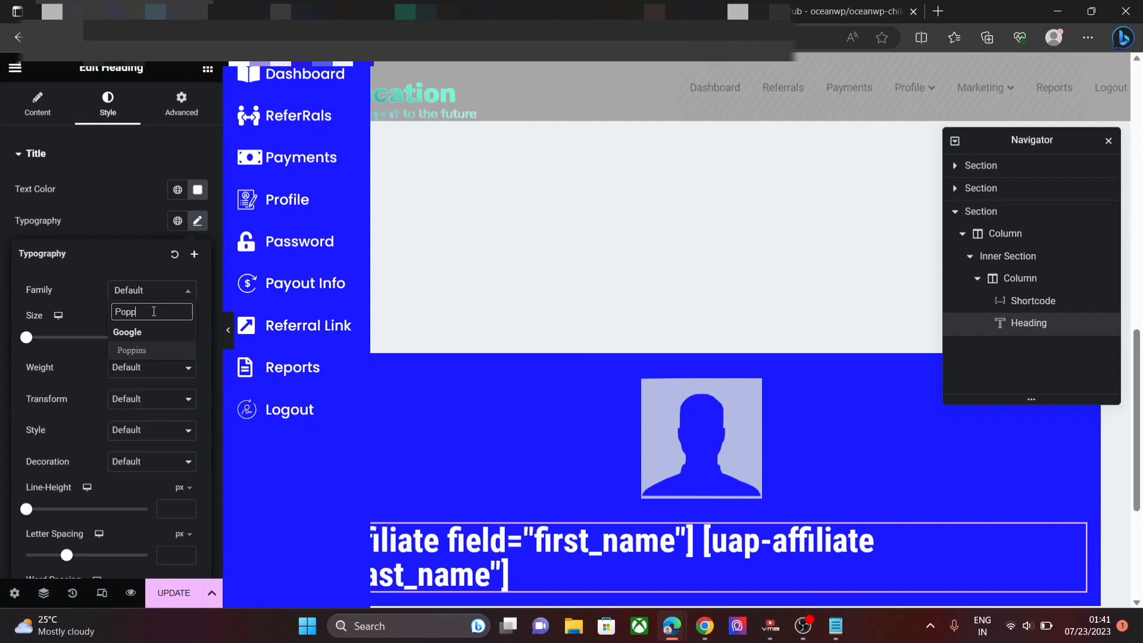
{"action": "left_click", "coordinate": [142, 350]}
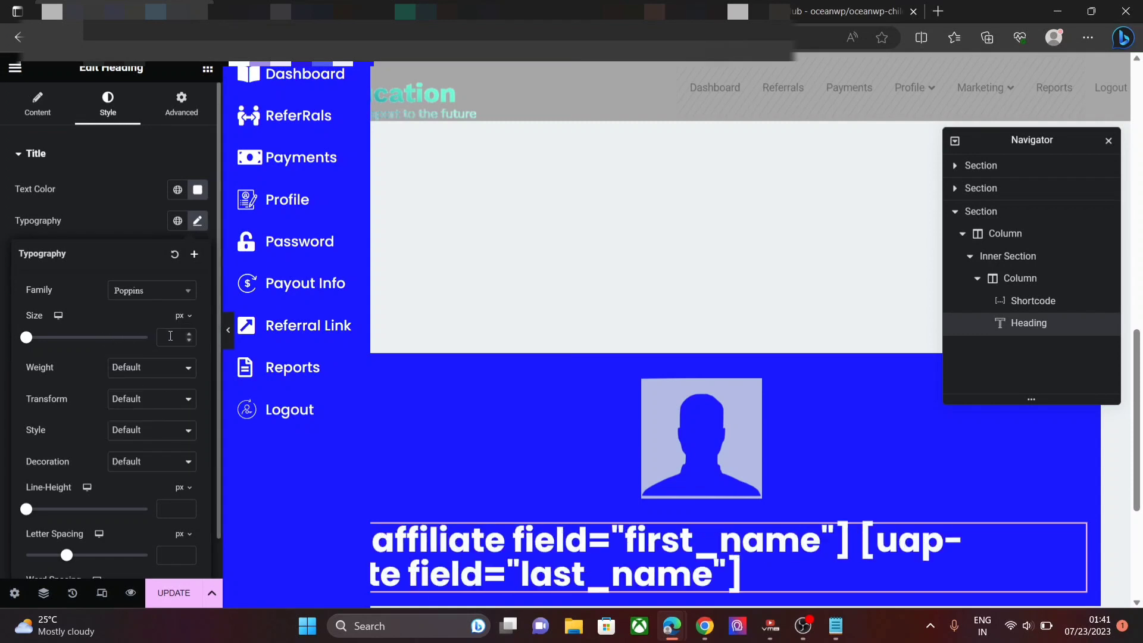
{"action": "type", "text": "1"}
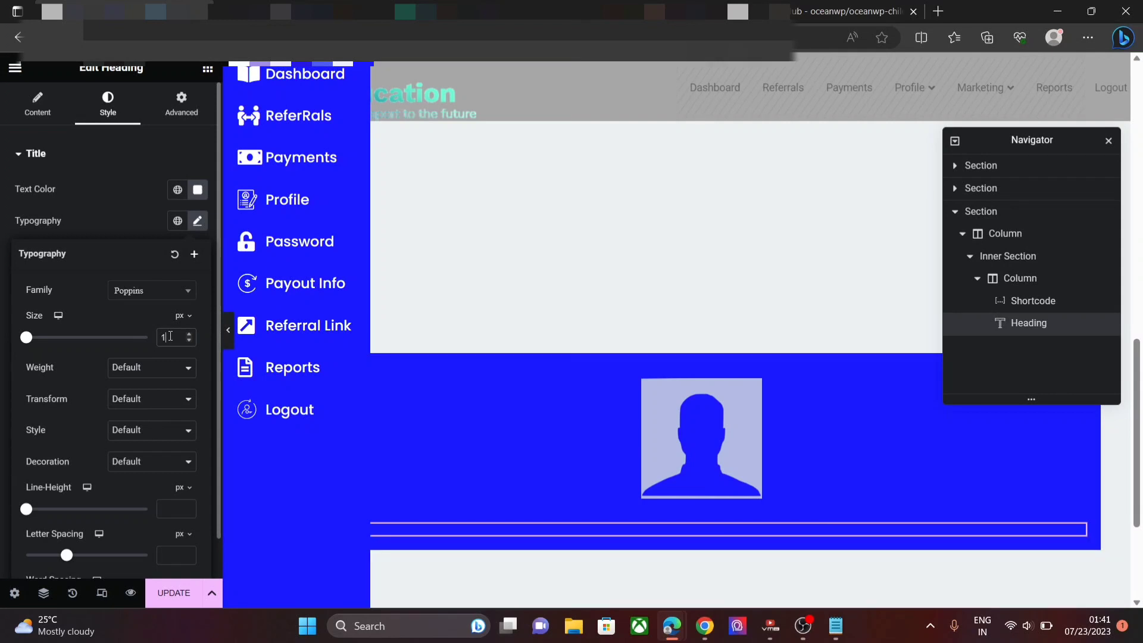
{"action": "type", "text": "6"}
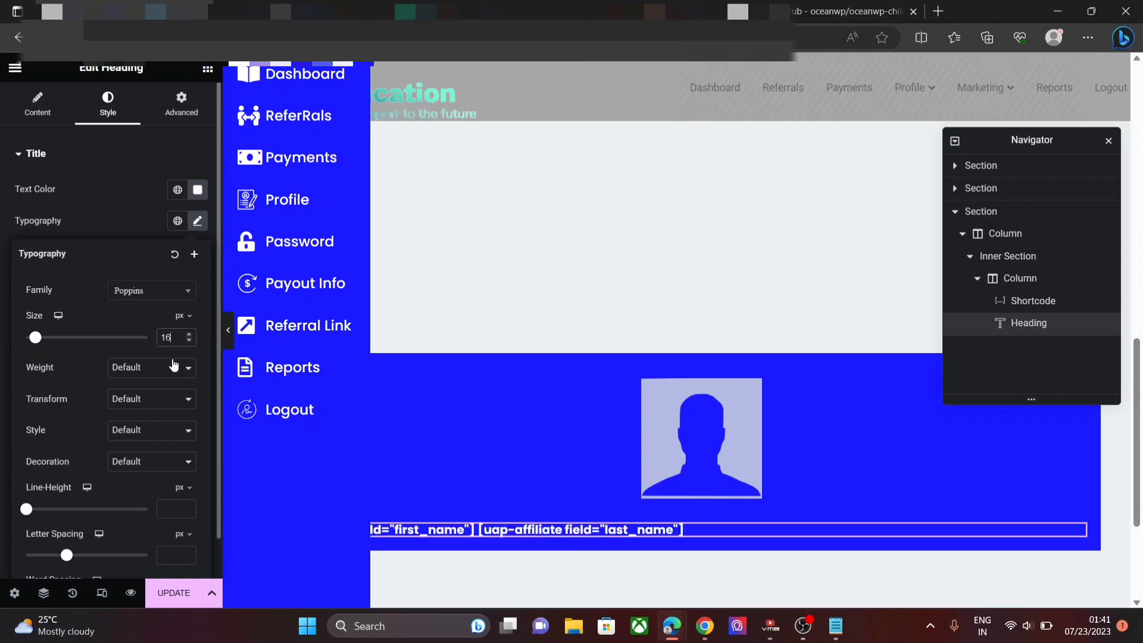
{"action": "left_click", "coordinate": [174, 365]}
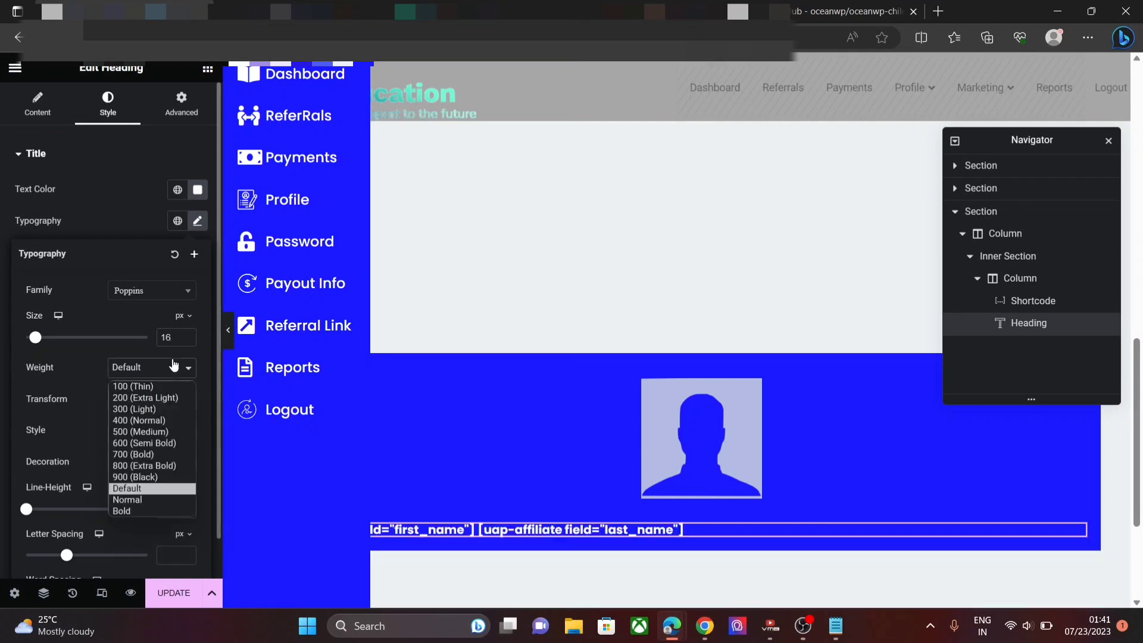
{"action": "left_click", "coordinate": [157, 444]}
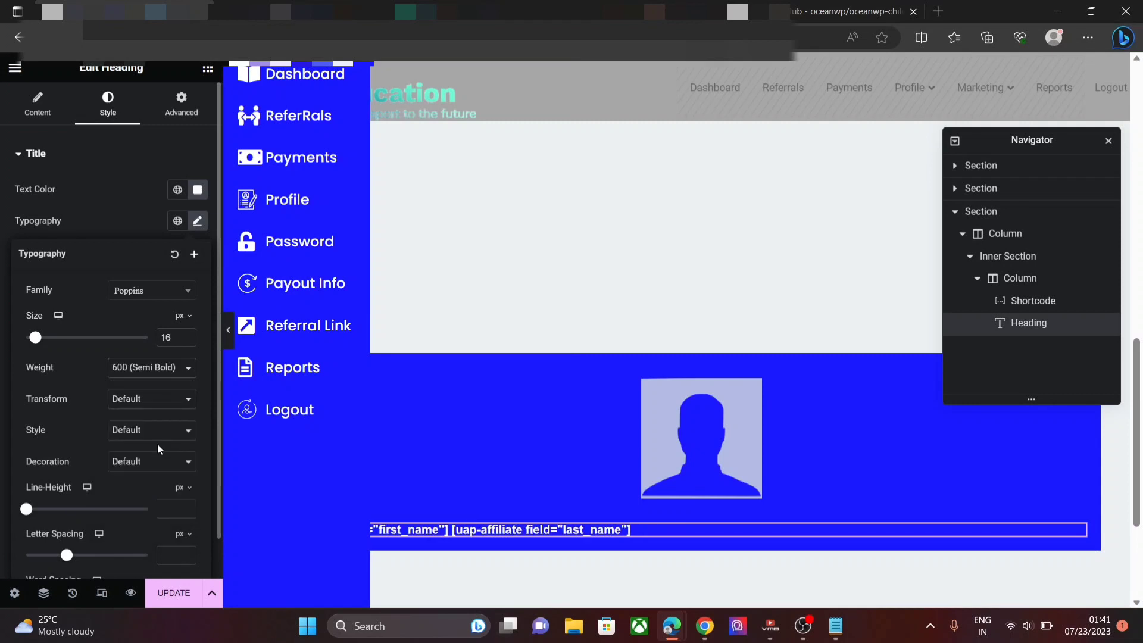
{"action": "left_click", "coordinate": [177, 106]}
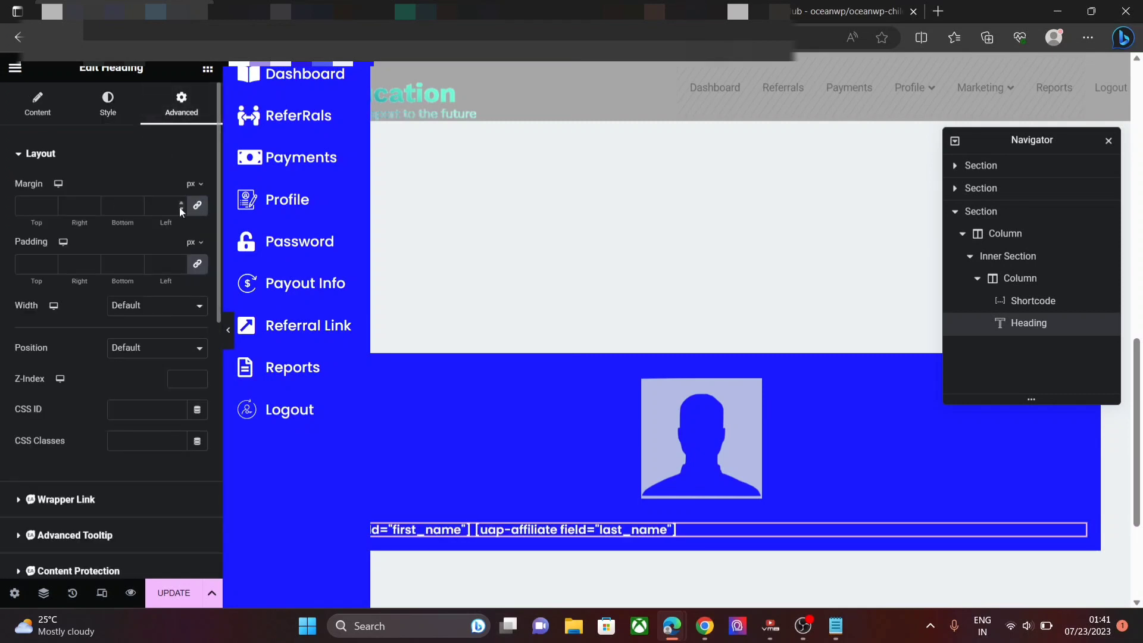
- Unlink the name heading's margin, set left margin to 20px, and centre-align the text
{"action": "left_click", "coordinate": [198, 209]}
{"action": "left_click", "coordinate": [181, 203]}
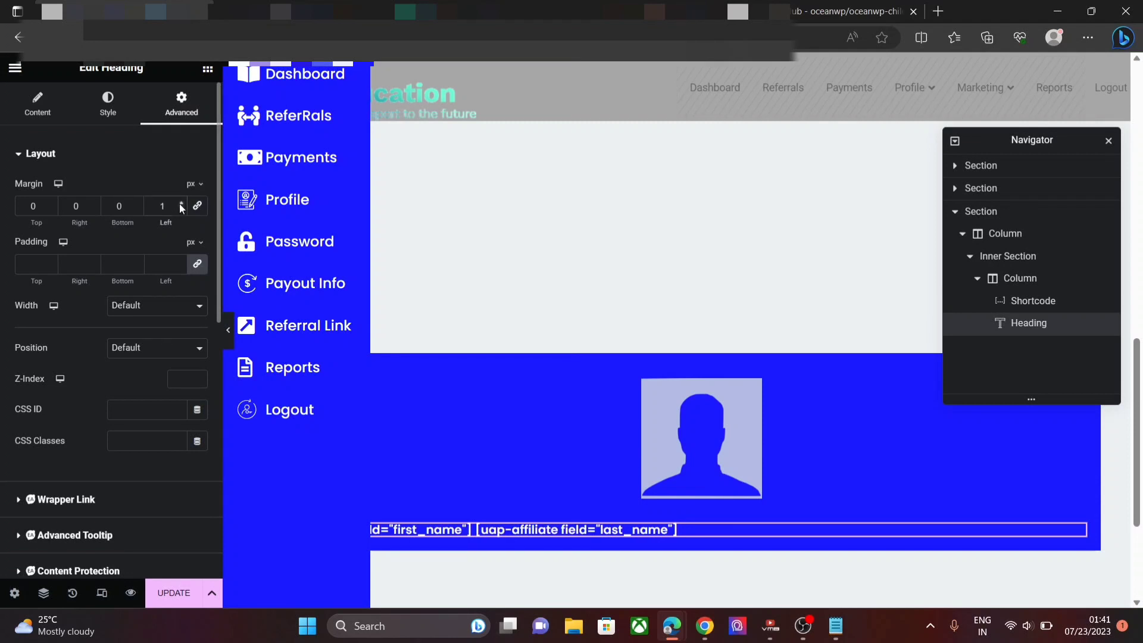
{"action": "key", "text": "BackSpace"}
{"action": "type", "text": "20"}
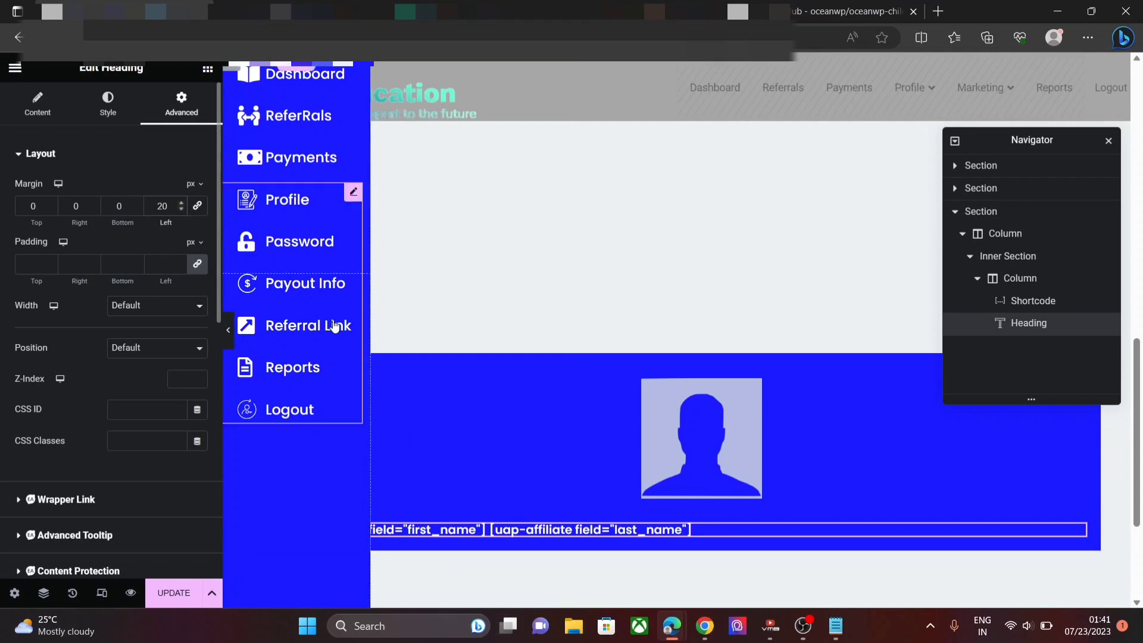
{"action": "left_click", "coordinate": [54, 108]}
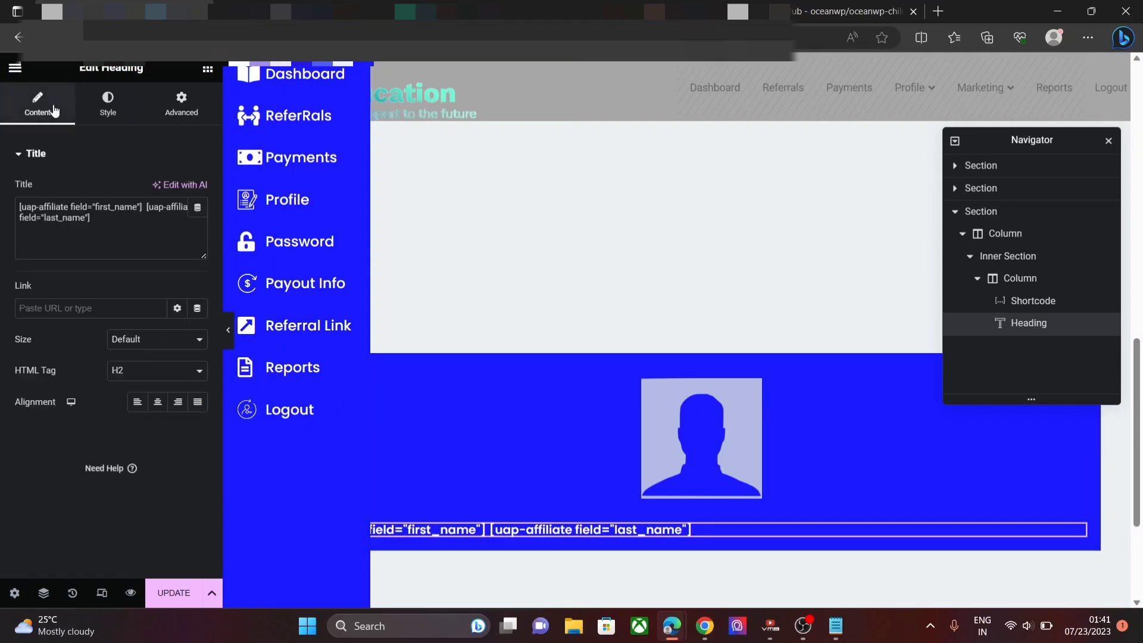
{"action": "left_click", "coordinate": [158, 403]}
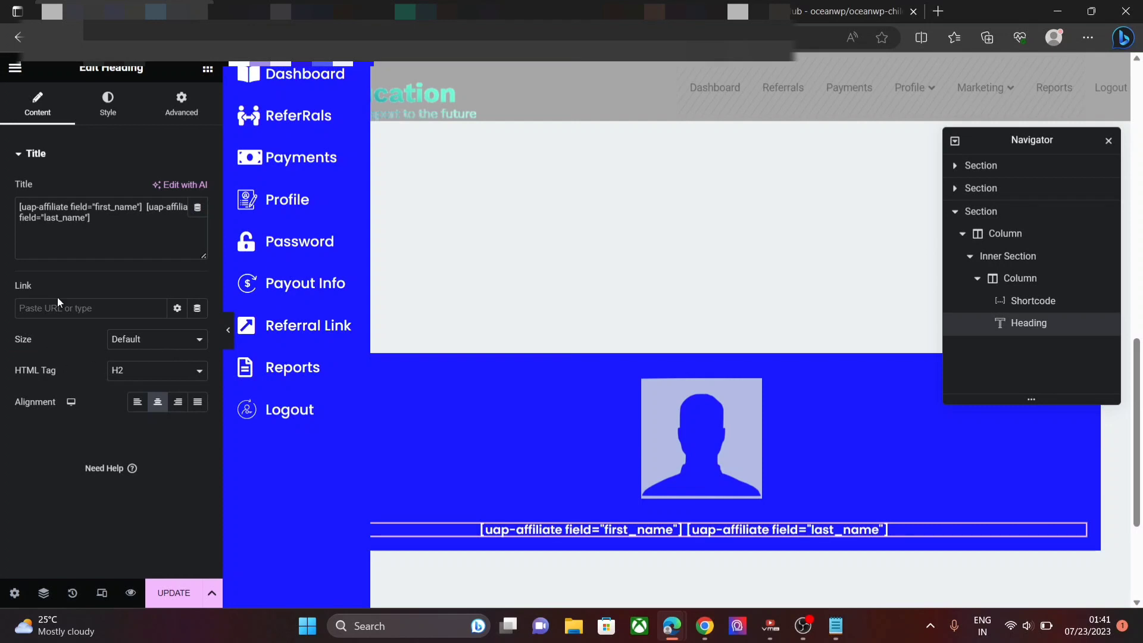
- Add another Heading below the name line and clear its placeholder title
{"action": "left_click", "coordinate": [208, 69]}
{"action": "left_click_drag", "start_coordinate": [162, 223], "coordinate": [534, 539]}
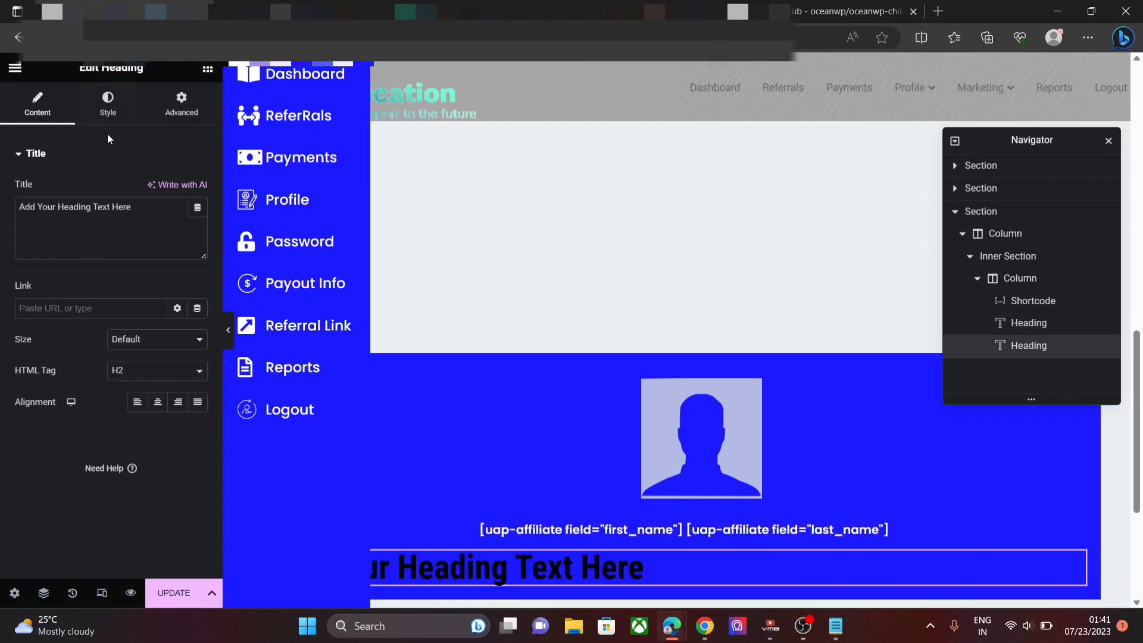
{"action": "left_click_drag", "start_coordinate": [133, 207], "coordinate": [5, 194]}
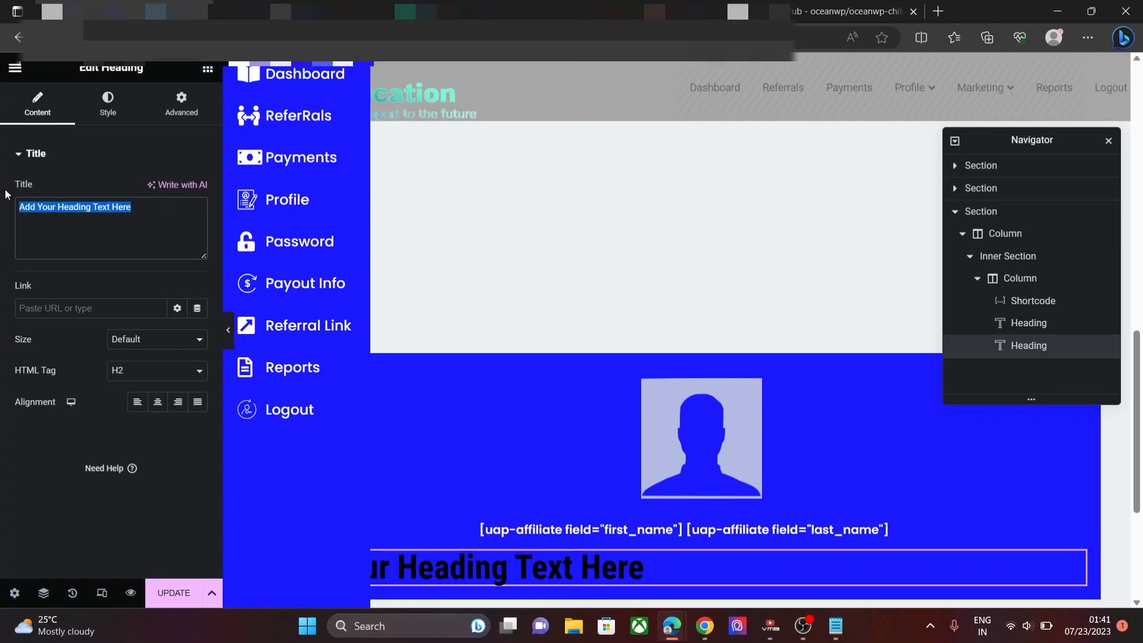
{"action": "key", "text": "BackSpace"}
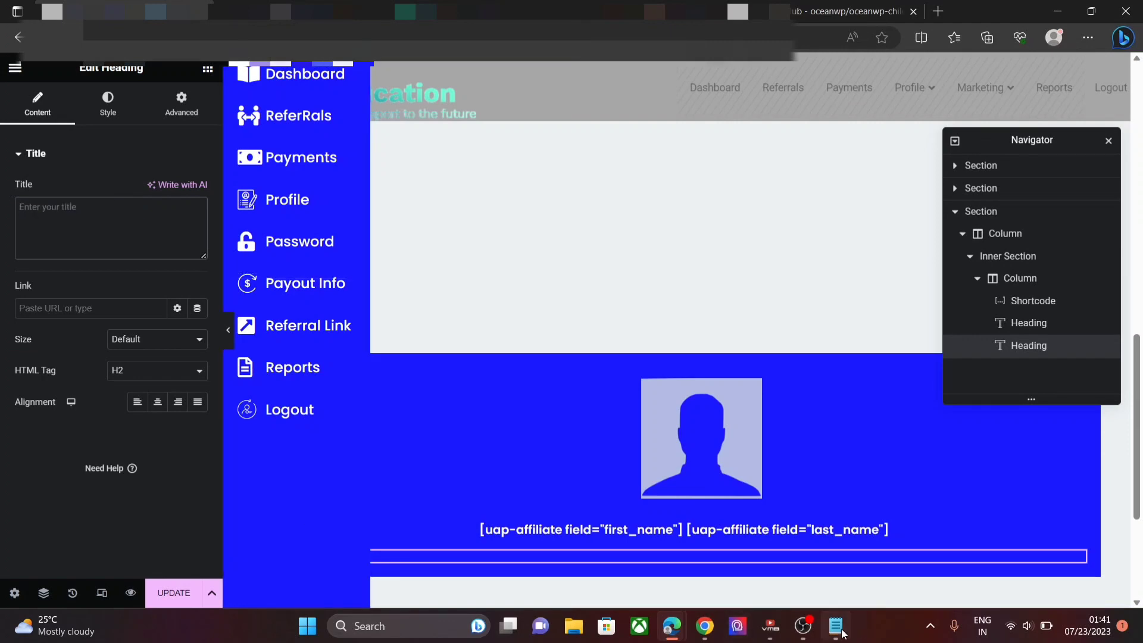
- Paste the user_email shortcode from Notepad into the heading title and centre it
{"action": "mouse_move", "coordinate": [842, 633]}
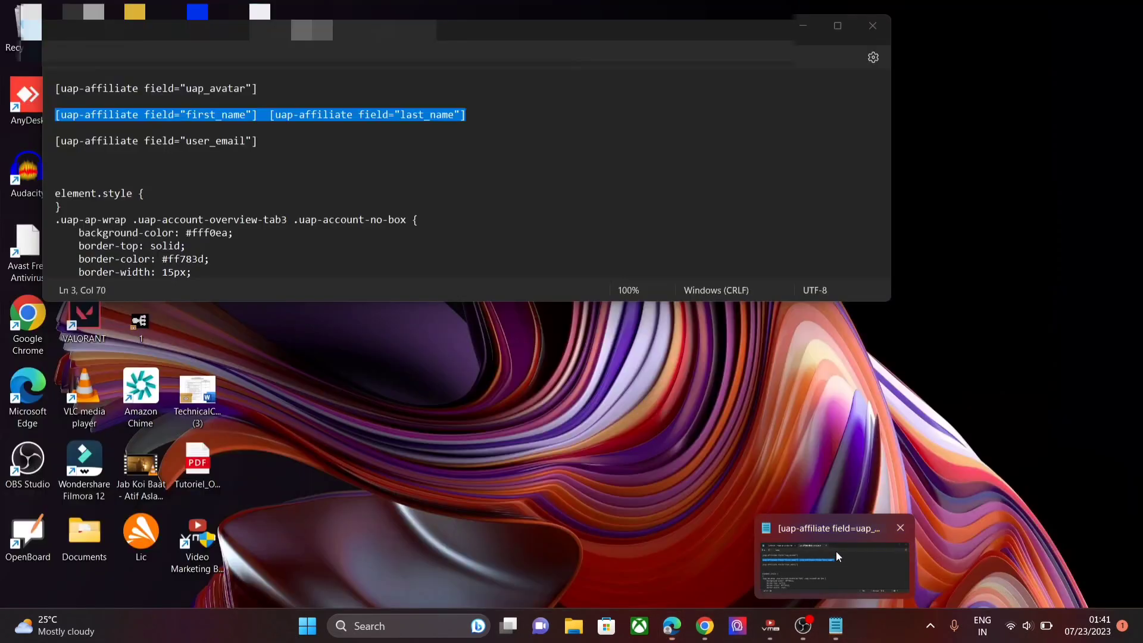
{"action": "left_click", "coordinate": [834, 566]}
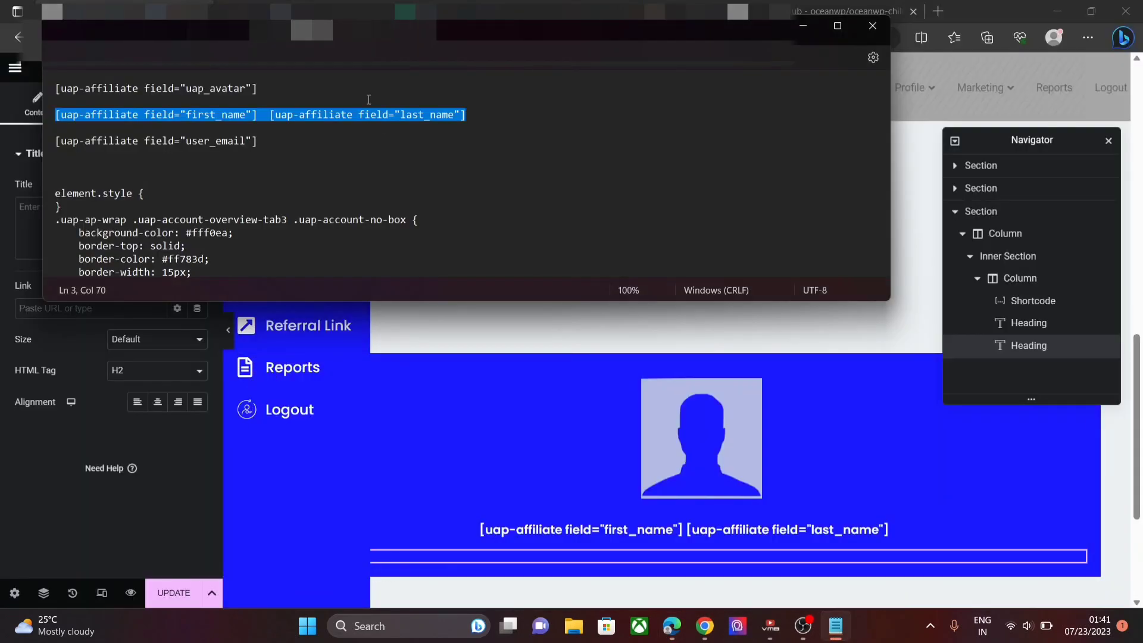
{"action": "left_click_drag", "start_coordinate": [258, 142], "coordinate": [52, 139]}
{"action": "key", "text": "ctrl+c"}
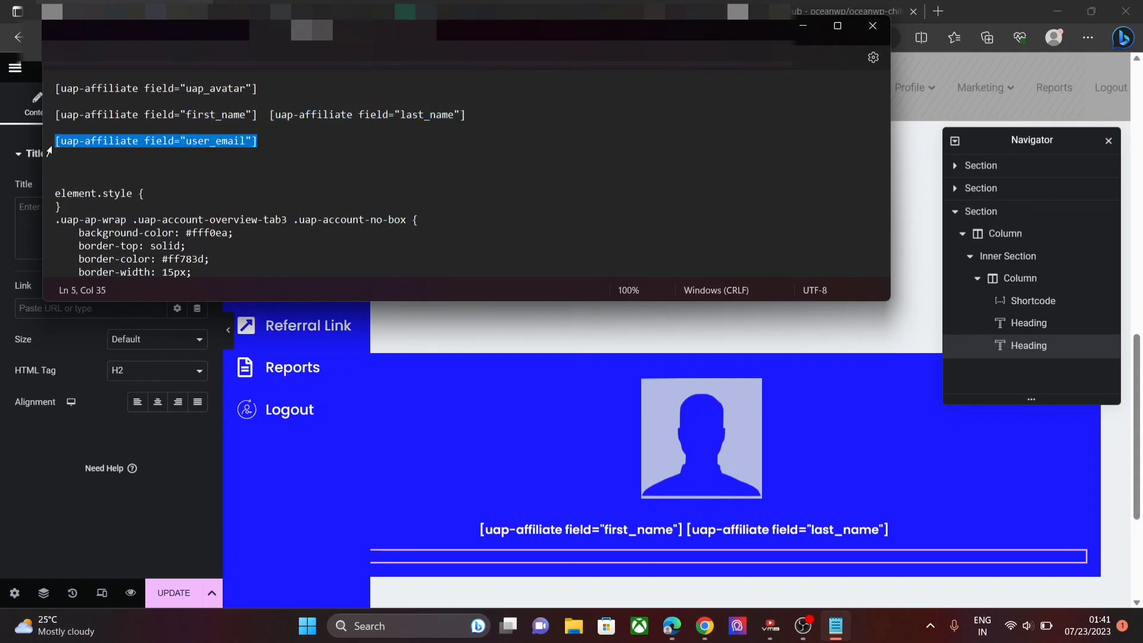
{"action": "left_click", "coordinate": [35, 226]}
{"action": "key", "text": "ctrl+v"}
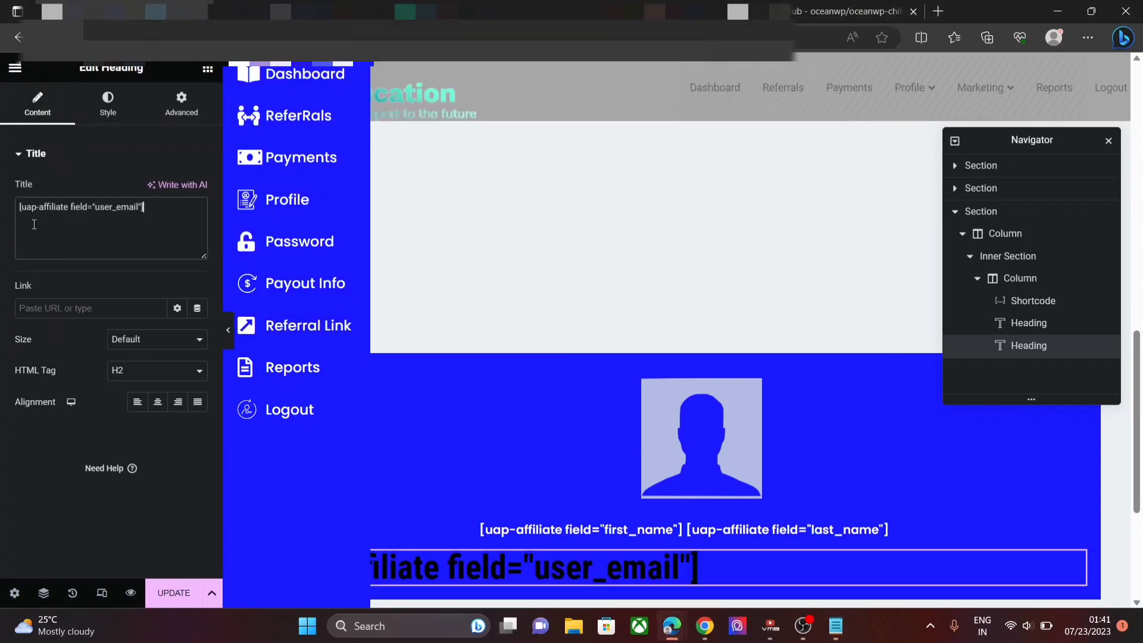
{"action": "left_click", "coordinate": [161, 404]}
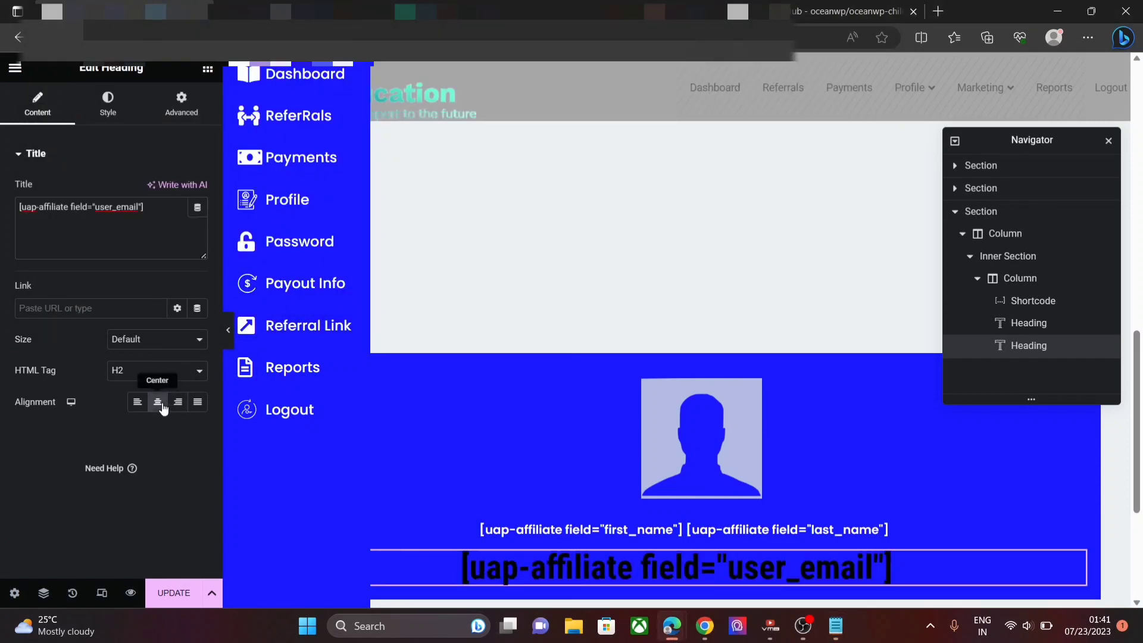
- Set the email heading's text colour to near-white #F0EDED
{"action": "left_click", "coordinate": [109, 113]}
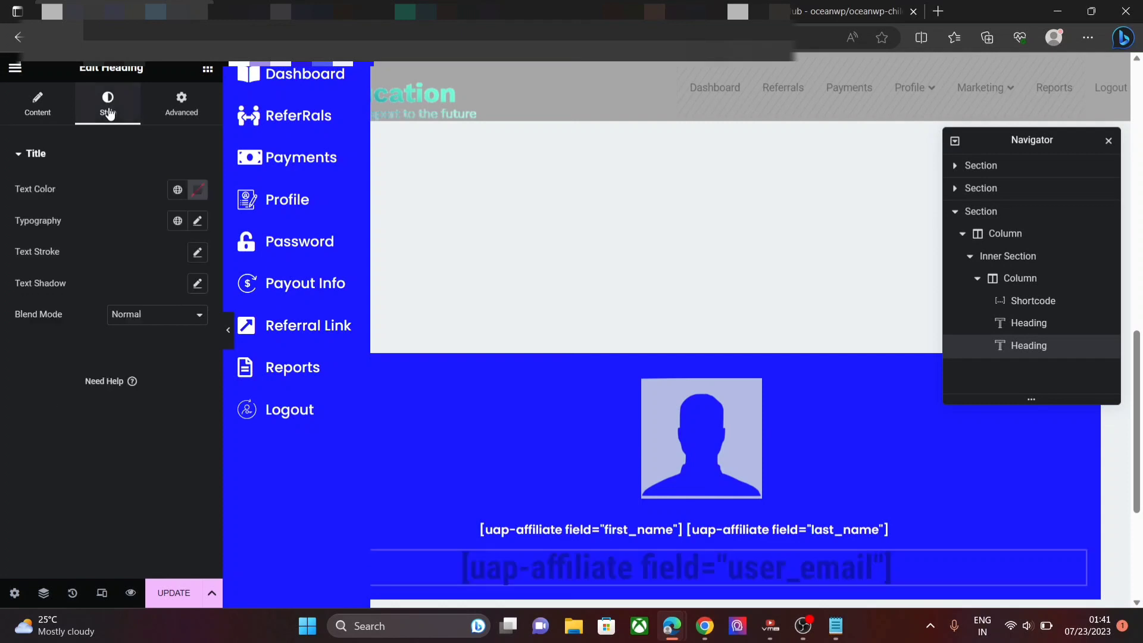
{"action": "left_click", "coordinate": [197, 190]}
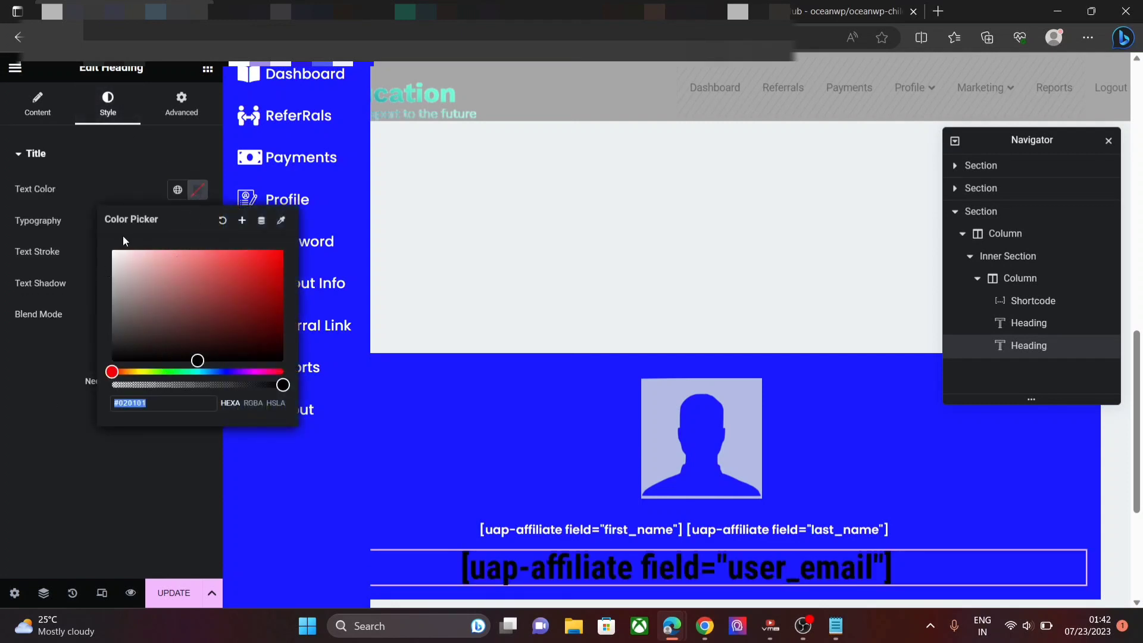
{"action": "left_click", "coordinate": [115, 256]}
{"action": "left_click", "coordinate": [114, 256]}
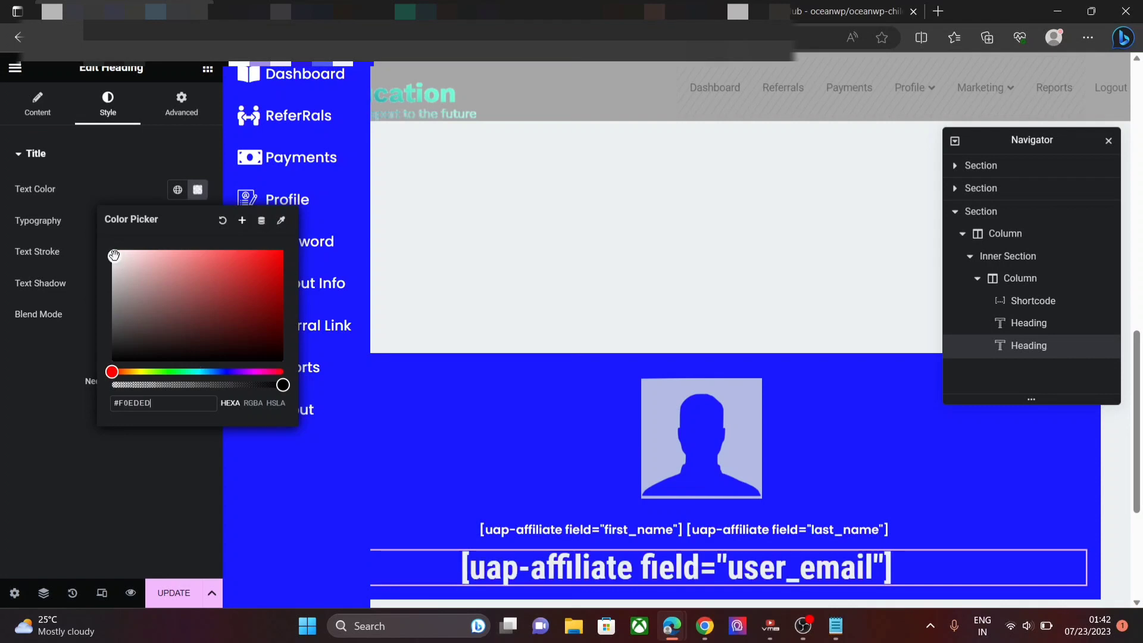
{"action": "left_click", "coordinate": [163, 479]}
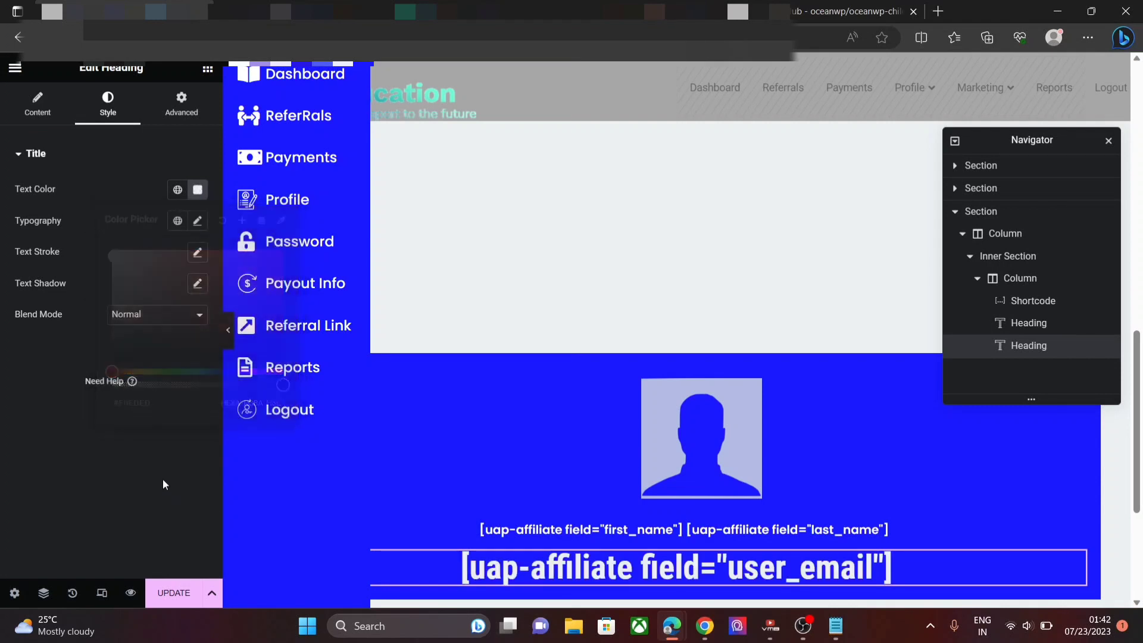
- Set the email heading typography to Poppins, 14px, weight 600 Semi Bold
{"action": "left_click", "coordinate": [198, 222]}
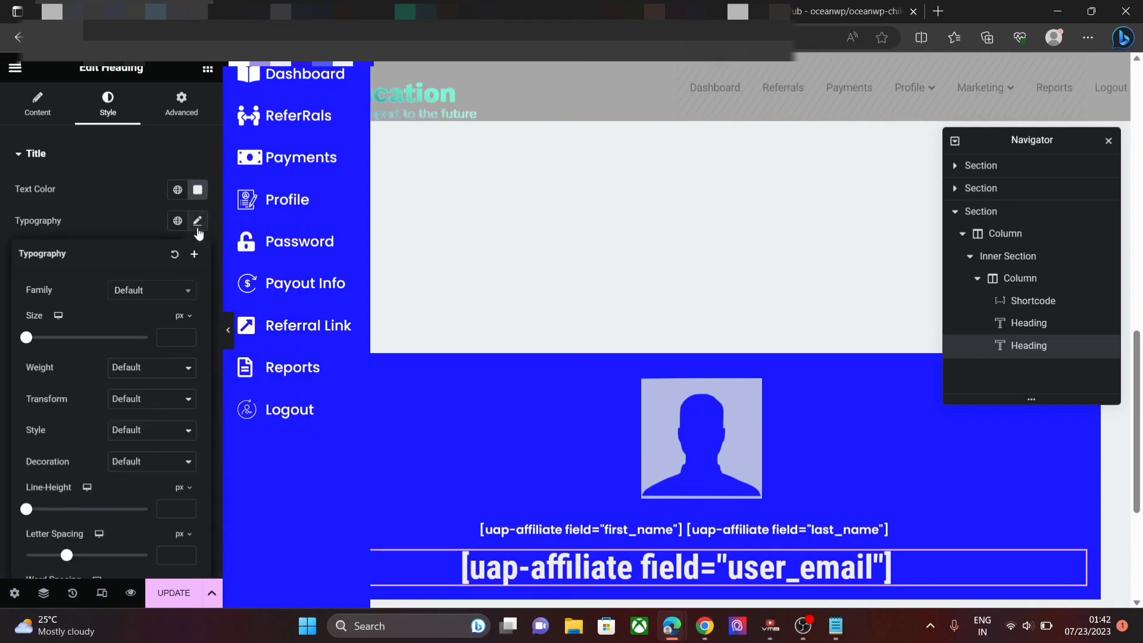
{"action": "left_click", "coordinate": [149, 292]}
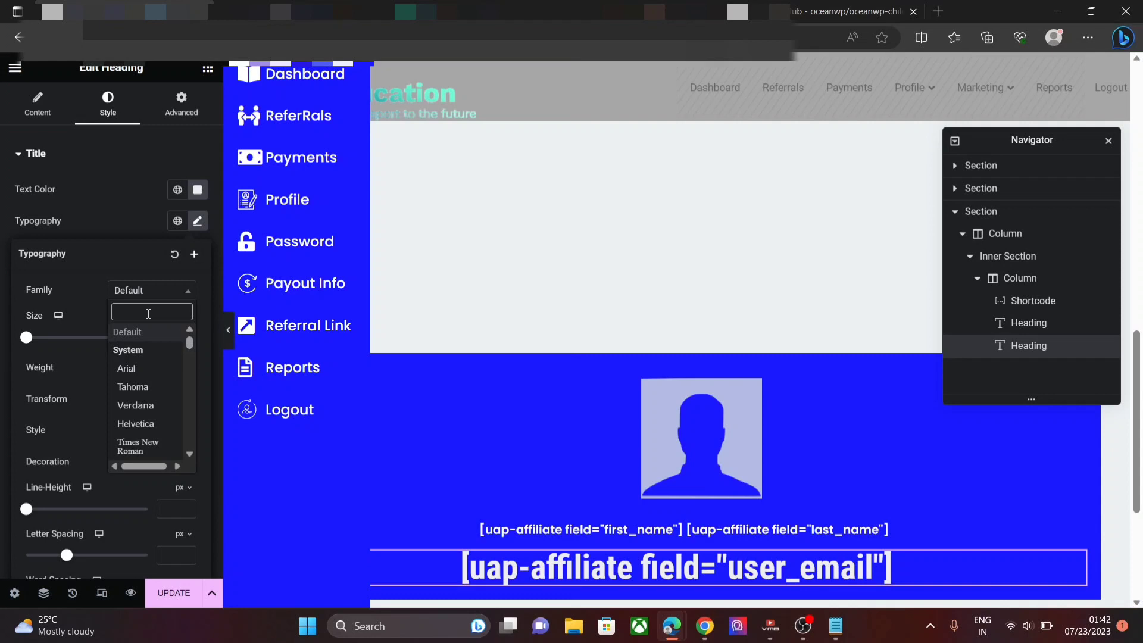
{"action": "type", "text": "Popp"}
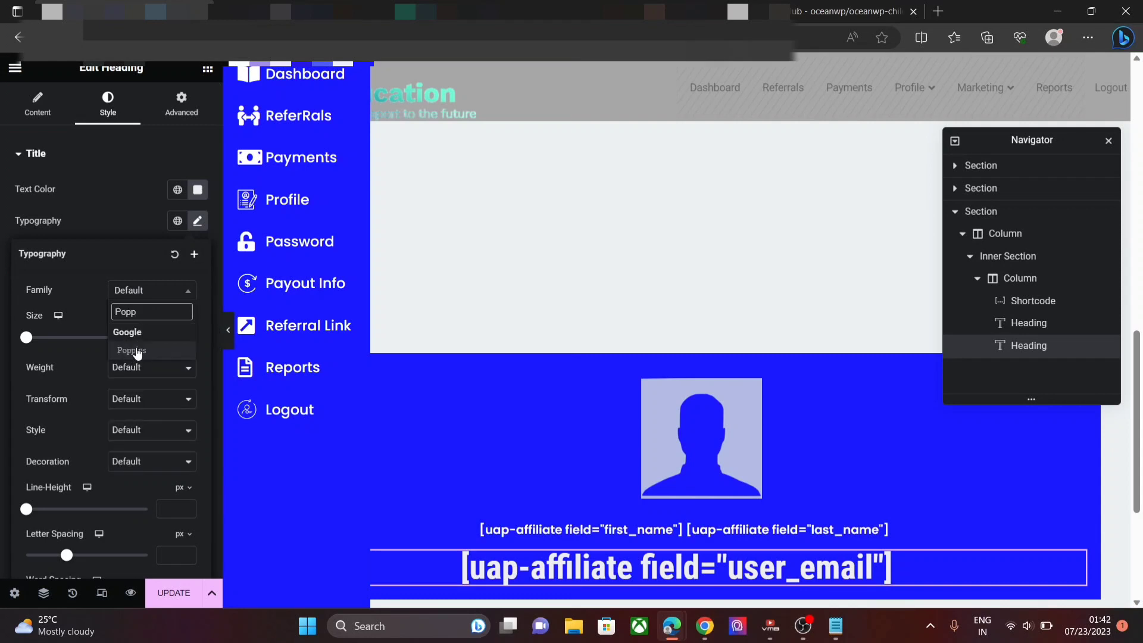
{"action": "left_click", "coordinate": [136, 350]}
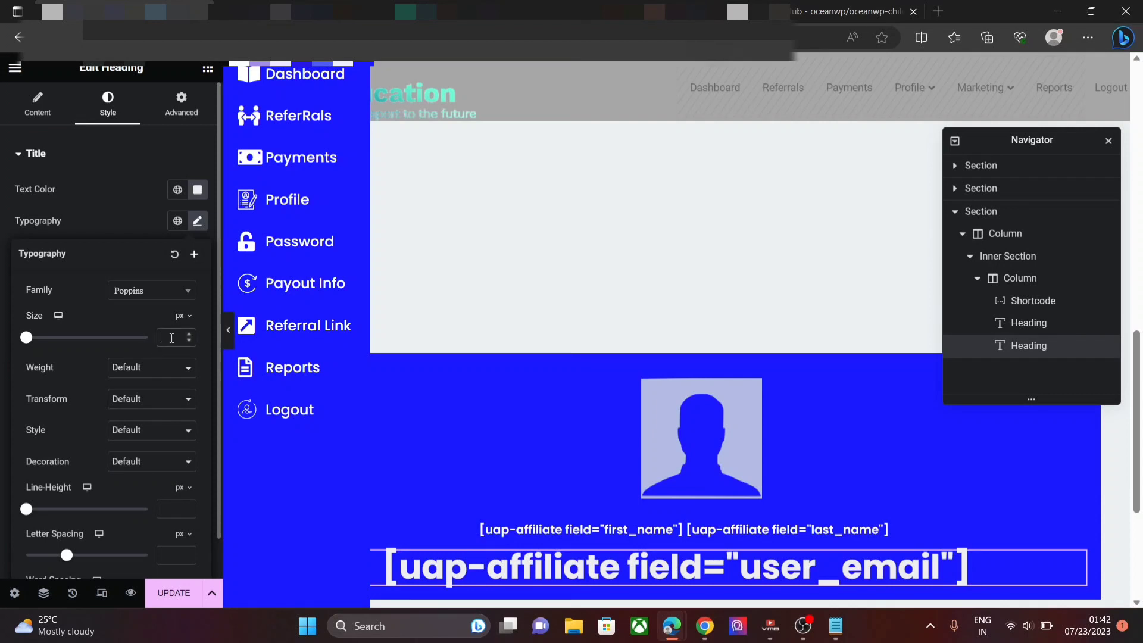
{"action": "type", "text": "1"}
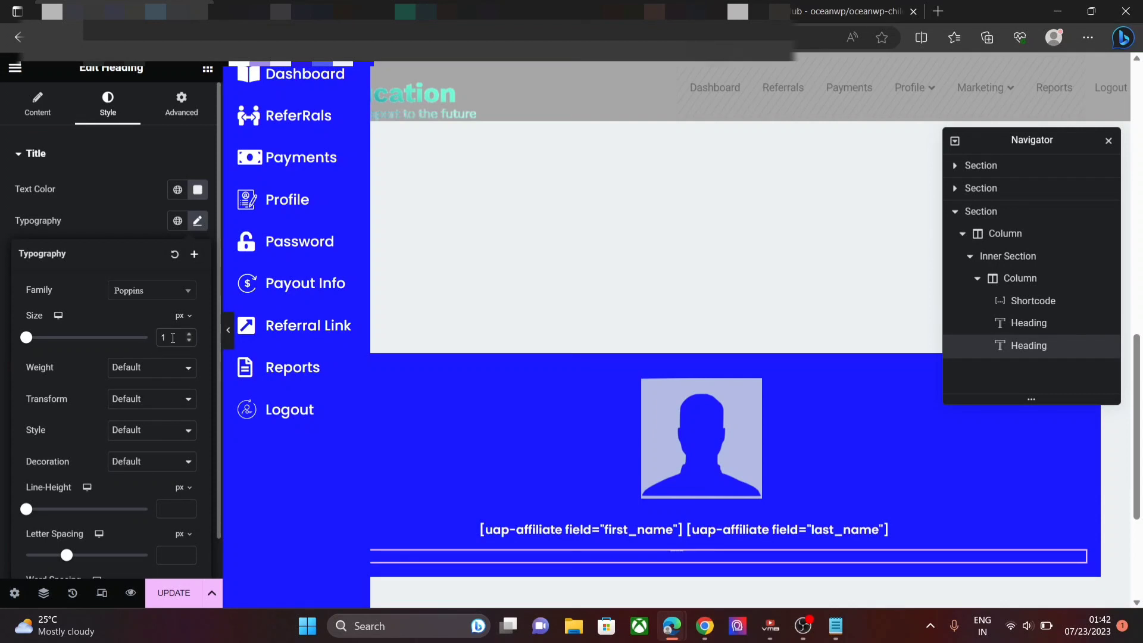
{"action": "type", "text": "4"}
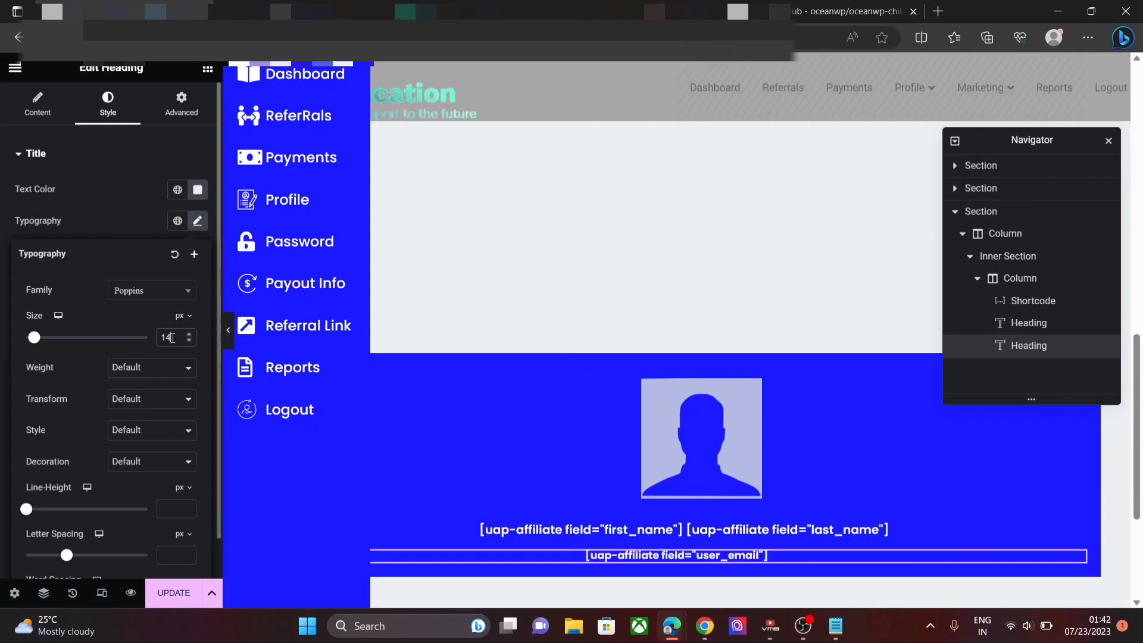
{"action": "left_click", "coordinate": [148, 366]}
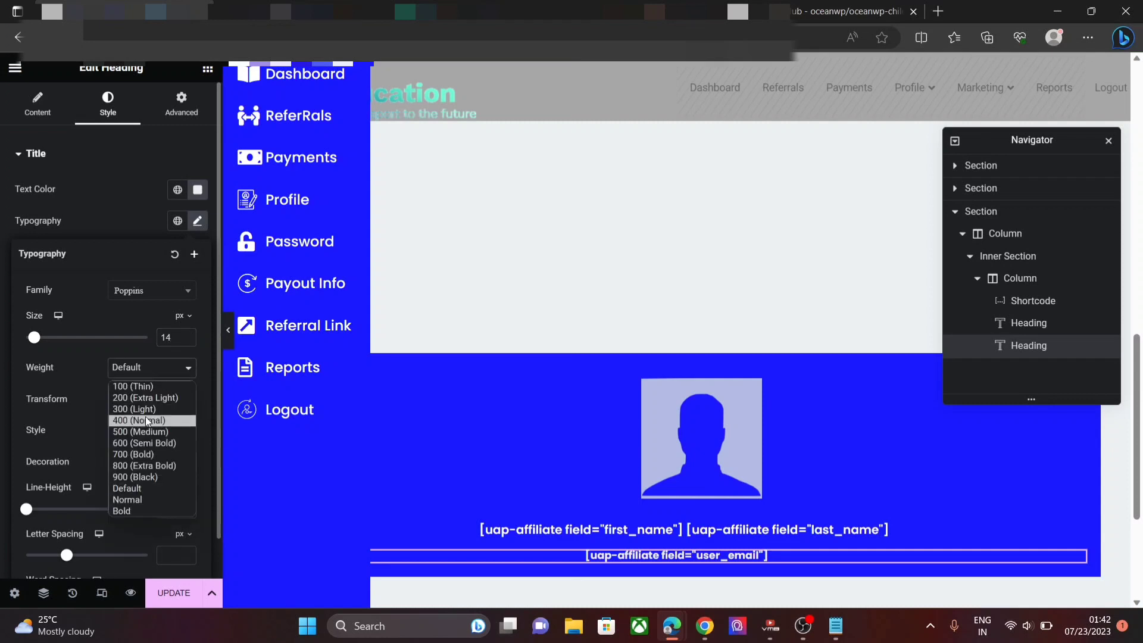
{"action": "left_click", "coordinate": [145, 439]}
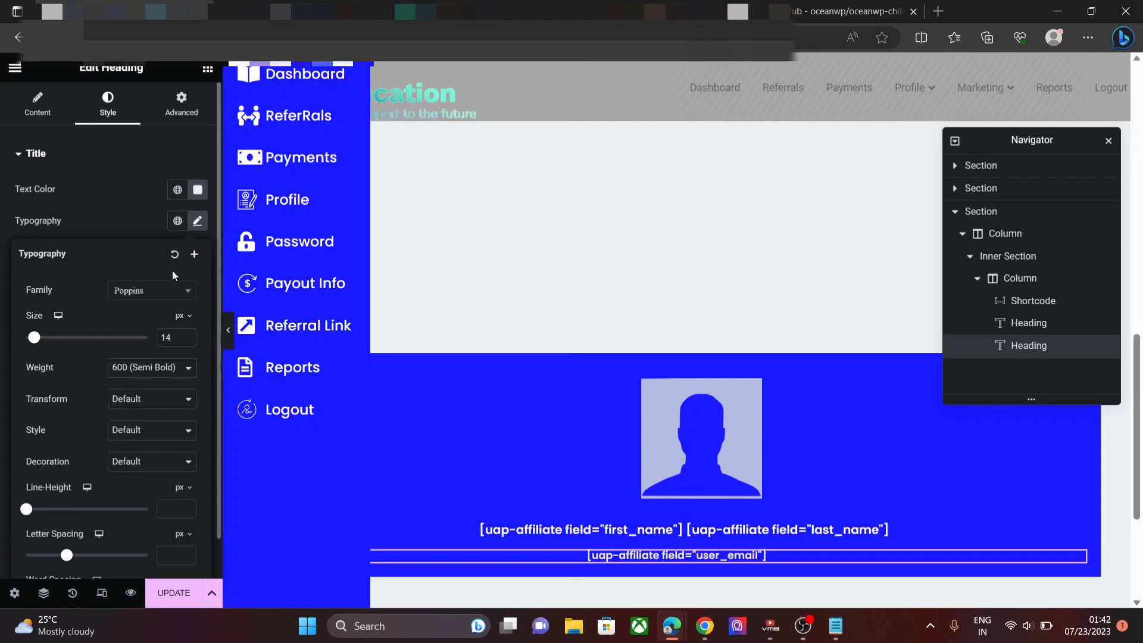
- Set the email heading's margin to 0 0 0 19 for a 19px left margin
{"action": "left_click", "coordinate": [181, 102]}
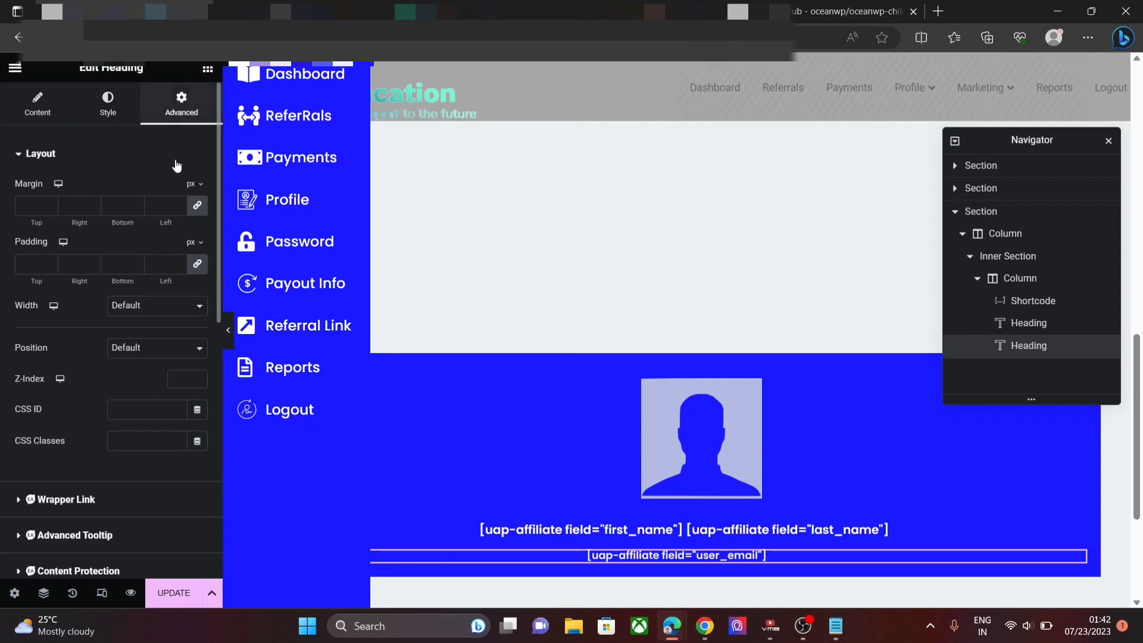
{"action": "left_click", "coordinate": [182, 206]}
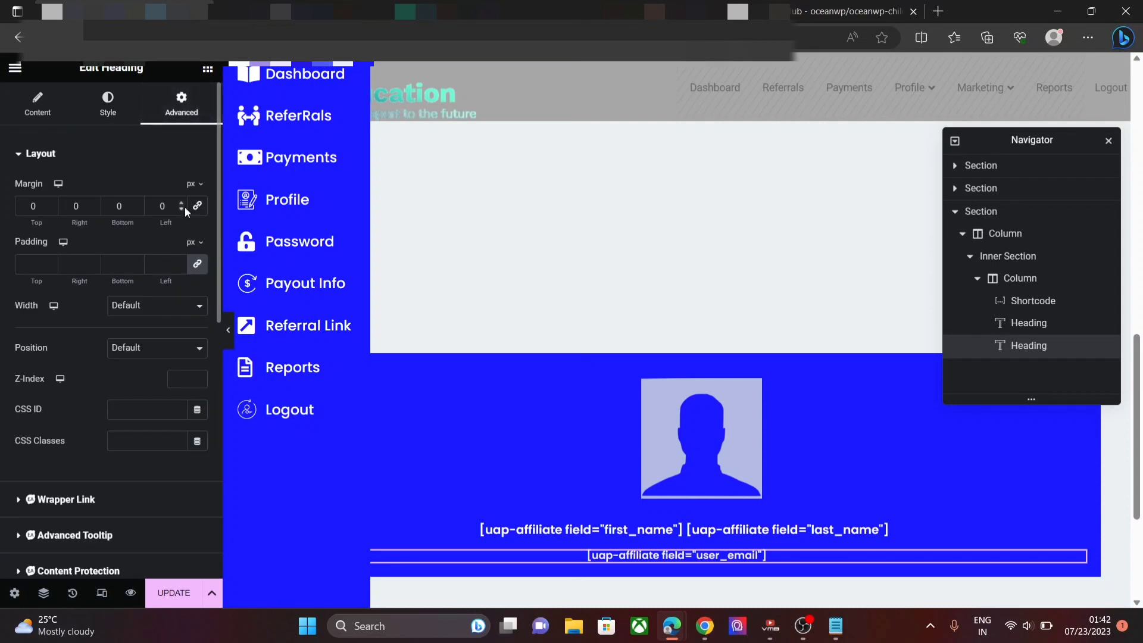
{"action": "left_click", "coordinate": [183, 205]}
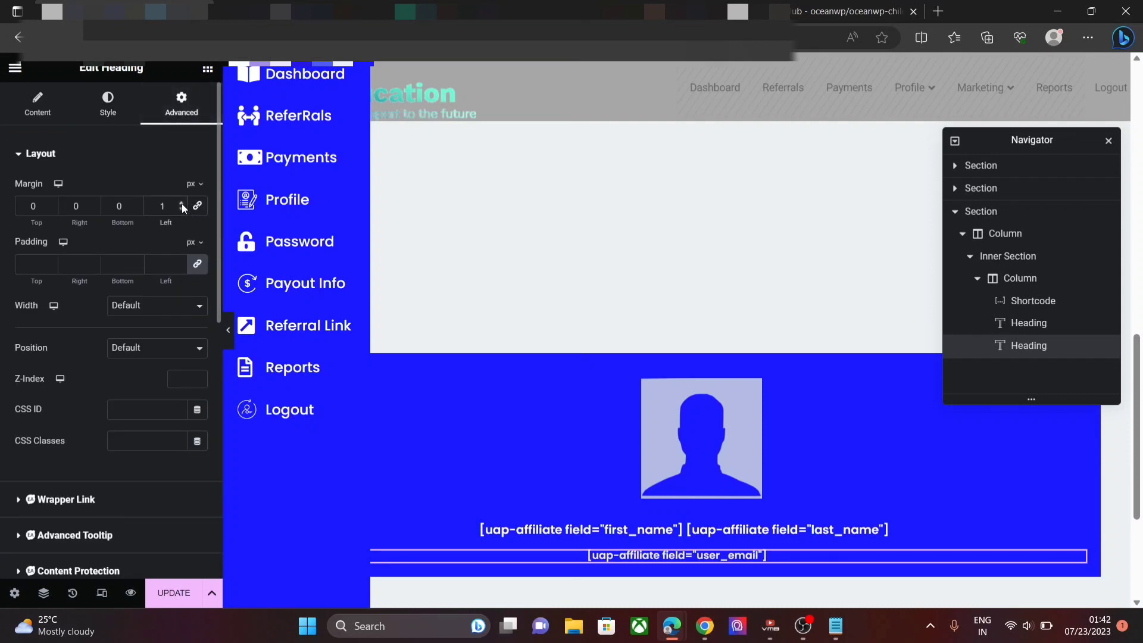
{"action": "type", "text": "9"}
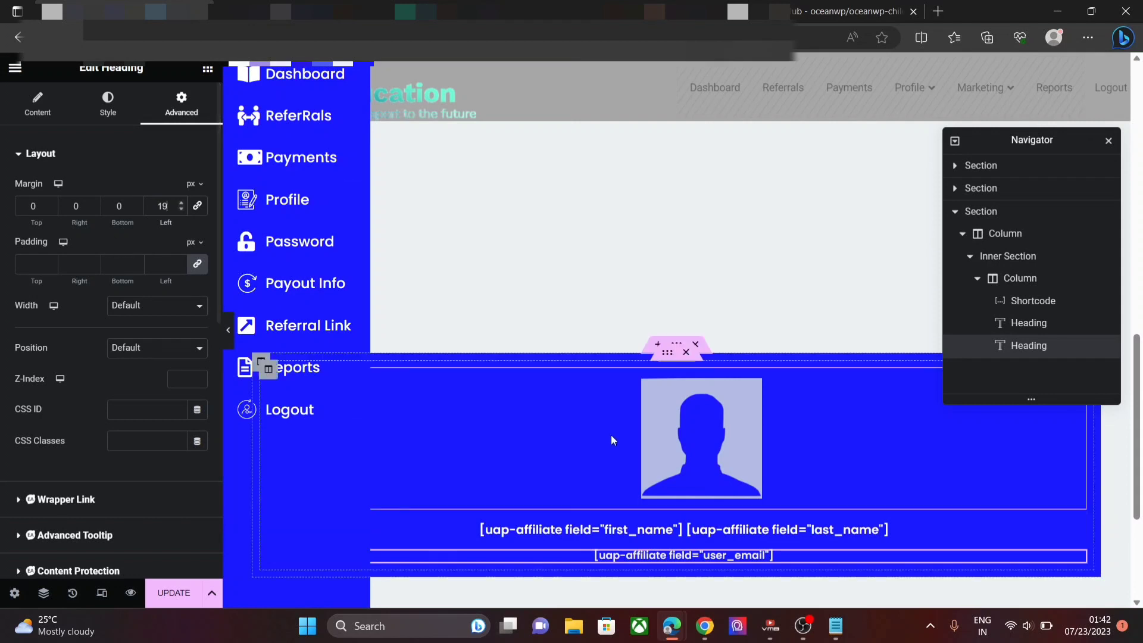
- Turn on Hide On Tablet Portrait and Hide On Desktop for the blue profile section
{"action": "left_click", "coordinate": [677, 346]}
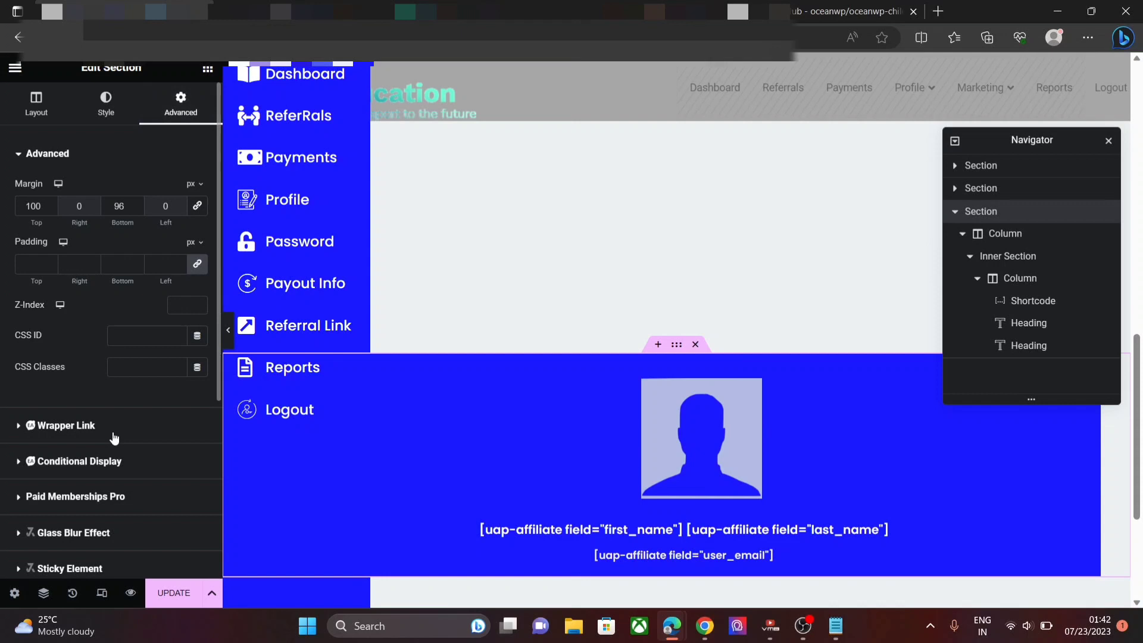
{"action": "scroll", "coordinate": [115, 439], "scroll_direction": "down", "scroll_amount": 5}
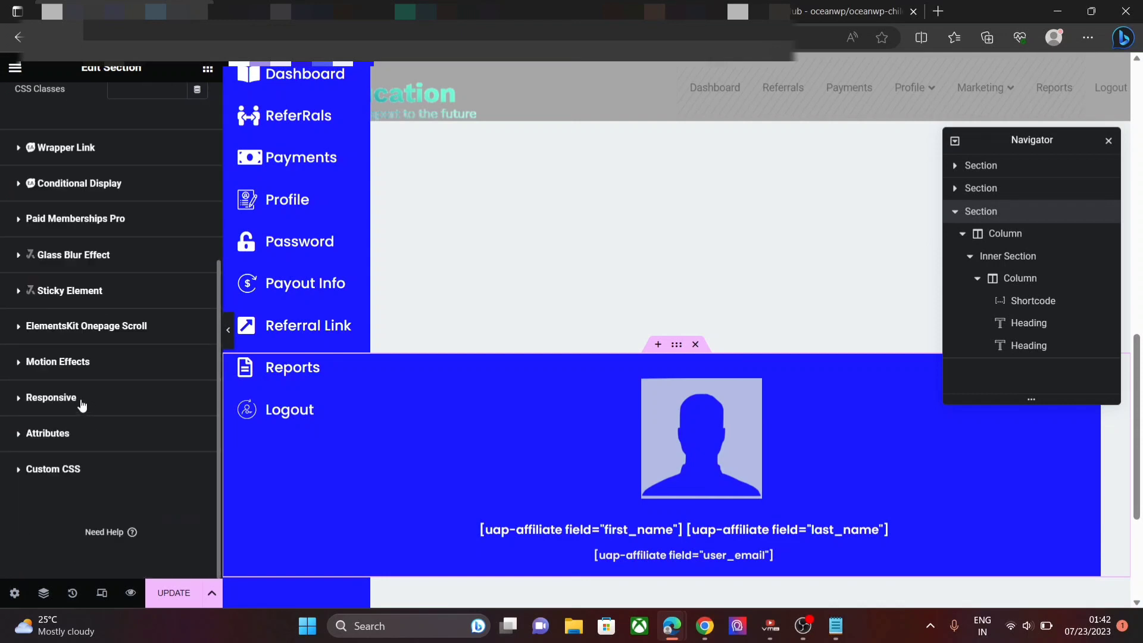
{"action": "left_click", "coordinate": [82, 402]}
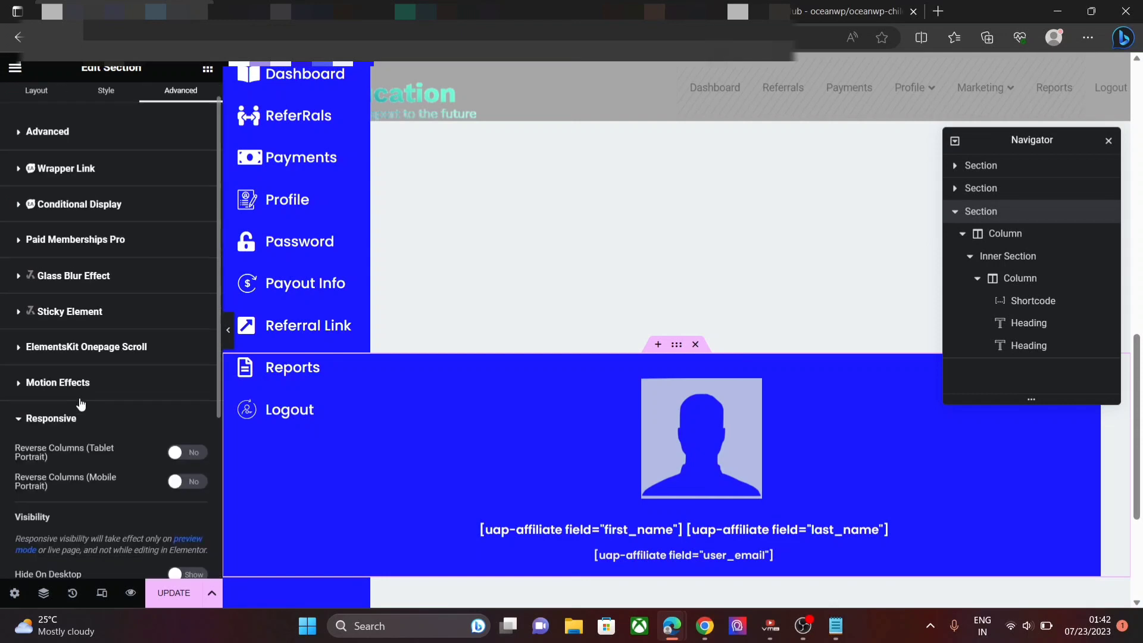
{"action": "scroll", "coordinate": [80, 399], "scroll_direction": "down", "scroll_amount": 5}
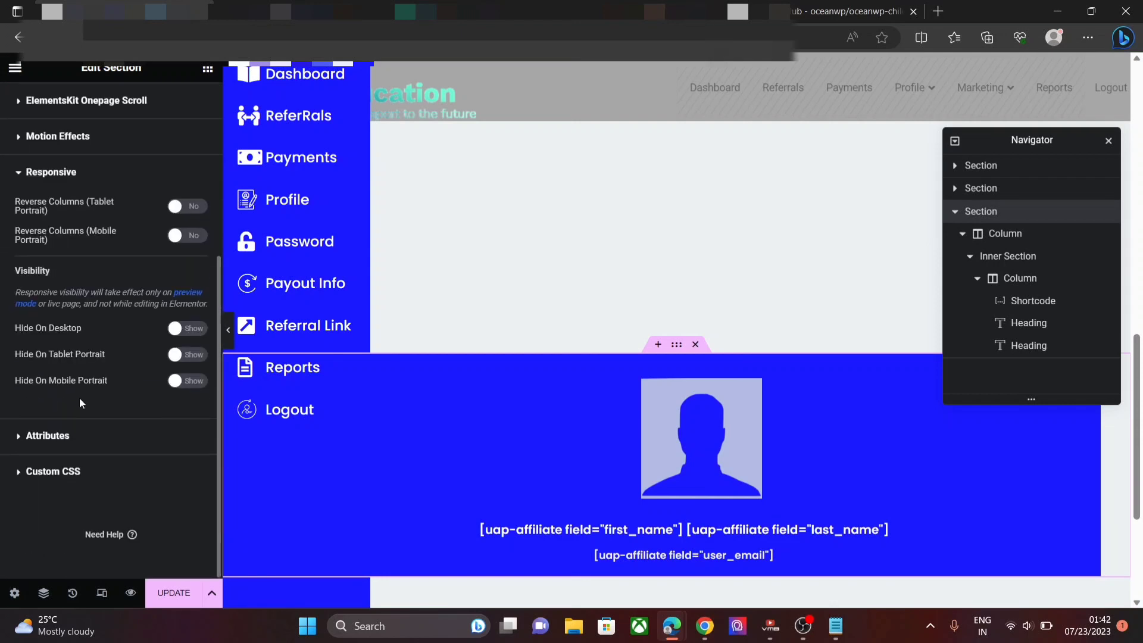
{"action": "left_click", "coordinate": [190, 355]}
{"action": "left_click", "coordinate": [185, 328]}
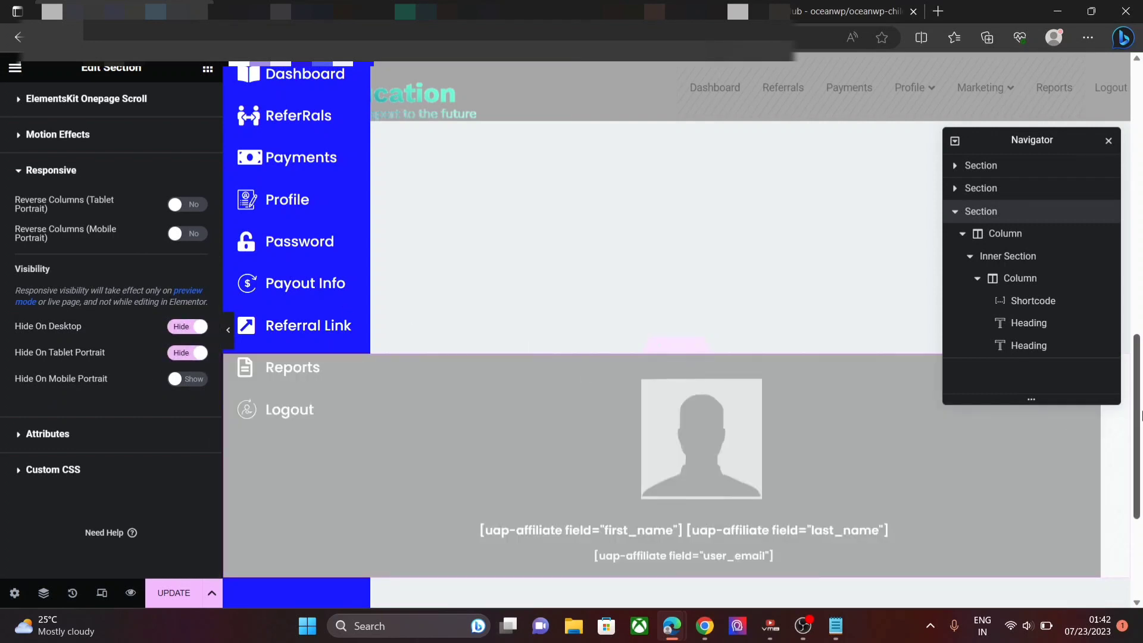
{"action": "left_click_drag", "start_coordinate": [1142, 415], "coordinate": [1141, 509]}
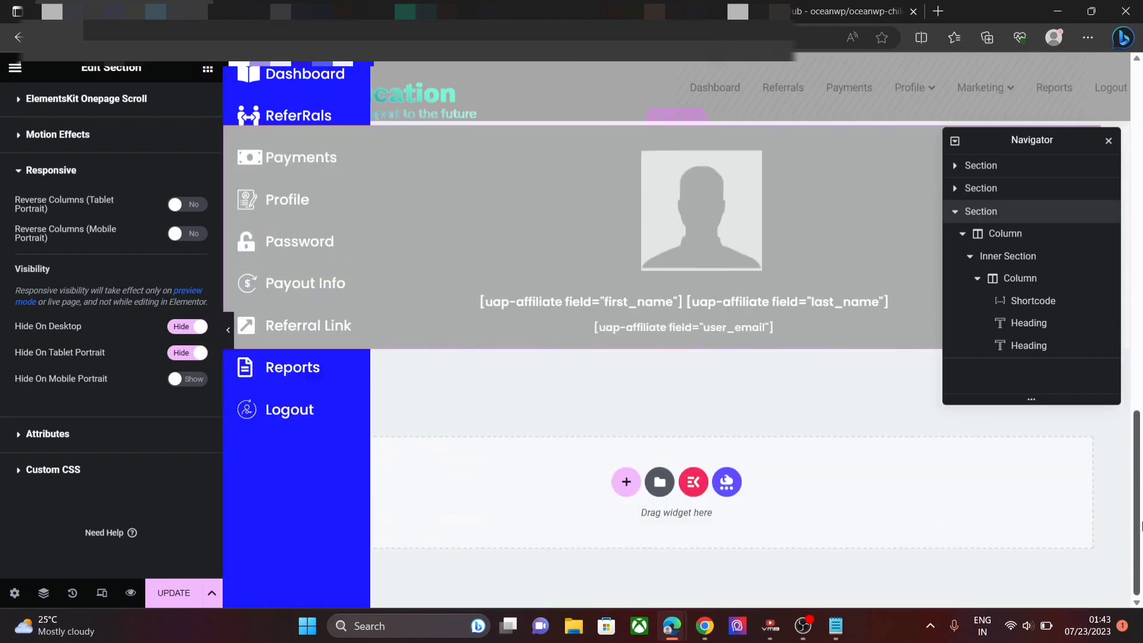
- Add a new single-column section below and place a Text Editor widget in it
{"action": "left_click", "coordinate": [625, 487]}
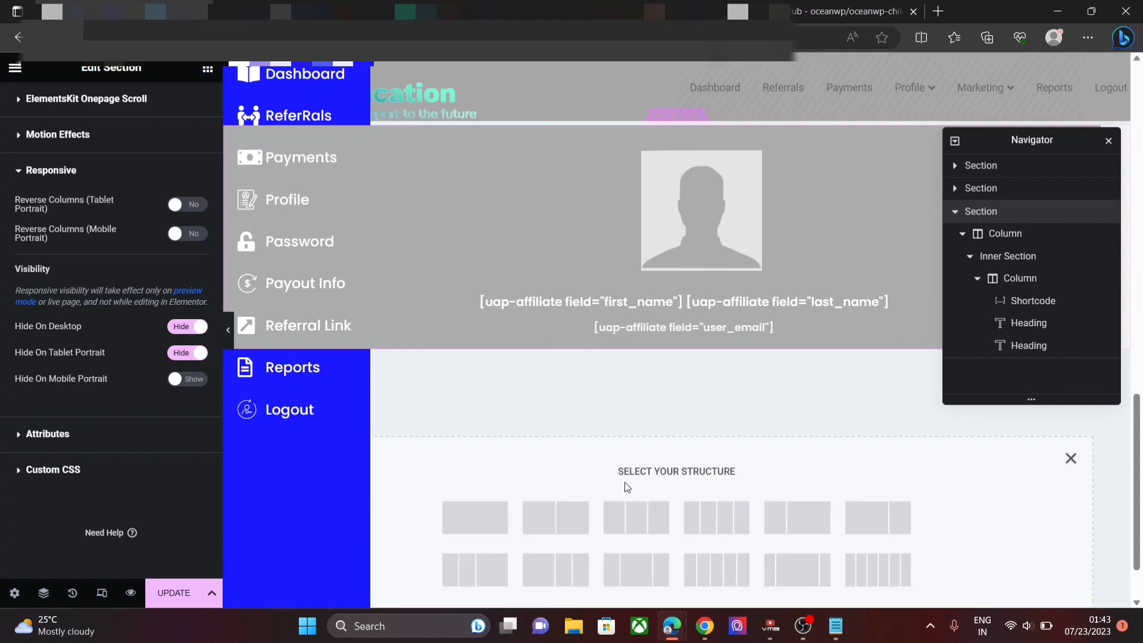
{"action": "left_click", "coordinate": [492, 535]}
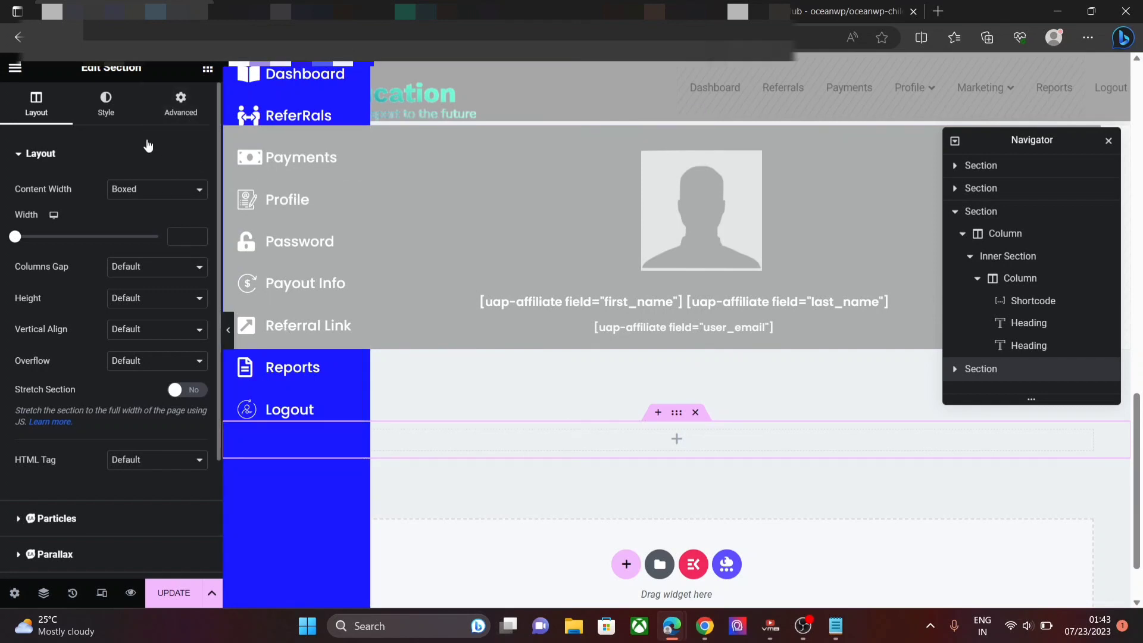
{"action": "left_click", "coordinate": [208, 72]}
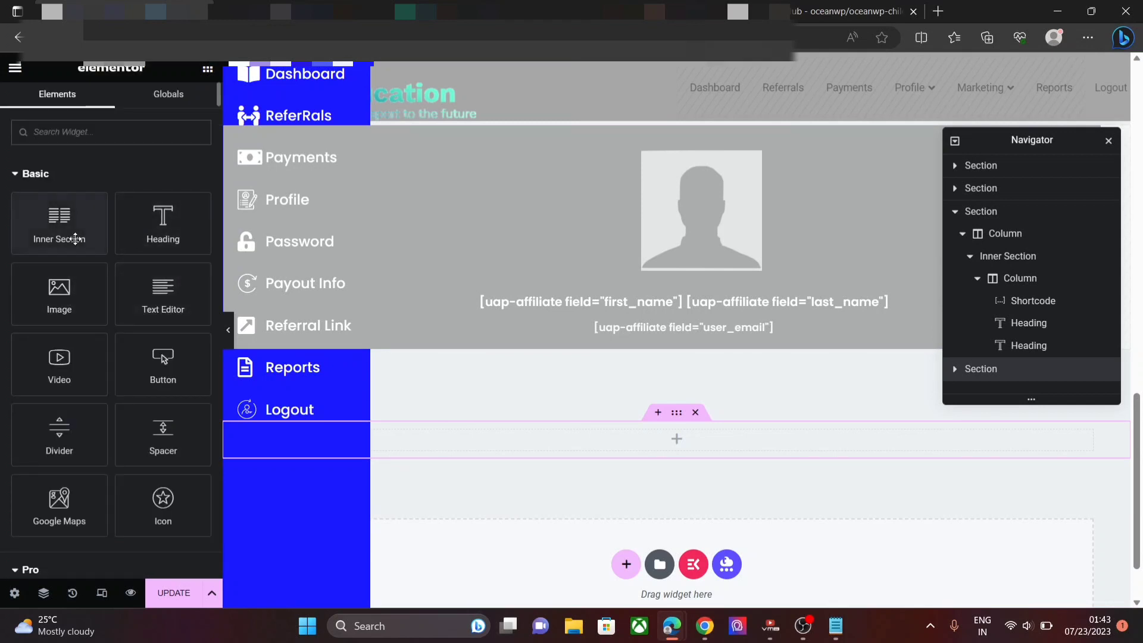
{"action": "left_click_drag", "start_coordinate": [168, 296], "coordinate": [500, 439]}
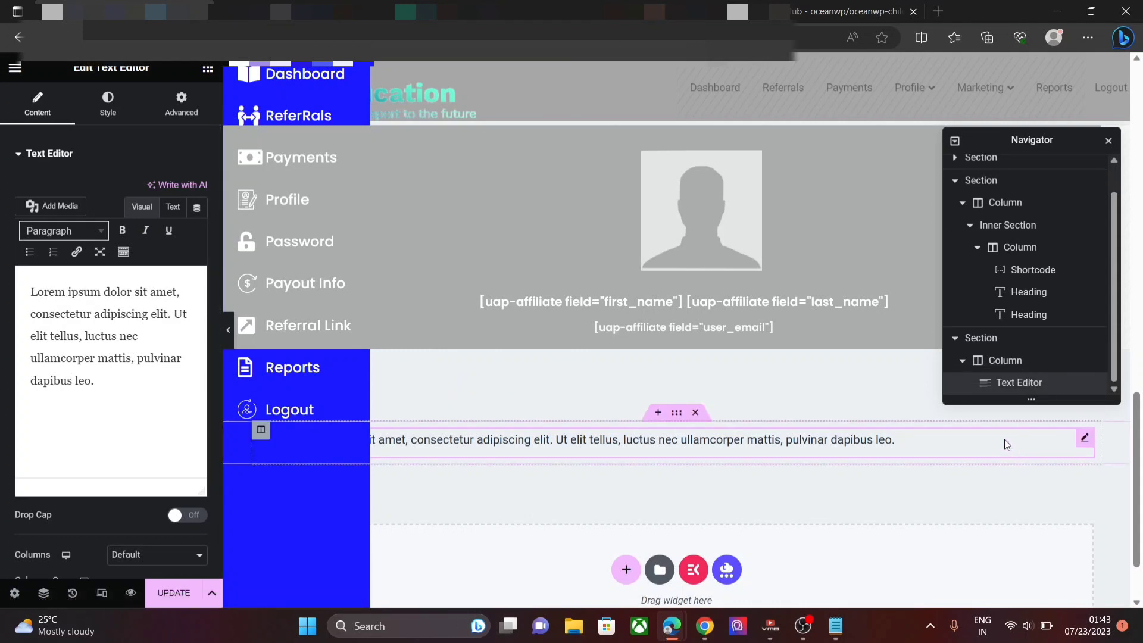
- Replace the lorem ipsum placeholder text with [uap-account-page]
{"action": "left_click", "coordinate": [112, 378]}
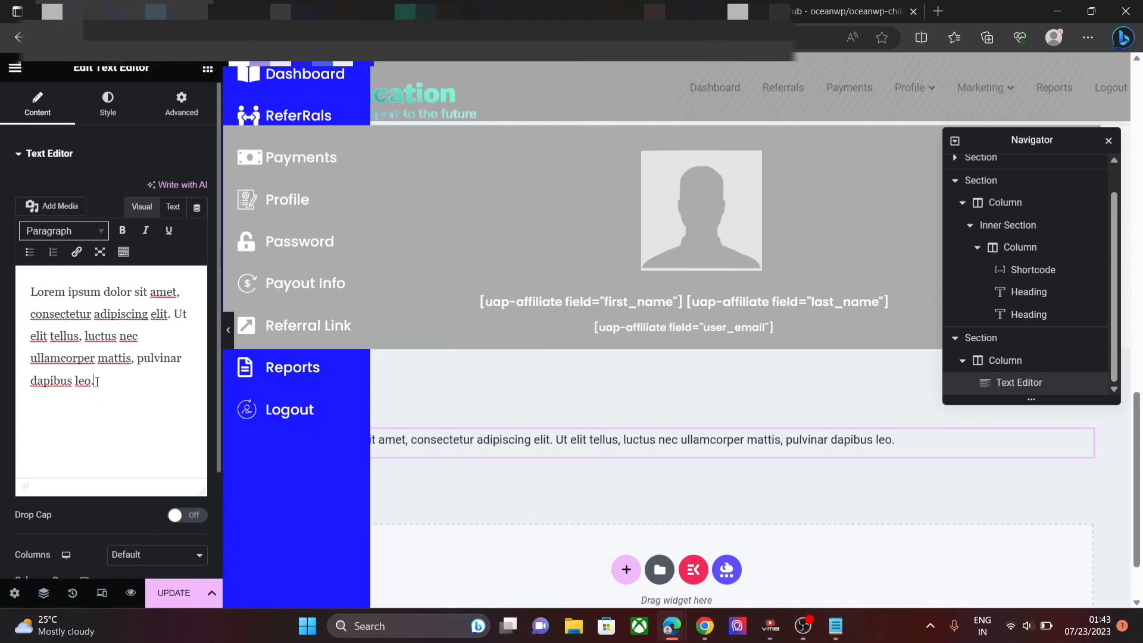
{"action": "left_click_drag", "start_coordinate": [97, 381], "coordinate": [17, 297]}
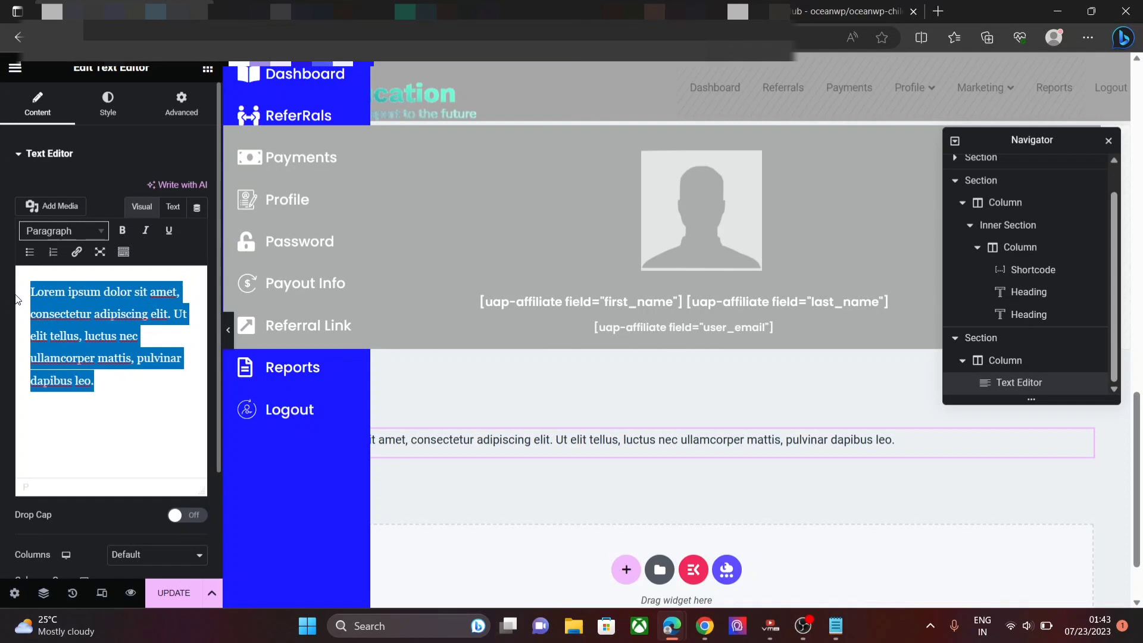
{"action": "key", "text": "BackSpace"}
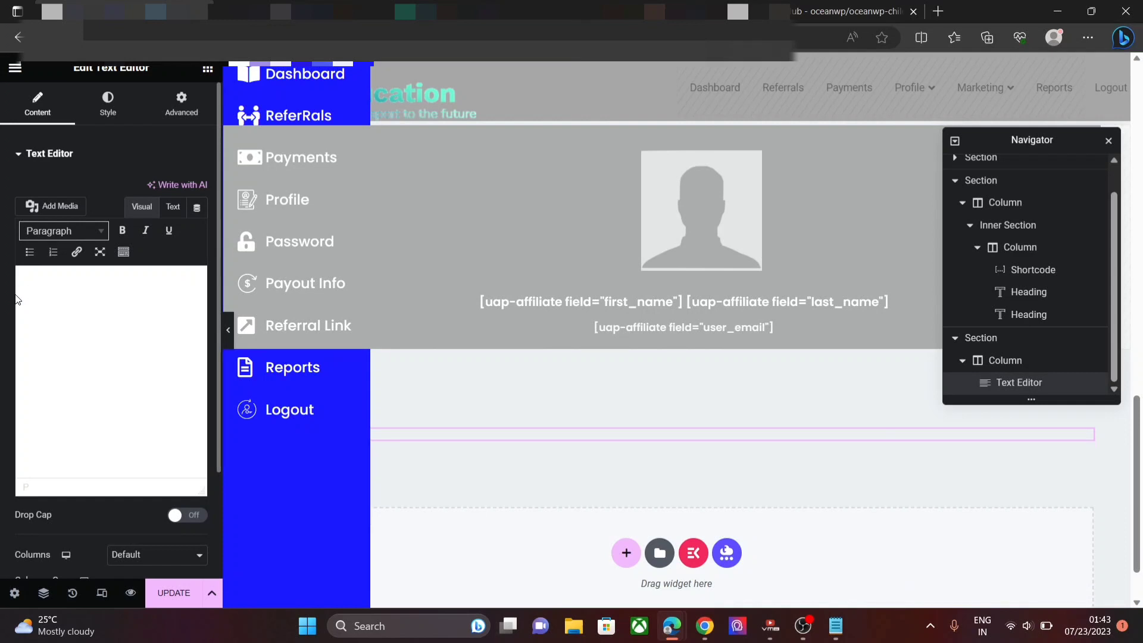
{"action": "type", "text": "[uap"}
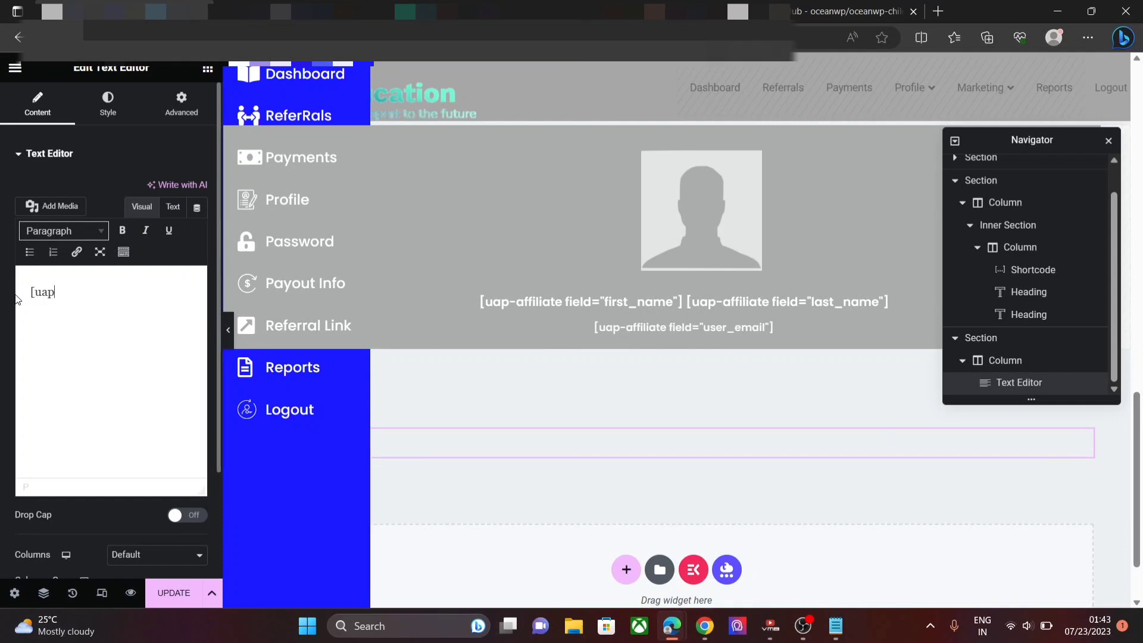
{"action": "type", "text": "-account-page]"}
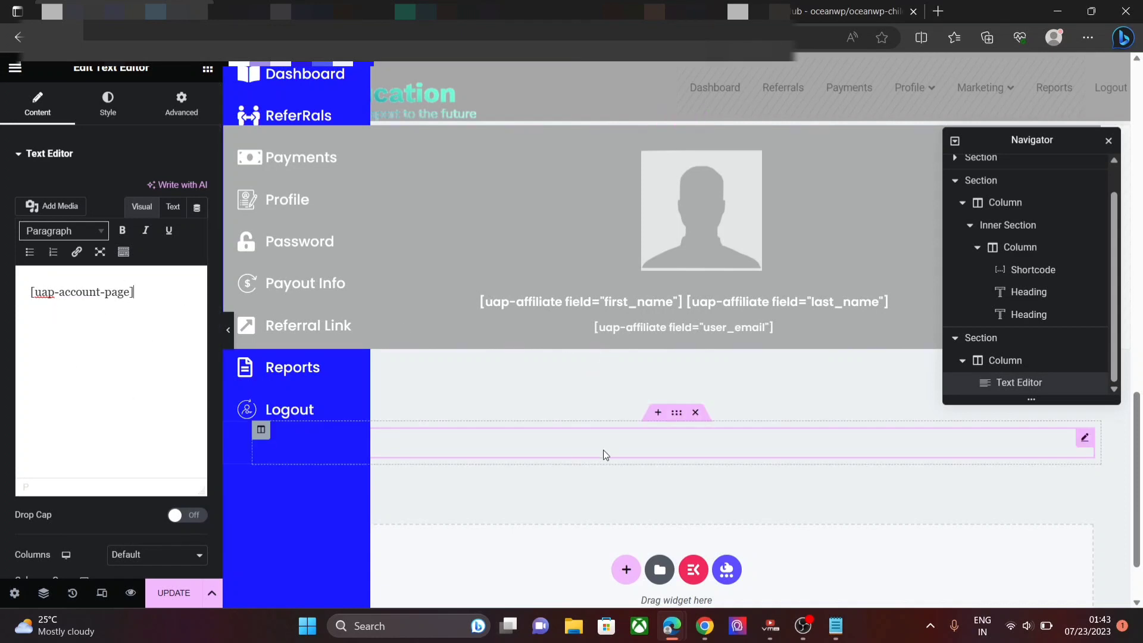
- Give the account-page section -180px top and bottom margins and update the page
{"action": "left_click", "coordinate": [678, 413]}
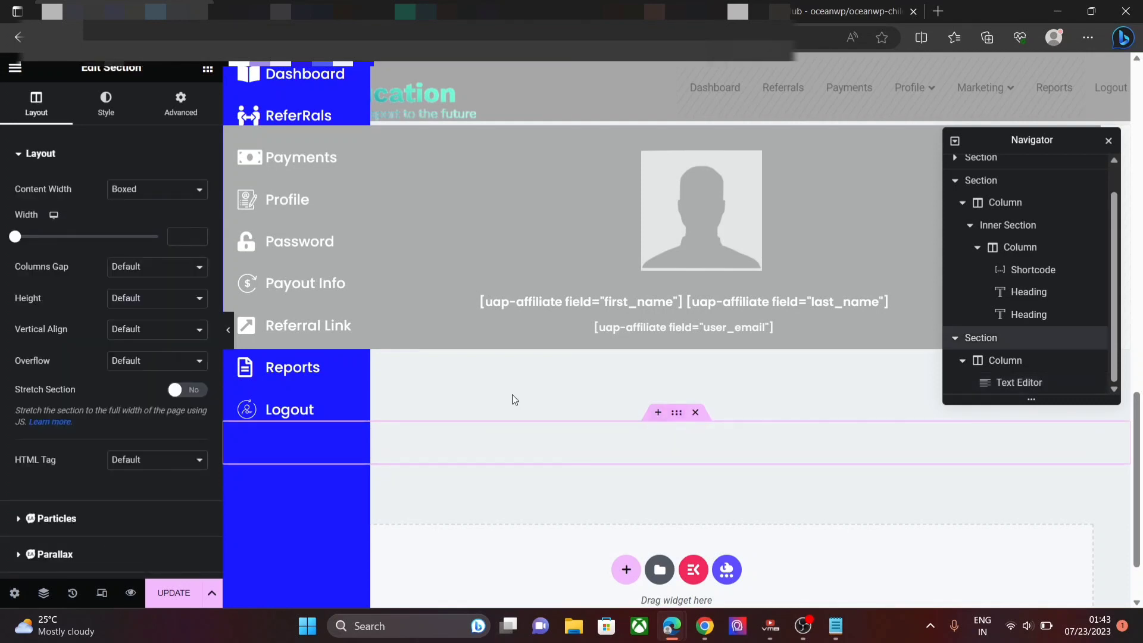
{"action": "left_click", "coordinate": [191, 113]}
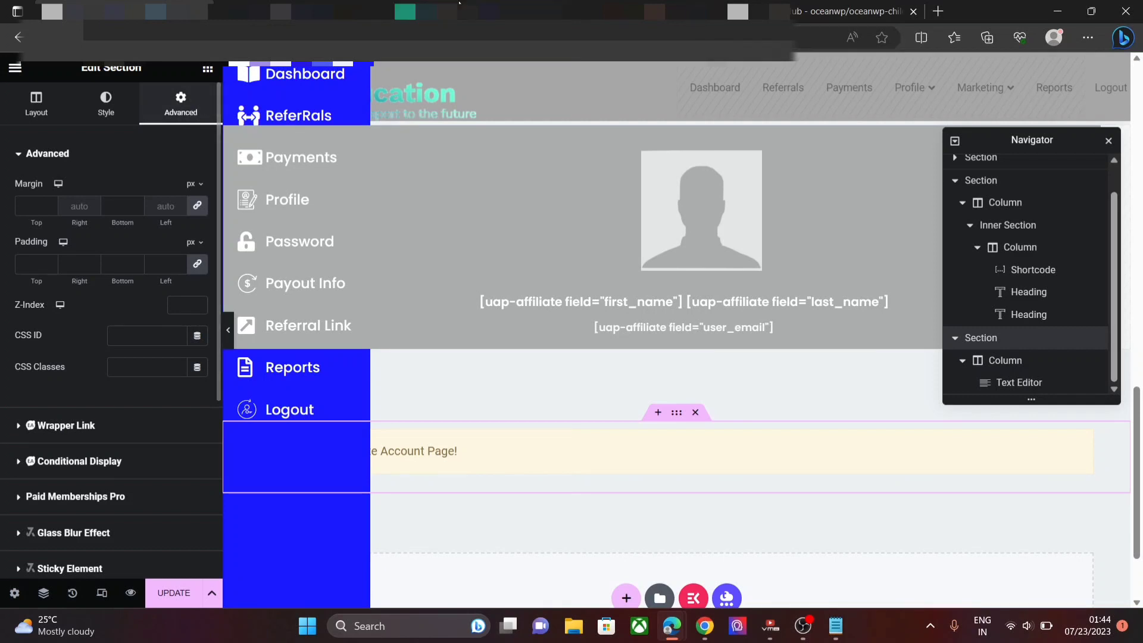
{"action": "left_click", "coordinate": [51, 210]}
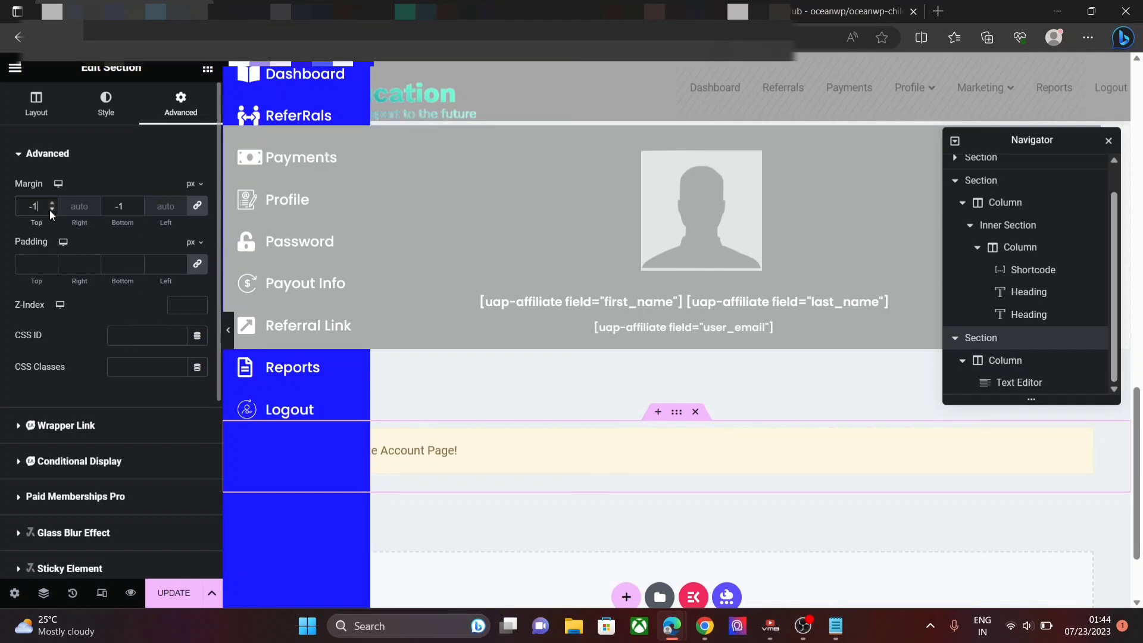
{"action": "type", "text": "80"}
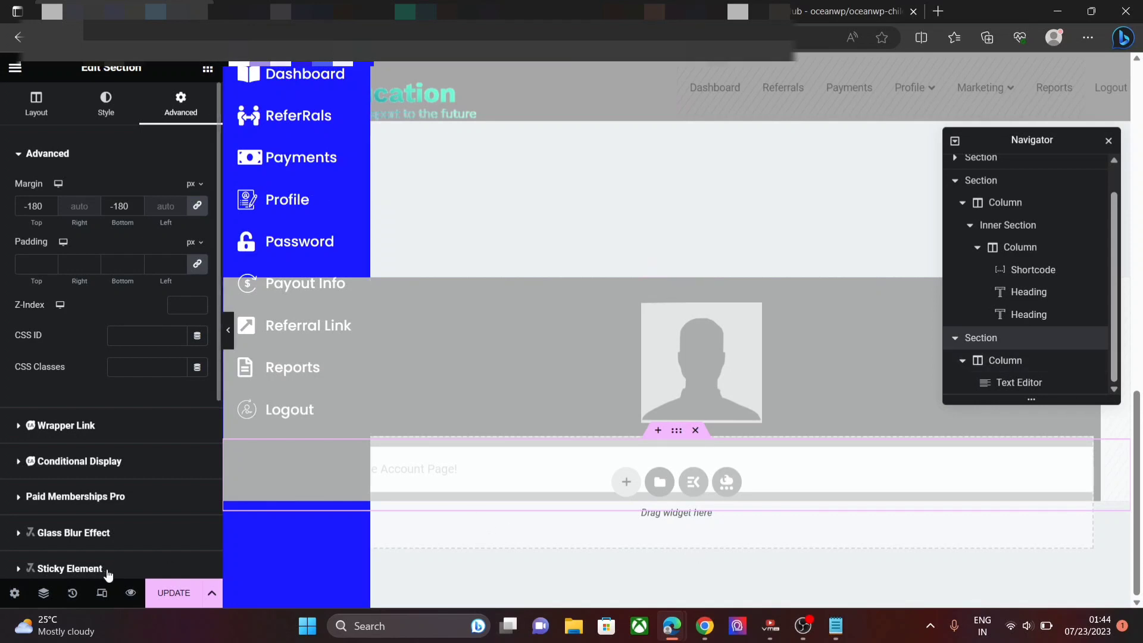
{"action": "left_click", "coordinate": [174, 592]}
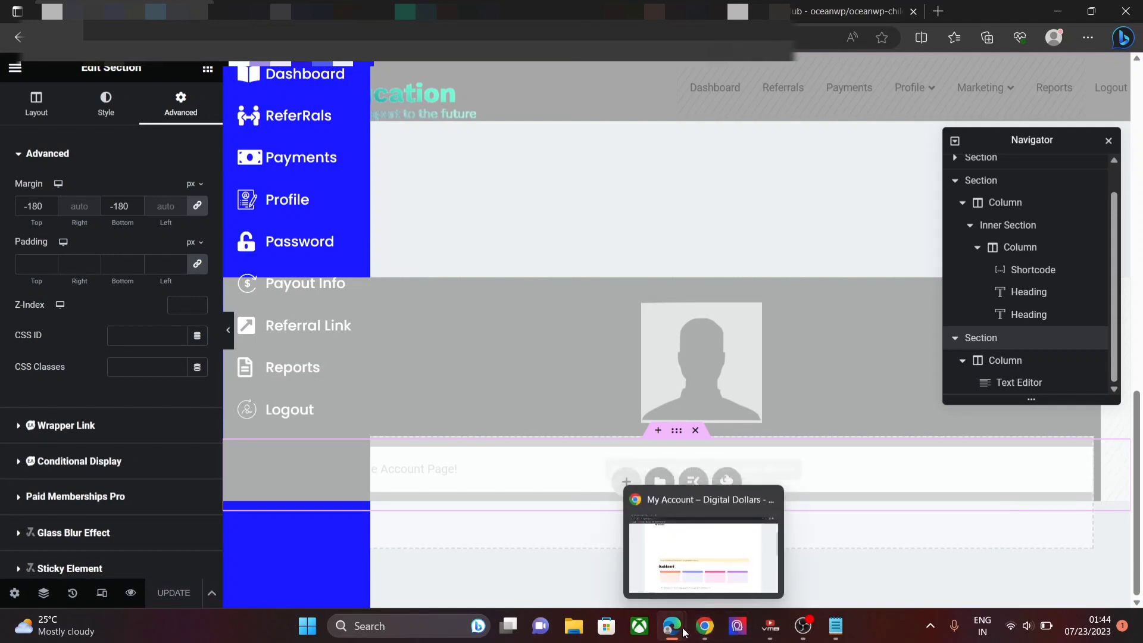
{"action": "left_click", "coordinate": [704, 626]}
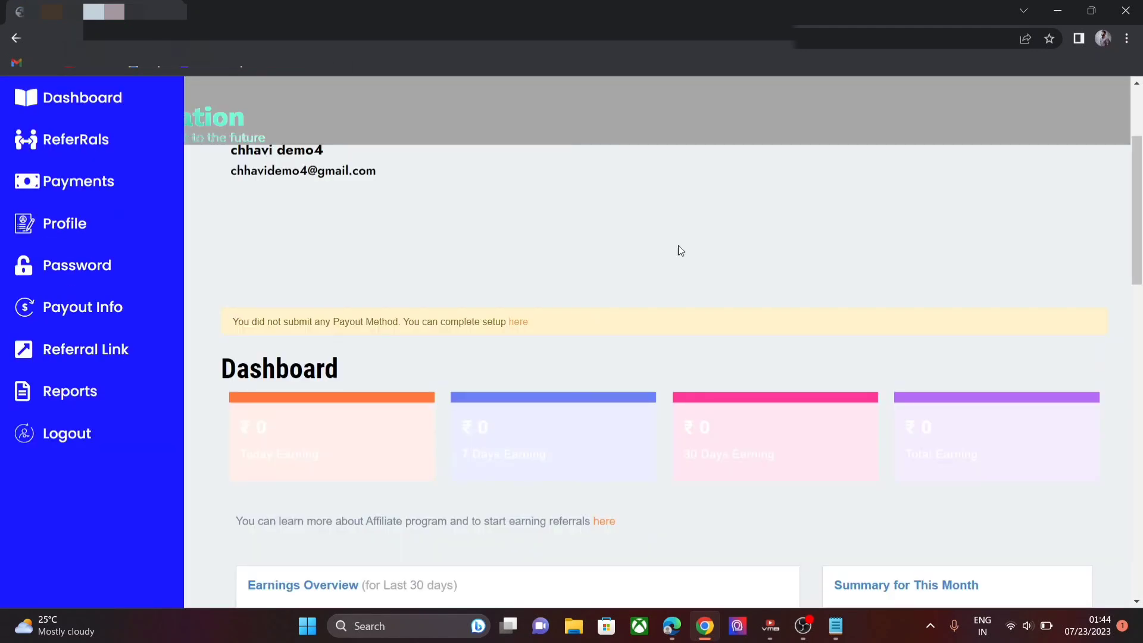
{"action": "left_click_drag", "start_coordinate": [1139, 270], "coordinate": [1139, 107]}
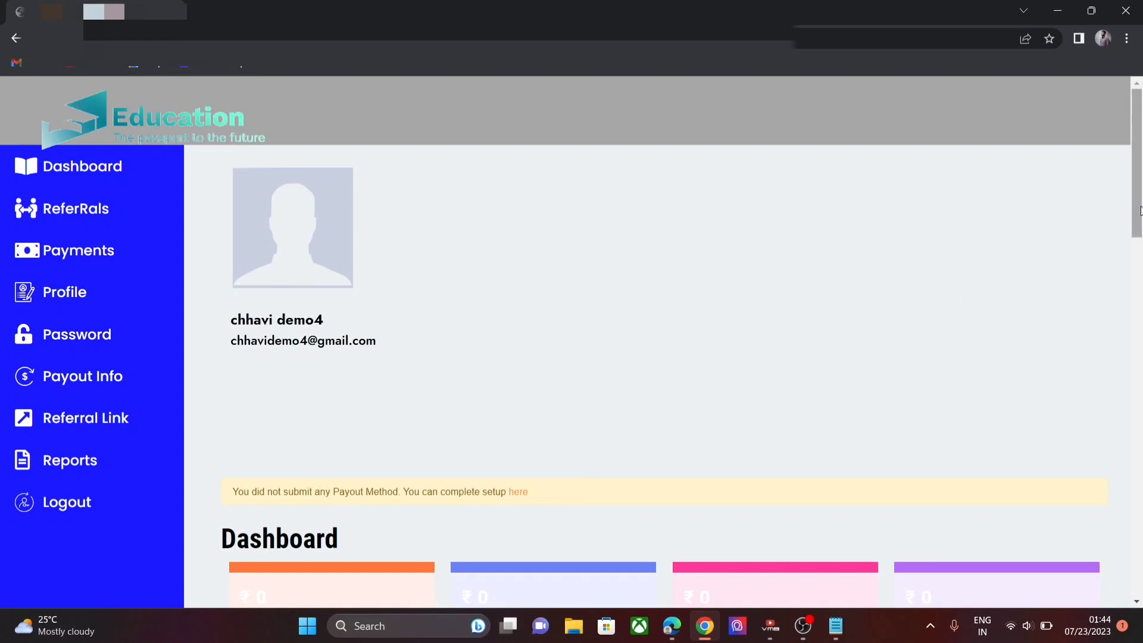
{"action": "scroll", "coordinate": [655, 357], "scroll_direction": "down", "scroll_amount": 6}
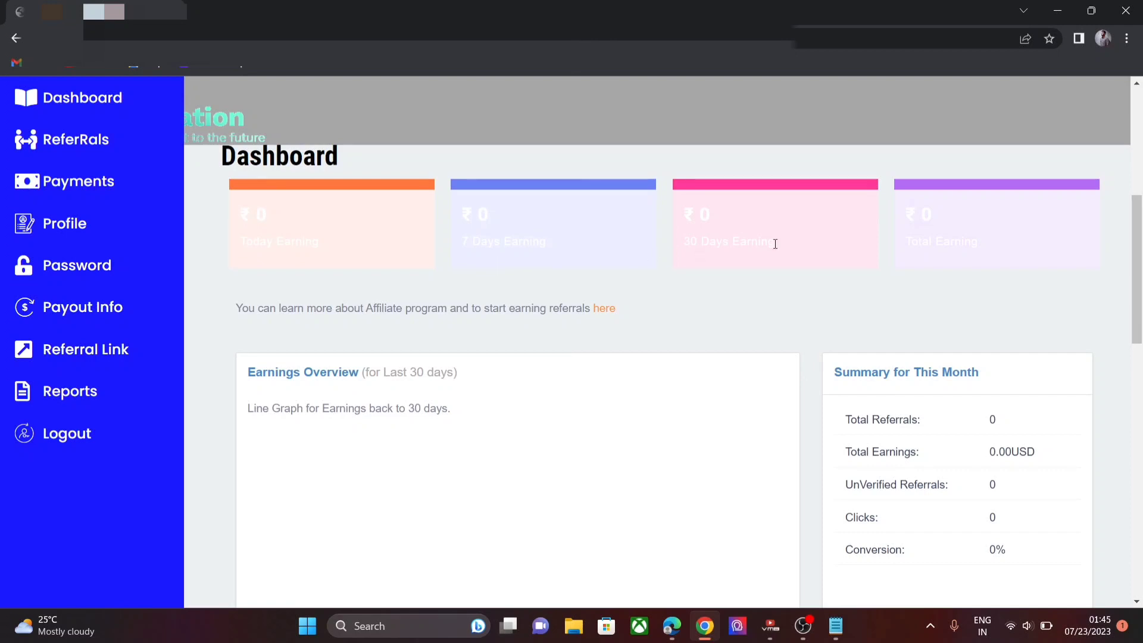
{"action": "left_click_drag", "start_coordinate": [1141, 249], "coordinate": [1142, 309]}
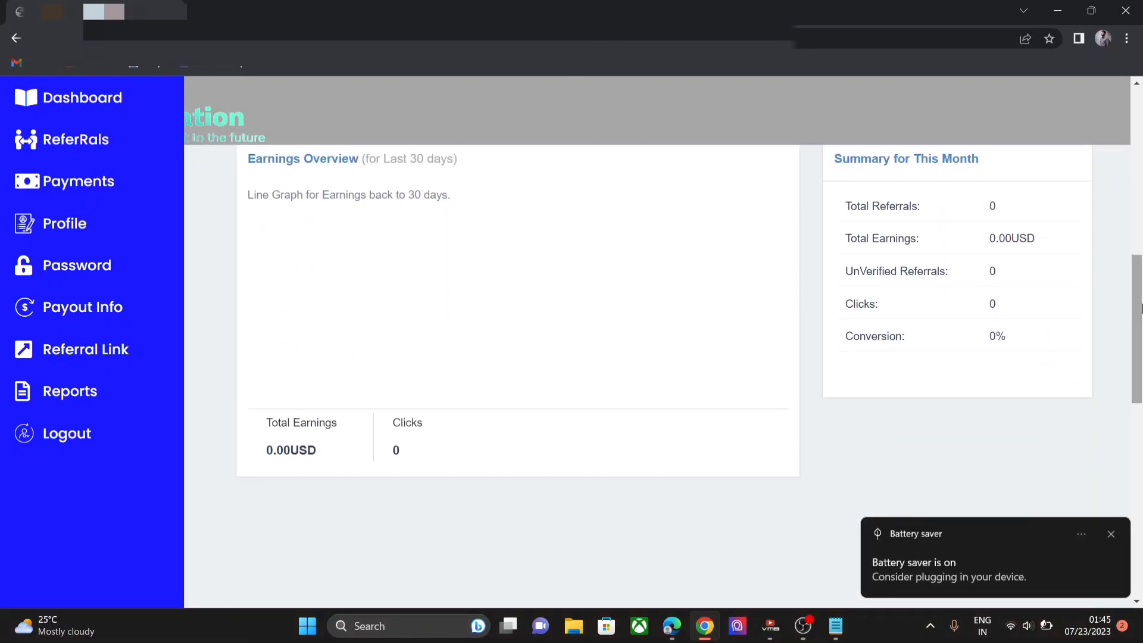
{"action": "scroll", "coordinate": [1141, 309], "scroll_direction": "up", "scroll_amount": 8}
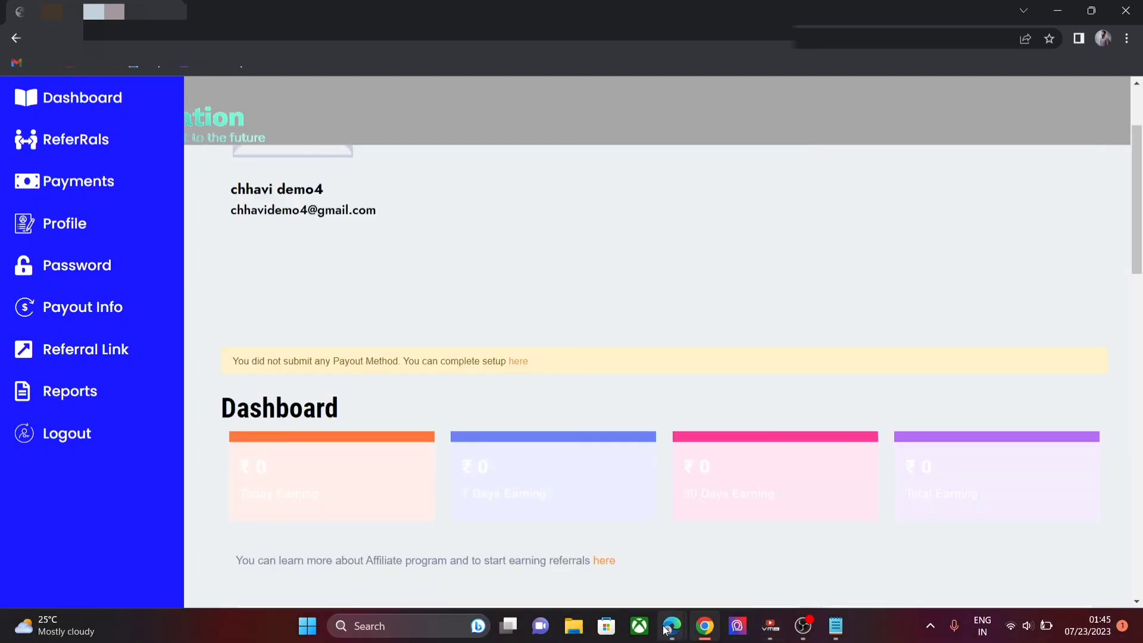
{"action": "mouse_move", "coordinate": [666, 630]}
{"action": "left_click", "coordinate": [634, 580]}
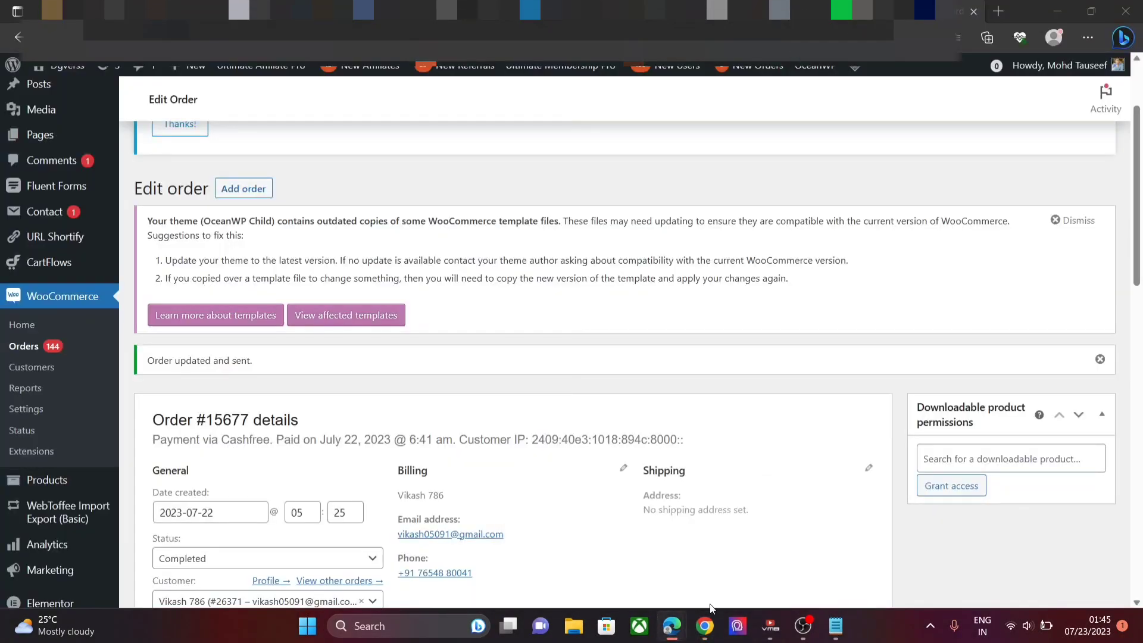
{"action": "mouse_move", "coordinate": [669, 630]}
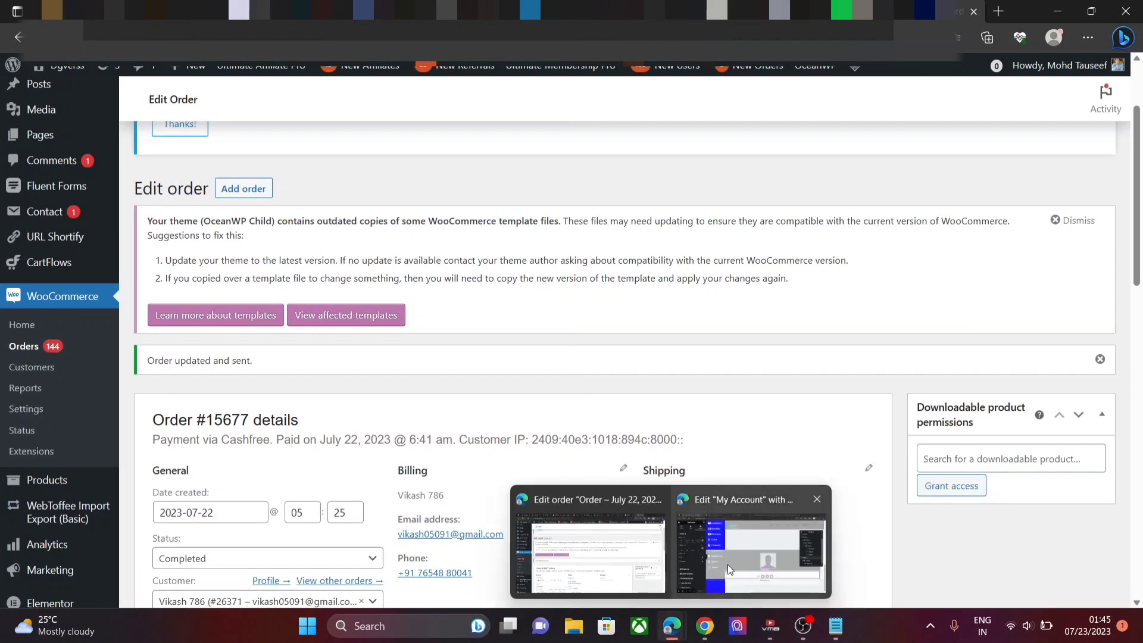
{"action": "left_click", "coordinate": [730, 563]}
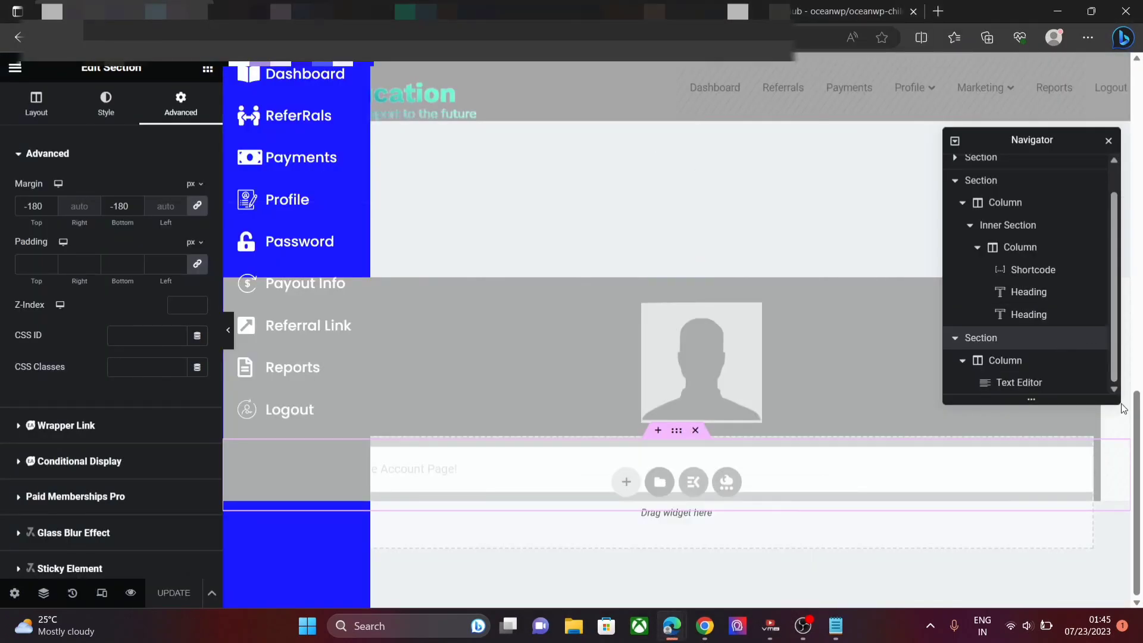
- Step the Text Editor widget's top margin down to -190 px, update the page, and view the live affiliate dashboard
{"action": "left_click_drag", "start_coordinate": [1133, 425], "coordinate": [1125, 57]}
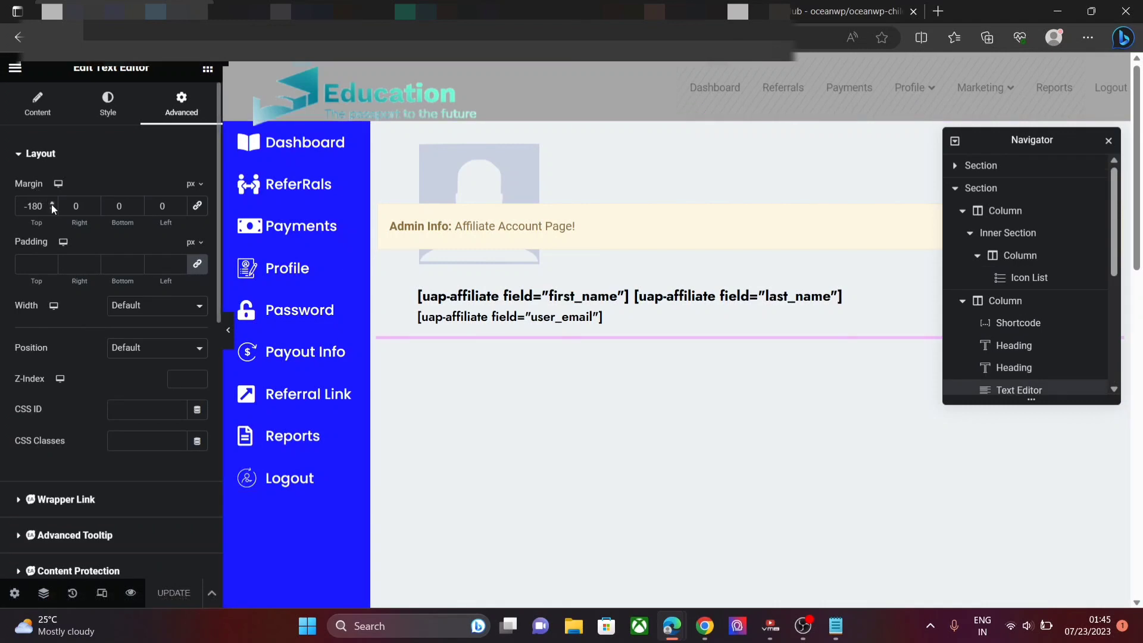
{"action": "left_click", "coordinate": [51, 203]}
{"action": "left_click", "coordinate": [52, 203]}
{"action": "left_click", "coordinate": [52, 204]}
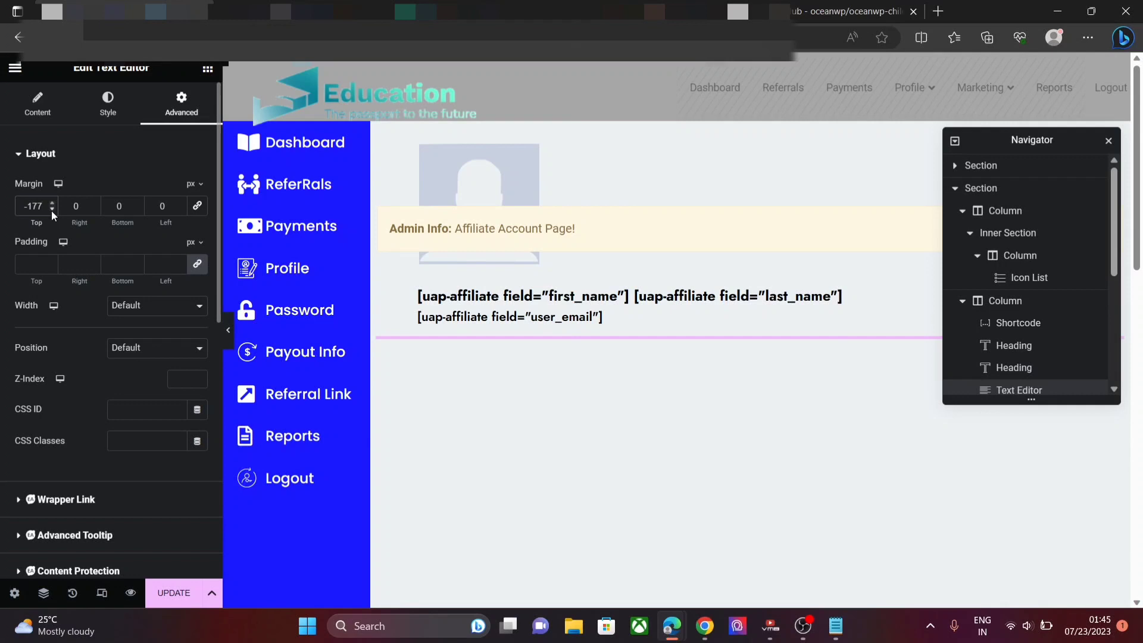
{"action": "left_click", "coordinate": [52, 209]}
{"action": "left_click", "coordinate": [51, 209]}
{"action": "left_click", "coordinate": [52, 209]}
{"action": "left_click", "coordinate": [52, 208]}
{"action": "left_click", "coordinate": [51, 209]}
{"action": "left_click", "coordinate": [52, 209]}
{"action": "left_click", "coordinate": [52, 209]}
{"action": "left_click", "coordinate": [52, 209]}
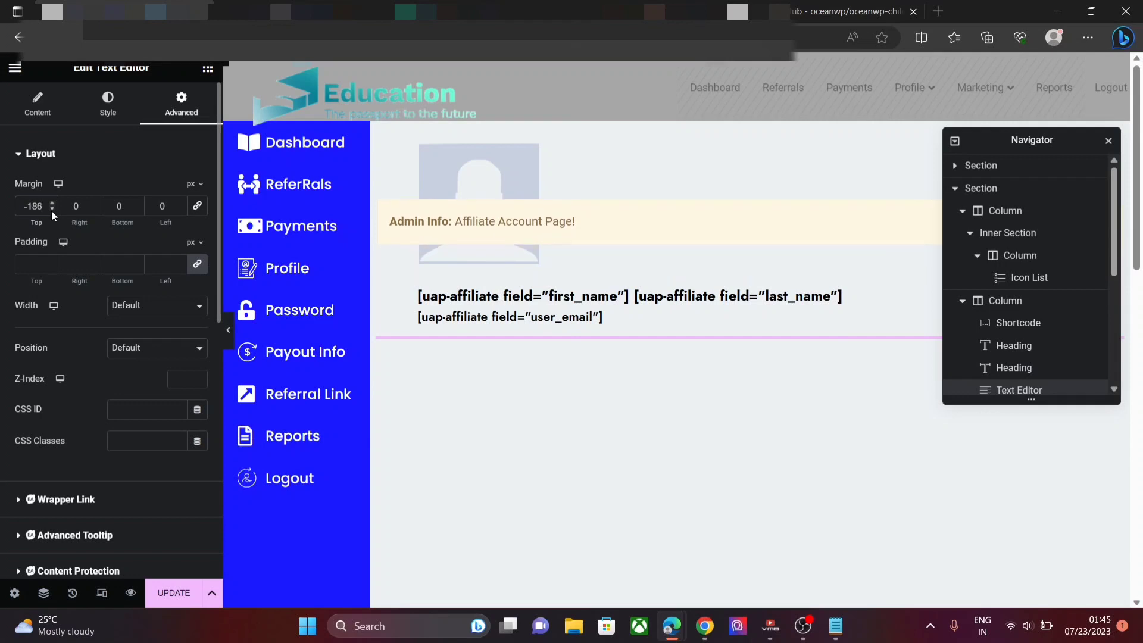
{"action": "left_click", "coordinate": [52, 209]}
{"action": "left_click", "coordinate": [52, 209]}
{"action": "left_click", "coordinate": [52, 209]}
{"action": "left_click", "coordinate": [51, 209]}
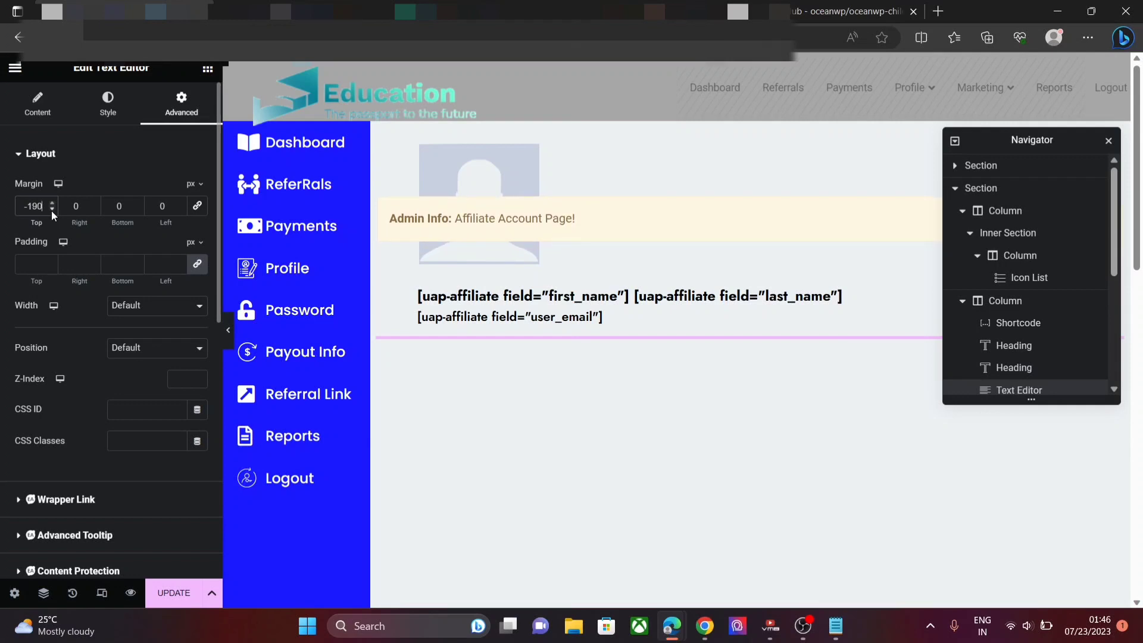
{"action": "left_click", "coordinate": [163, 592]}
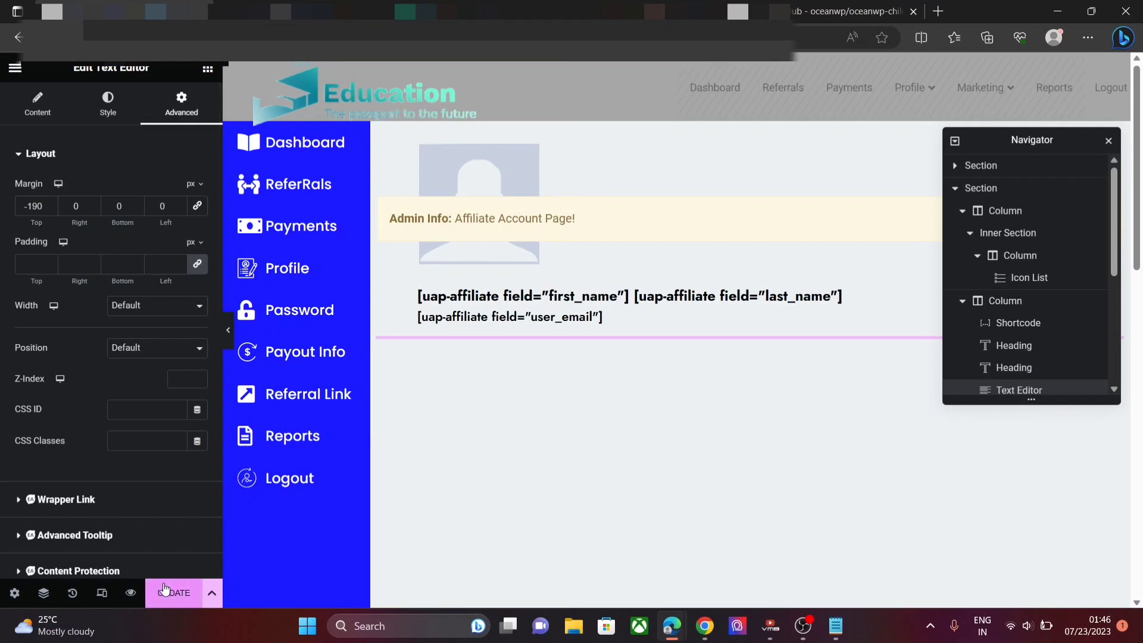
{"action": "left_click", "coordinate": [705, 626]}
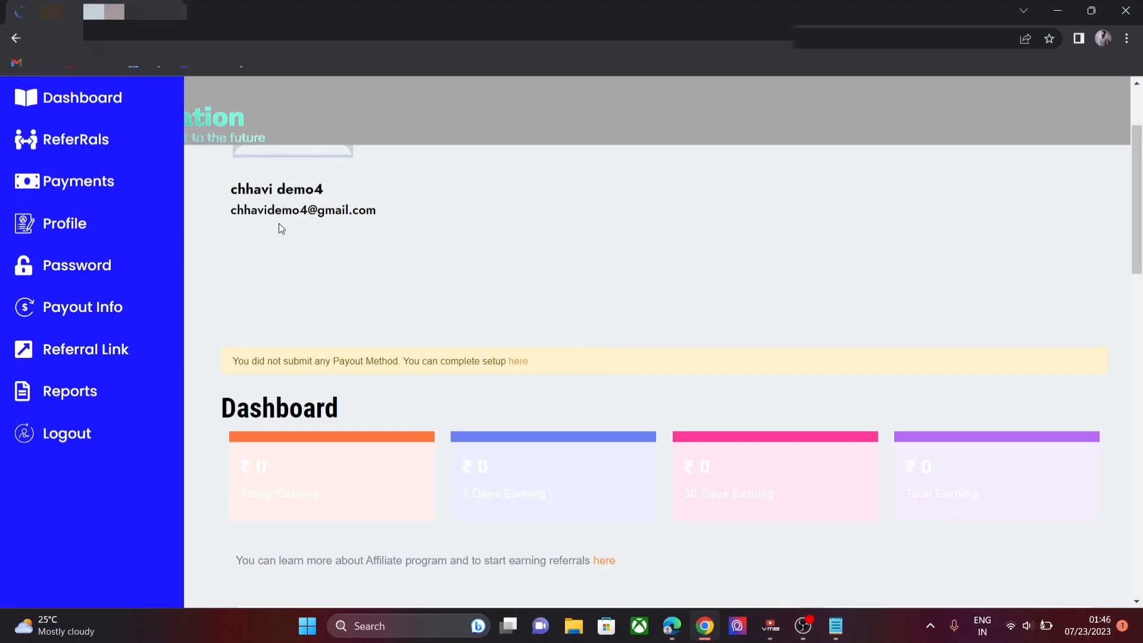
{"action": "scroll", "coordinate": [417, 390], "scroll_direction": "down", "scroll_amount": 1}
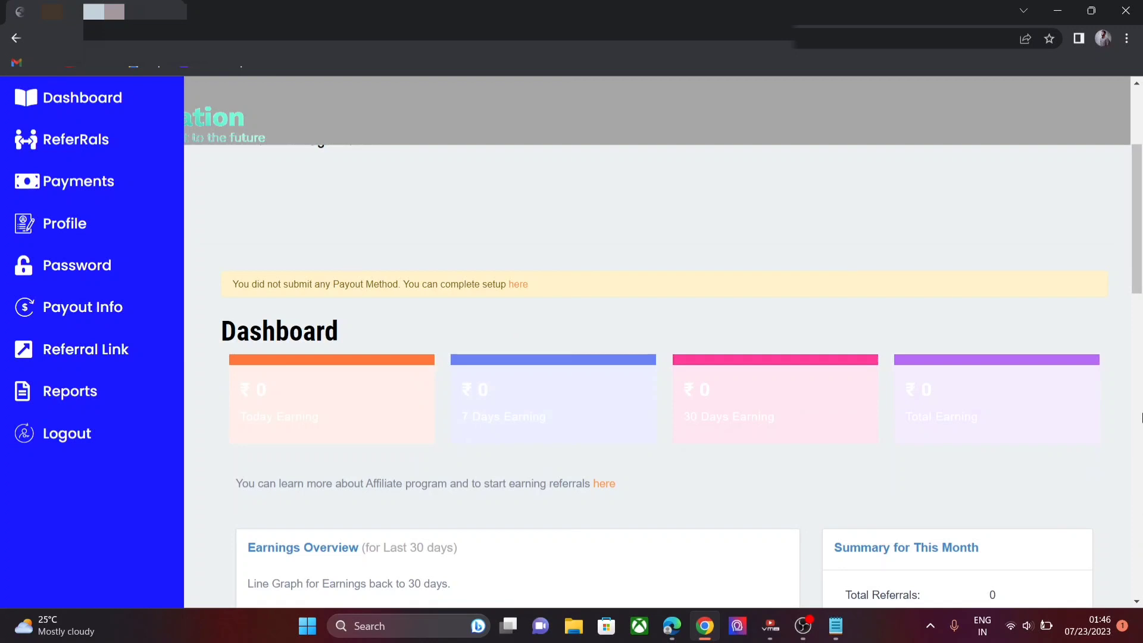
{"action": "left_click_drag", "start_coordinate": [1142, 271], "coordinate": [1142, 160]}
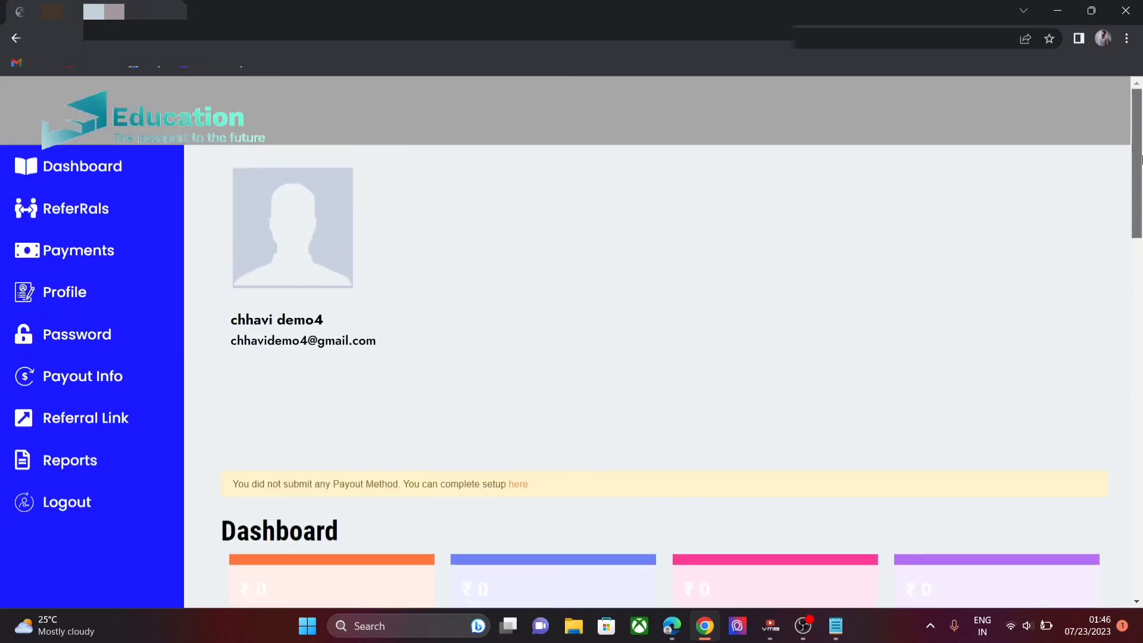